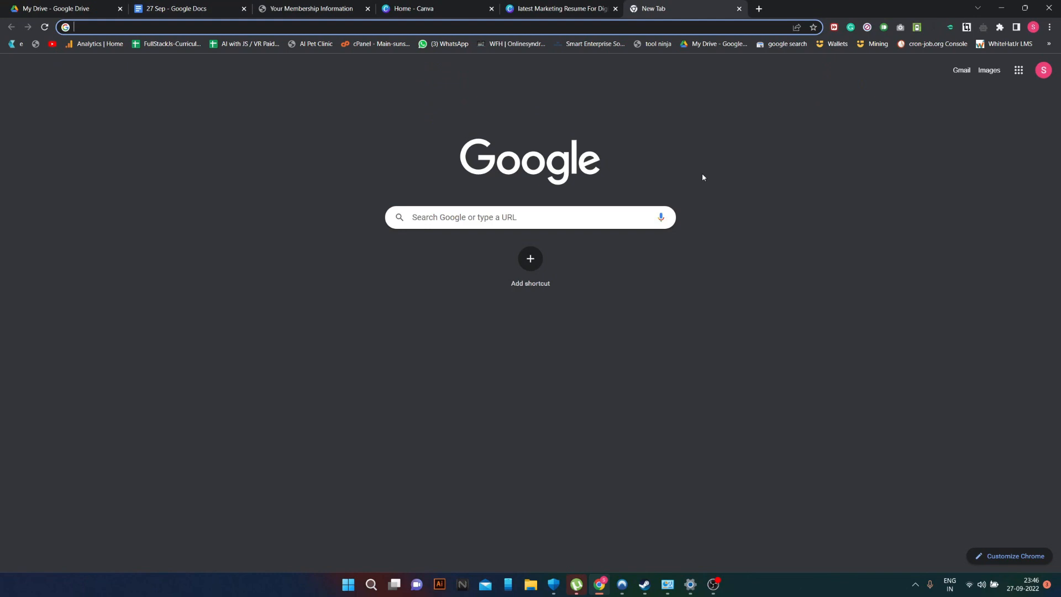
# - Search Google for "clinic marketing in new york"
pyautogui.write('clinw')
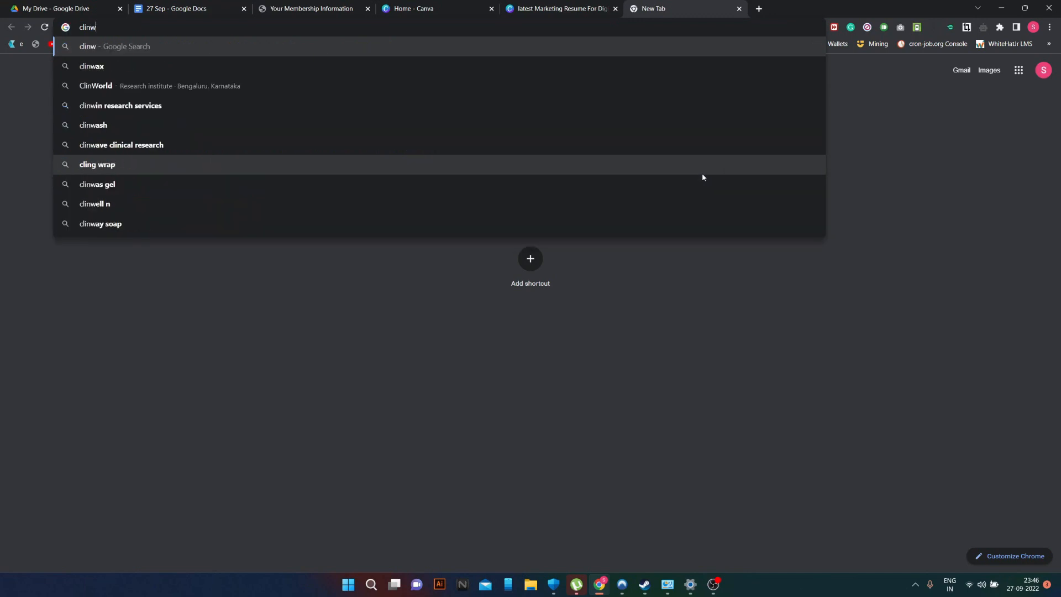
pyautogui.press('BackSpace')
pyautogui.write('ic')
pyautogui.press('BackSpace')
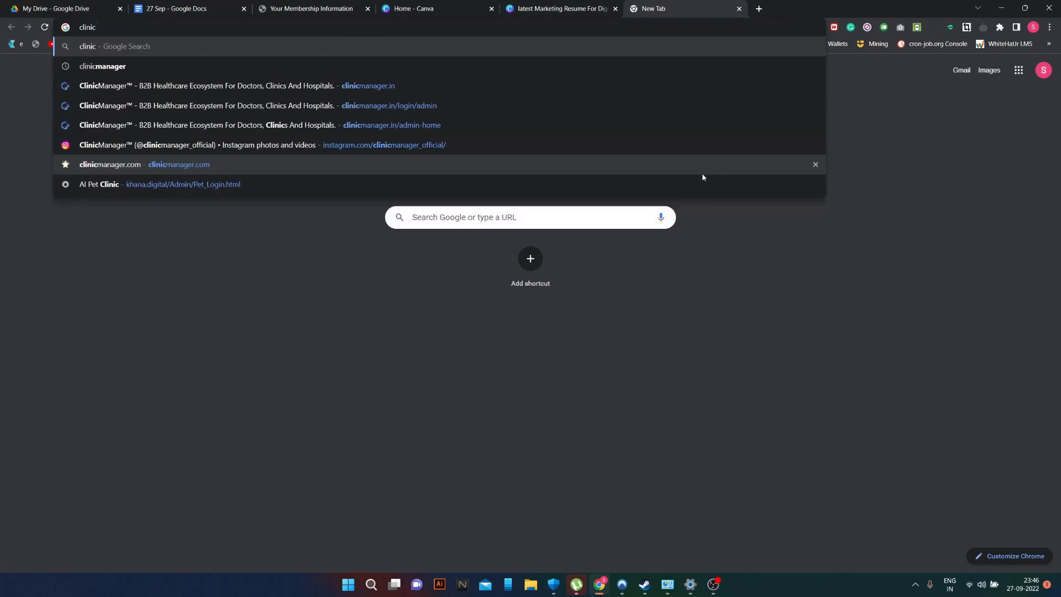
pyautogui.write('mar')
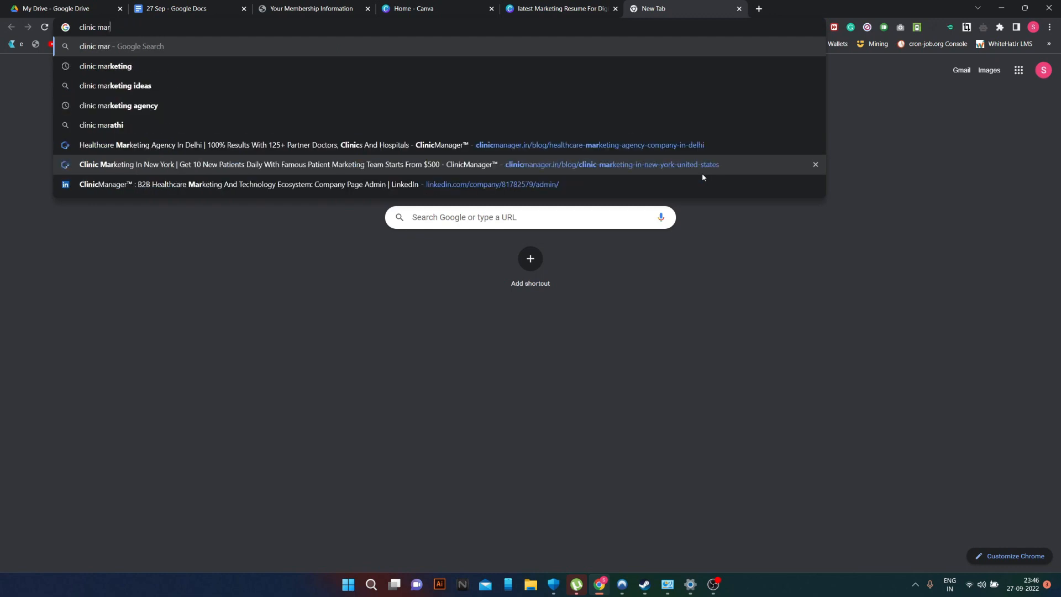
pyautogui.write('keting in n')
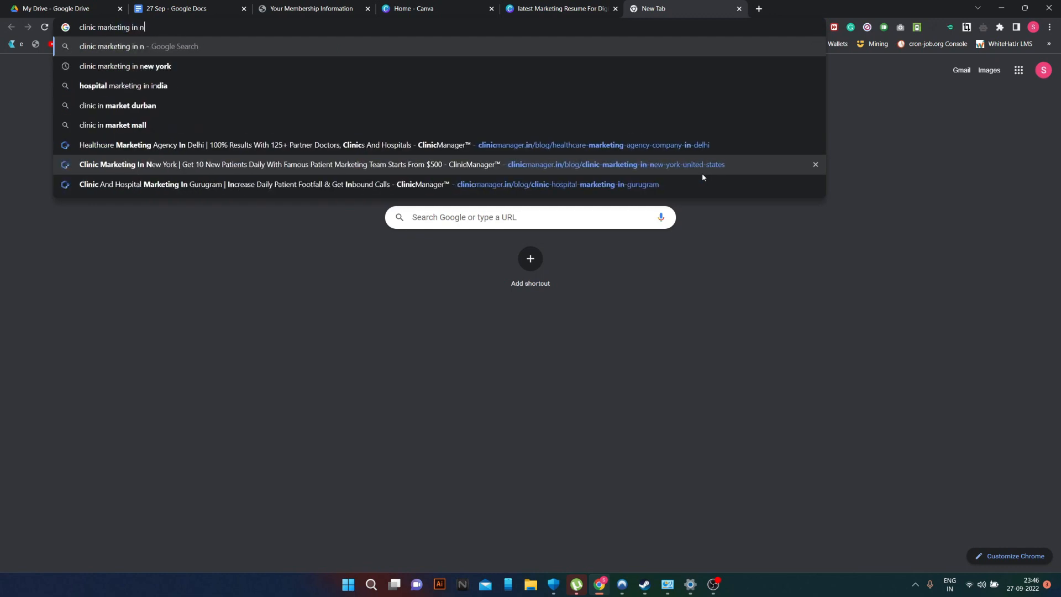
pyautogui.write('ew york')
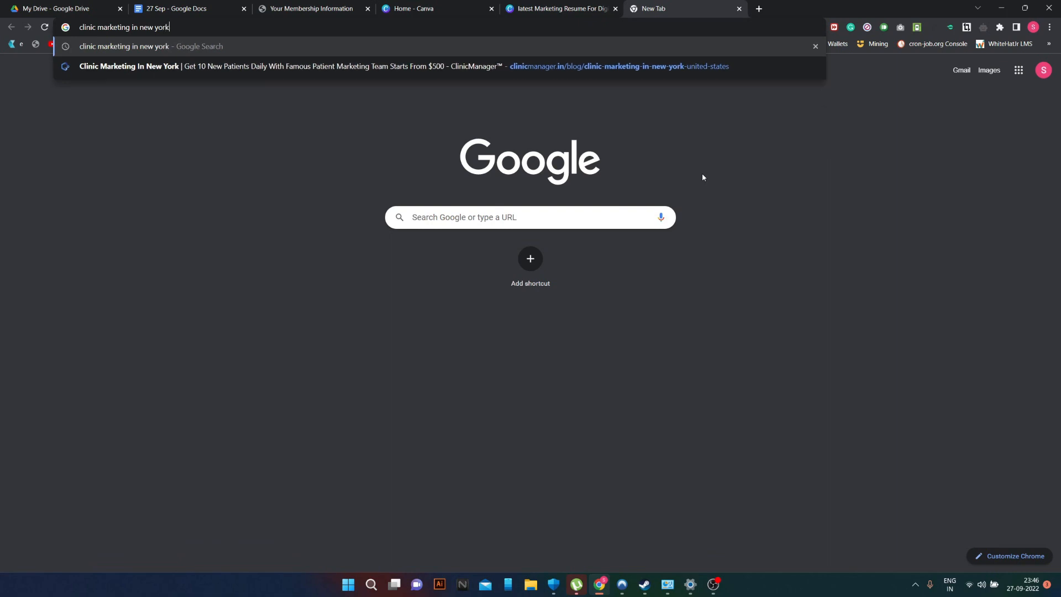
pyautogui.press('Return')
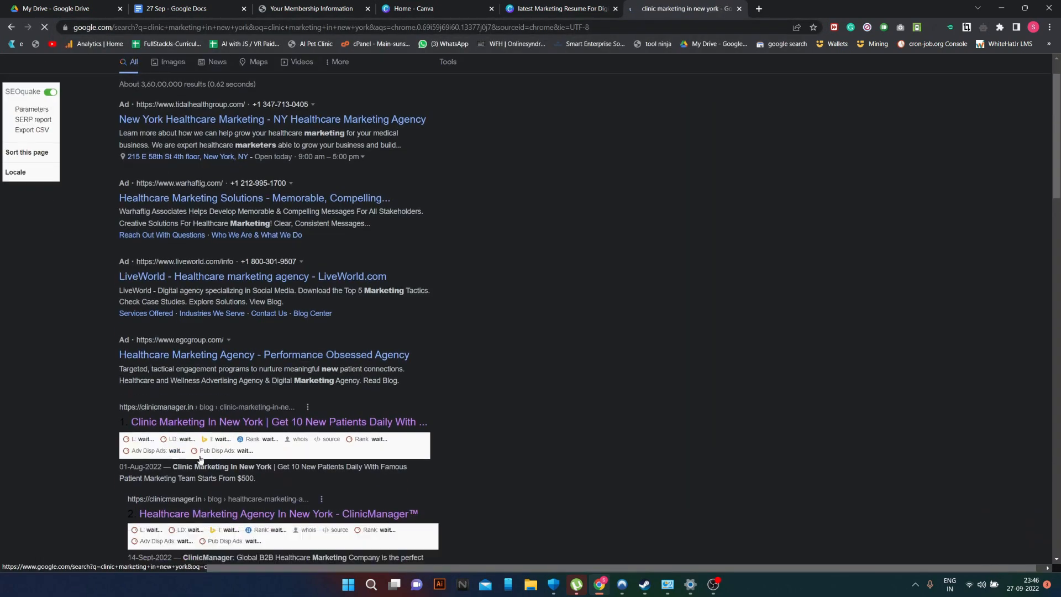
# - Open the clinicmanager.in article "Clinic Marketing In New York" from the search results, look through it and close its tab
pyautogui.scroll(-2, 196, 367)
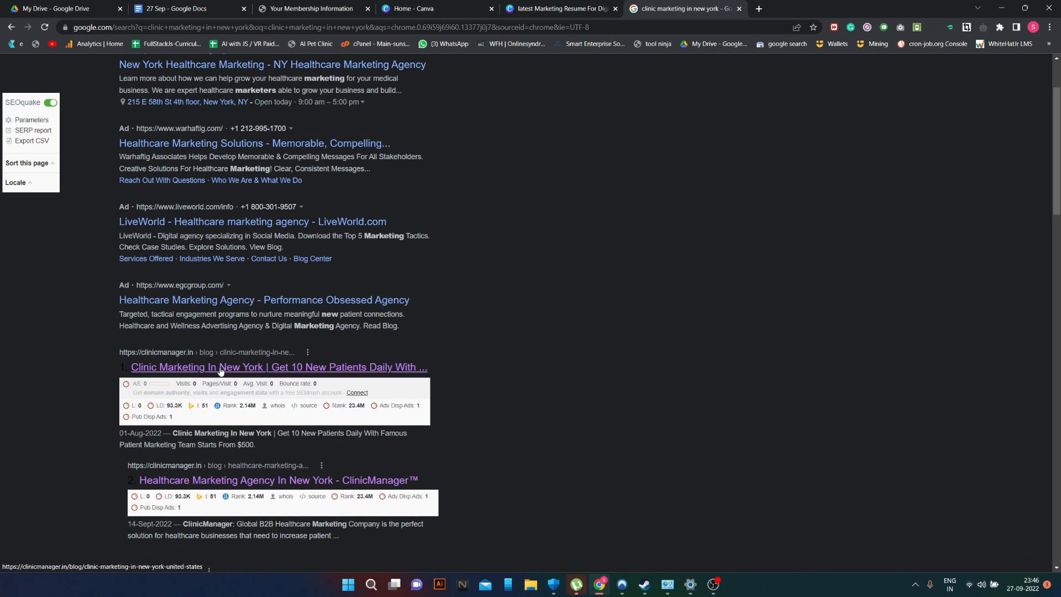
pyautogui.click(221, 369)
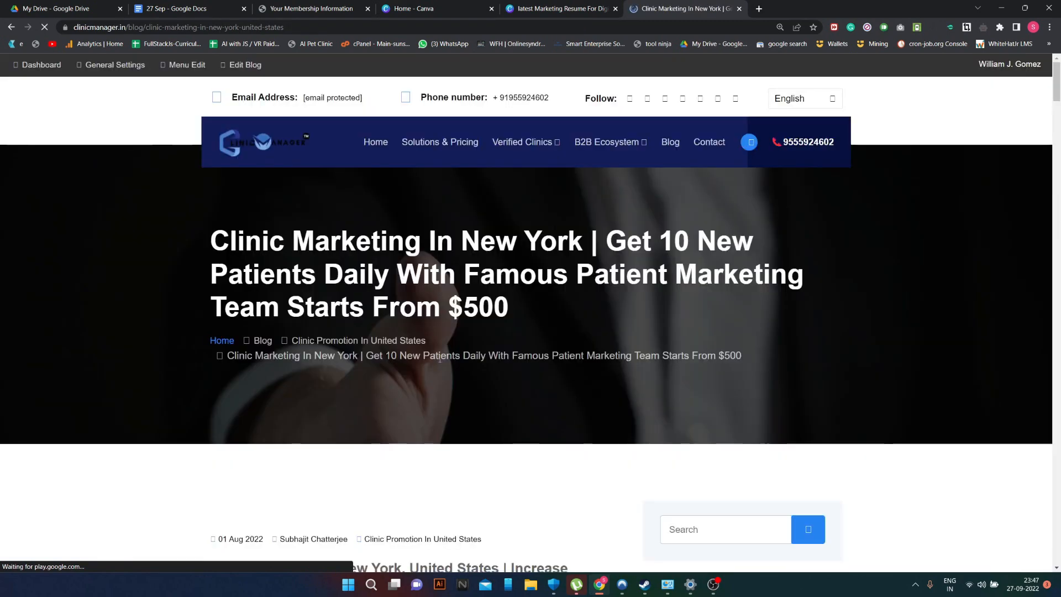
pyautogui.scroll(-20, 328, 370)
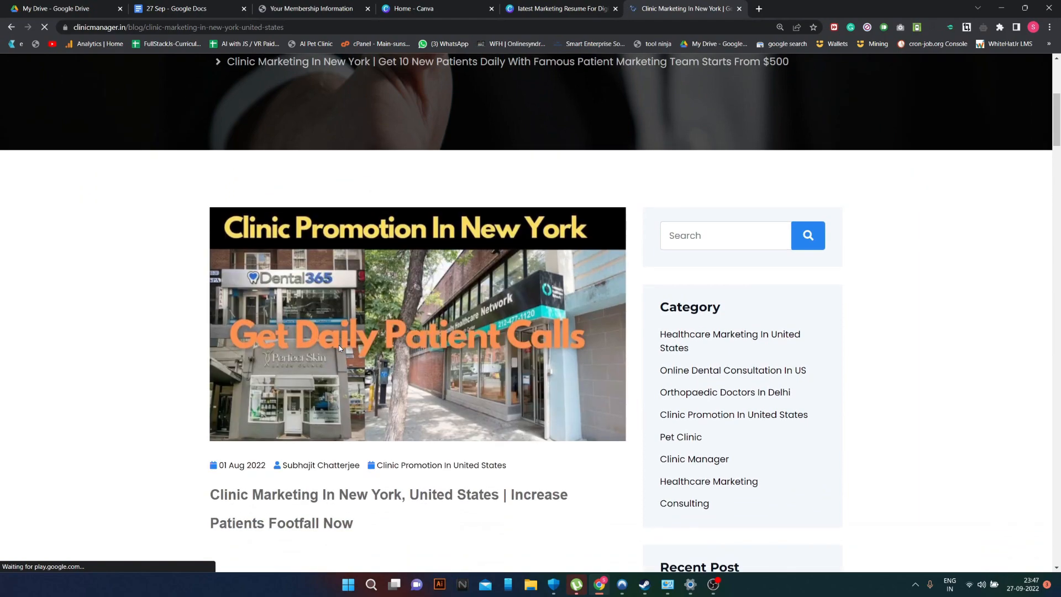
pyautogui.scroll(-4, 340, 348)
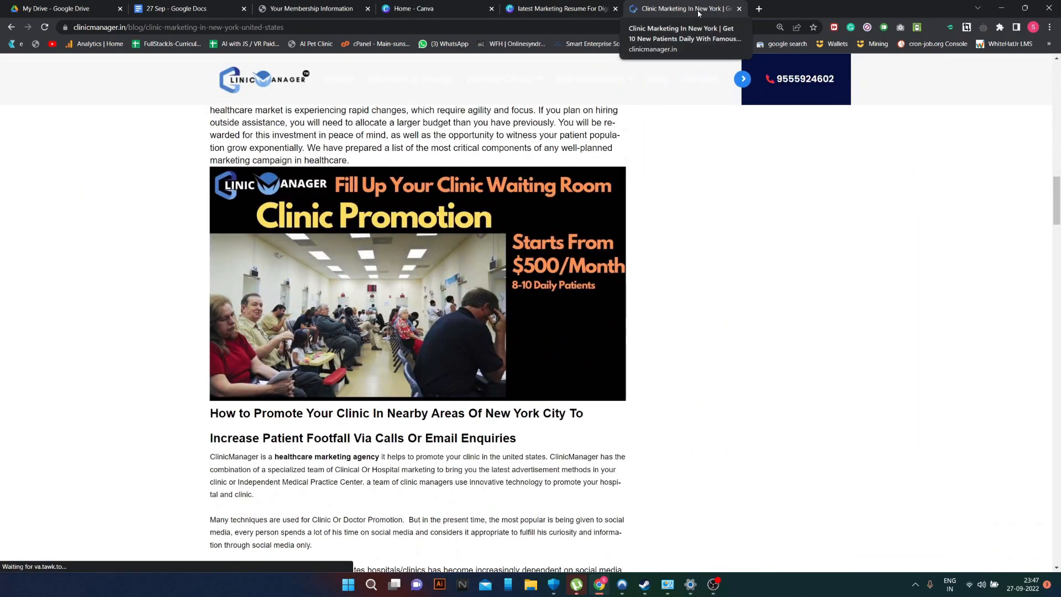
pyautogui.click(740, 9)
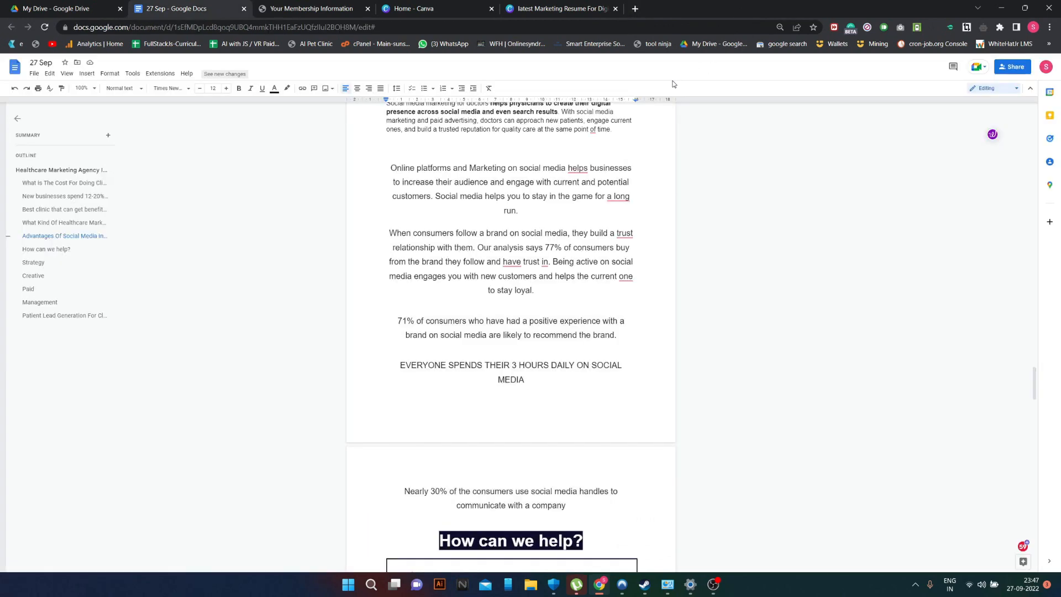
# - Review the highlighted sections, social media content and lead generation text of the "27 Sep" healthcare marketing document
pyautogui.scroll(-20, 559, 252)
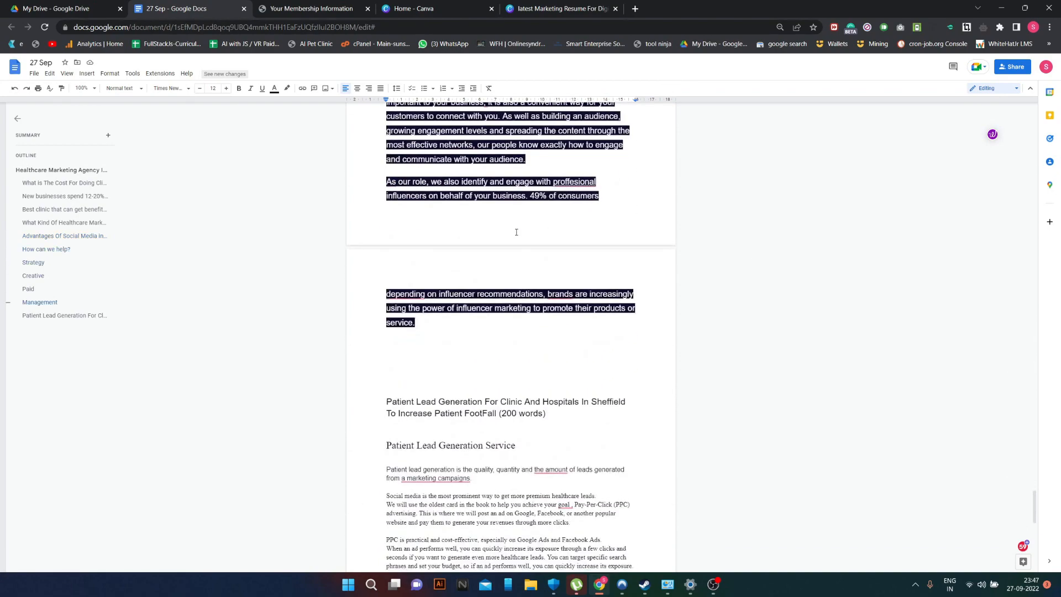
pyautogui.scroll(-11, 504, 254)
pyautogui.scroll(10, 501, 287)
pyautogui.scroll(20, 515, 289)
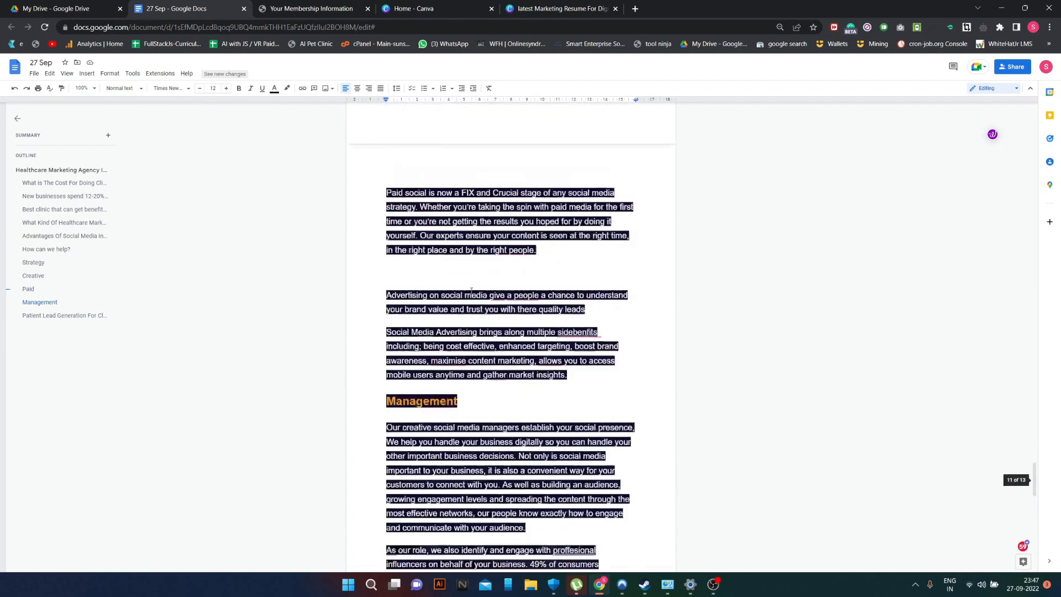
pyautogui.scroll(12, 482, 321)
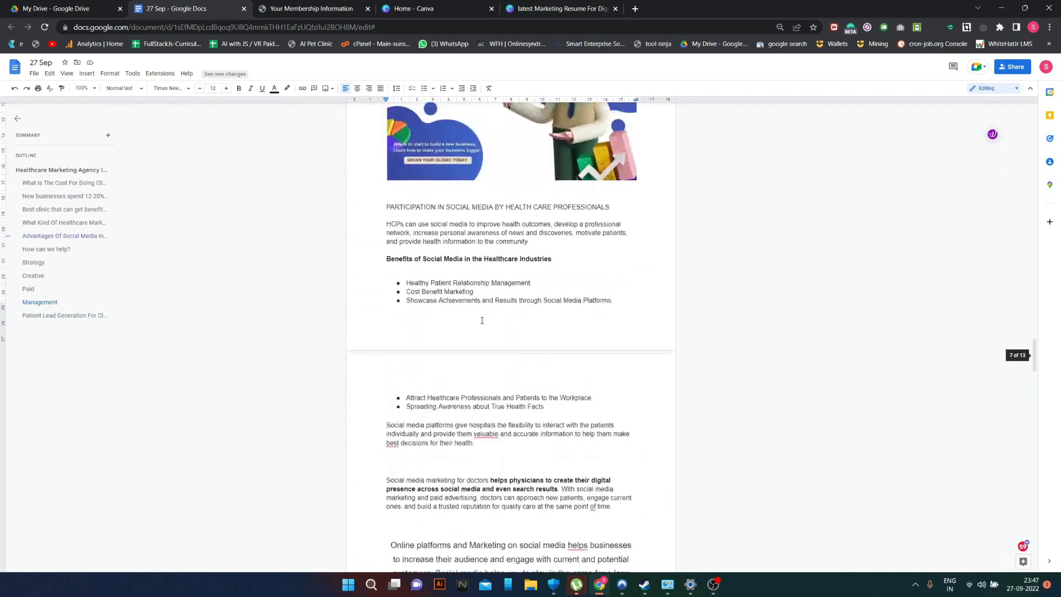
pyautogui.scroll(8, 482, 318)
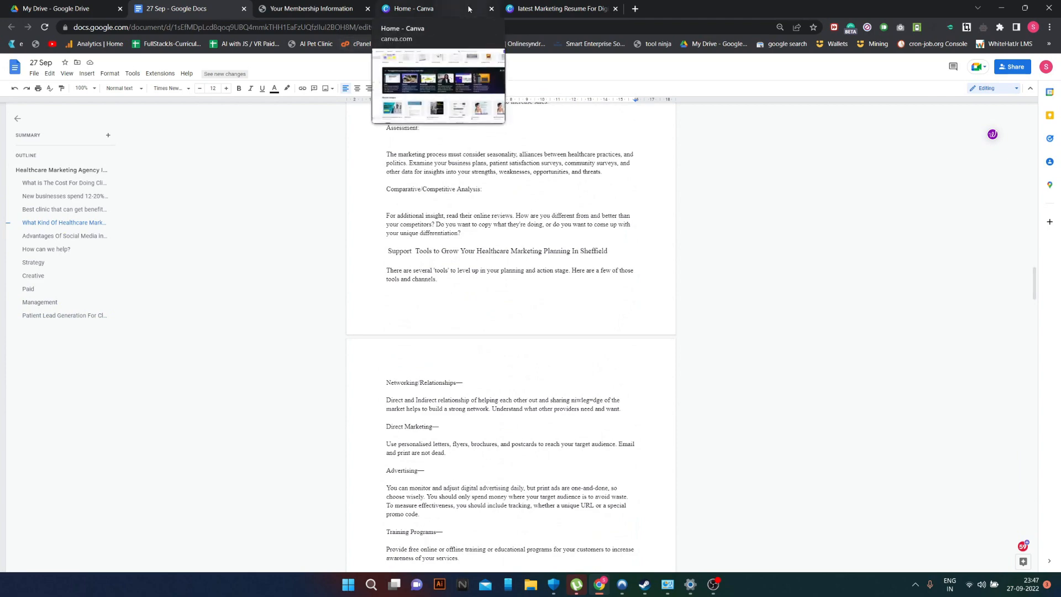
# - Switch to the Tools Ninja membership page and examine the active subscription and the list of available resources
pyautogui.click(325, 9)
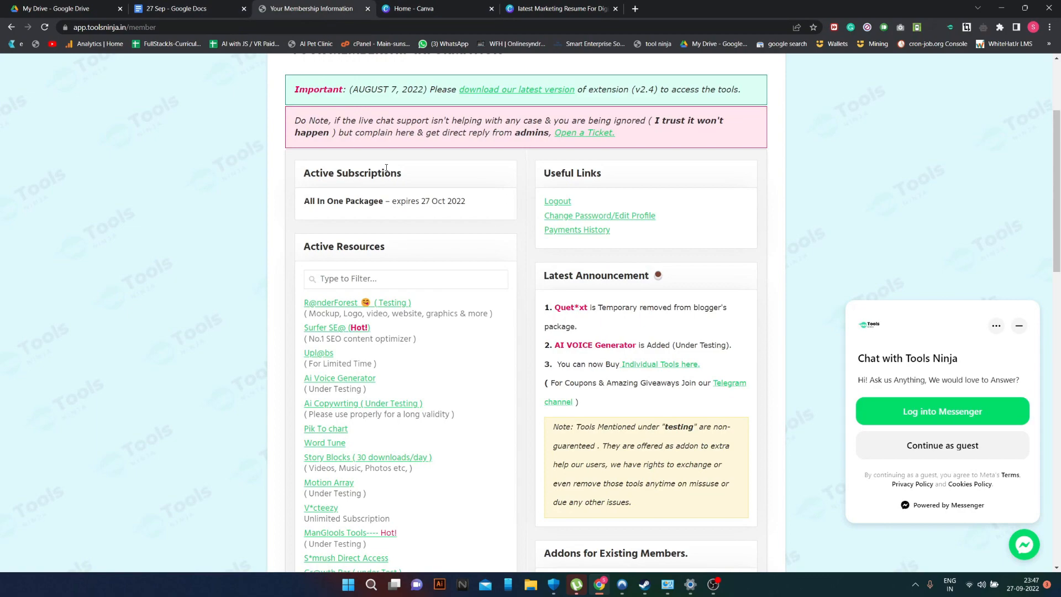
pyautogui.scroll(-10, 458, 230)
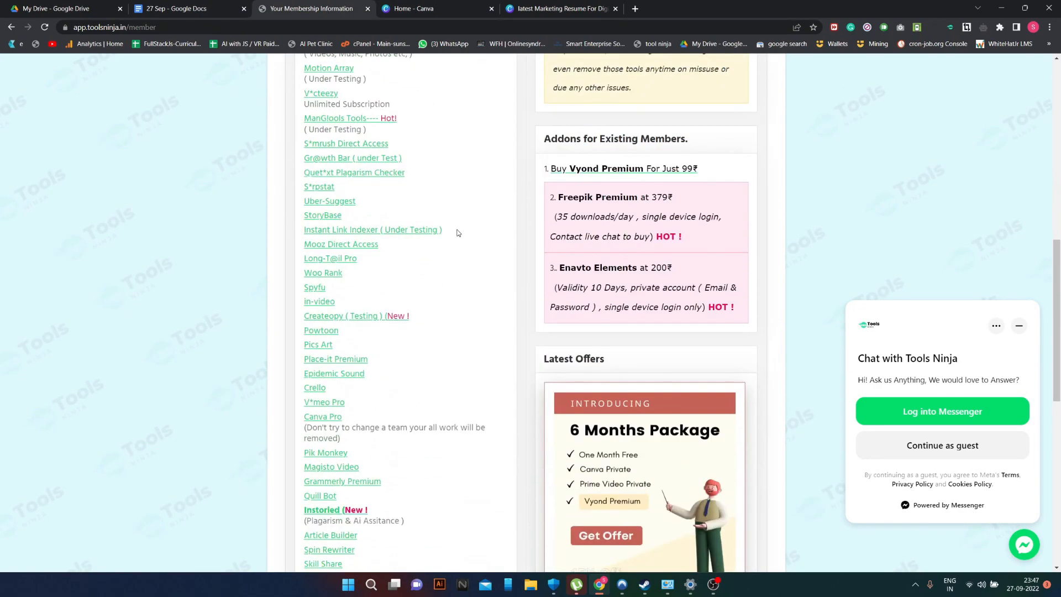
pyautogui.scroll(10, 457, 235)
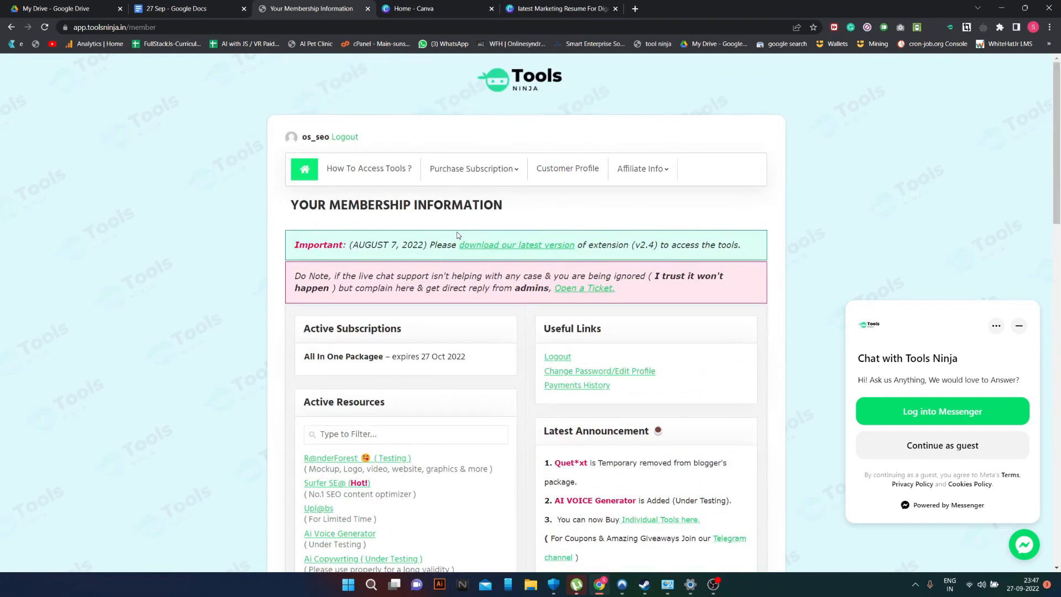
pyautogui.scroll(-3, 491, 238)
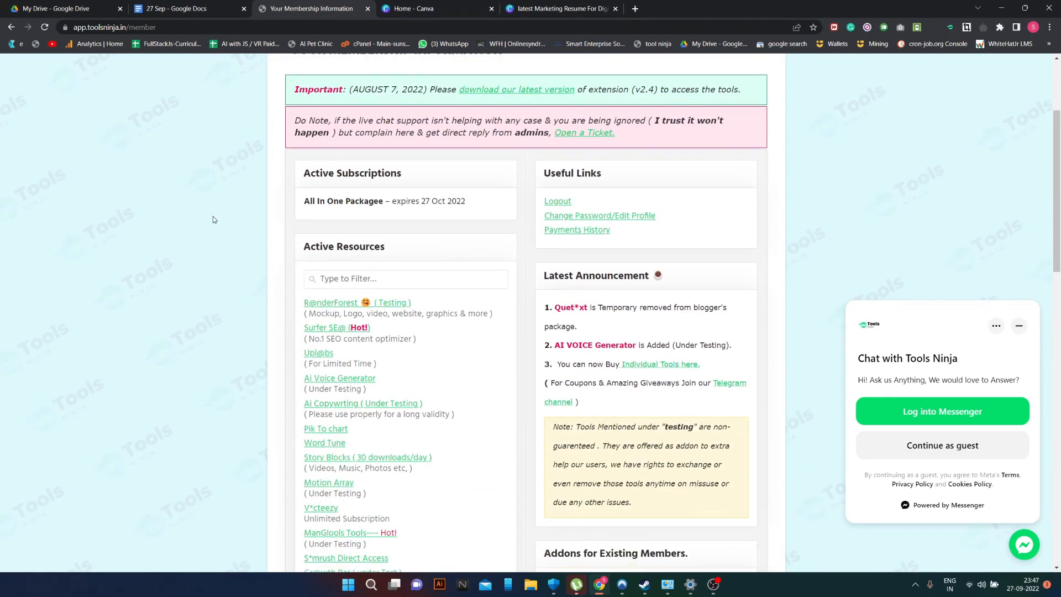
pyautogui.scroll(3, 213, 217)
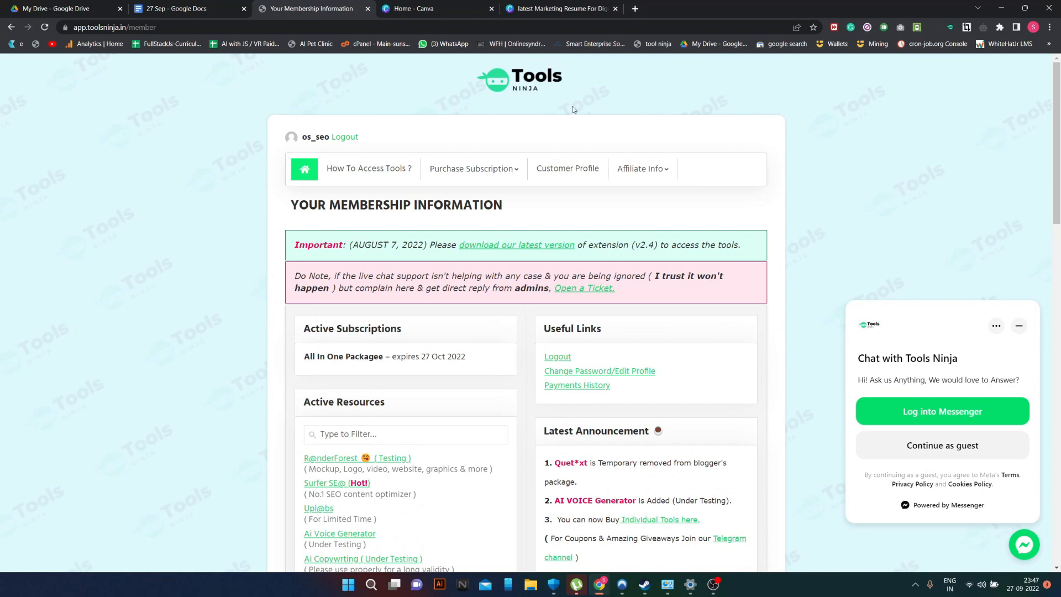
pyautogui.scroll(-3, 586, 221)
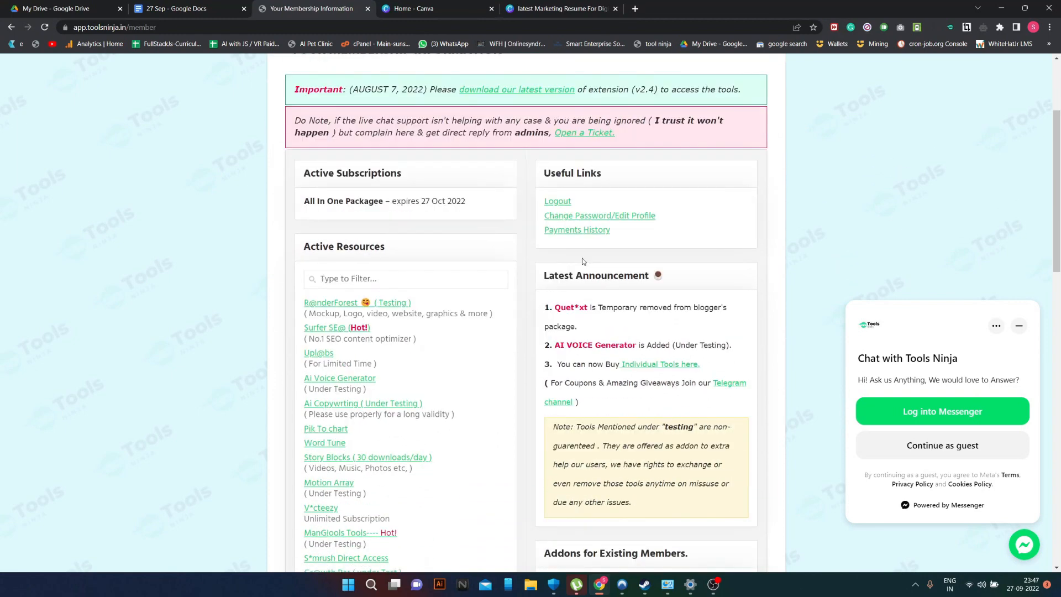
pyautogui.scroll(-1, 522, 263)
pyautogui.scroll(-3, 522, 263)
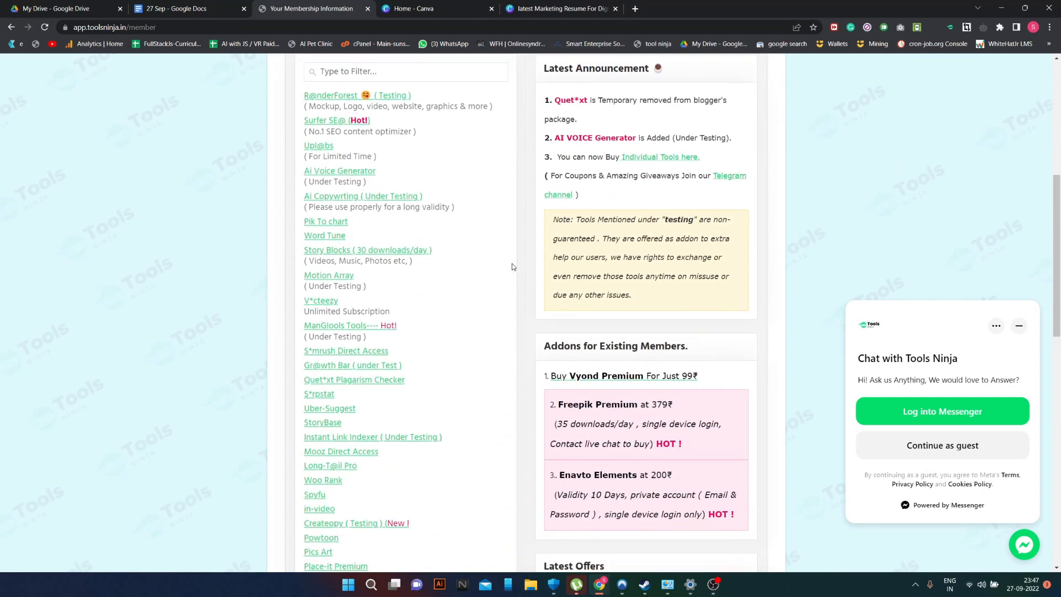
pyautogui.scroll(-1, 447, 265)
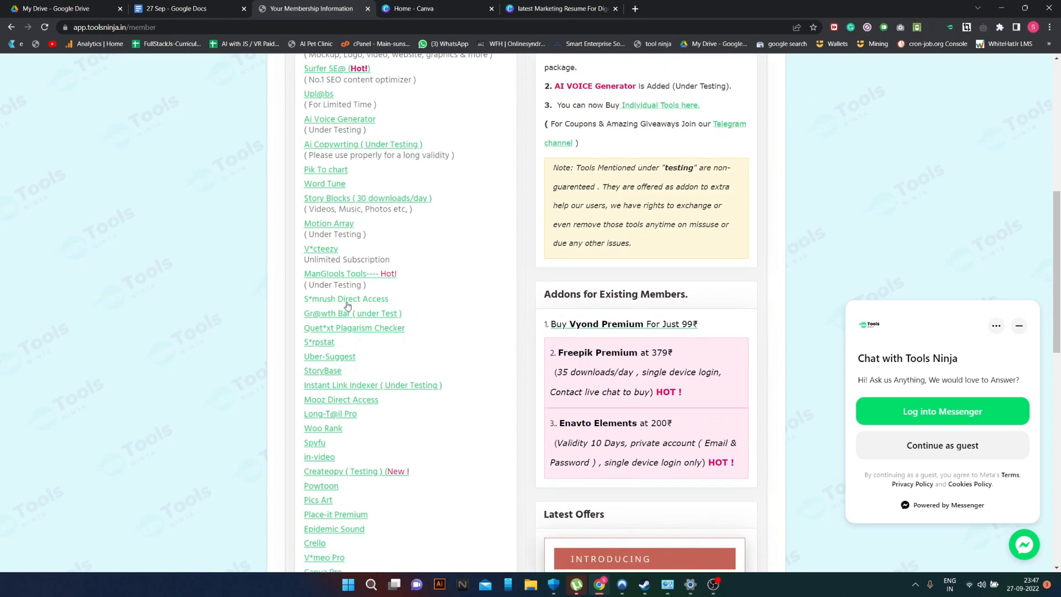
pyautogui.scroll(1, 435, 272)
pyautogui.scroll(2, 433, 275)
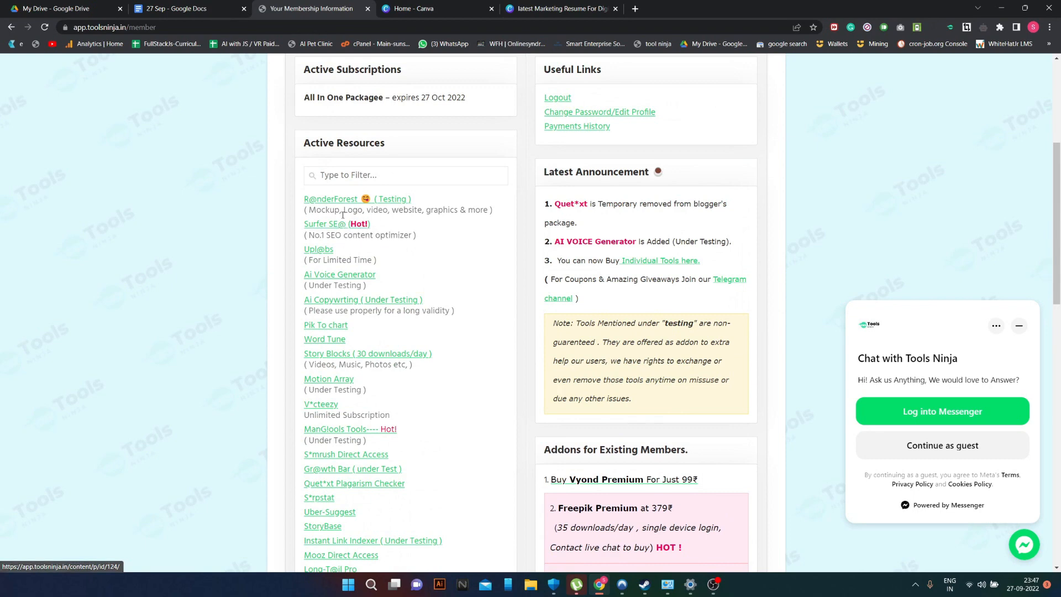
pyautogui.click(354, 230)
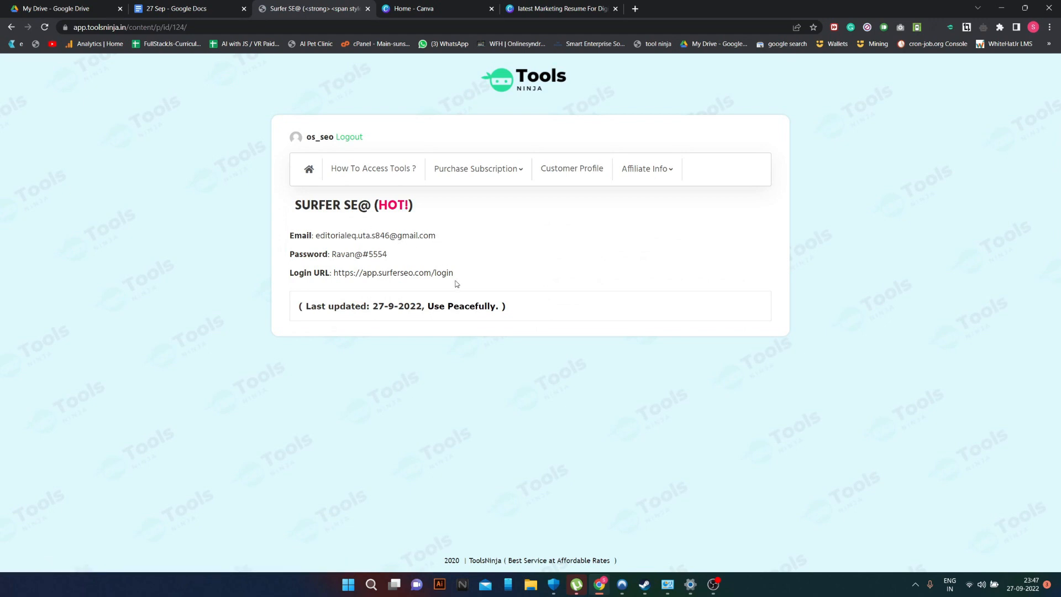
pyautogui.moveTo(454, 273); pyautogui.dragTo(336, 275)
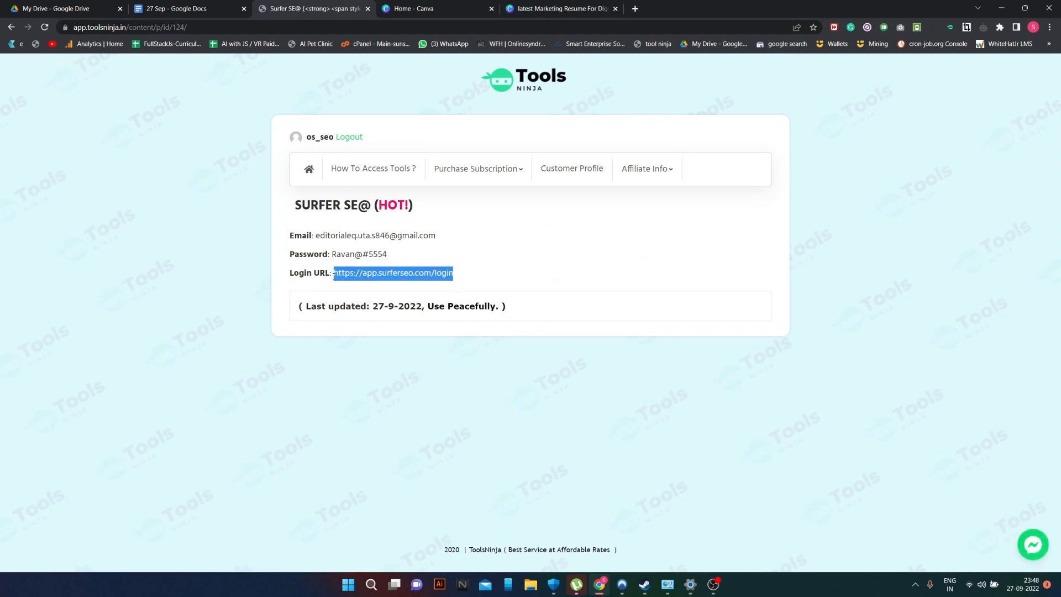
pyautogui.click(634, 8)
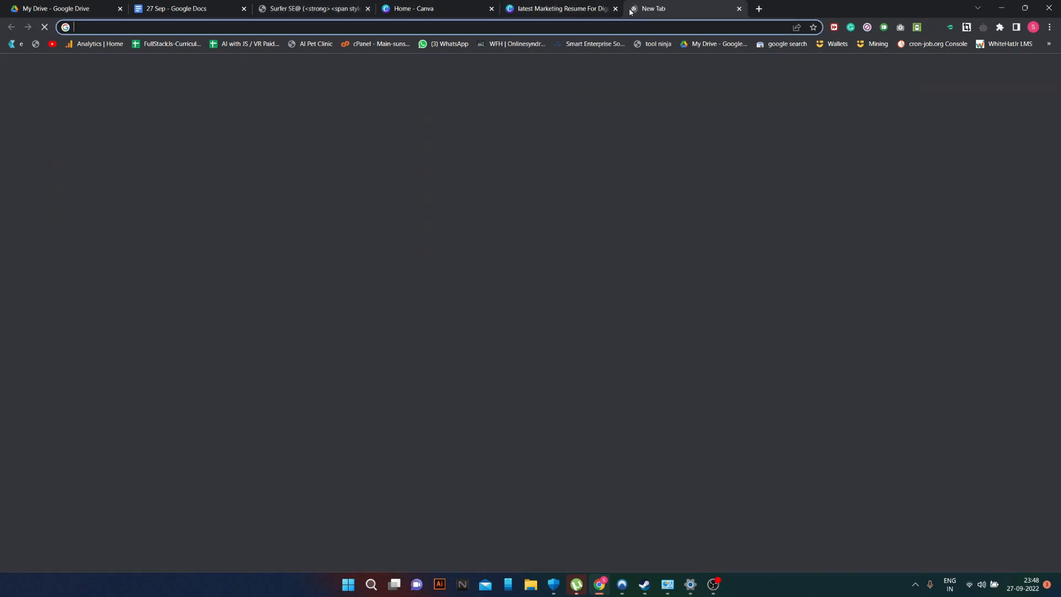
pyautogui.write('https://app.surferseo.com/login')
pyautogui.press('Return')
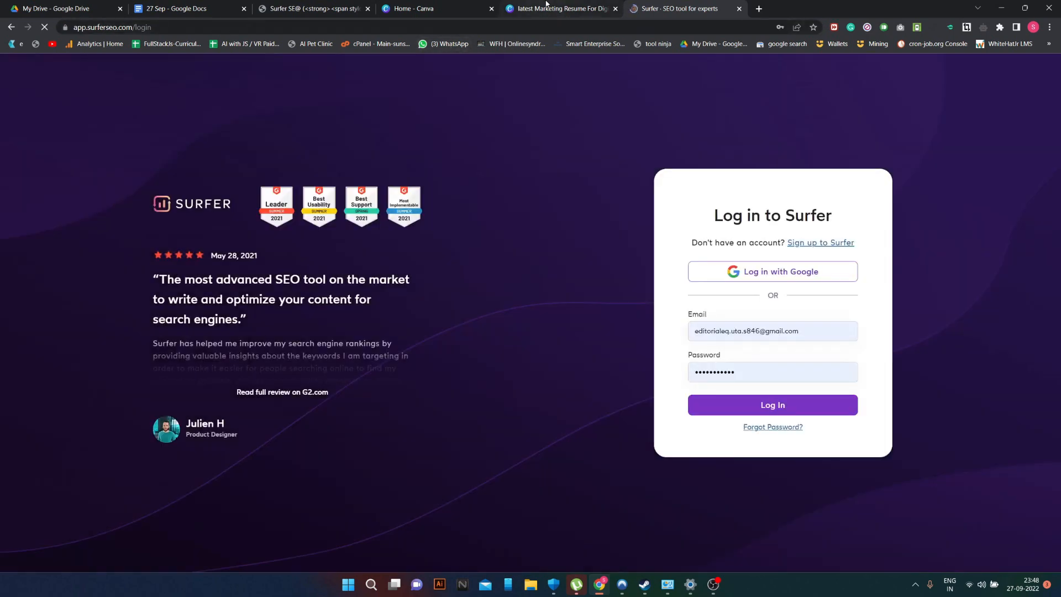
# - Switch to Canva, return from the resume design to the home page and open the recent healthcare marketing agency YouTube thumbnail design
pyautogui.click(546, 7)
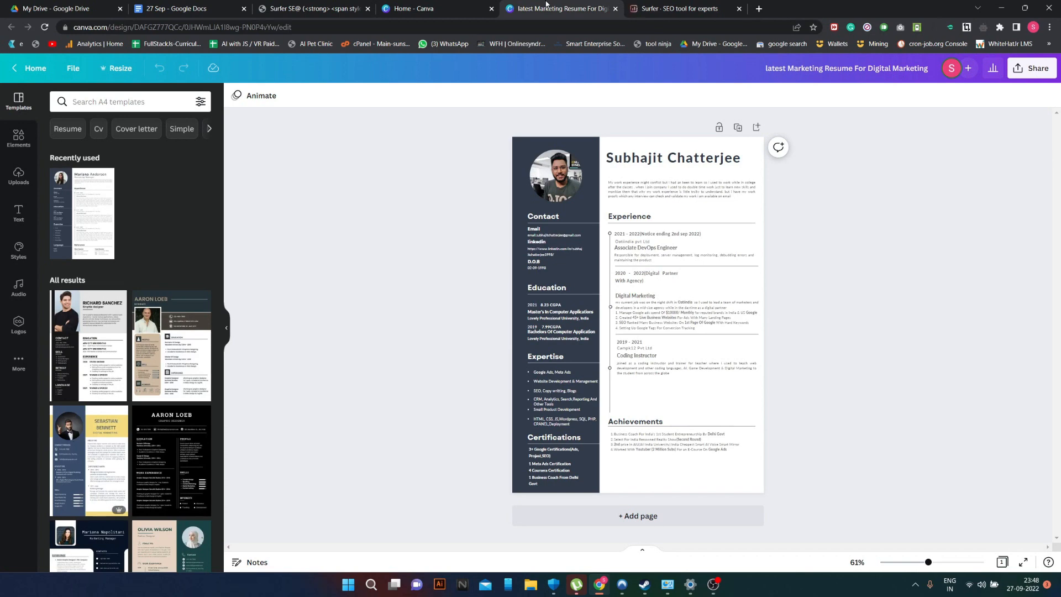
pyautogui.click(36, 68)
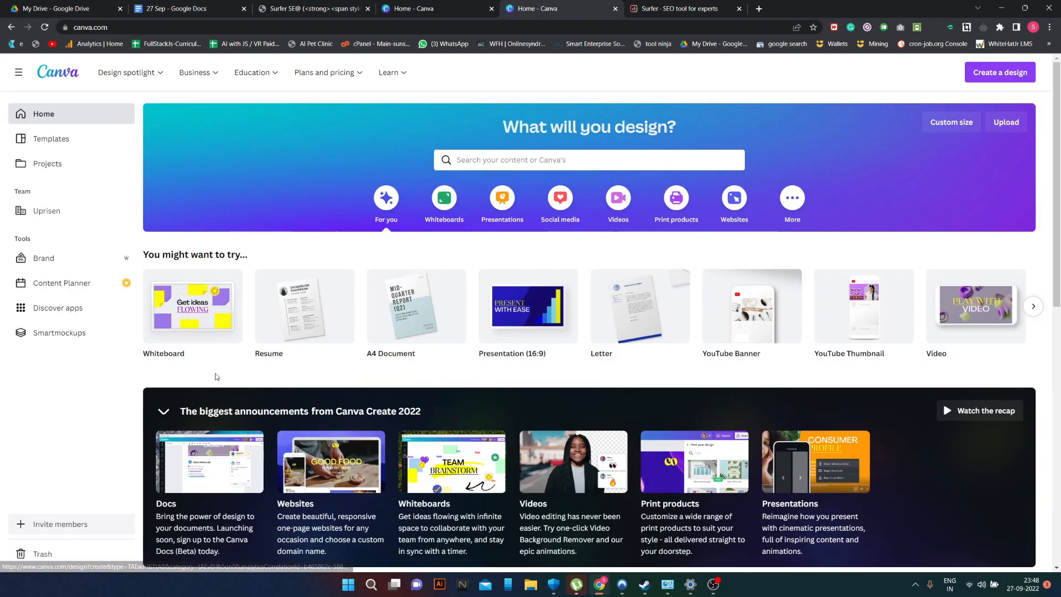
pyautogui.scroll(-7, 277, 327)
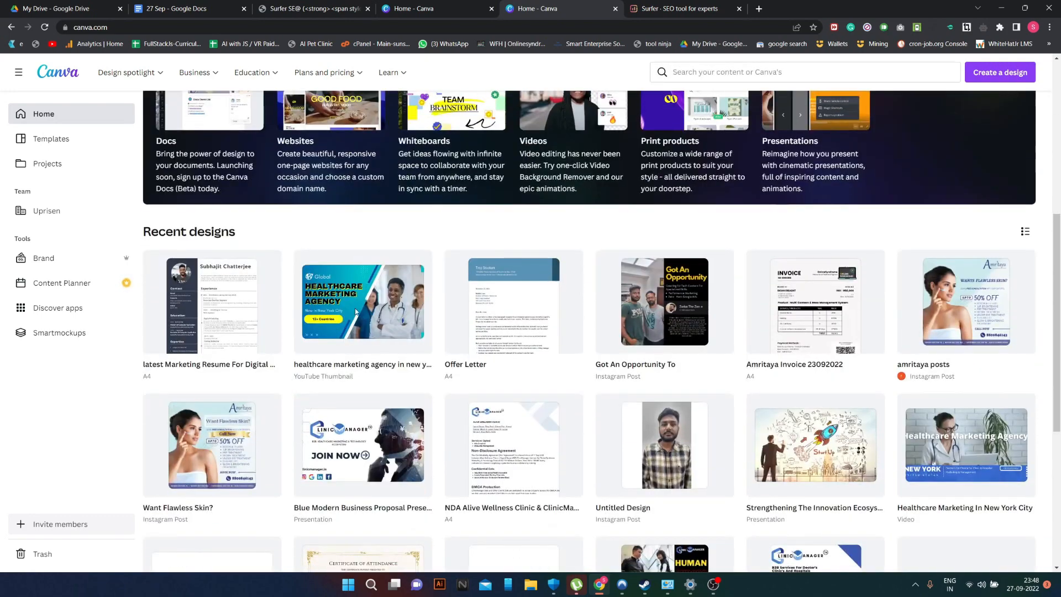
pyautogui.click(376, 312)
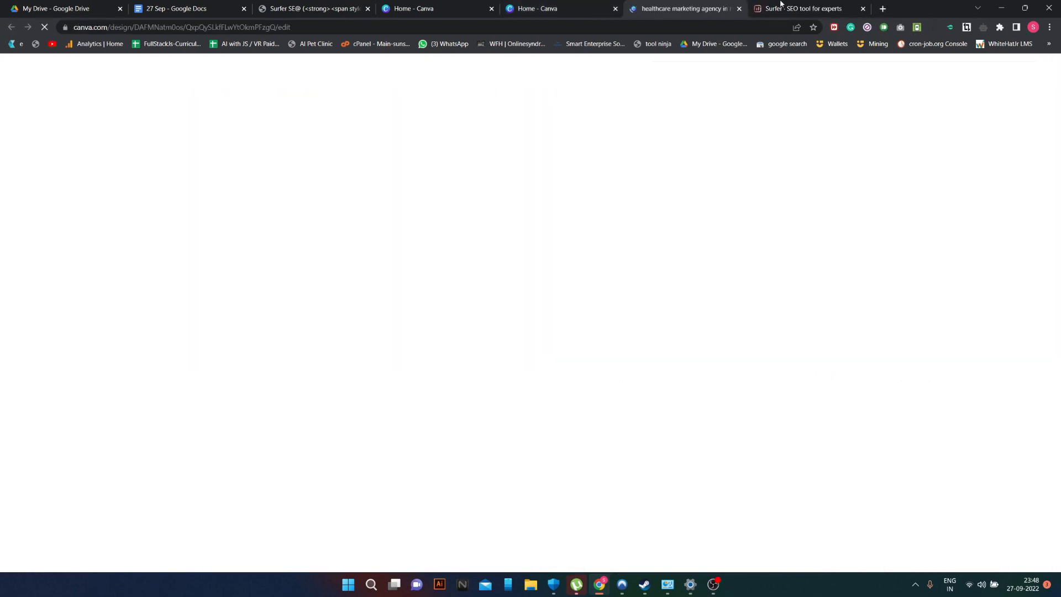
# - Return to the Surfer login page and log in with the prefilled account credentials
pyautogui.click(793, 5)
pyautogui.click(312, 8)
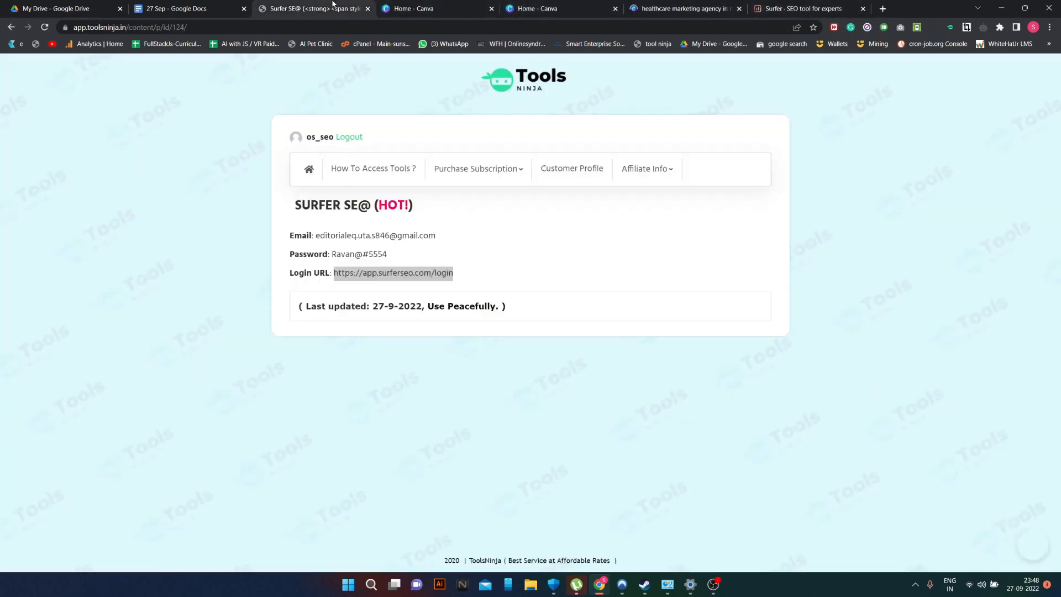
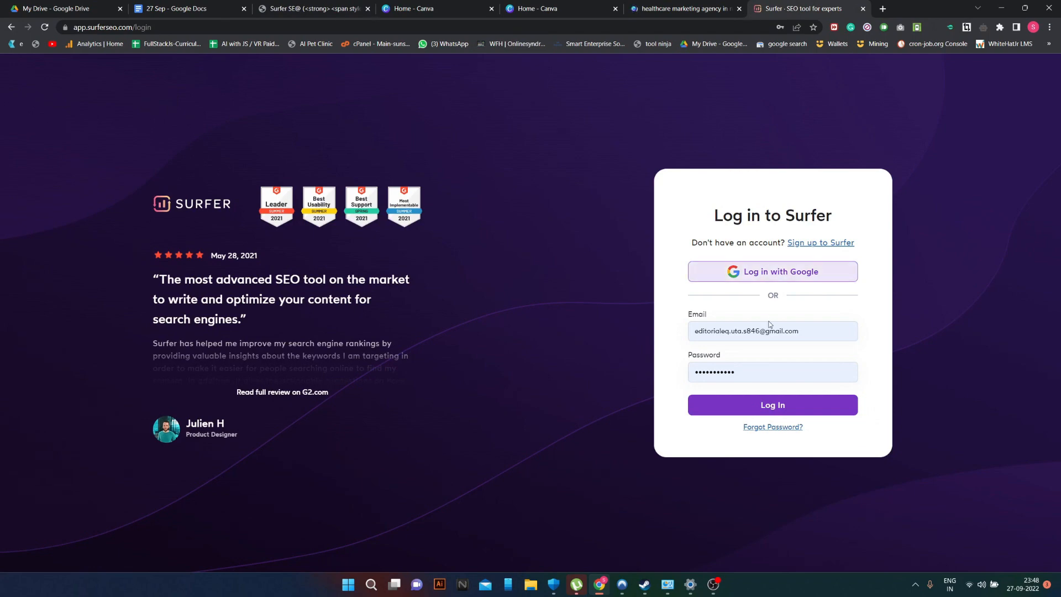
pyautogui.click(770, 327)
pyautogui.click(707, 409)
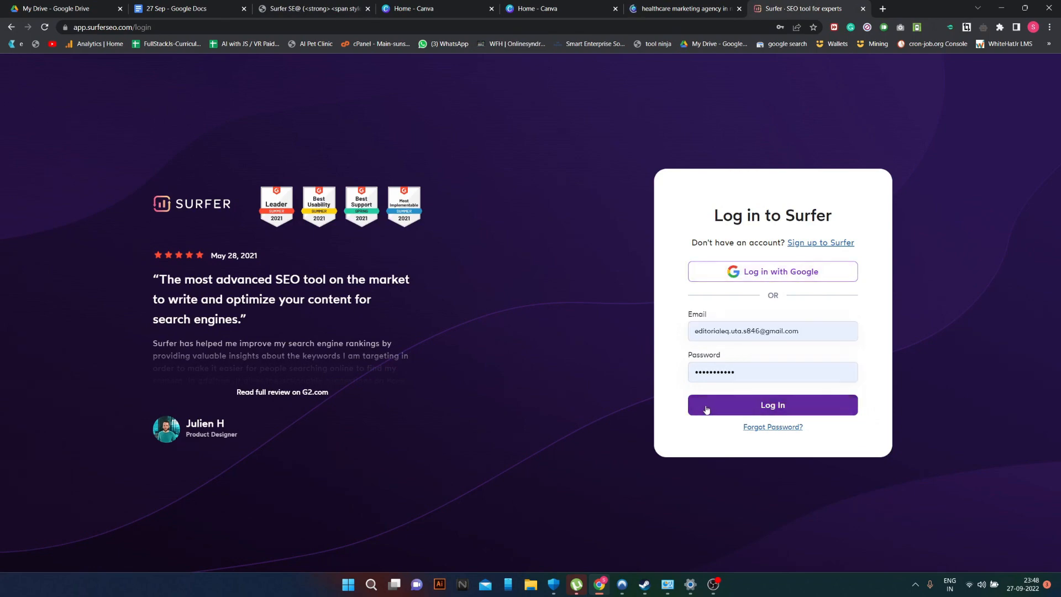
# - Log in to Surfer with the prefilled account credentials and switch to the Tools Ninja access page
pyautogui.click(713, 408)
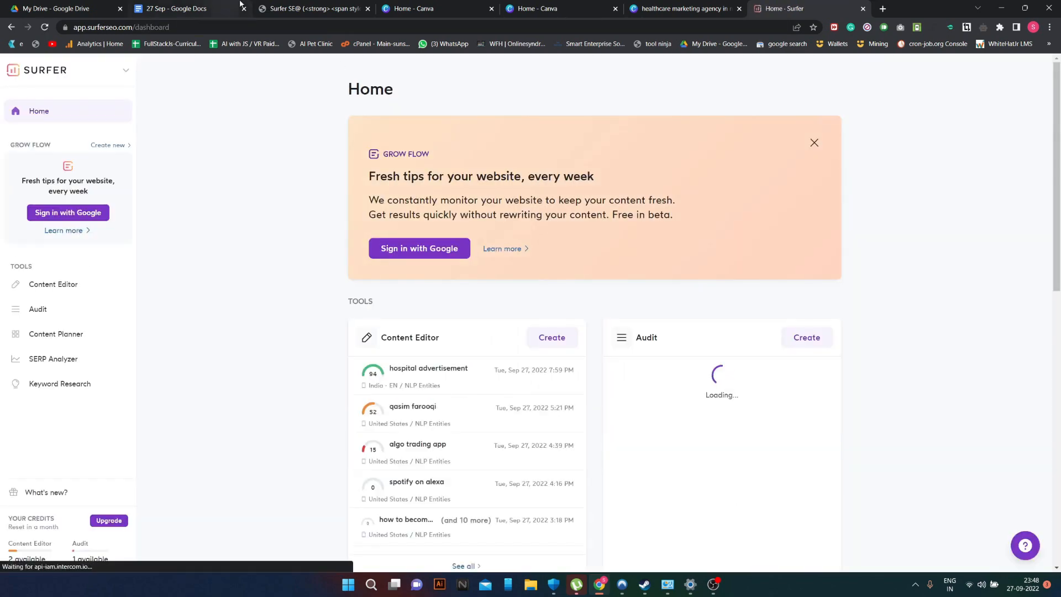
pyautogui.click(293, 8)
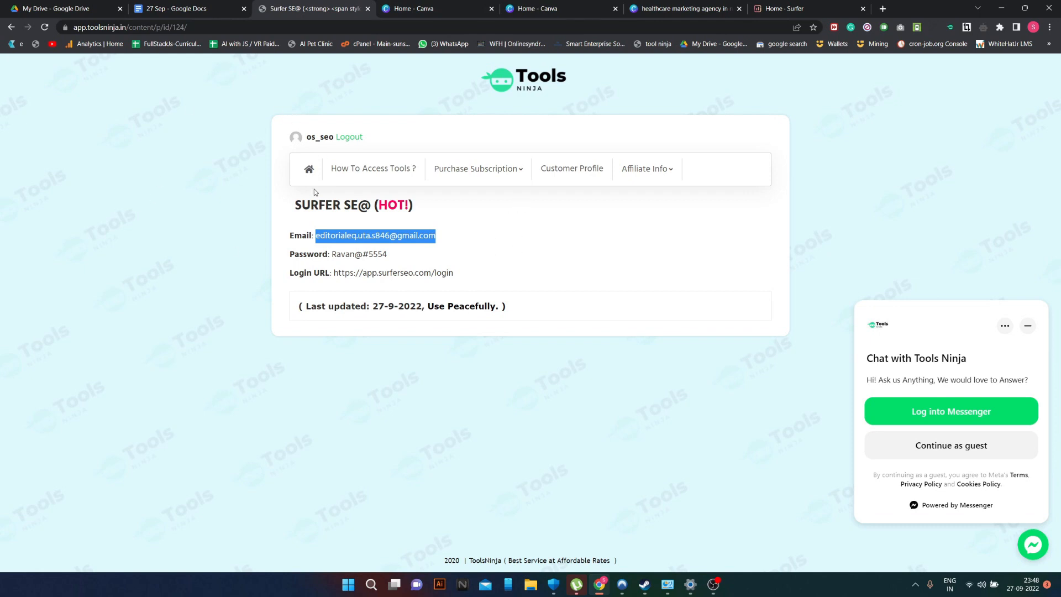
# - Switch to the 27 Sep Google Docs draft and append ", United Kingdom" to the main heading "Healthcare Marketing Agency In Sheffield"
pyautogui.click(192, 7)
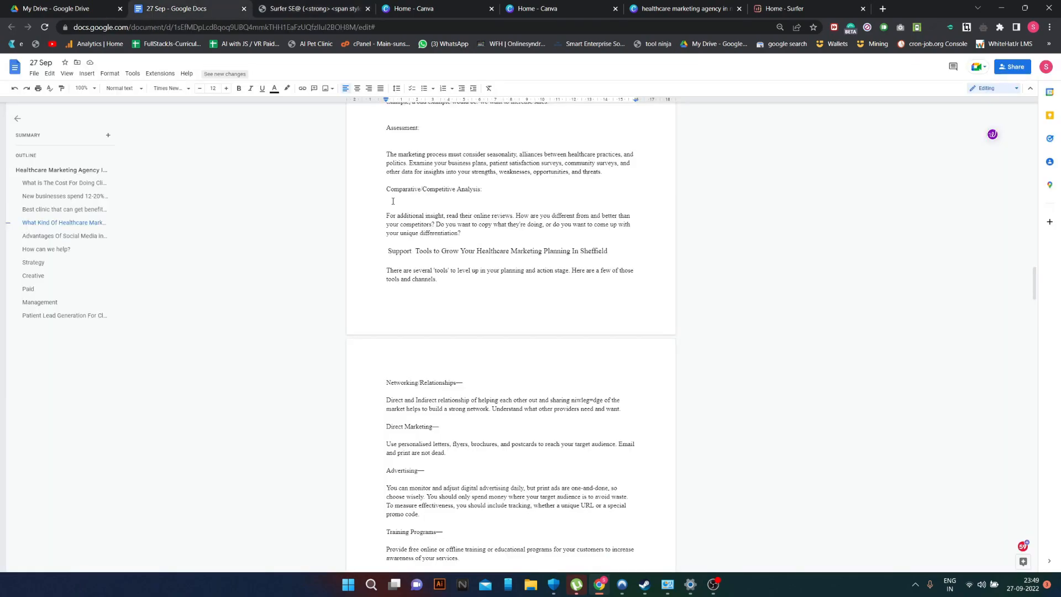
pyautogui.scroll(20, 549, 225)
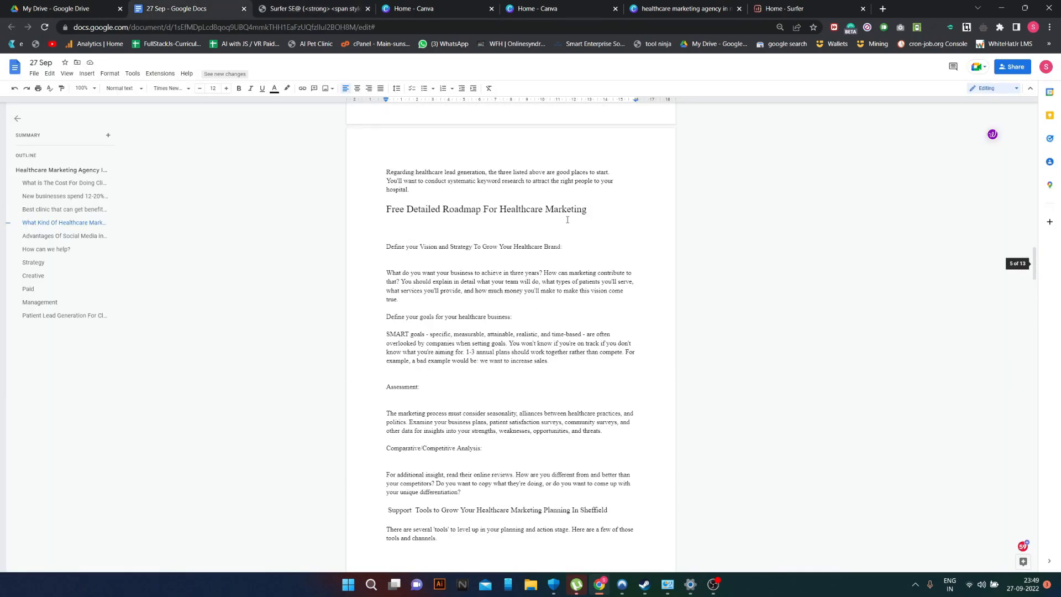
pyautogui.scroll(20, 567, 220)
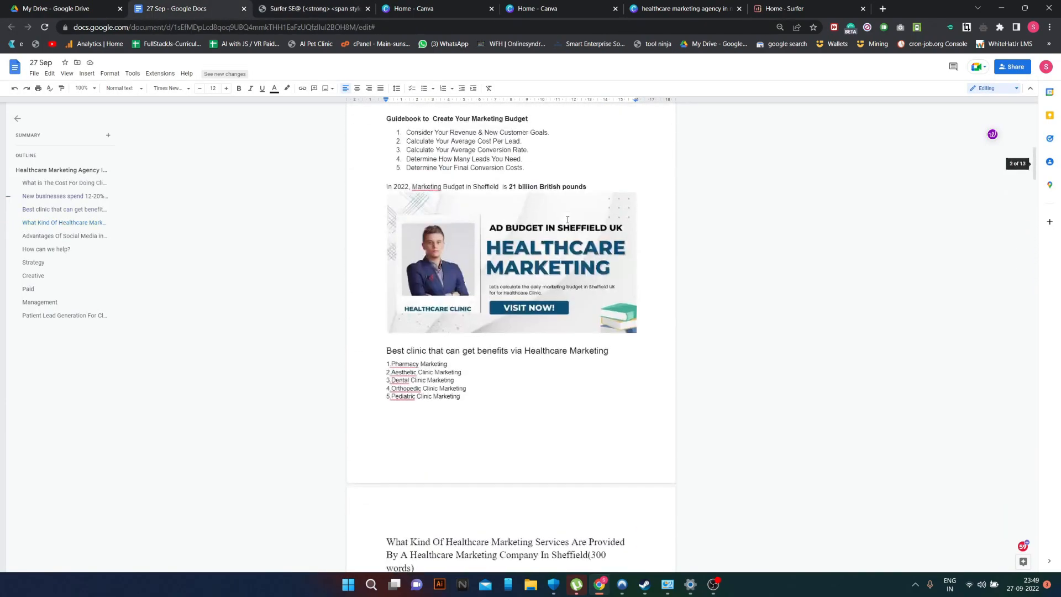
pyautogui.scroll(-2, 437, 253)
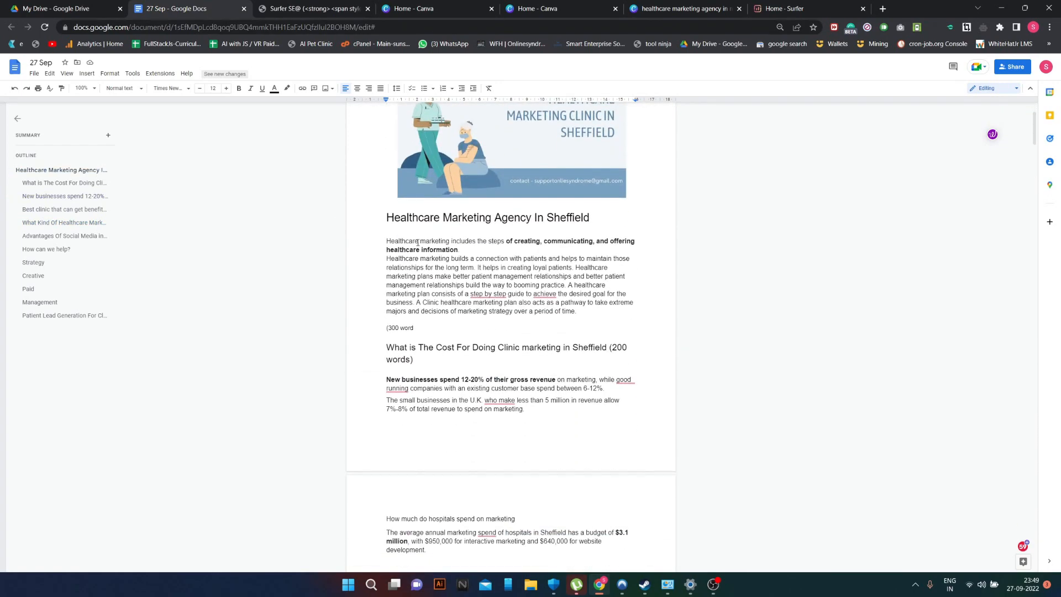
pyautogui.moveTo(386, 219); pyautogui.dragTo(591, 218)
pyautogui.click(596, 217)
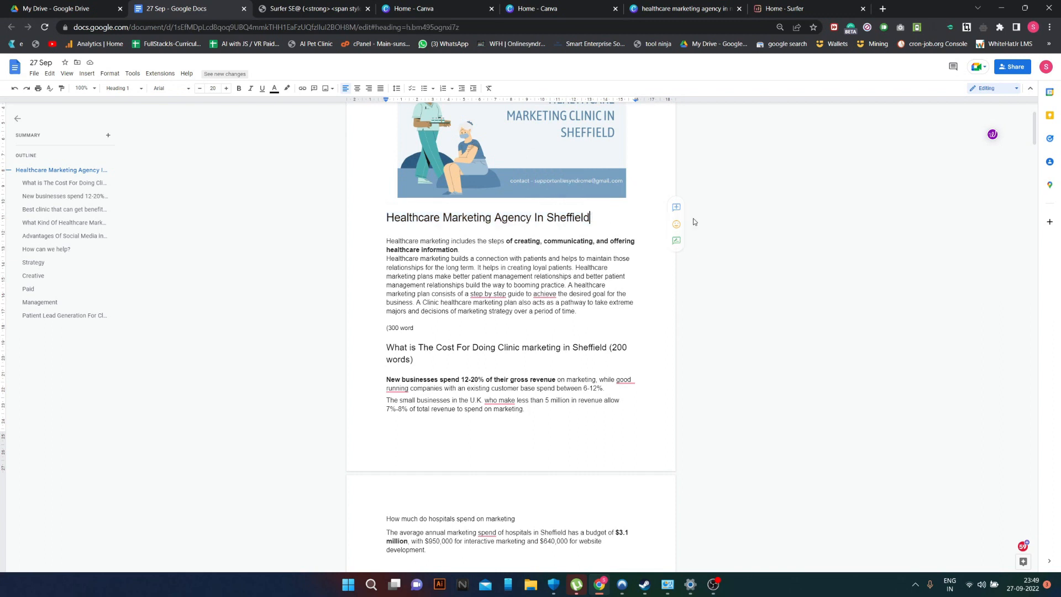
pyautogui.write(', United')
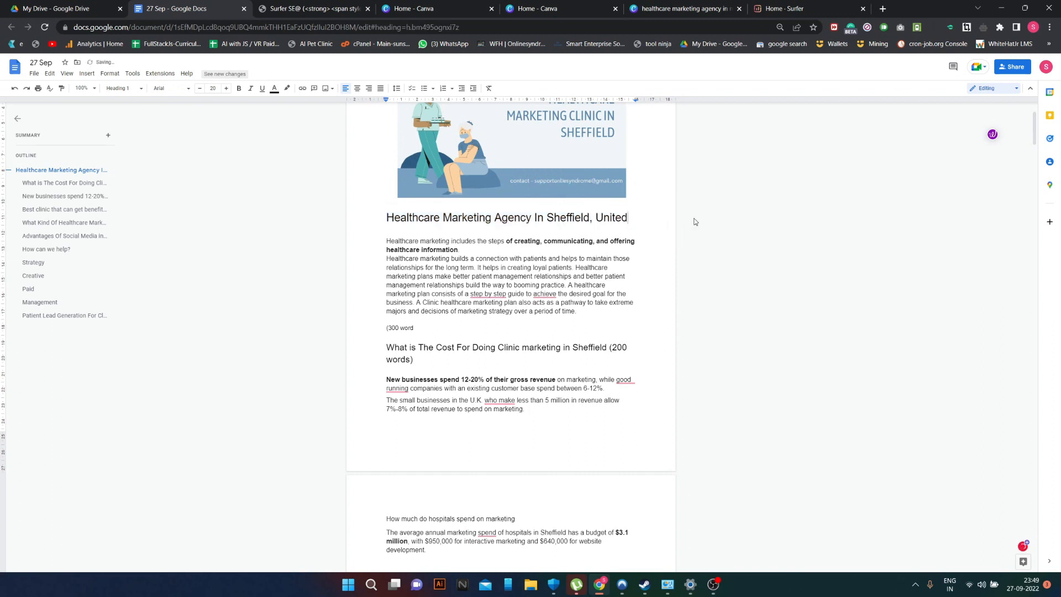
pyautogui.write(' Kingdom')
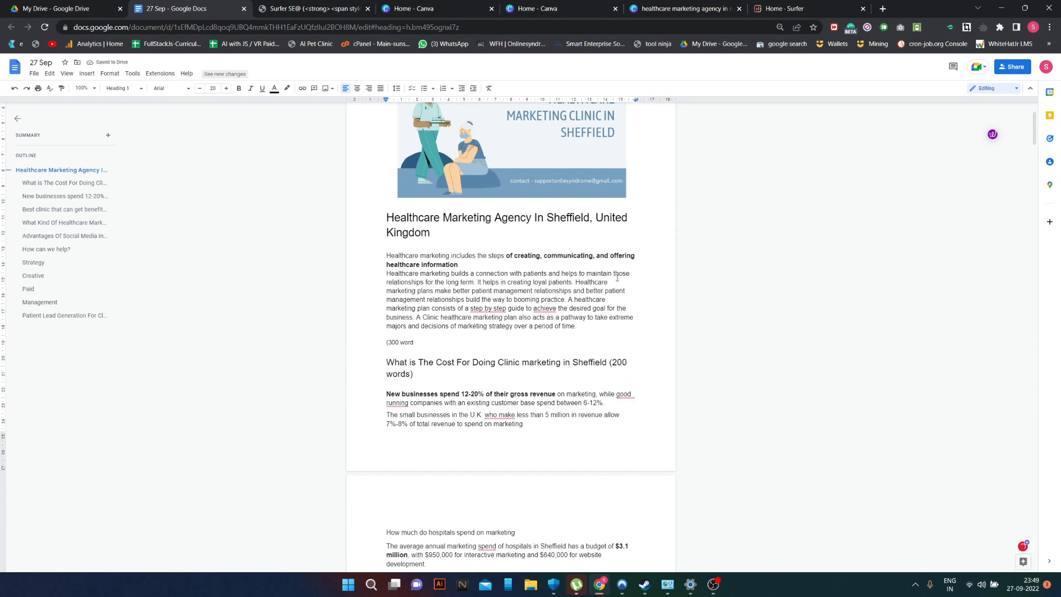
# - Examine the article draft from the title image and heading through the social media, strategy, creative and paid sections
pyautogui.scroll(2, 529, 204)
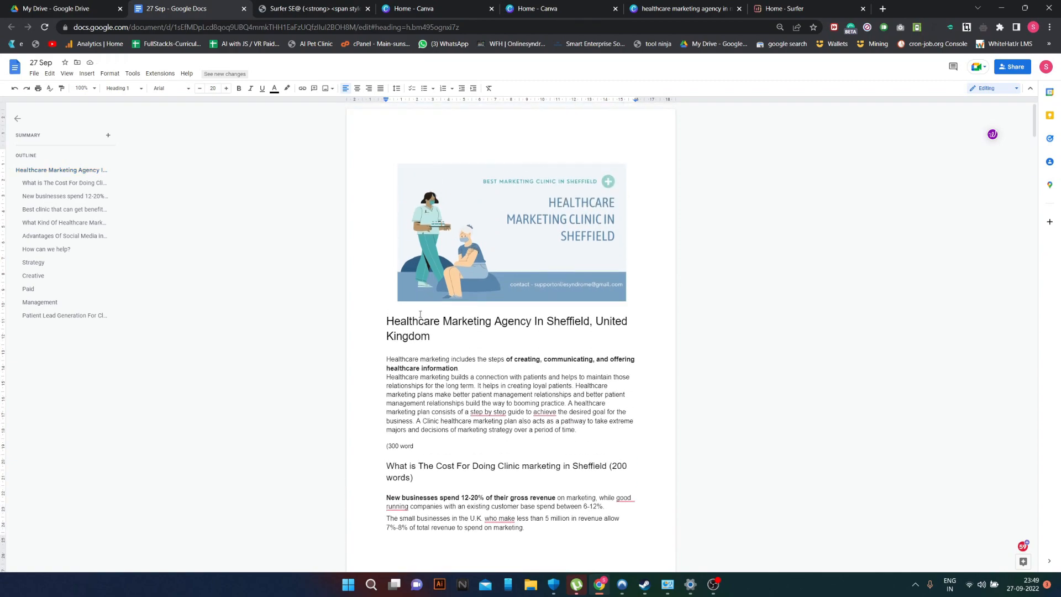
pyautogui.moveTo(434, 336); pyautogui.dragTo(387, 321)
pyautogui.scroll(-12, 410, 356)
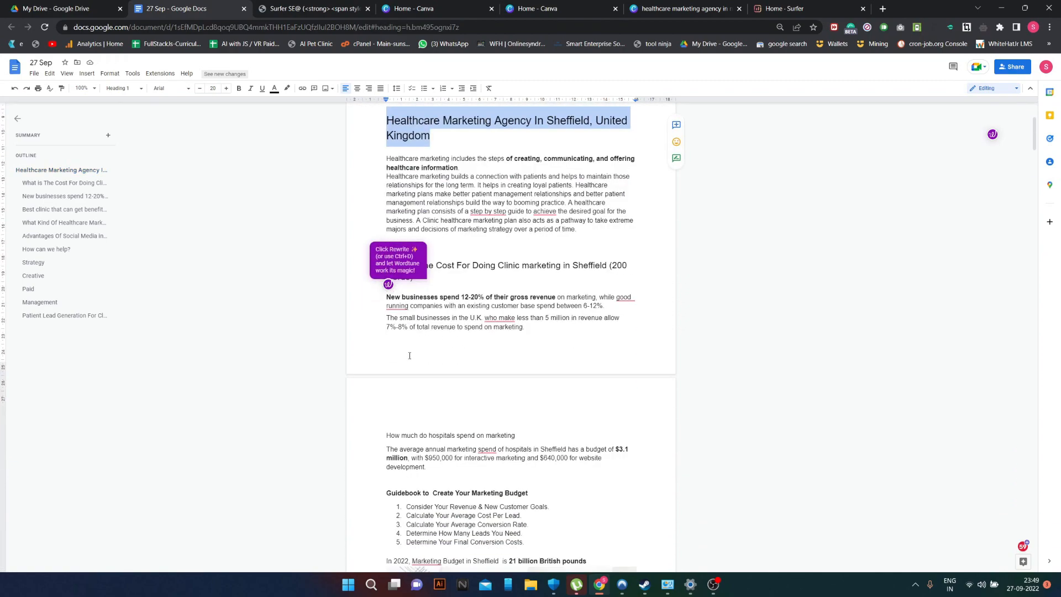
pyautogui.scroll(-20, 410, 356)
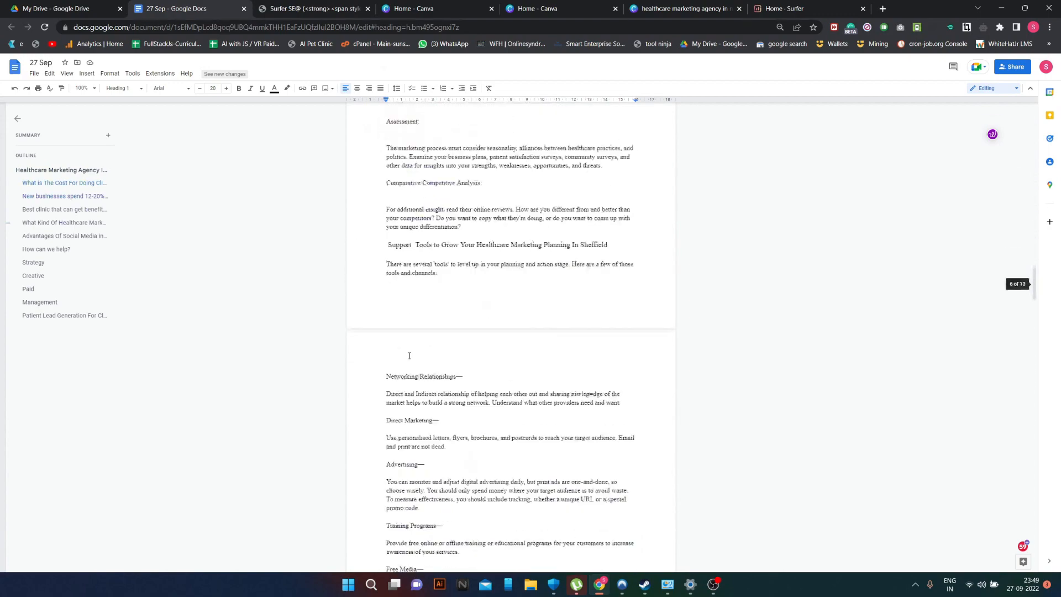
pyautogui.scroll(-20, 408, 355)
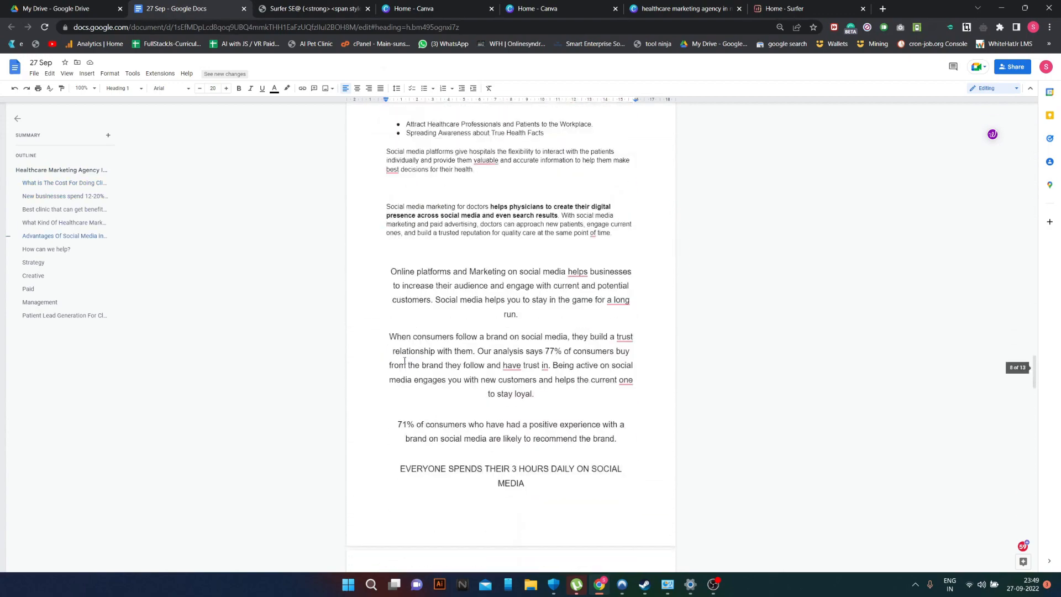
pyautogui.scroll(-9, 404, 361)
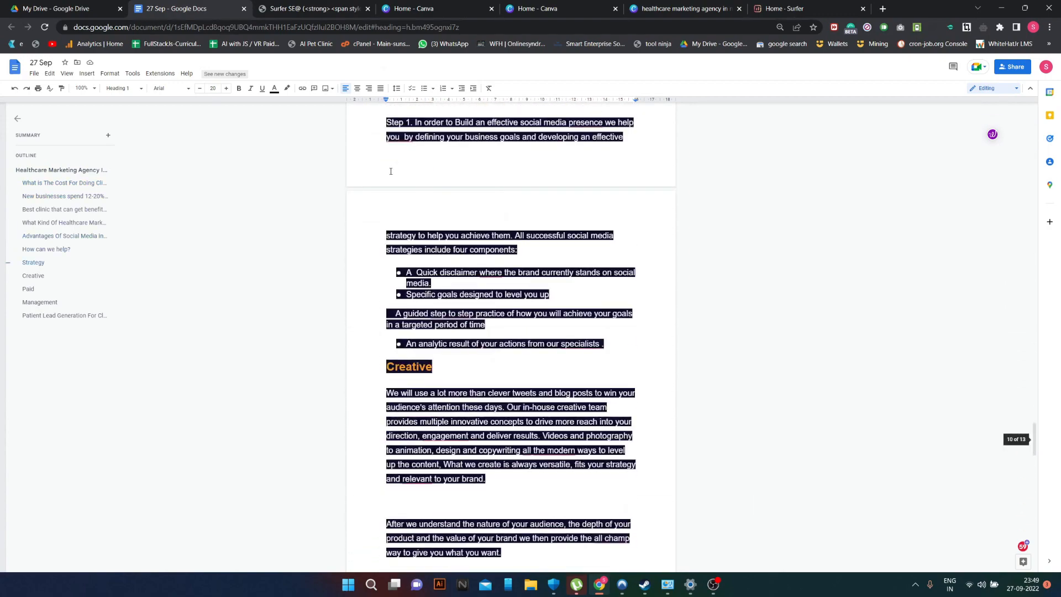
pyautogui.moveTo(392, 146); pyautogui.dragTo(491, 319)
pyautogui.scroll(-7, 491, 320)
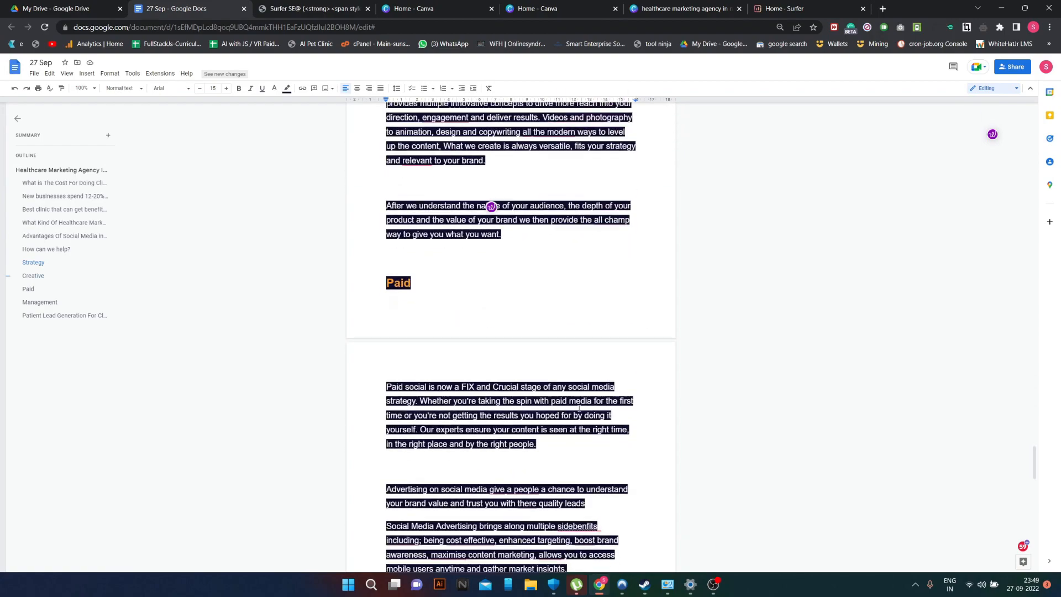
pyautogui.scroll(20, 602, 499)
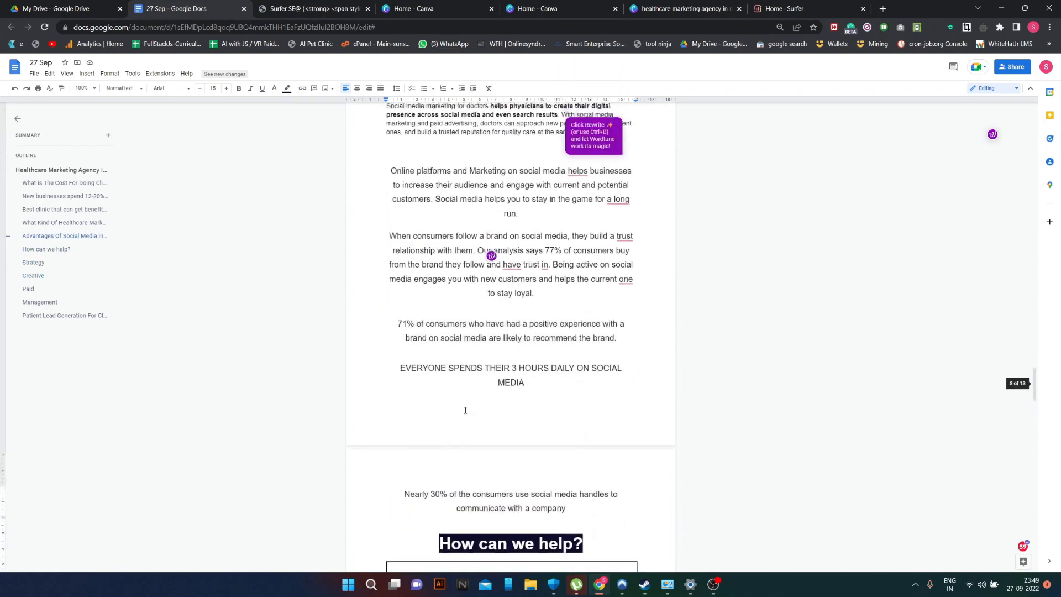
pyautogui.scroll(20, 466, 410)
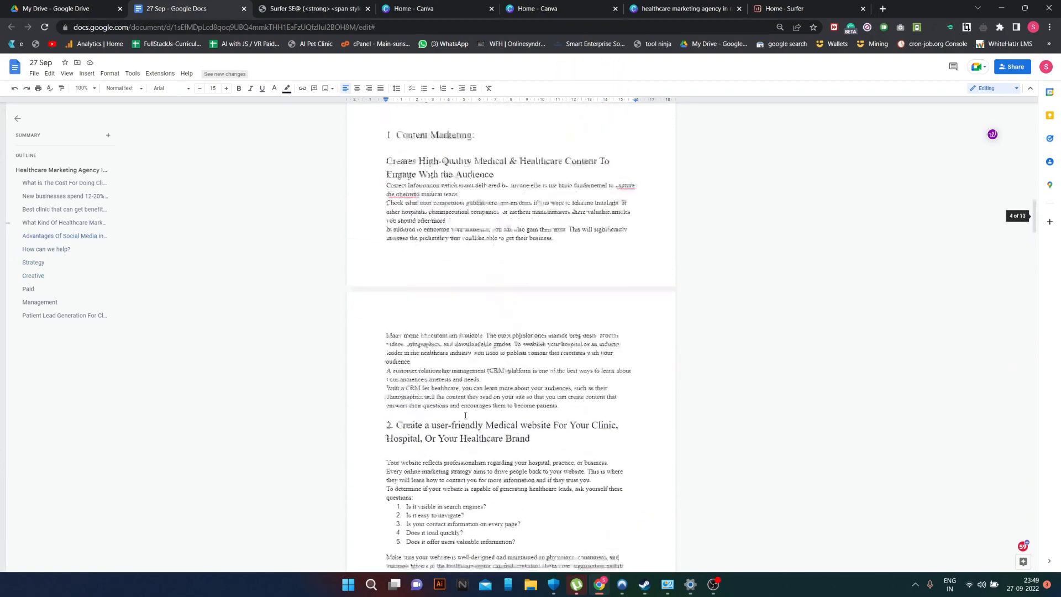
pyautogui.scroll(15, 479, 402)
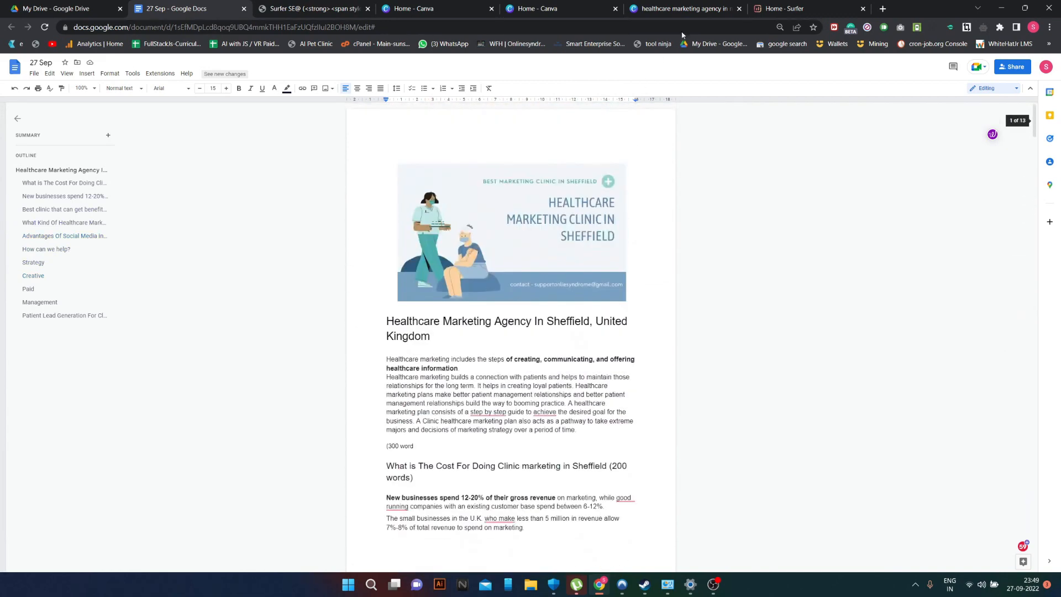
# - Switch to Surfer, open the page for creating a Content Editor query and enter "clinic" as the keyword
pyautogui.click(767, 7)
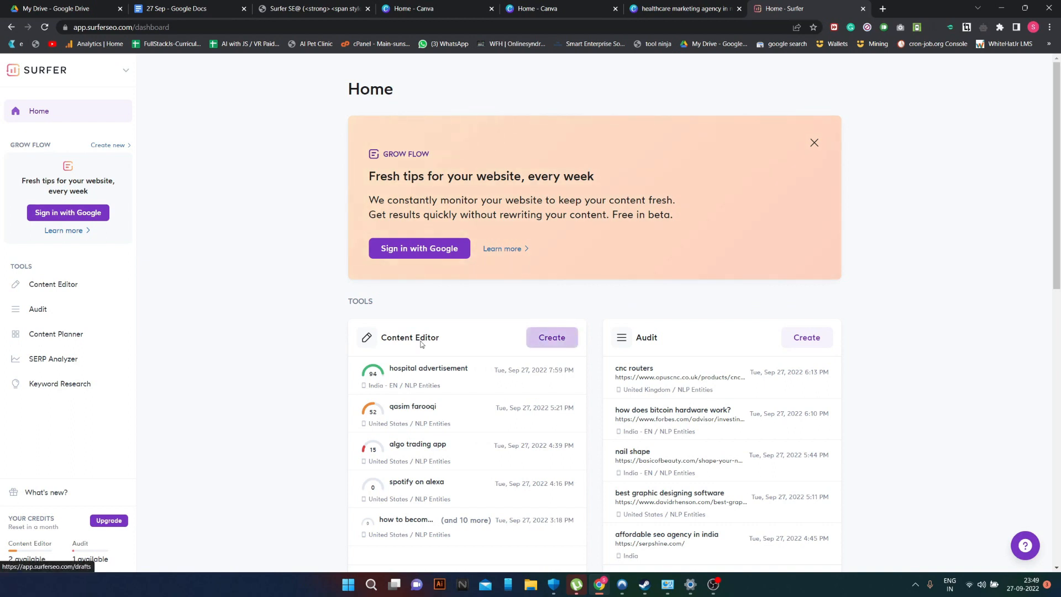
pyautogui.click(549, 344)
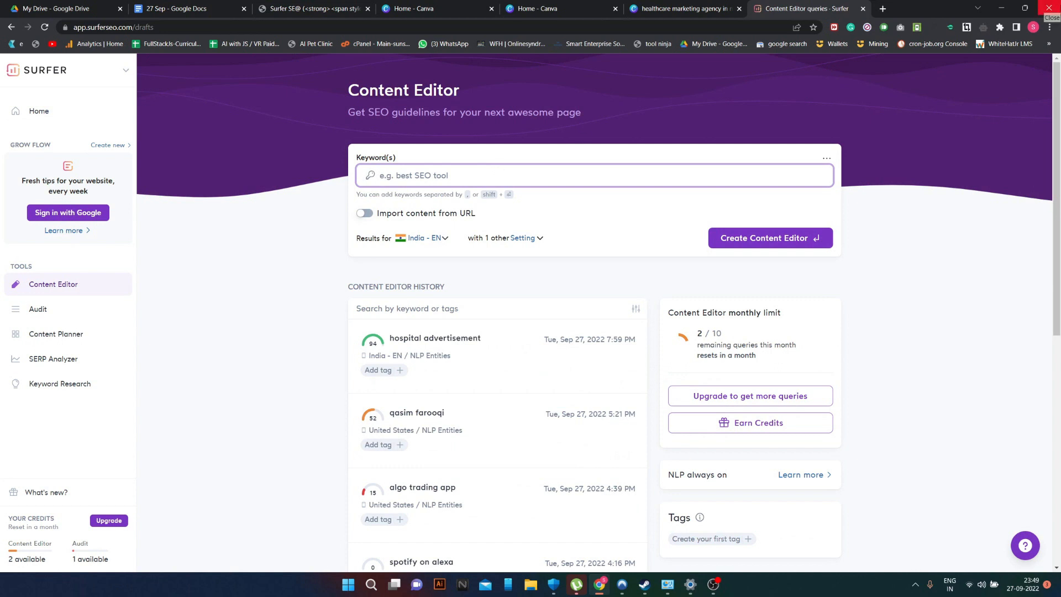
pyautogui.write('clinic')
# - Return to the 27 Sep document and change the main heading to "Clinic Marketing Agency In United Kingdom"
pyautogui.click(678, 4)
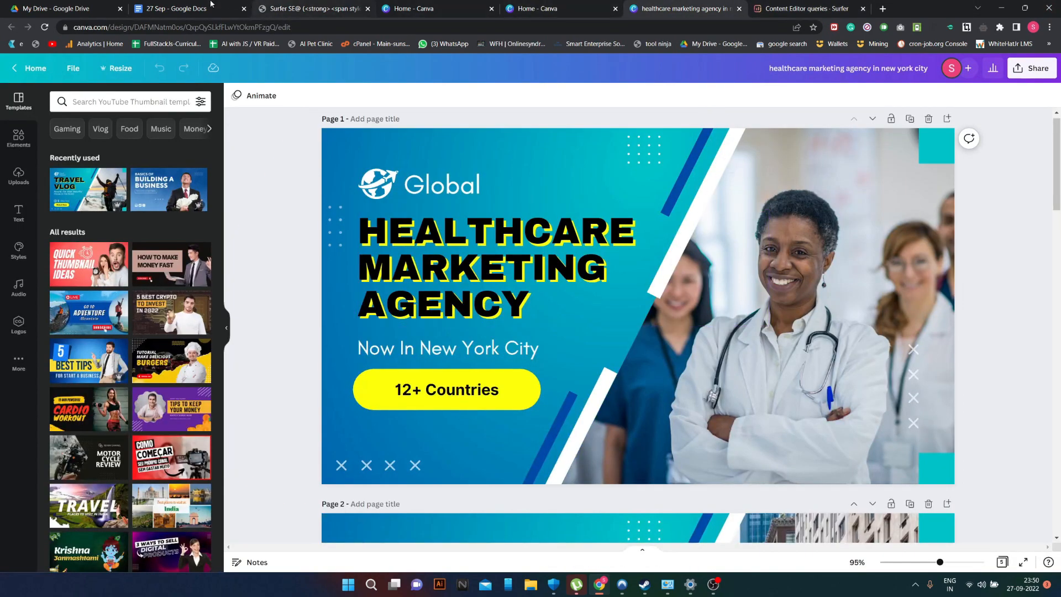
pyautogui.click(211, 5)
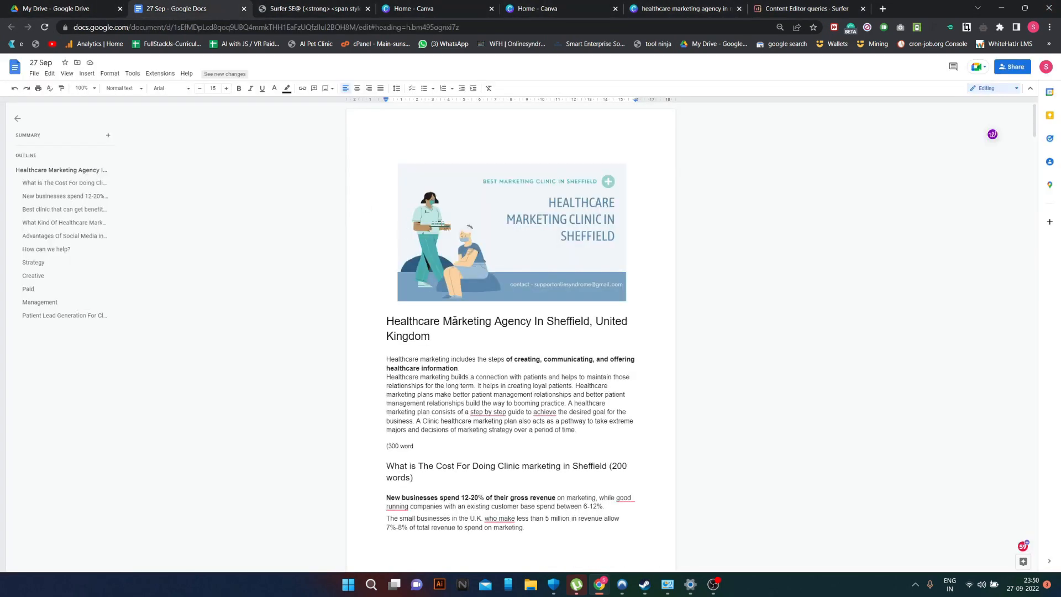
pyautogui.click(452, 321)
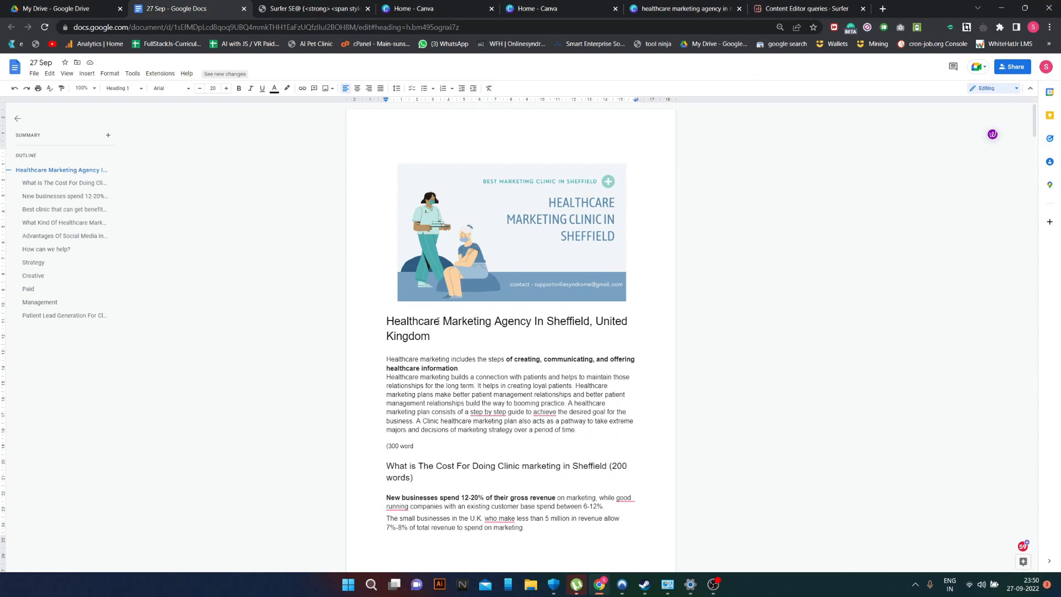
pyautogui.doubleClick(419, 320)
pyautogui.write('Cl')
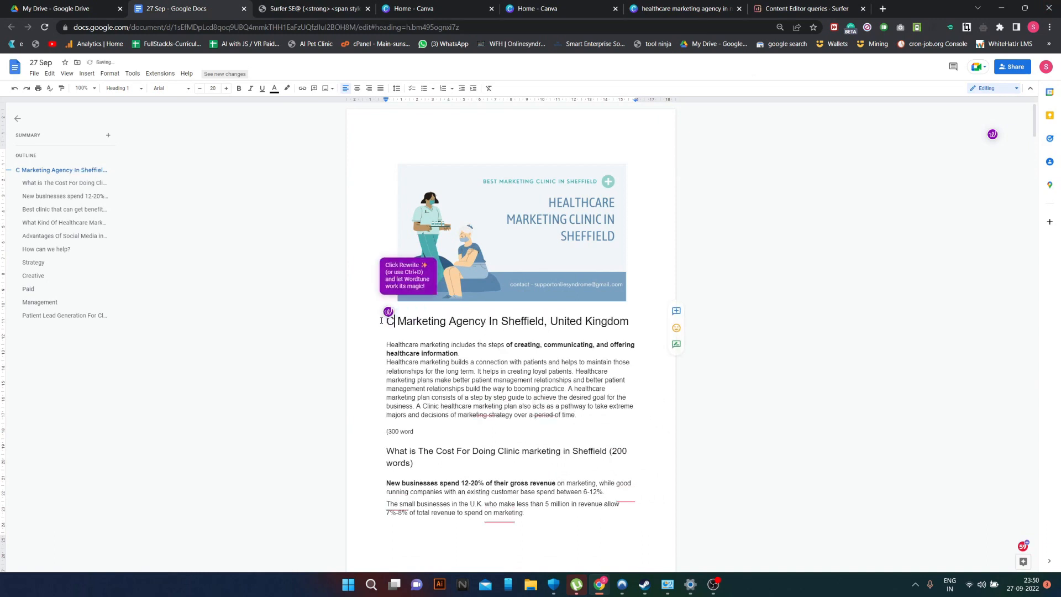
pyautogui.write('inic')
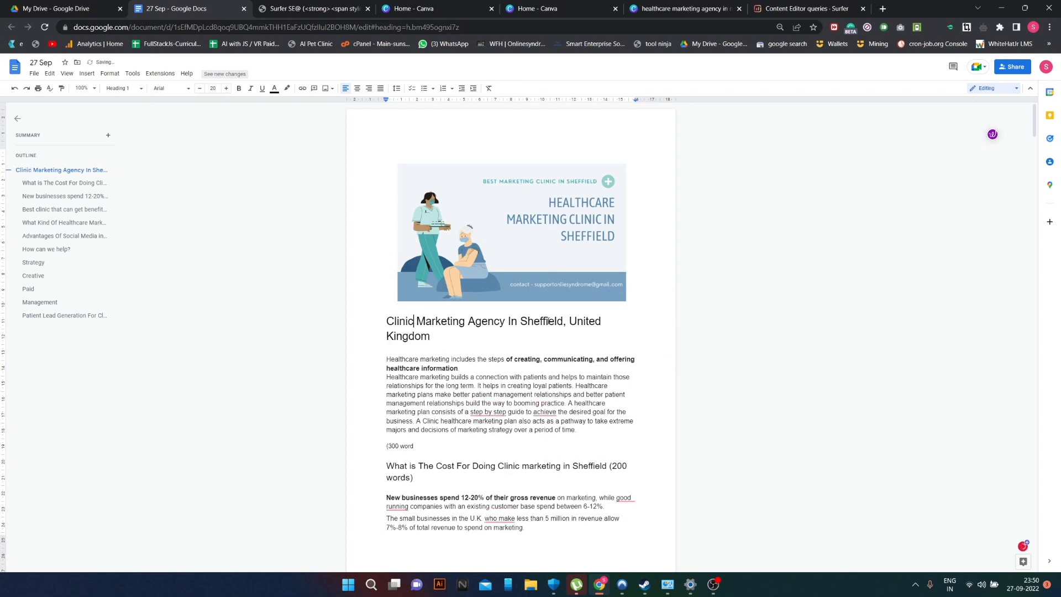
pyautogui.moveTo(568, 322); pyautogui.dragTo(520, 321)
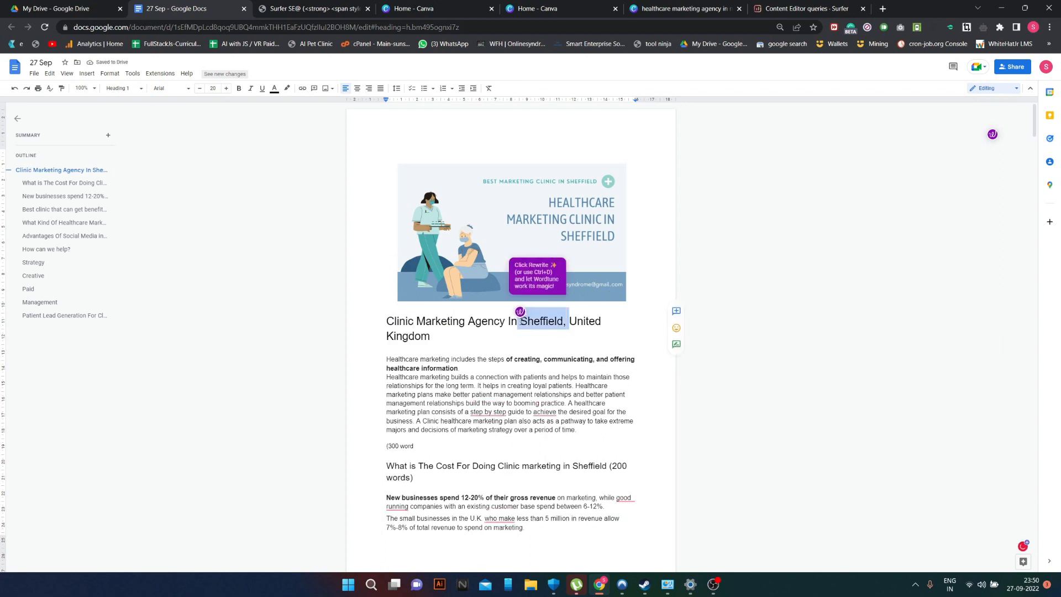
pyautogui.press('BackSpace')
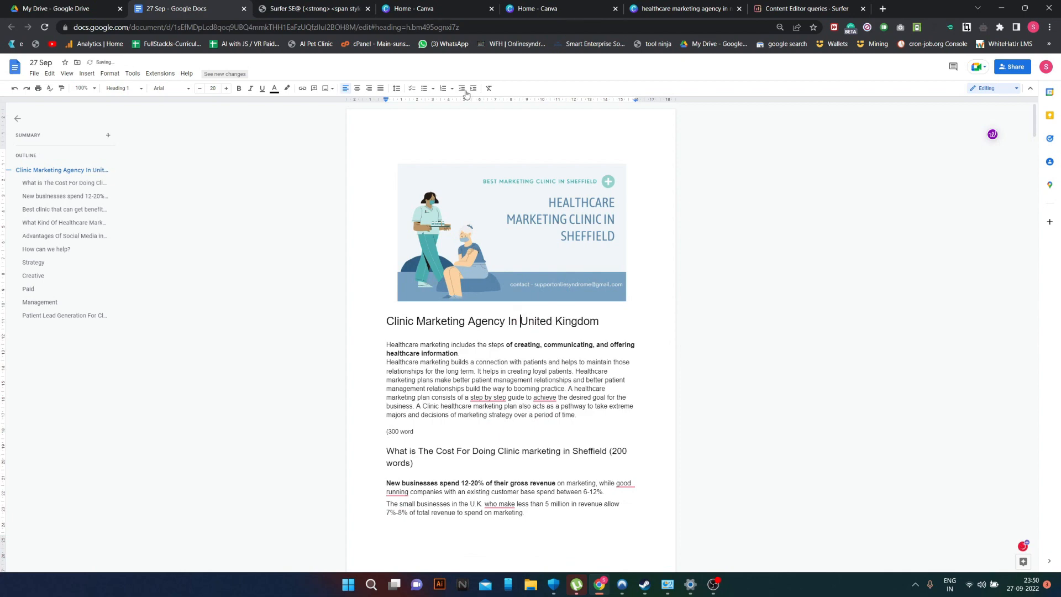
pyautogui.scroll(-2, 420, 340)
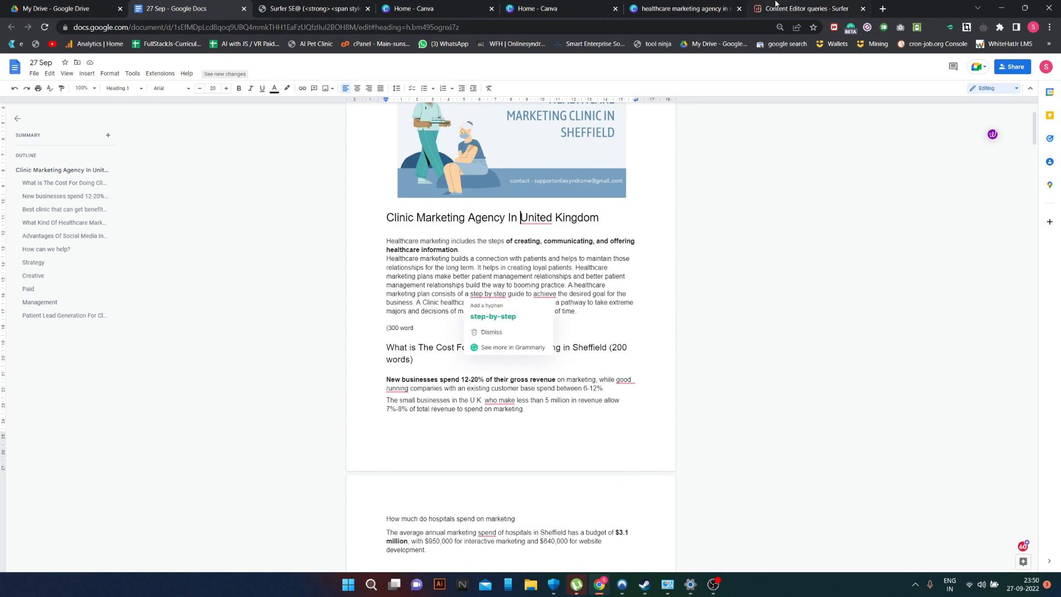
# - Back in Surfer, replace the keyword with "clinic marketing agency in uk", create the Content Editor query and try to cancel its processing
pyautogui.click(800, 6)
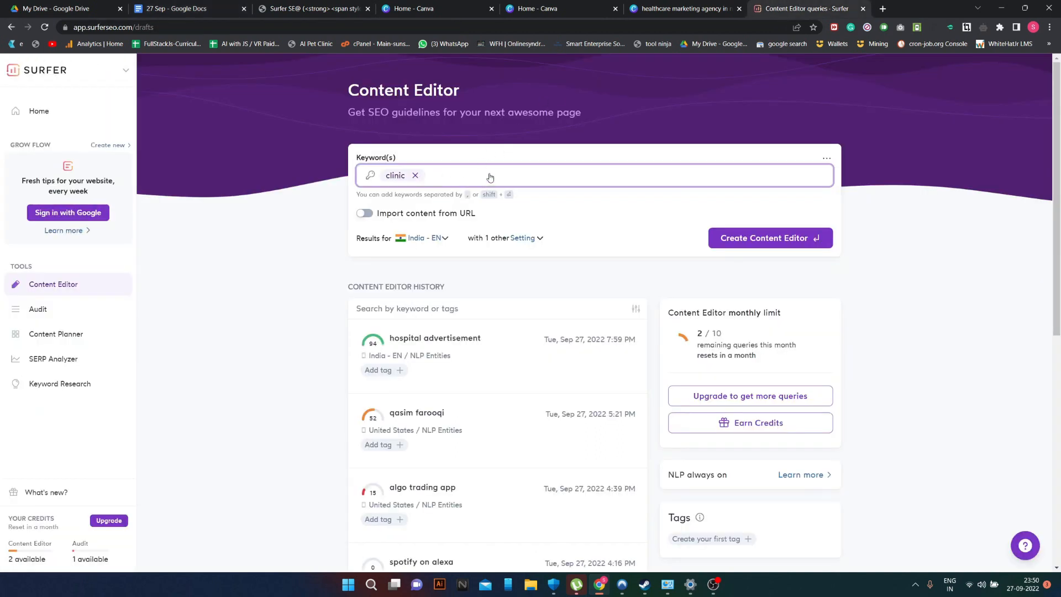
pyautogui.press('BackSpace')
pyautogui.write('clinic marketing agency in uk')
pyautogui.press('Return')
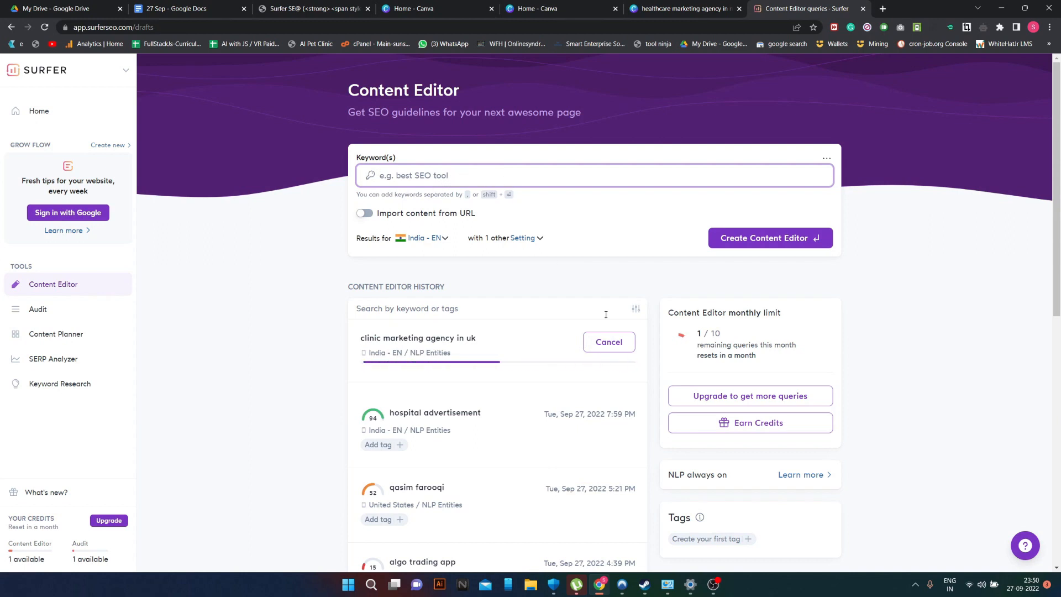
pyautogui.click(602, 343)
# - Add "clinic marketing in uk" as the first keyword of a new Content Editor query
pyautogui.click(461, 181)
pyautogui.write('clini')
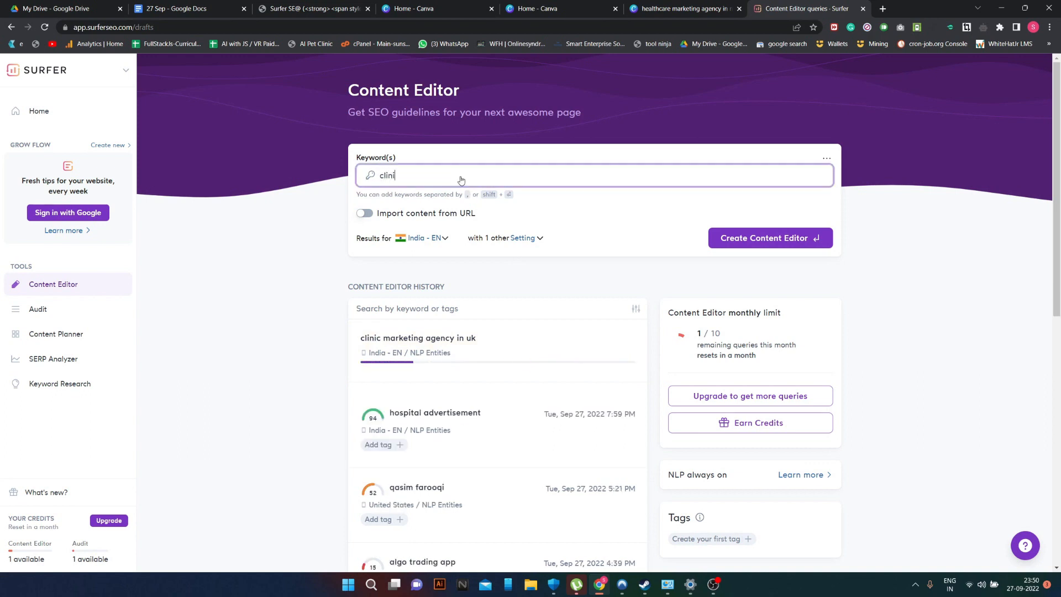
pyautogui.write('c mark')
pyautogui.write('eting in')
pyautogui.write(' united')
pyautogui.press('BackSpace')
pyautogui.press('BackSpace')
pyautogui.press('BackSpace')
pyautogui.press('BackSpace')
pyautogui.press('BackSpace')
pyautogui.write('k')
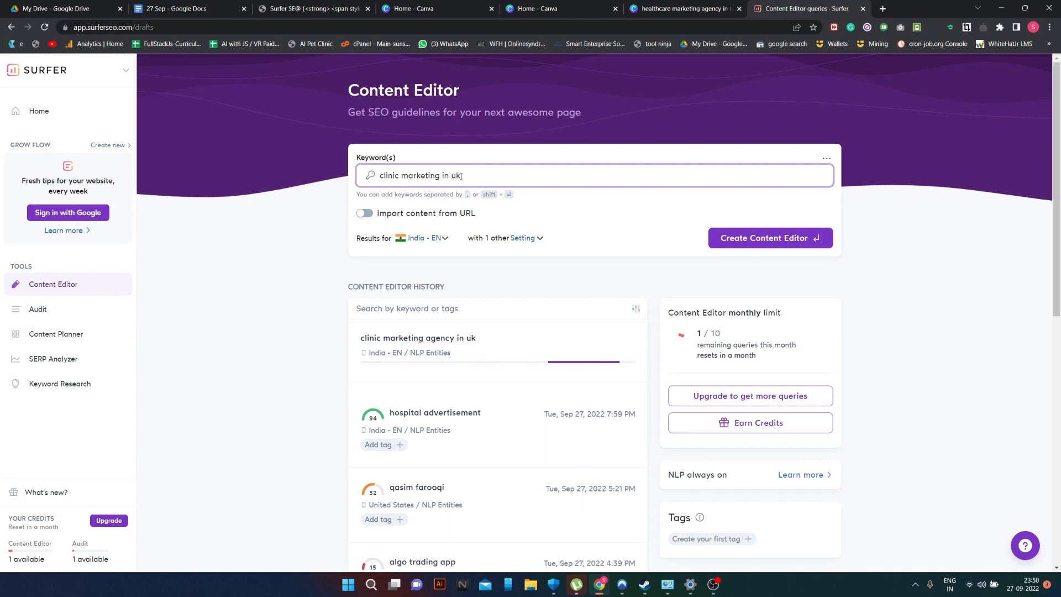
pyautogui.hotkey('shift', 'Return')
# - Add "clinic marketing in london" as the second keyword of the new query
pyautogui.write('cl')
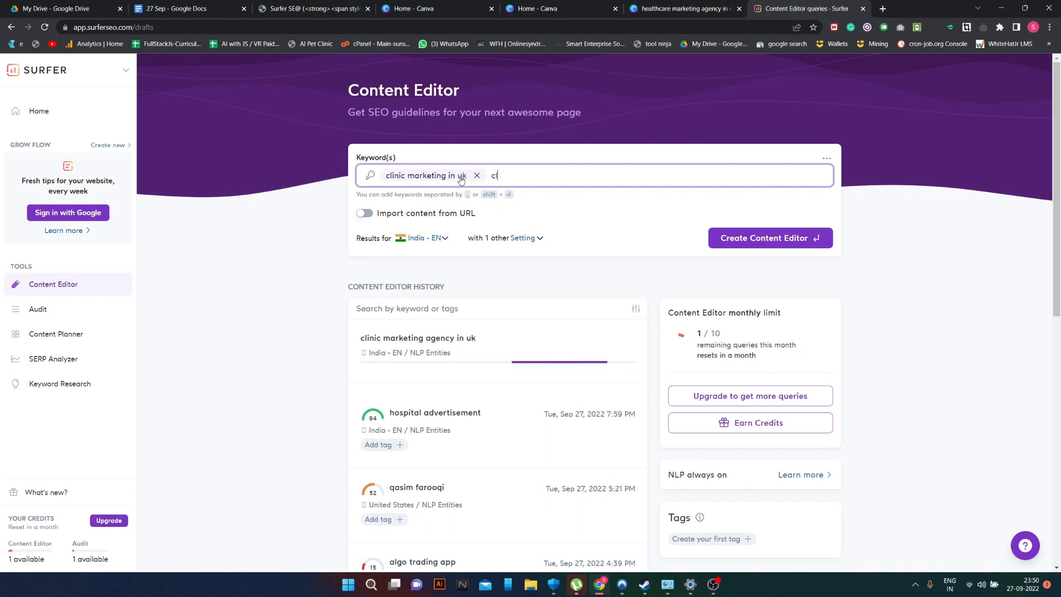
pyautogui.write('inic markei')
pyautogui.press('BackSpace')
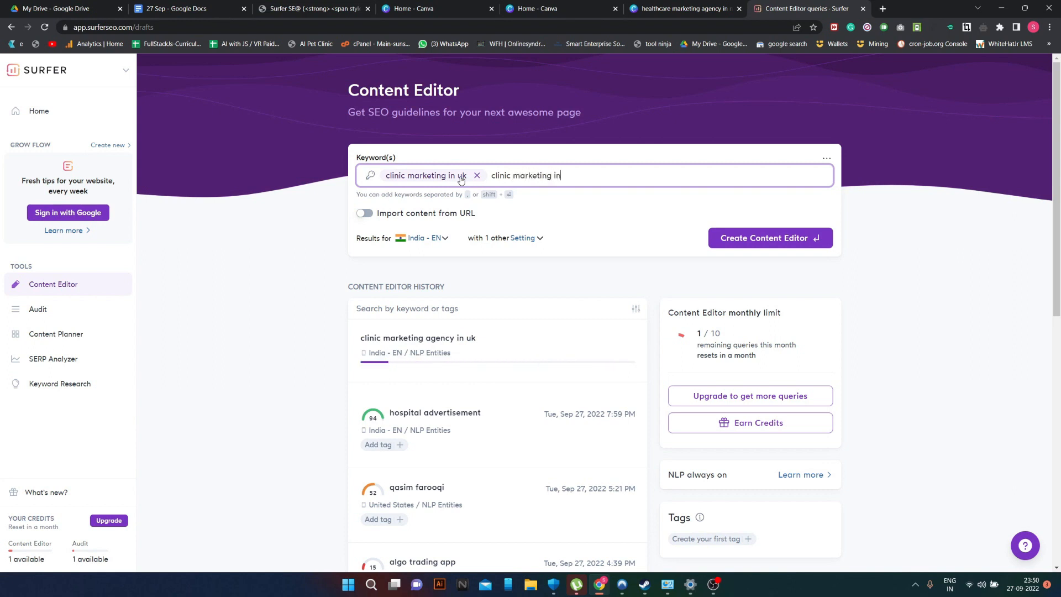
pyautogui.write('ting in london')
pyautogui.press(',')
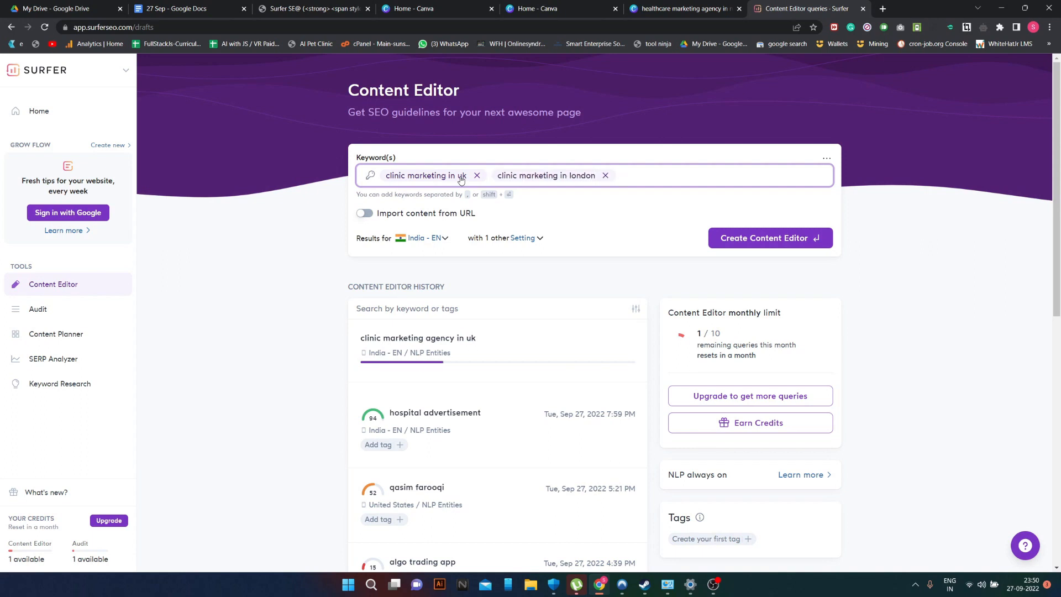
# - Start a third keyword for Sheffield, search Google for "sheffeild" to check its spelling, and copy the city name Sheffield from the results
pyautogui.write('clinic marketing in she')
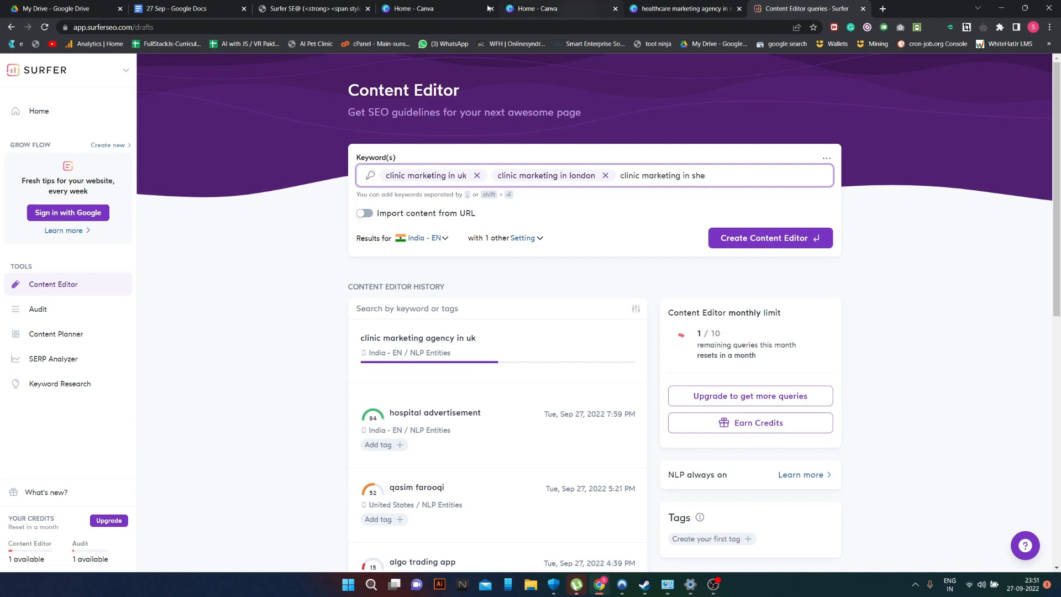
pyautogui.click(883, 8)
pyautogui.write('shed')
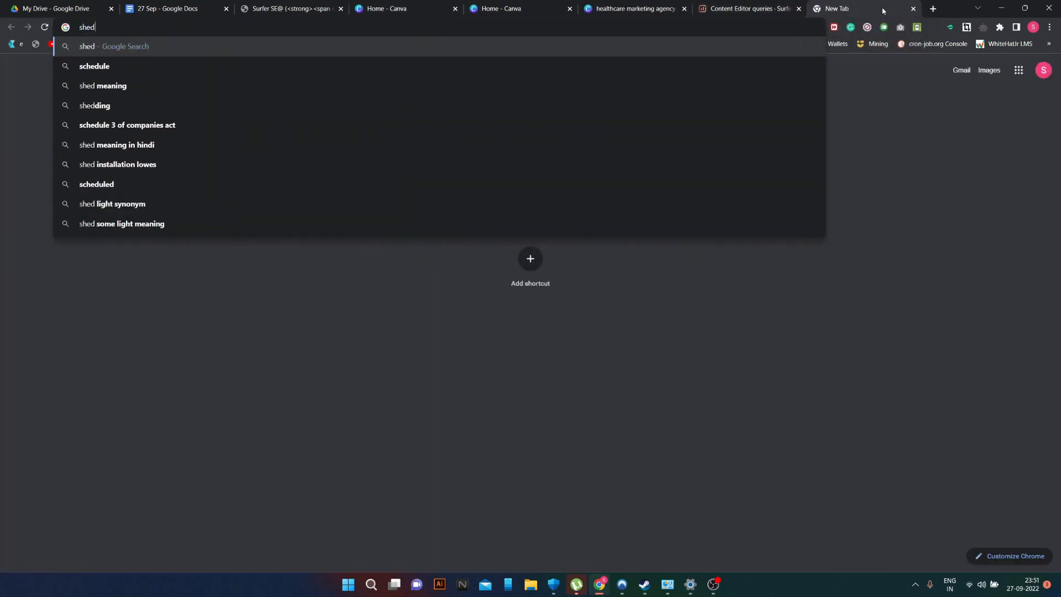
pyautogui.press('BackSpace')
pyautogui.write('ff')
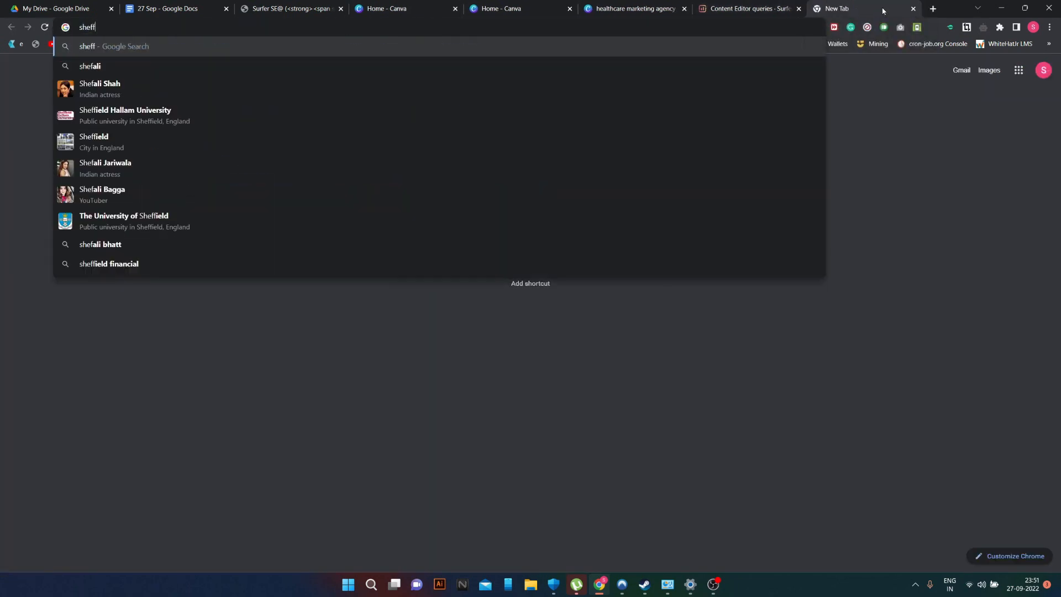
pyautogui.write('eild')
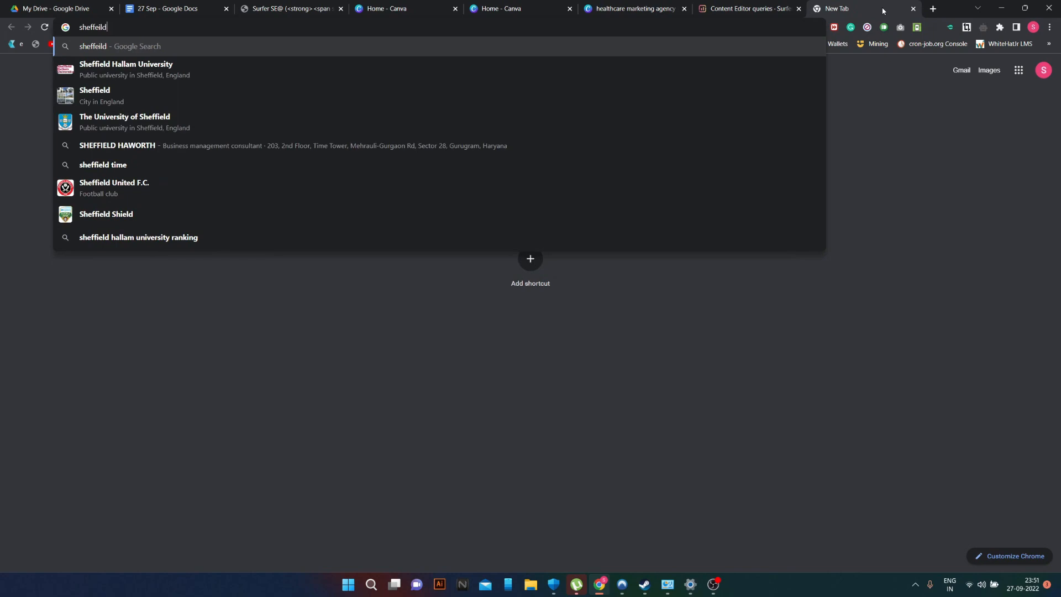
pyautogui.press('Return')
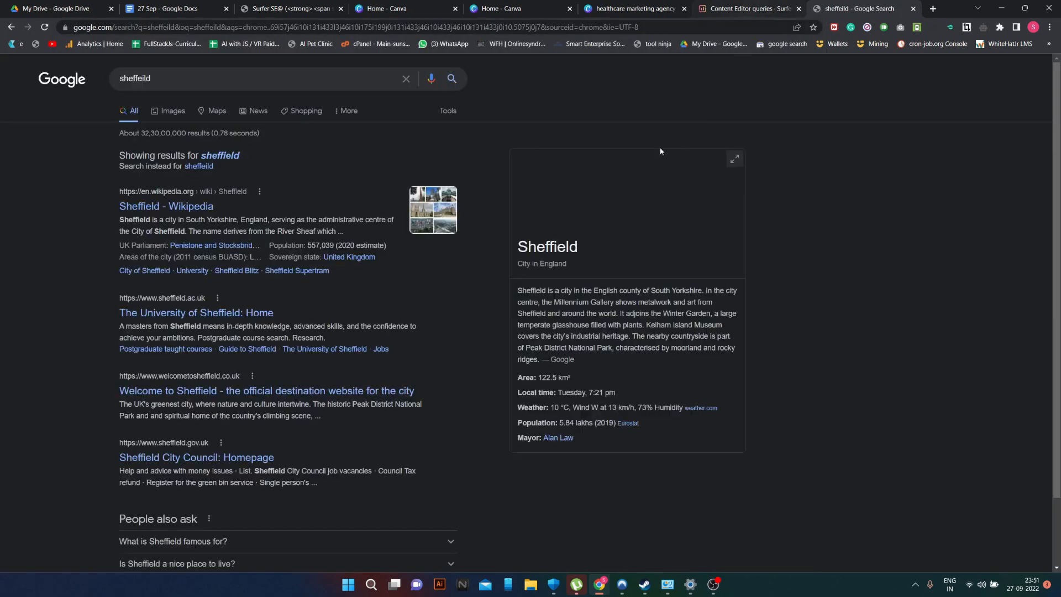
pyautogui.scroll(-5, 398, 331)
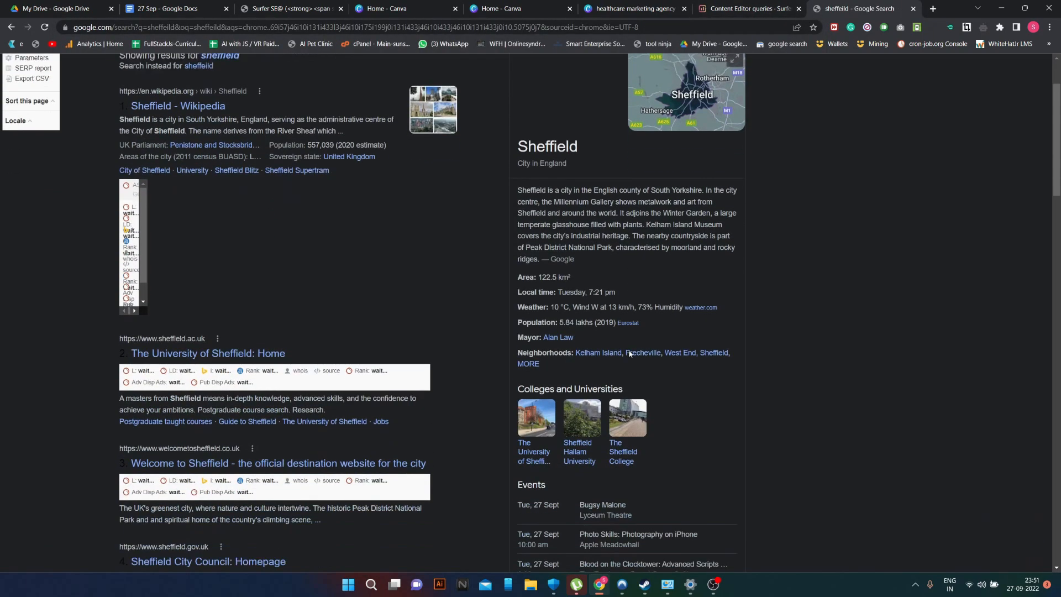
pyautogui.scroll(5, 378, 267)
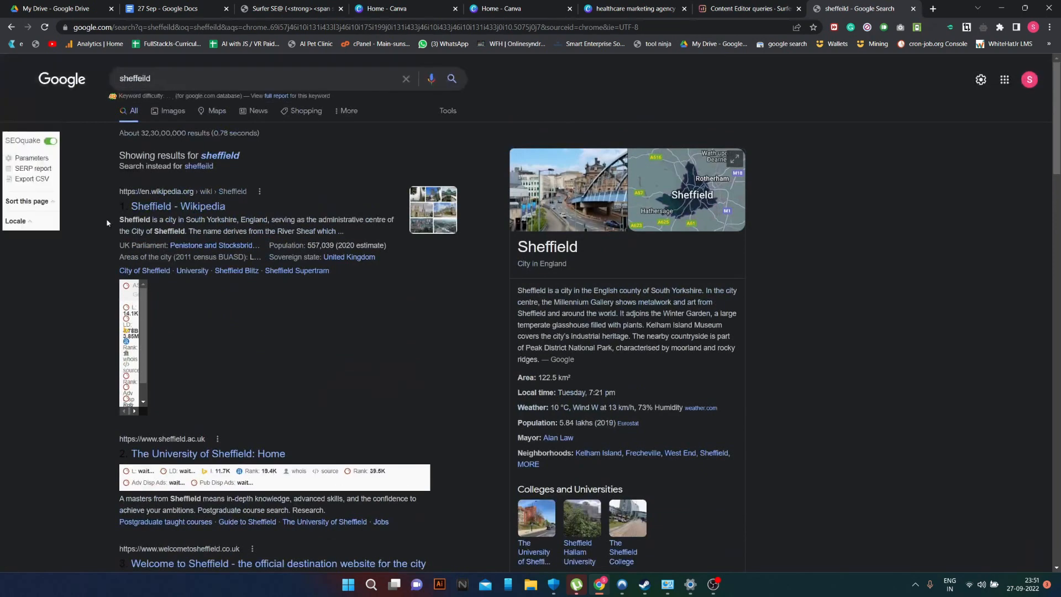
pyautogui.moveTo(590, 251); pyautogui.dragTo(513, 247)
pyautogui.hotkey('ctrl', 'c')
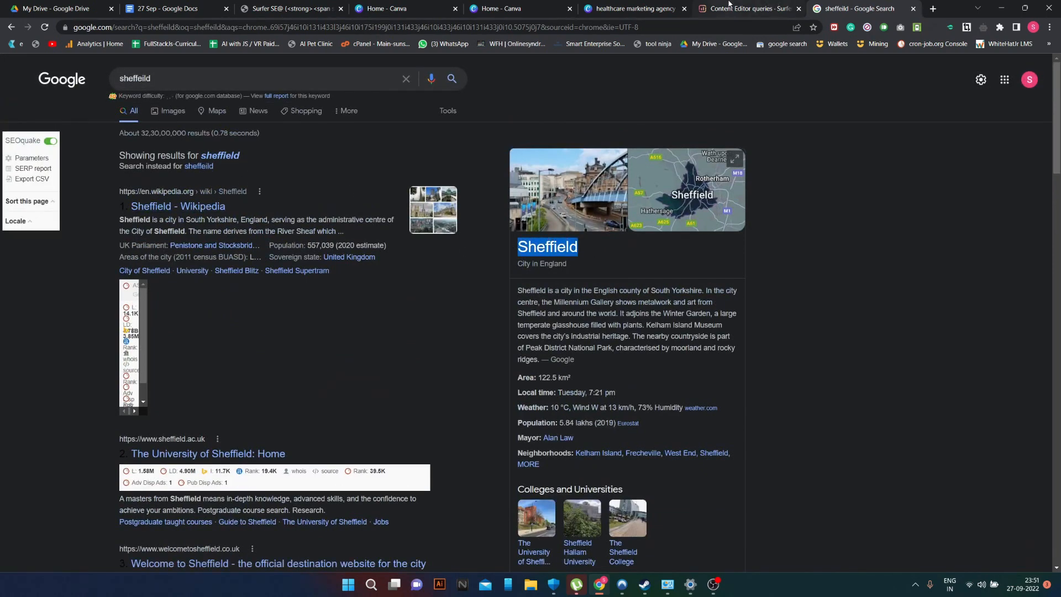
# - Back in Surfer, replace the incomplete third keyword with "clinic marketing in sheffield"
pyautogui.click(728, 7)
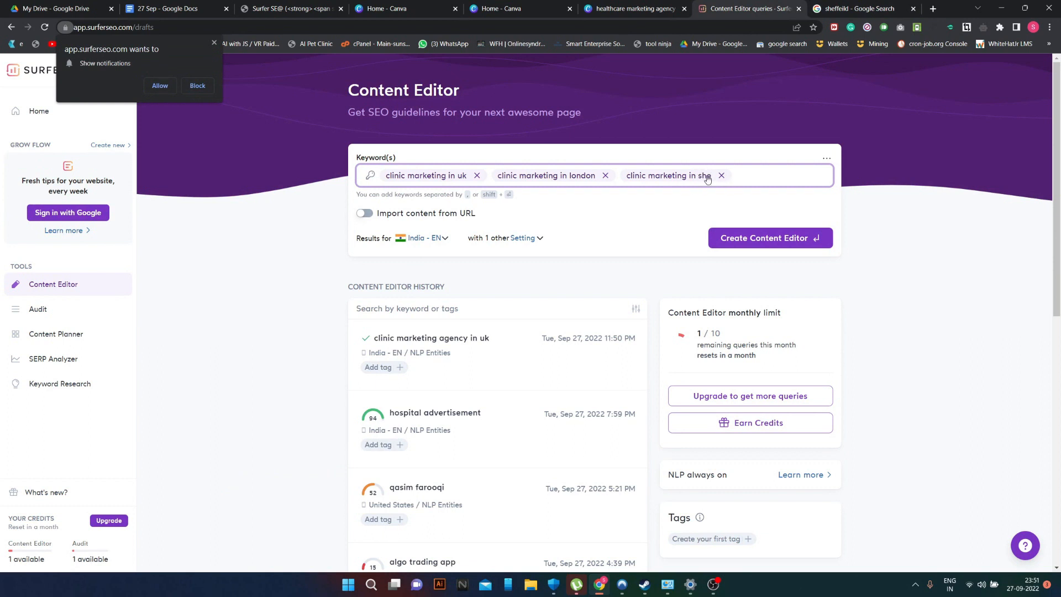
pyautogui.press('BackSpace')
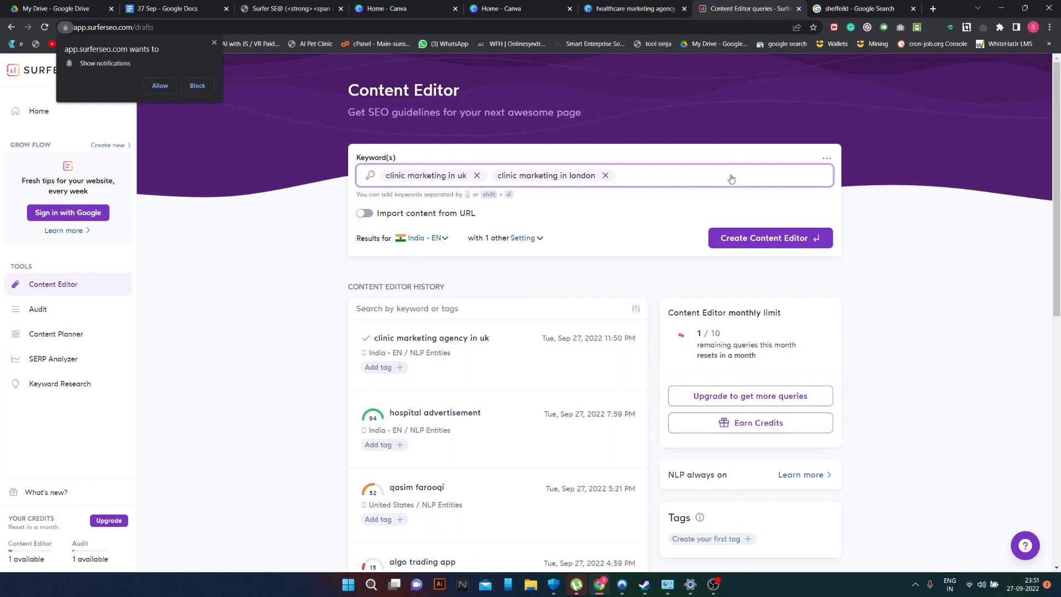
pyautogui.write('clinic marketing')
pyautogui.hotkey('ctrl', 'v')
pyautogui.press('BackSpace')
pyautogui.write('s')
pyautogui.press('Home')
pyautogui.write('clinic marketing in')
pyautogui.press('Right')
pyautogui.press('Right')
pyautogui.press('Right')
pyautogui.press('Right')
pyautogui.press('Right')
pyautogui.press('Right')
pyautogui.press('Right')
pyautogui.press('Return')
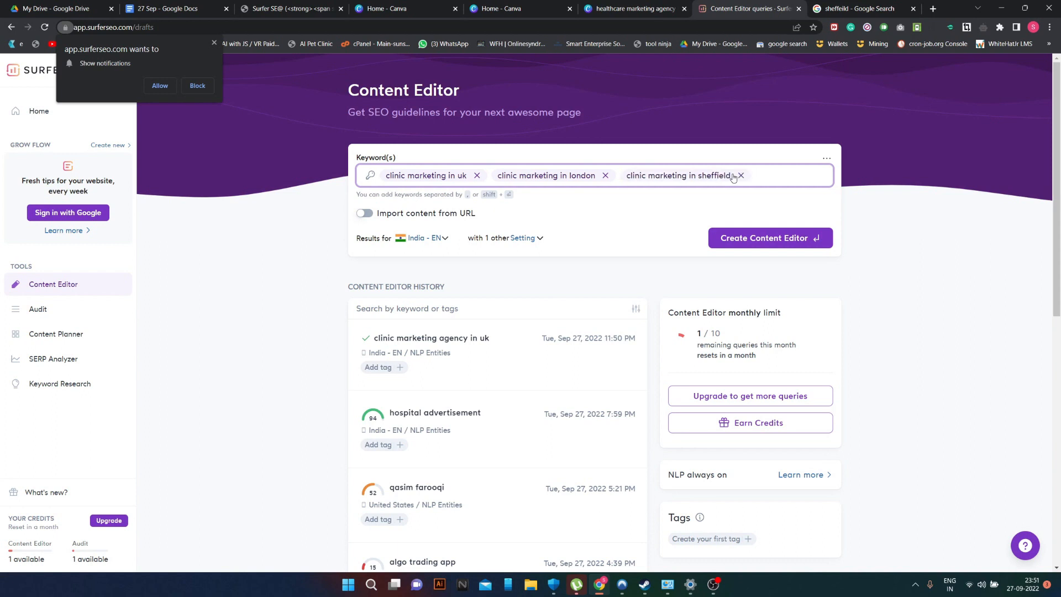
# - Add "clinic marketing in united kingdom" as the fourth keyword of the query
pyautogui.write('clinic marketing in ')
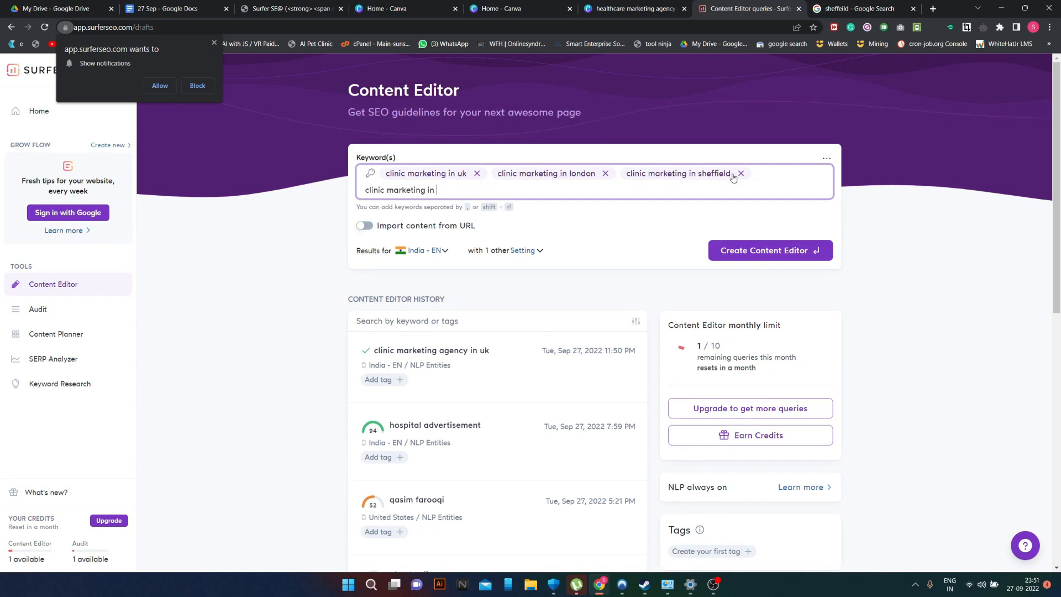
pyautogui.write('united kingdom')
pyautogui.press(',')
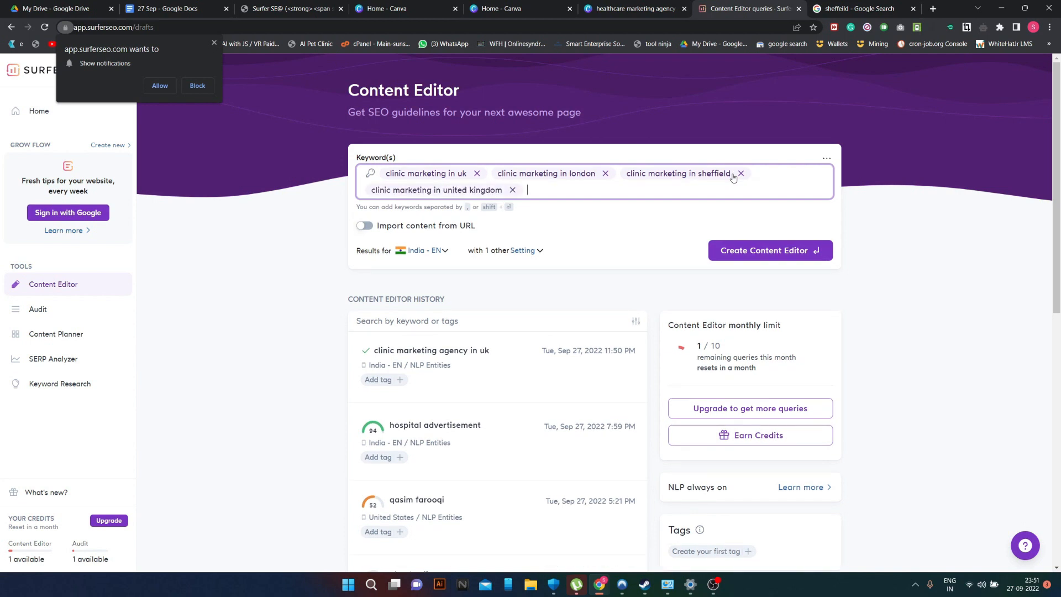
# - Add the keywords "clinic marketing agency in england" and "clinic marketing agency in uk" to the query
pyautogui.write('clinic marketing agency in en')
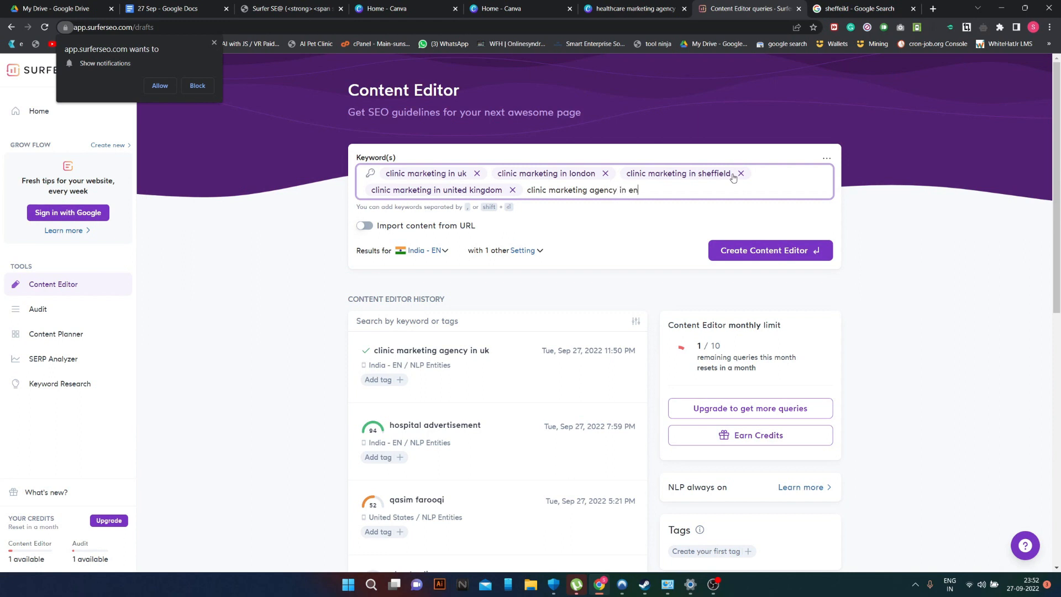
pyautogui.write('glanfd')
pyautogui.hotkey('shift', 'Return')
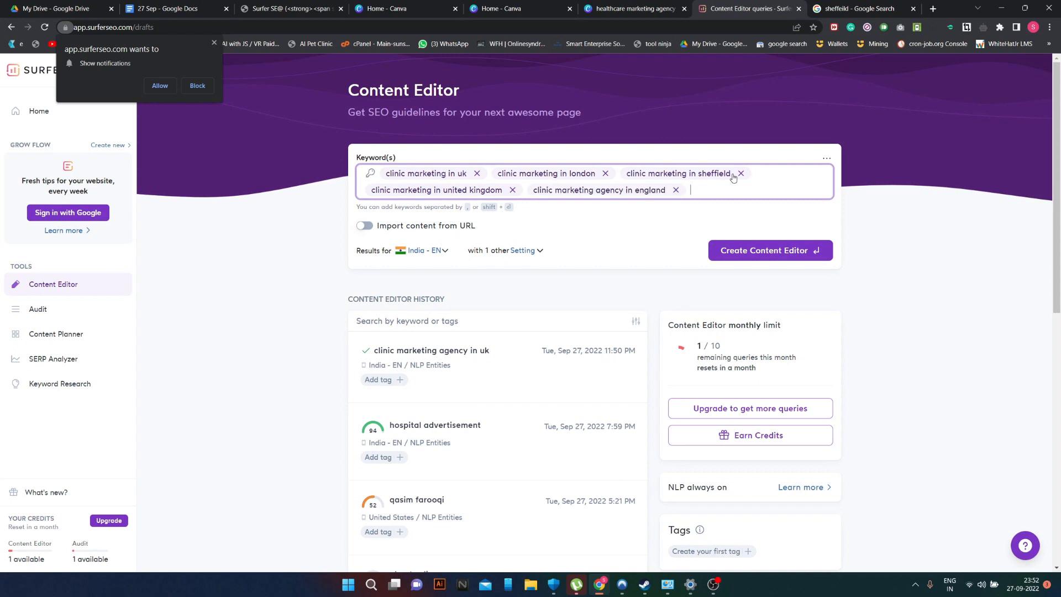
pyautogui.write('clinic marketing agency in uk')
pyautogui.hotkey('shift', 'Return')
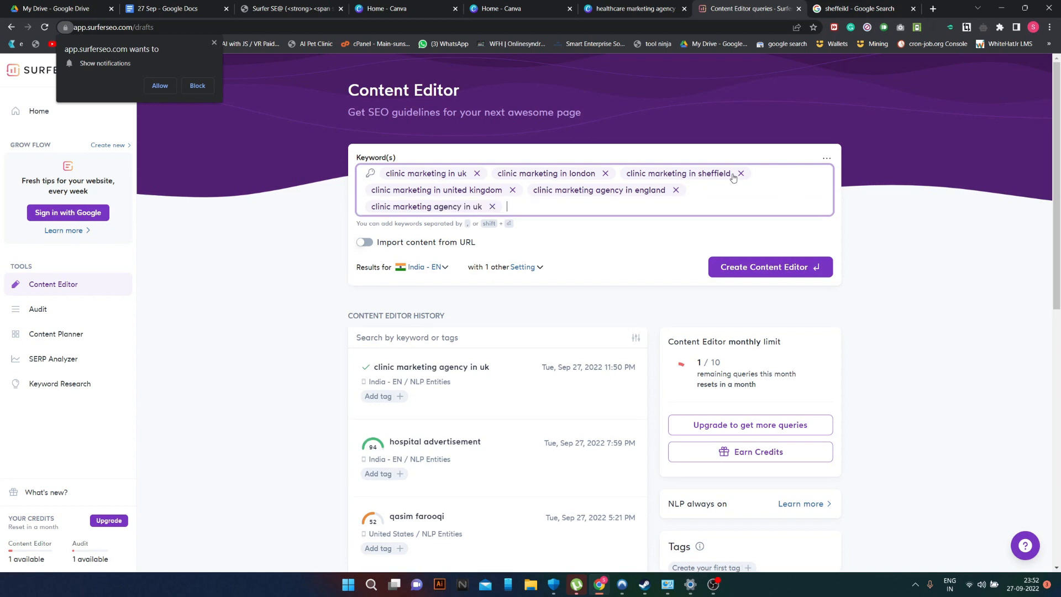
# - Add a clinic marketing agency phrase for Sheffield as the seventh keyword and create the Content Editor query
pyautogui.write('clinic marketing agency in')
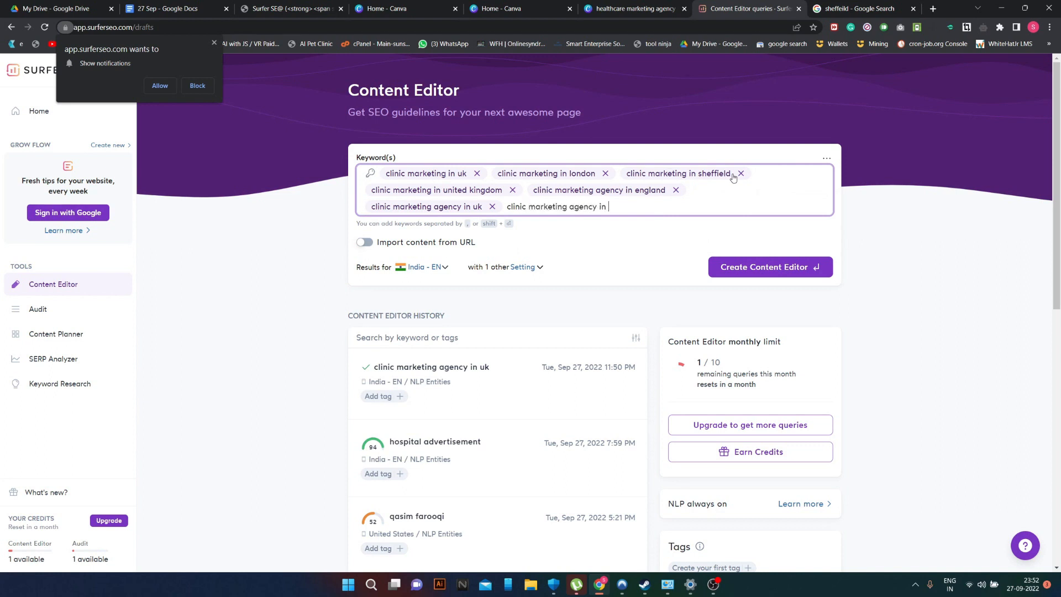
pyautogui.hotkey('ctrl', 'v')
pyautogui.press('BackSpace')
pyautogui.write('s')
pyautogui.write('clinic ma')
pyautogui.write('rketing agenc')
pyautogui.write('y')
pyautogui.press('Return')
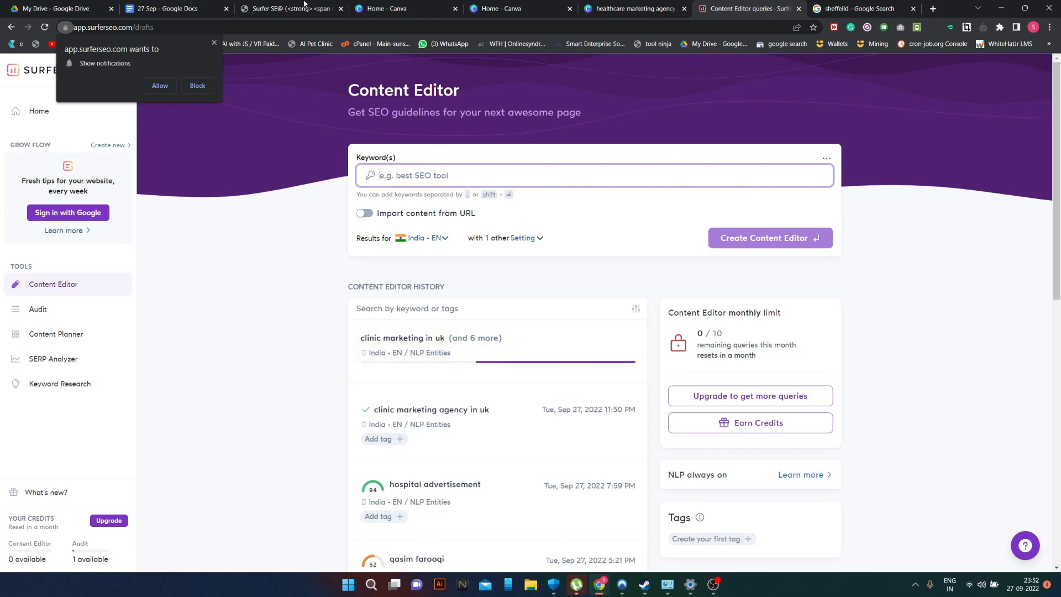
# - Look through the sections of the 27 Sep document, and return to Surfer to check the query's progress
pyautogui.hotkey('ctrl', '2')
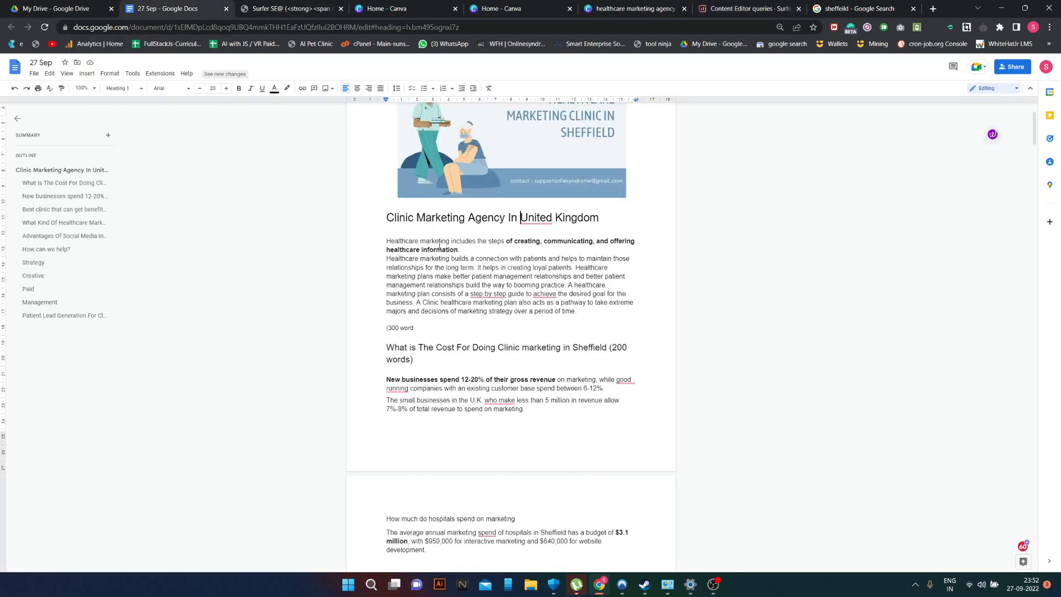
pyautogui.scroll(-20, 440, 243)
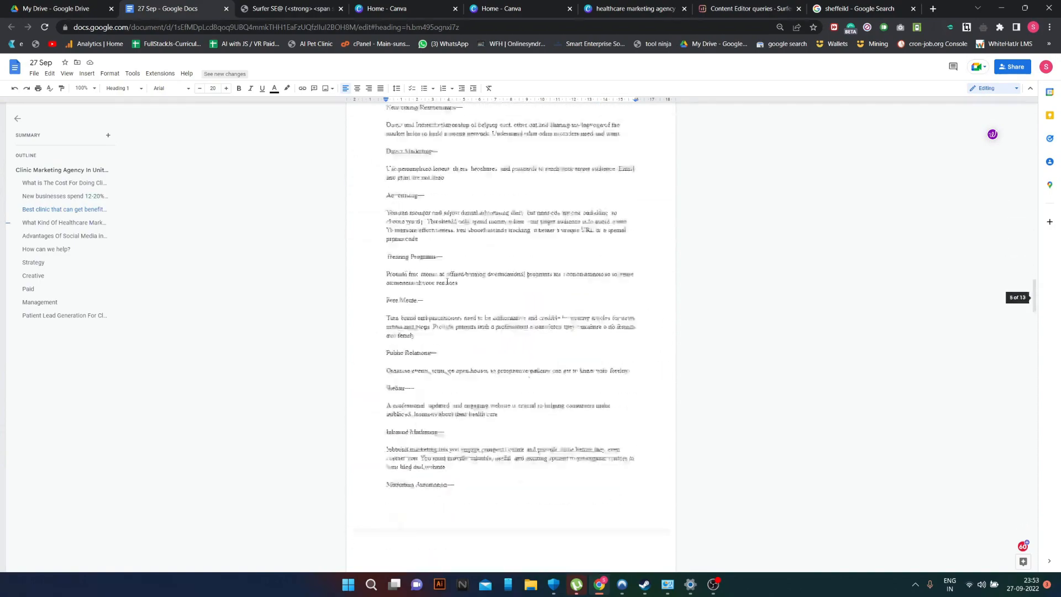
pyautogui.scroll(-20, 447, 281)
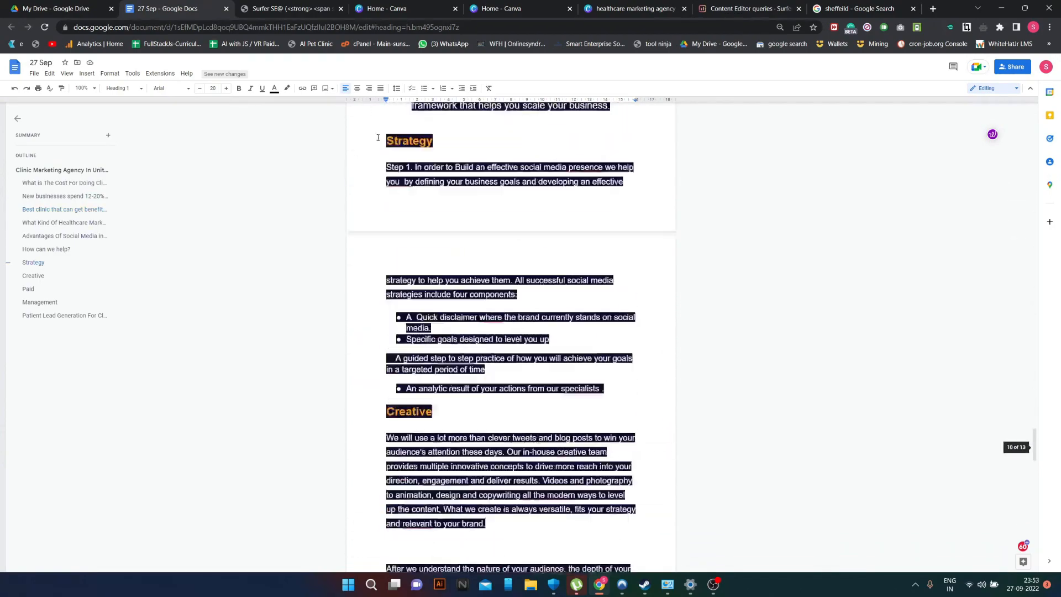
pyautogui.scroll(20, 378, 138)
pyautogui.hotkey('ctrl', '7')
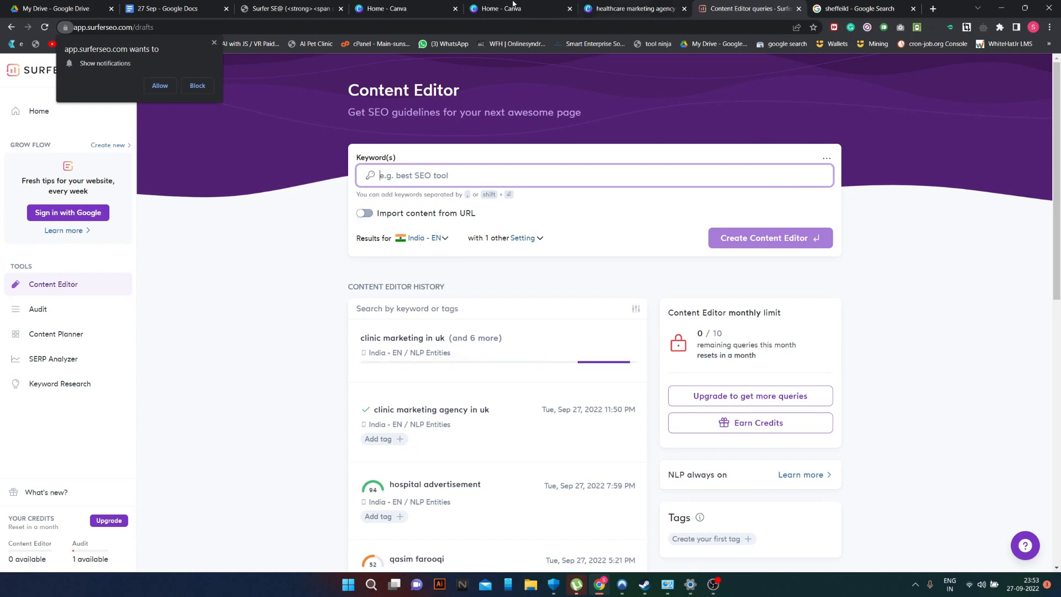
# - Open the Tools Ninja membership home page, look through its list of active resources, and return to the Surfer queries
pyautogui.click(250, 9)
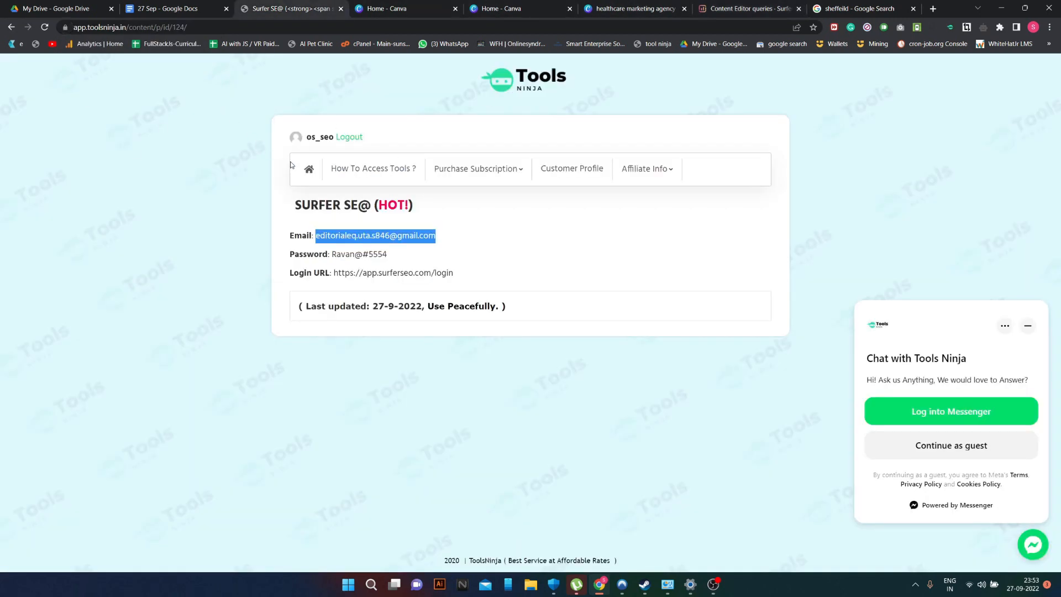
pyautogui.click(301, 170)
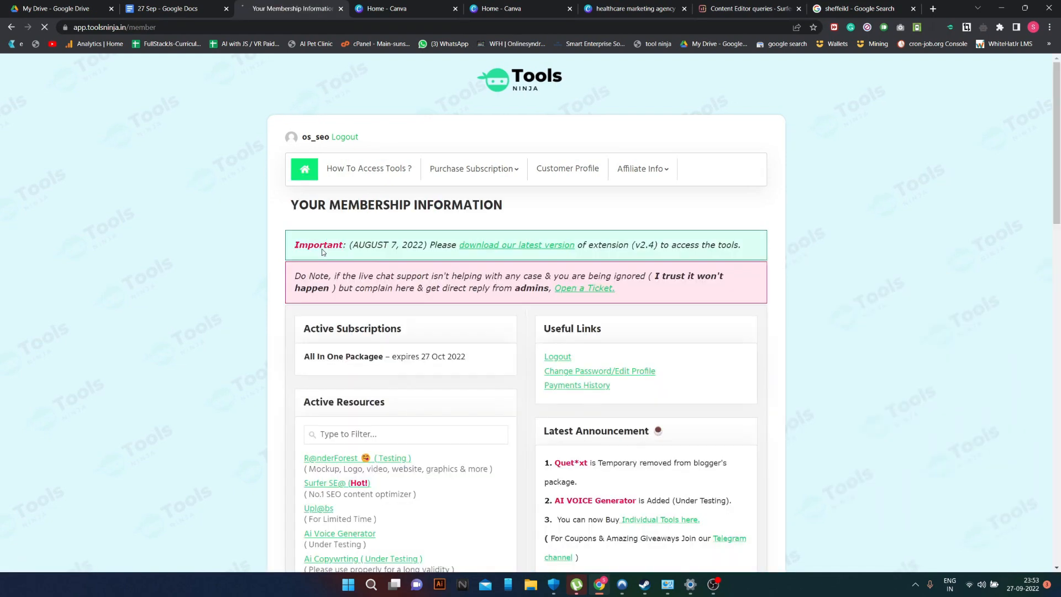
pyautogui.scroll(-4, 357, 393)
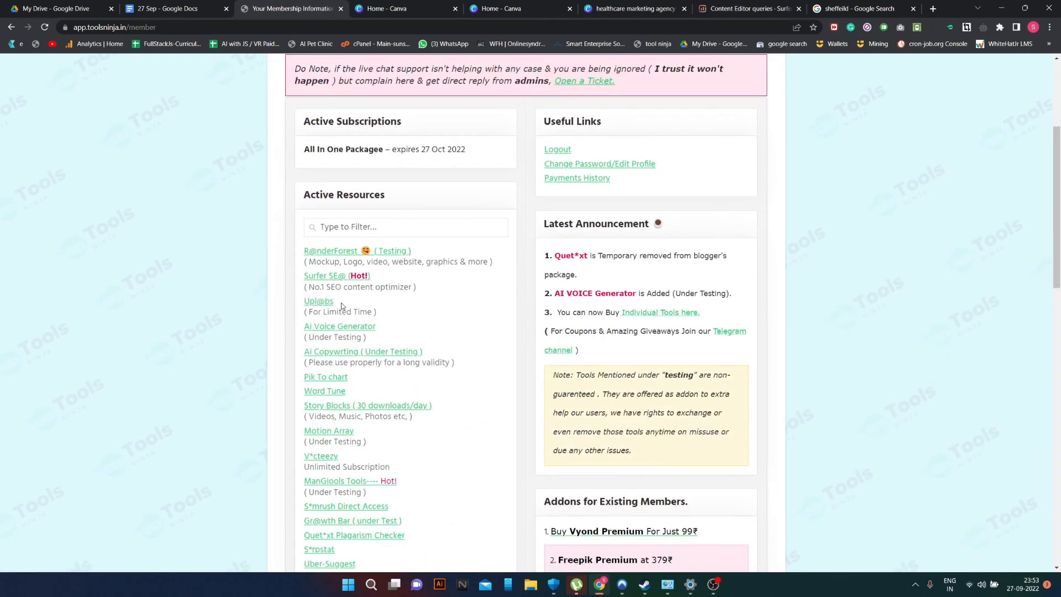
pyautogui.scroll(-2, 341, 306)
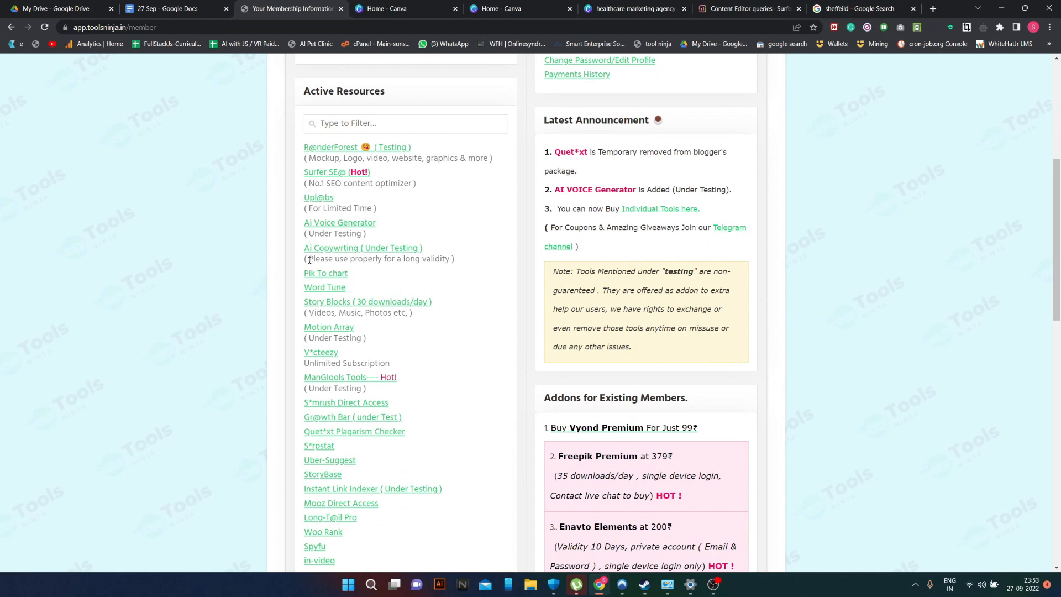
pyautogui.scroll(-2, 368, 250)
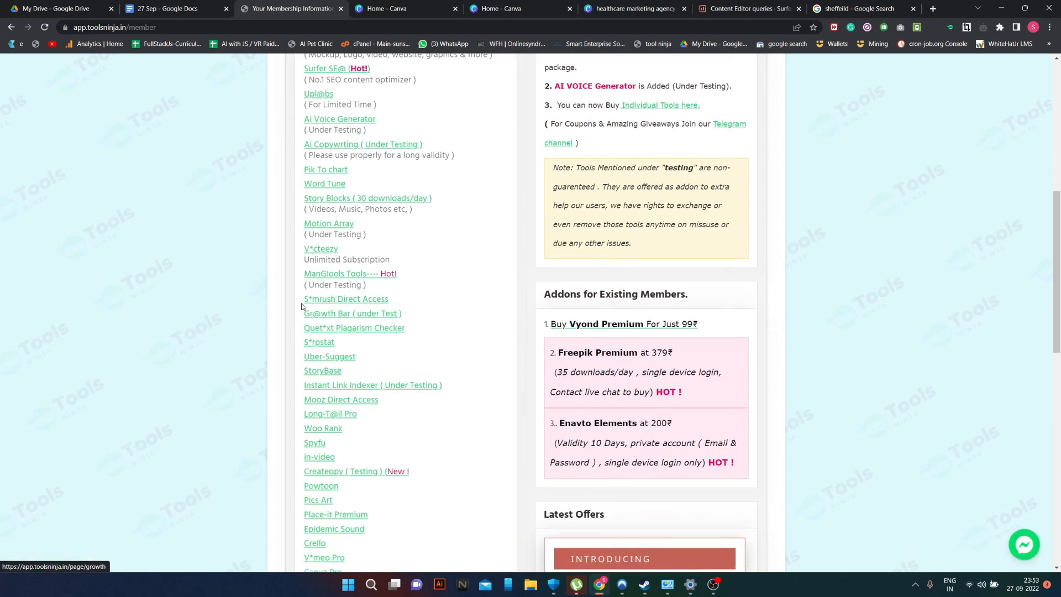
pyautogui.scroll(-1, 362, 313)
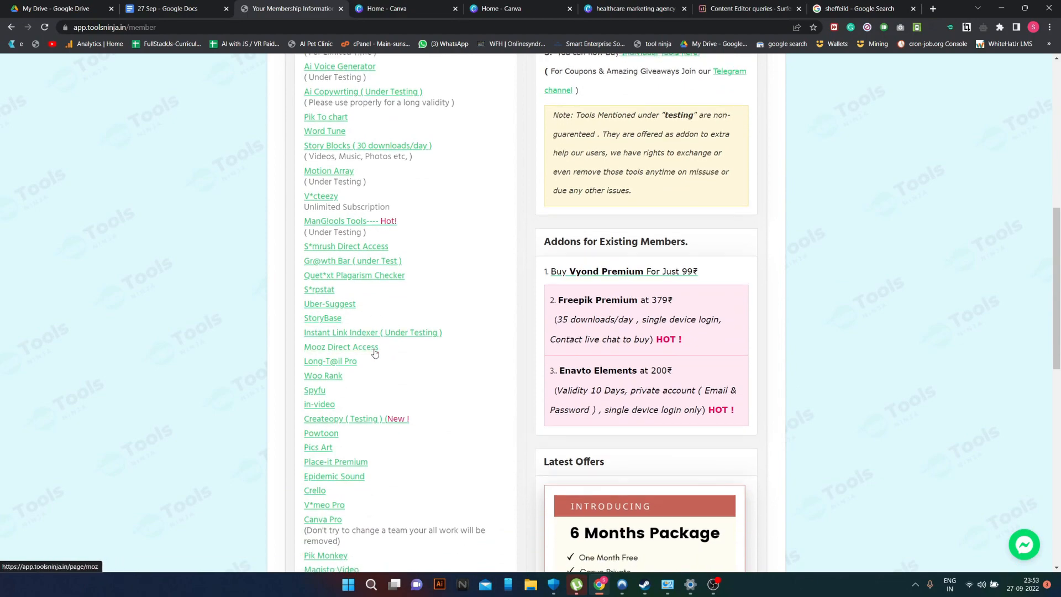
pyautogui.scroll(-10, 375, 354)
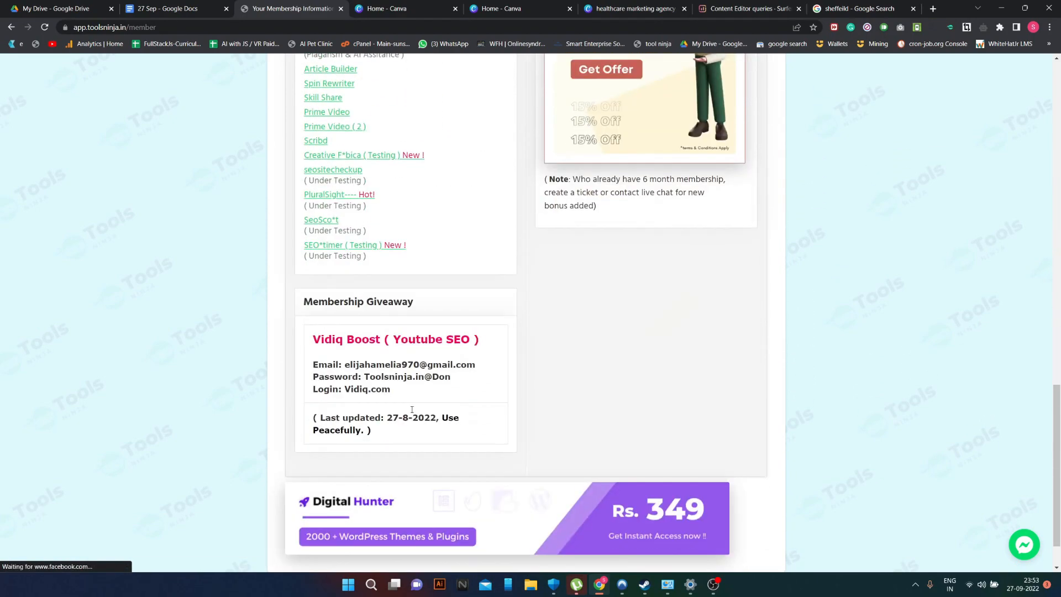
pyautogui.scroll(15, 412, 410)
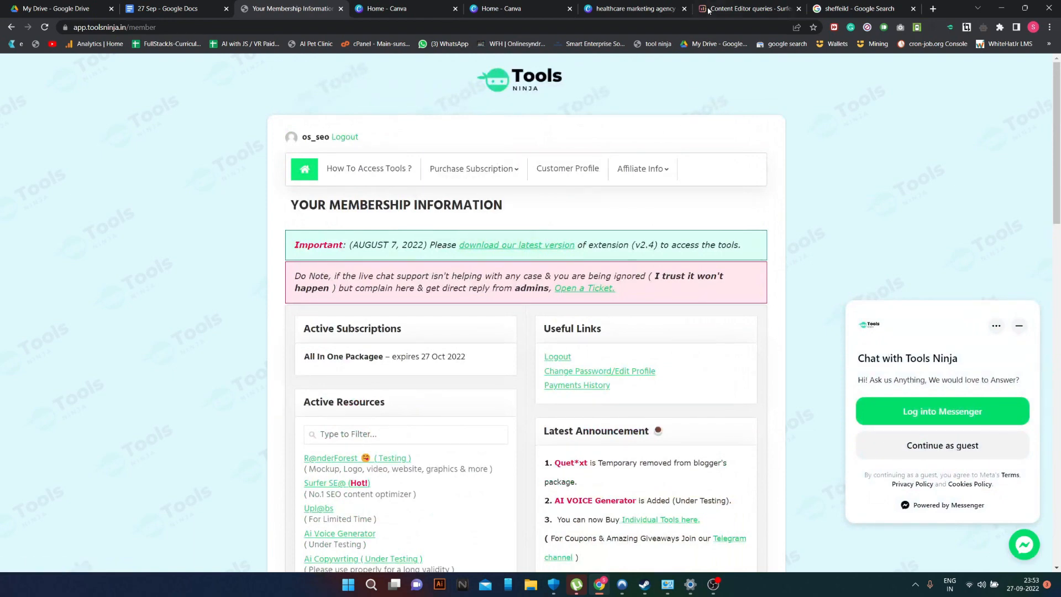
pyautogui.click(738, 7)
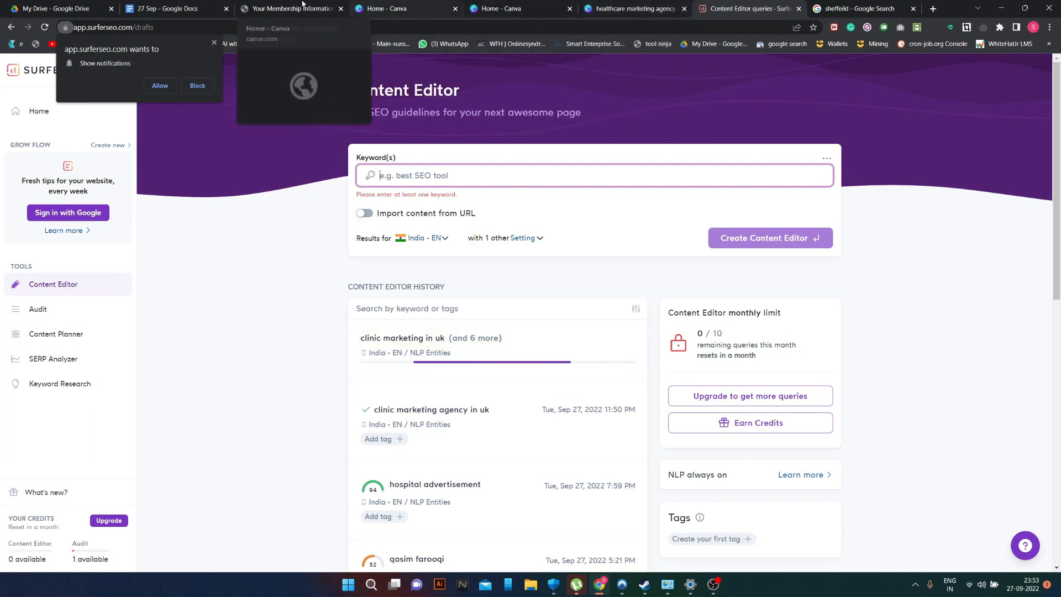
# - Revisit the 27 Sep document's healthcare marketing sections, and check the progress of the new query in Surfer
pyautogui.hotkey('ctrl', '1')
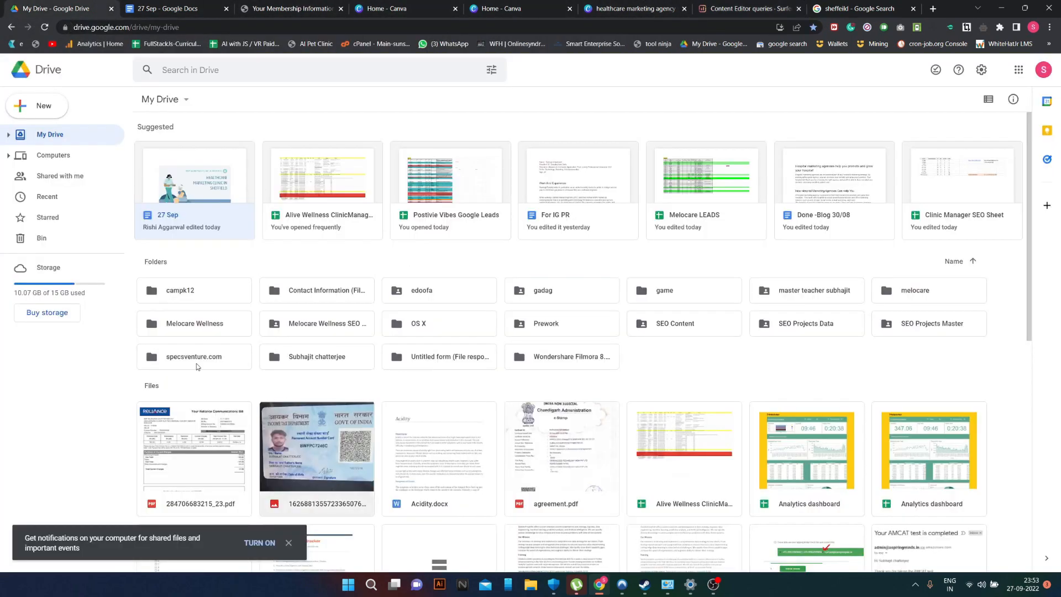
pyautogui.click(203, 14)
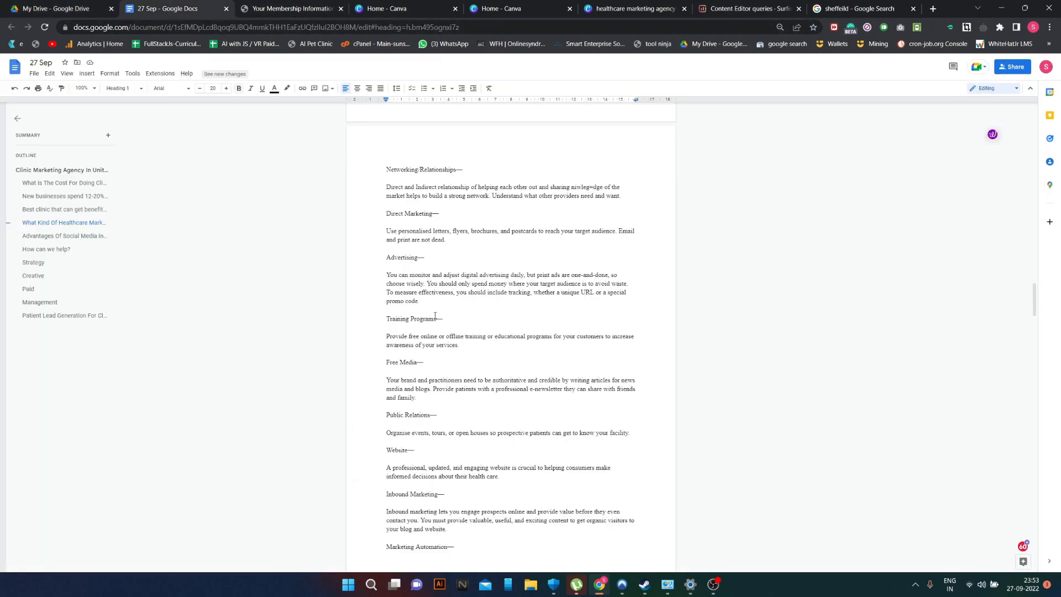
pyautogui.scroll(12, 467, 321)
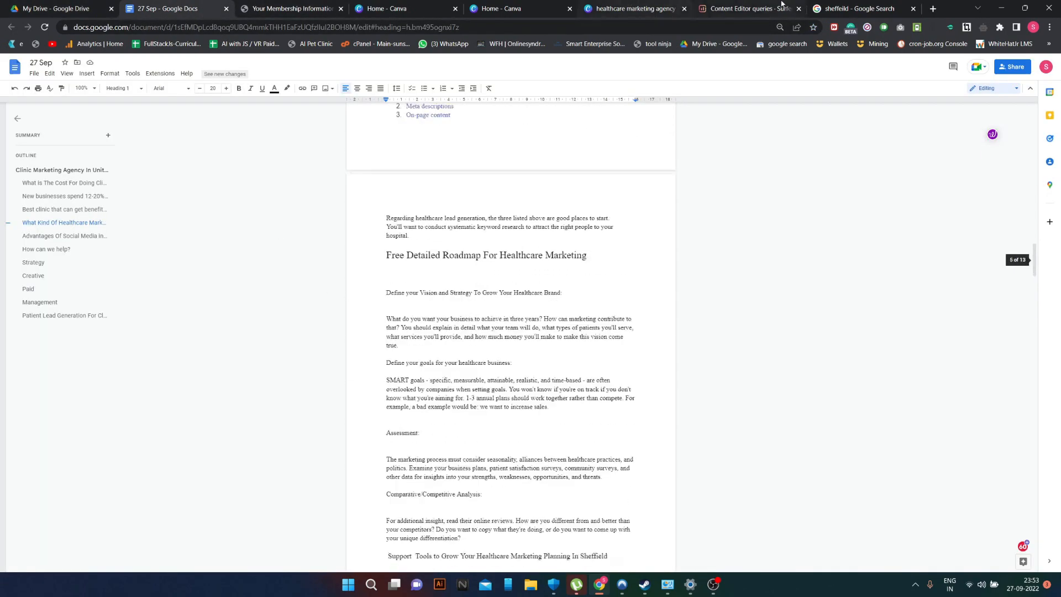
pyautogui.hotkey('ctrl', '7')
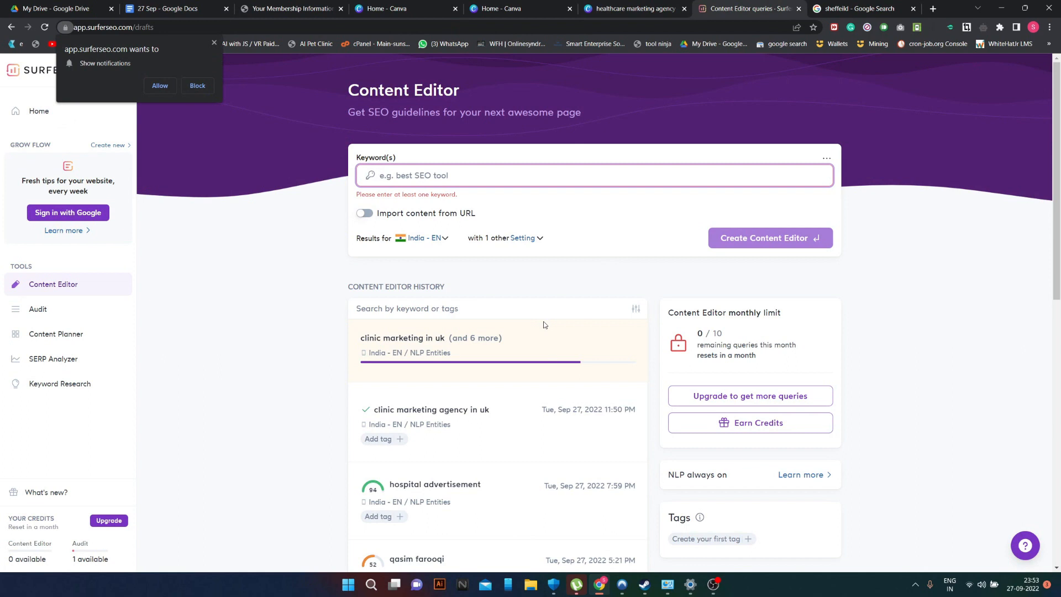
# - Search Google for Yoast in a new browser tab
pyautogui.click(932, 10)
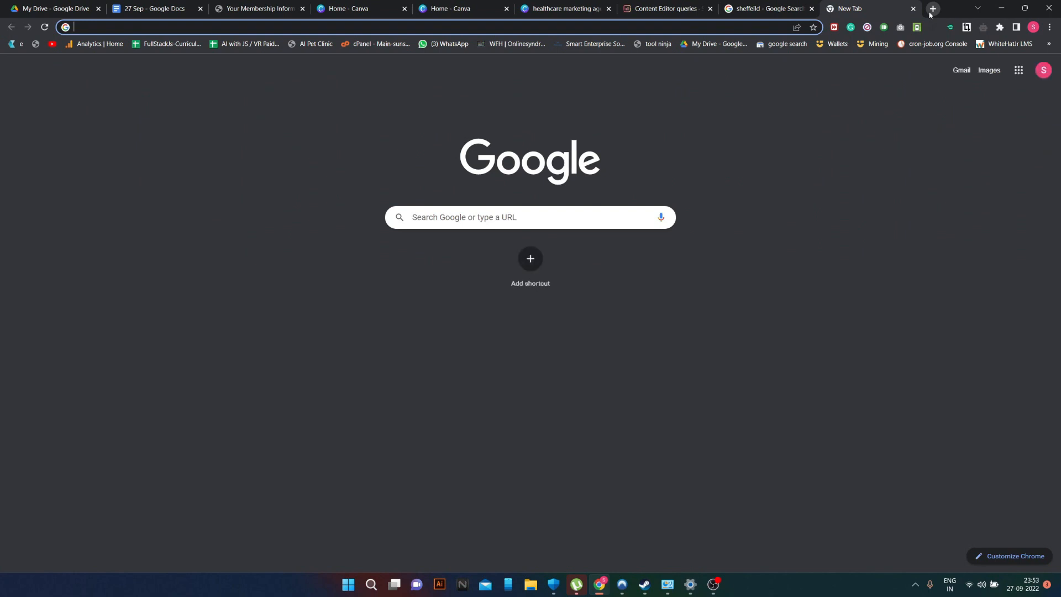
pyautogui.write('yo')
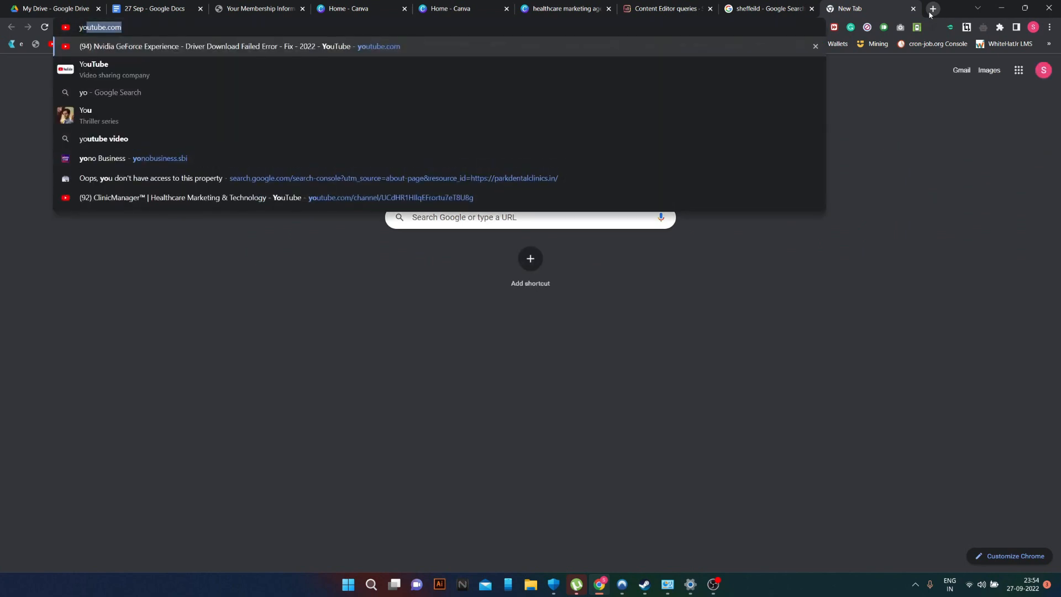
pyautogui.write('oast')
pyautogui.press('Return')
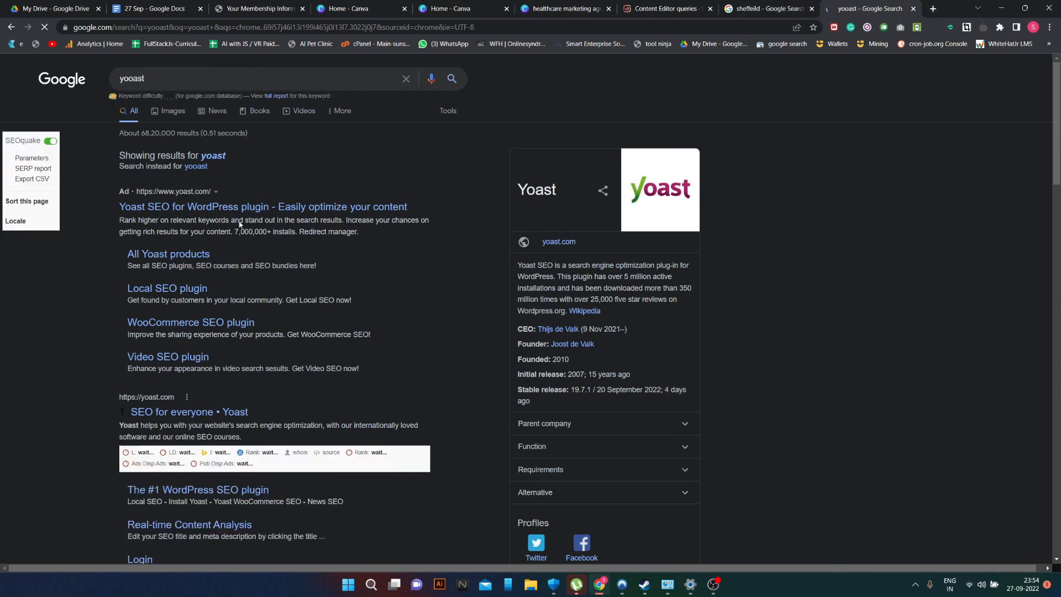
# - Search Google for rank math instead and look through the results
pyautogui.click(170, 79)
pyautogui.hotkey('ctrl', 'a')
pyautogui.press('BackSpace')
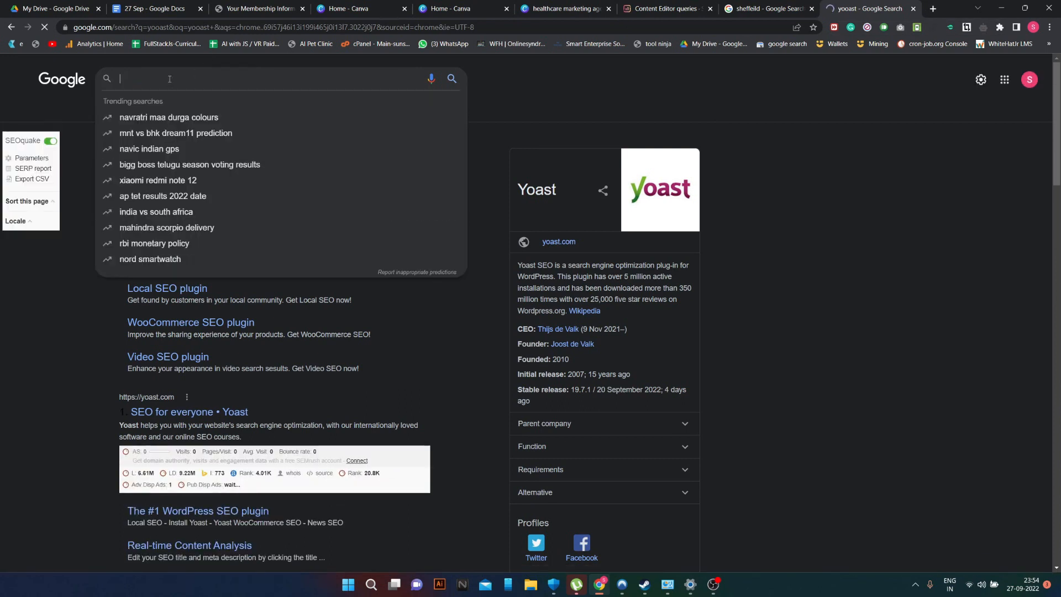
pyautogui.write('rankmath')
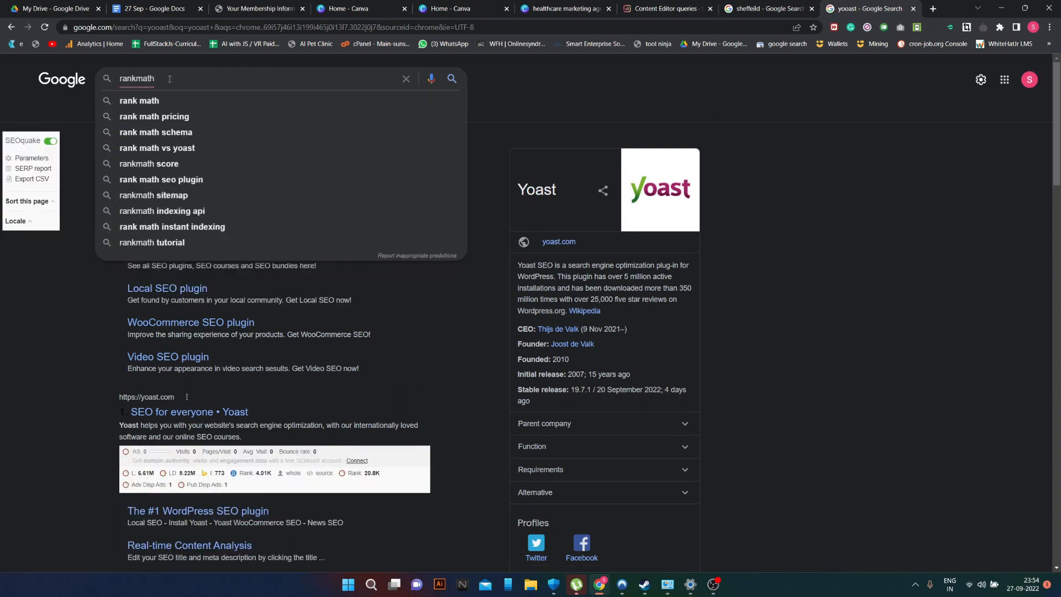
pyautogui.press('Return')
pyautogui.press('Right')
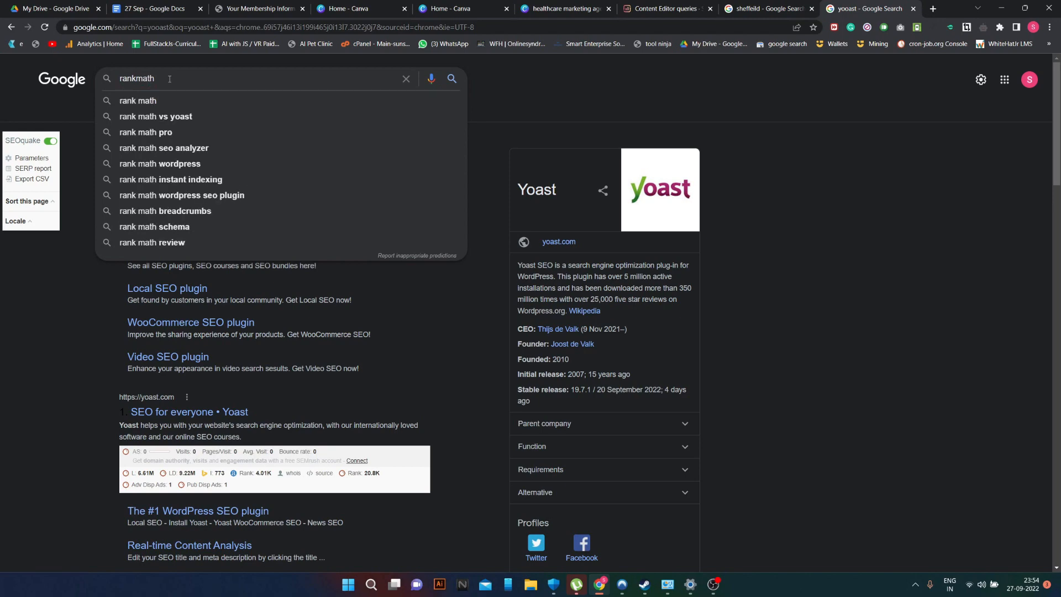
pyautogui.press('Return')
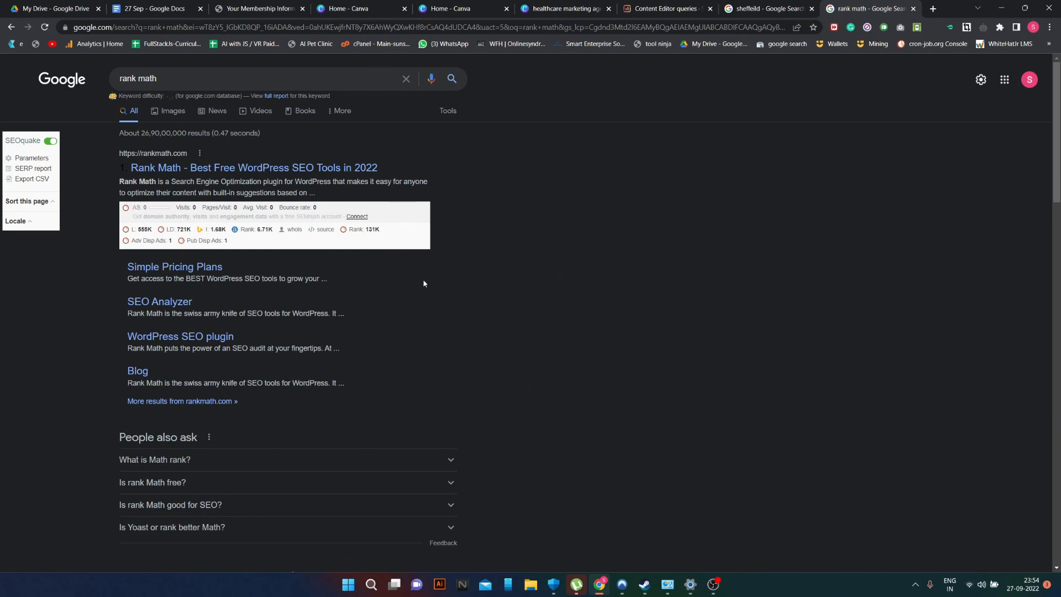
pyautogui.scroll(-3, 584, 334)
pyautogui.scroll(3, 602, 299)
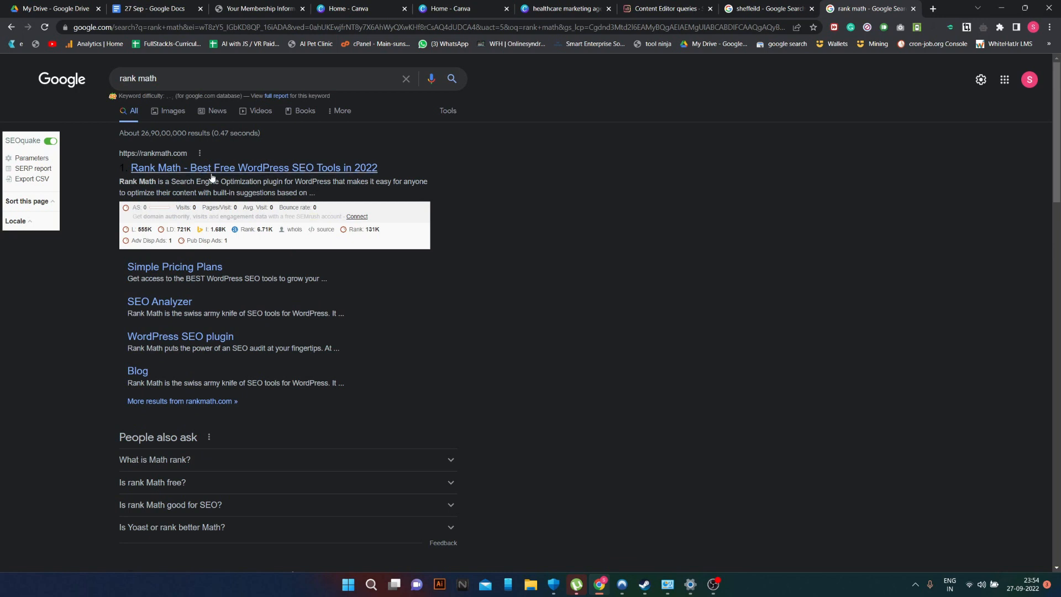
# - Return to Surfer, open the "clinic marketing in uk" query with six more keywords, and dismiss the site's notification request
pyautogui.click(666, 9)
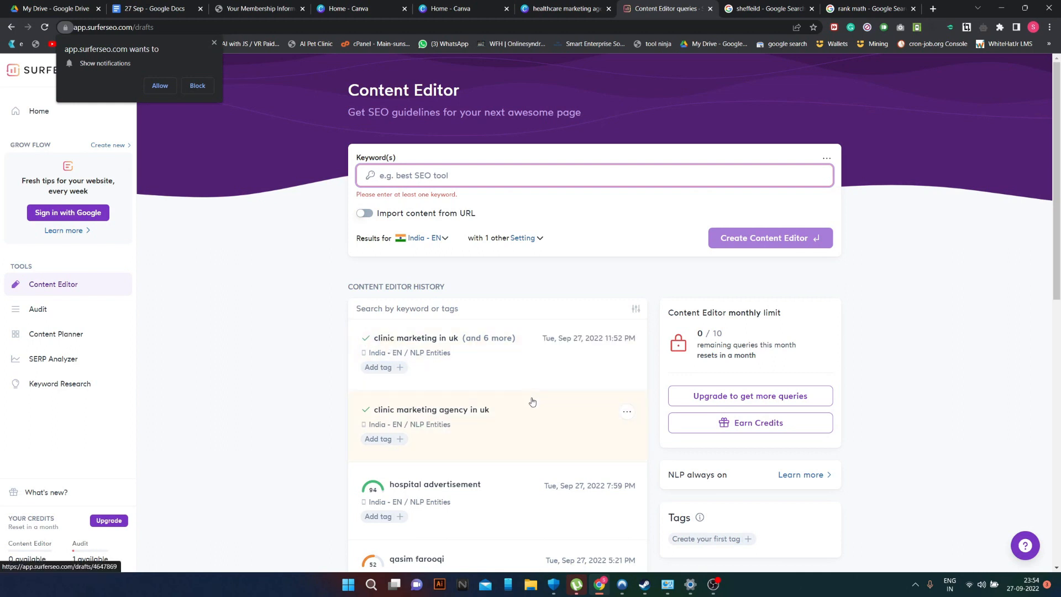
pyautogui.click(626, 341)
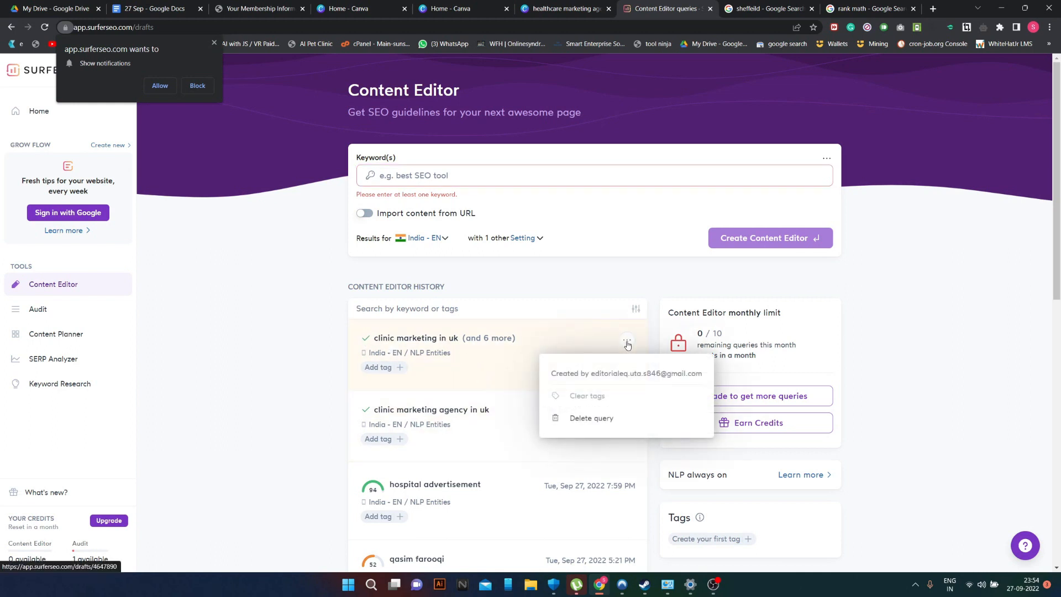
pyautogui.click(475, 359)
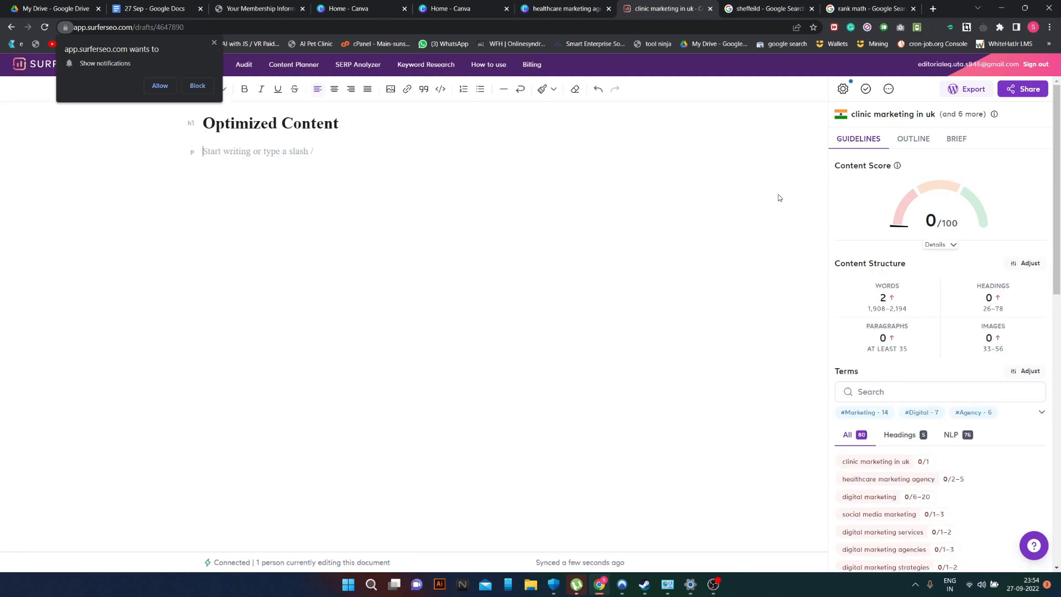
pyautogui.click(214, 43)
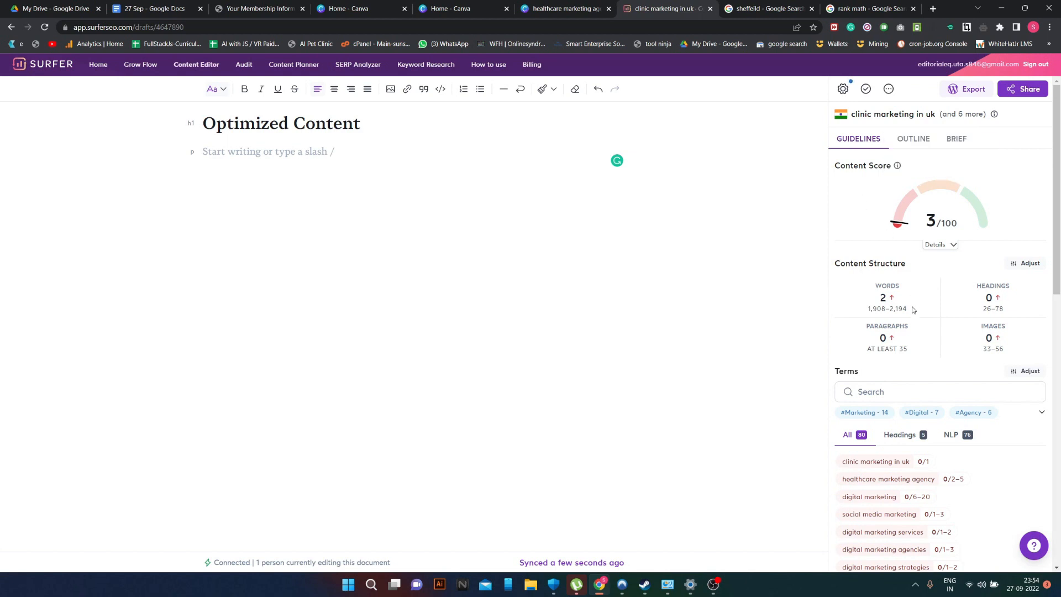
# - Examine the recommended word range and the list of suggested terms in the content guidelines
pyautogui.scroll(-1, 887, 260)
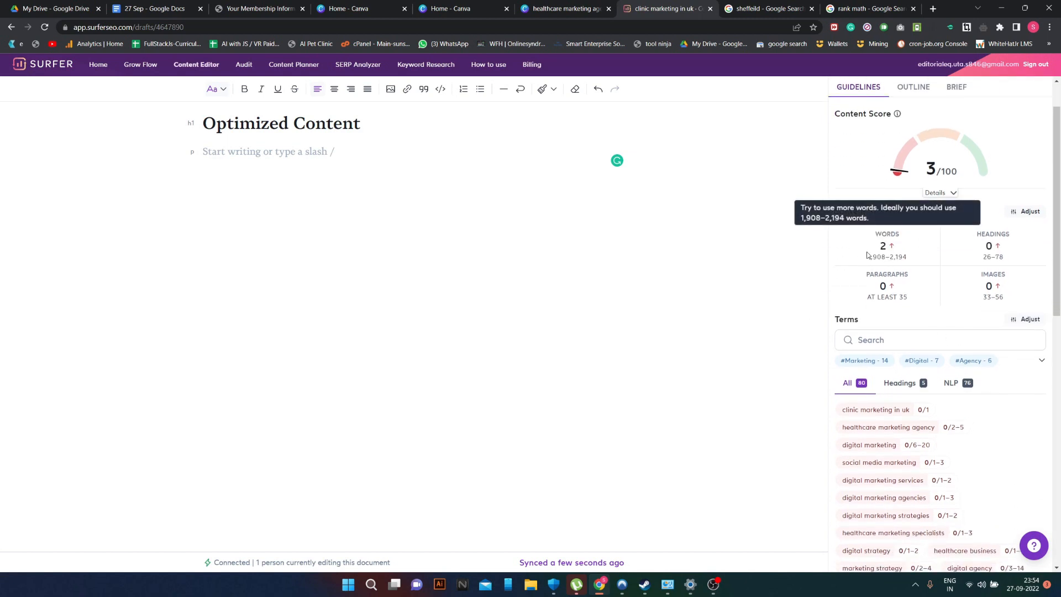
pyautogui.moveTo(867, 261); pyautogui.dragTo(899, 260)
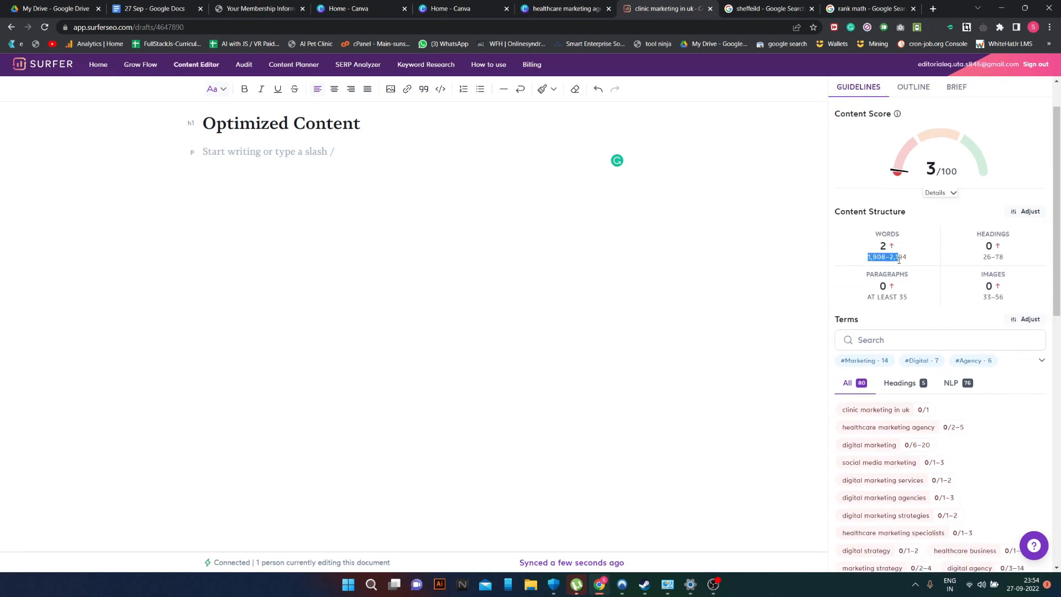
pyautogui.scroll(-10, 938, 338)
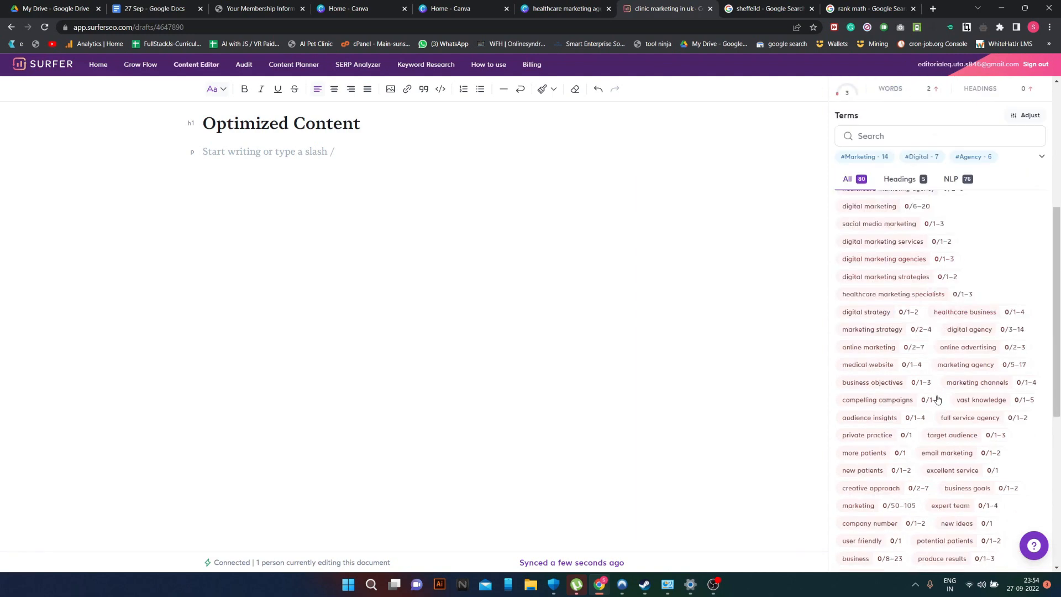
pyautogui.scroll(6, 940, 458)
pyautogui.scroll(4, 938, 457)
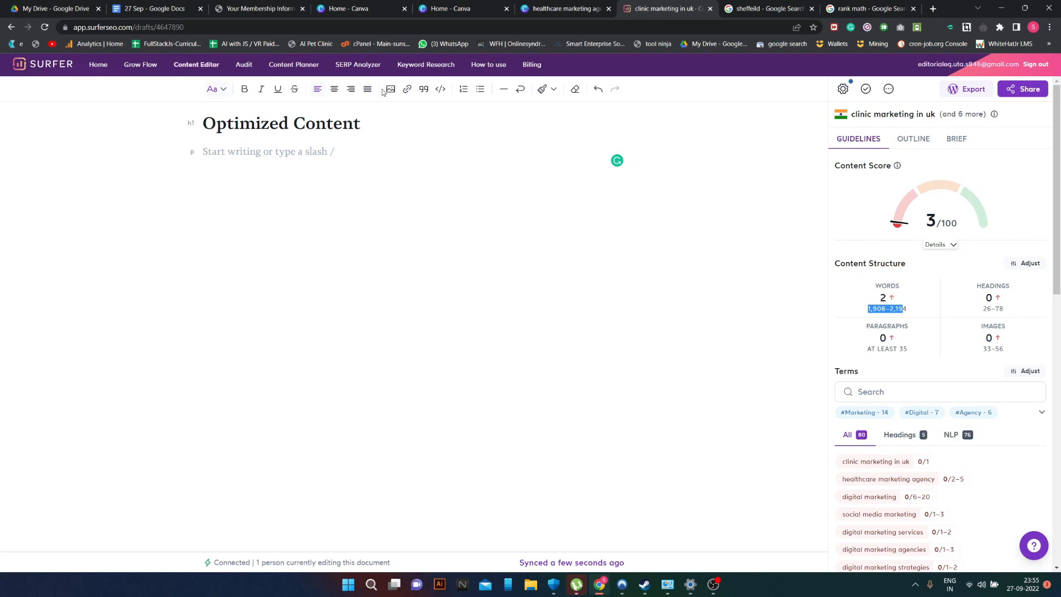
# - Copy the entire 27 Sep document and paste it into the Surfer editor in place of the "Optimized Content" heading
pyautogui.click(147, 6)
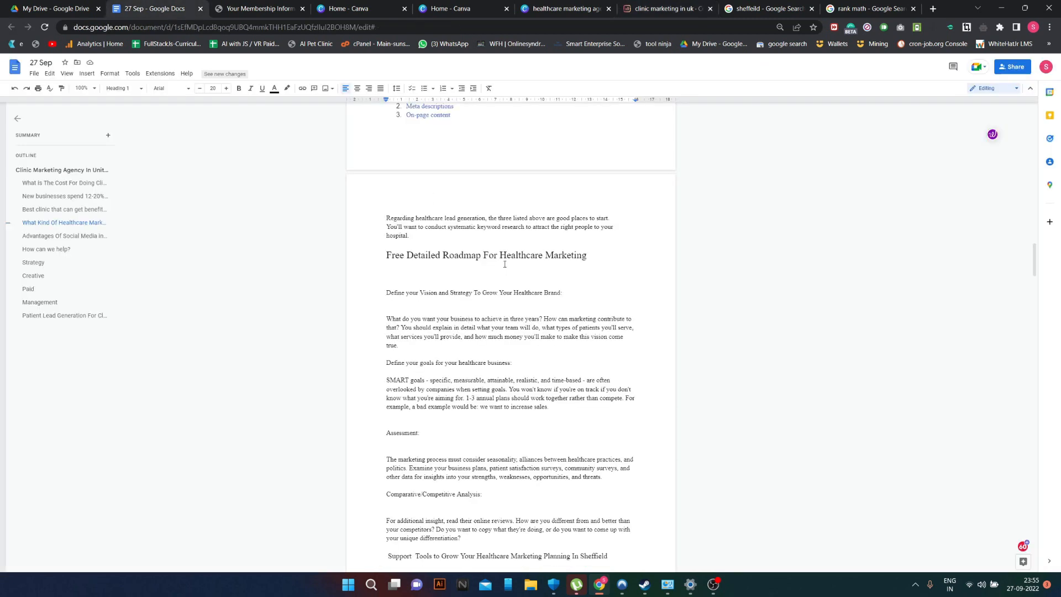
pyautogui.hotkey('ctrl', 'a')
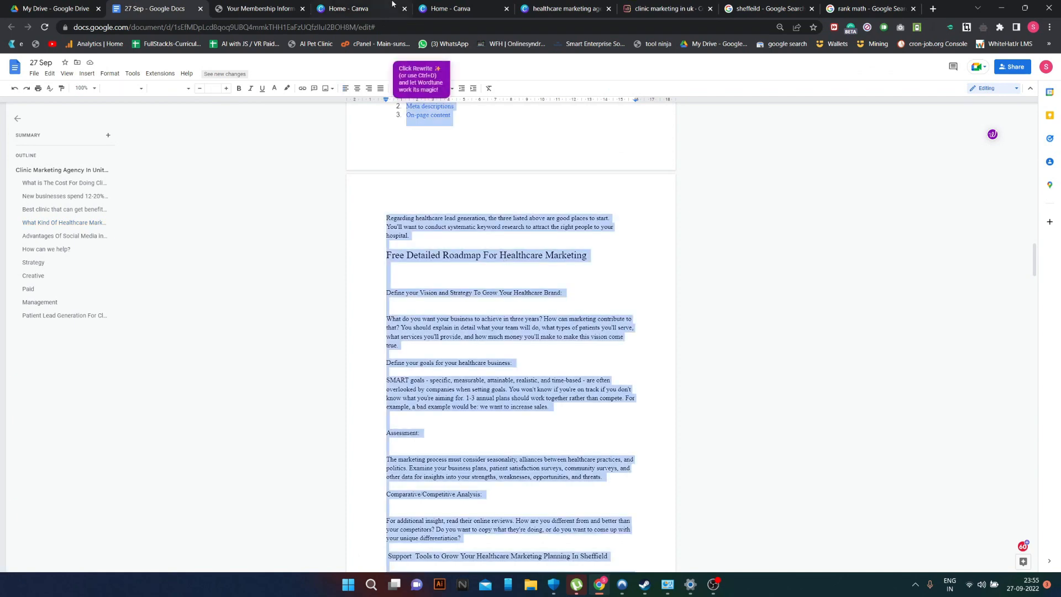
pyautogui.click(697, 7)
pyautogui.hotkey('ctrl', 'a')
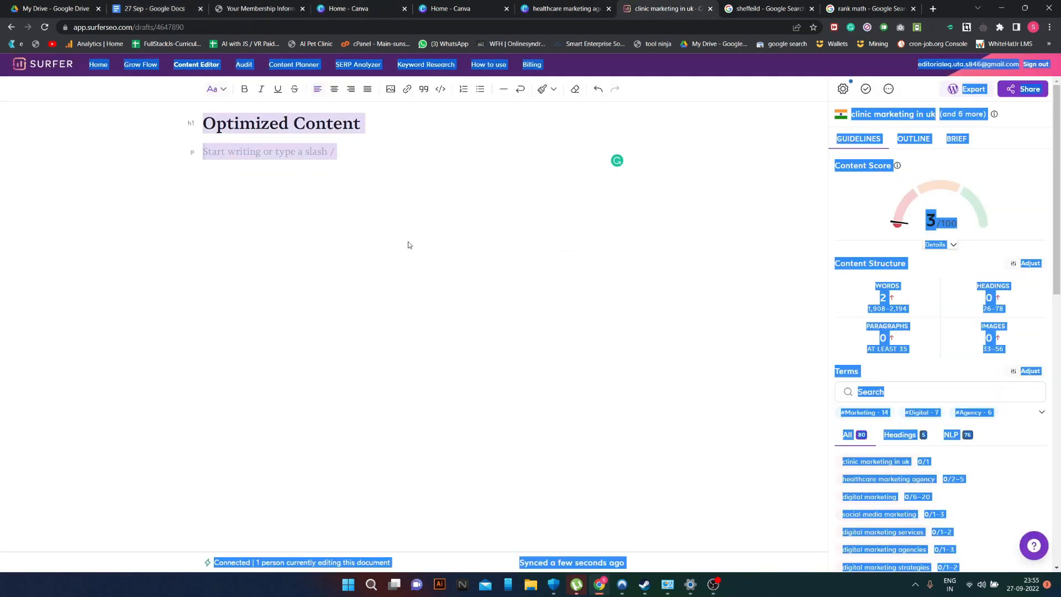
pyautogui.click(329, 150)
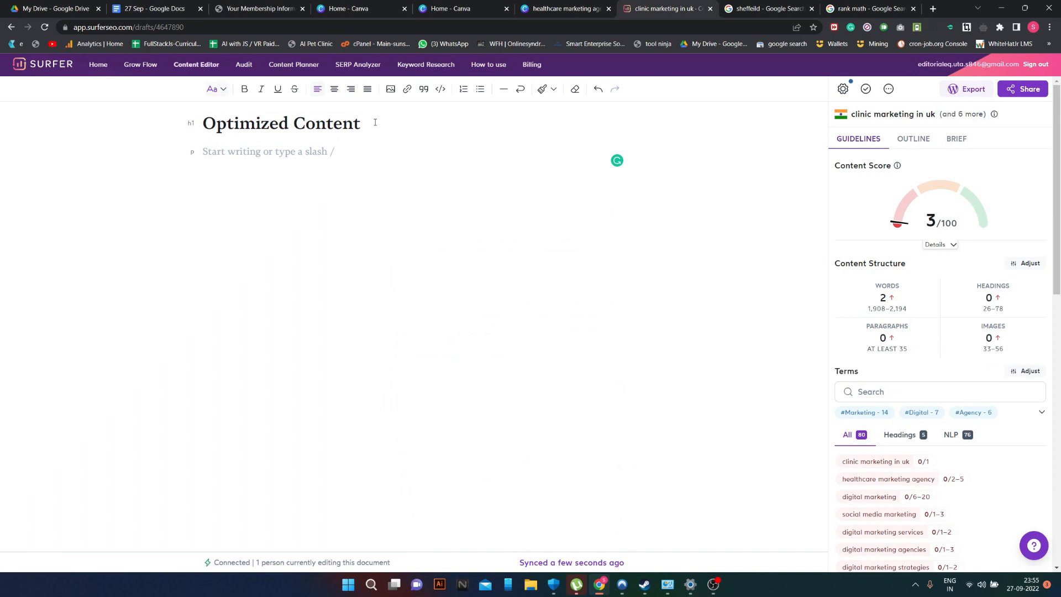
pyautogui.moveTo(375, 122); pyautogui.dragTo(204, 116)
pyautogui.press('BackSpace')
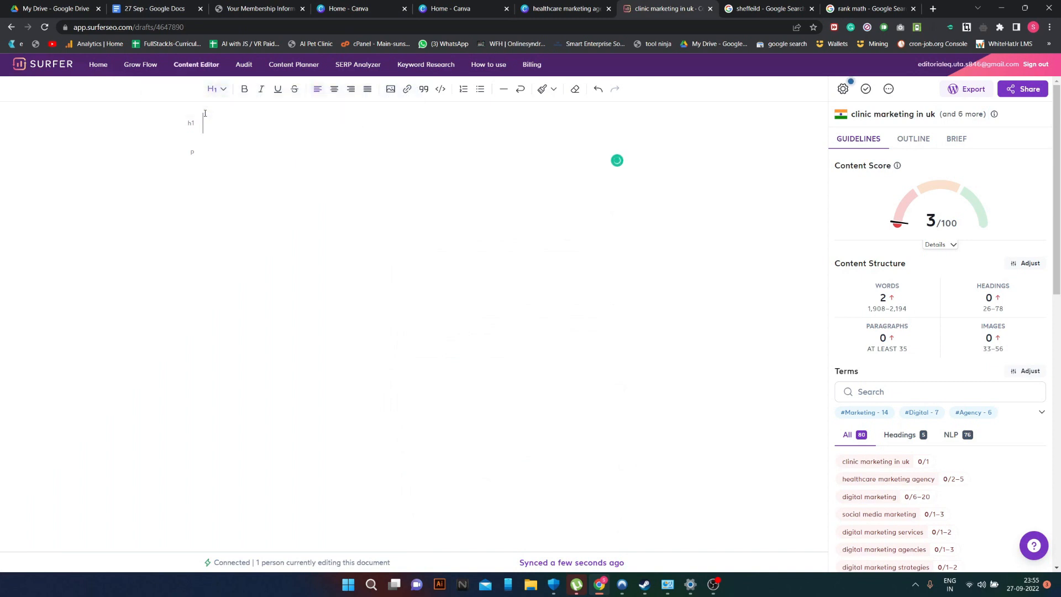
pyautogui.hotkey('ctrl', 'v')
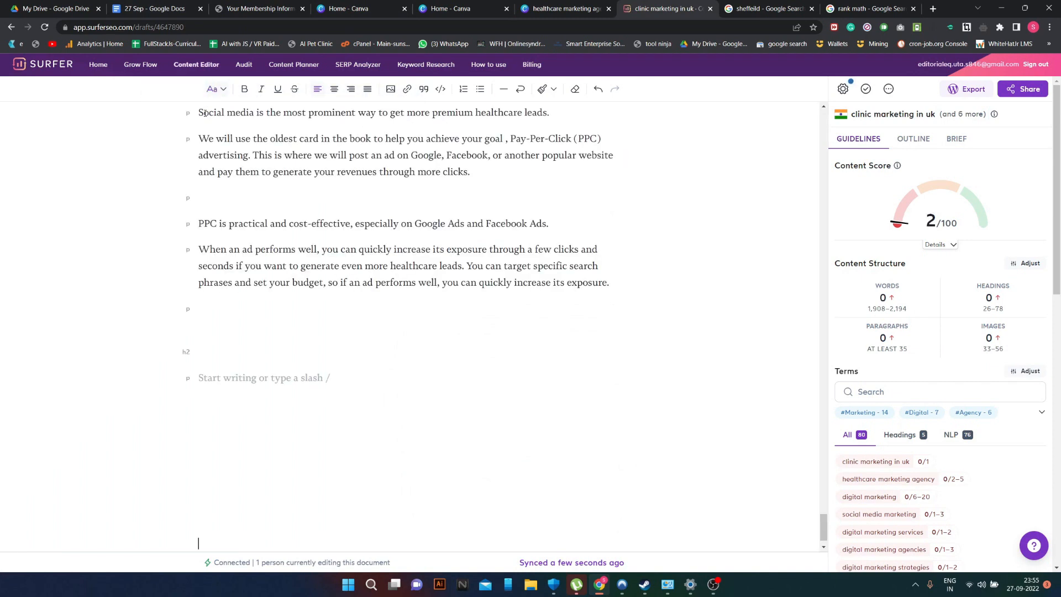
# - Look through the pasted article, check its content score and structure guidelines, and list only the terms suggested for headings
pyautogui.scroll(20, 508, 335)
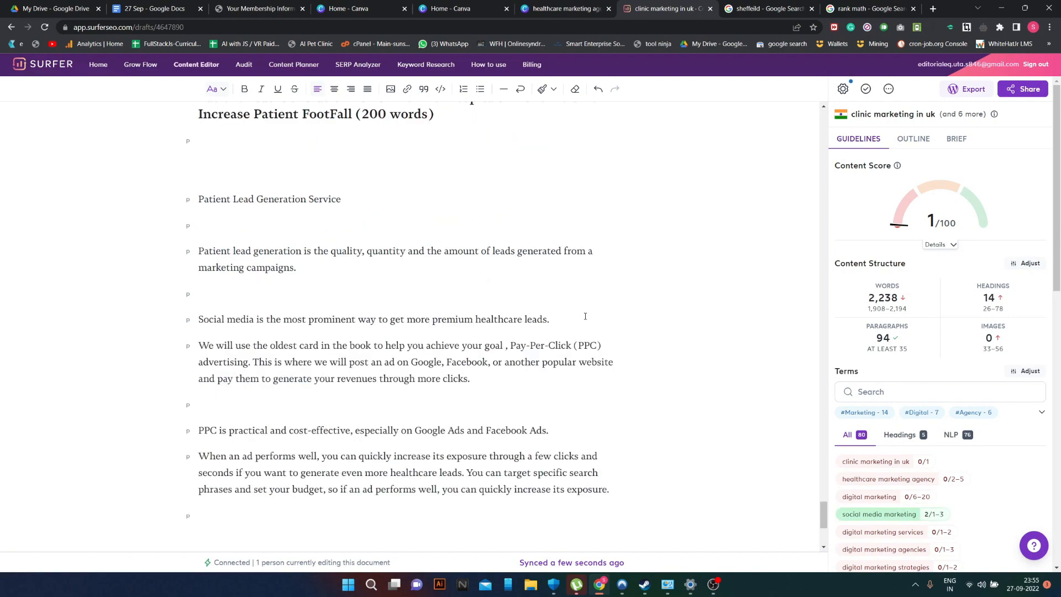
pyautogui.scroll(20, 607, 326)
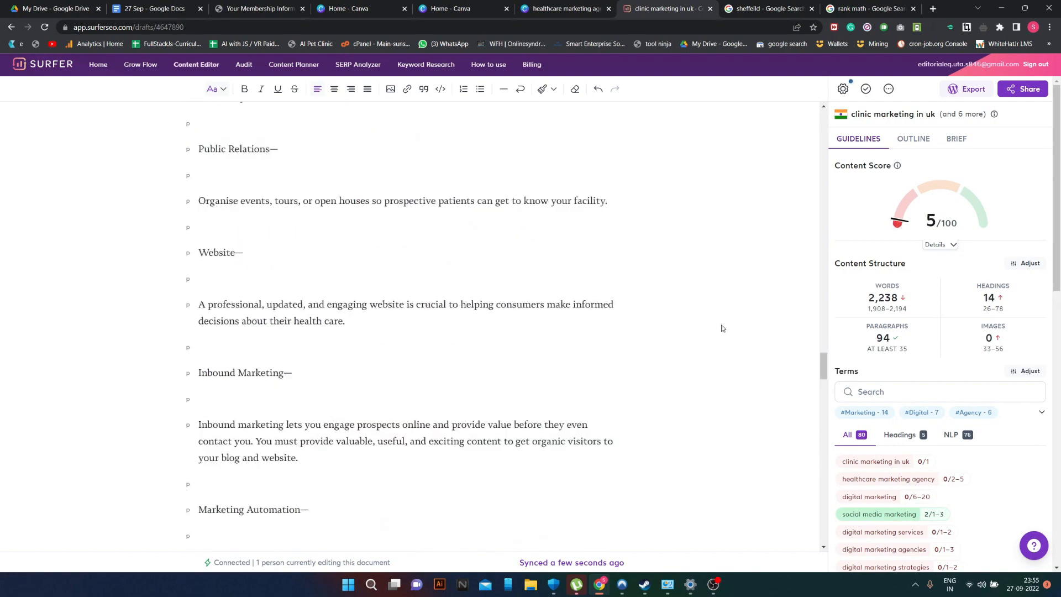
pyautogui.scroll(20, 572, 286)
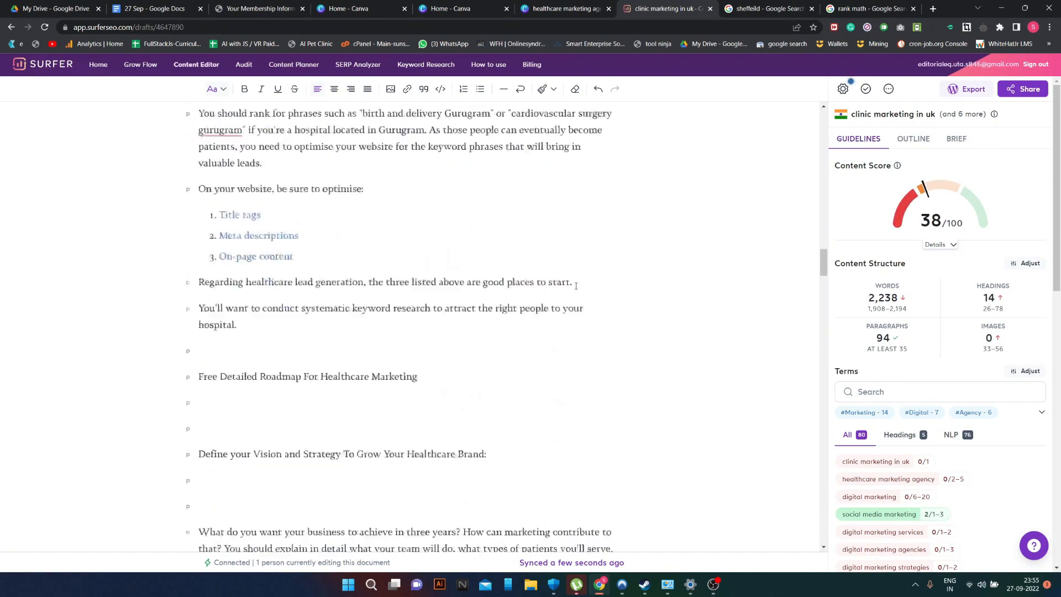
pyautogui.scroll(10, 576, 286)
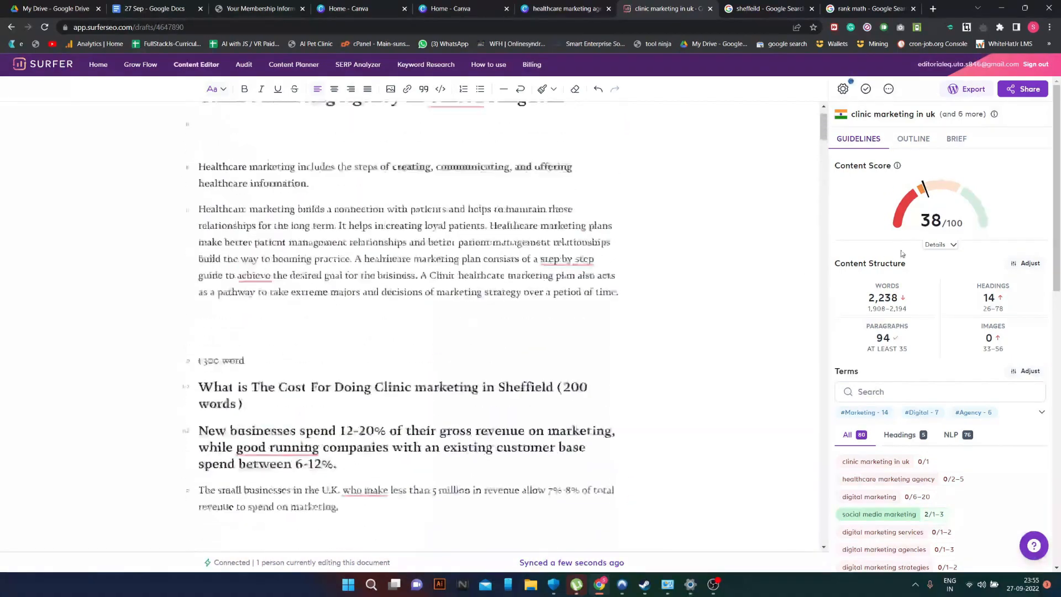
pyautogui.moveTo(928, 224)
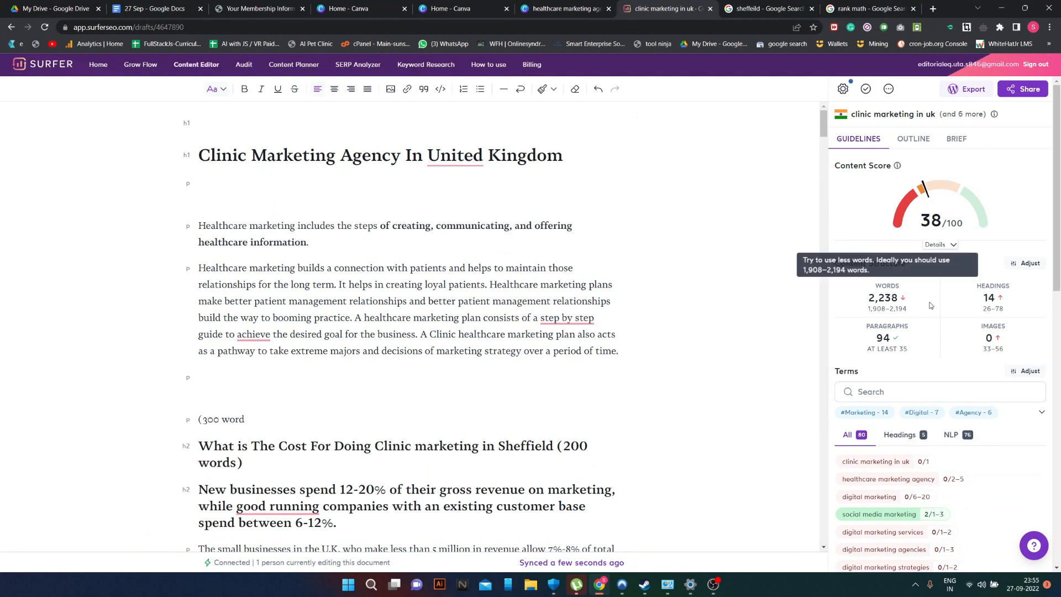
pyautogui.scroll(-2, 934, 304)
pyautogui.scroll(2, 934, 305)
pyautogui.moveTo(950, 306)
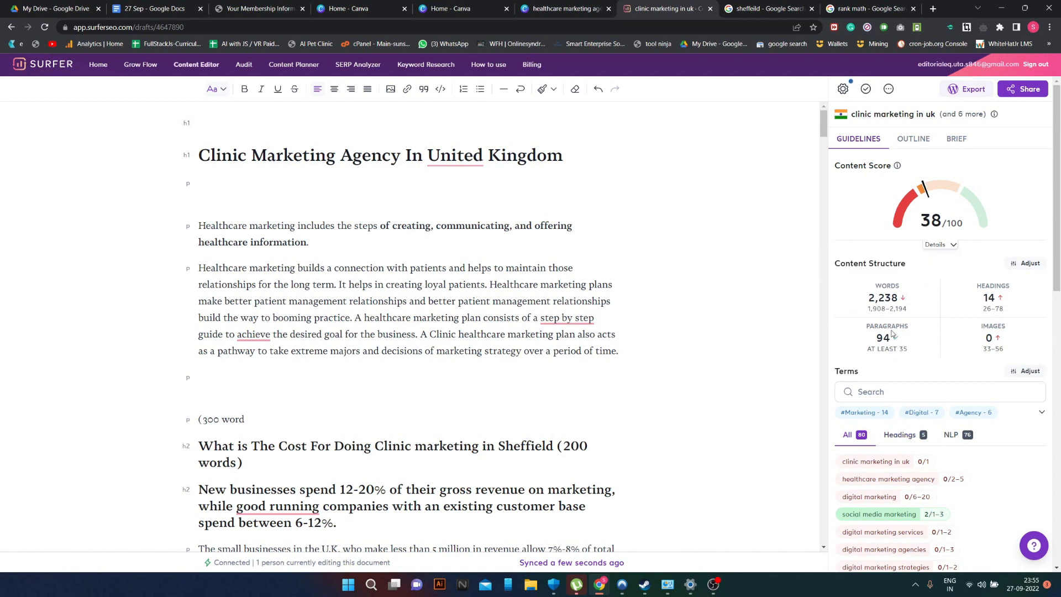
pyautogui.click(905, 440)
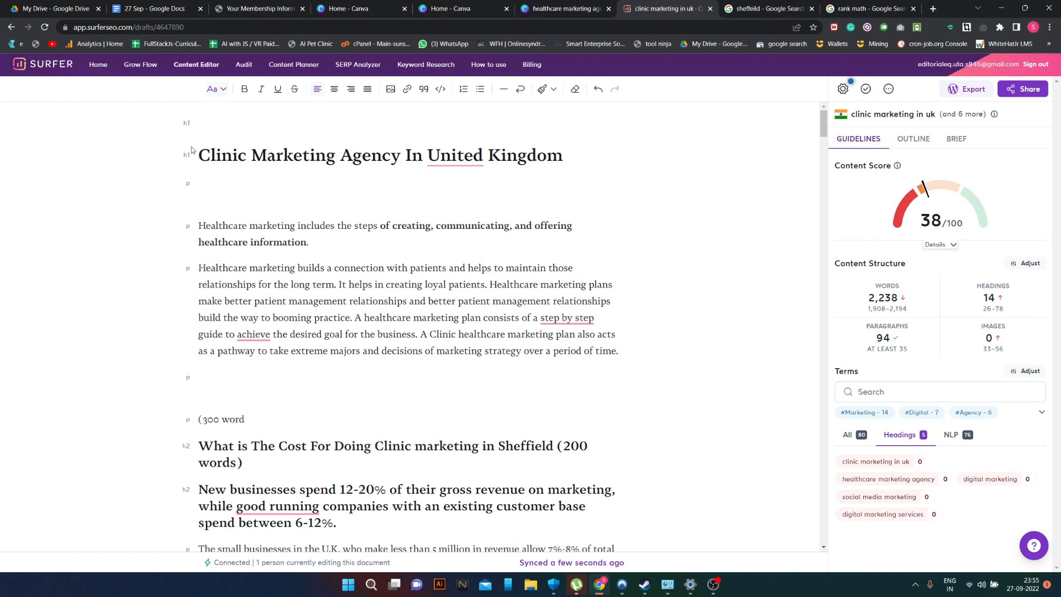
# - Remove the empty heading above the title and correct the title to "Clinic Marketing Agency In The United Kingdom"
pyautogui.press('BackSpace')
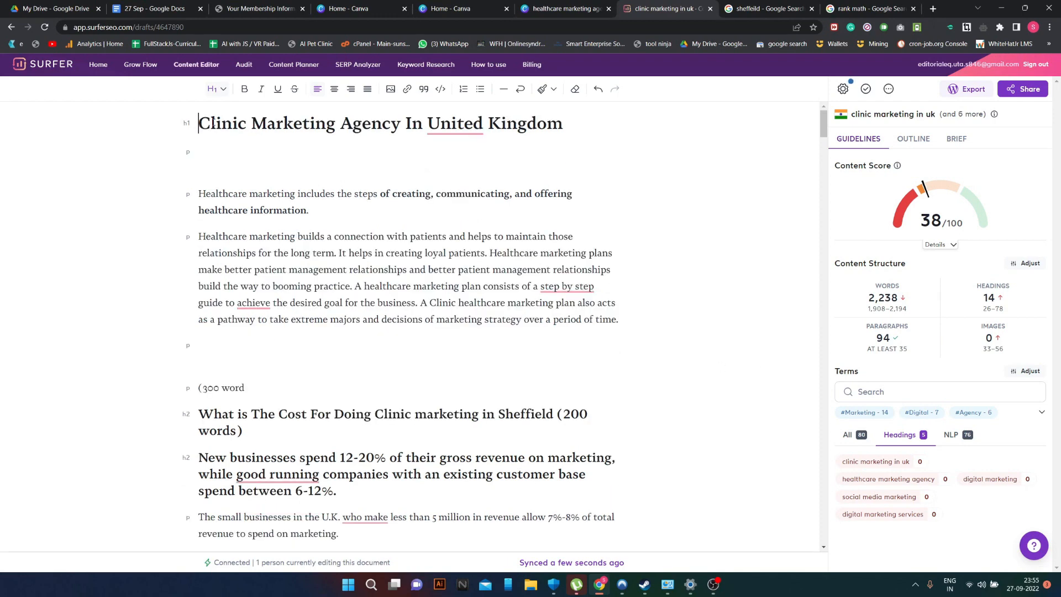
pyautogui.moveTo(435, 126)
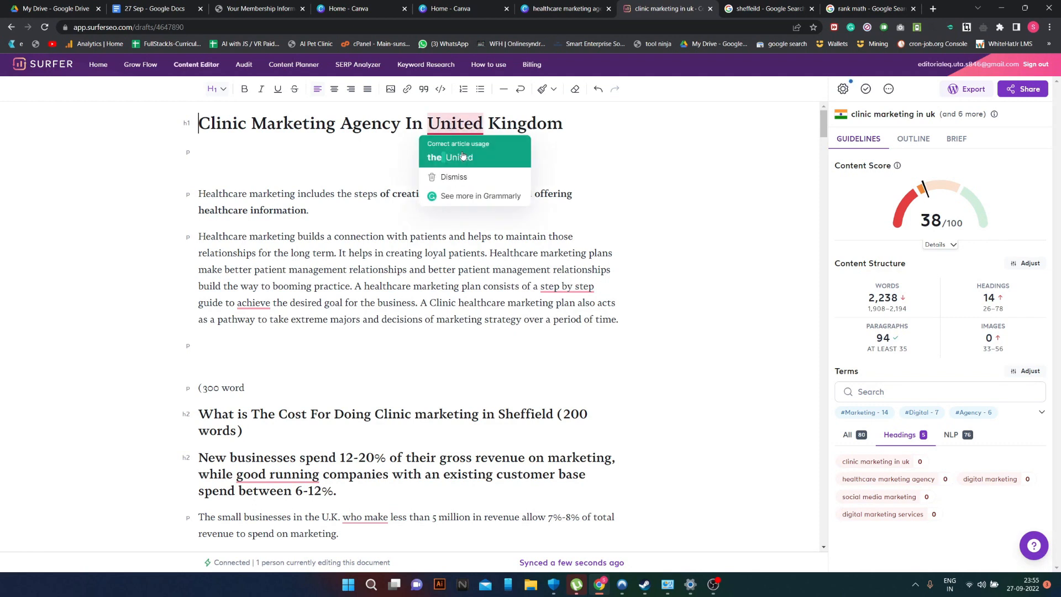
pyautogui.click(463, 157)
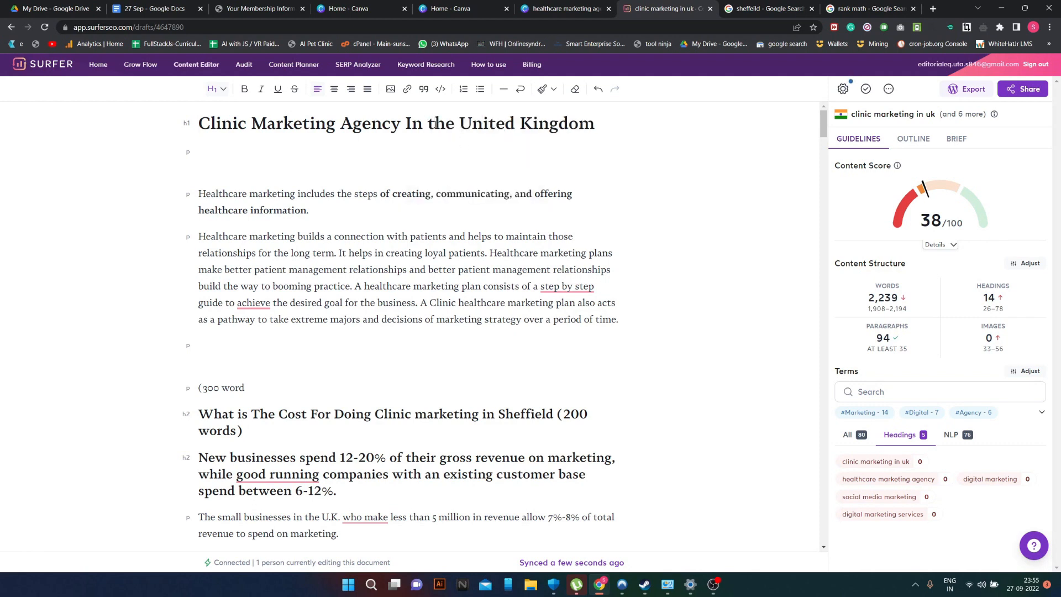
pyautogui.click(437, 125)
pyautogui.press('BackSpace')
pyautogui.write('TY')
pyautogui.press('BackSpace')
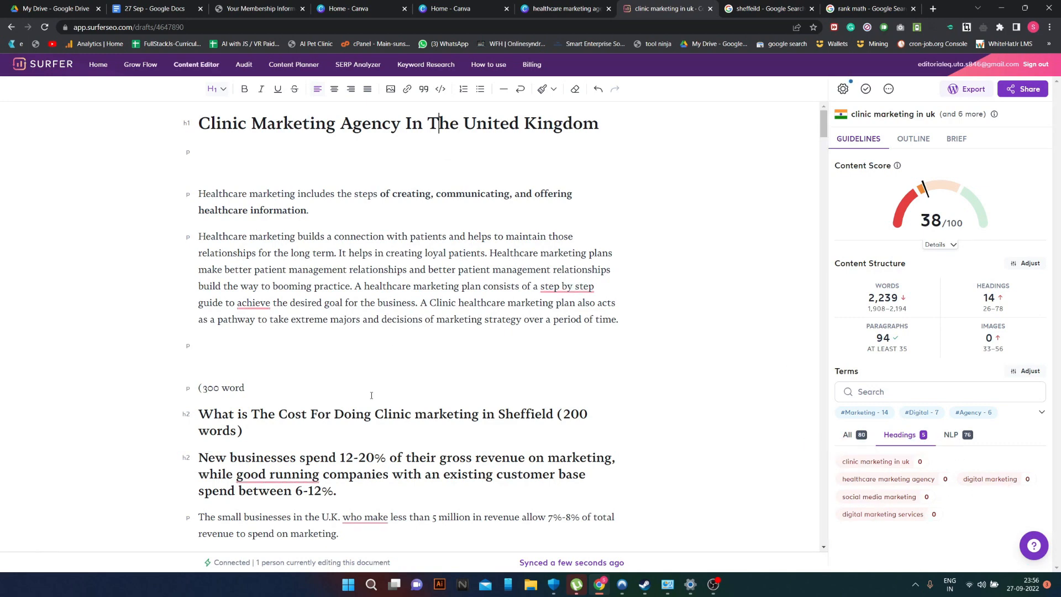
# - Delete the leftover "(300 word" note above the clinic marketing cost heading
pyautogui.scroll(-3, 191, 427)
pyautogui.scroll(3, 190, 428)
pyautogui.moveTo(269, 416); pyautogui.dragTo(197, 387)
pyautogui.click(257, 387)
pyautogui.tripleClick(216, 385)
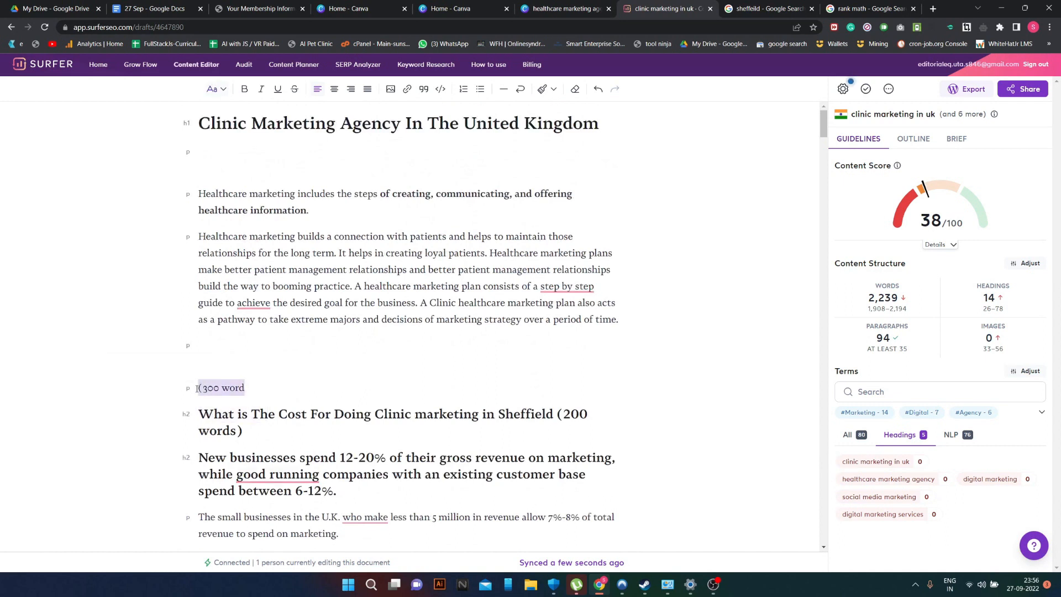
pyautogui.press('BackSpace')
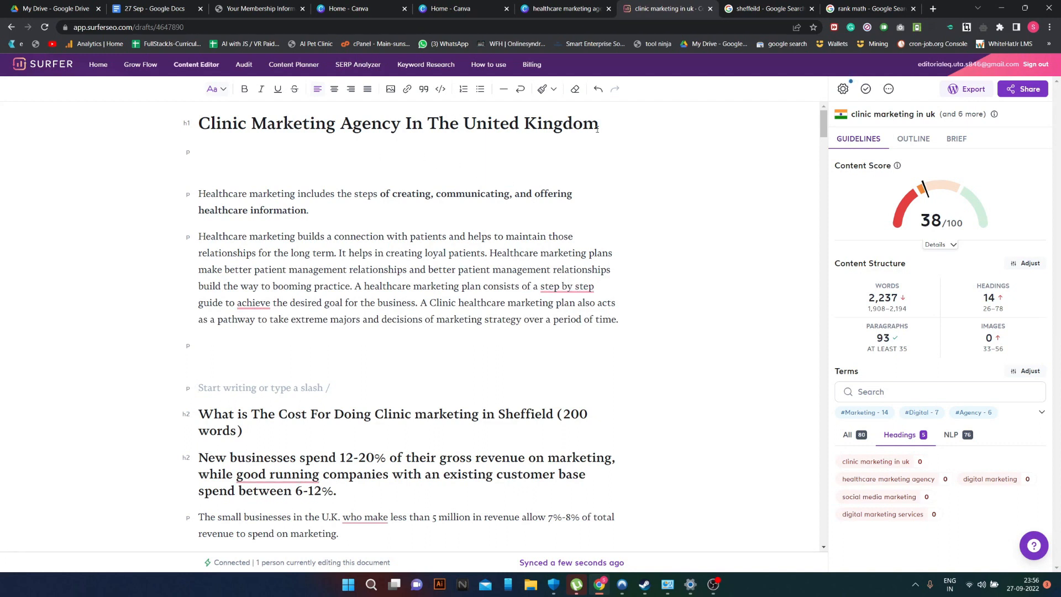
# - Try replacing "The United Kingdom" in the article title with "Uk"
pyautogui.moveTo(607, 127); pyautogui.dragTo(431, 126)
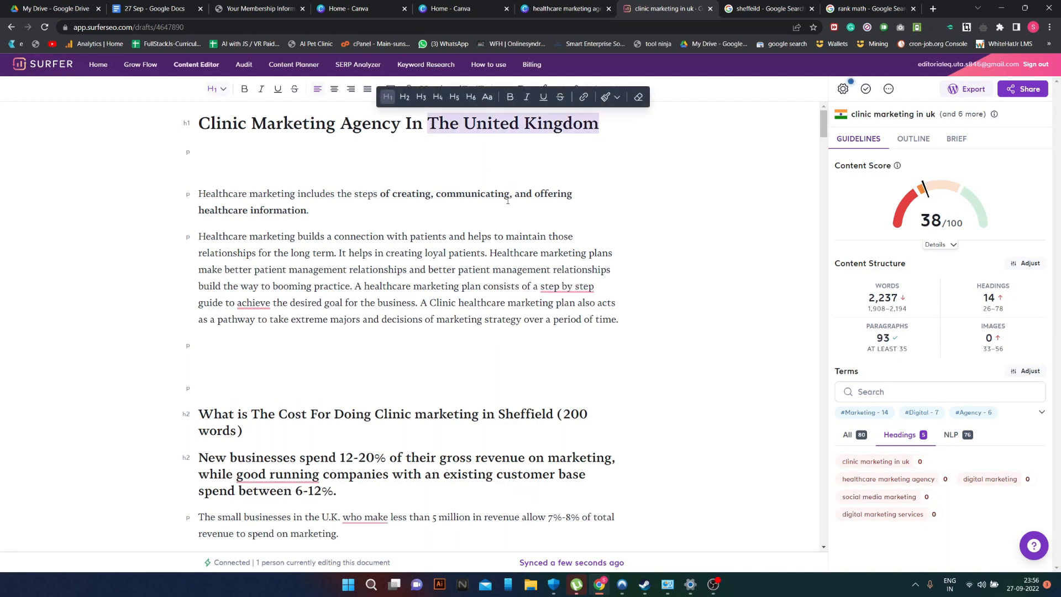
pyautogui.press('BackSpace')
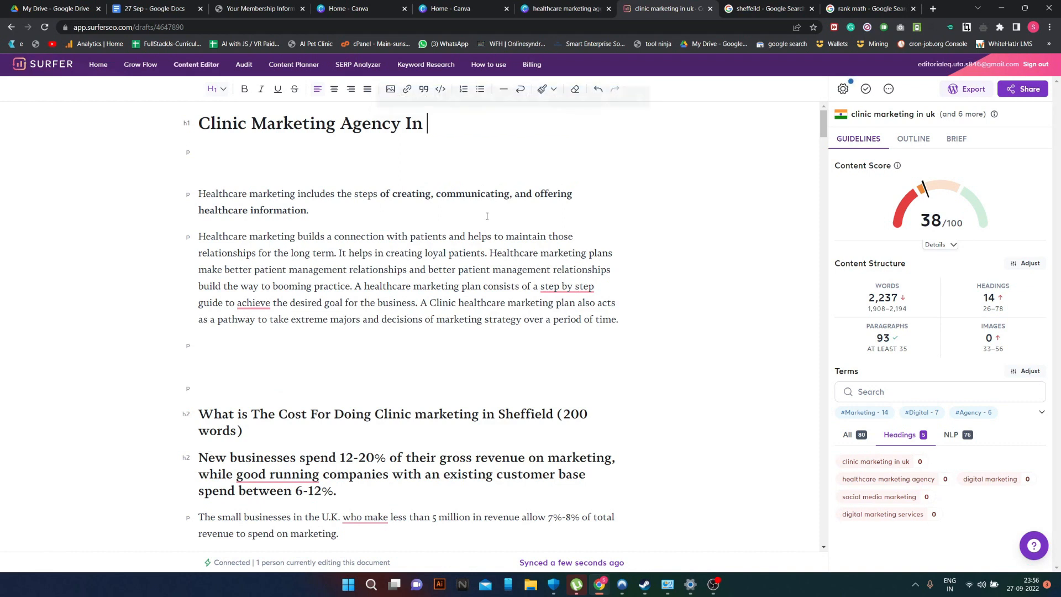
pyautogui.write('Uk')
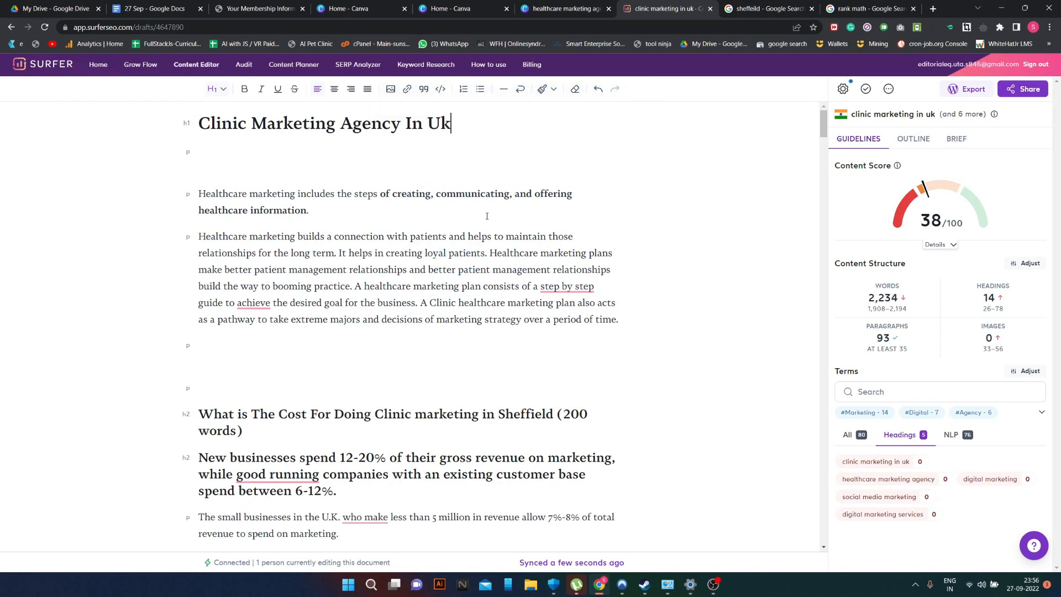
pyautogui.hotkey('ctrl', 'z')
pyautogui.hotkey('ctrl', 'z')
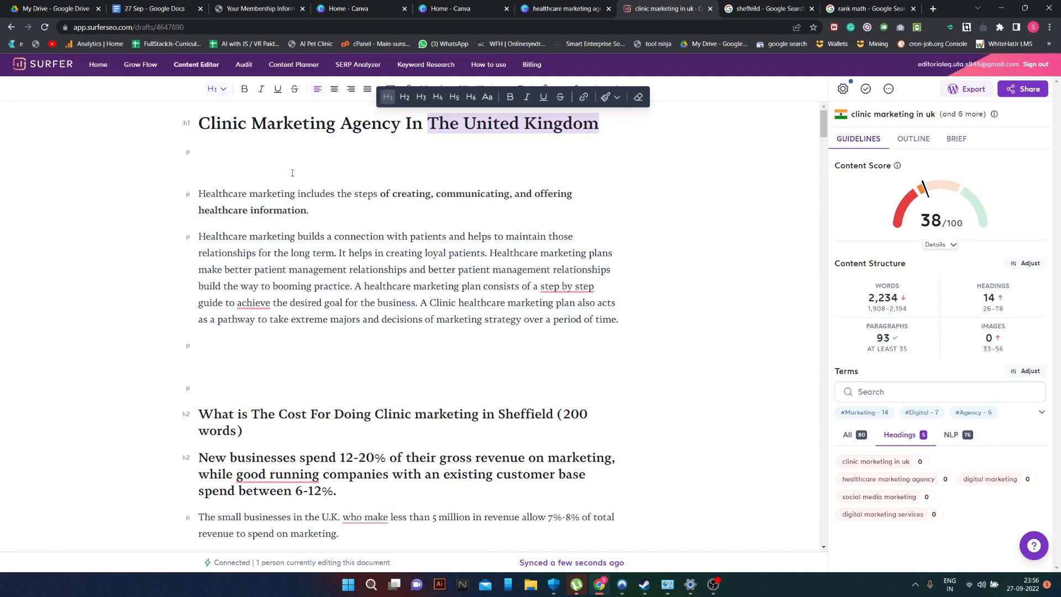
# - Insert "agency" after "Healthcare marketing" and "for" at the end of the opening sentence, and list all suggested terms
pyautogui.click(206, 194)
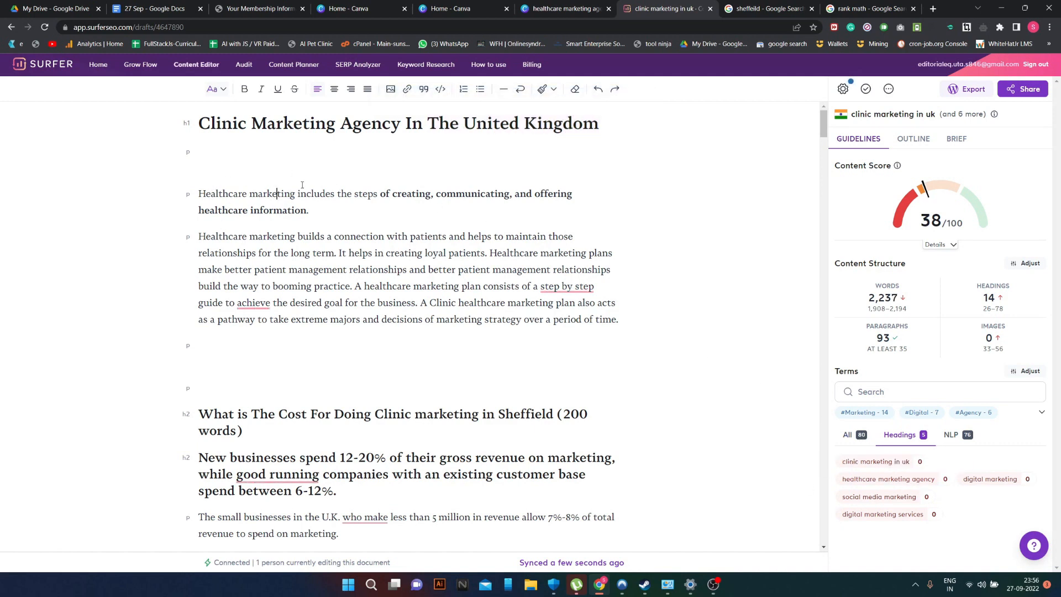
pyautogui.write('agency')
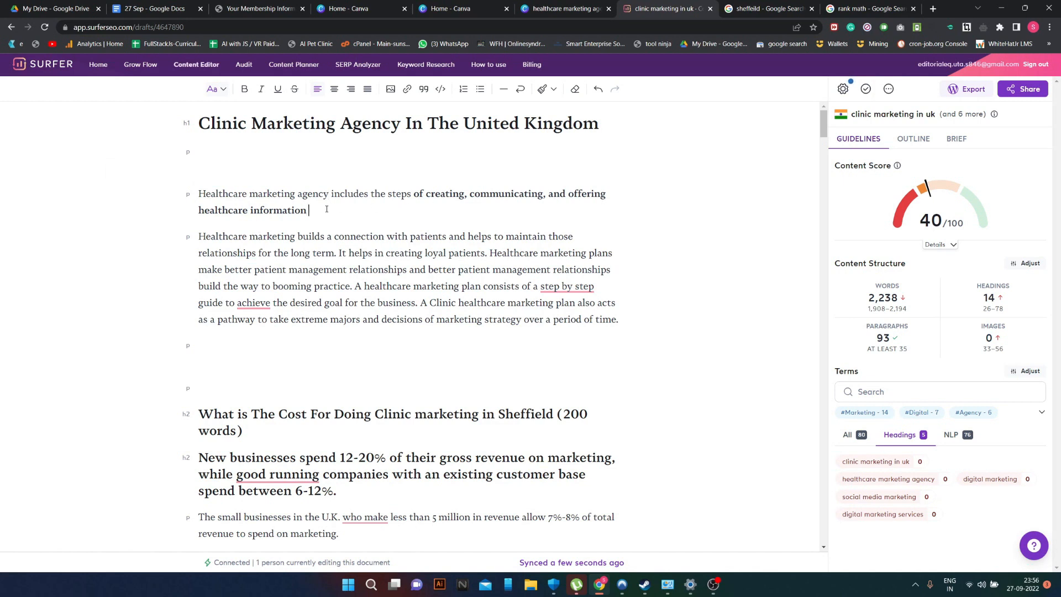
pyautogui.write('for')
pyautogui.click(848, 437)
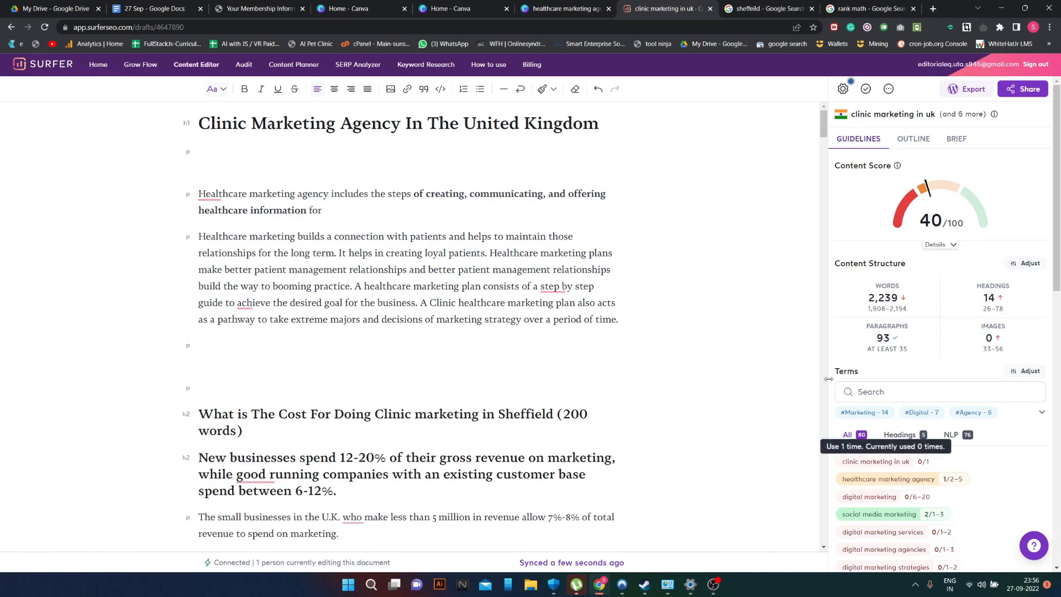
pyautogui.scroll(-5, 895, 511)
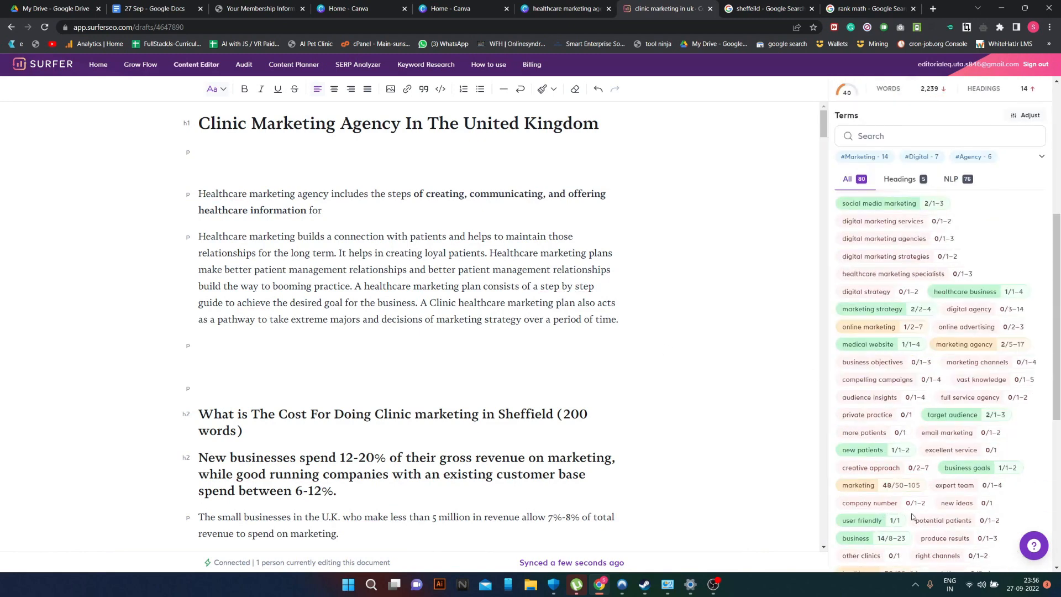
pyautogui.scroll(5, 913, 516)
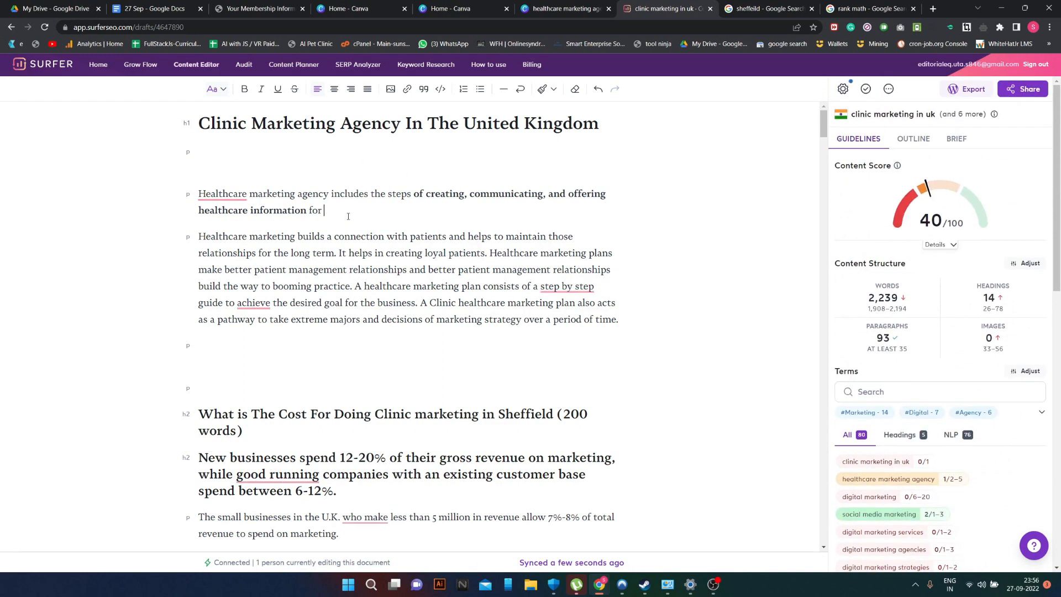
# - Complete the opening sentence with "clinics and doctors in London" and put "A" before "Healthcare"
pyautogui.write('clinics and doctors in the Unite')
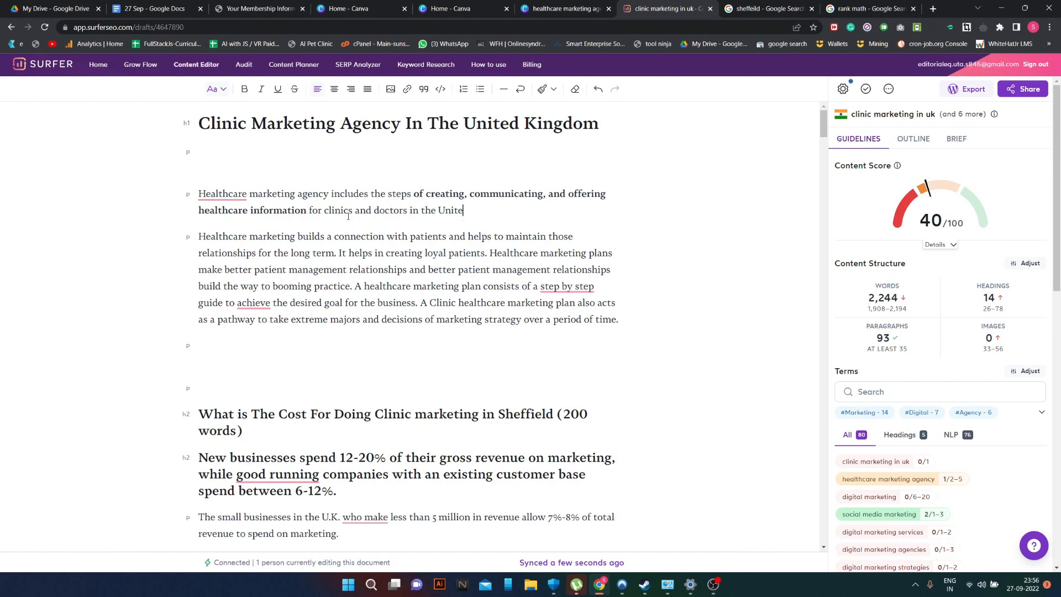
pyautogui.write('d Ki')
pyautogui.press('BackSpace')
pyautogui.press('BackSpace')
pyautogui.press('BackSpace')
pyautogui.press('BackSpace')
pyautogui.press('BackSpace')
pyautogui.press('BackSpace')
pyautogui.press('BackSpace')
pyautogui.press('BackSpace')
pyautogui.press('BackSpace')
pyautogui.press('BackSpace')
pyautogui.press('BackSpace')
pyautogui.press('BackSpace')
pyautogui.press('BackSpace')
pyautogui.press('BackSpace')
pyautogui.write('Sheff')
pyautogui.press('BackSpace')
pyautogui.press('BackSpace')
pyautogui.press('BackSpace')
pyautogui.press('BackSpace')
pyautogui.press('BackSpace')
pyautogui.press('BackSpace')
pyautogui.write('London')
pyautogui.moveTo(238, 193)
pyautogui.click(238, 222)
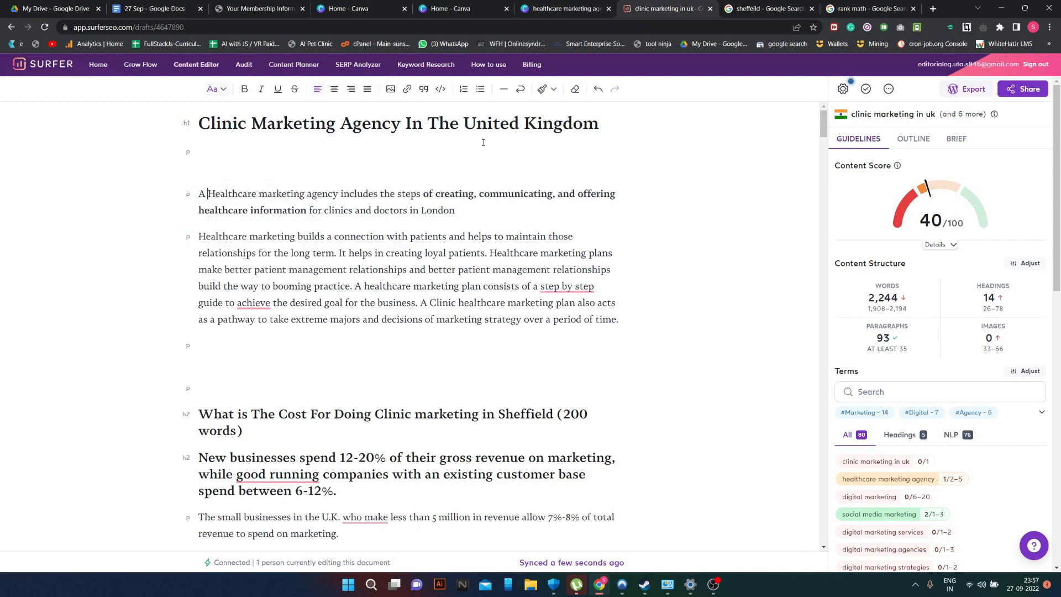
# - Replace "United Kingdom" in the title with "London" so it reads "Clinic Marketing Agency In The London"
pyautogui.moveTo(601, 122); pyautogui.dragTo(459, 122)
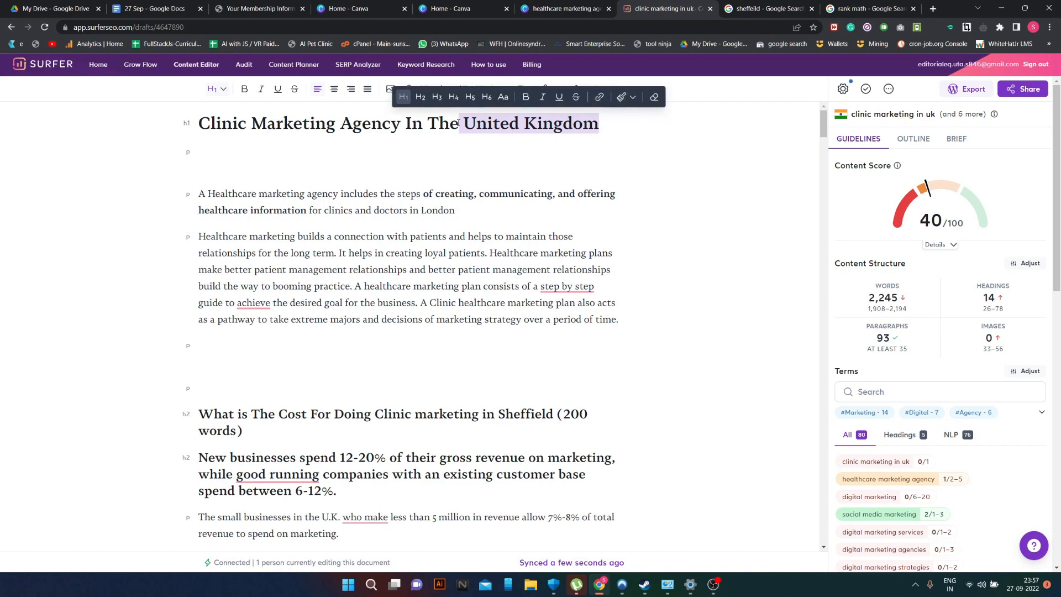
pyautogui.press('BackSpace')
pyautogui.write('London')
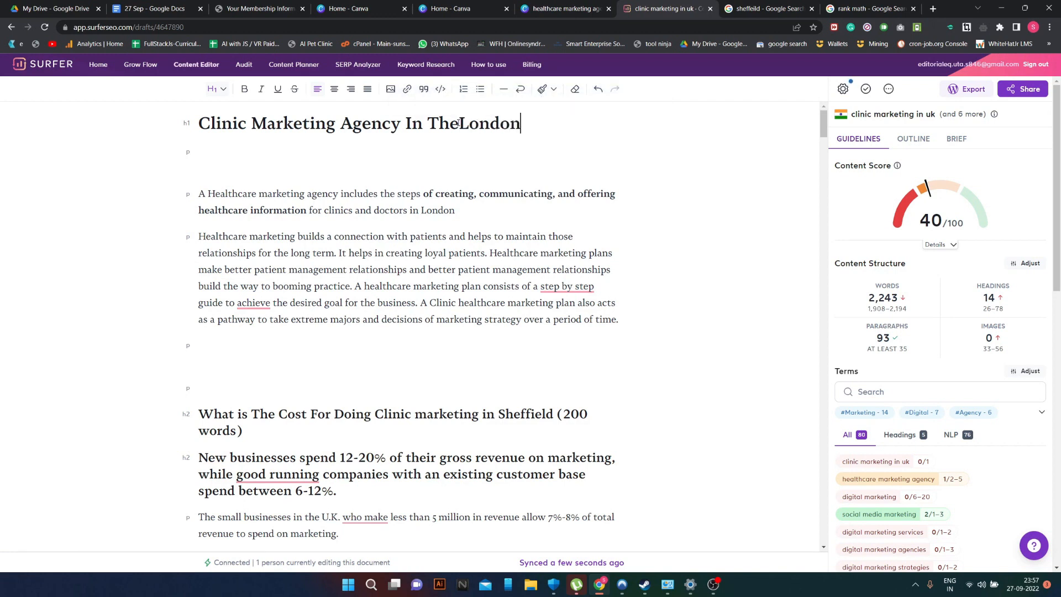
pyautogui.click(459, 123)
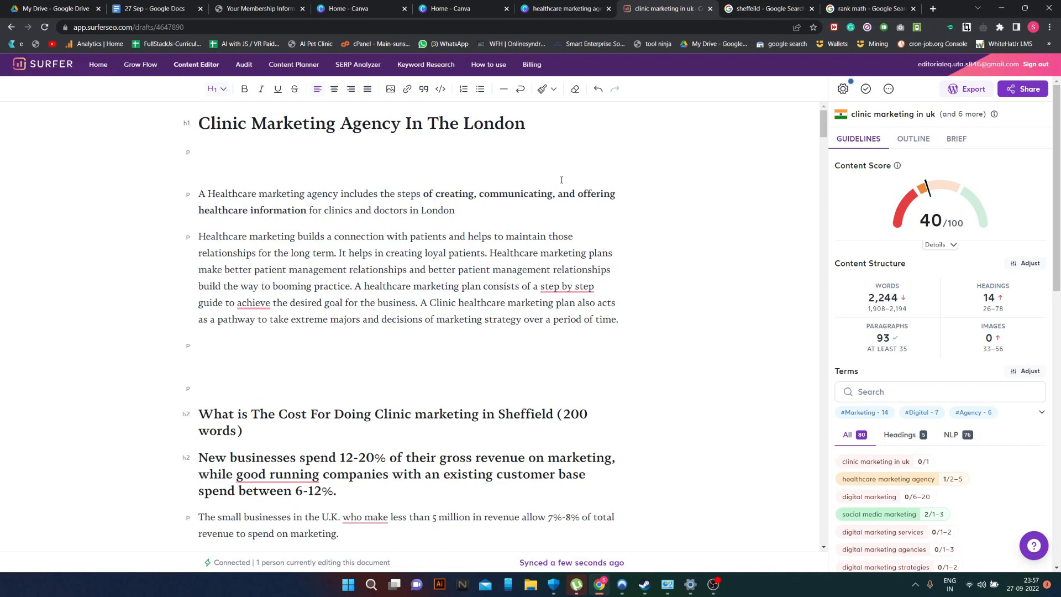
# - List only the heading terms and extend the "Guidebook to Create Your Marketing Budget" line with "For clinic marketing in uk"
pyautogui.scroll(-1, 719, 287)
pyautogui.click(900, 434)
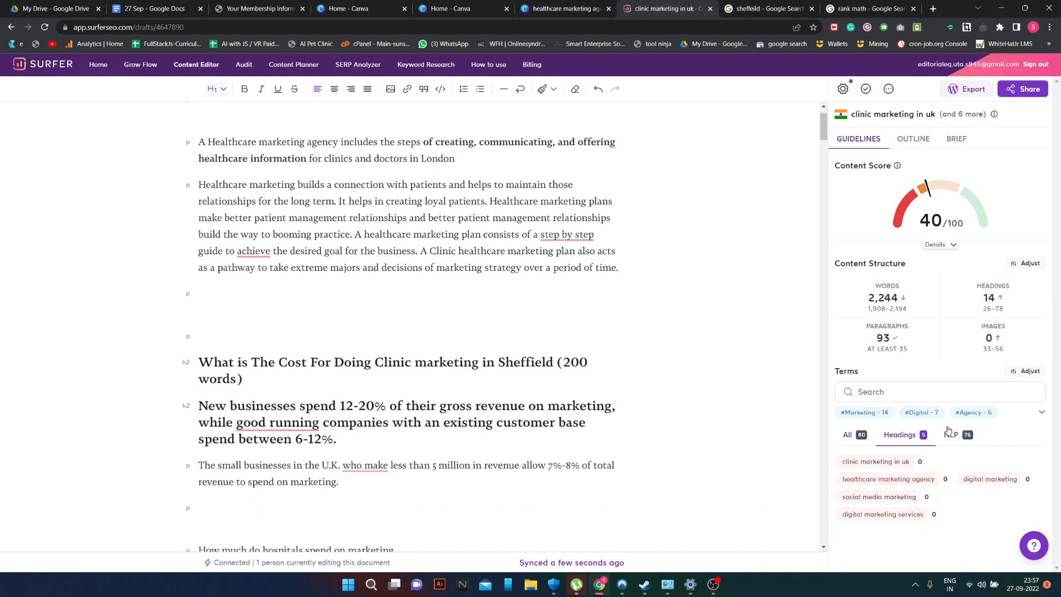
pyautogui.scroll(1, 362, 292)
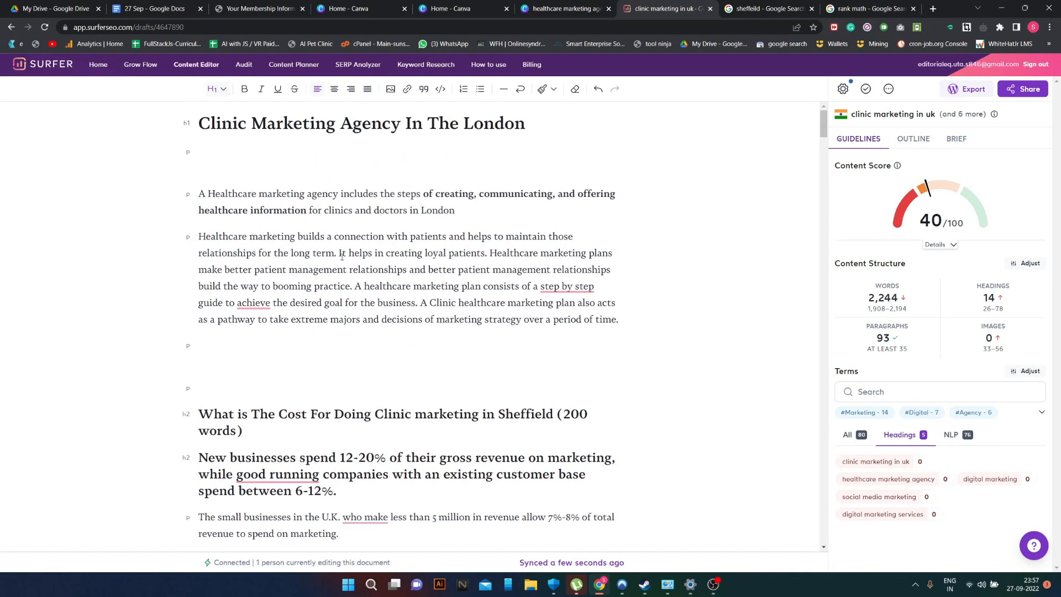
pyautogui.scroll(-4, 362, 292)
pyautogui.scroll(-2, 338, 403)
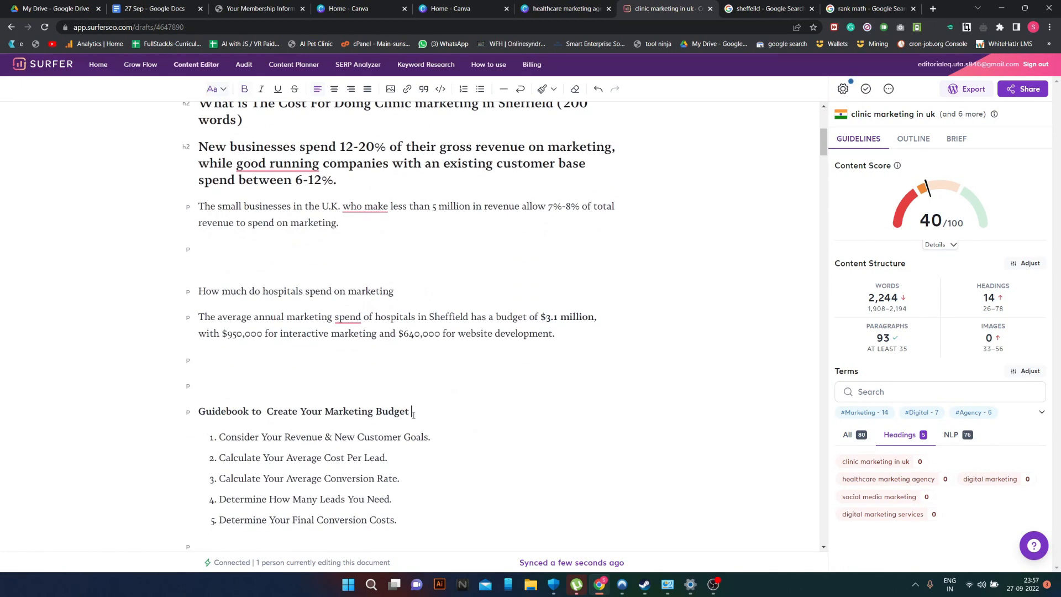
pyautogui.write('For Clinic')
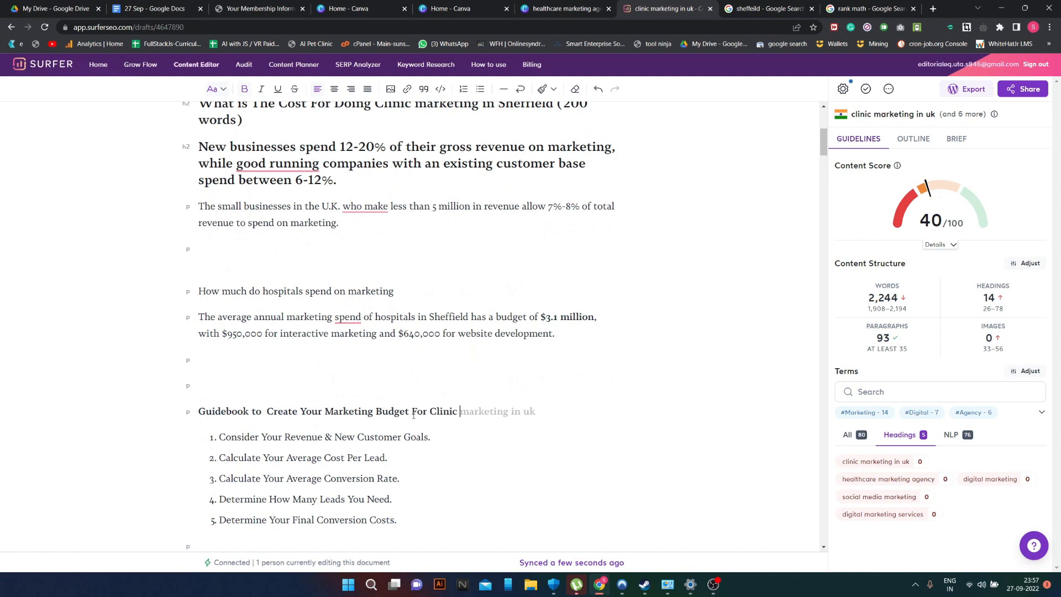
pyautogui.press('Tab')
pyautogui.moveTo(529, 414)
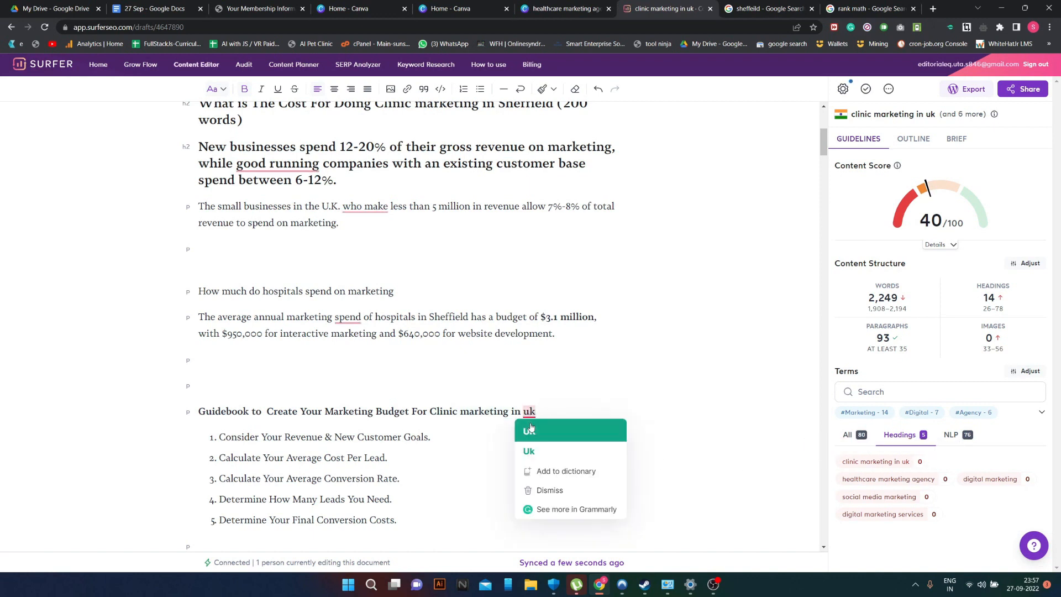
pyautogui.click(434, 412)
pyautogui.press('BackSpace')
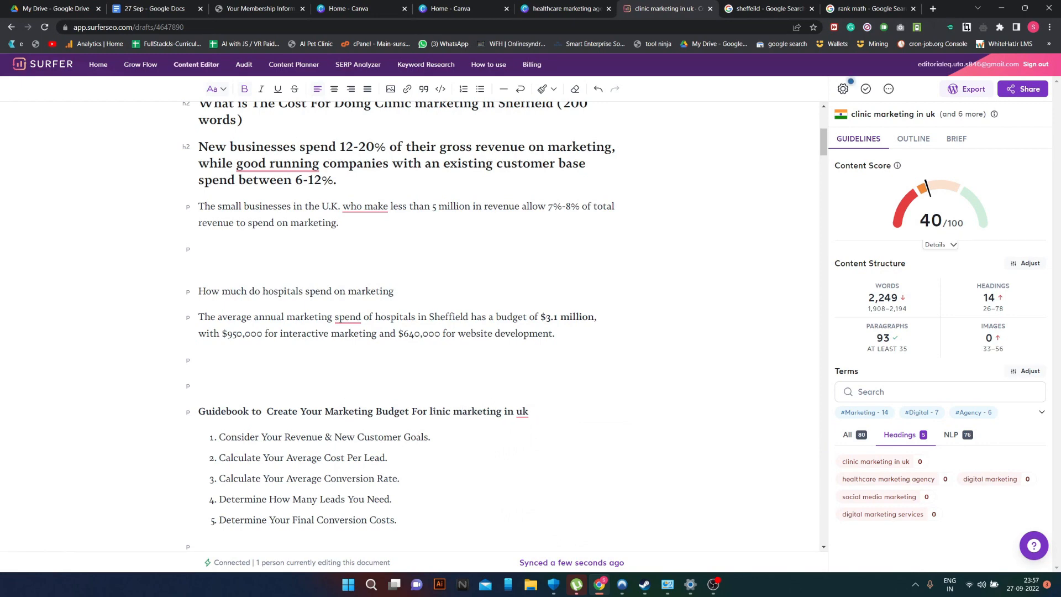
pyautogui.write('c')
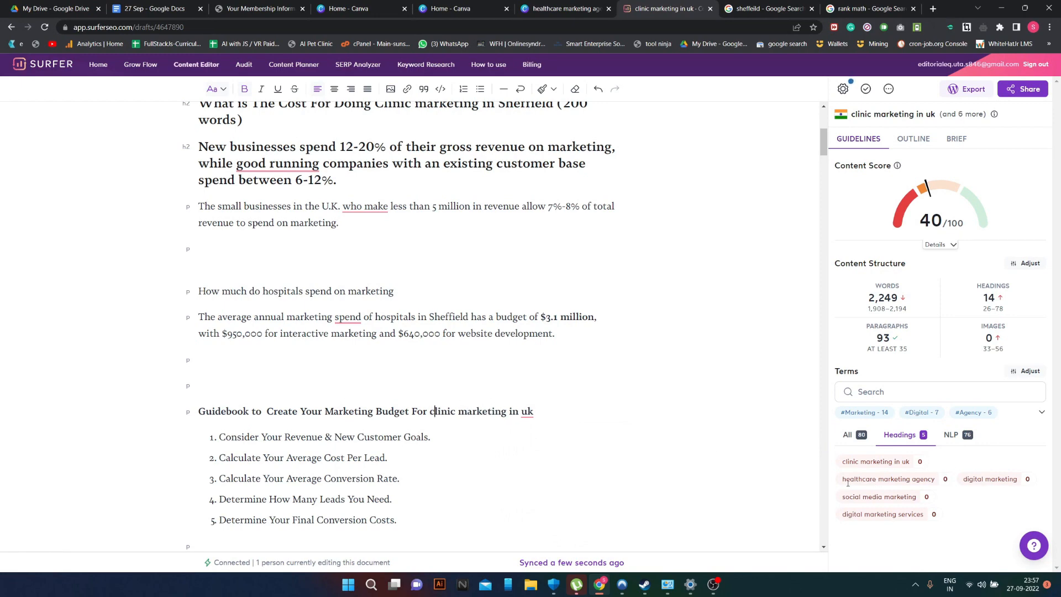
# - Add "Agency" to the end of the "Best clinic that can get benefits via Healthcare Marketing" heading
pyautogui.scroll(-4, 478, 414)
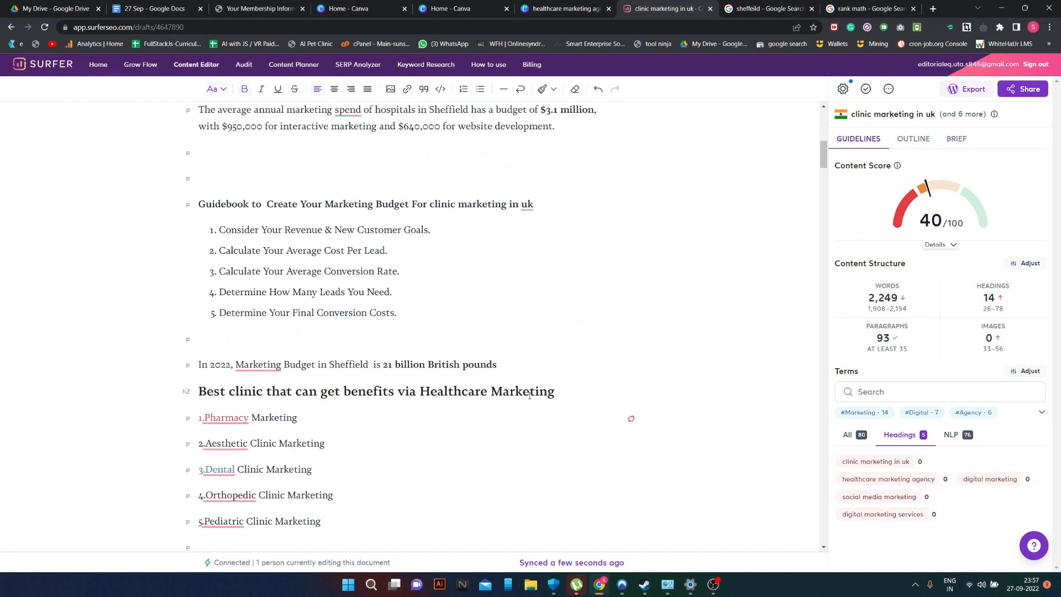
pyautogui.click(557, 391)
pyautogui.write('Agency')
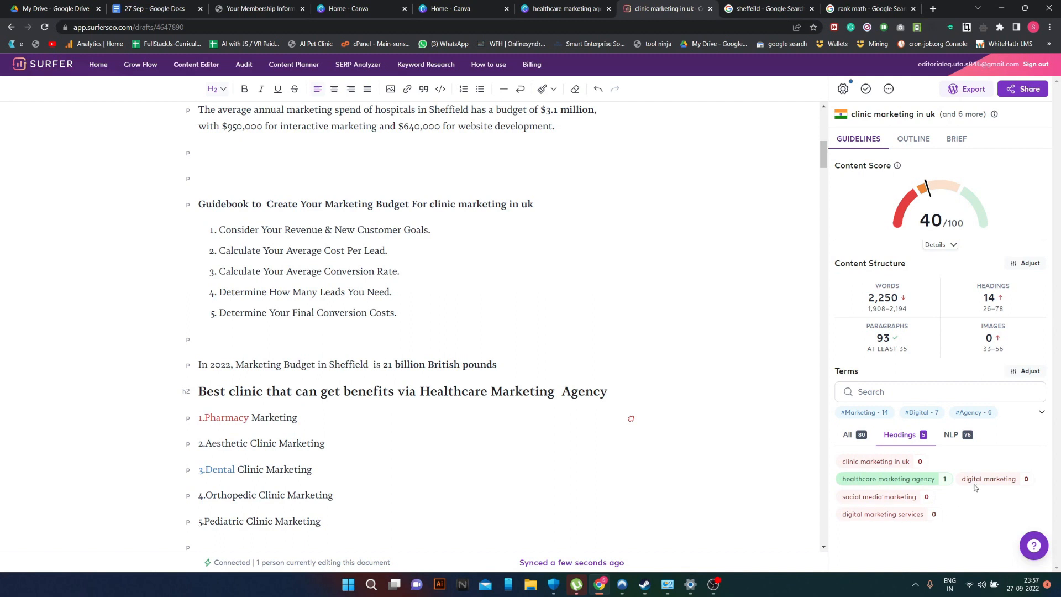
pyautogui.moveTo(912, 483)
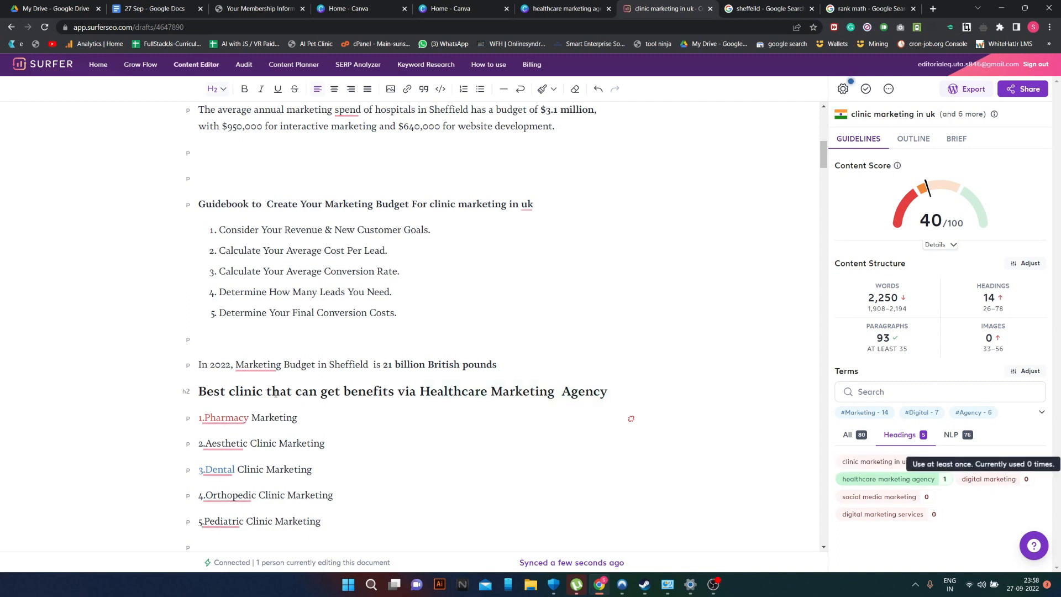
# - Below the numbered clinic types, start a sentence reading "these are certain types of clinic that may need clinic marketing in"
pyautogui.scroll(-3, 286, 483)
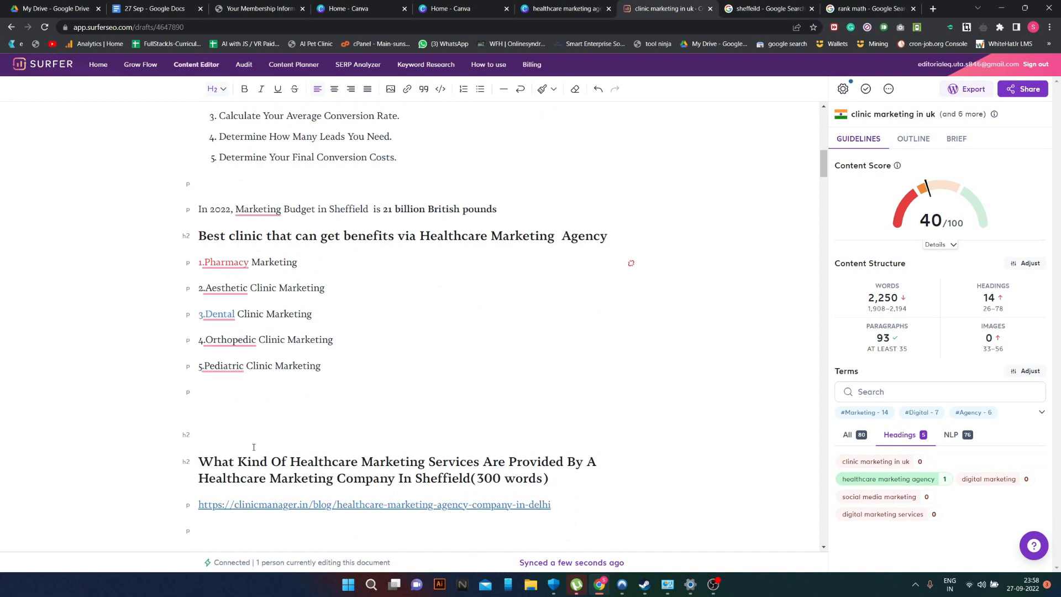
pyautogui.scroll(-1, 601, 493)
pyautogui.click(218, 338)
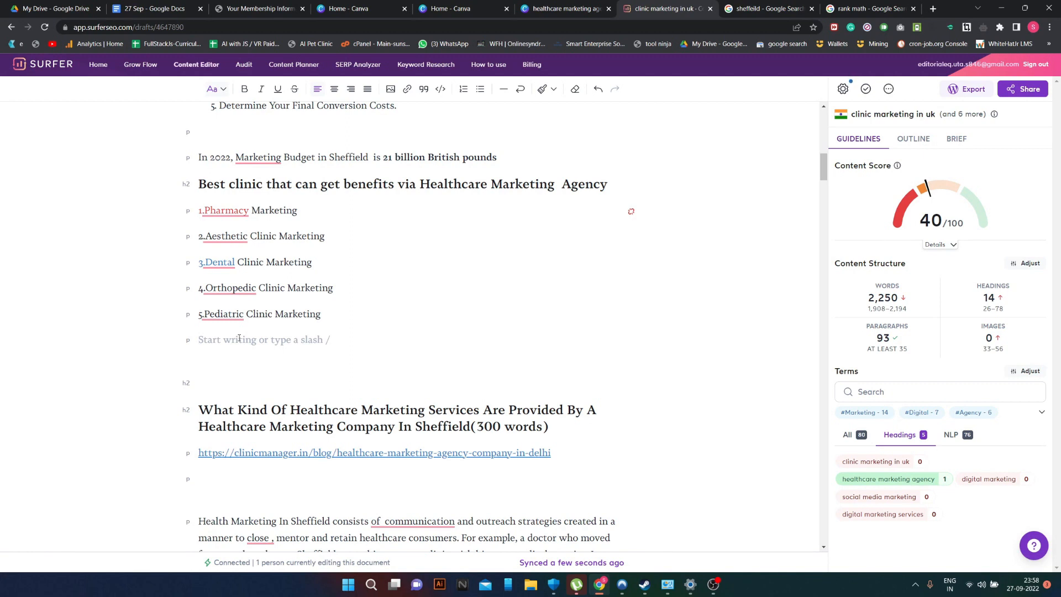
pyautogui.write('these are certain ')
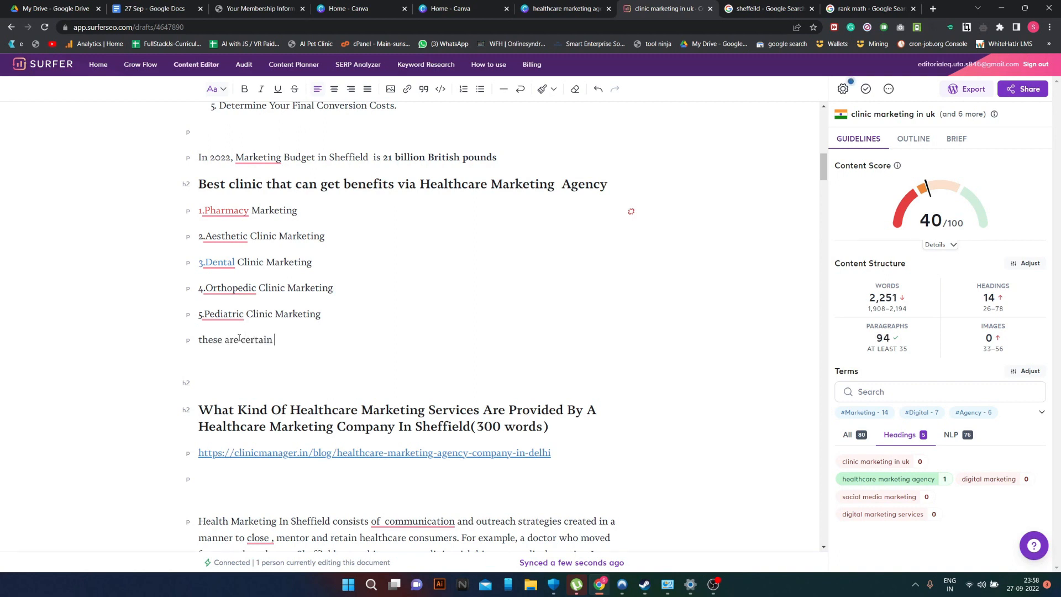
pyautogui.write('types pf')
pyautogui.press('BackSpace')
pyautogui.press('BackSpace')
pyautogui.write('of clinic')
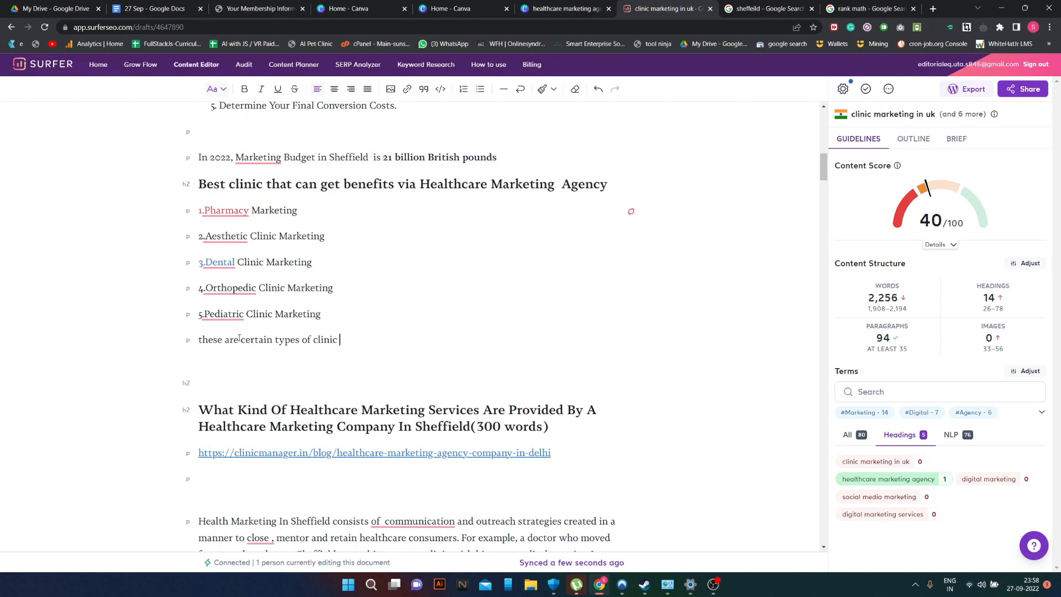
pyautogui.write(' that may need clinic marketing in ')
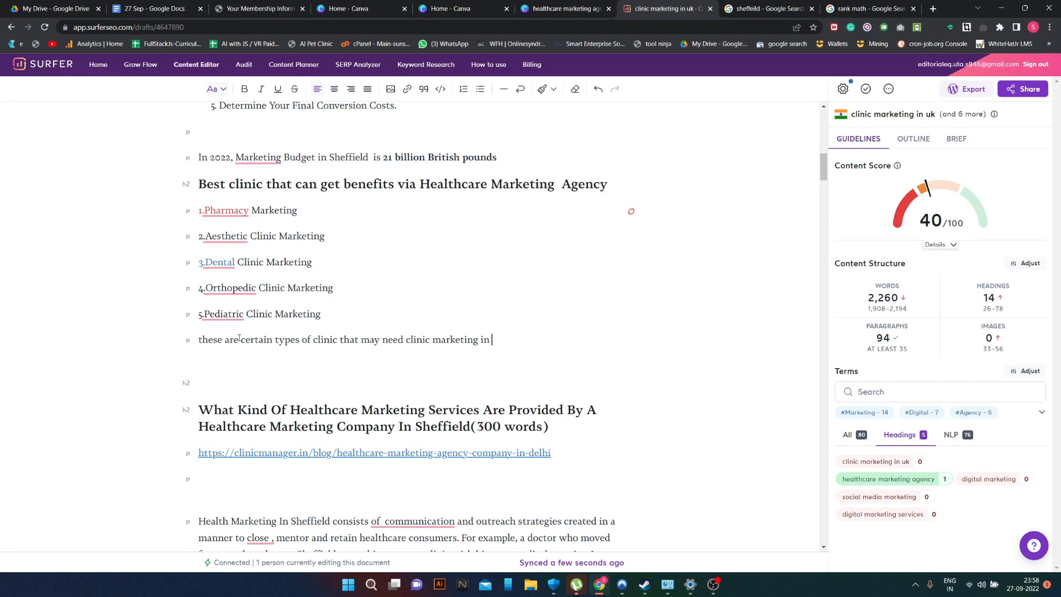
# - Continue the sentence with "uk and get digital marketing services like social media marketing" and open the spelling suggestion for "uk"
pyautogui.write('uk')
pyautogui.hotkey('ctrl', 'shift', 'Left')
pyautogui.write('UK anbd')
pyautogui.hotkey('ctrl', 'BackSpace')
pyautogui.hotkey('ctrl', 'BackSpace')
pyautogui.write('uk and get digital')
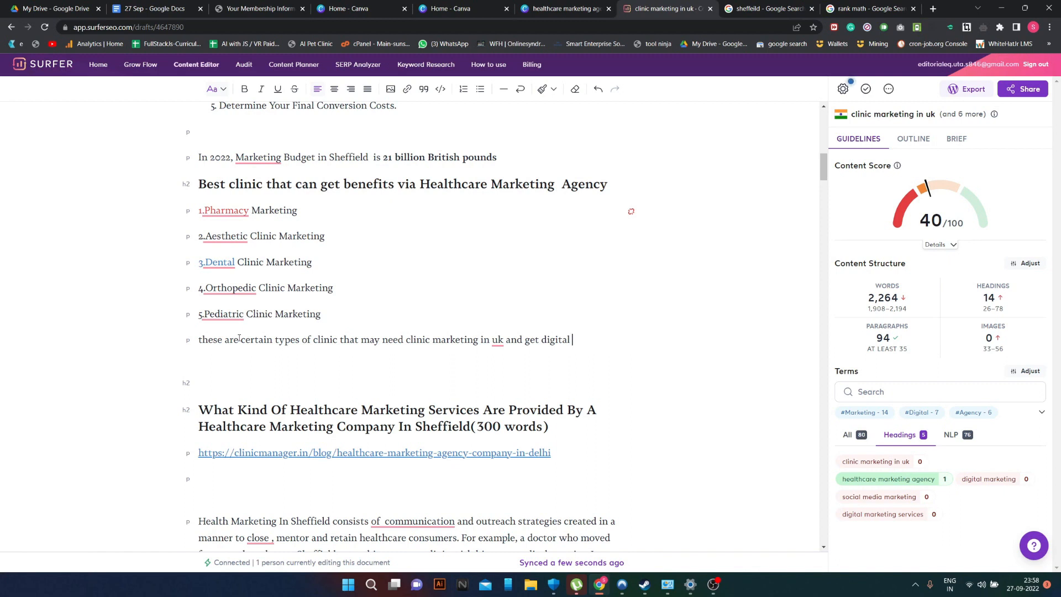
pyautogui.write(' marketing services ')
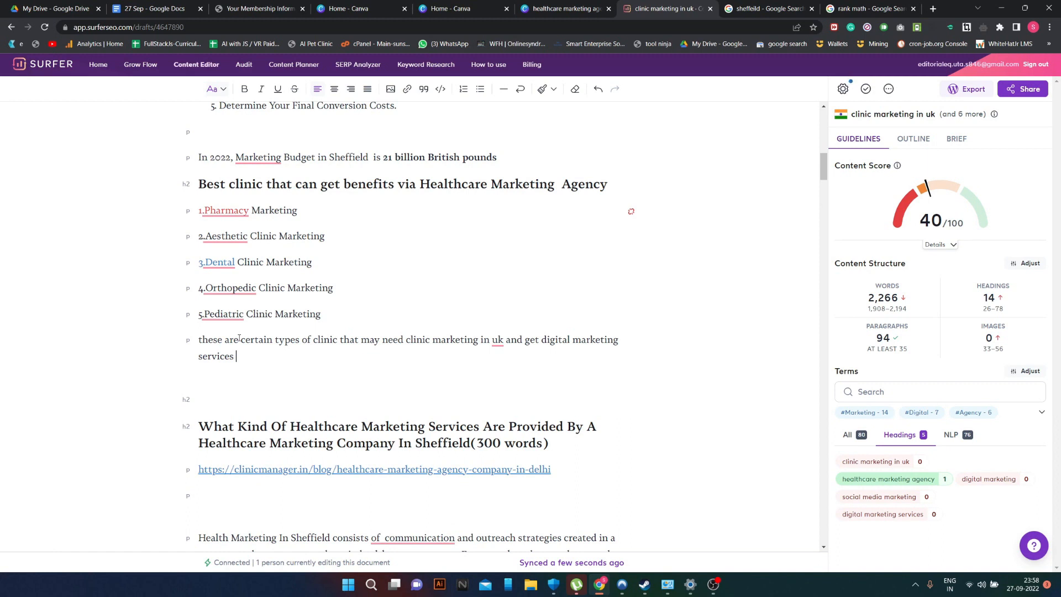
pyautogui.write('like social media ')
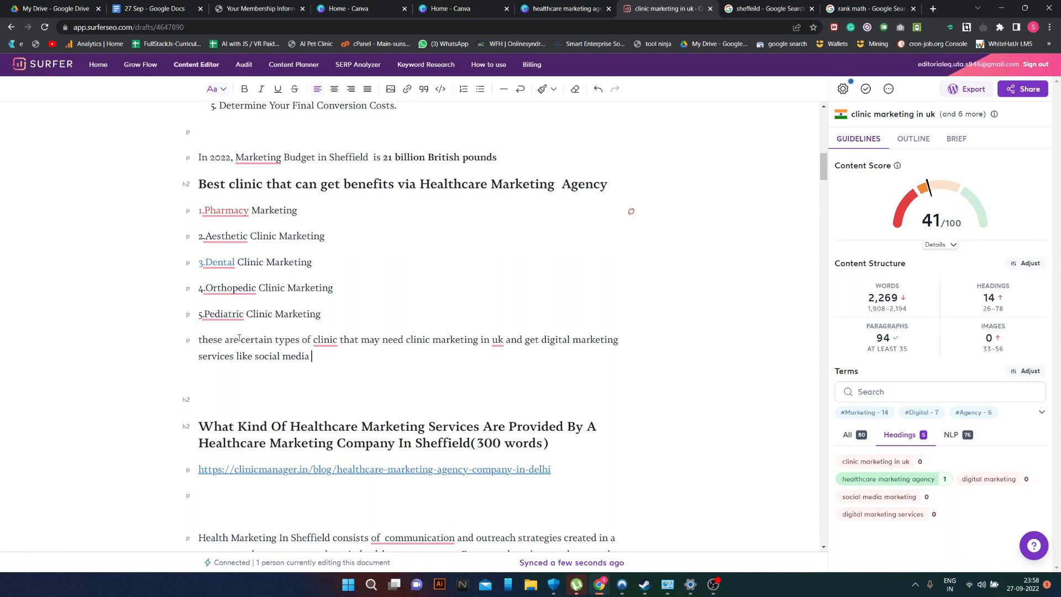
pyautogui.write('marketing')
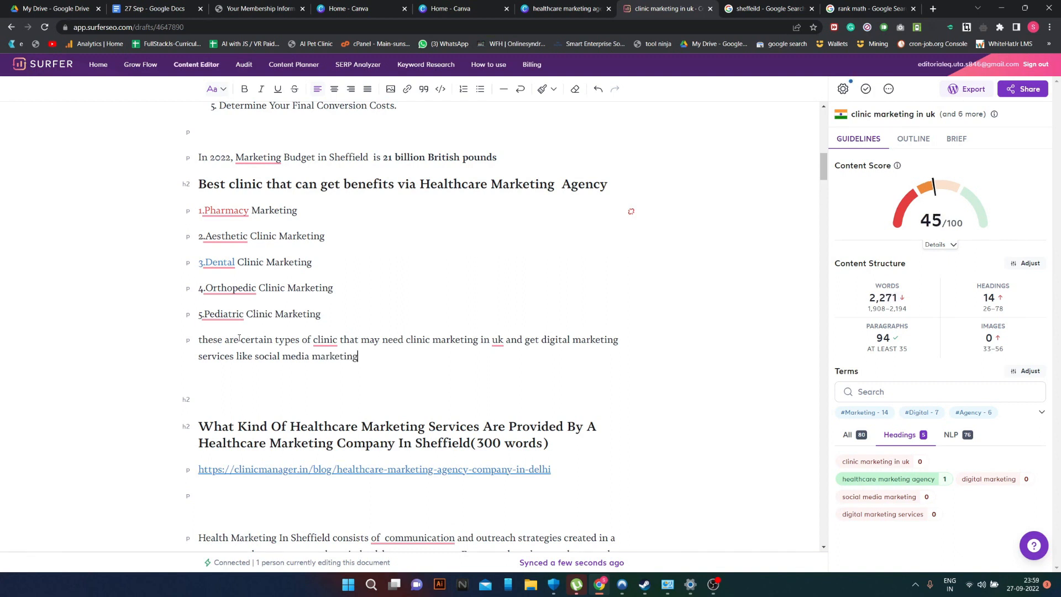
pyautogui.scroll(1, 240, 338)
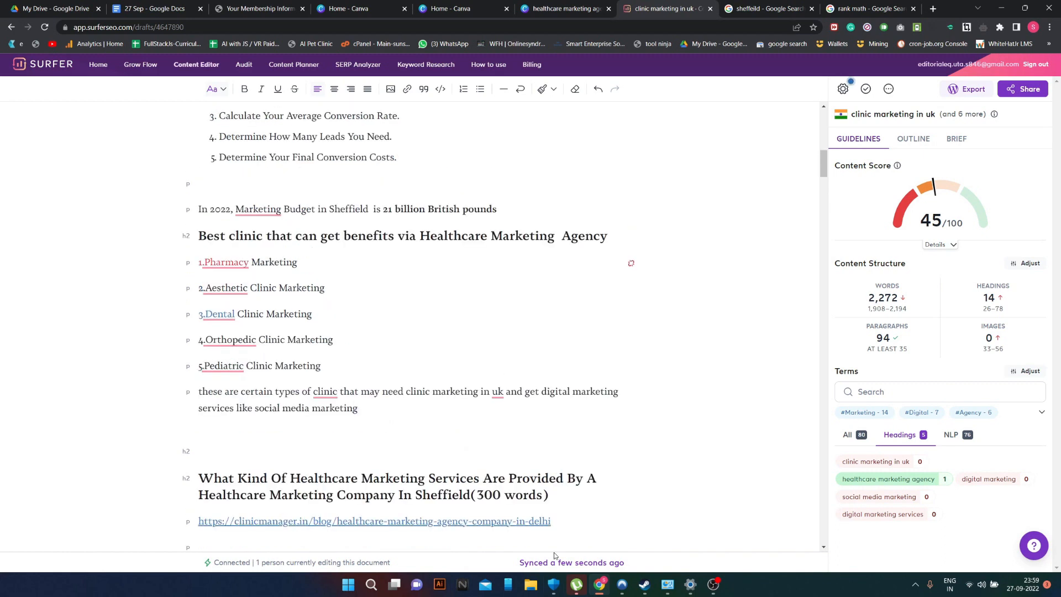
pyautogui.click(497, 392)
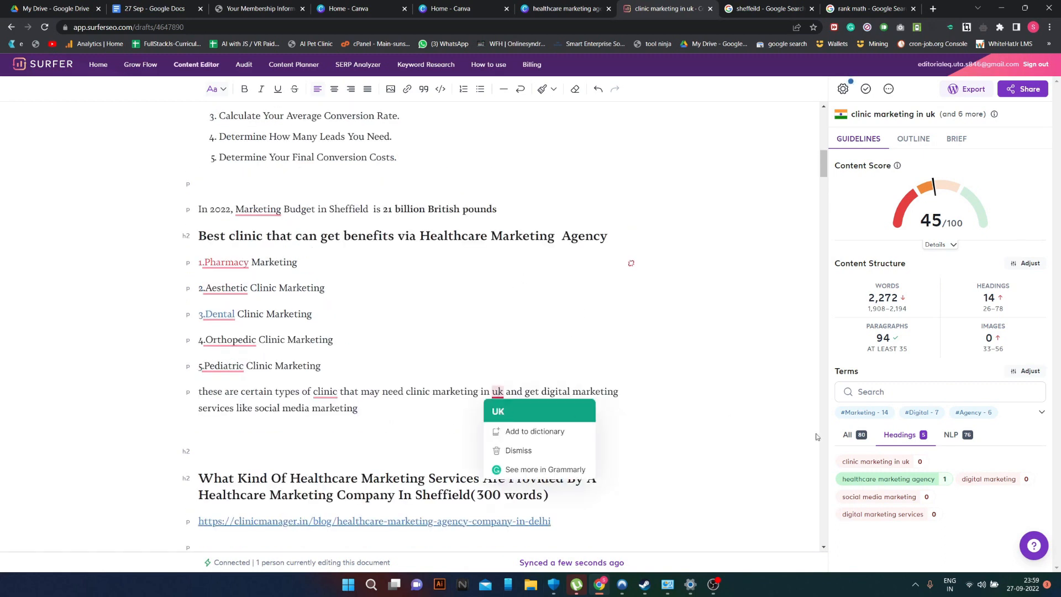
# - Check the usage examples for the term "clinic marketing in uk" and compare the full term list with the heading terms
pyautogui.click(902, 463)
pyautogui.scroll(-3, 976, 470)
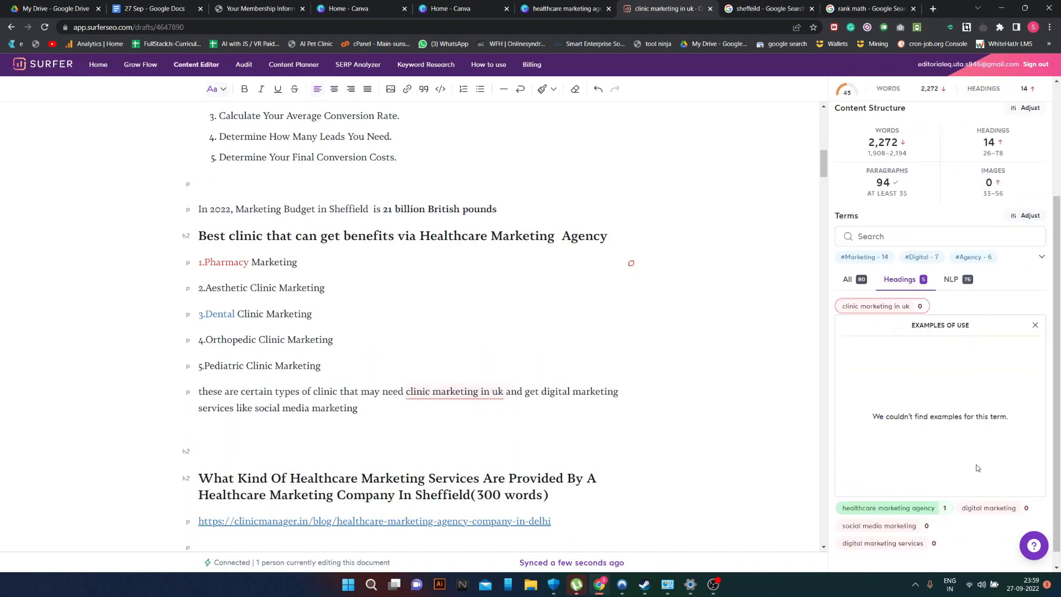
pyautogui.click(1036, 325)
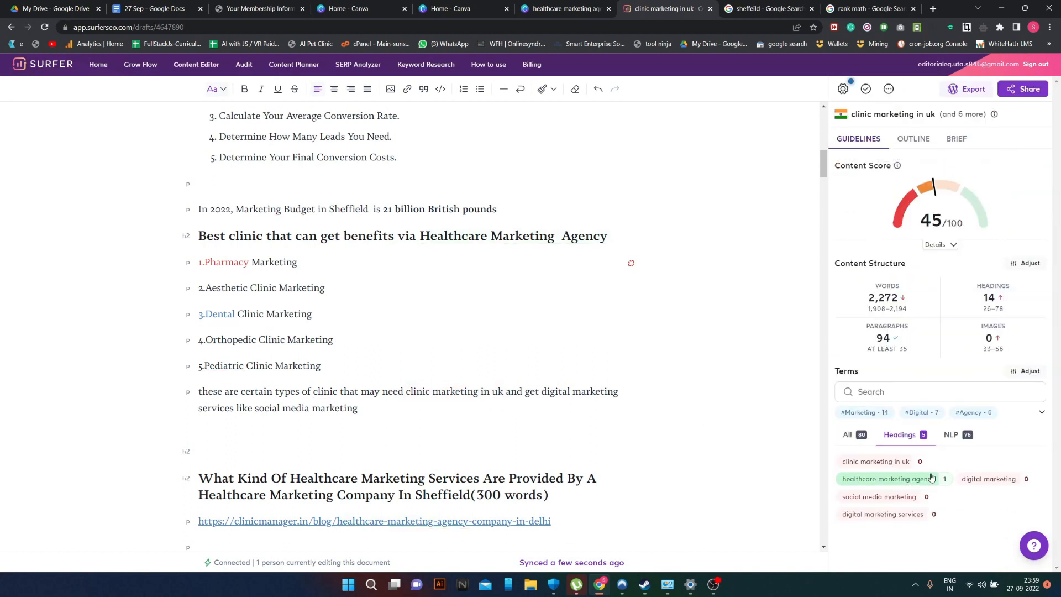
pyautogui.click(849, 436)
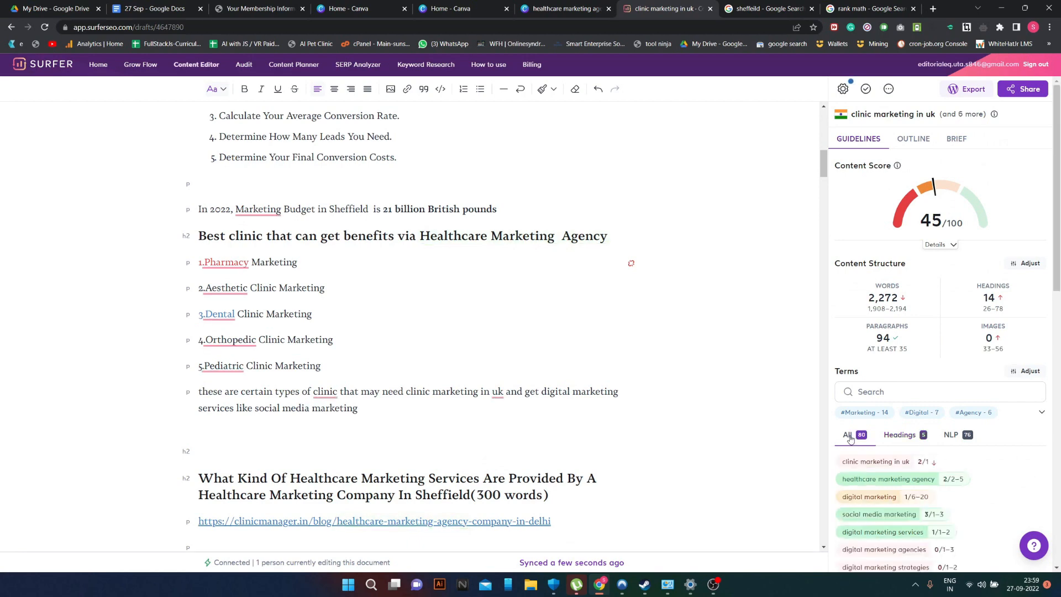
pyautogui.scroll(-2, 929, 510)
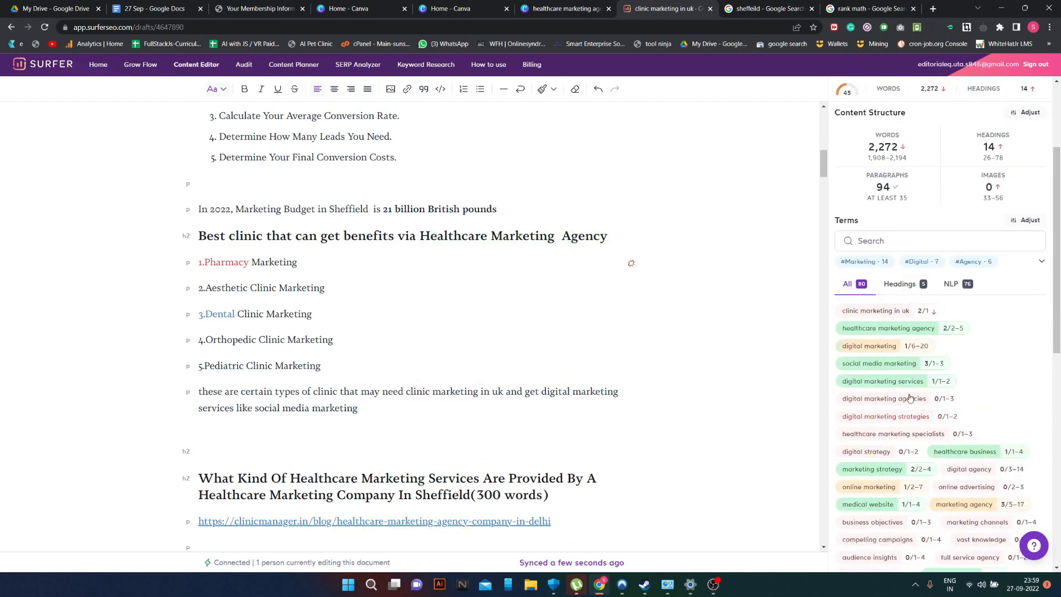
pyautogui.scroll(3, 919, 365)
pyautogui.click(901, 432)
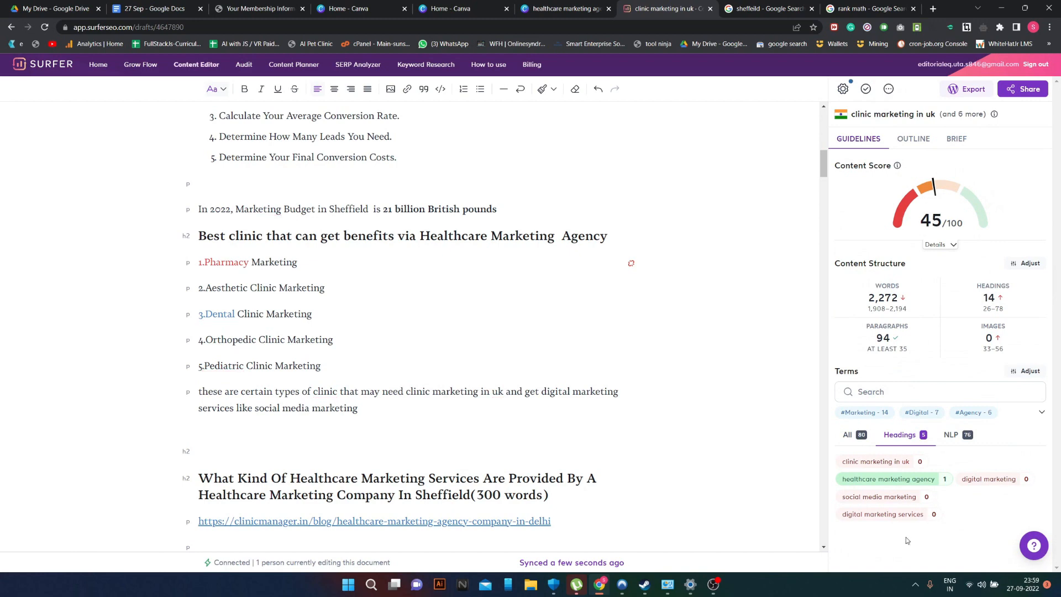
# - Replace "Sheffield(300 words)" with "London" at the end of the "What Kind Of Healthcare Marketing Services Are Provided" heading
pyautogui.scroll(-1, 477, 497)
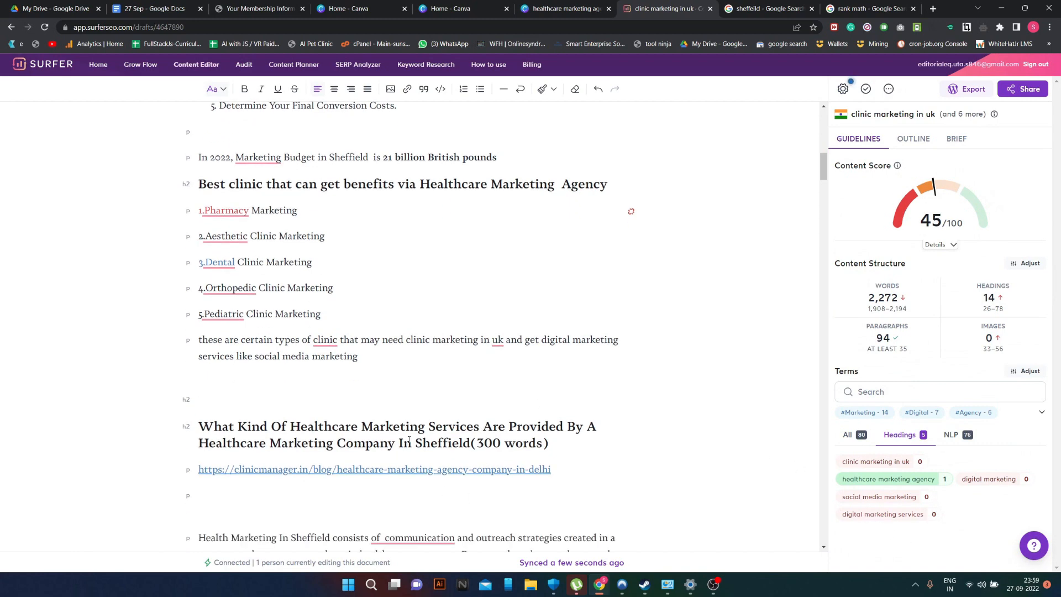
pyautogui.scroll(-2, 409, 441)
pyautogui.scroll(2, 362, 280)
pyautogui.moveTo(547, 443); pyautogui.dragTo(416, 444)
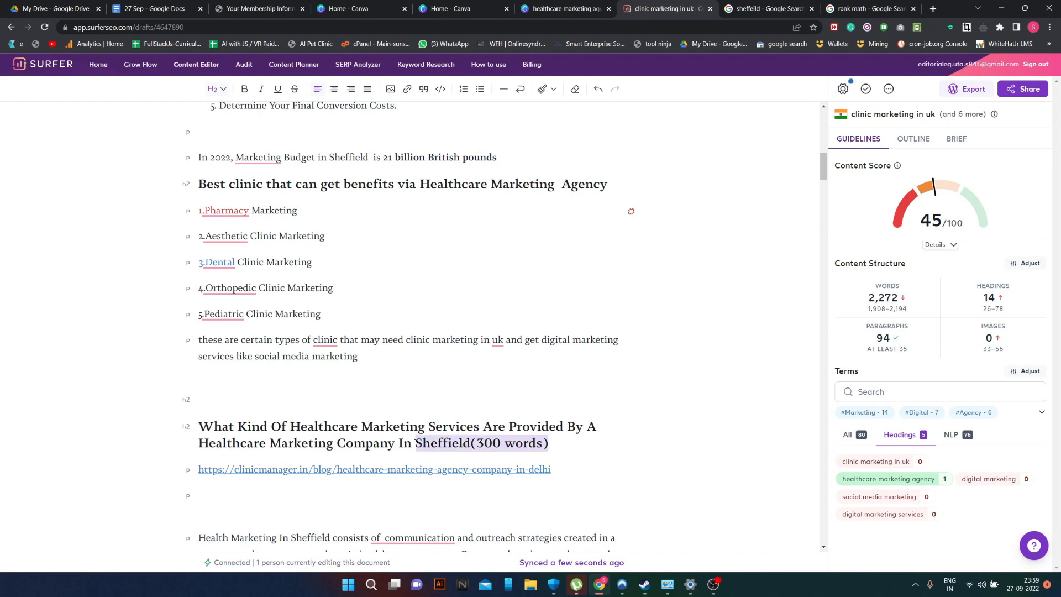
pyautogui.press('BackSpace')
pyautogui.write('London')
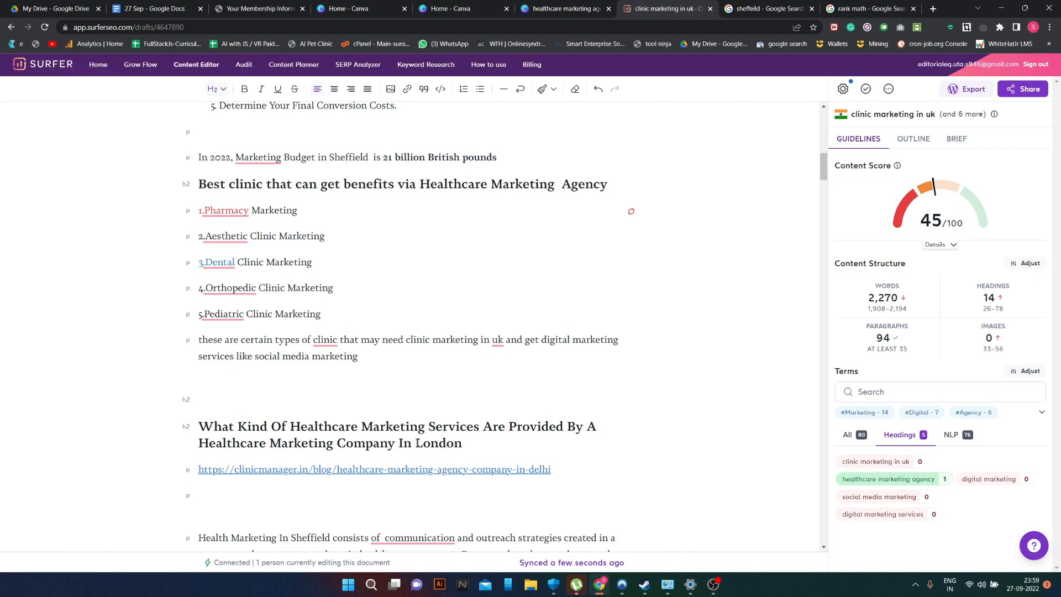
# - Extend the "What Kind Of Healthcare Marketing Services" heading after "London" with "with the help of digital marketing"
pyautogui.write(' with the hea')
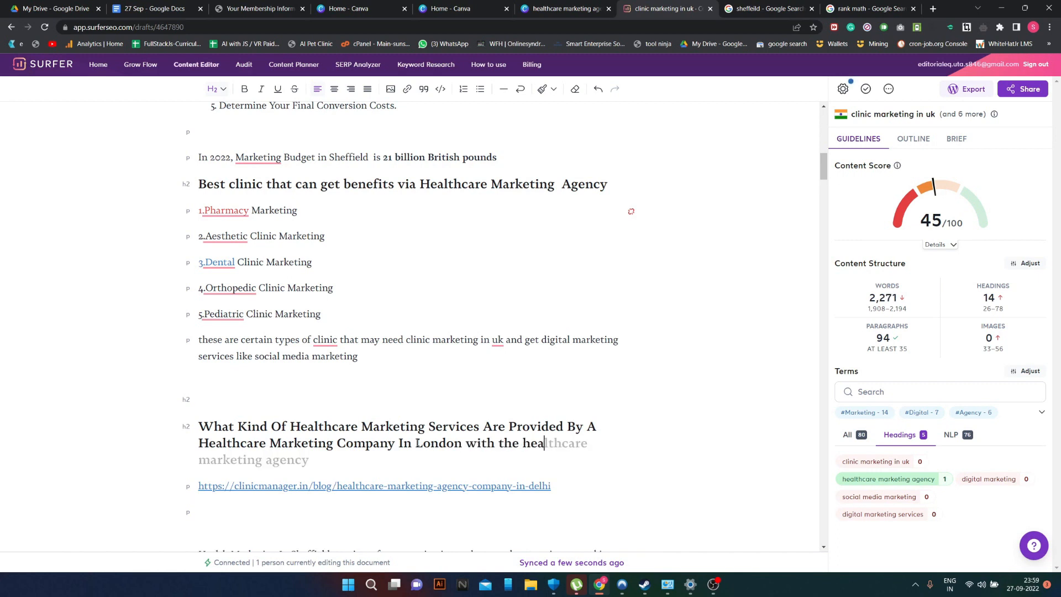
pyautogui.press('BackSpace')
pyautogui.press('BackSpace')
pyautogui.press('BackSpace')
pyautogui.press('BackSpace')
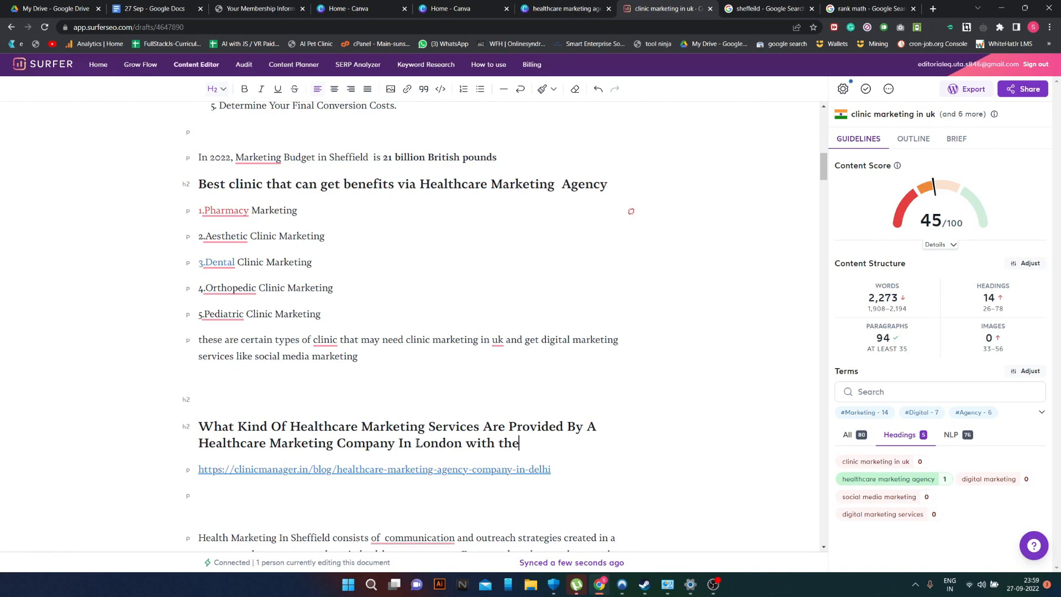
pyautogui.write('help of dii')
pyautogui.press('BackSpace')
pyautogui.write('gital')
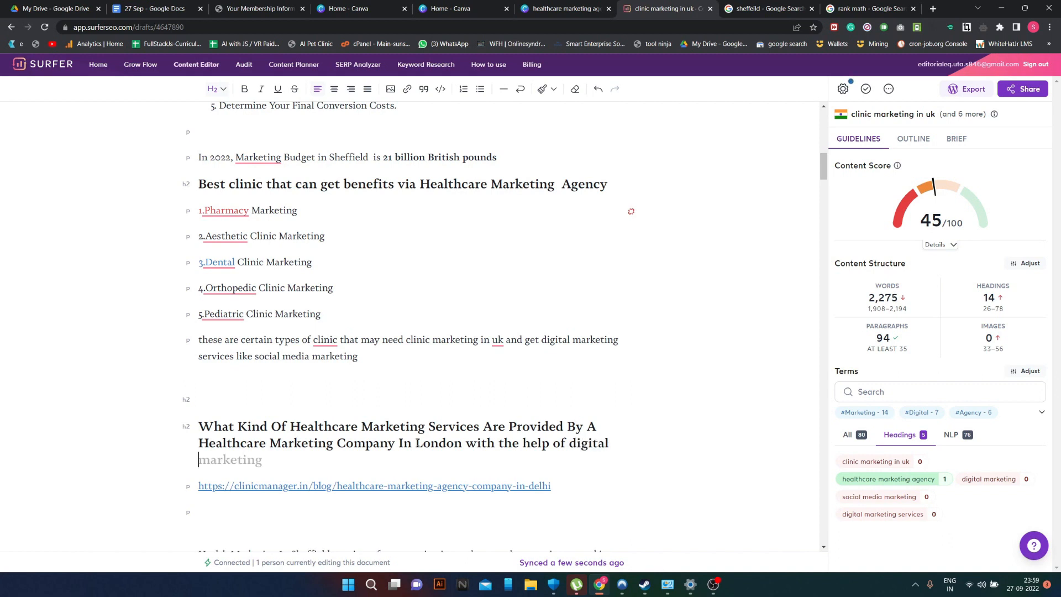
pyautogui.press('Tab')
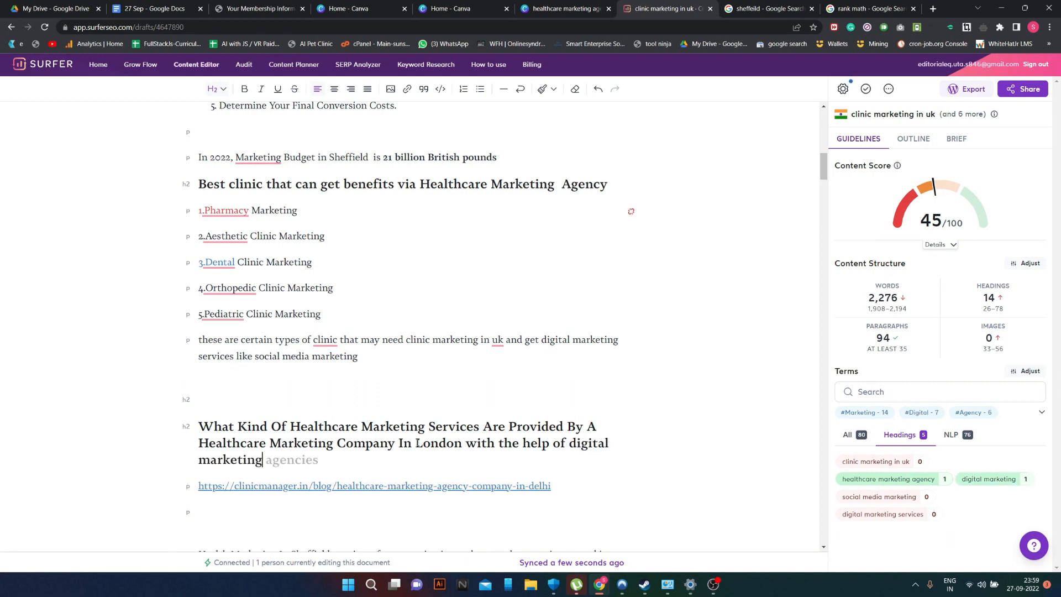
# - Replace the colon after "1. Content Marketing" so that the line reads "1. Content Marketing via social media marketing"
pyautogui.scroll(-10, 276, 422)
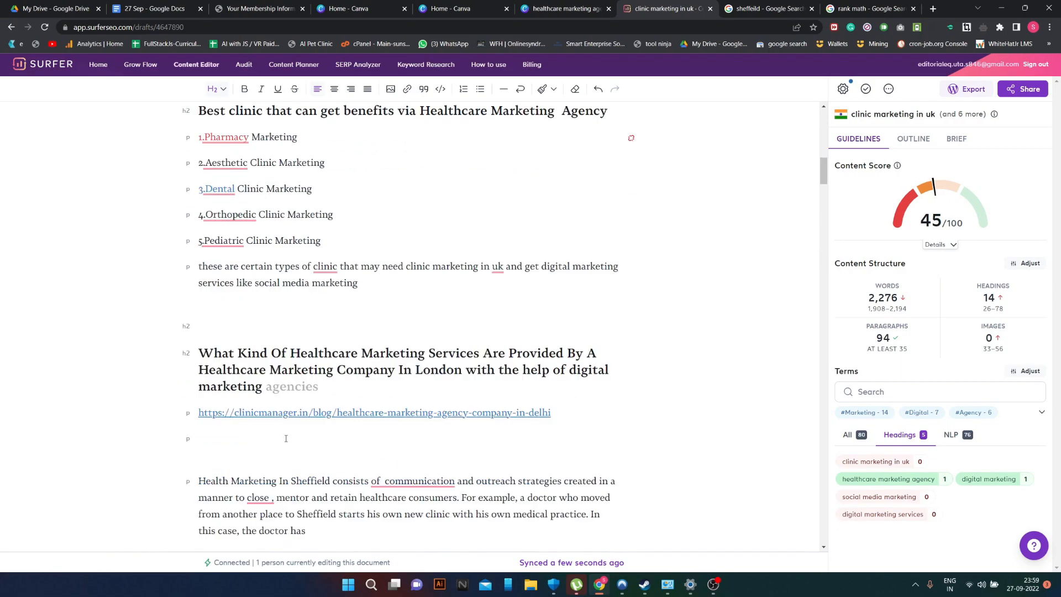
pyautogui.scroll(-10, 307, 442)
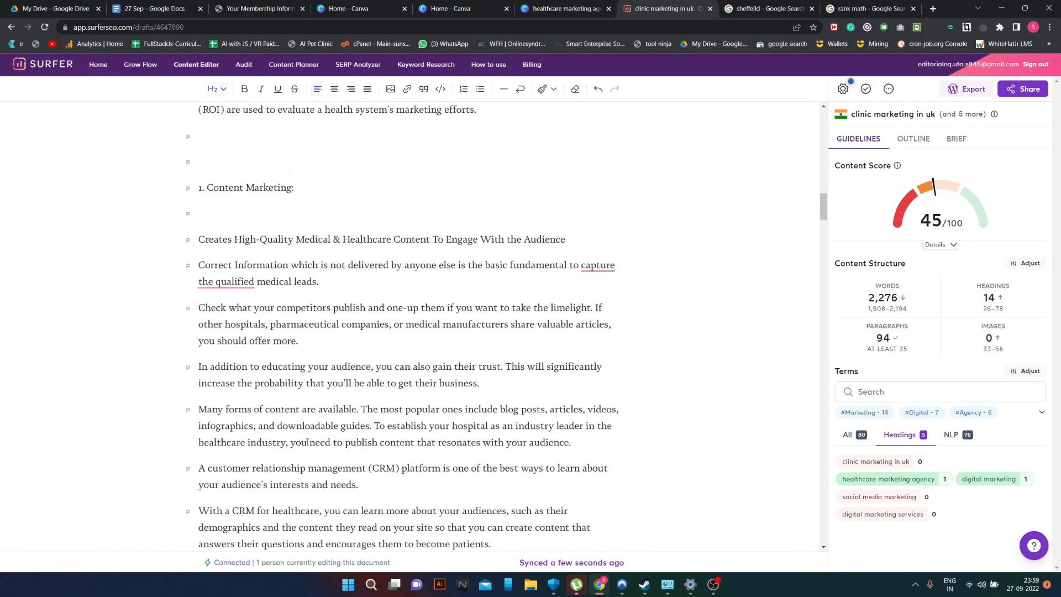
pyautogui.scroll(10, 306, 442)
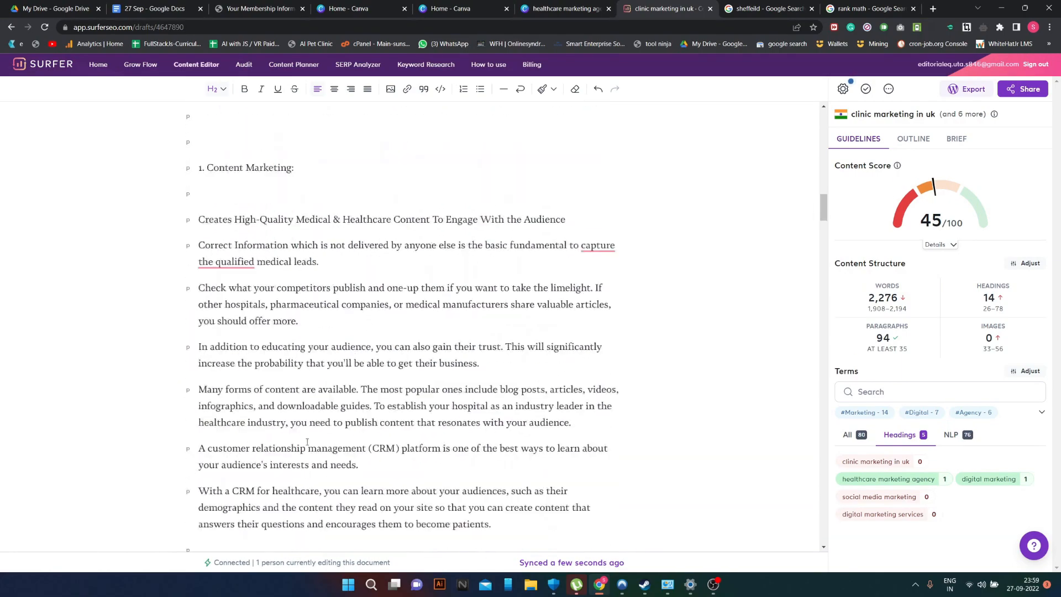
pyautogui.scroll(-2, 300, 499)
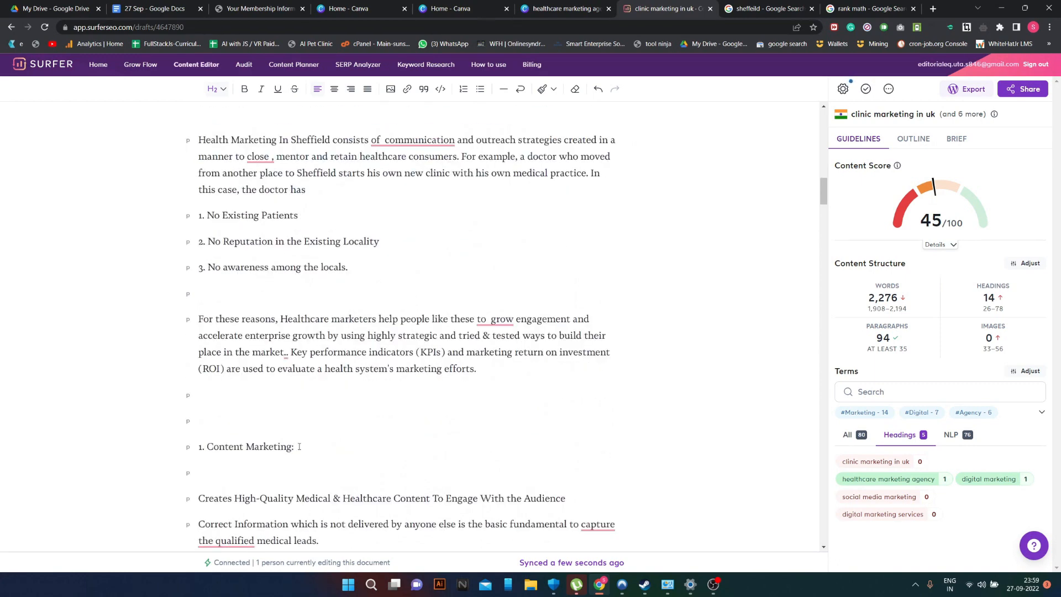
pyautogui.click(356, 444)
pyautogui.press('BackSpace')
pyautogui.write('via social medioa')
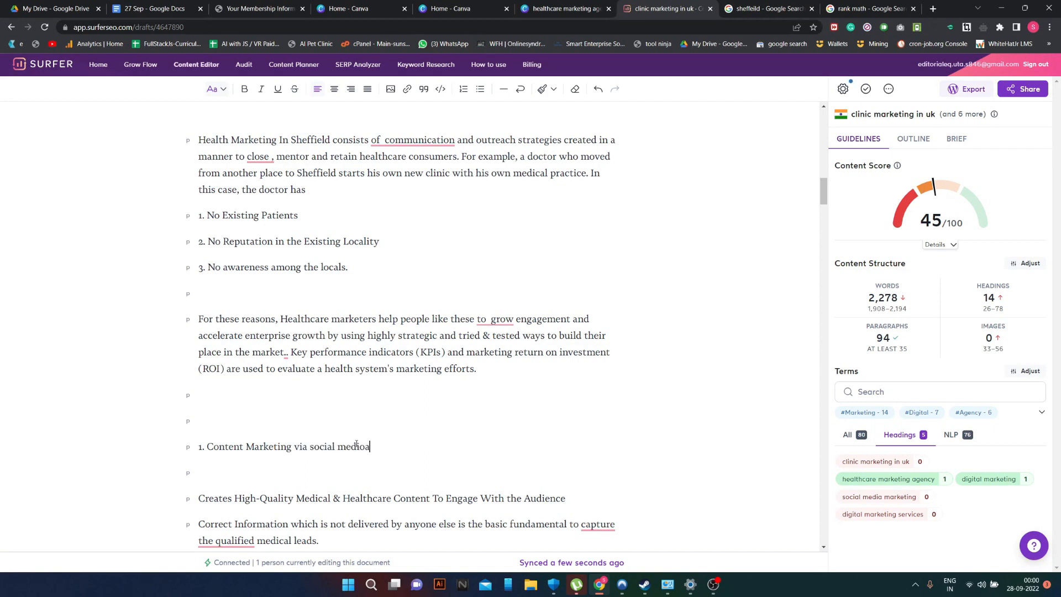
pyautogui.press('BackSpace')
pyautogui.press('BackSpace')
pyautogui.write('a marketing')
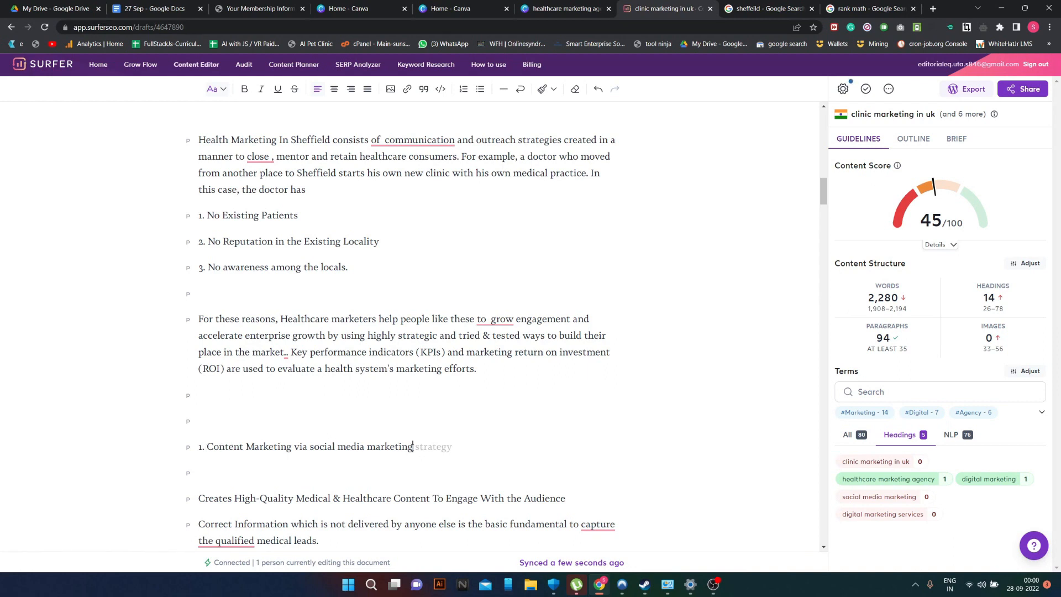
# - Format the "1. Content Marketing via social media marketing" line as an H2 heading
pyautogui.moveTo(413, 446); pyautogui.dragTo(200, 449)
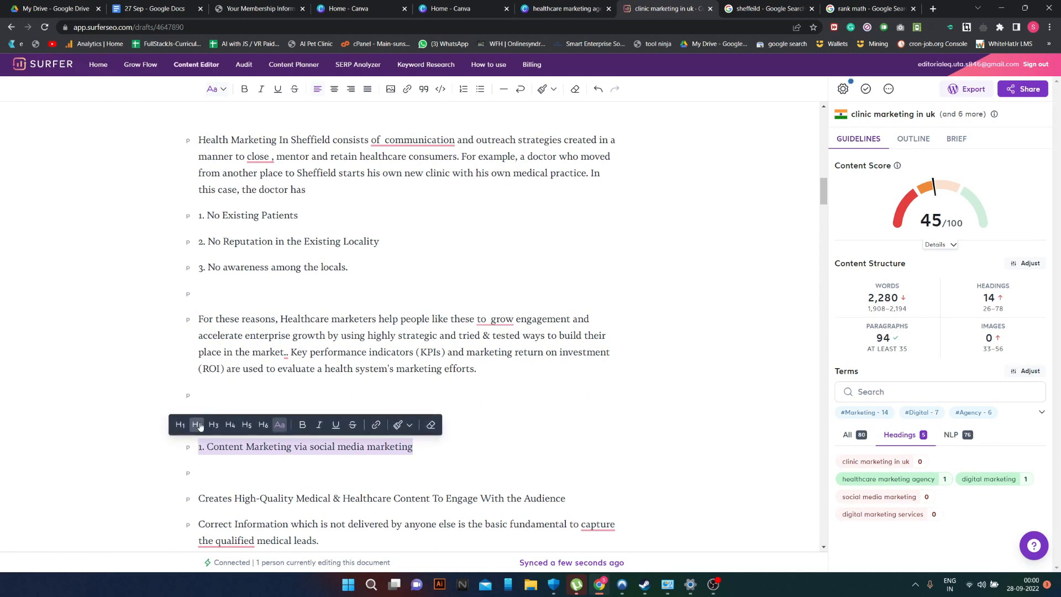
pyautogui.click(197, 425)
pyautogui.click(627, 452)
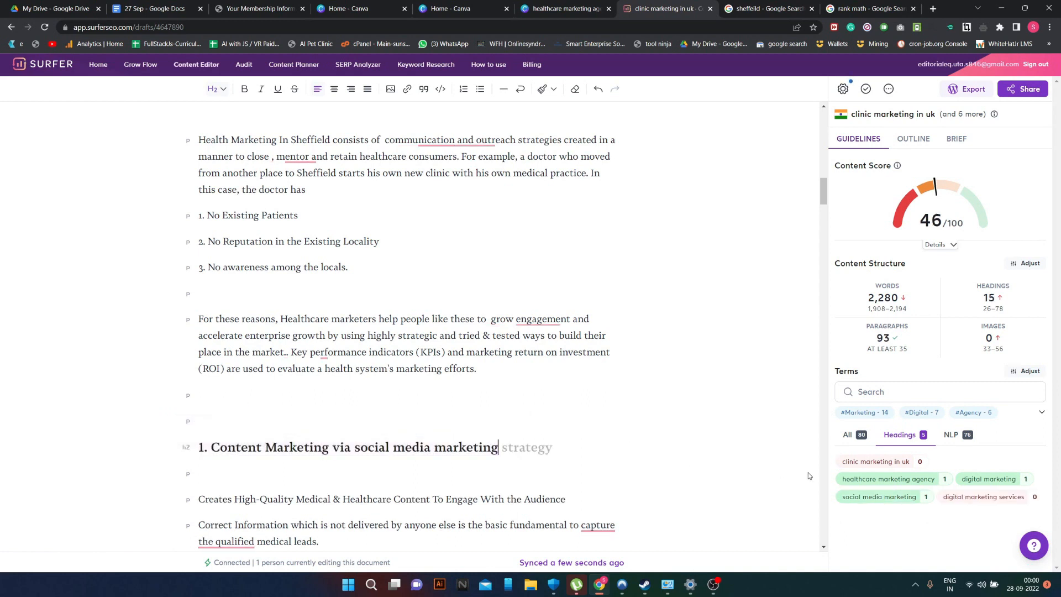
# - Insert "Marketing in Uk" after "Best clinic" in the heading above the numbered clinic types
pyautogui.scroll(-14, 475, 444)
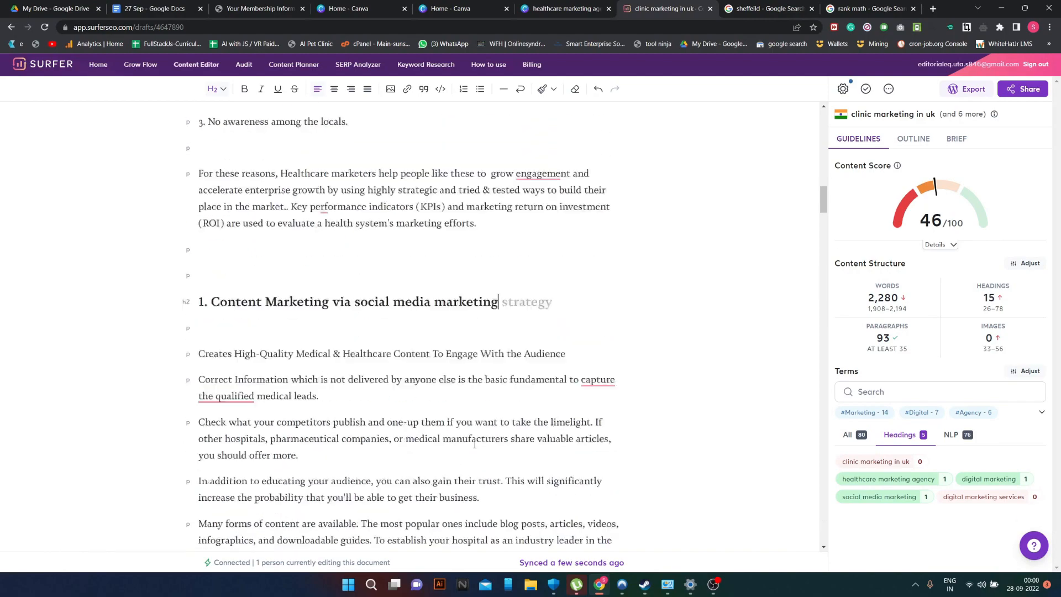
pyautogui.scroll(15, 474, 444)
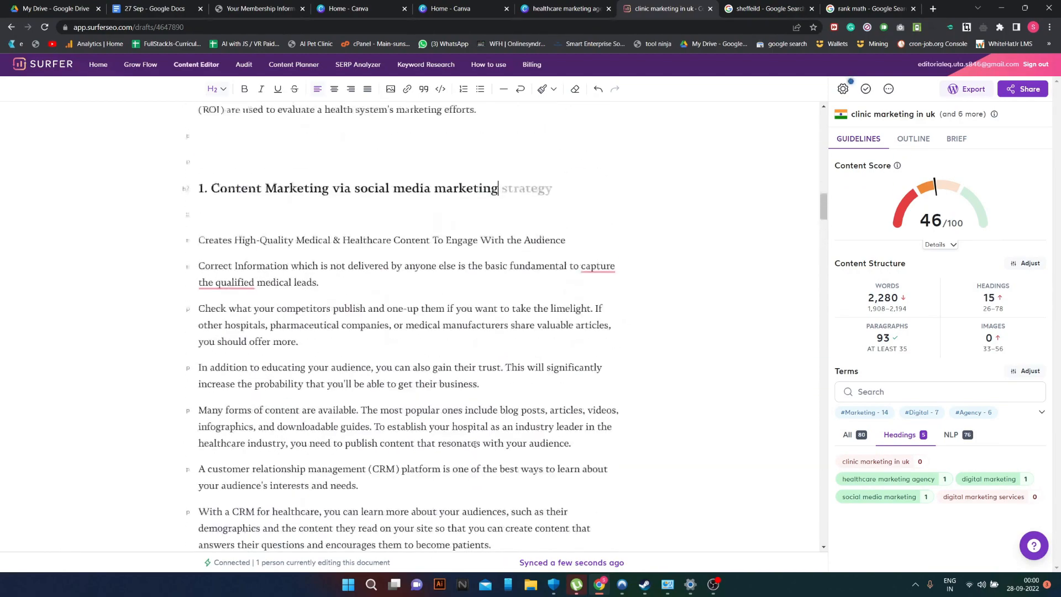
pyautogui.scroll(-1, 461, 450)
pyautogui.scroll(12, 462, 450)
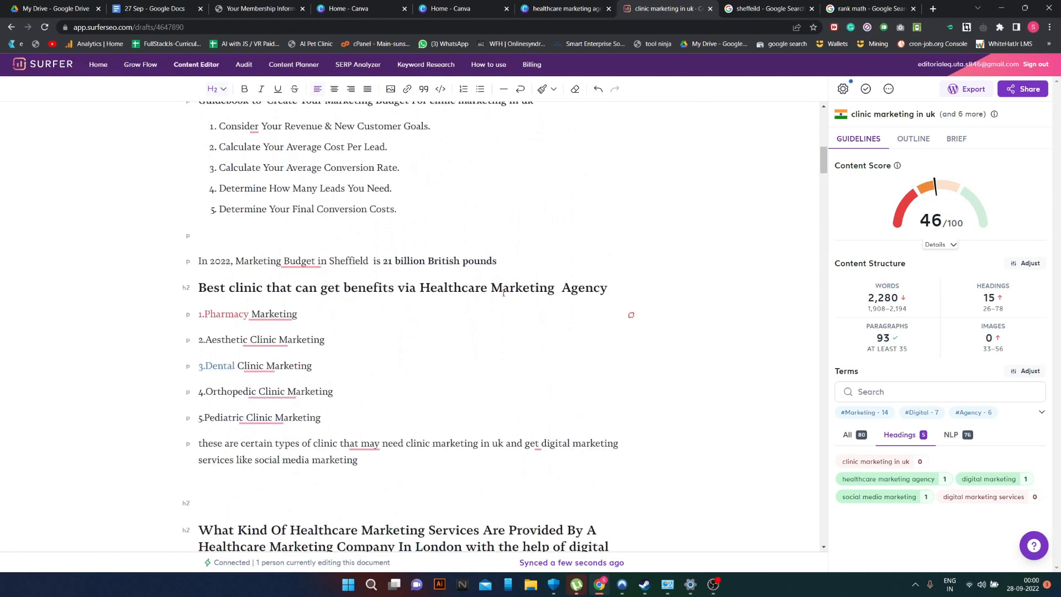
pyautogui.click(267, 288)
pyautogui.write('Mar')
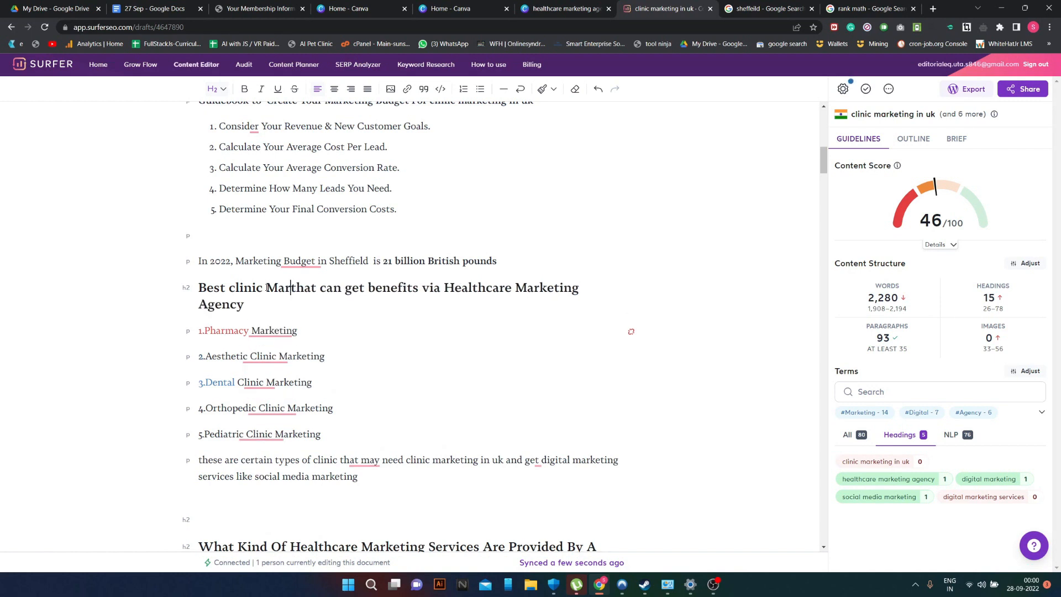
pyautogui.write('keting in ')
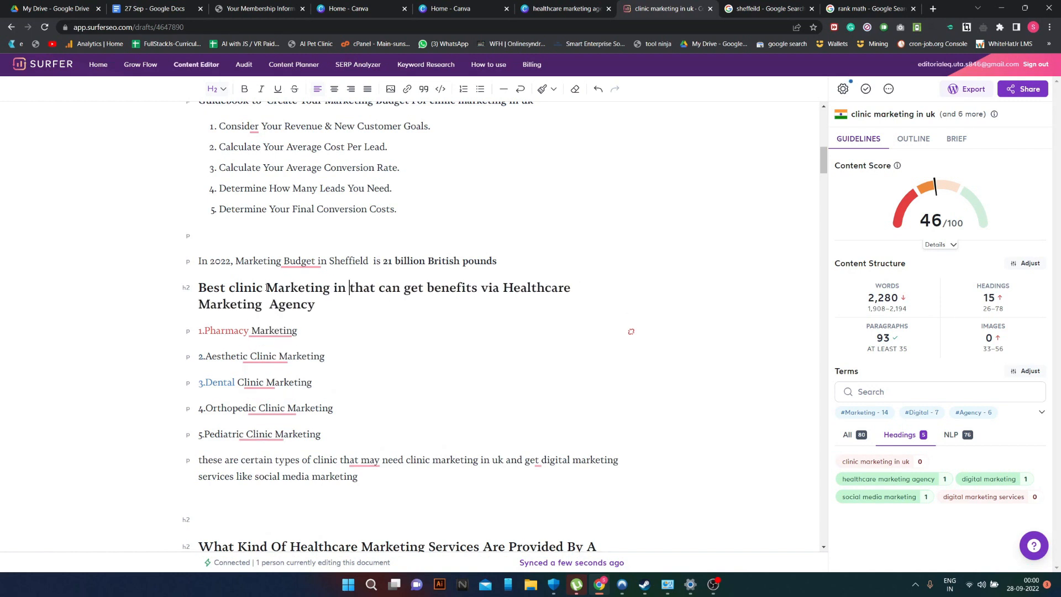
pyautogui.write('Uk')
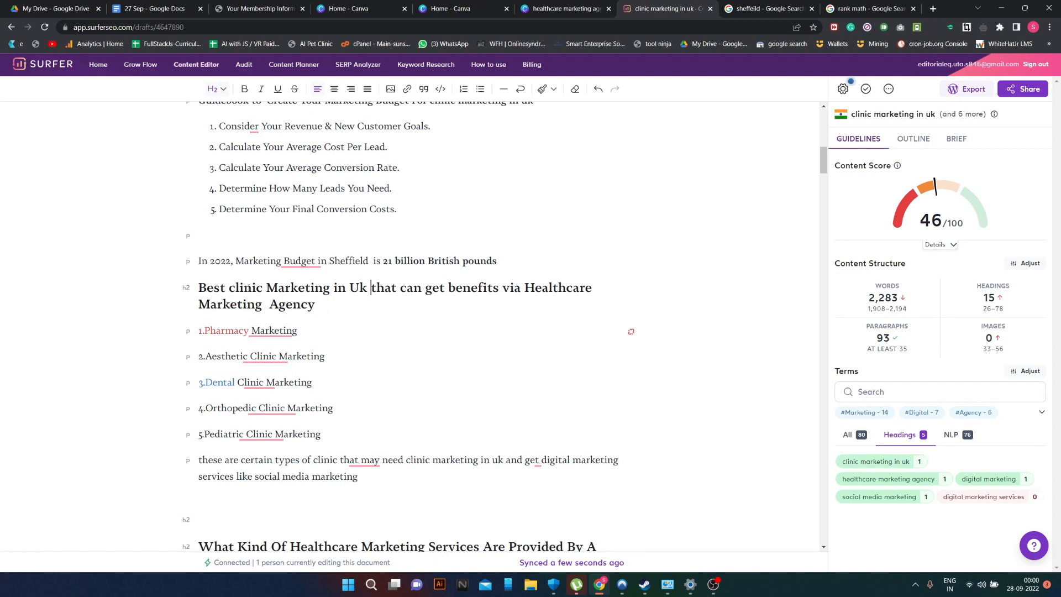
# - Insert "the" between "Marketing" and "Budget" in the "In 2022" sentence and separate it with a space
pyautogui.moveTo(301, 262)
pyautogui.click(315, 283)
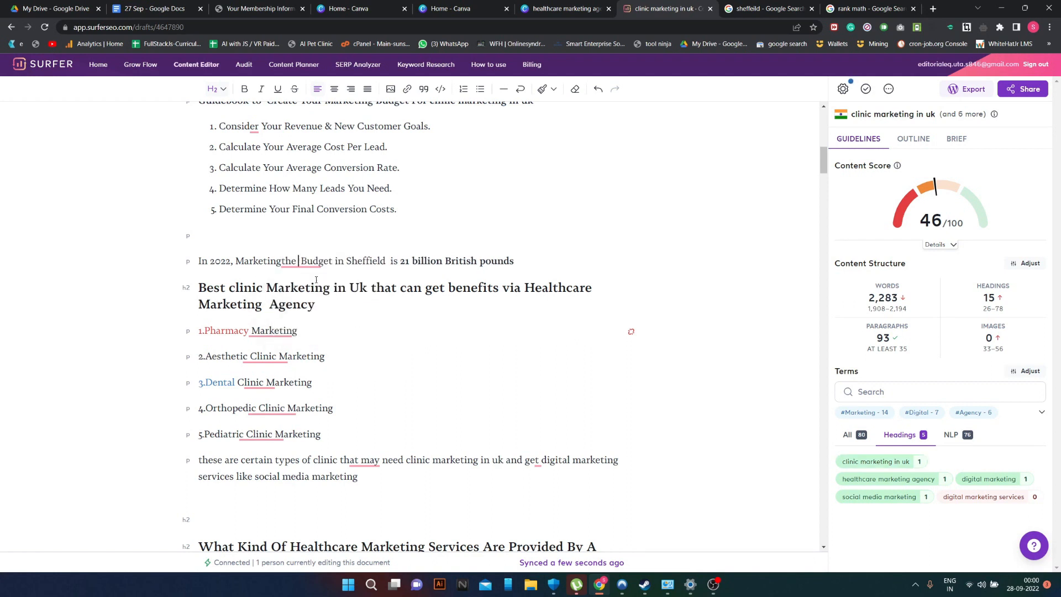
pyautogui.click(283, 262)
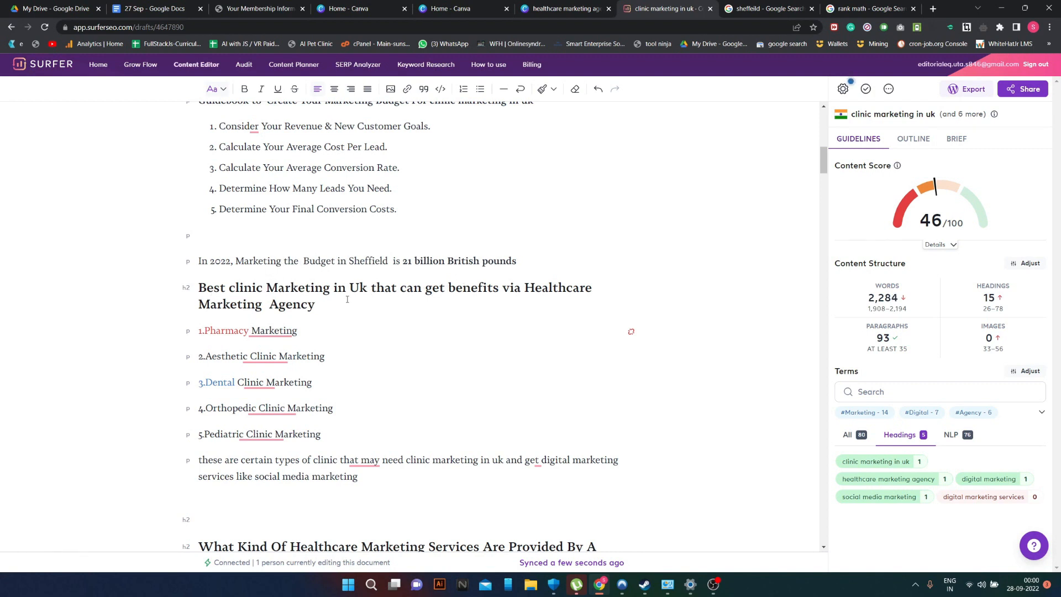
# - Replace "Healthcare Marketing Agency" with "Digital Marketing Services" at the end of the "Best clinic Marketing in Uk" heading
pyautogui.moveTo(316, 304)
pyautogui.mouseDown()
pyautogui.moveTo(270, 305)
pyautogui.moveTo(527, 284)
pyautogui.mouseUp()
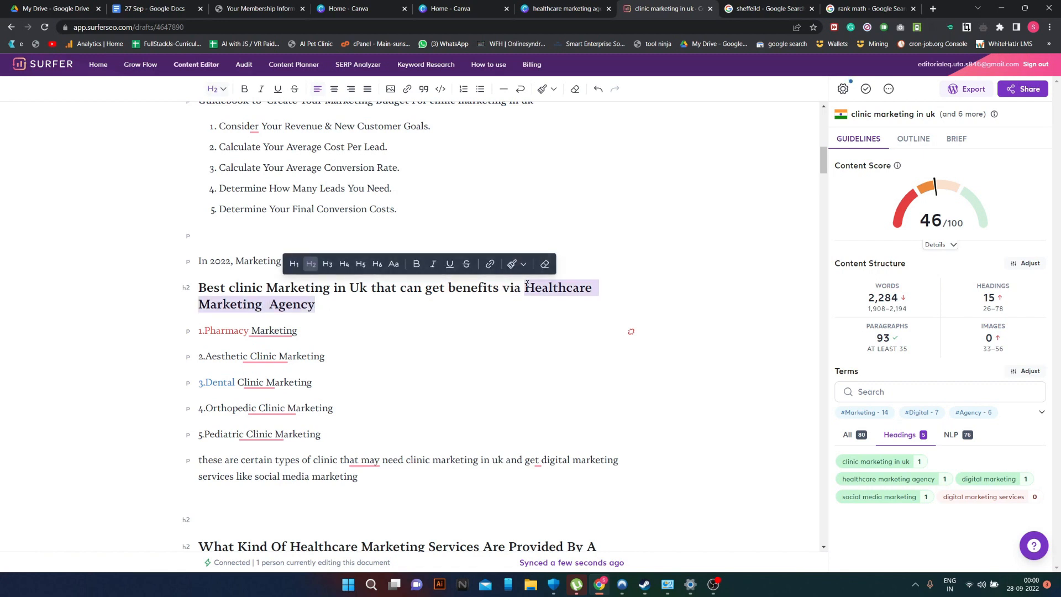
pyautogui.press('BackSpace')
pyautogui.write('Digital')
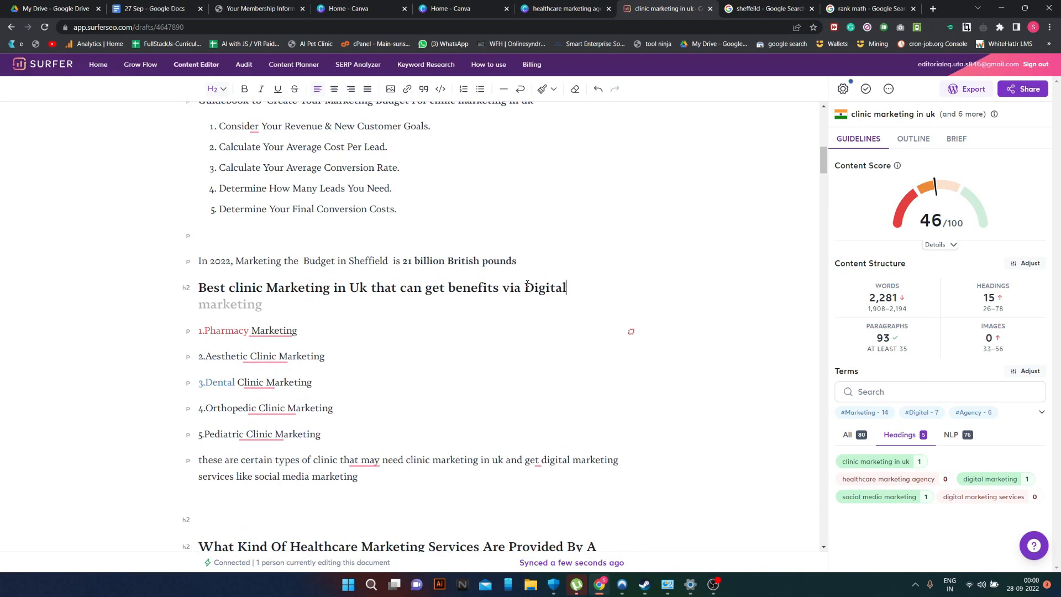
pyautogui.write(' Marketing Services')
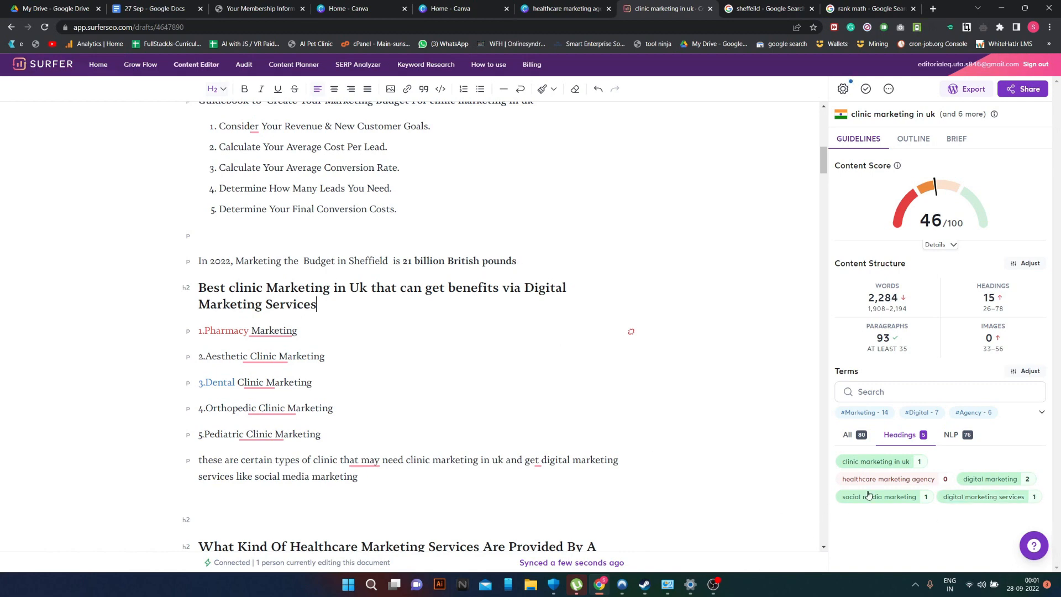
pyautogui.scroll(9, 531, 349)
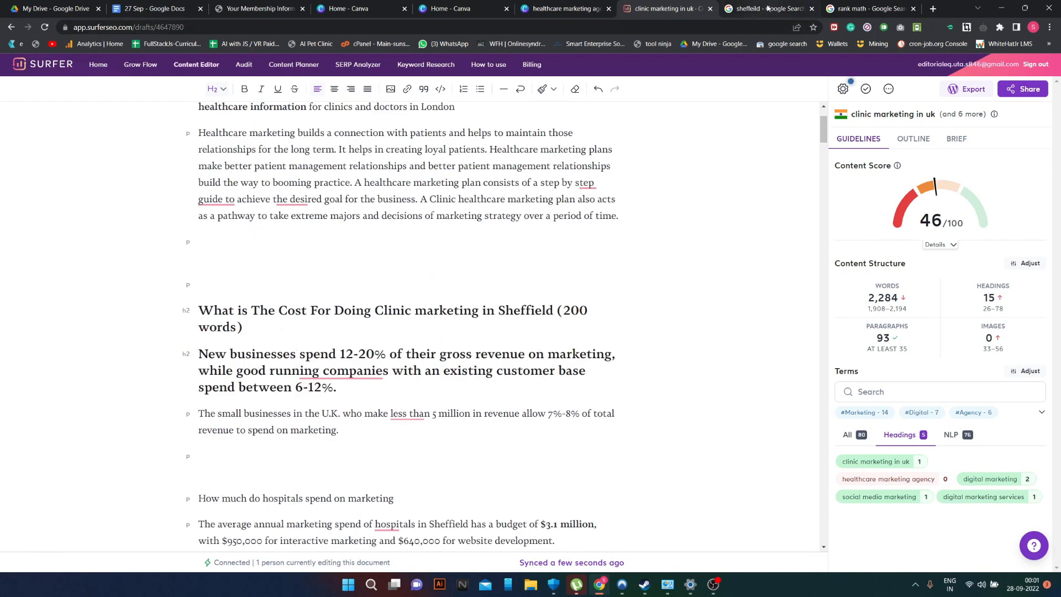
pyautogui.click(933, 9)
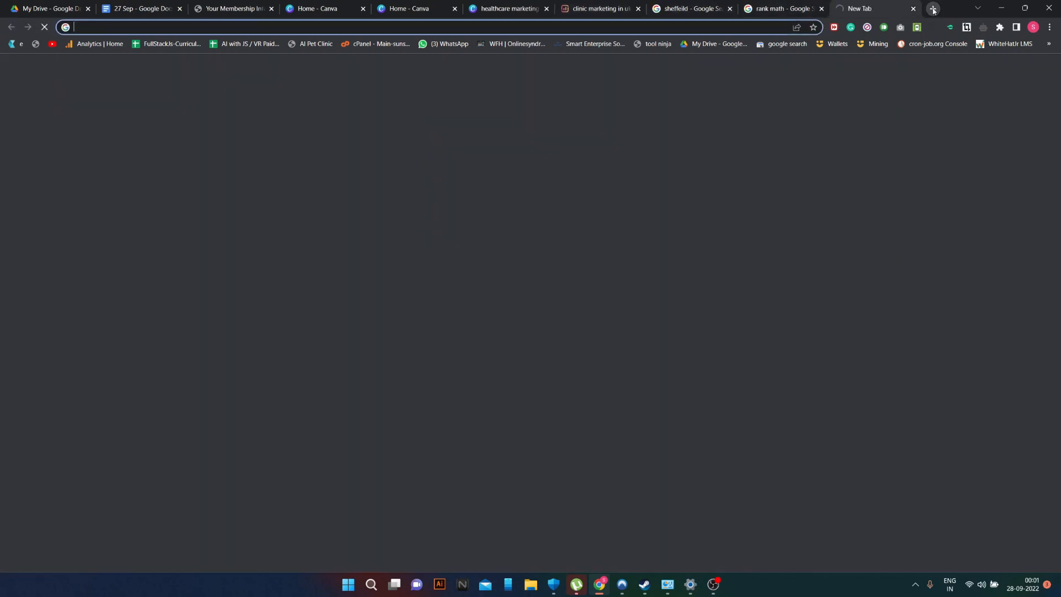
pyautogui.click(608, 8)
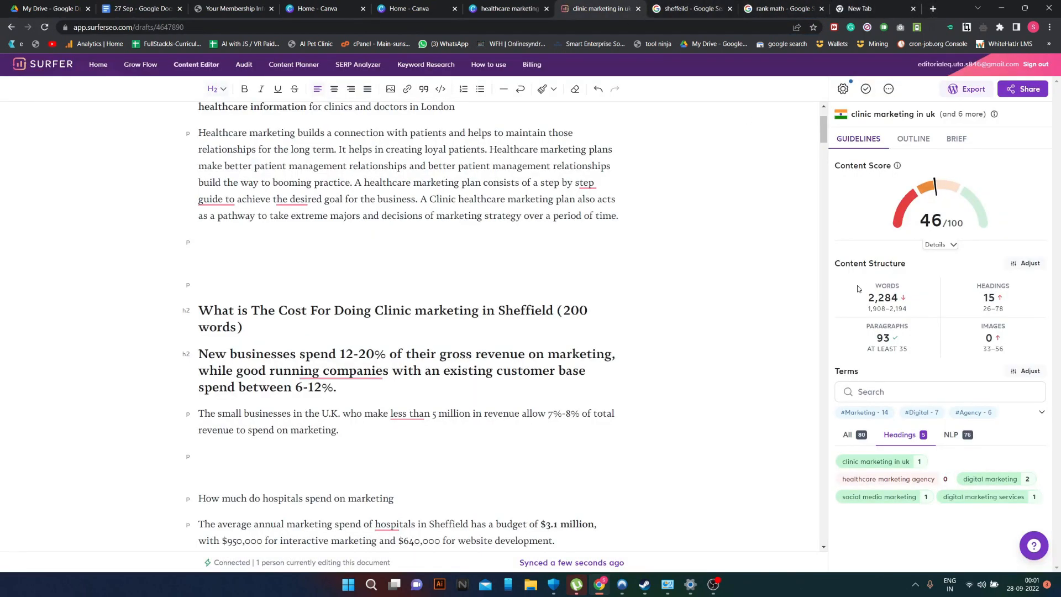
# - Replace "Sheffield (200 words)" with "London" at the end of the heading about the cost of clinic marketing
pyautogui.moveTo(881, 303)
pyautogui.moveTo(243, 328); pyautogui.dragTo(555, 311)
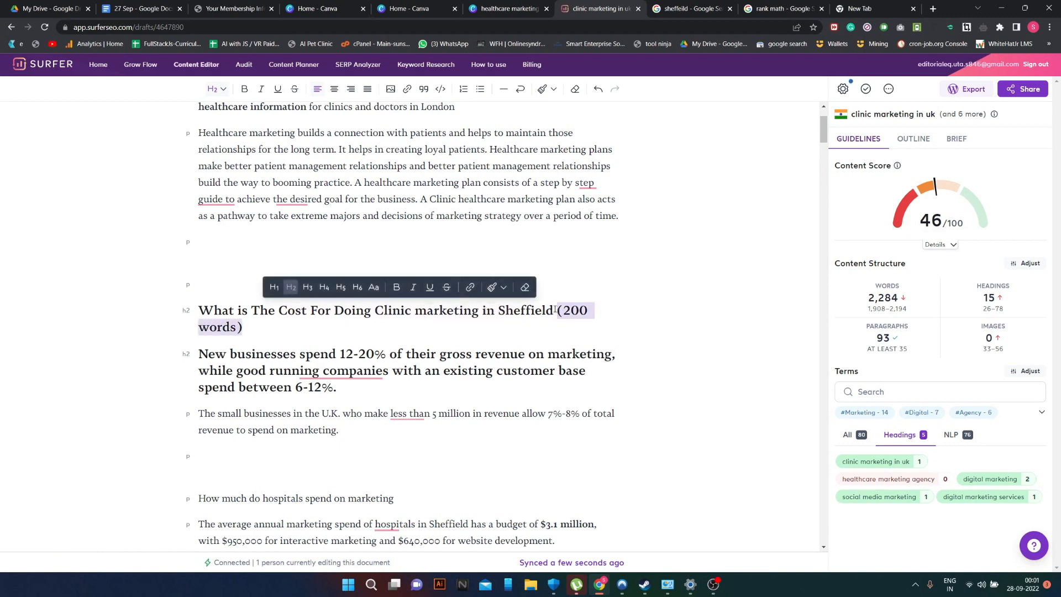
pyautogui.press('BackSpace')
pyautogui.press('BackSpace')
pyautogui.press('BackSpace')
pyautogui.press('BackSpace')
pyautogui.press('BackSpace')
pyautogui.press('BackSpace')
pyautogui.press('BackSpace')
pyautogui.press('BackSpace')
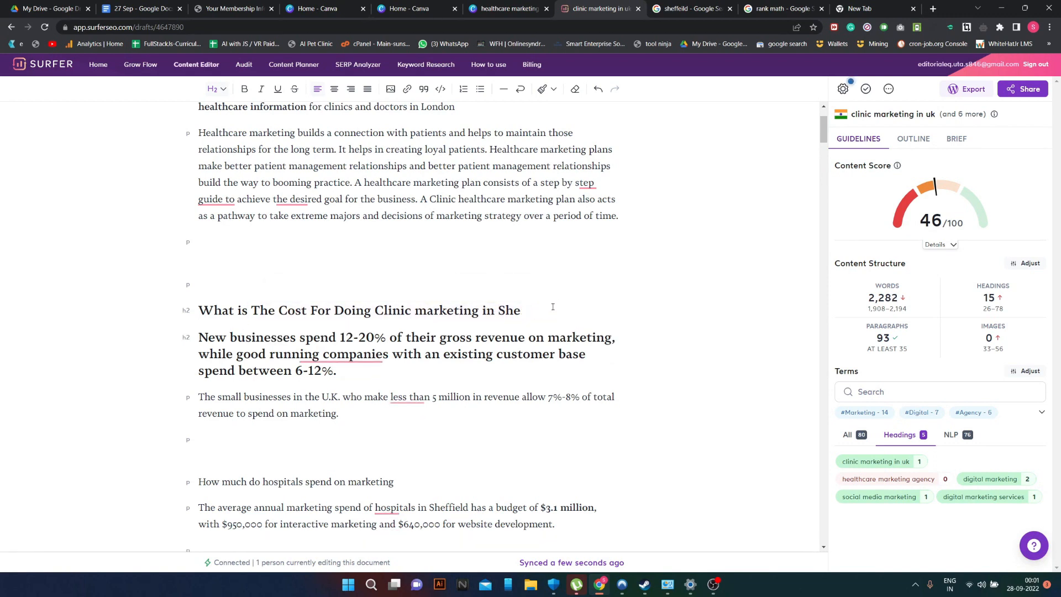
pyautogui.press('BackSpace')
pyautogui.press('BackSpace')
pyautogui.write('London')
# - Capitalise "Marketing" in the "What is The Cost For Doing Clinic" heading
pyautogui.click(427, 311)
pyautogui.press('BackSpace')
pyautogui.write('M')
# - Change the "New businesses spend 12-20%" heading to normal paragraph text
pyautogui.moveTo(333, 375); pyautogui.dragTo(199, 337)
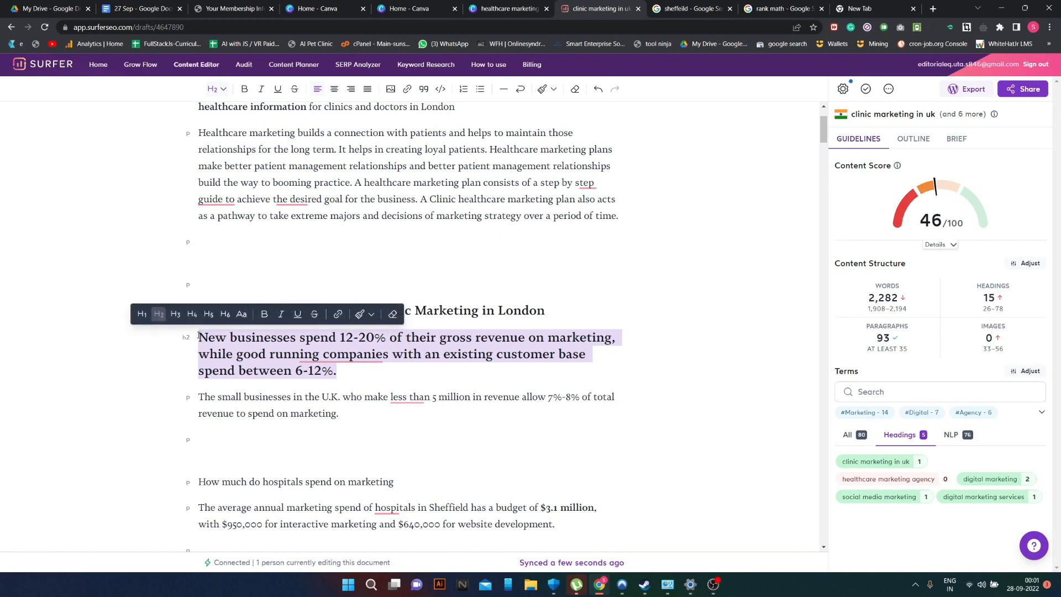
pyautogui.click(241, 318)
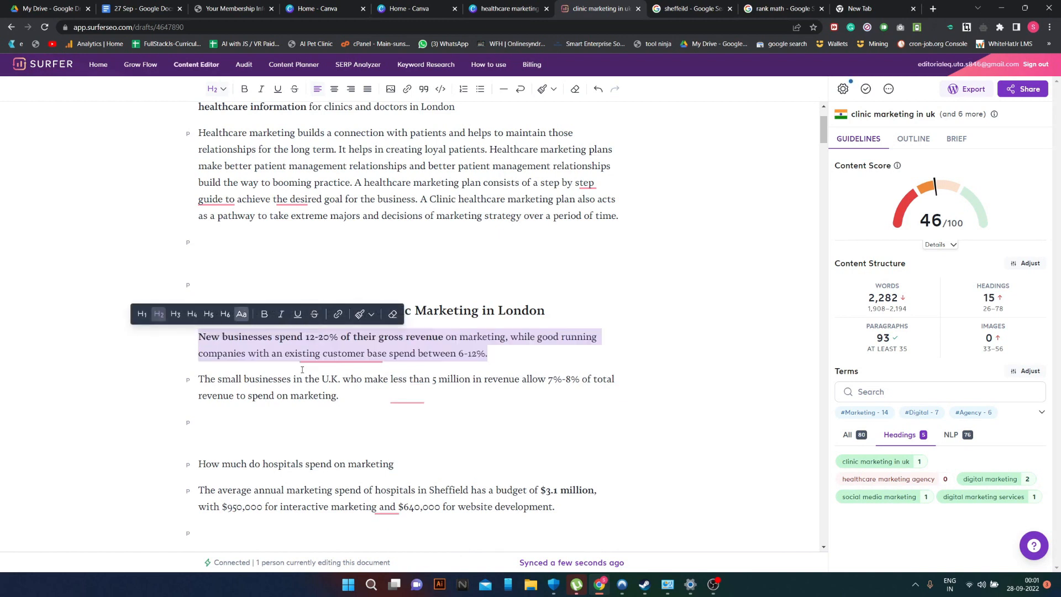
pyautogui.click(364, 367)
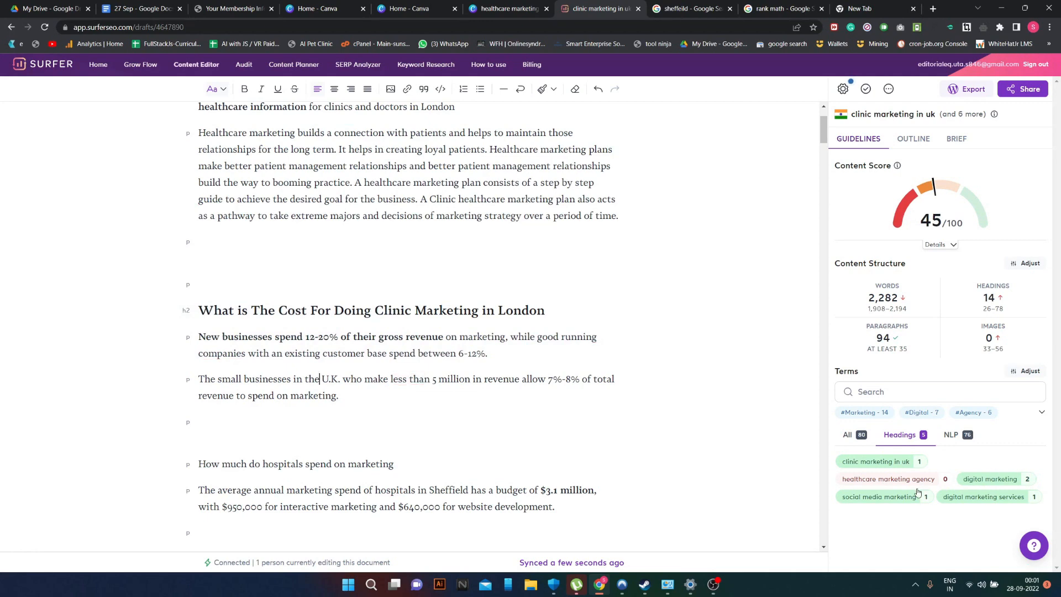
# - Clear the "Guidebook to Create Your Marketing Budget For clinic marketing in uk" line above the five-point list
pyautogui.scroll(2, 508, 332)
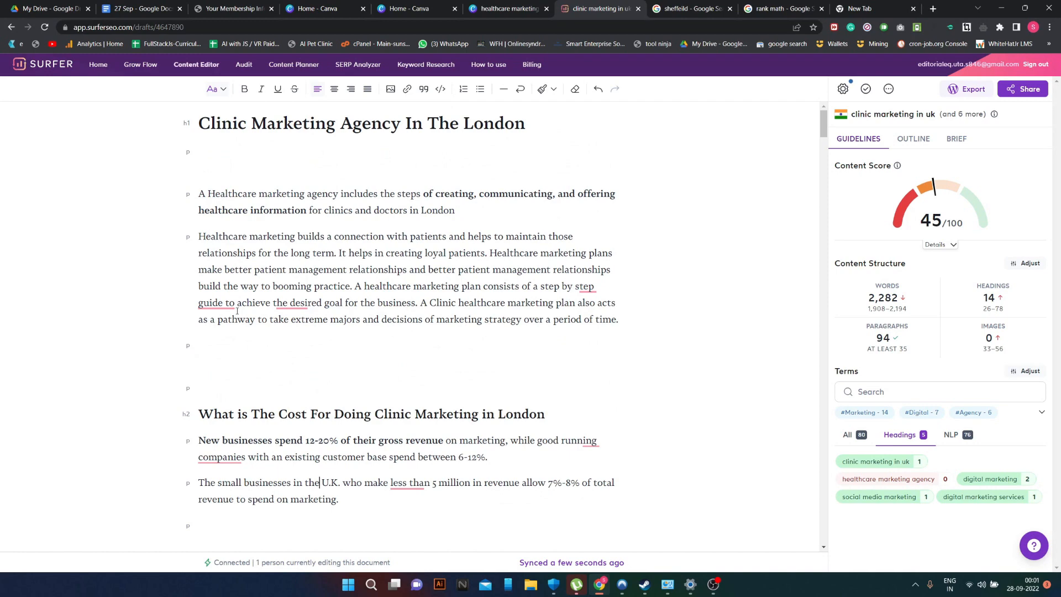
pyautogui.scroll(-10, 238, 311)
pyautogui.scroll(3, 251, 305)
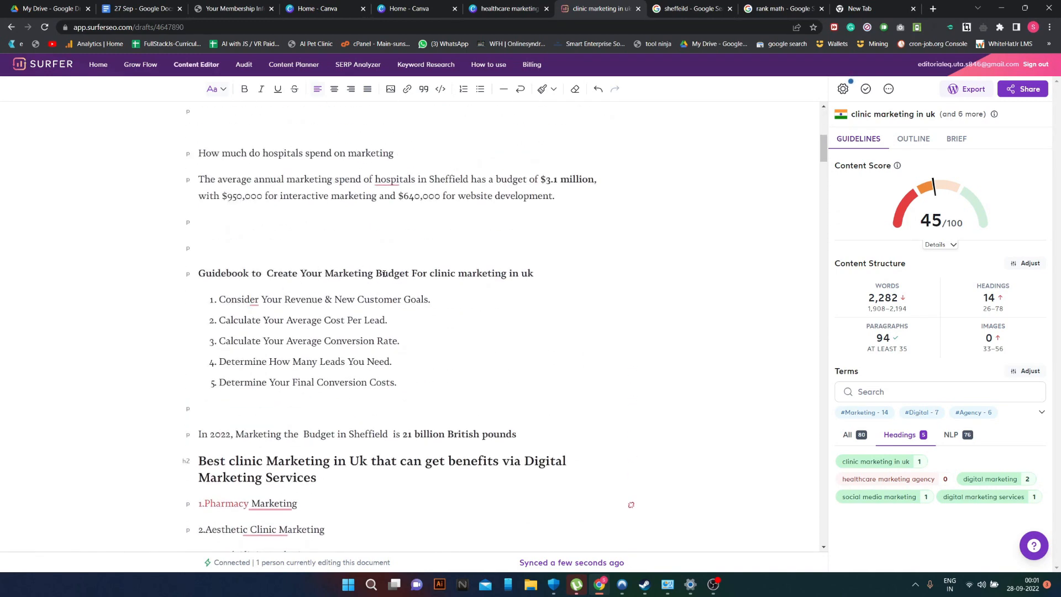
pyautogui.scroll(-3, 361, 277)
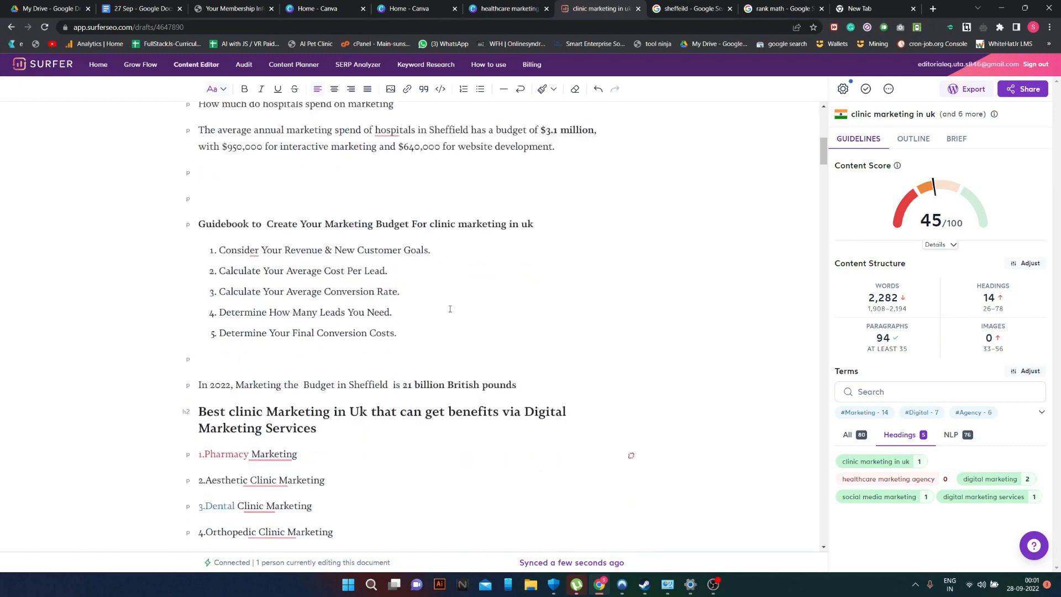
pyautogui.scroll(4, 529, 330)
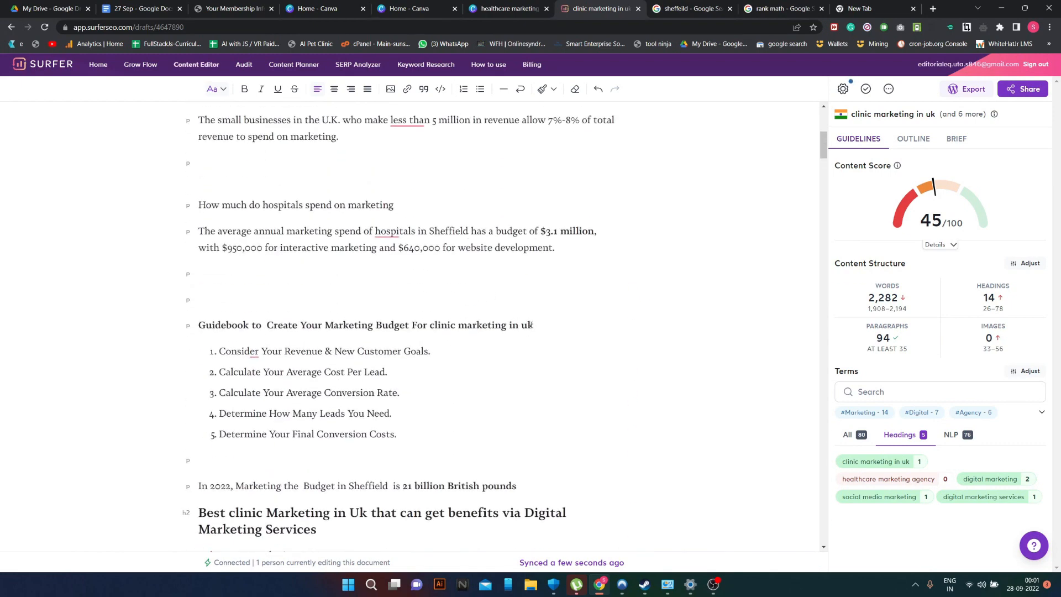
pyautogui.moveTo(534, 325); pyautogui.dragTo(199, 326)
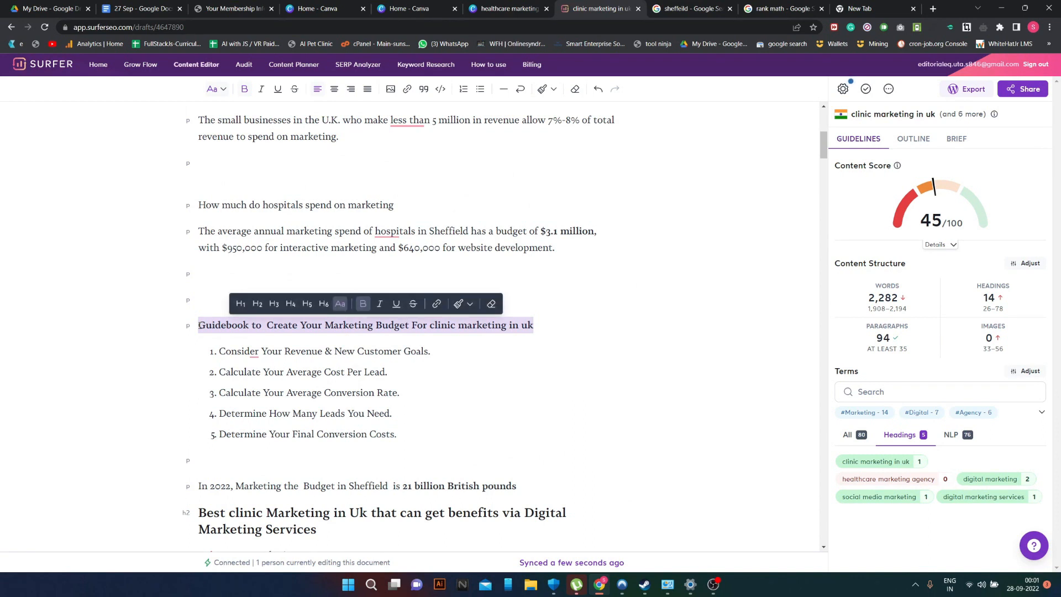
pyautogui.write('Use ')
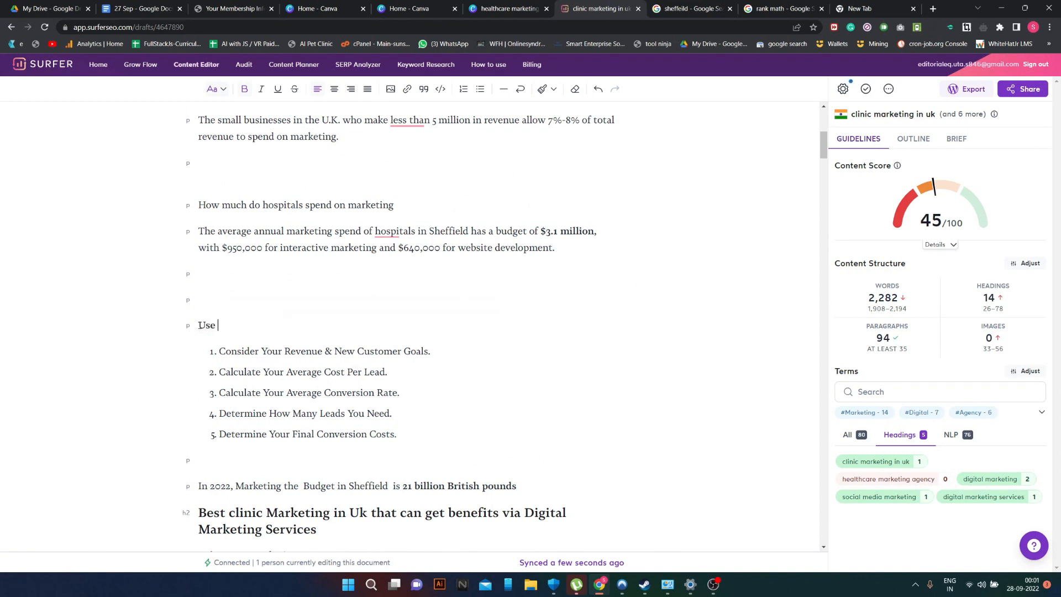
pyautogui.write('These Poi')
pyautogui.press('BackSpace')
pyautogui.press('BackSpace')
pyautogui.press('BackSpace')
pyautogui.press('BackSpace')
pyautogui.press('BackSpace')
pyautogui.press('BackSpace')
pyautogui.press('BackSpace')
pyautogui.press('BackSpace')
pyautogui.press('BackSpace')
pyautogui.press('BackSpace')
pyautogui.press('BackSpace')
pyautogui.press('BackSpace')
pyautogui.press('BackSpace')
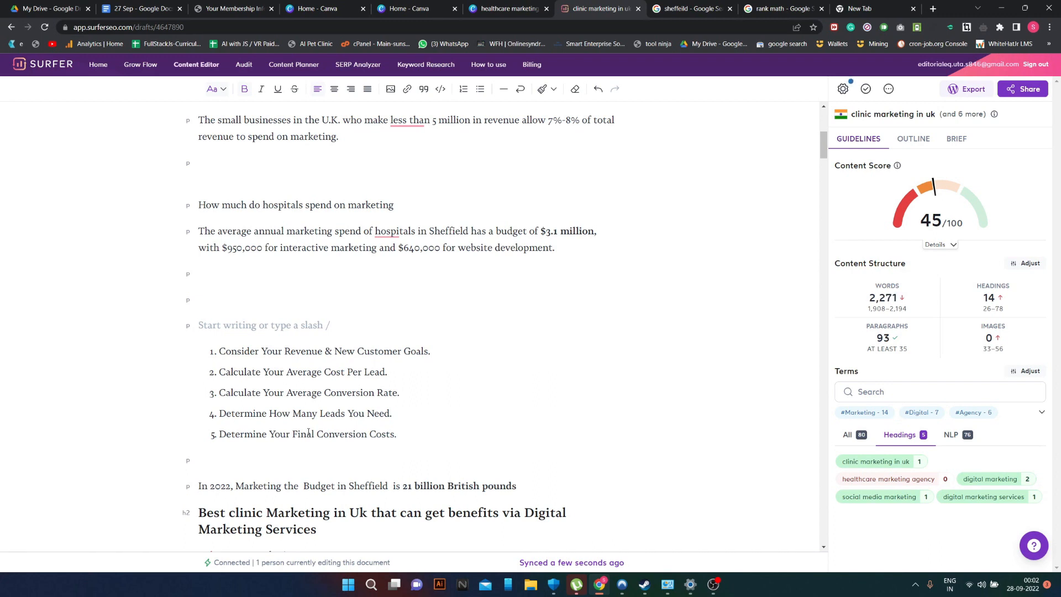
# - Write "Things To Be Taken Care While Taking Any Services From A Healthcare Marketing Agency" on the empty line above the five-point list
pyautogui.write('Things ')
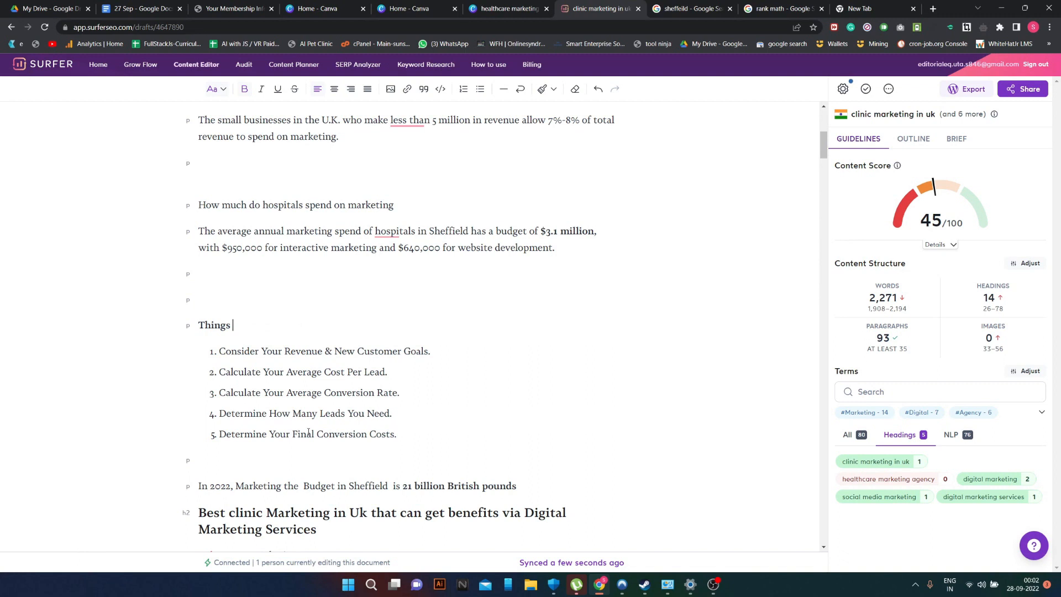
pyautogui.write('To Be Taken Care While ')
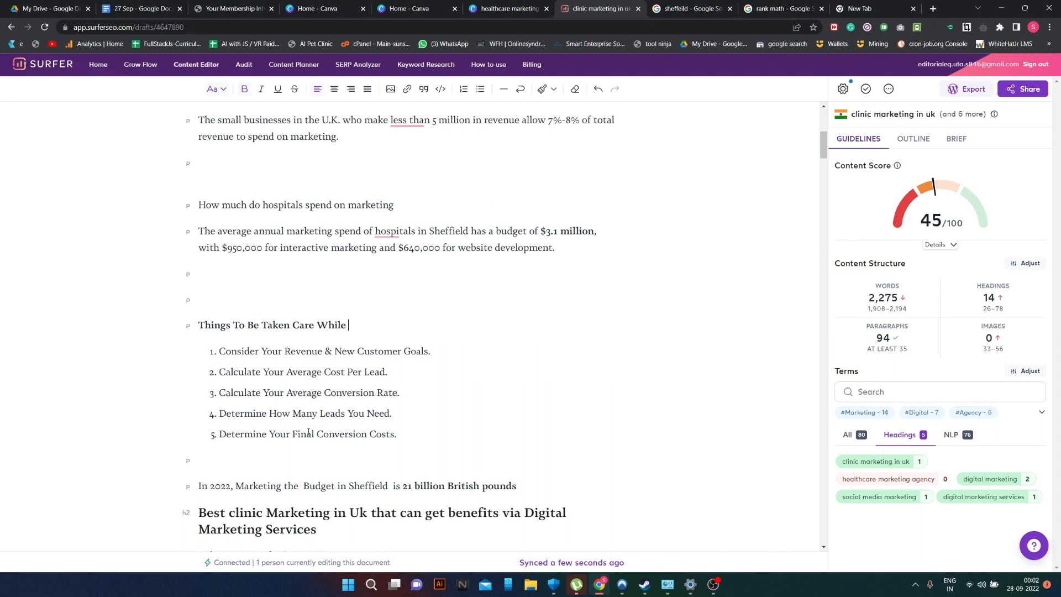
pyautogui.write('Taking Any Services GF')
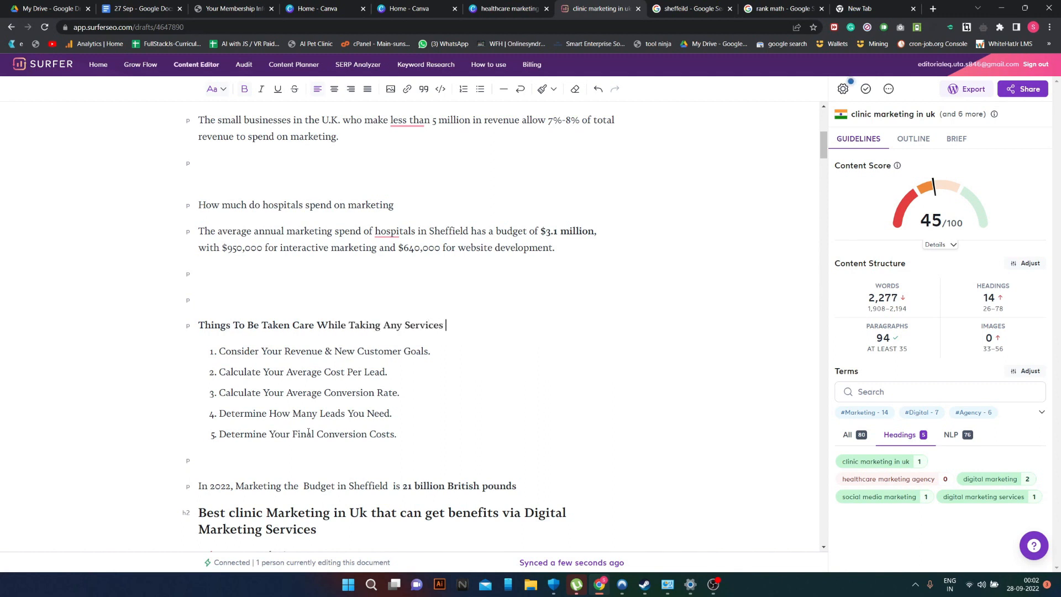
pyautogui.press('BackSpace')
pyautogui.press('BackSpace')
pyautogui.write('From A Healthcare')
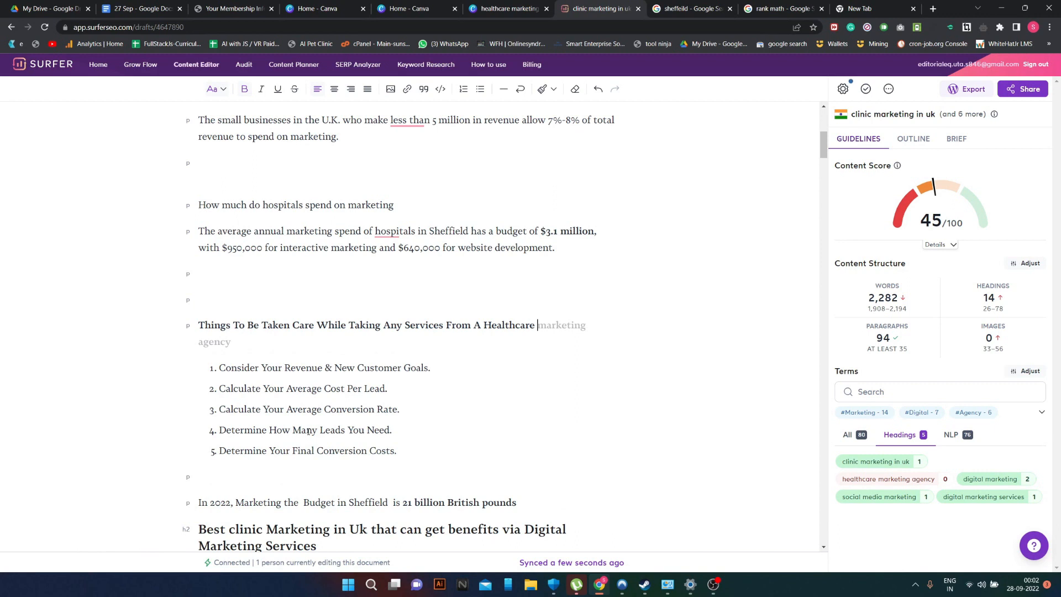
pyautogui.press('Tab')
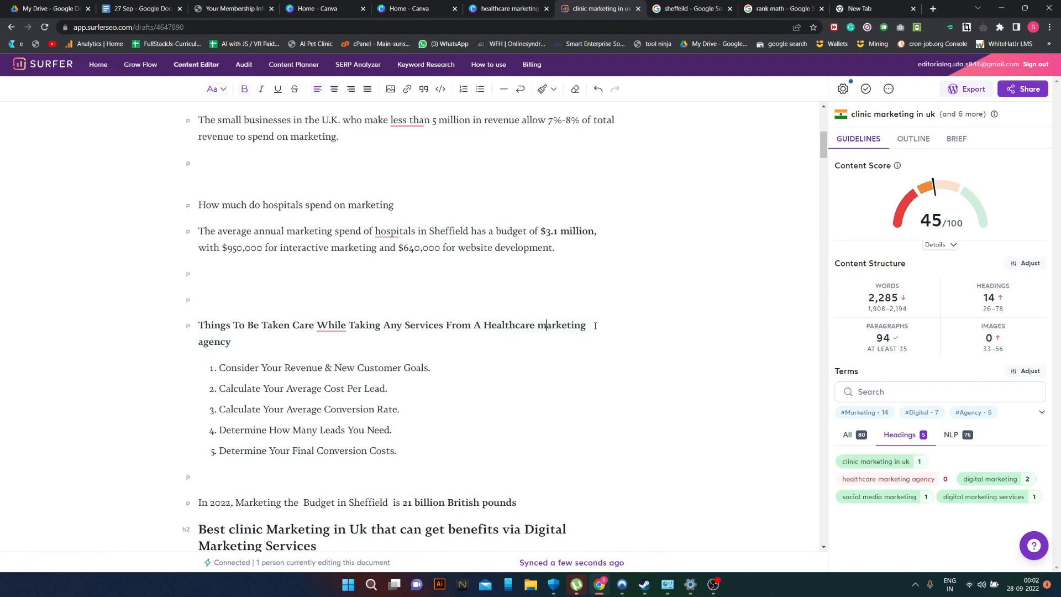
pyautogui.press('BackSpace')
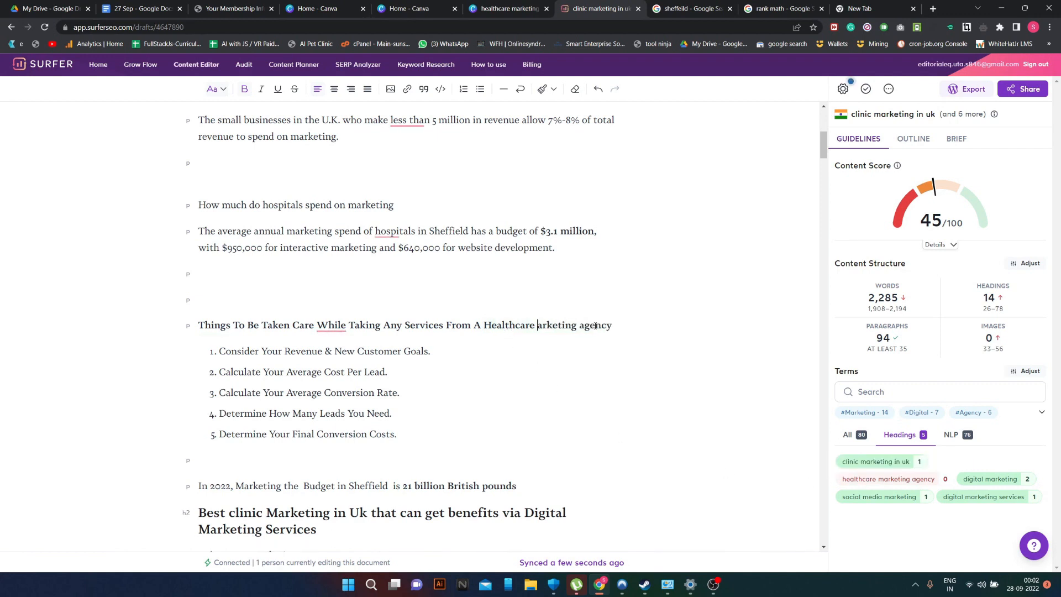
pyautogui.write('M')
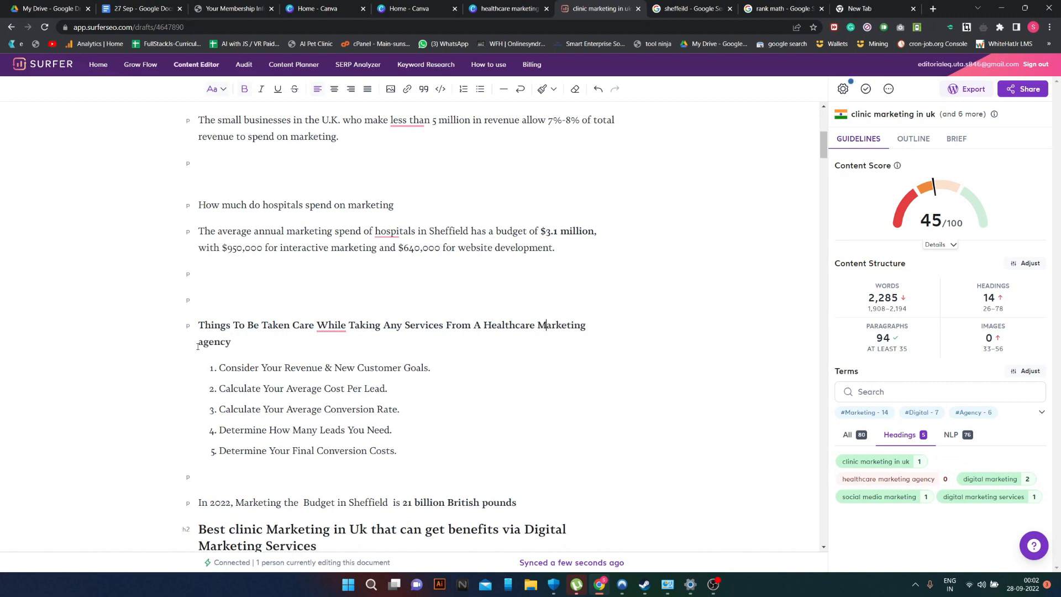
pyautogui.press('BackSpace')
pyautogui.write('A')
# - Format the "Things To Be Taken Care" line as an H2 heading
pyautogui.moveTo(246, 343); pyautogui.dragTo(197, 323)
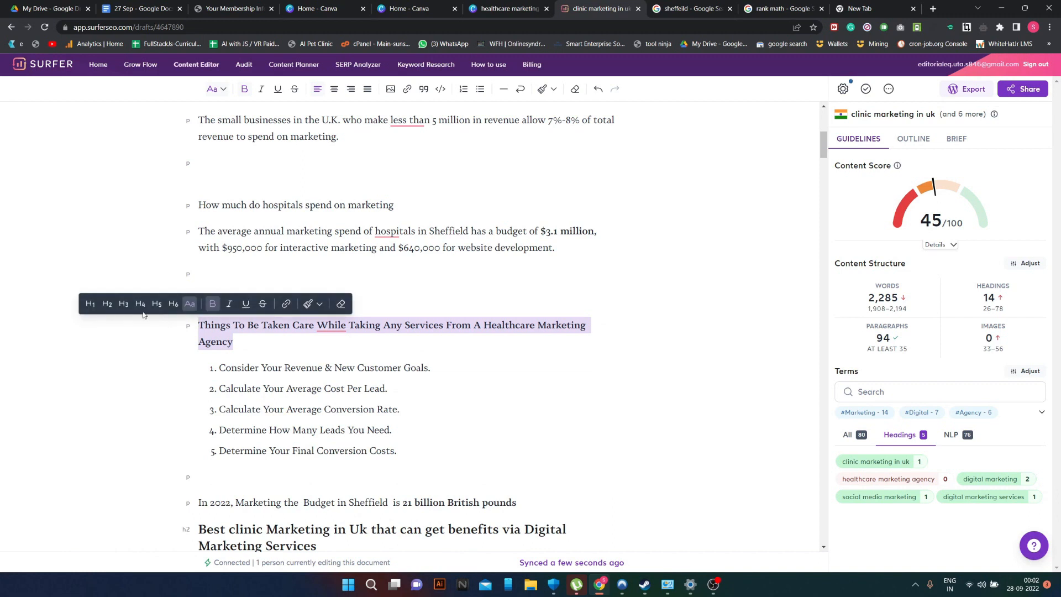
pyautogui.click(107, 304)
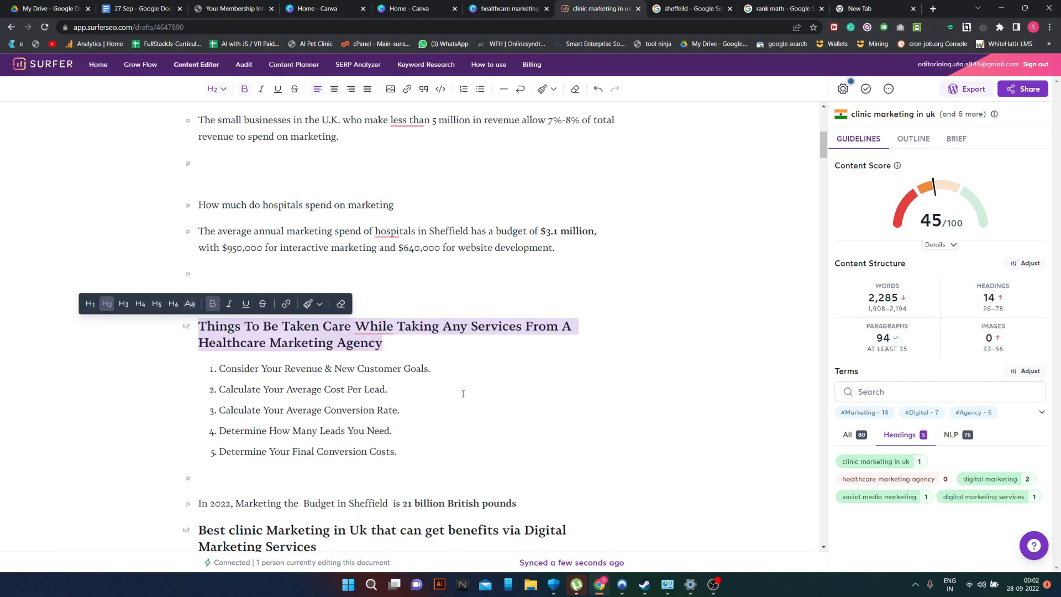
pyautogui.click(543, 431)
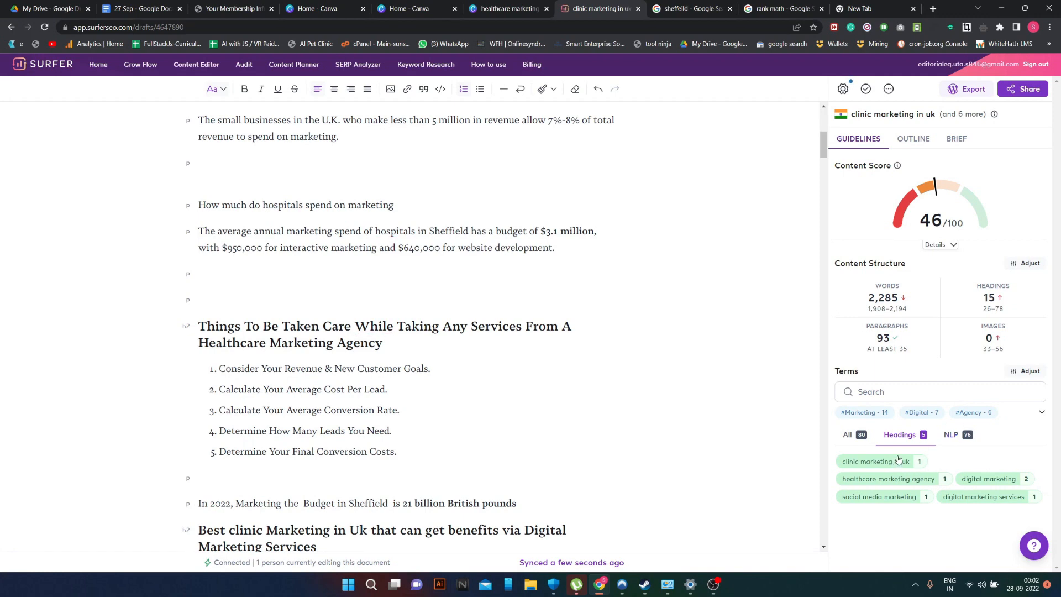
# - Review the NLP terms and the full term list, and check the recommended word count for the article
pyautogui.click(950, 437)
pyautogui.scroll(-5, 934, 476)
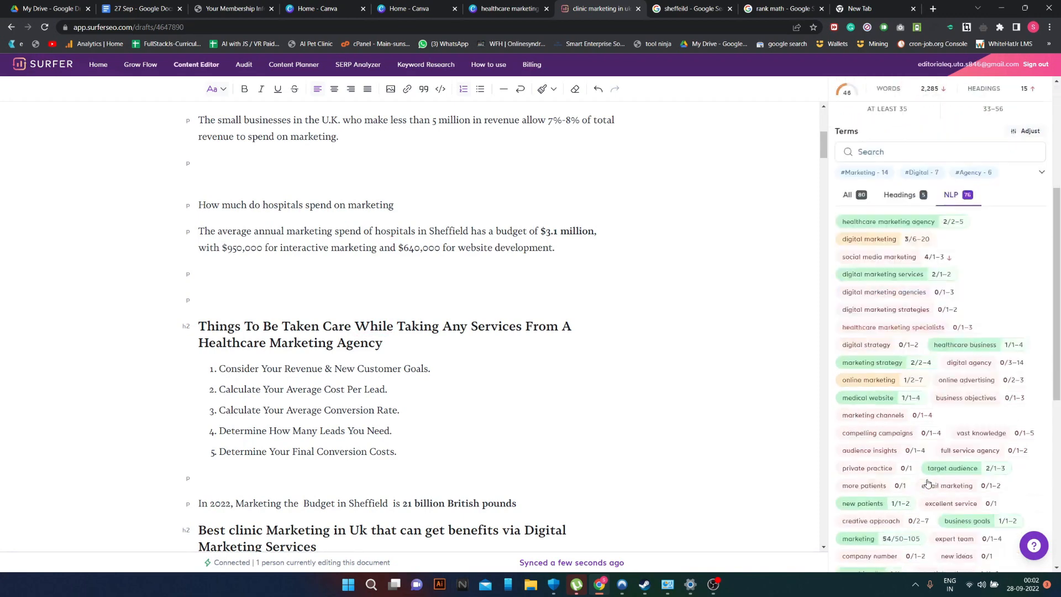
pyautogui.scroll(3, 928, 484)
pyautogui.scroll(2, 928, 482)
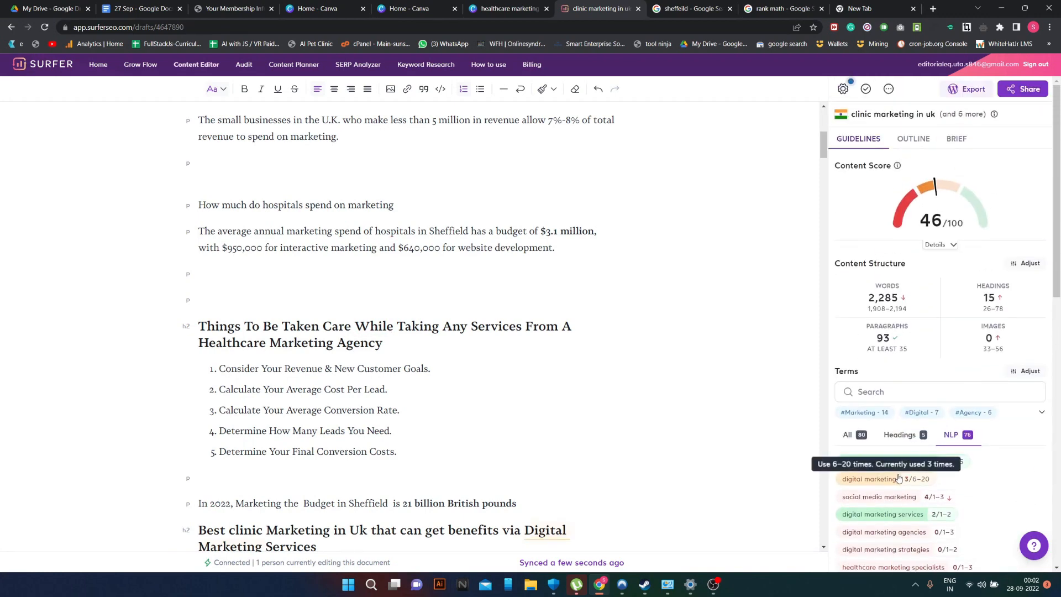
pyautogui.click(865, 439)
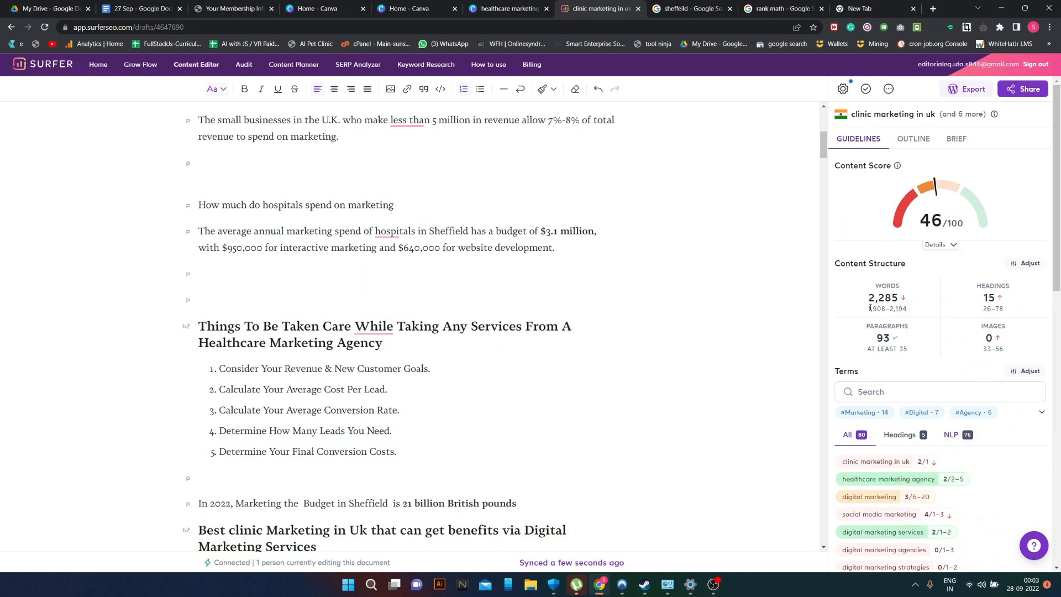
pyautogui.moveTo(871, 308)
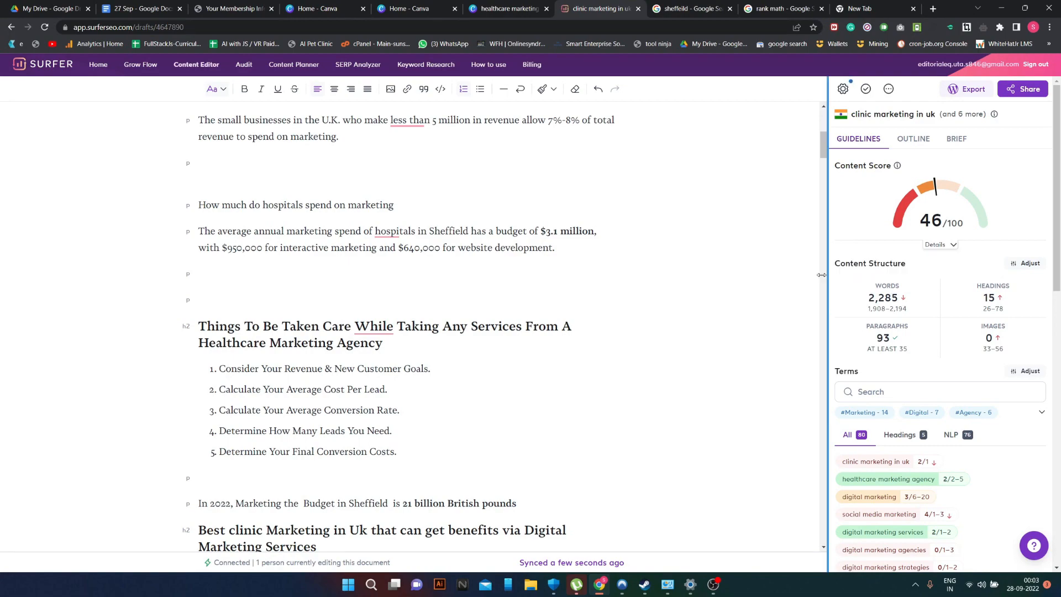
pyautogui.moveTo(910, 299)
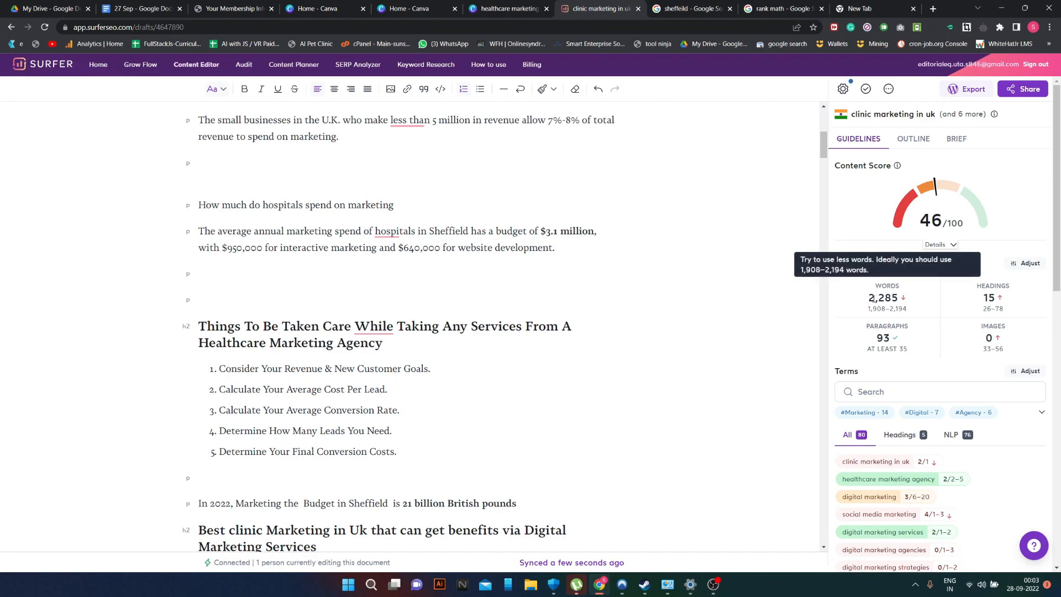
# - Delete the "With a CRM for healthcare" paragraph and the blank line before section 2 on the user-friendly medical website
pyautogui.scroll(-15, 531, 310)
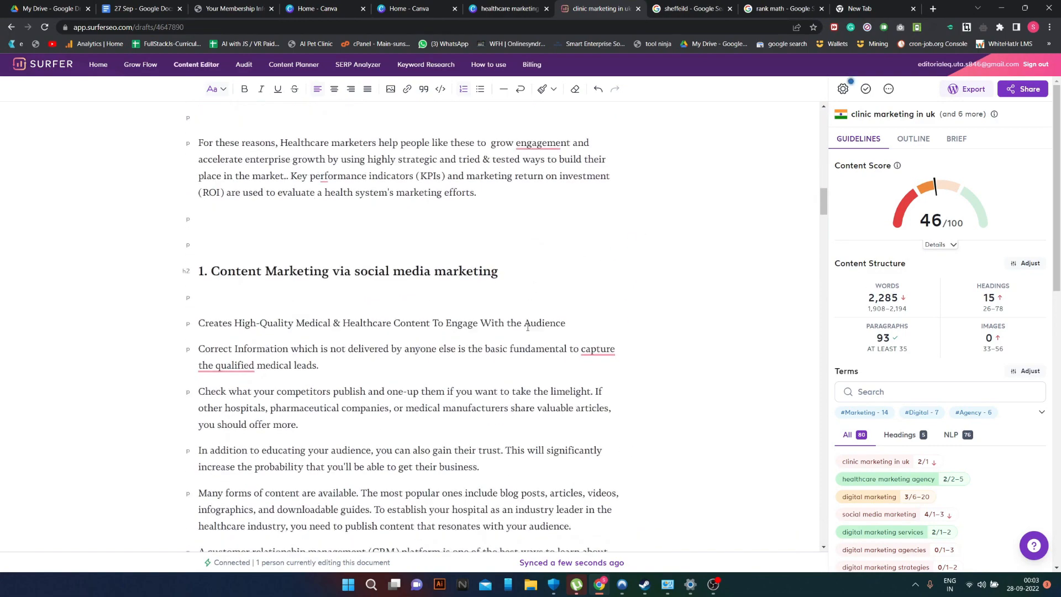
pyautogui.scroll(-7, 528, 327)
pyautogui.scroll(2, 527, 328)
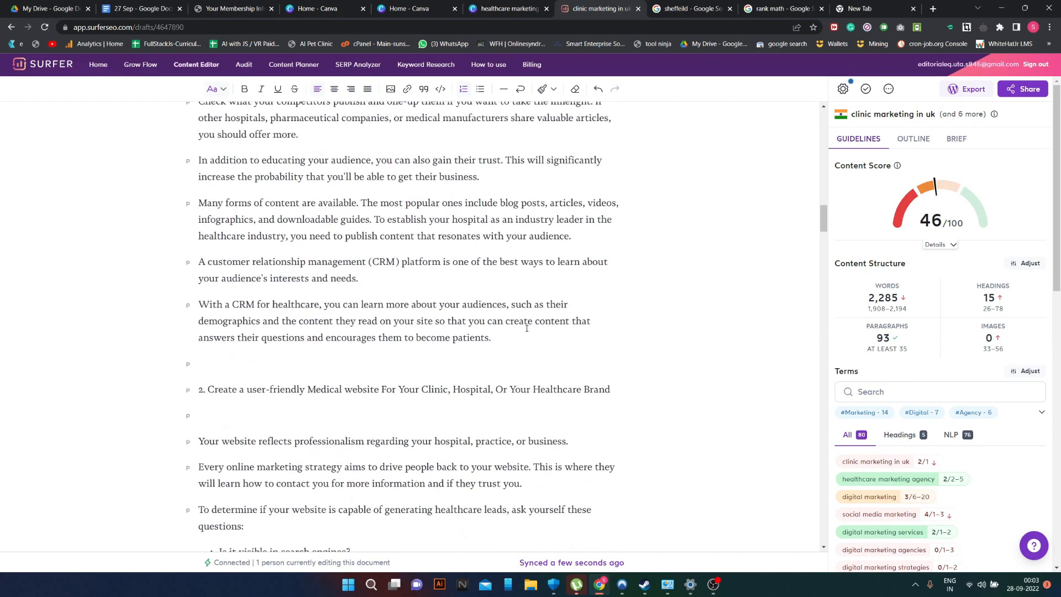
pyautogui.moveTo(537, 360)
pyautogui.mouseDown()
pyautogui.moveTo(480, 337)
pyautogui.moveTo(200, 296)
pyautogui.mouseUp()
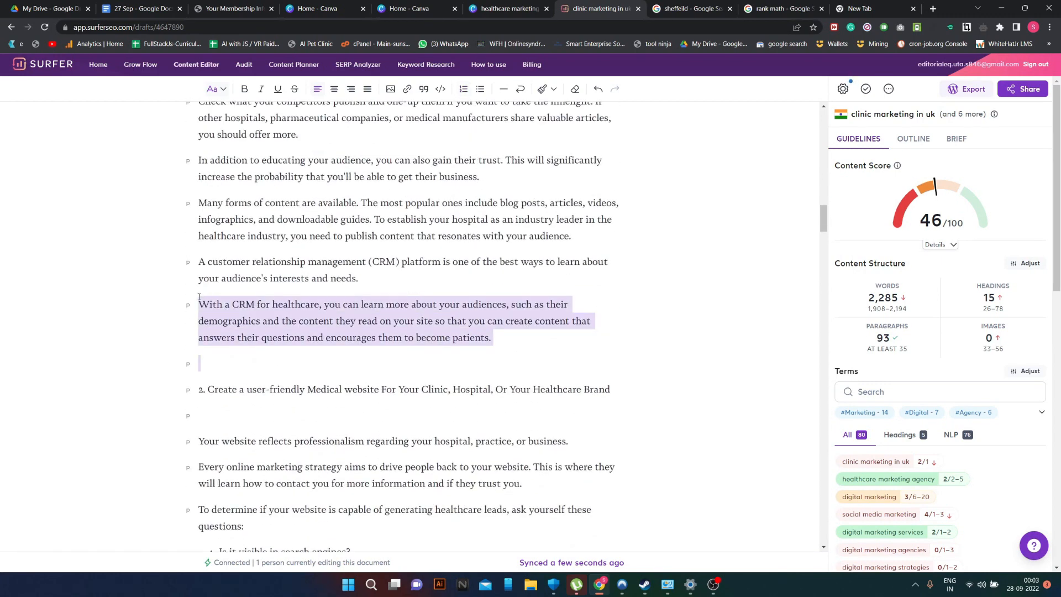
pyautogui.press('BackSpace')
pyautogui.press('BackSpace')
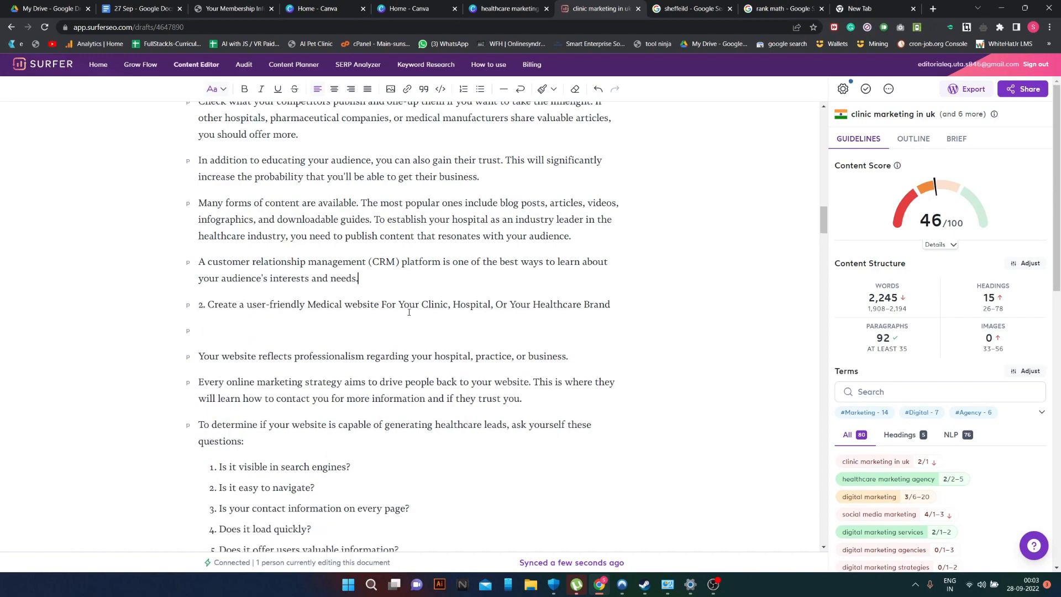
# - Review the article from section 2 on the user-friendly medical website down to the dark-highlighted "How can we help?" sections
pyautogui.scroll(-12, 458, 335)
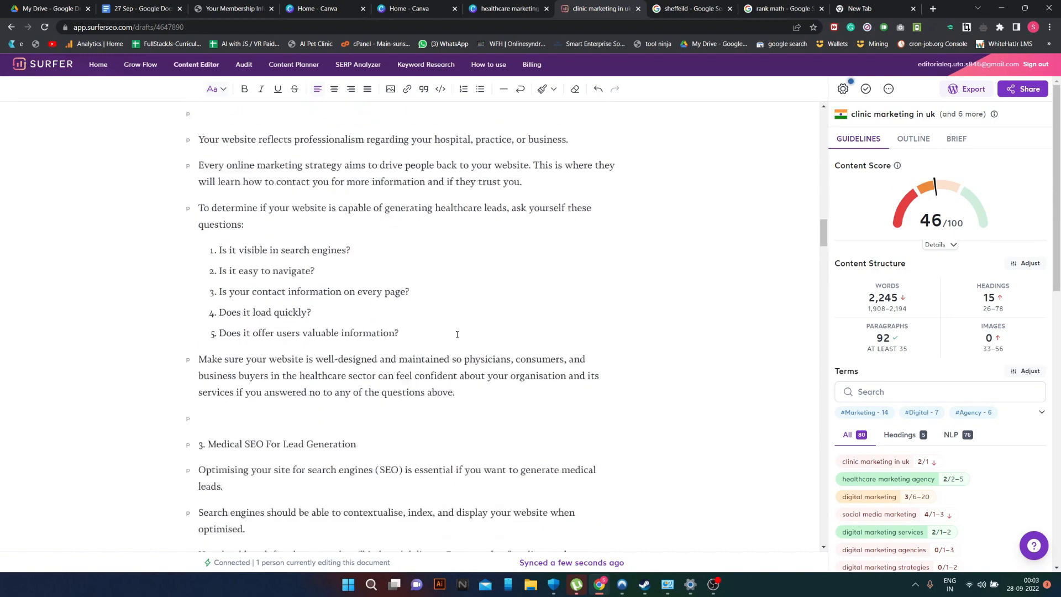
pyautogui.scroll(-19, 458, 335)
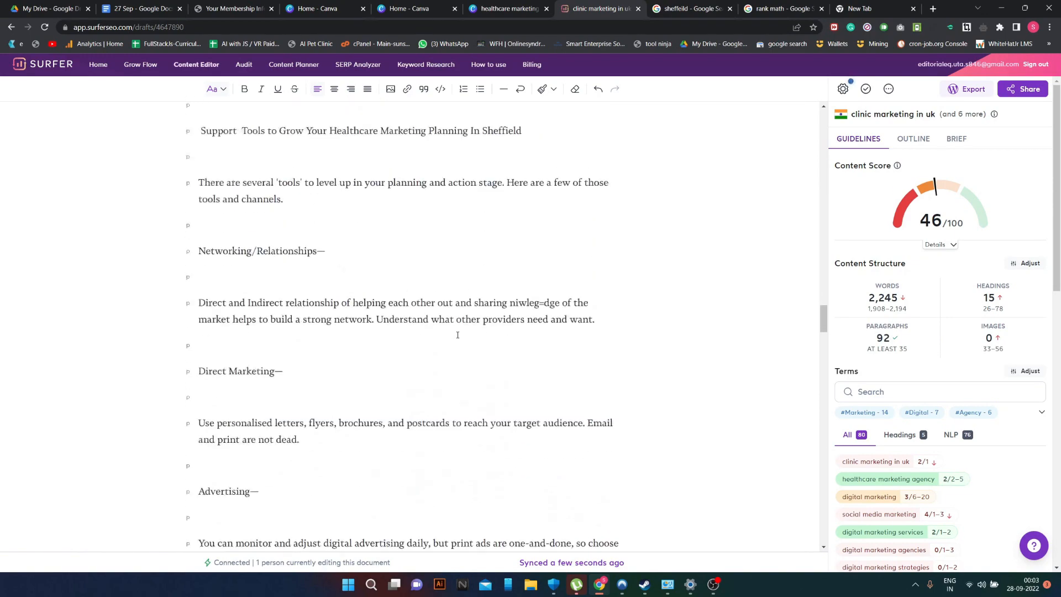
pyautogui.scroll(14, 458, 335)
pyautogui.scroll(-5, 458, 334)
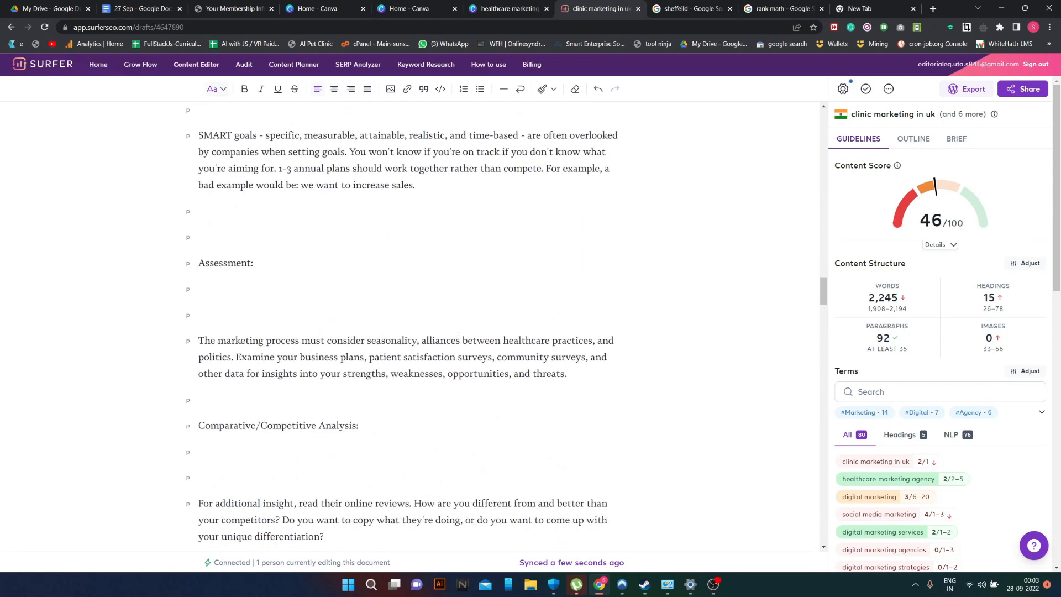
pyautogui.scroll(5, 457, 334)
pyautogui.scroll(6, 457, 335)
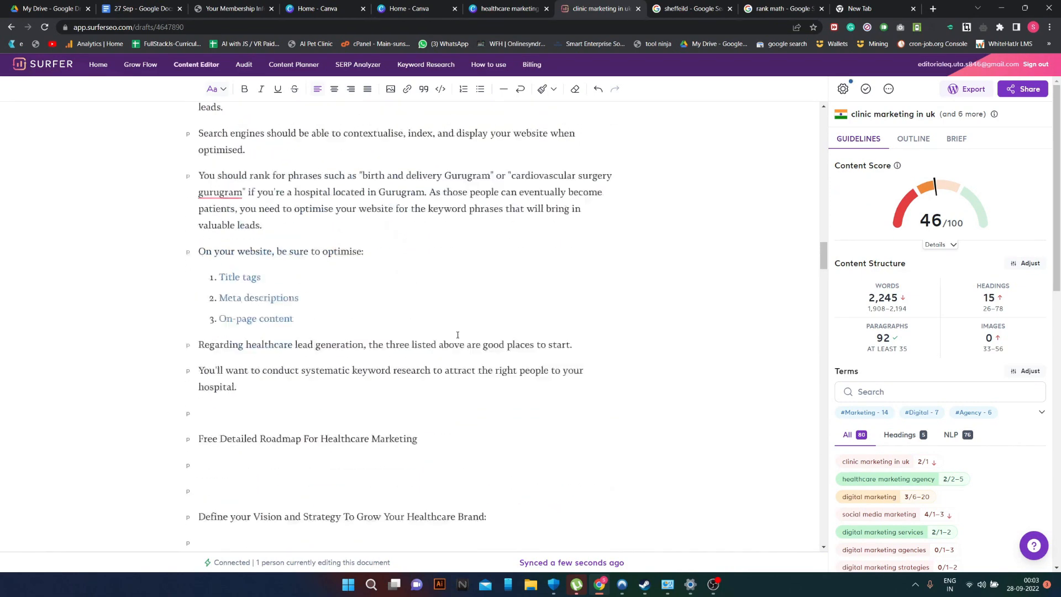
pyautogui.moveTo(258, 407); pyautogui.dragTo(201, 485)
pyautogui.scroll(5, 219, 305)
pyautogui.scroll(-7, 381, 384)
pyautogui.scroll(-20, 381, 383)
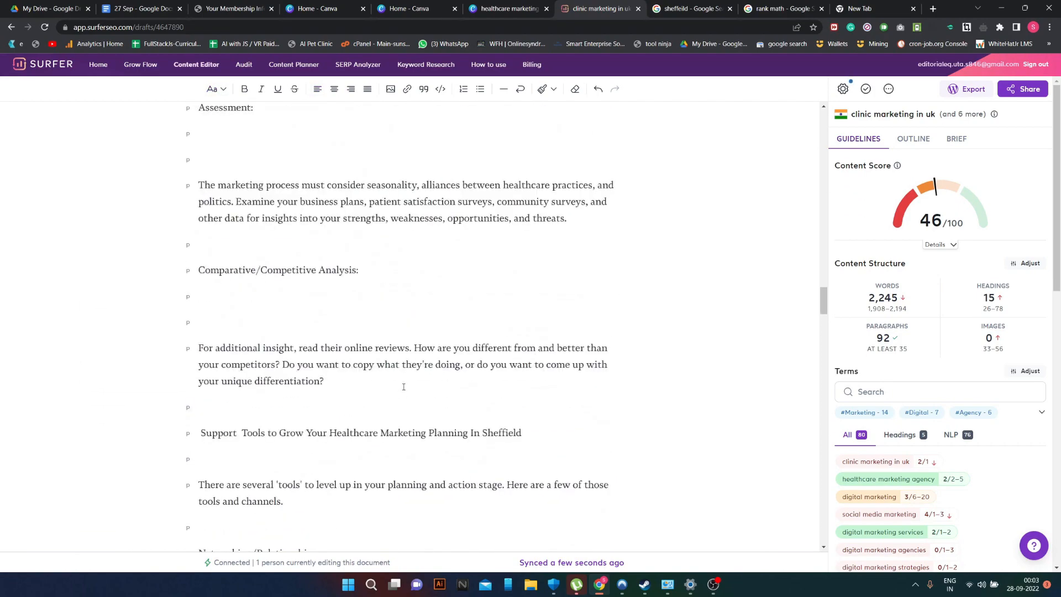
pyautogui.scroll(-12, 404, 387)
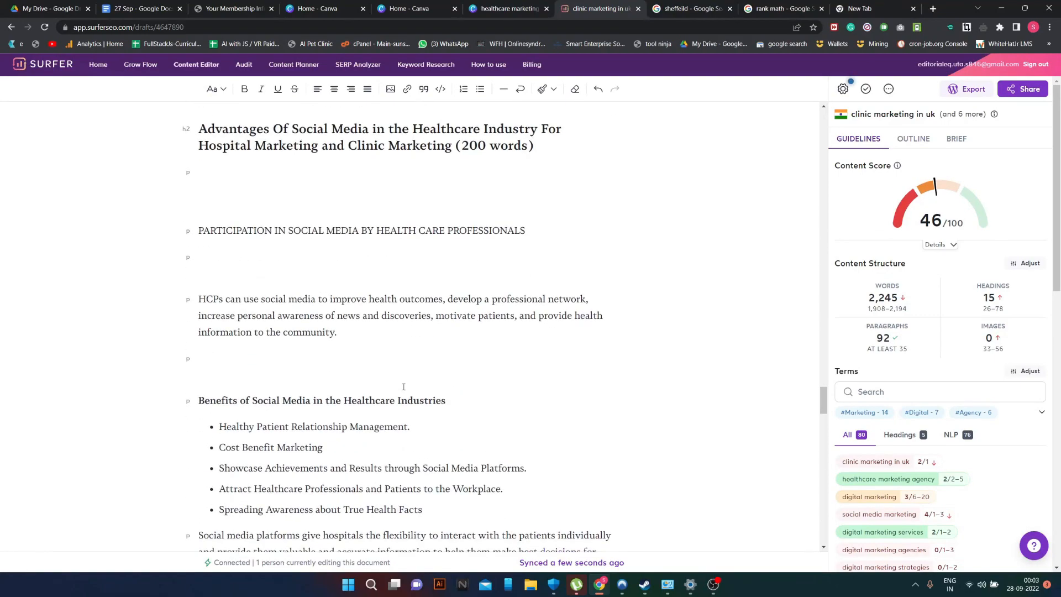
pyautogui.scroll(-12, 403, 387)
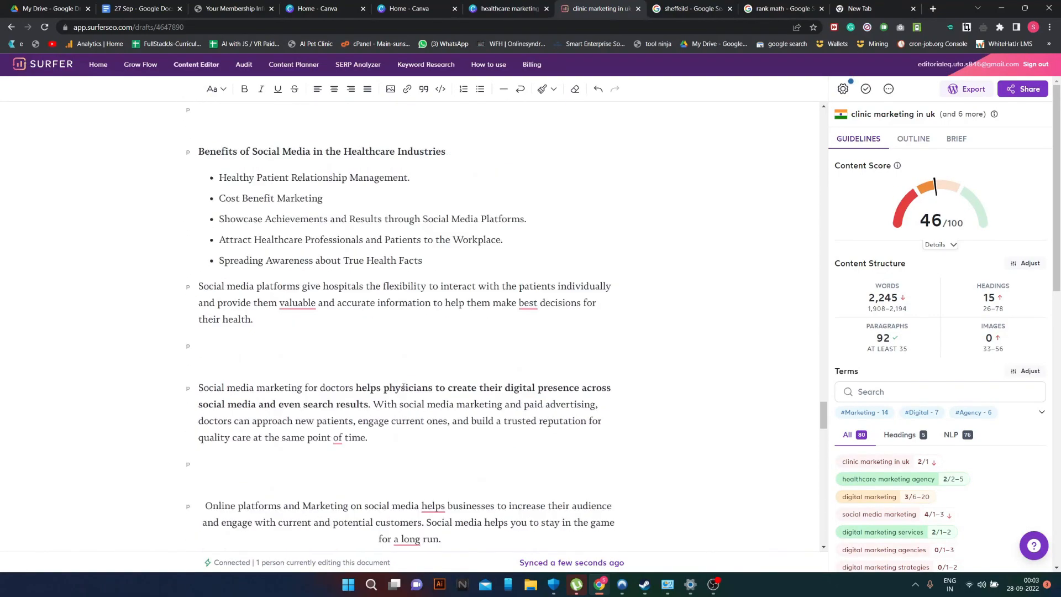
pyautogui.scroll(1, 403, 387)
pyautogui.scroll(-3, 404, 387)
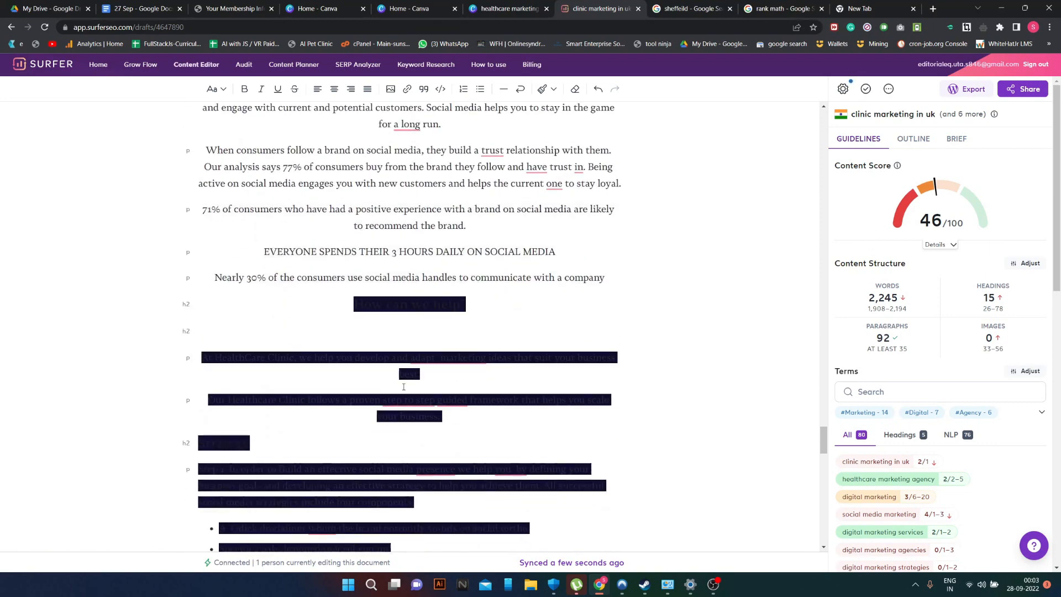
pyautogui.scroll(-6, 403, 387)
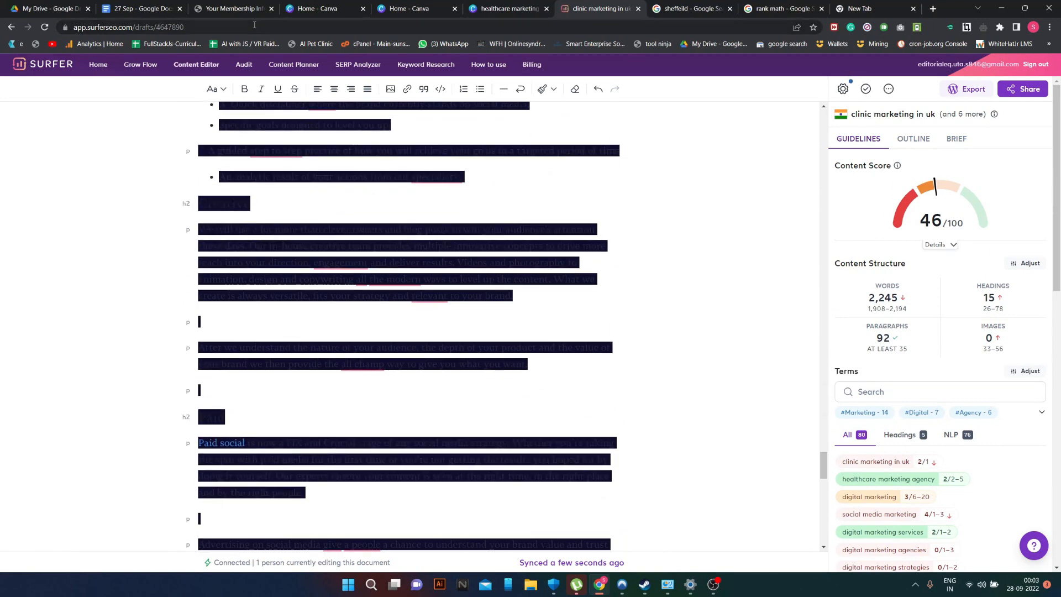
# - Check the dark-highlighted "How can we help?" section in the 27 Sep Google Doc against its copy in Surfer
pyautogui.click(151, 8)
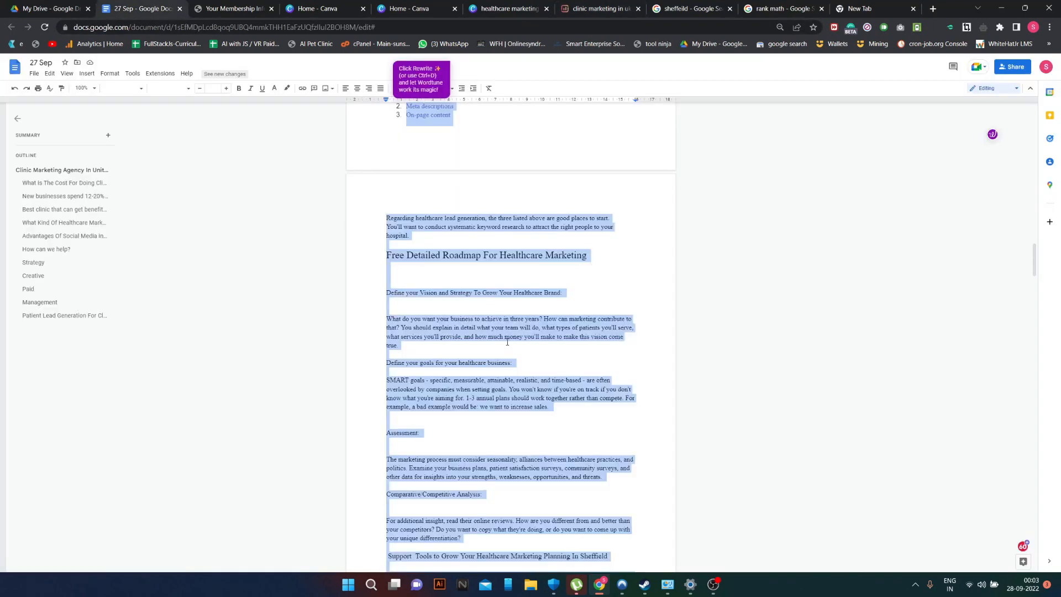
pyautogui.scroll(-15, 508, 342)
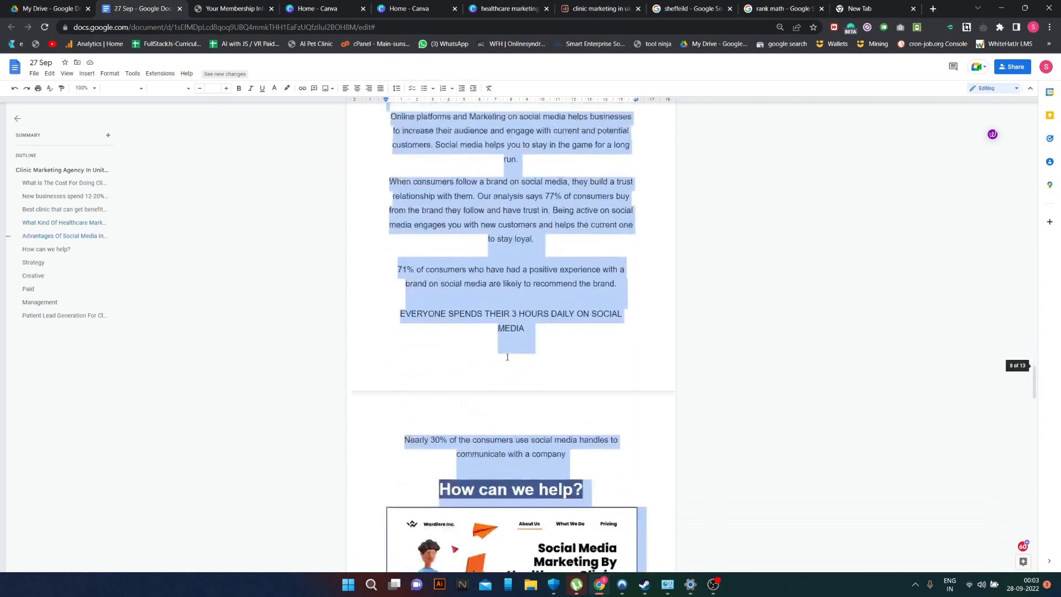
pyautogui.scroll(-2, 507, 357)
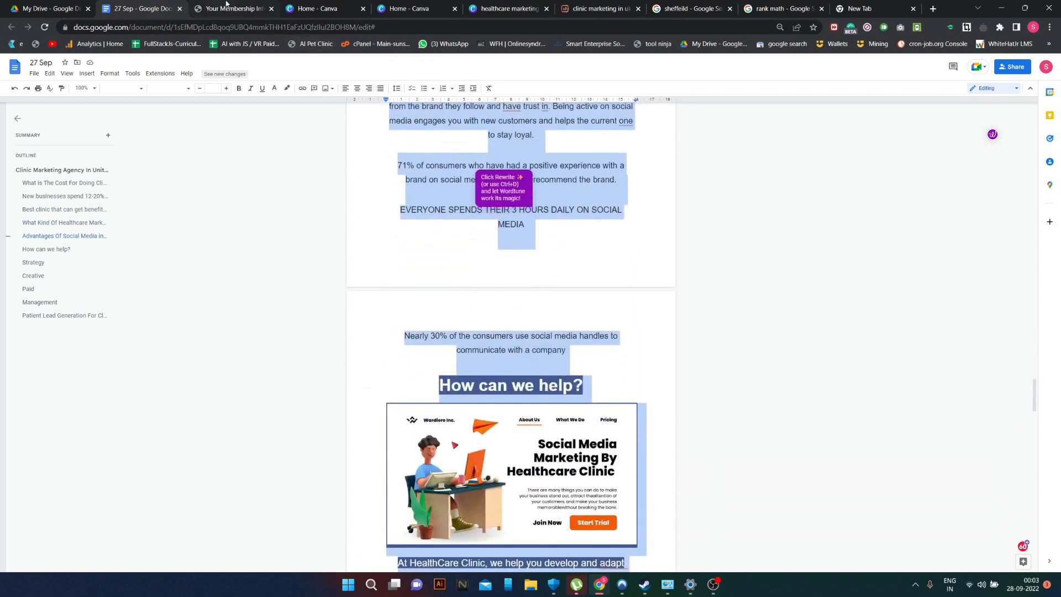
pyautogui.click(599, 8)
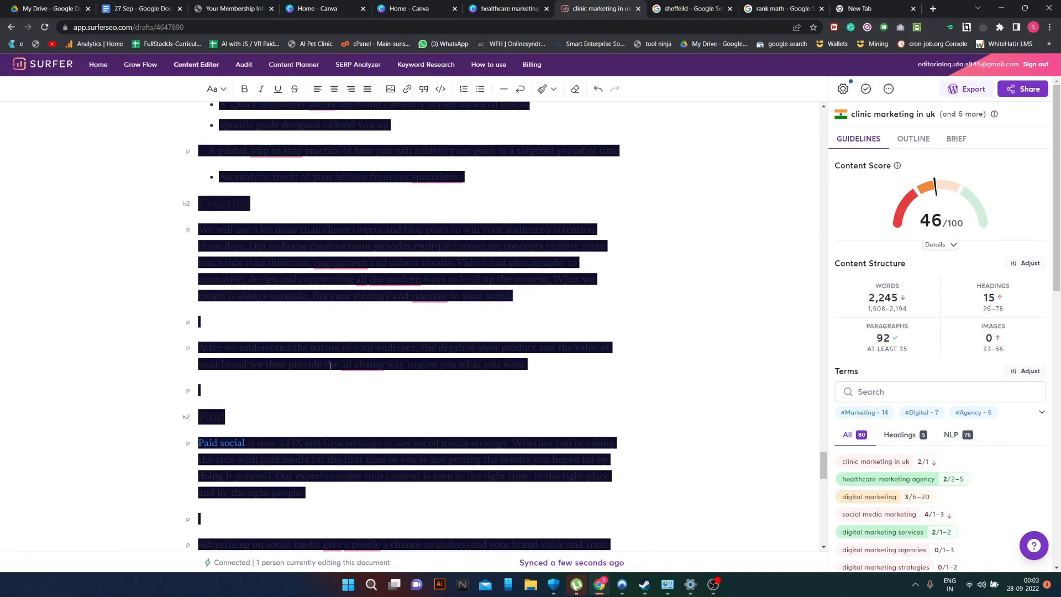
pyautogui.scroll(6, 338, 381)
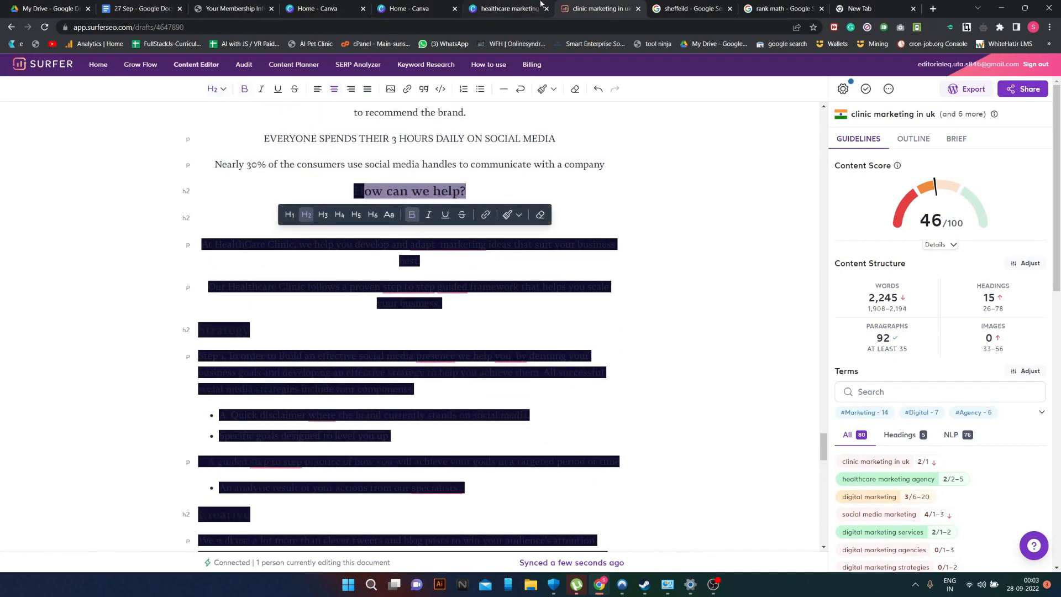
# - In the 27 Sep Google Doc, set a white highlight on everything from "How can we help?" through the Management section
pyautogui.click(506, 9)
pyautogui.click(141, 8)
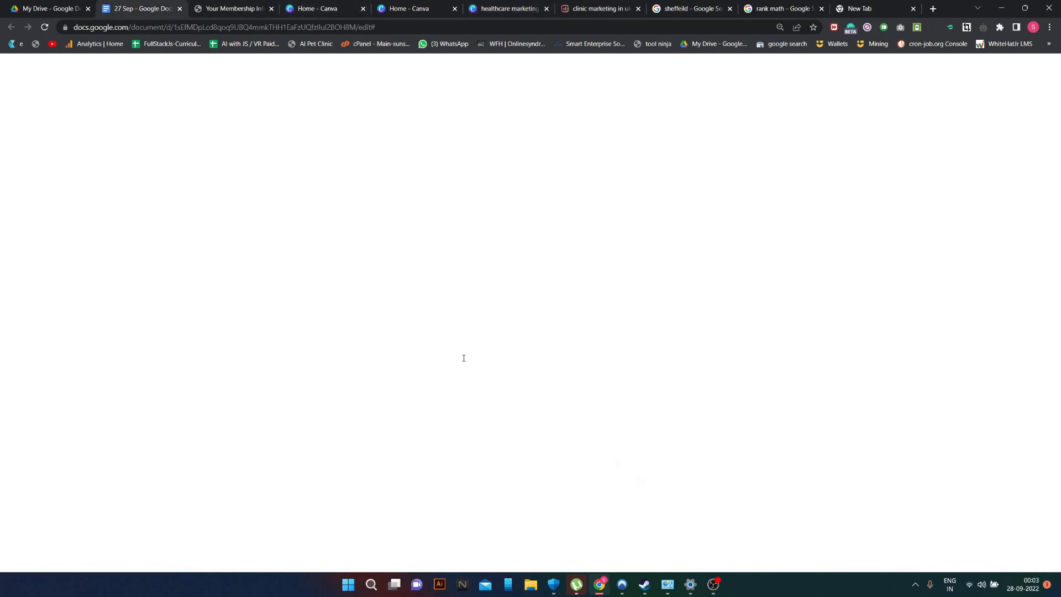
pyautogui.scroll(-4, 401, 295)
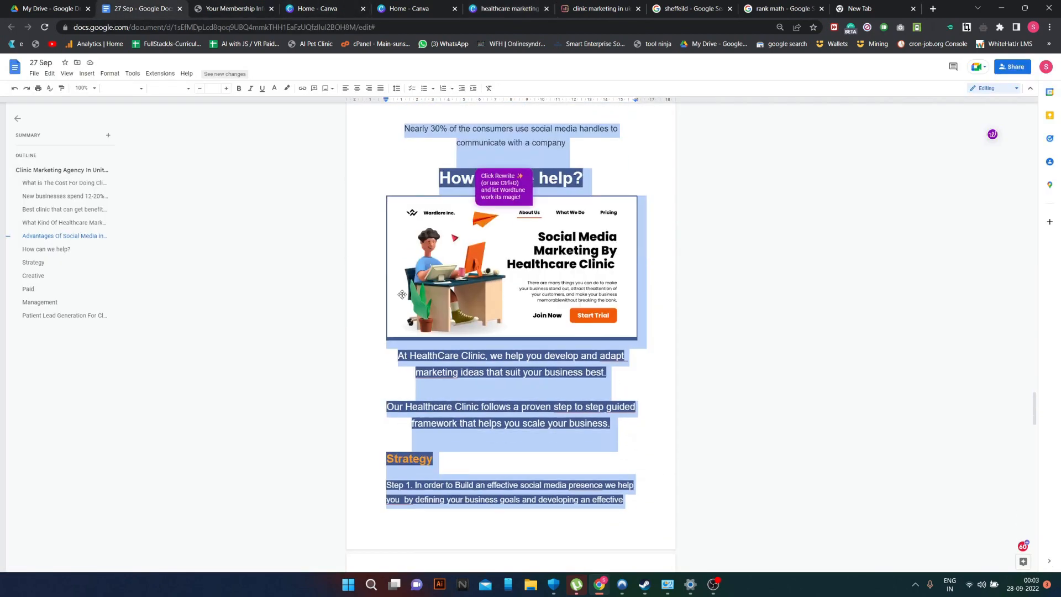
pyautogui.keyDown('shift'); pyautogui.click(417, 183); pyautogui.keyUp('shift')
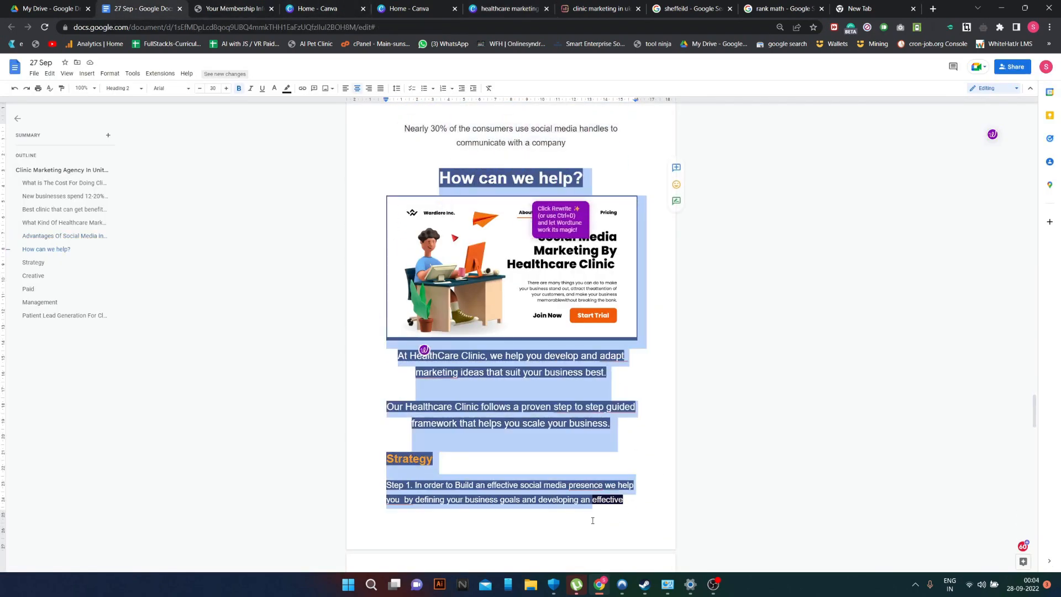
pyautogui.scroll(-15, 592, 521)
pyautogui.moveTo(593, 521); pyautogui.dragTo(526, 382)
pyautogui.scroll(-11, 590, 511)
pyautogui.scroll(2, 529, 322)
pyautogui.scroll(3, 528, 322)
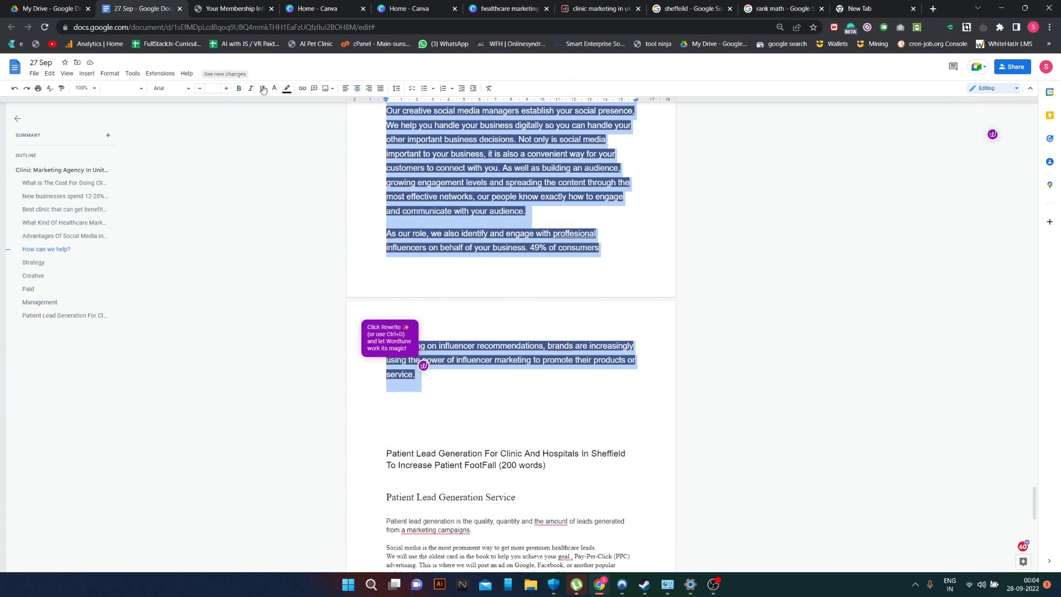
pyautogui.click(287, 89)
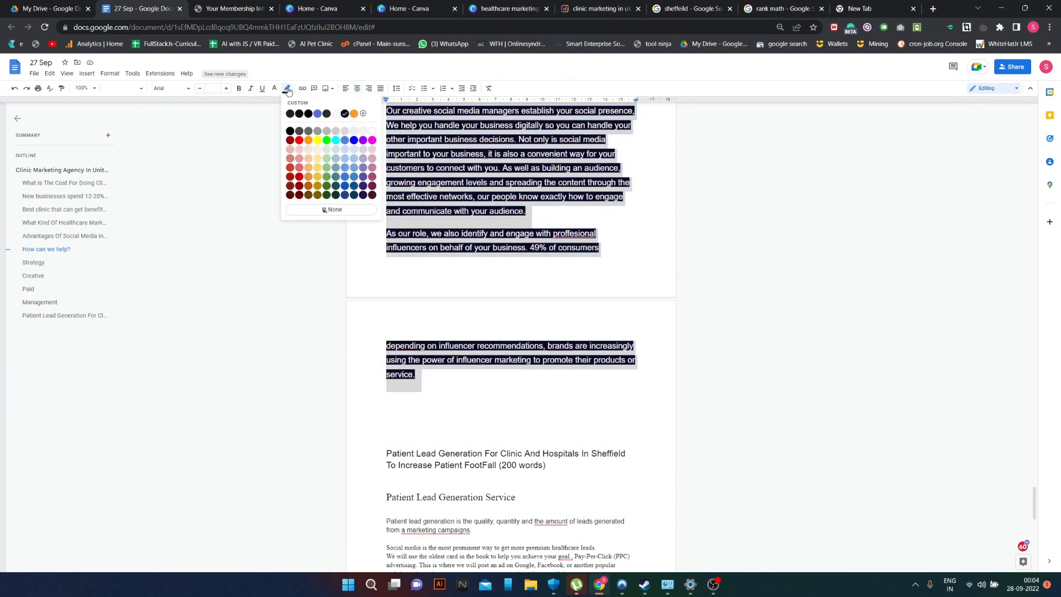
pyautogui.click(337, 115)
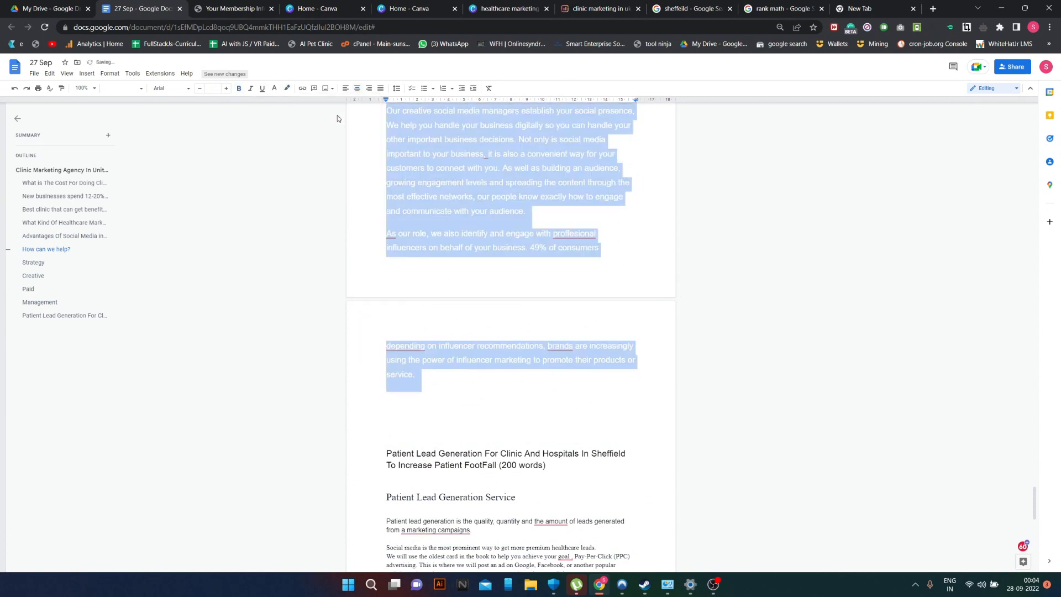
# - Change the text color of the selected "How can we help?" through Management content to the custom dark grey
pyautogui.click(287, 88)
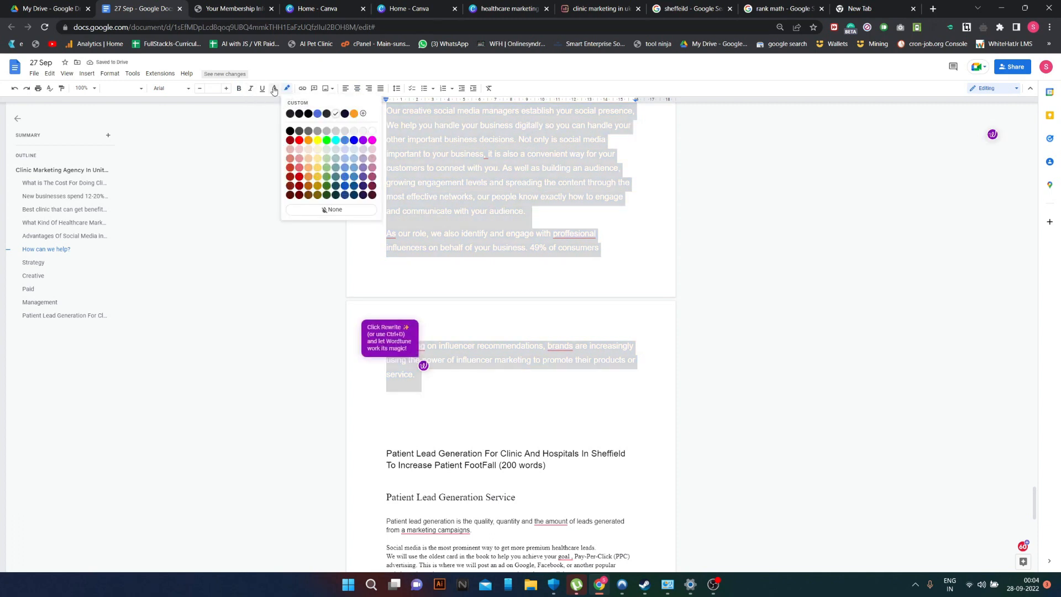
pyautogui.click(274, 90)
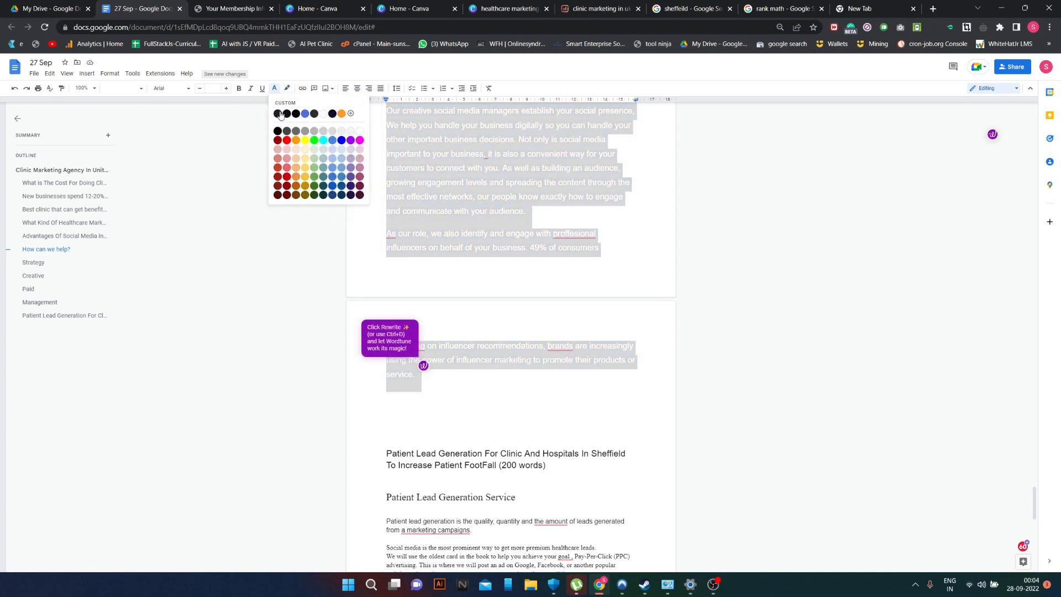
pyautogui.click(279, 114)
pyautogui.click(569, 311)
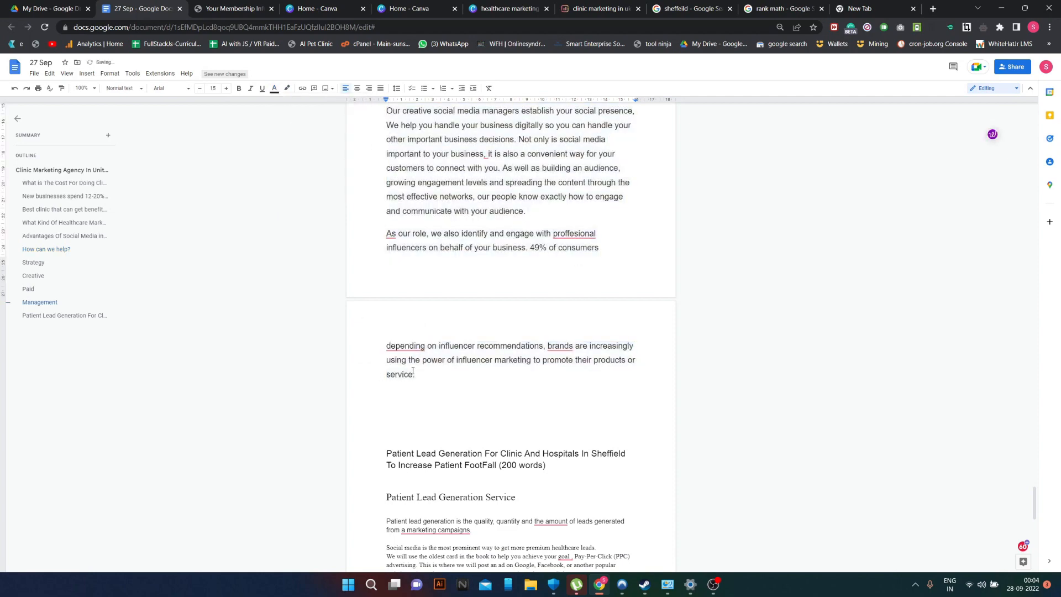
# - Copy the recolored content from the "How can we help?" heading to the end of the Management section
pyautogui.moveTo(413, 371); pyautogui.dragTo(382, 231)
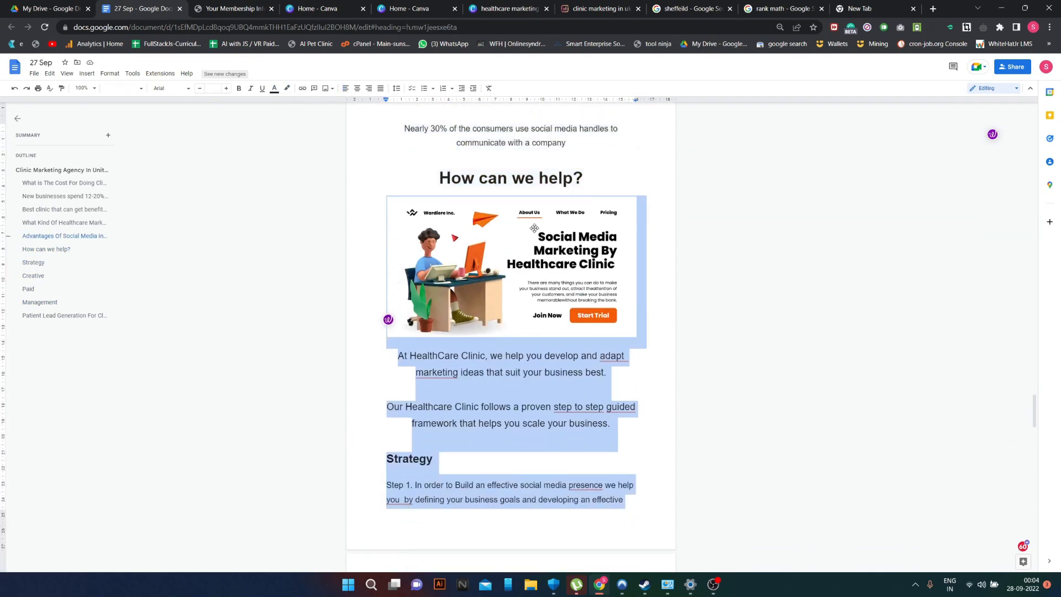
pyautogui.click(488, 356)
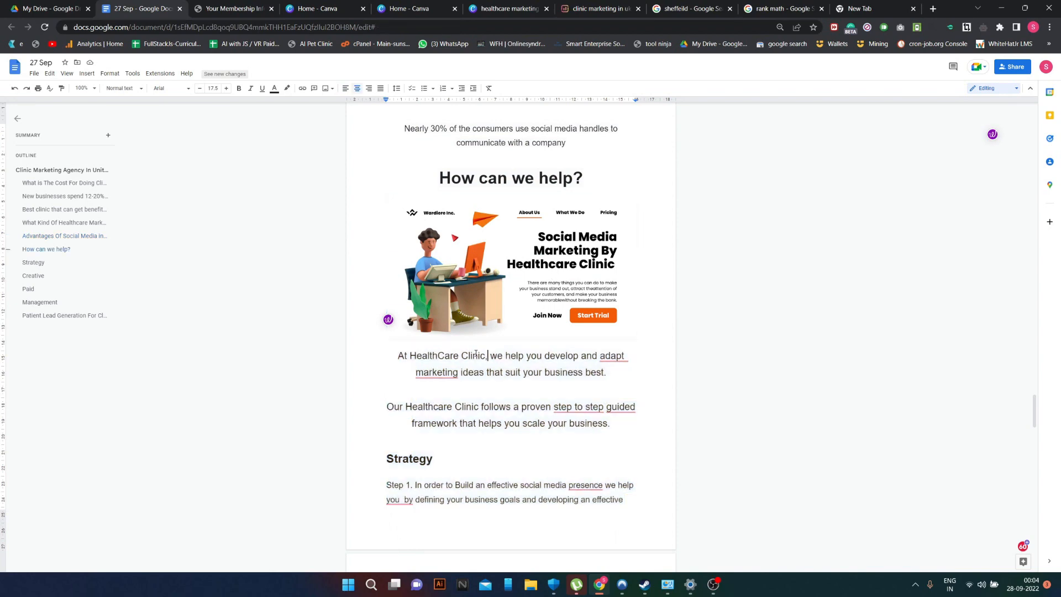
pyautogui.moveTo(441, 177); pyautogui.dragTo(433, 219)
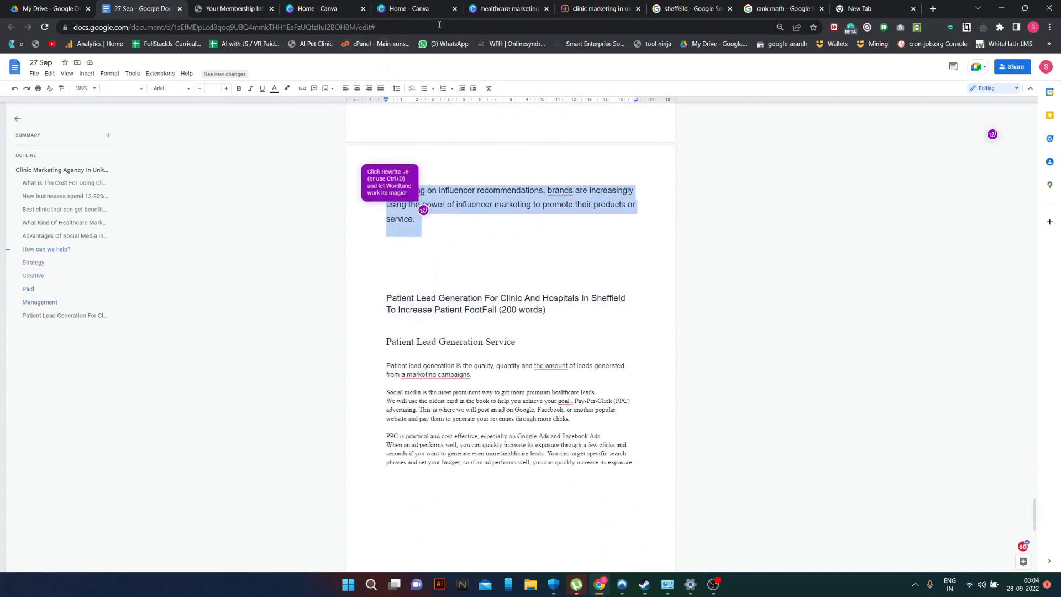
# - Switch to Surfer and replace the dark-highlighted content from "How can we help?" through Management with the recolored copy
pyautogui.click(589, 9)
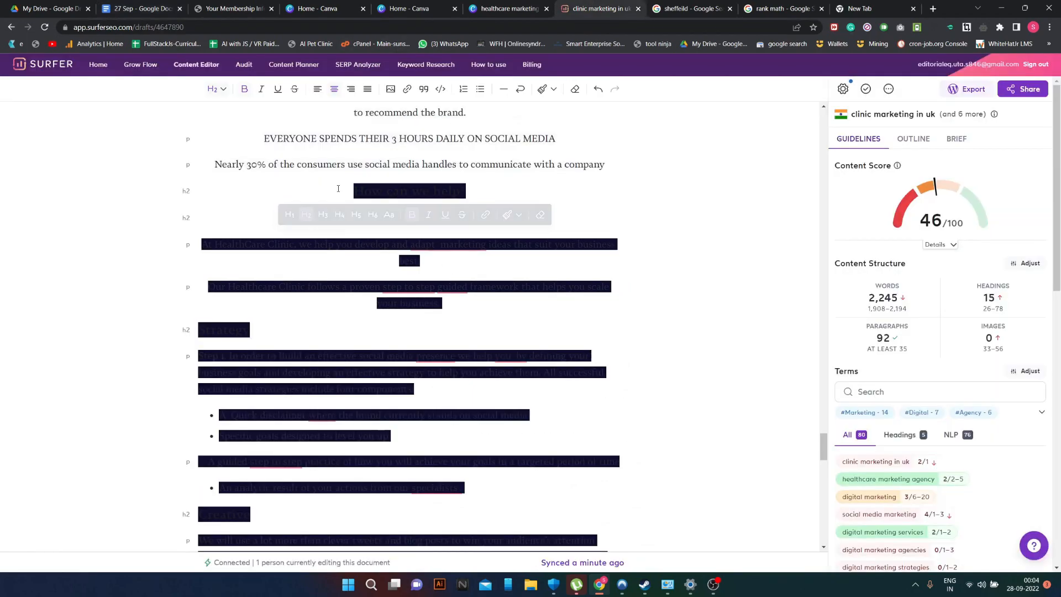
pyautogui.moveTo(395, 259); pyautogui.dragTo(627, 305)
pyautogui.scroll(-15, 408, 260)
pyautogui.scroll(-4, 408, 312)
pyautogui.scroll(4, 397, 257)
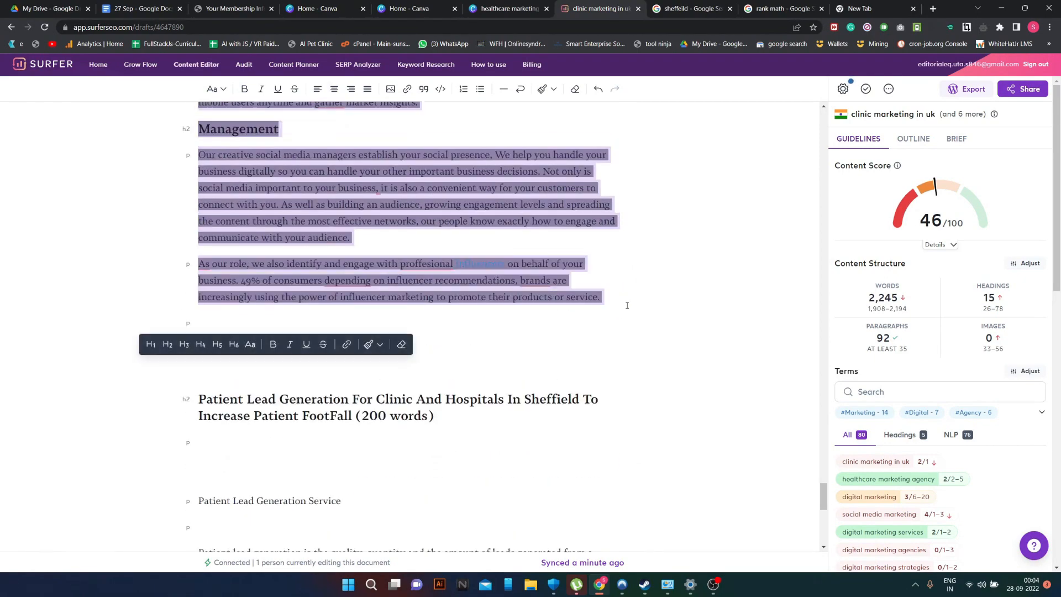
pyautogui.press('BackSpace')
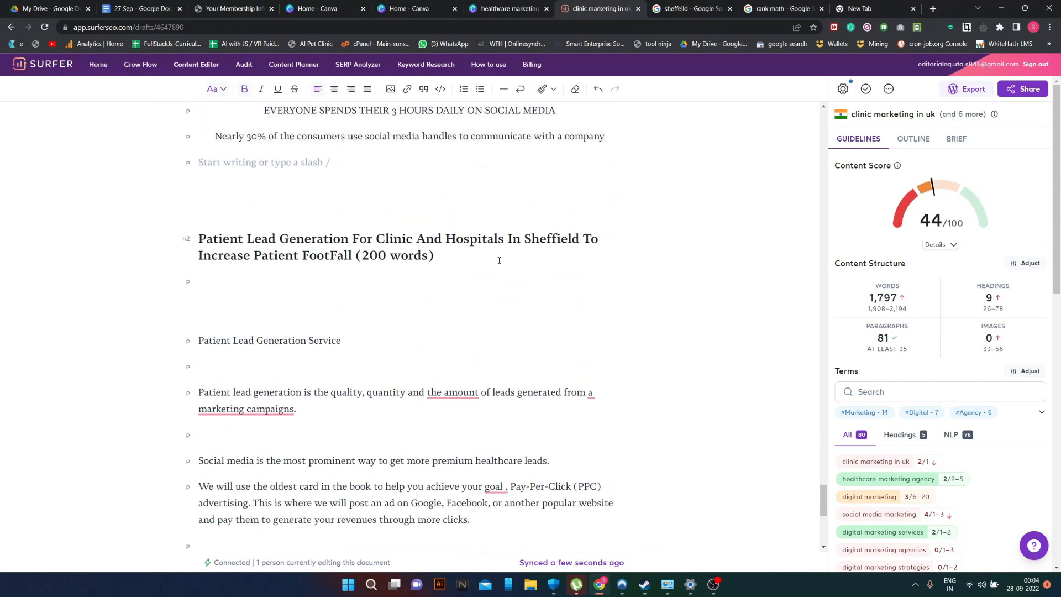
pyautogui.scroll(5, 499, 260)
pyautogui.hotkey('ctrl', 'z')
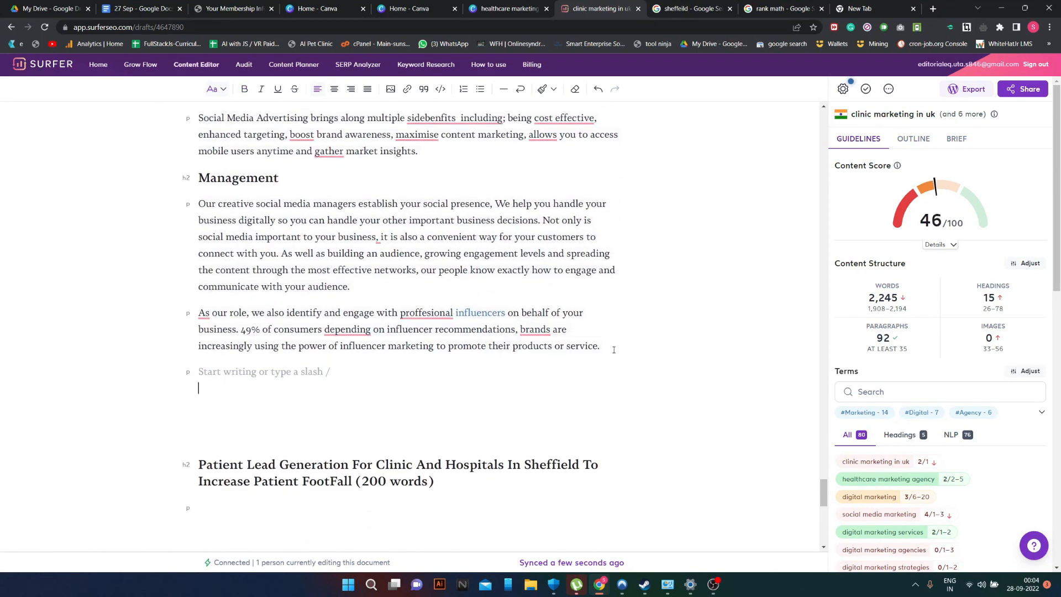
# - Delete the "As our role, we also identify and engage" paragraph about influencers at the end of the Management section
pyautogui.moveTo(613, 349); pyautogui.dragTo(190, 314)
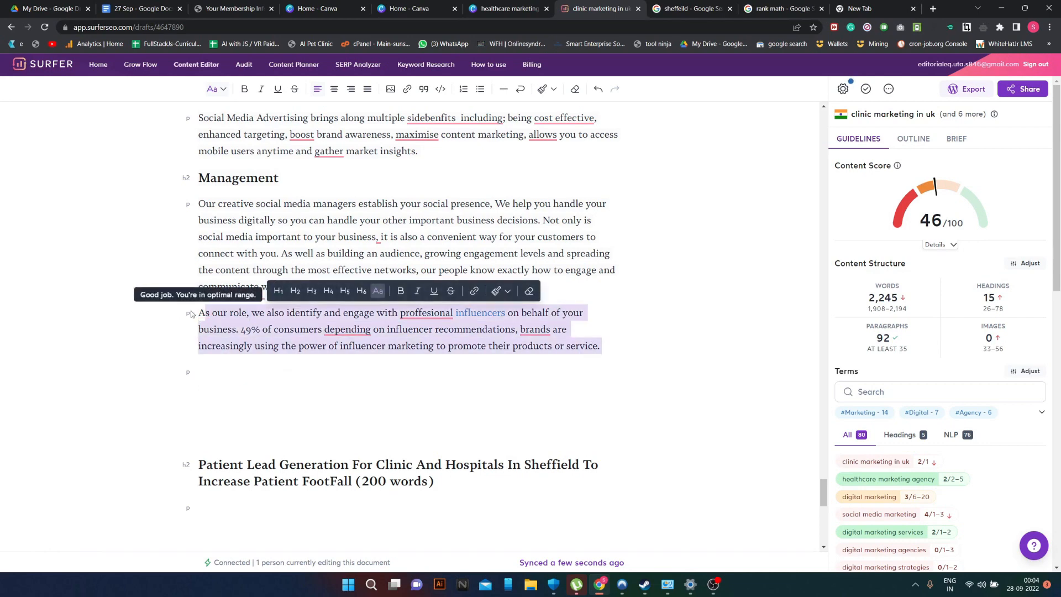
pyautogui.write('A')
pyautogui.press('BackSpace')
pyautogui.press('BackSpace')
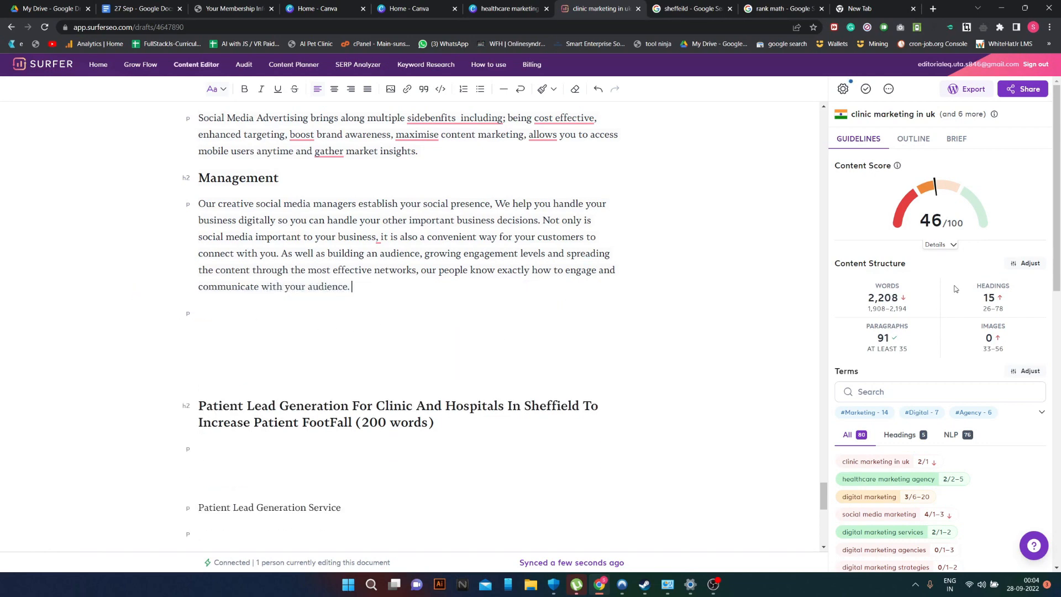
pyautogui.scroll(-10, 468, 338)
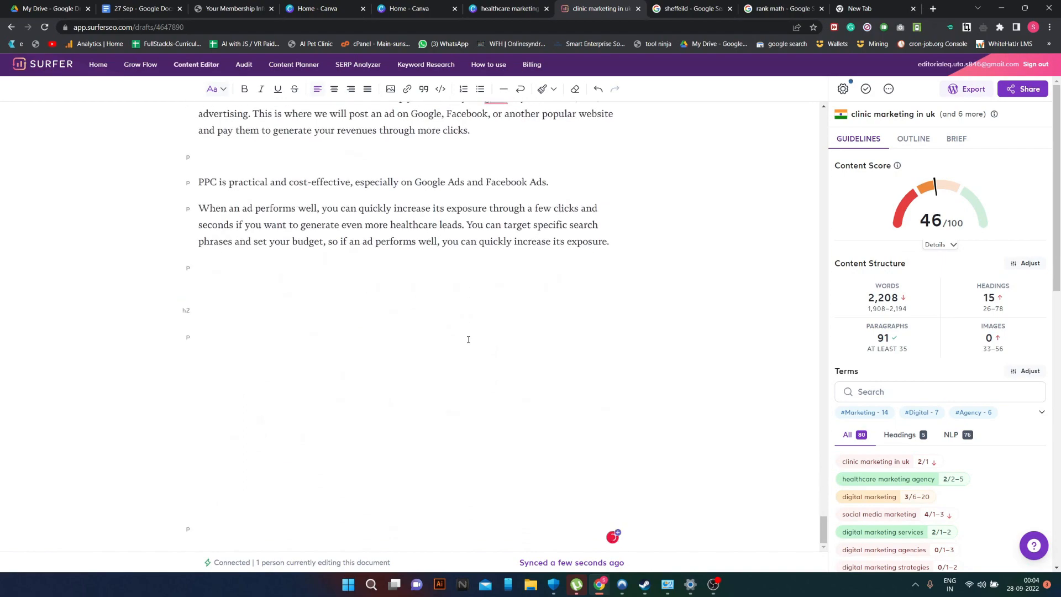
pyautogui.scroll(15, 468, 339)
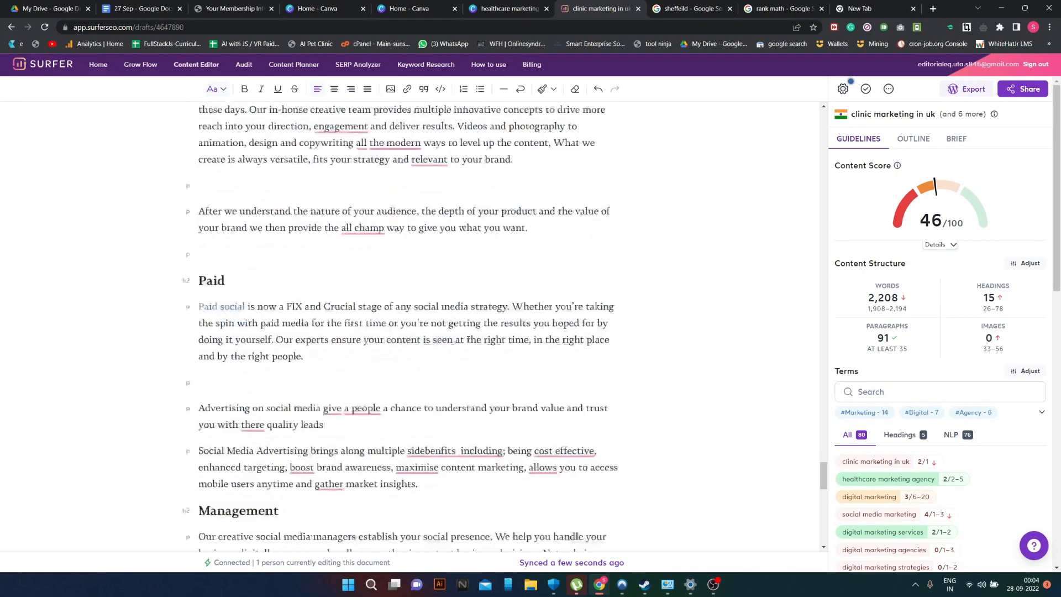
pyautogui.scroll(10, 468, 339)
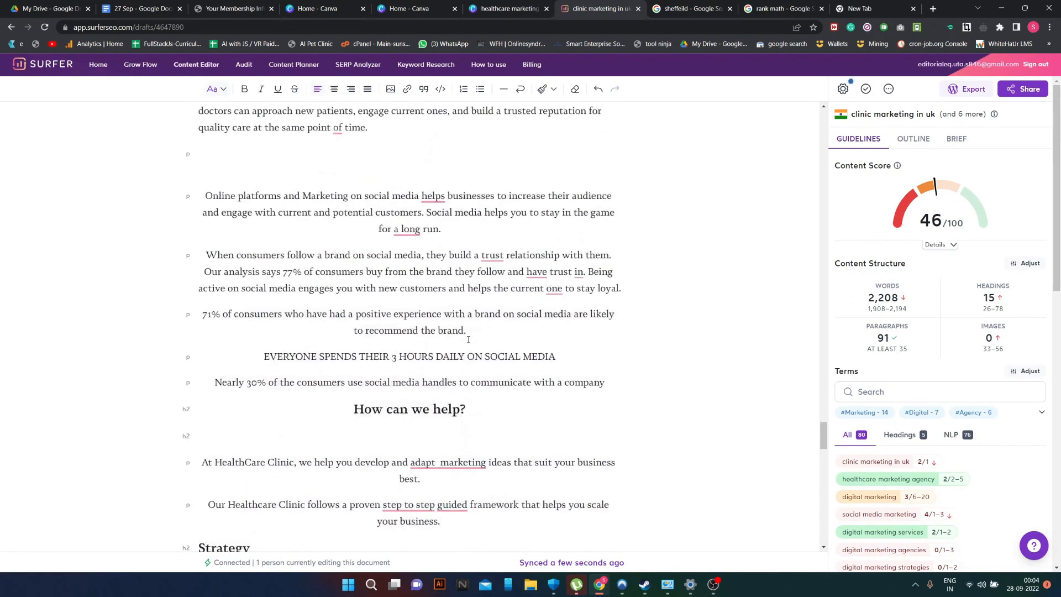
# - Delete the "How can we help?" heading together with the two intro paragraphs above the Strategy section
pyautogui.scroll(1, 465, 341)
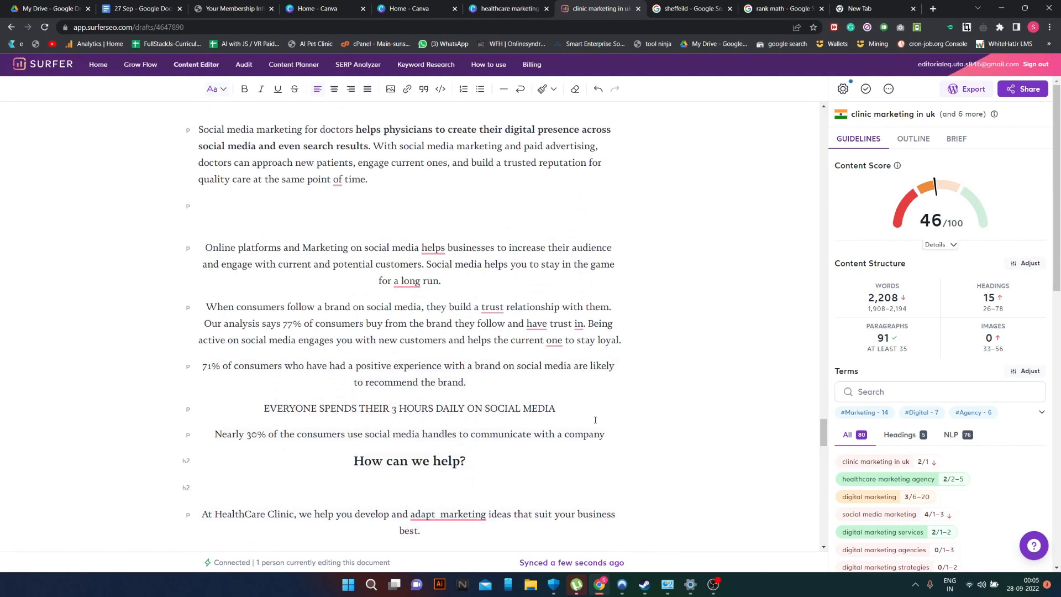
pyautogui.moveTo(618, 438); pyautogui.dragTo(265, 412)
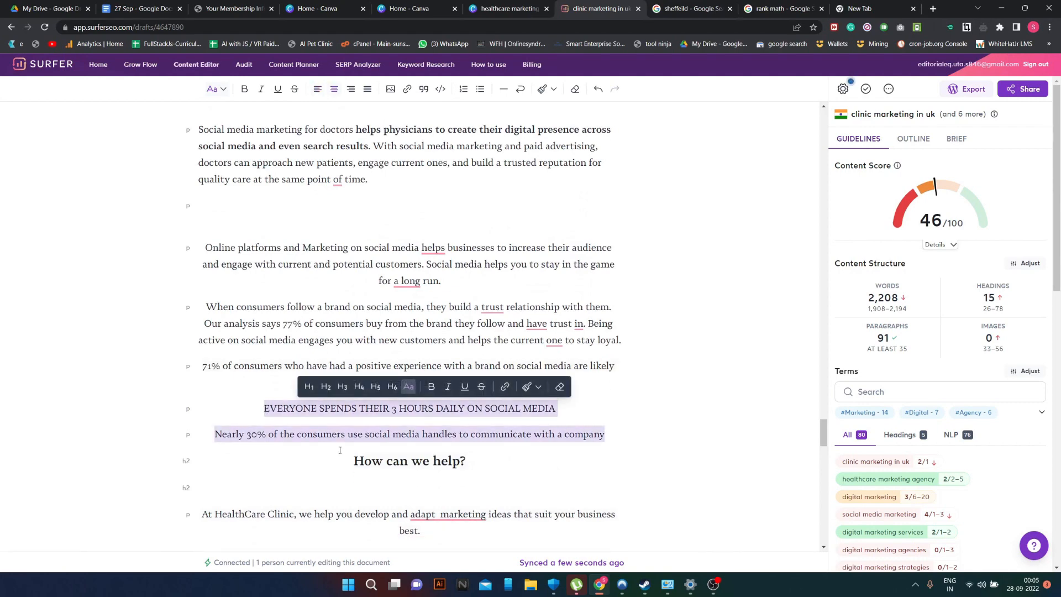
pyautogui.scroll(-4, 344, 446)
pyautogui.moveTo(467, 368); pyautogui.dragTo(218, 281)
pyautogui.moveTo(328, 263); pyautogui.dragTo(359, 251)
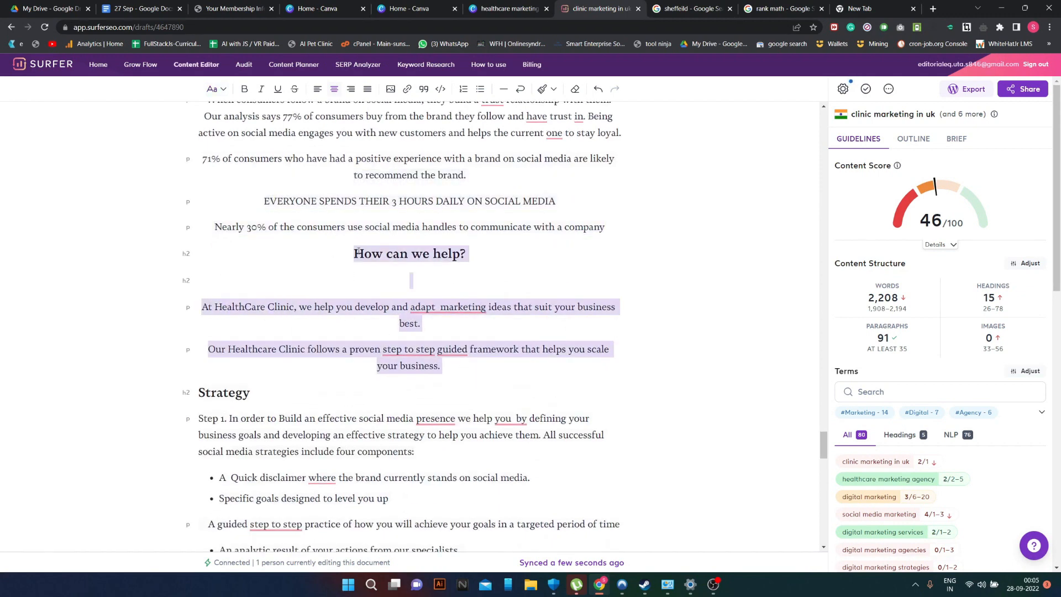
pyautogui.press('BackSpace')
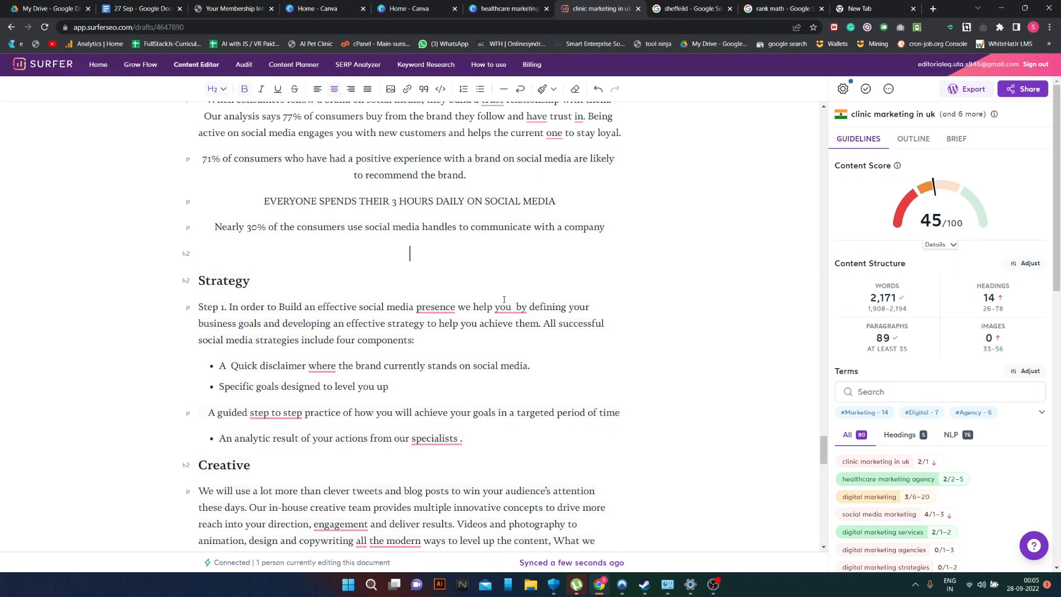
# - Review the article from the Strategy section back up to the title, and check the content structure and suggested terms in the guidelines
pyautogui.scroll(4, 266, 296)
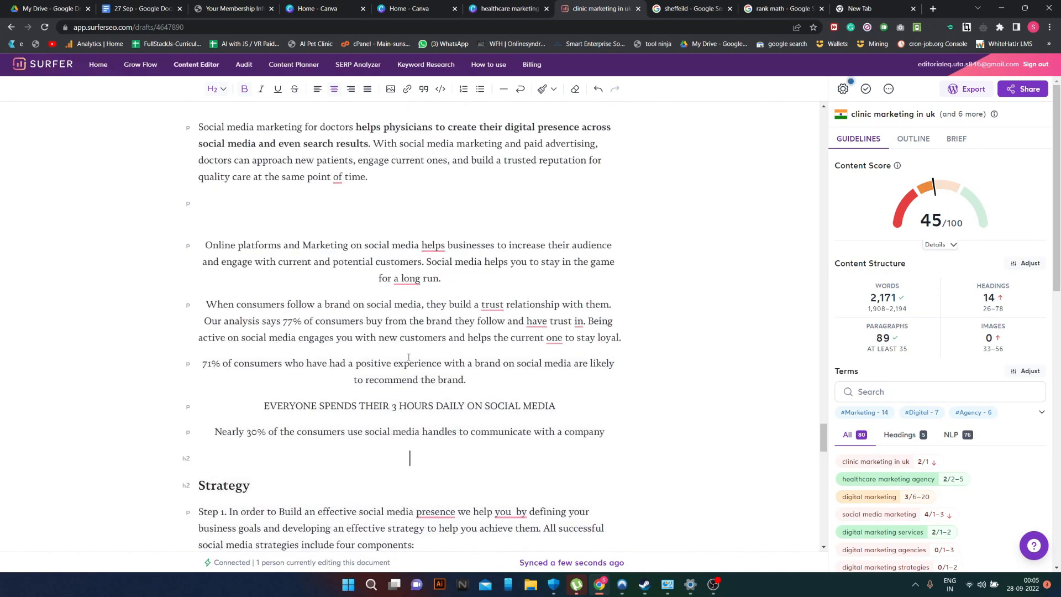
pyautogui.scroll(-2, 679, 367)
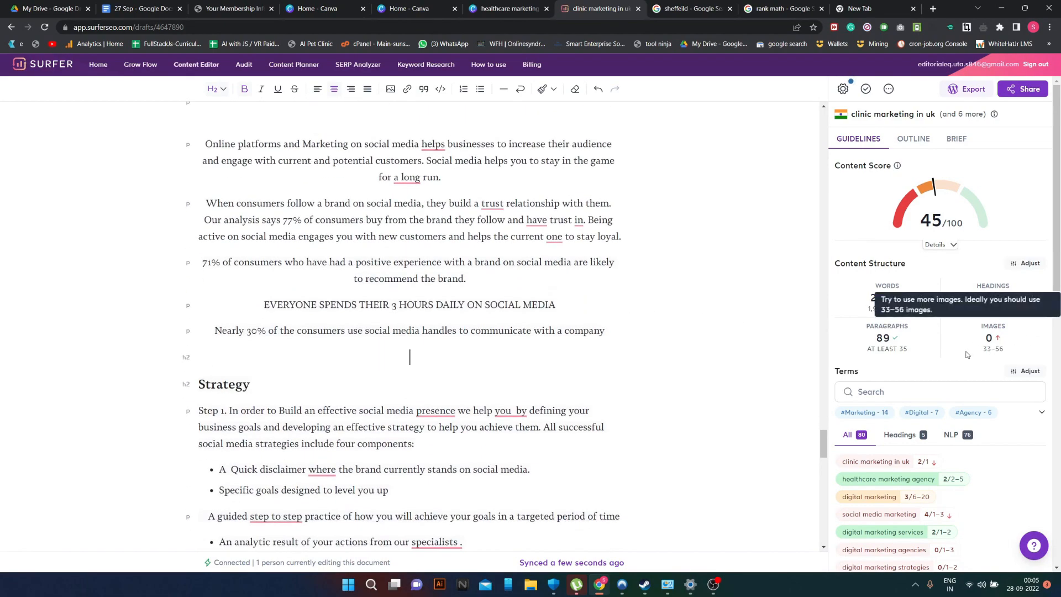
pyautogui.scroll(15, 450, 353)
pyautogui.scroll(15, 450, 353)
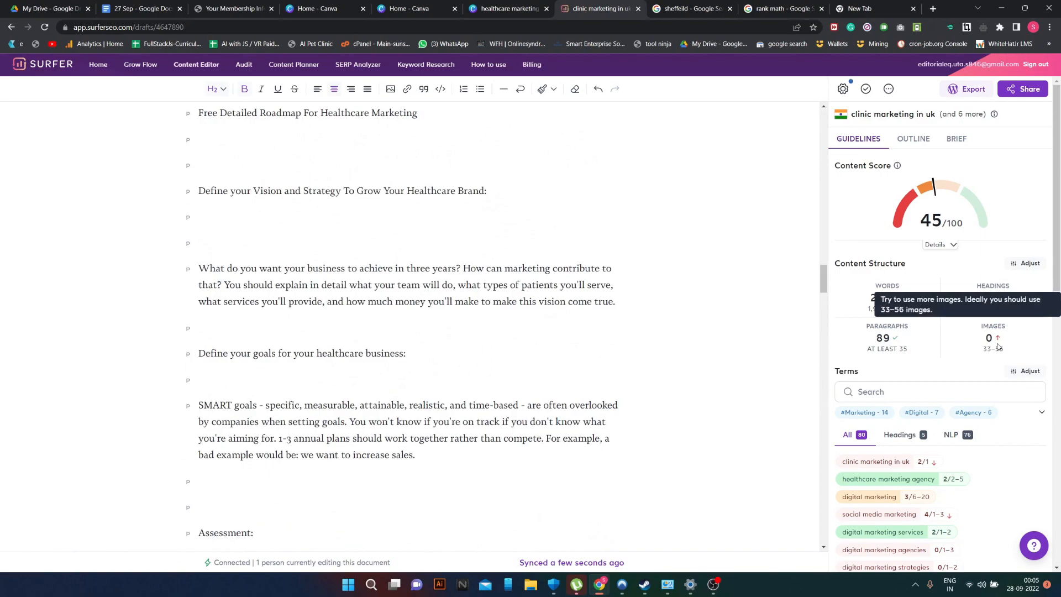
pyautogui.scroll(-6, 367, 367)
pyautogui.scroll(7, 373, 369)
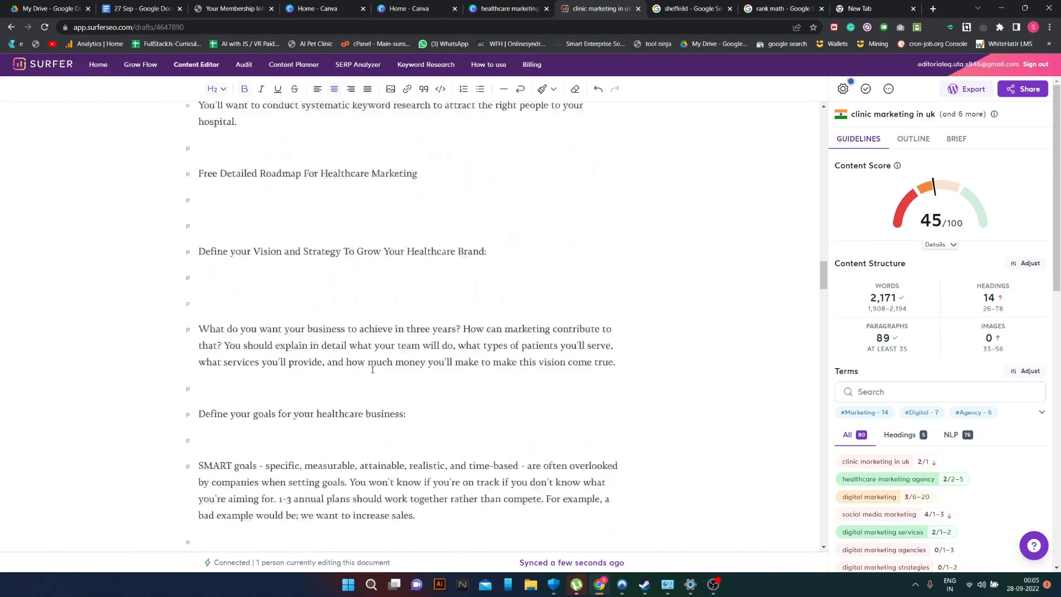
pyautogui.scroll(15, 373, 369)
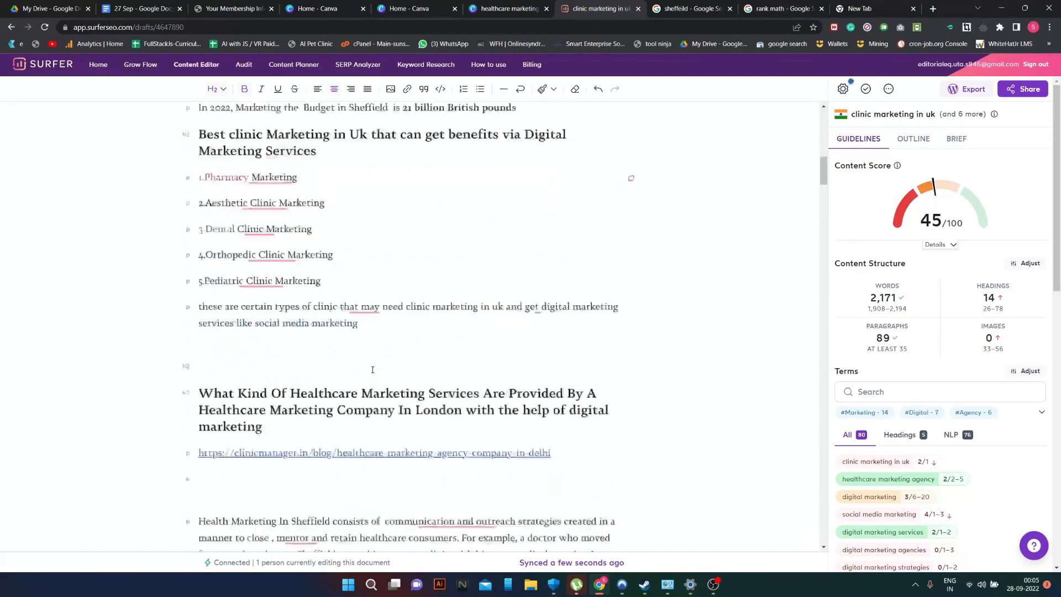
pyautogui.scroll(15, 373, 369)
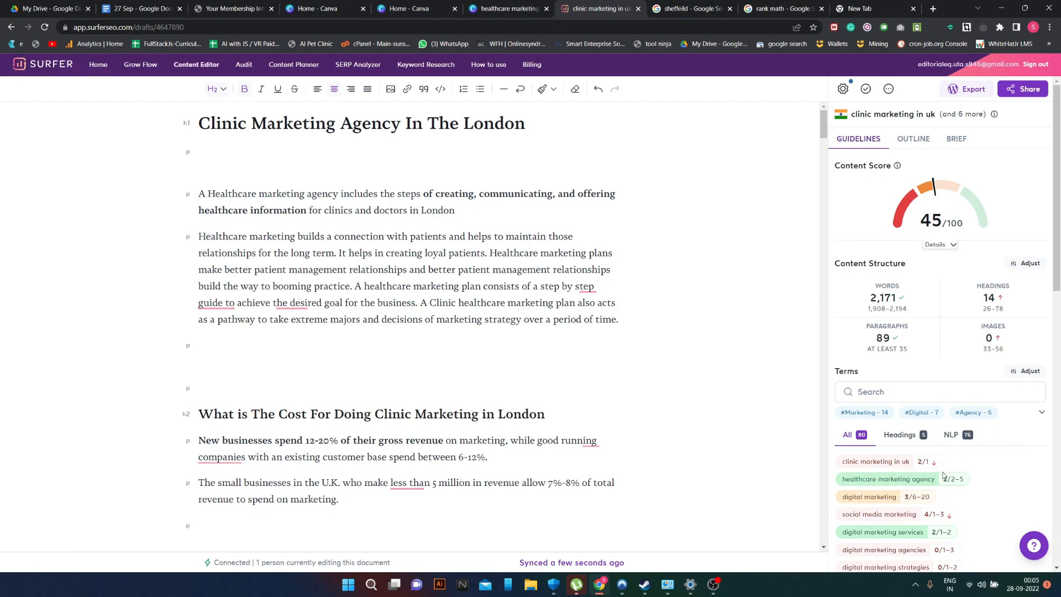
pyautogui.scroll(-1, 498, 292)
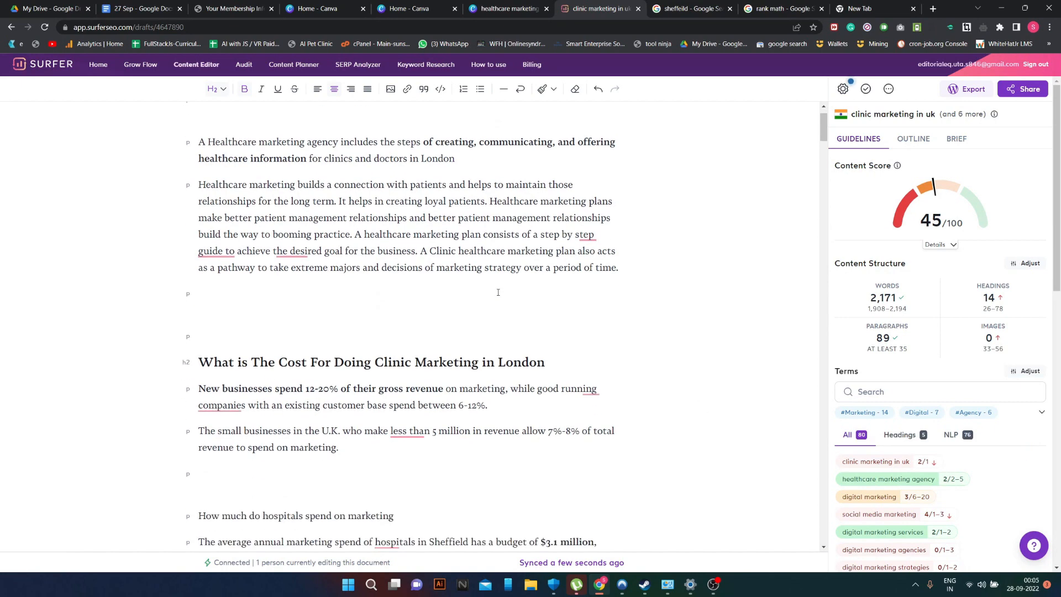
pyautogui.scroll(-1, 568, 366)
pyautogui.scroll(-10, 983, 497)
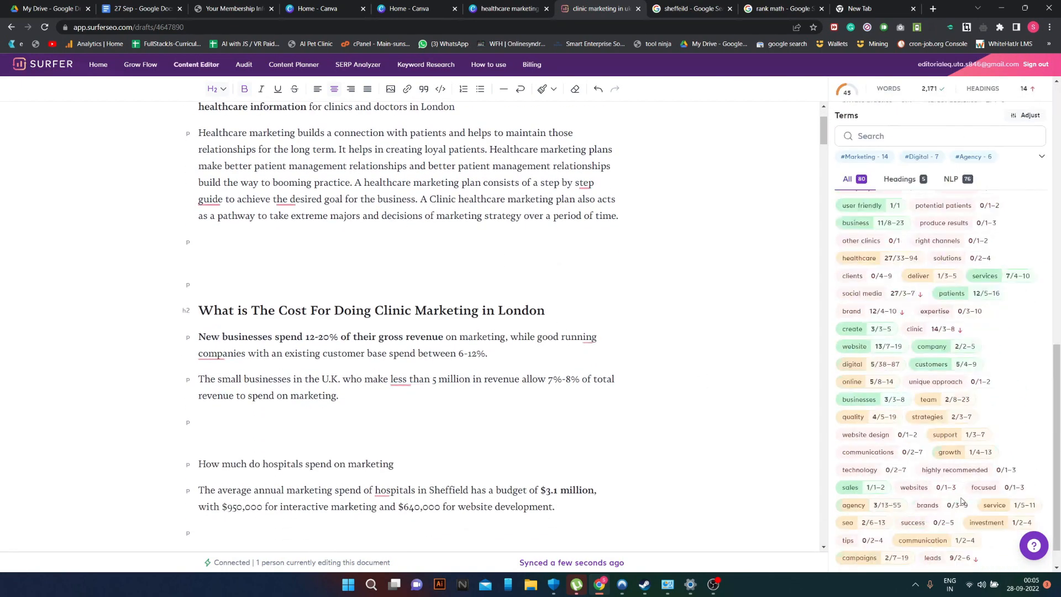
pyautogui.scroll(10, 962, 500)
pyautogui.moveTo(965, 222)
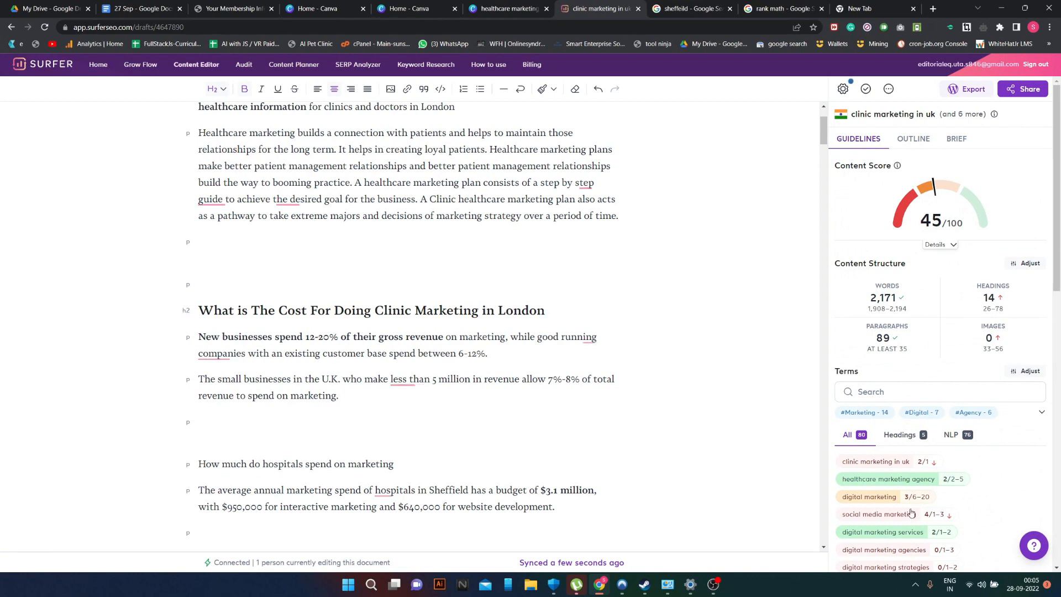
# - Filter the suggested terms by #Marketing and insert "digital" before "marketing" in the small-businesses paragraph and the hospital spending question
pyautogui.click(859, 414)
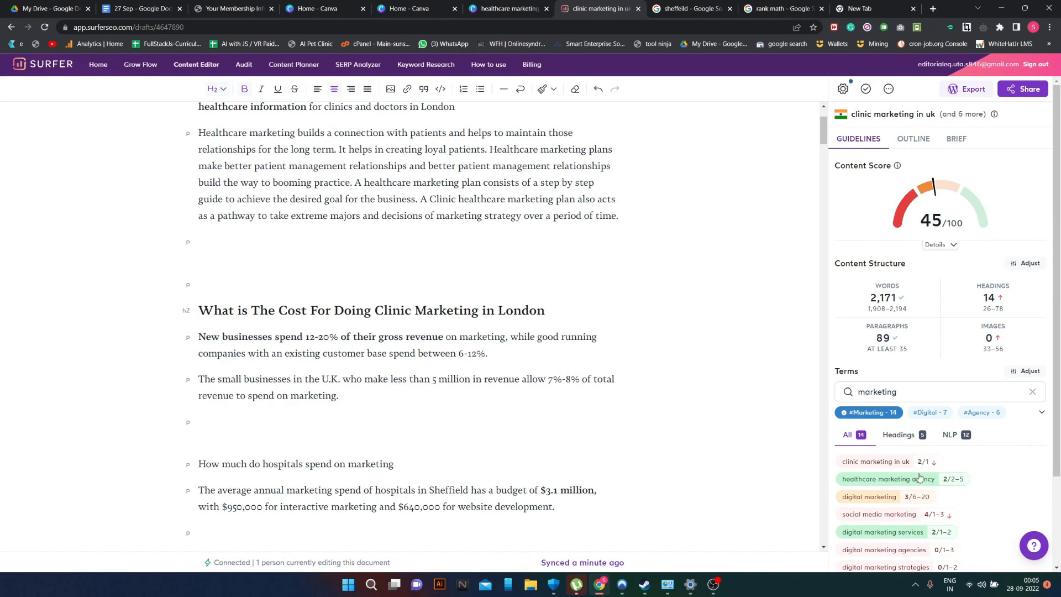
pyautogui.moveTo(913, 499)
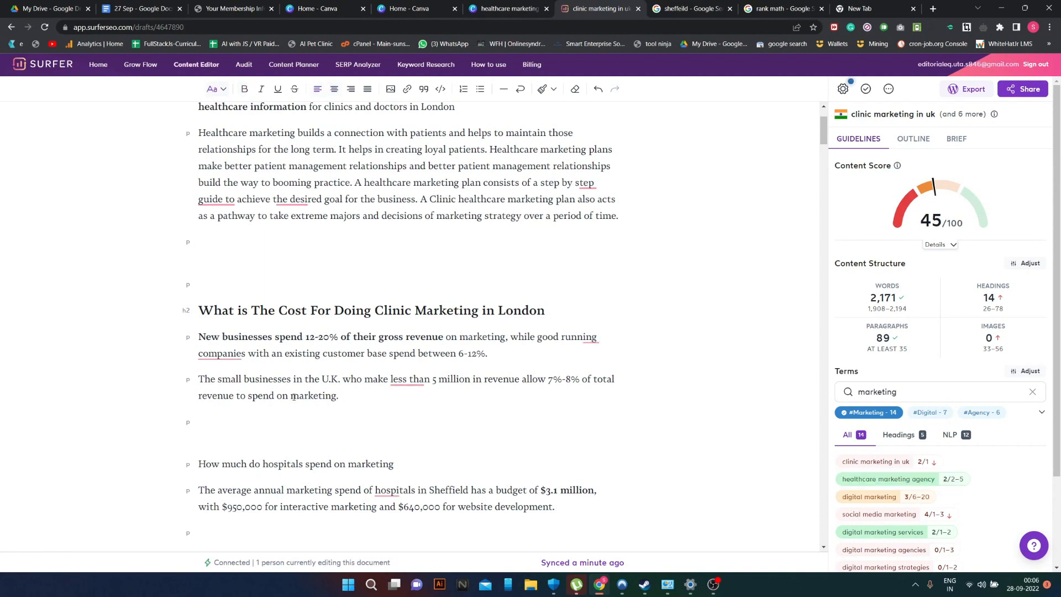
pyautogui.click(436, 424)
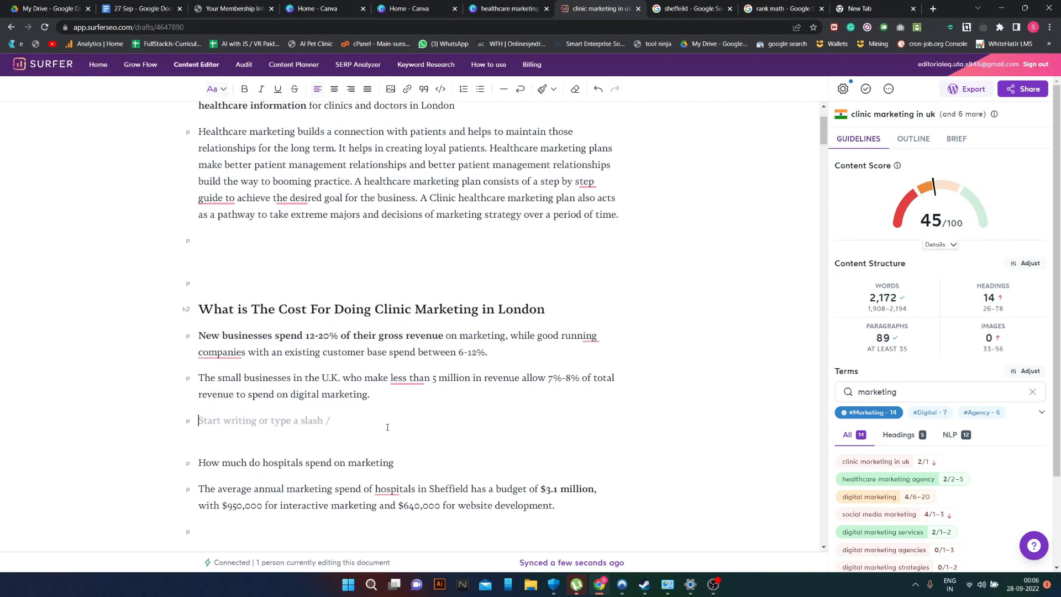
pyautogui.scroll(-1, 355, 430)
pyautogui.click(351, 412)
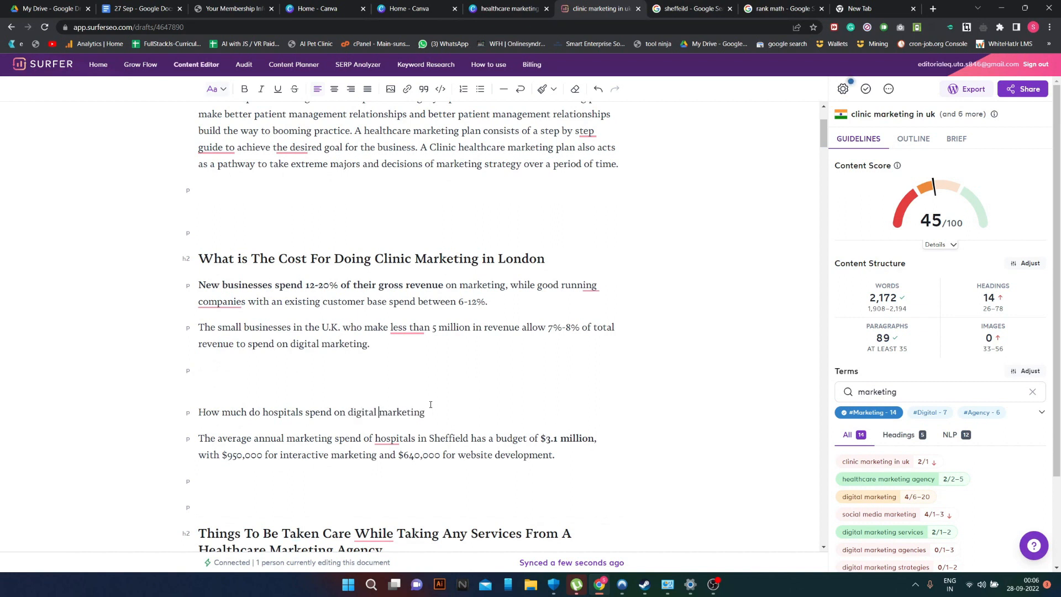
# - Insert "digital" before "marketing in uk" in the paragraph below the list of clinic marketing types
pyautogui.scroll(-1, 440, 405)
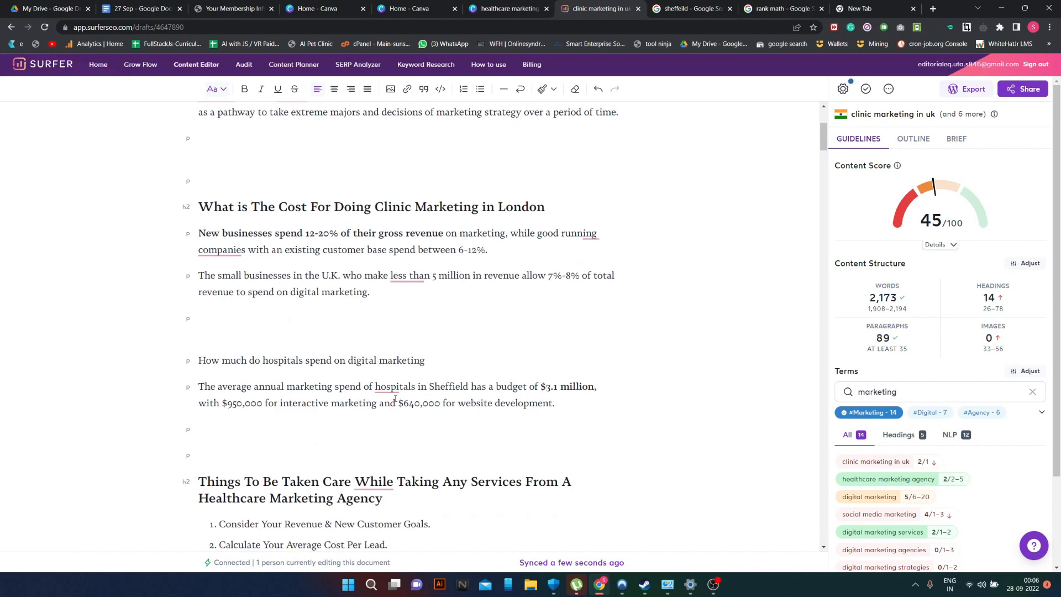
pyautogui.scroll(-4, 507, 413)
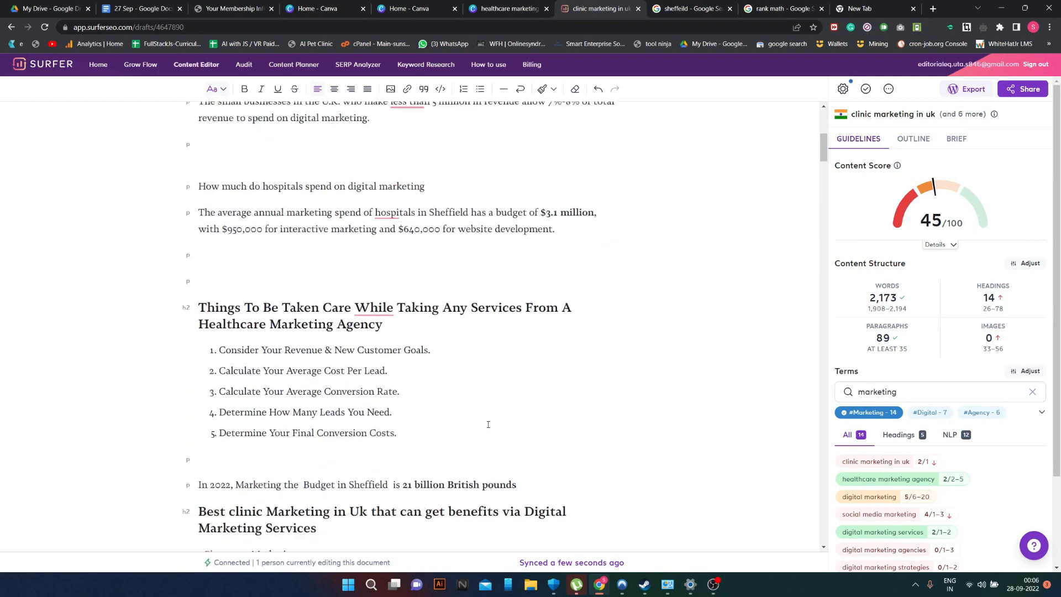
pyautogui.scroll(1, 272, 259)
pyautogui.scroll(-6, 333, 391)
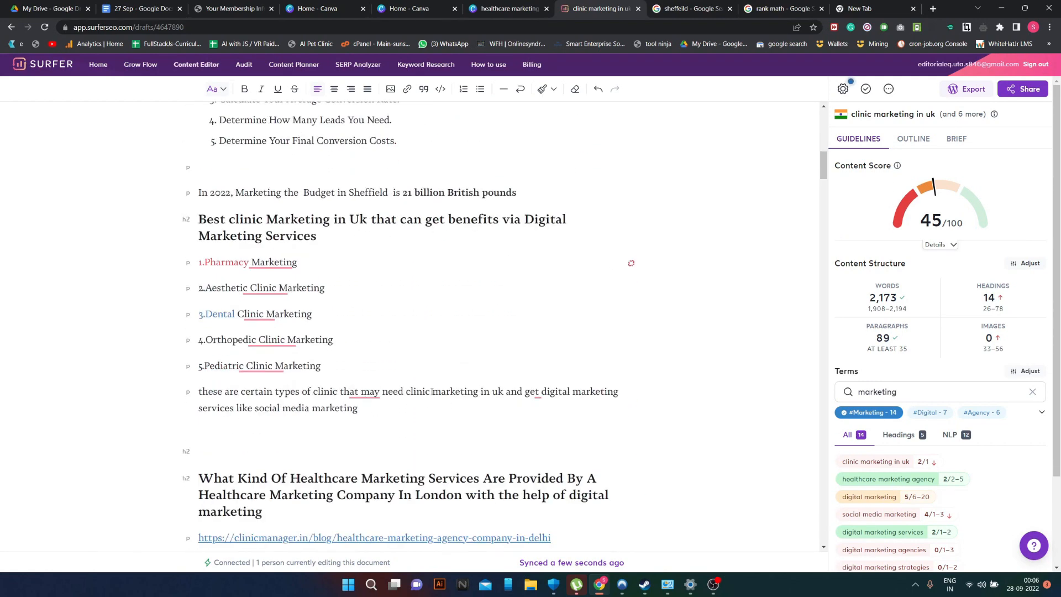
pyautogui.click(431, 390)
pyautogui.write('digital')
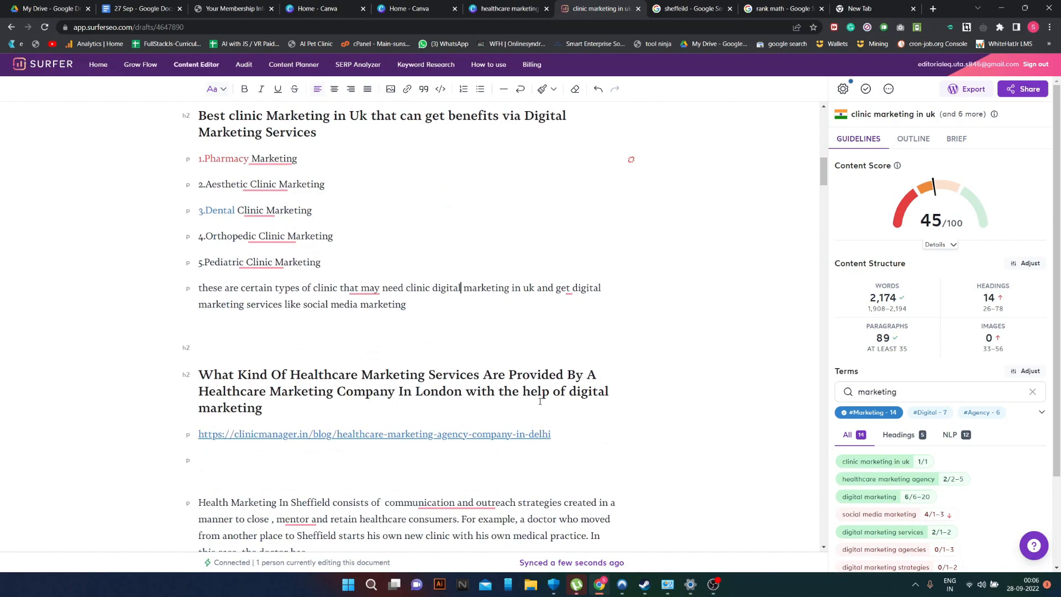
# - Append "in social media marketing strategy" to the "Engage With the Audience" line under the Content Marketing heading
pyautogui.scroll(-15, 532, 402)
pyautogui.scroll(4, 532, 402)
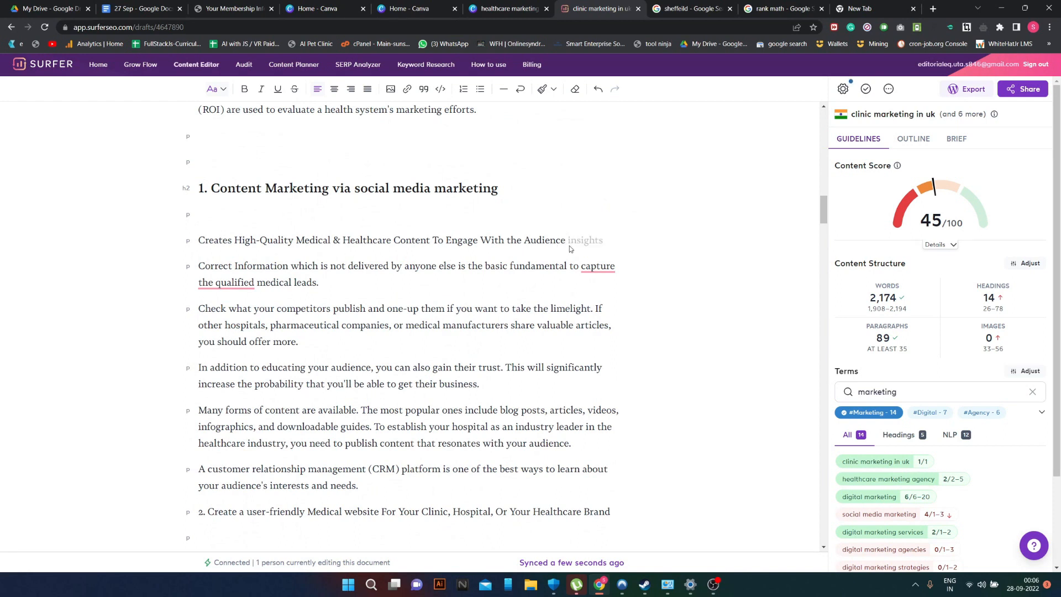
pyautogui.write('in social media ')
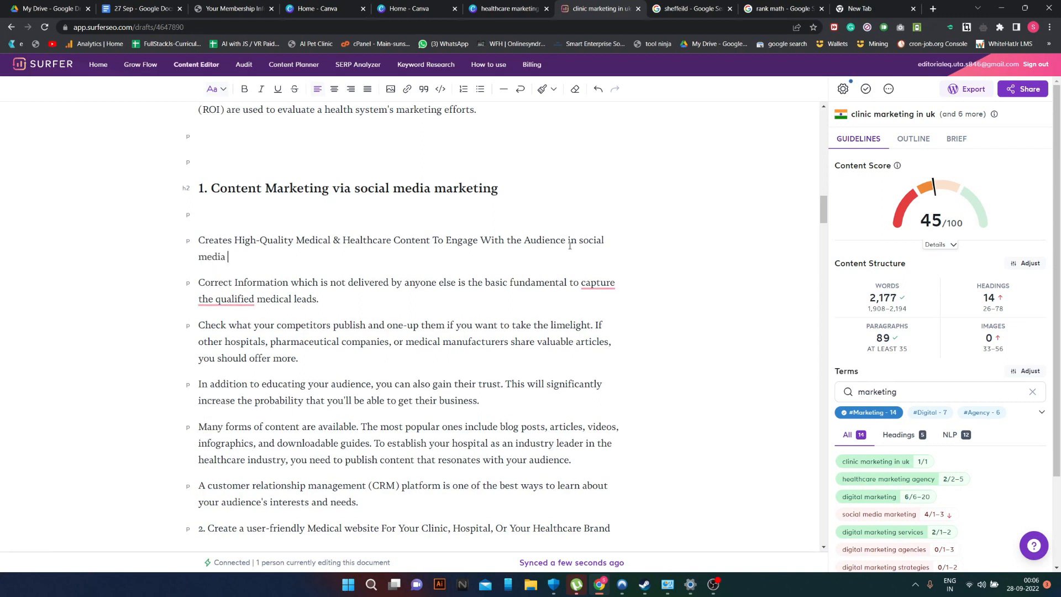
pyautogui.write('marketing')
pyautogui.press('Tab')
pyautogui.moveTo(314, 257); pyautogui.dragTo(276, 258)
pyautogui.press('BackSpace')
pyautogui.press('BackSpace')
pyautogui.hotkey('ctrl', 'z')
pyautogui.hotkey('ctrl', 'z')
pyautogui.click(335, 279)
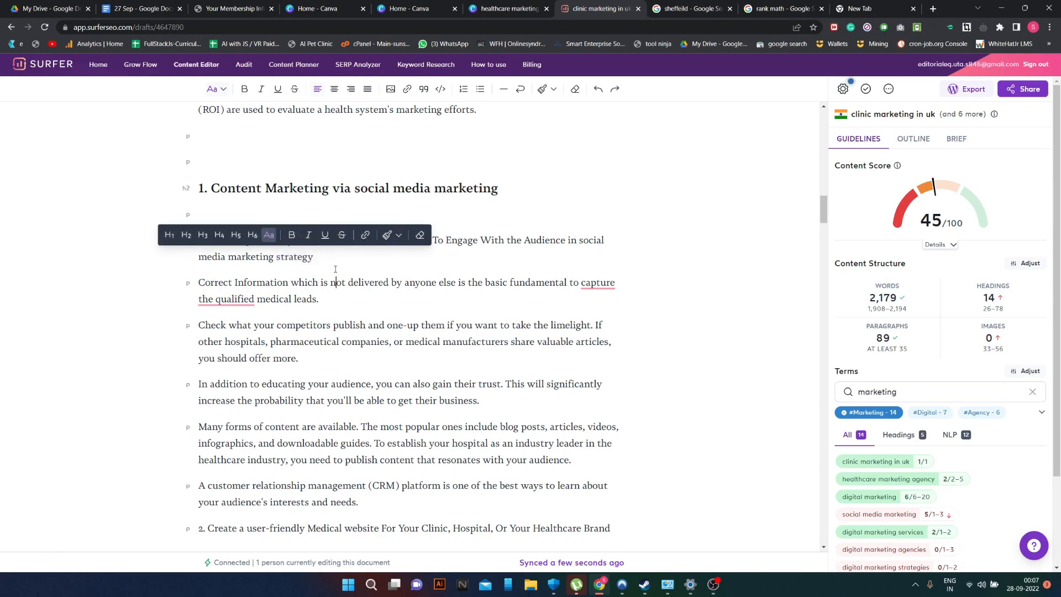
# - Replace the final period of the CRM platform paragraph with "with social engagement via social media marketing"
pyautogui.scroll(-2, 442, 430)
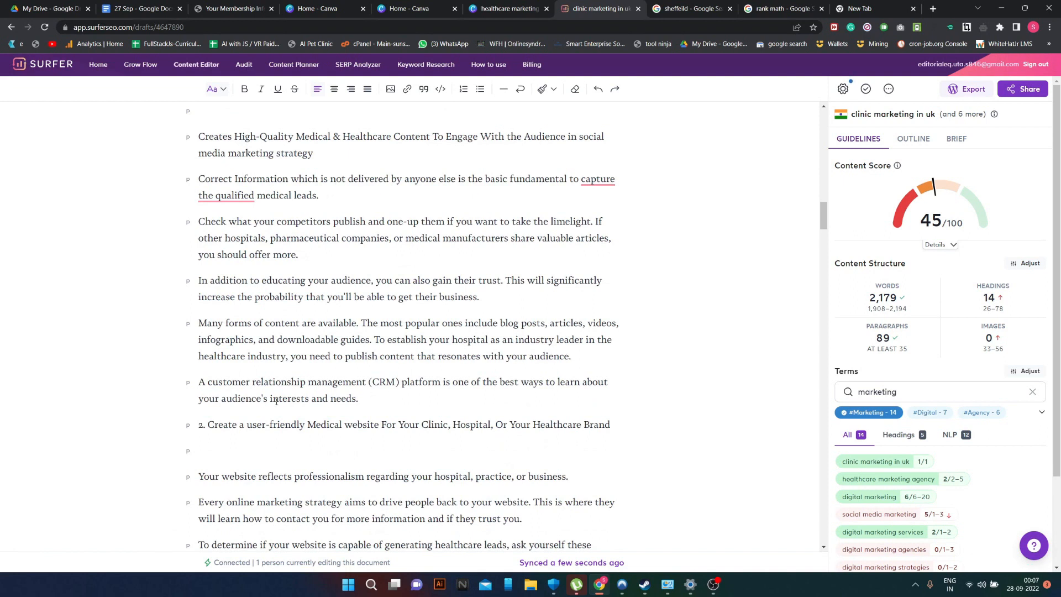
pyautogui.click(373, 394)
pyautogui.press('BackSpace')
pyautogui.write('with social engageme')
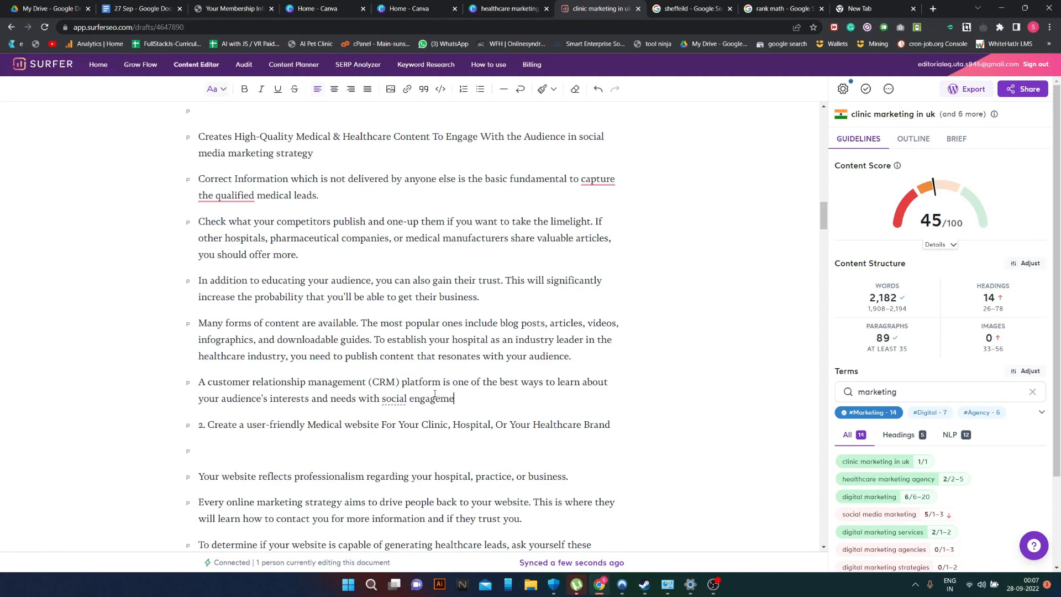
pyautogui.write('nt via social media mark')
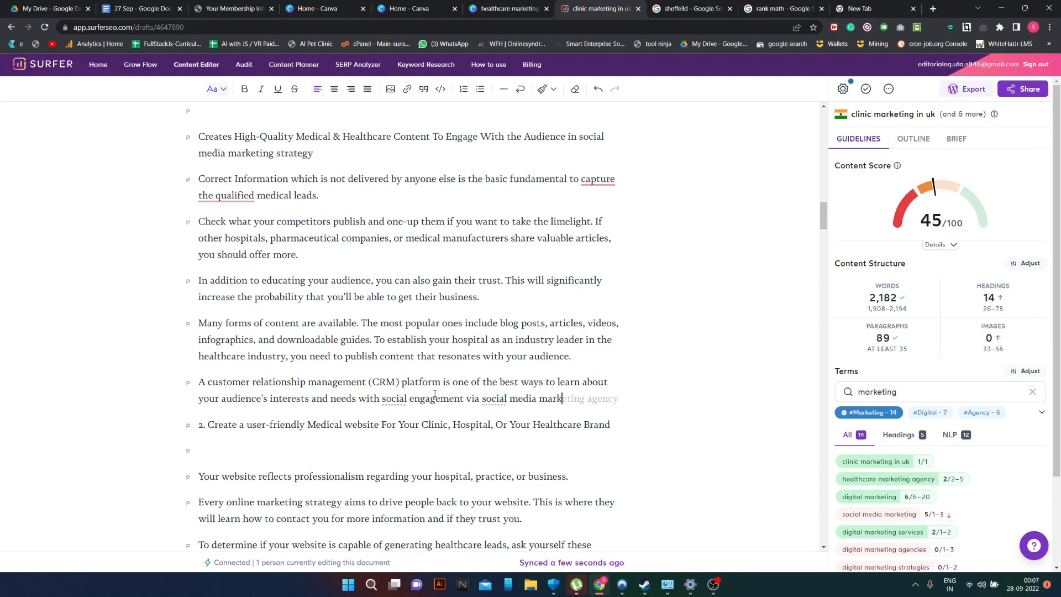
pyautogui.write('eting')
pyautogui.click(620, 449)
# - Remove "via social media marketing" from the end of the CRM platform paragraph
pyautogui.click(602, 398)
pyautogui.press('BackSpace')
pyautogui.press('BackSpace')
pyautogui.press('BackSpace')
pyautogui.press('BackSpace')
pyautogui.press('BackSpace')
pyautogui.press('BackSpace')
pyautogui.press('BackSpace')
pyautogui.press('BackSpace')
pyautogui.press('BackSpace')
pyautogui.press('BackSpace')
pyautogui.press('BackSpace')
pyautogui.press('BackSpace')
pyautogui.press('BackSpace')
pyautogui.press('BackSpace')
pyautogui.press('BackSpace')
pyautogui.press('BackSpace')
pyautogui.press('BackSpace')
pyautogui.press('BackSpace')
pyautogui.press('BackSpace')
pyautogui.press('BackSpace')
pyautogui.press('BackSpace')
pyautogui.press('BackSpace')
pyautogui.press('BackSpace')
pyautogui.press('BackSpace')
pyautogui.press('BackSpace')
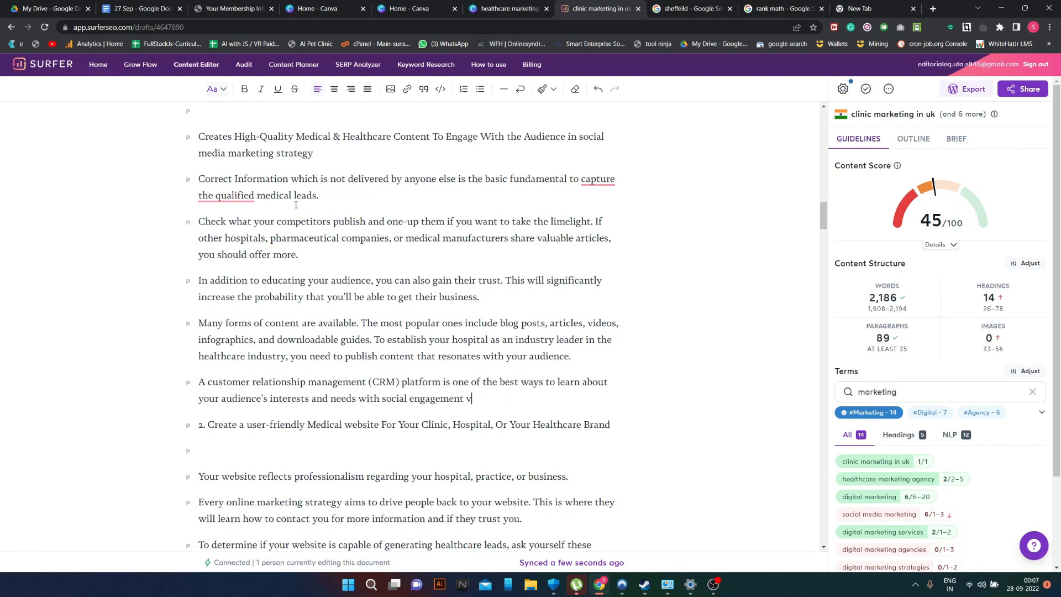
# - Delete the stray "v" after "social engagement" and the word "marketing" before "strategy" in the "Creates High-Quality Medical & Healthcare Content" line
pyautogui.press('BackSpace')
pyautogui.press('BackSpace')
pyautogui.click(316, 154)
pyautogui.moveTo(275, 155); pyautogui.dragTo(230, 156)
pyautogui.press('BackSpace')
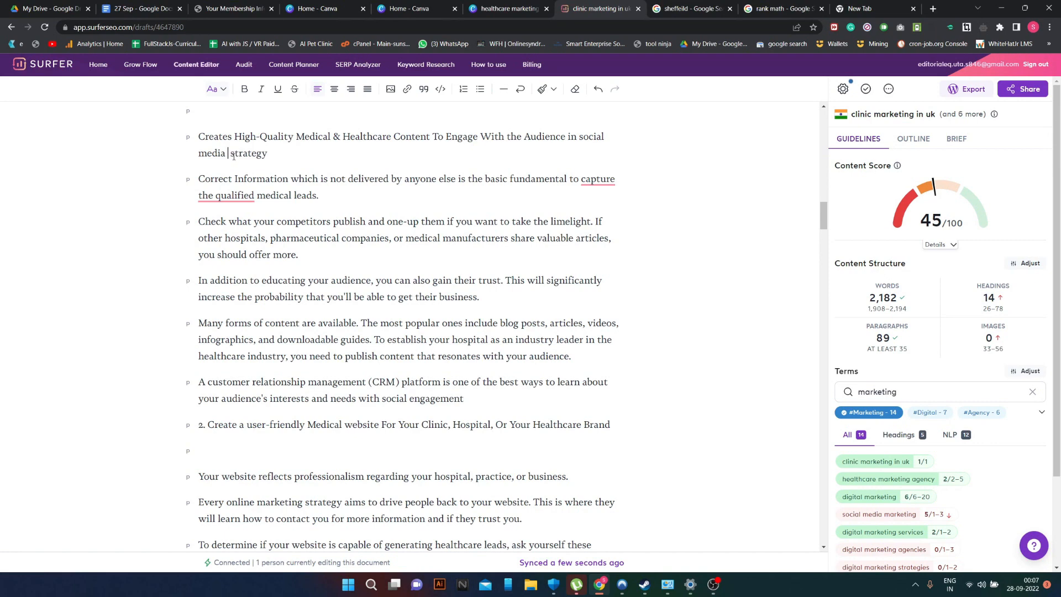
# - Look through the article from the content marketing section up to its title for more "social media marketing" mentions
pyautogui.scroll(3, 342, 210)
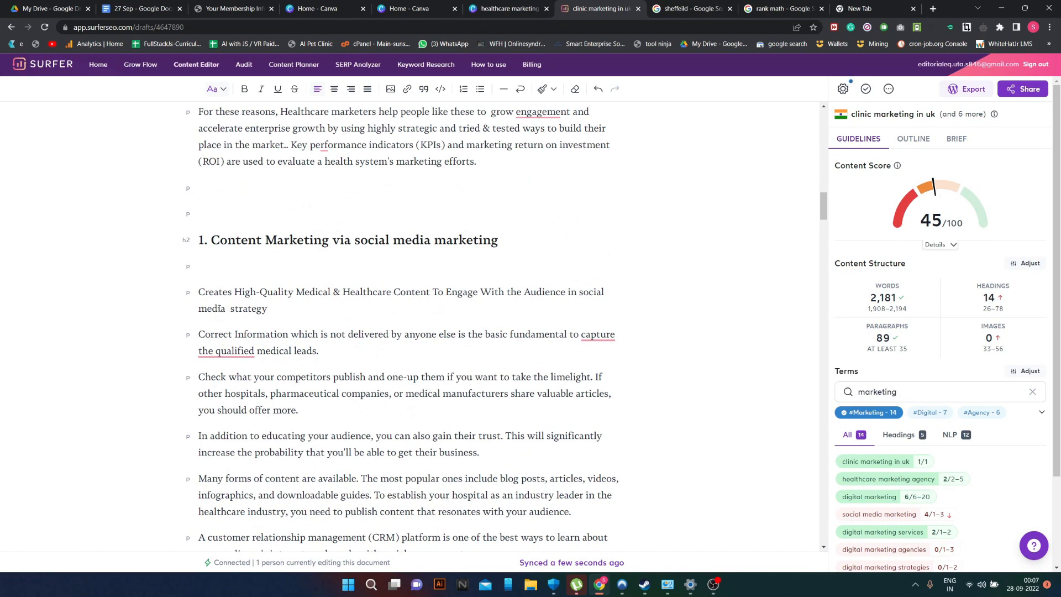
pyautogui.moveTo(228, 309); pyautogui.dragTo(213, 309)
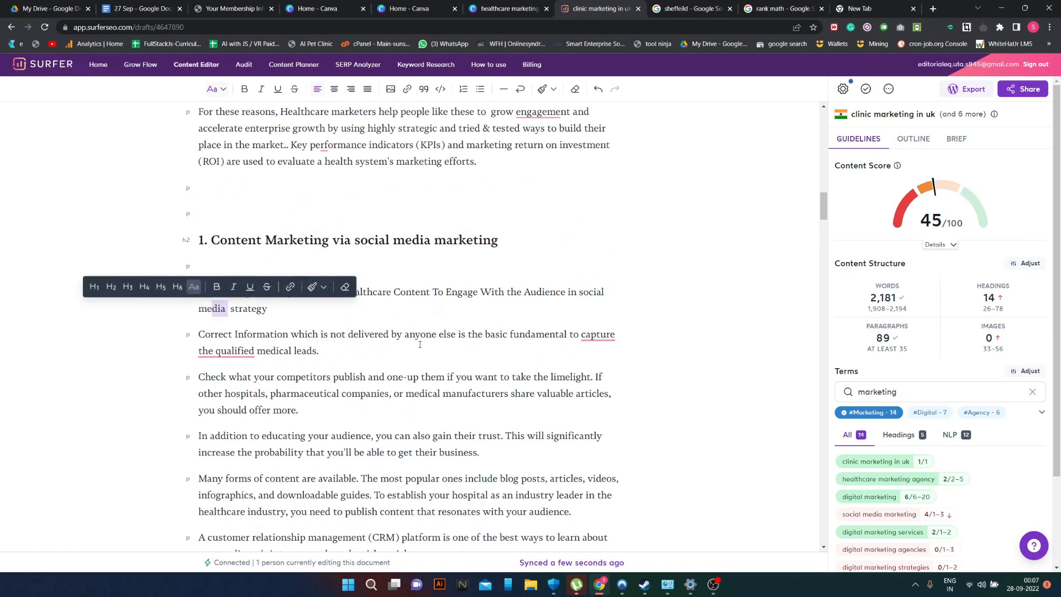
pyautogui.scroll(3, 420, 344)
pyautogui.hotkey('ctrl', 'f')
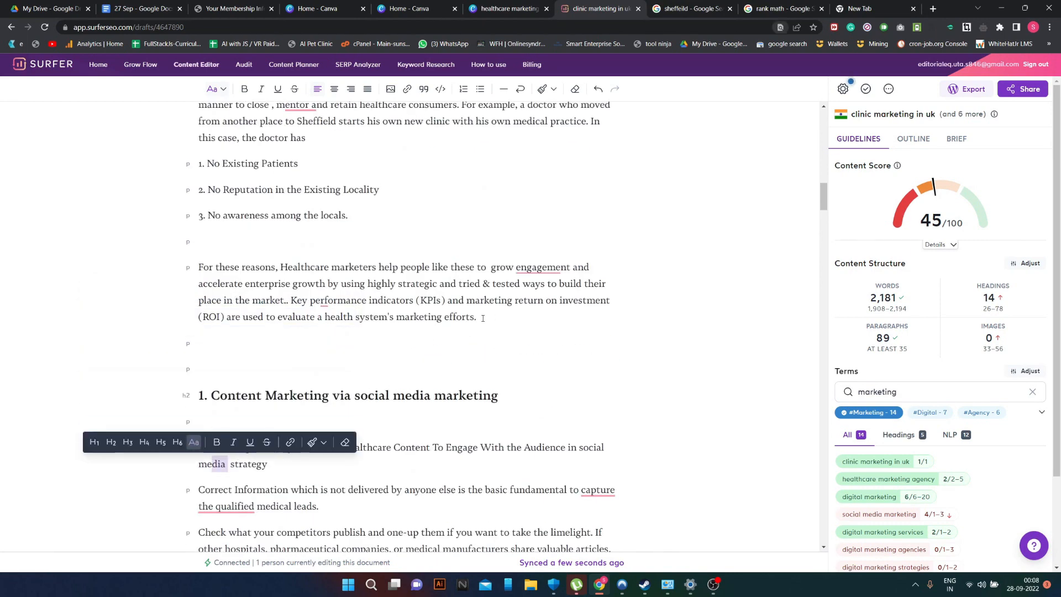
pyautogui.write('s')
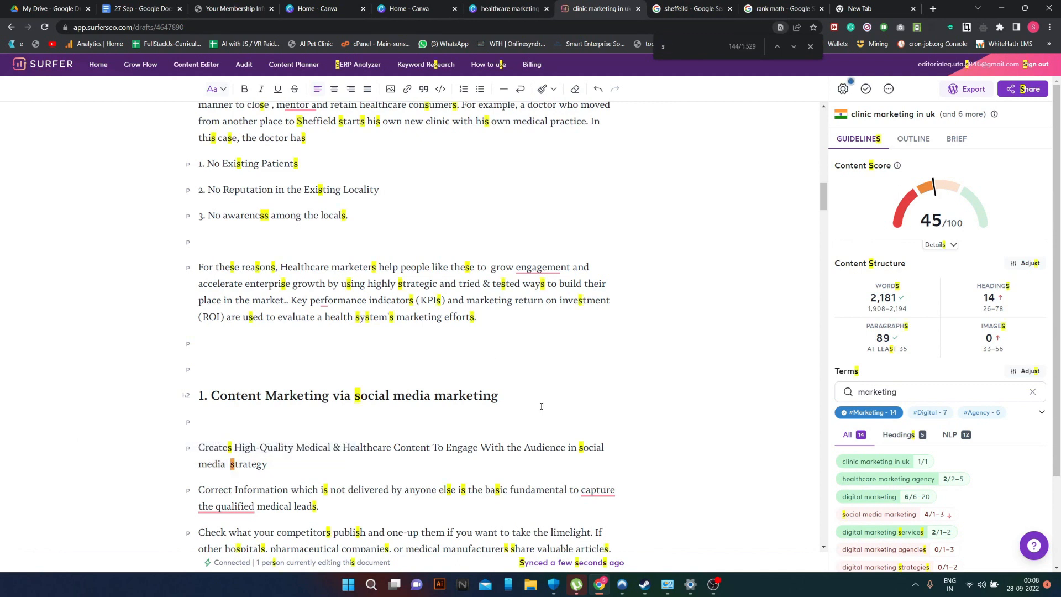
pyautogui.click(897, 515)
pyautogui.click(897, 515)
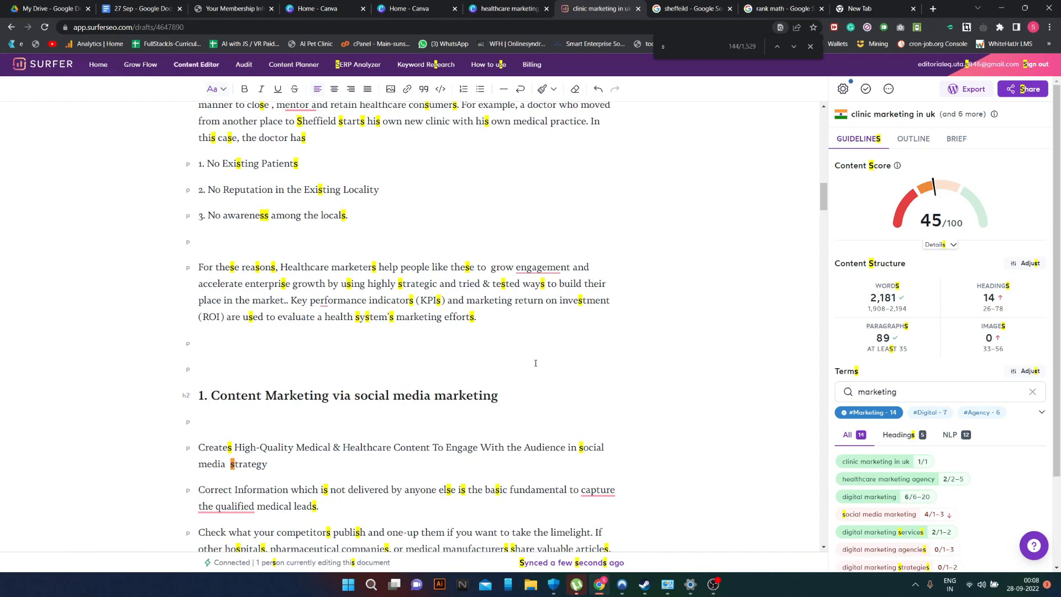
pyautogui.scroll(5, 536, 363)
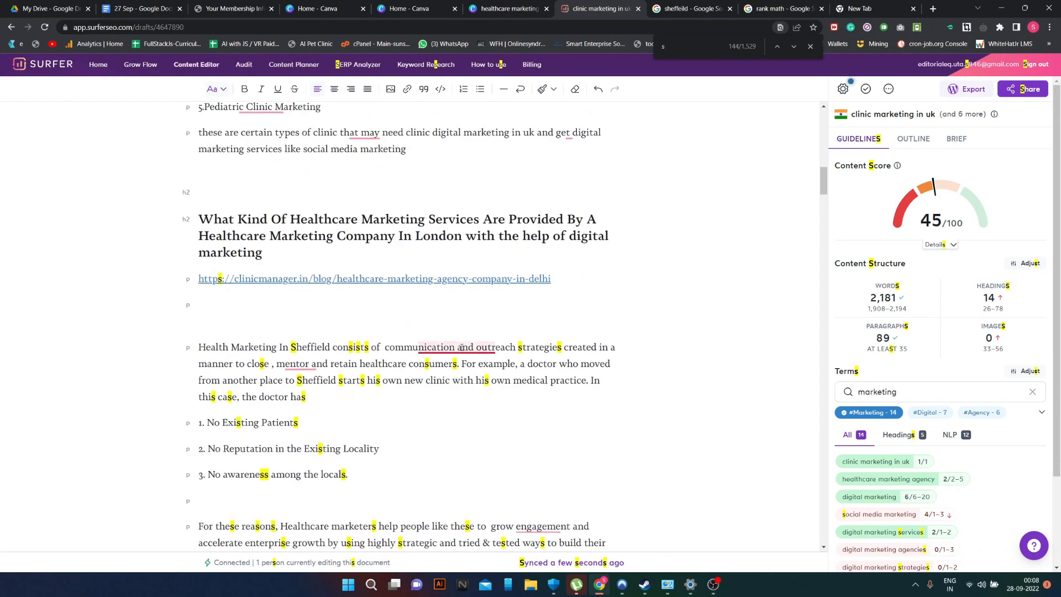
pyautogui.scroll(4, 462, 348)
pyautogui.scroll(1, 461, 347)
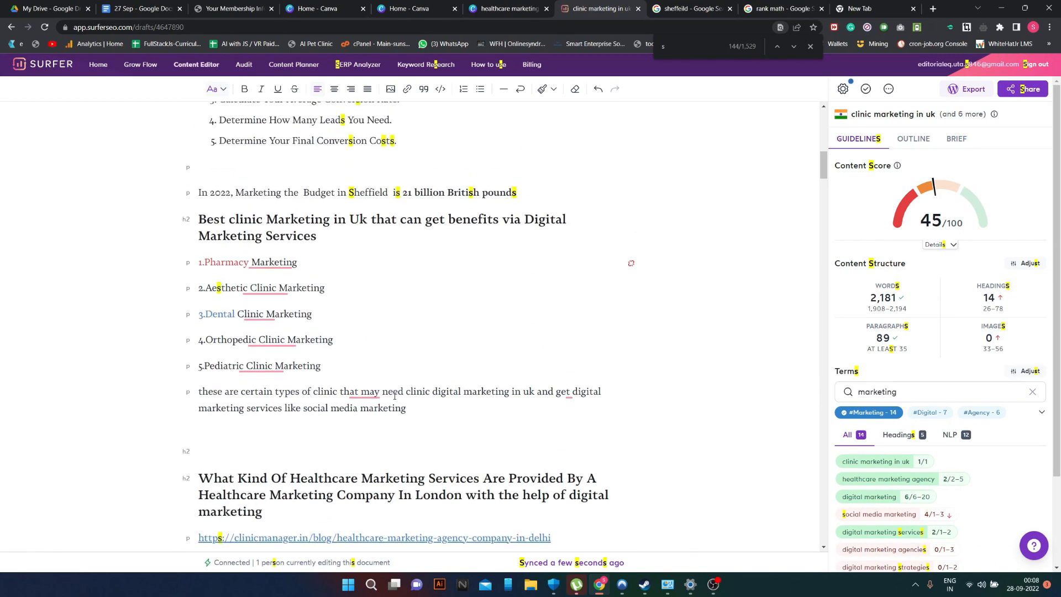
pyautogui.scroll(1, 515, 387)
pyautogui.scroll(6, 516, 388)
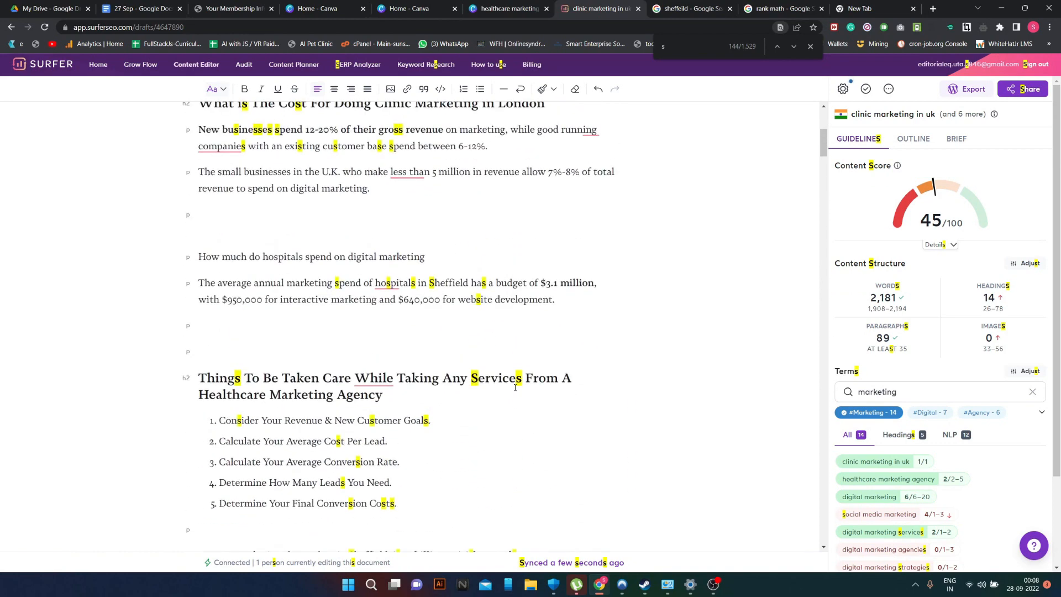
pyautogui.scroll(2, 515, 387)
pyautogui.scroll(4, 515, 388)
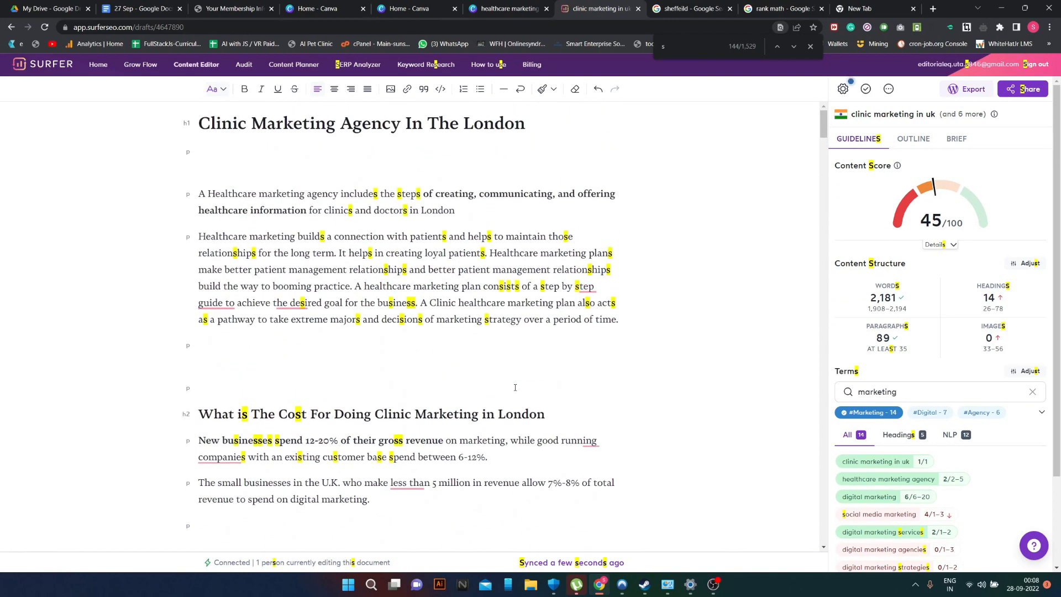
# - Search the page for "social media marketing"
pyautogui.hotkey('ctrl', 'f')
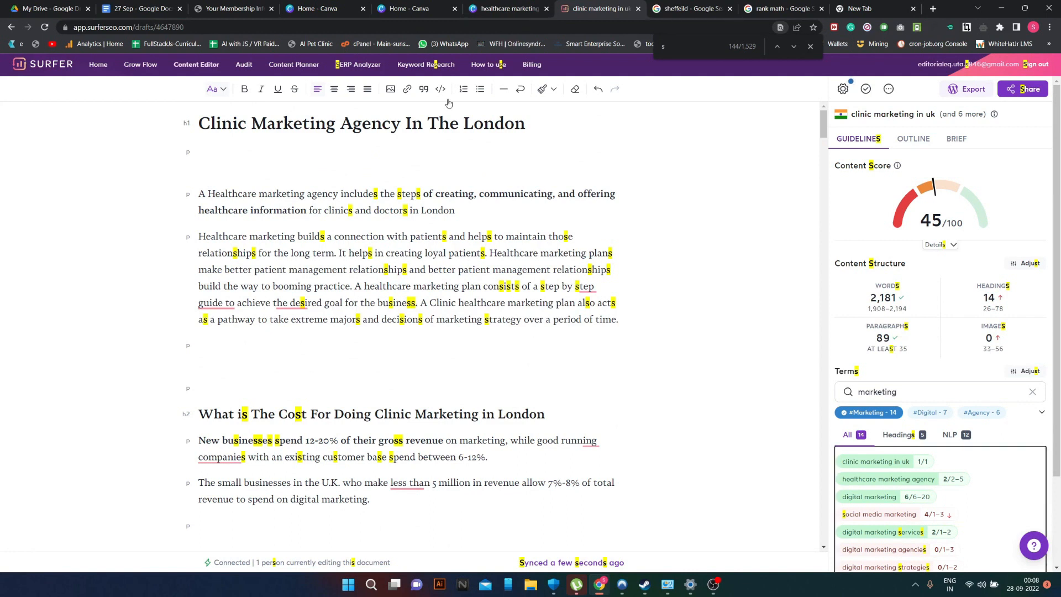
pyautogui.click(690, 42)
pyautogui.write('oc')
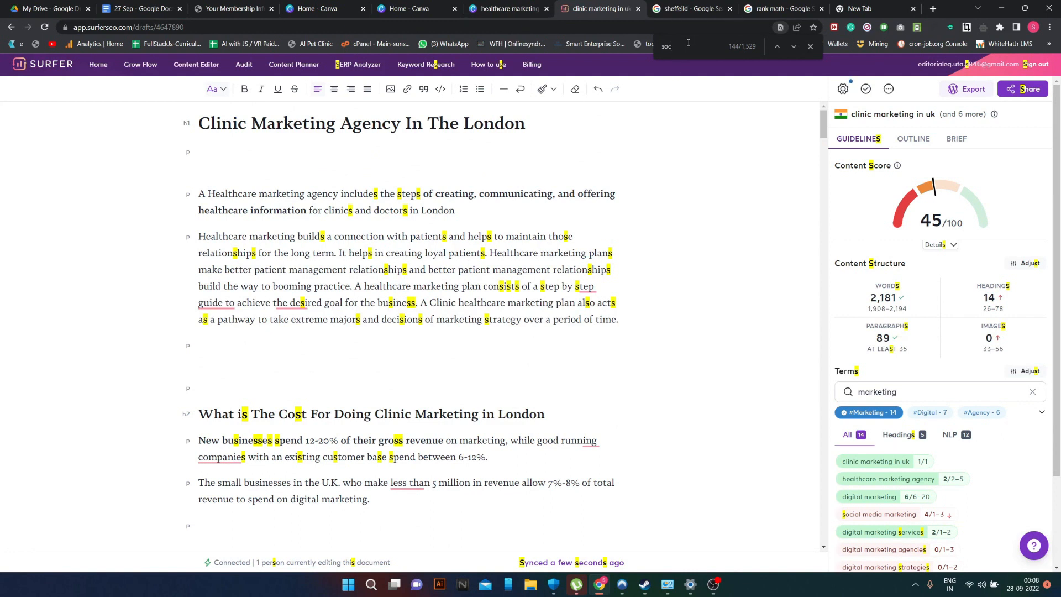
pyautogui.write('ial medi')
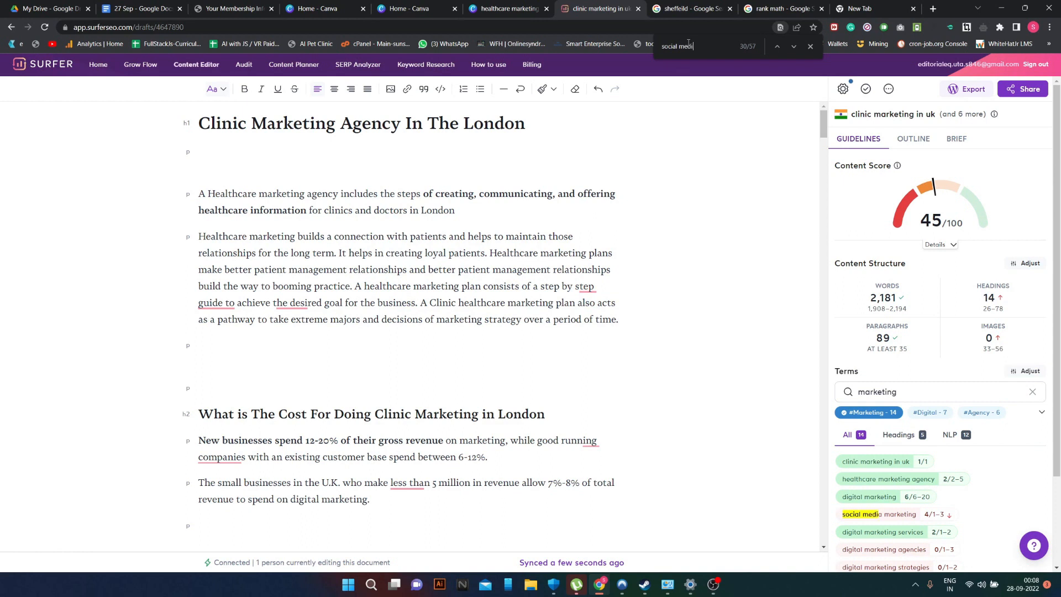
pyautogui.write('a')
pyautogui.click(778, 49)
pyautogui.write('marketing')
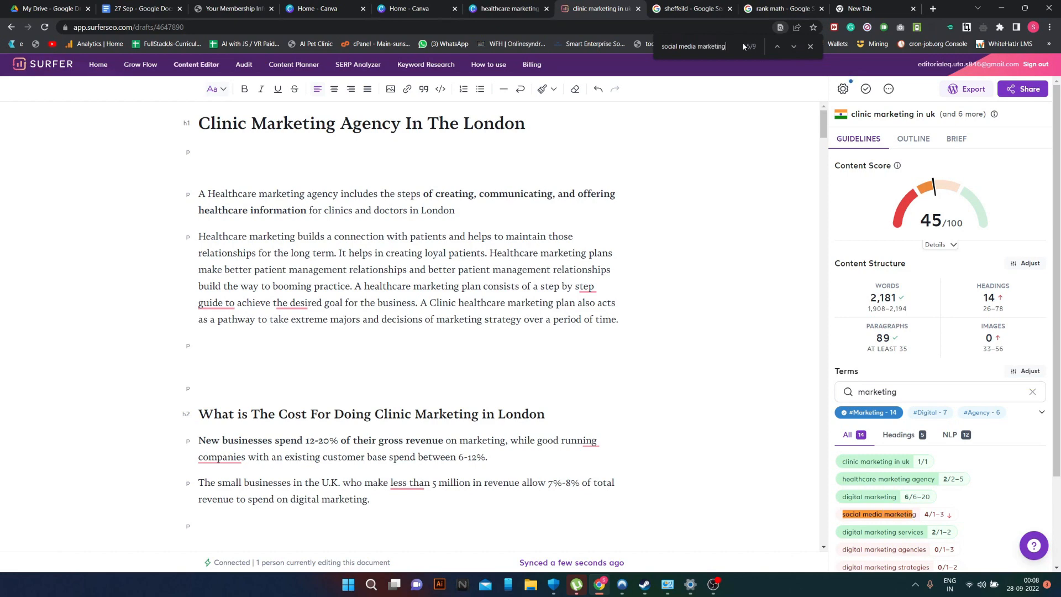
# - Remove "marketing" from the phrase "With social media marketing and paid advertising" and close the page search
pyautogui.click(780, 47)
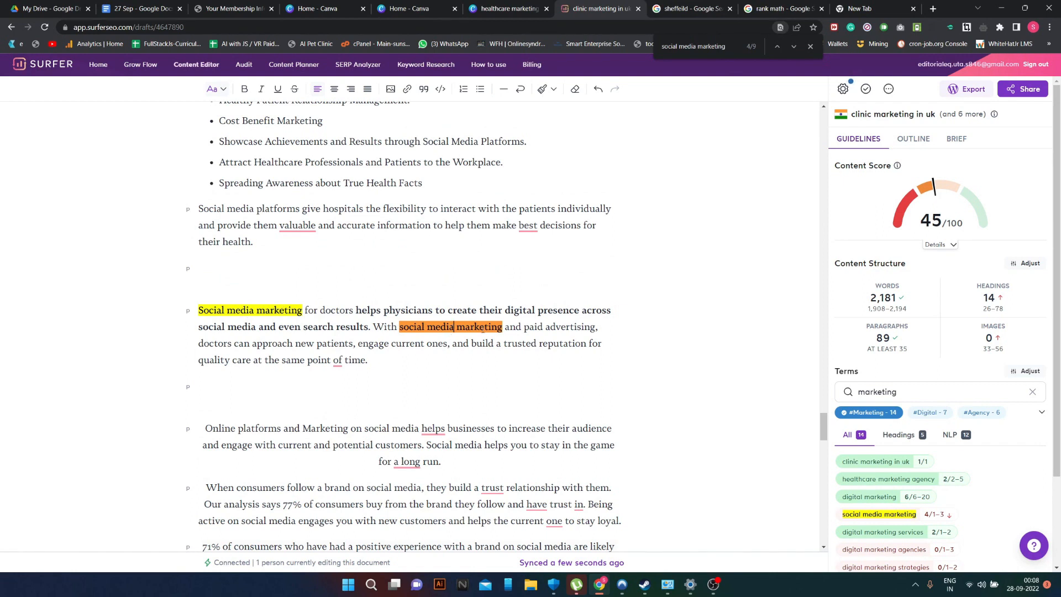
pyautogui.moveTo(504, 328); pyautogui.dragTo(458, 326)
pyautogui.press('BackSpace')
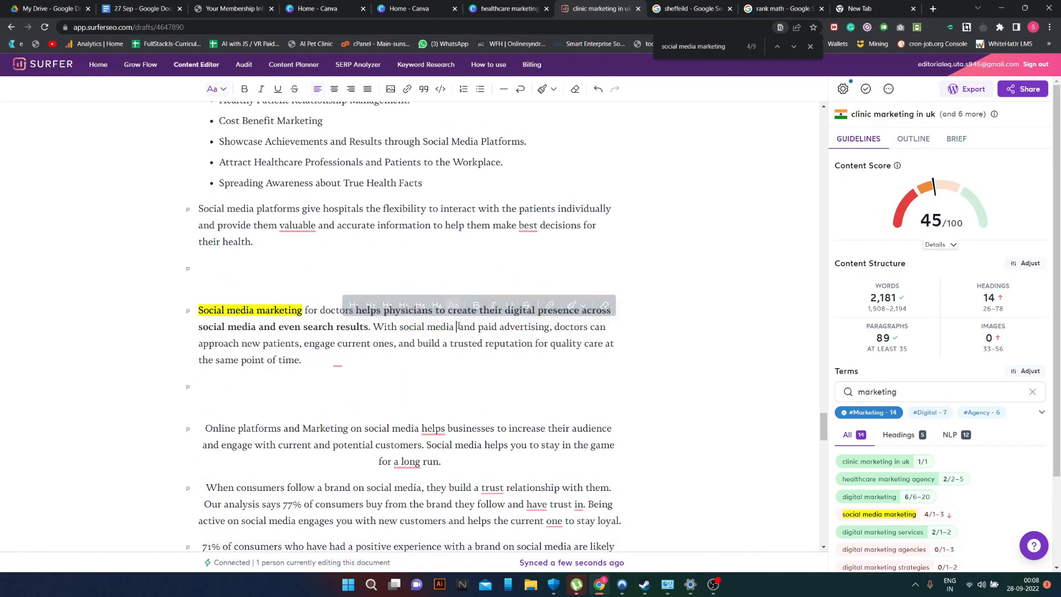
pyautogui.press('BackSpace')
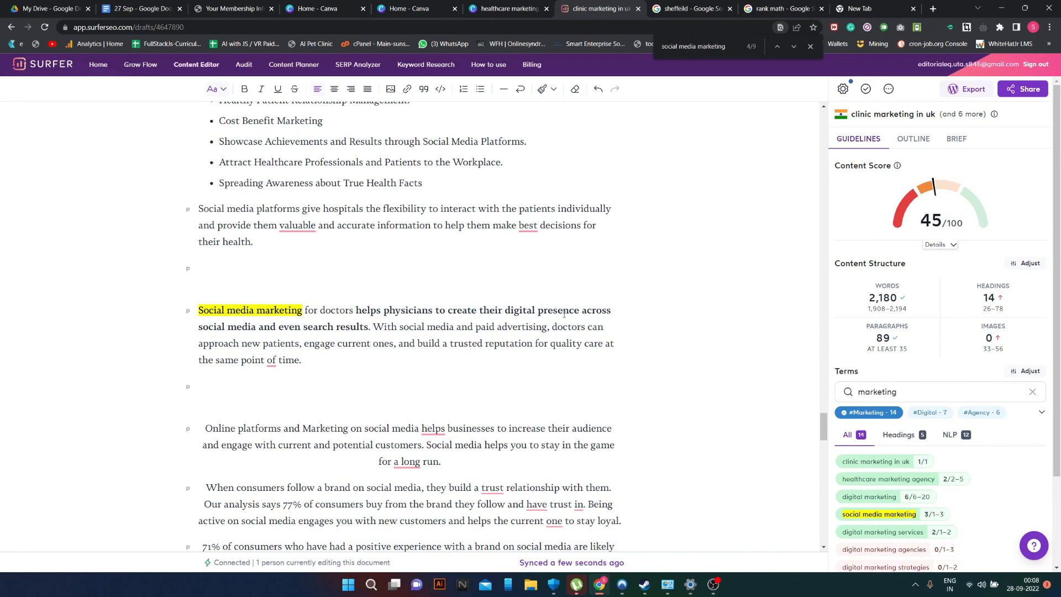
pyautogui.click(811, 46)
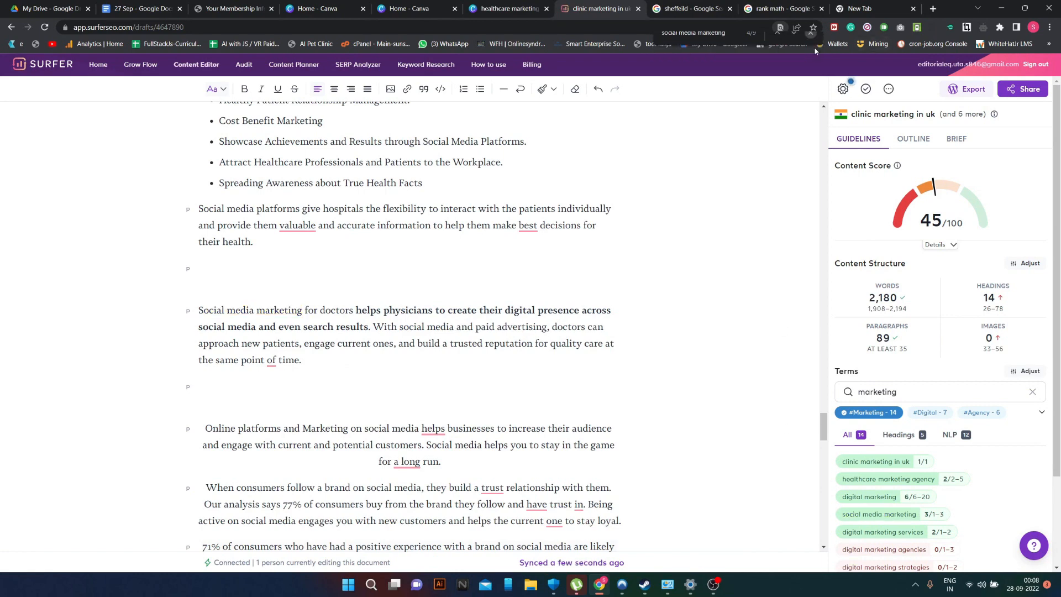
# - Accept the grammar suggestions changing "point of time" to "point in time" and "helps businesses" to "help businesses"
pyautogui.scroll(-2, 1022, 437)
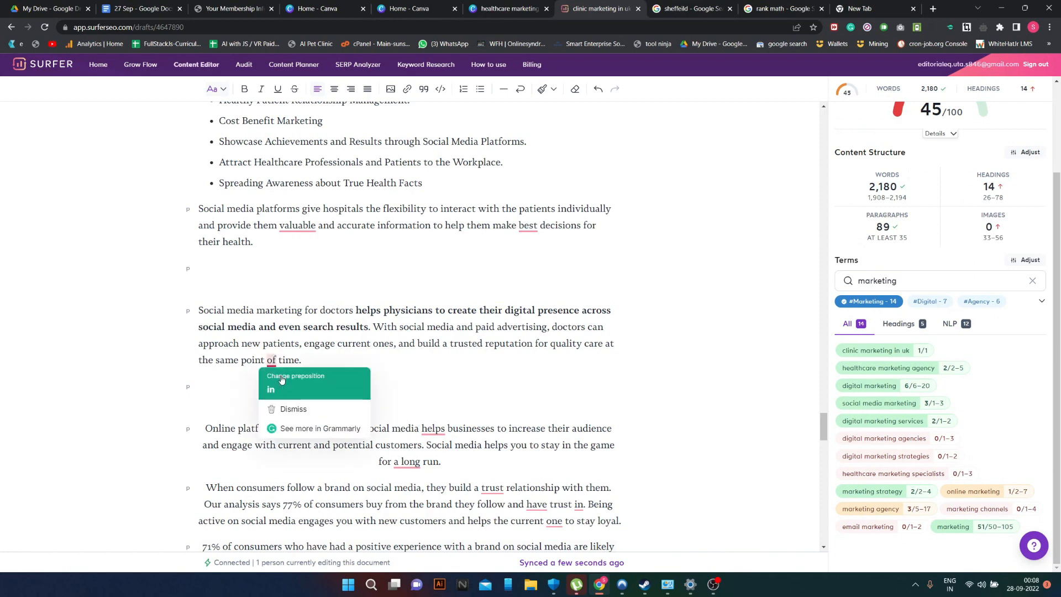
pyautogui.click(280, 376)
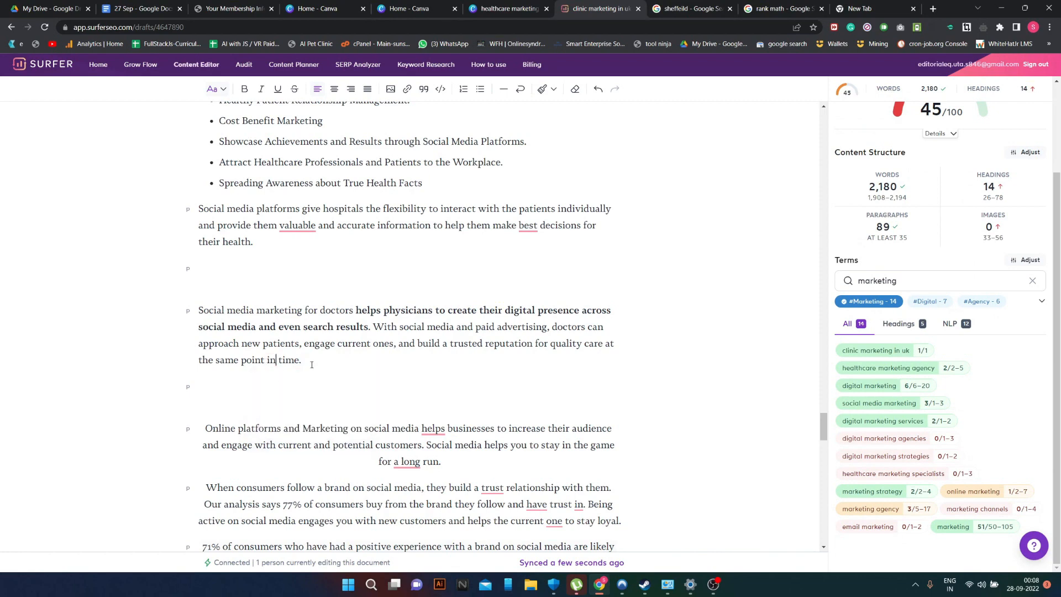
pyautogui.moveTo(444, 423)
pyautogui.click(445, 442)
# - Append "digital marketing agencies use various digital marketing strategies" to the end of the paragraph under the Management heading
pyautogui.scroll(-5, 510, 442)
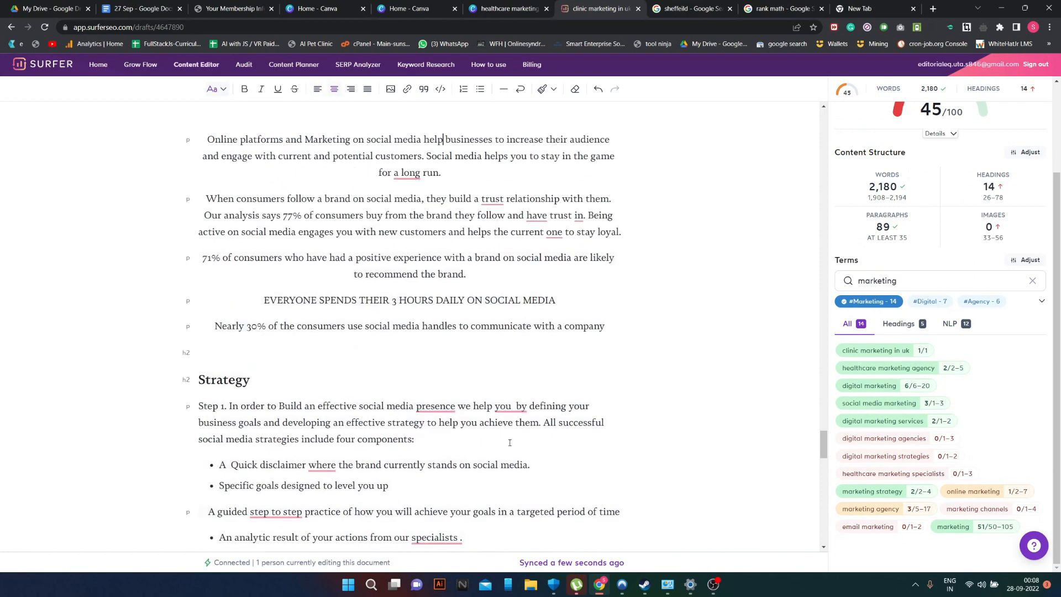
pyautogui.scroll(-15, 509, 442)
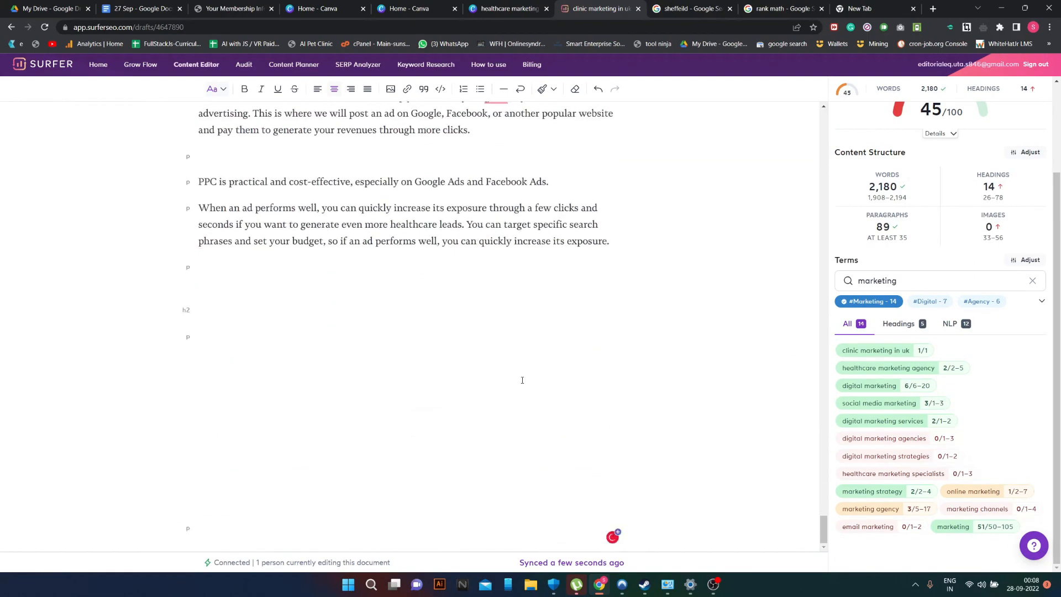
pyautogui.scroll(10, 522, 380)
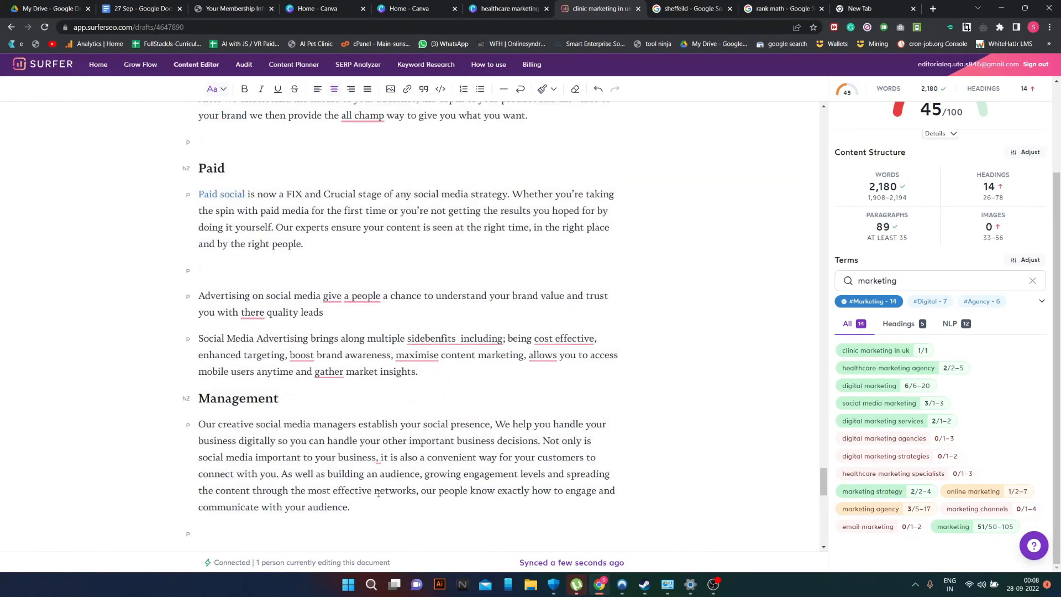
pyautogui.click(363, 511)
pyautogui.write('digital')
pyautogui.press('Tab')
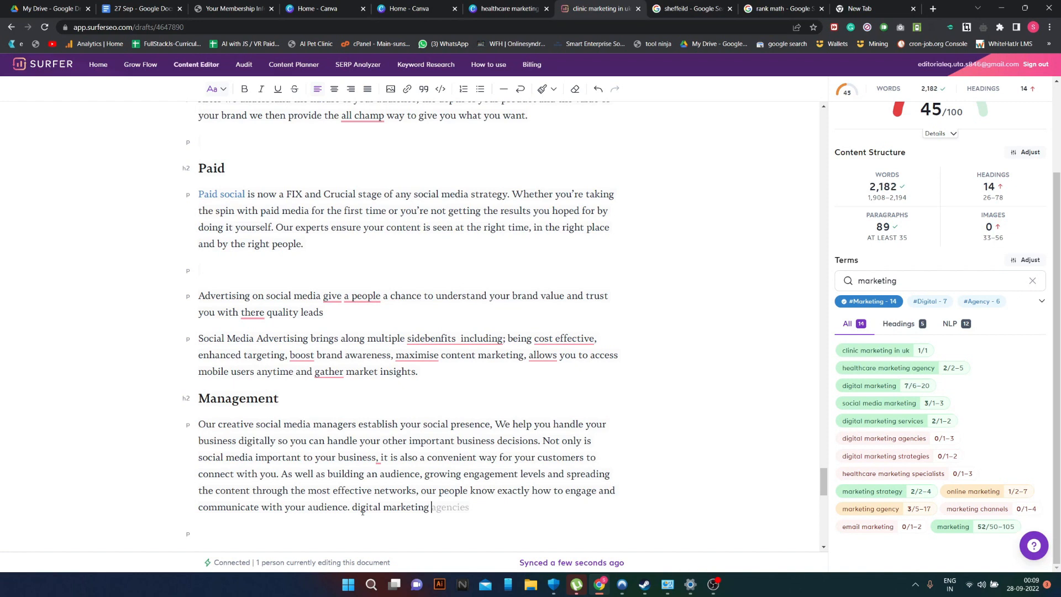
pyautogui.write('age')
pyautogui.press('Tab')
pyautogui.write('use various di')
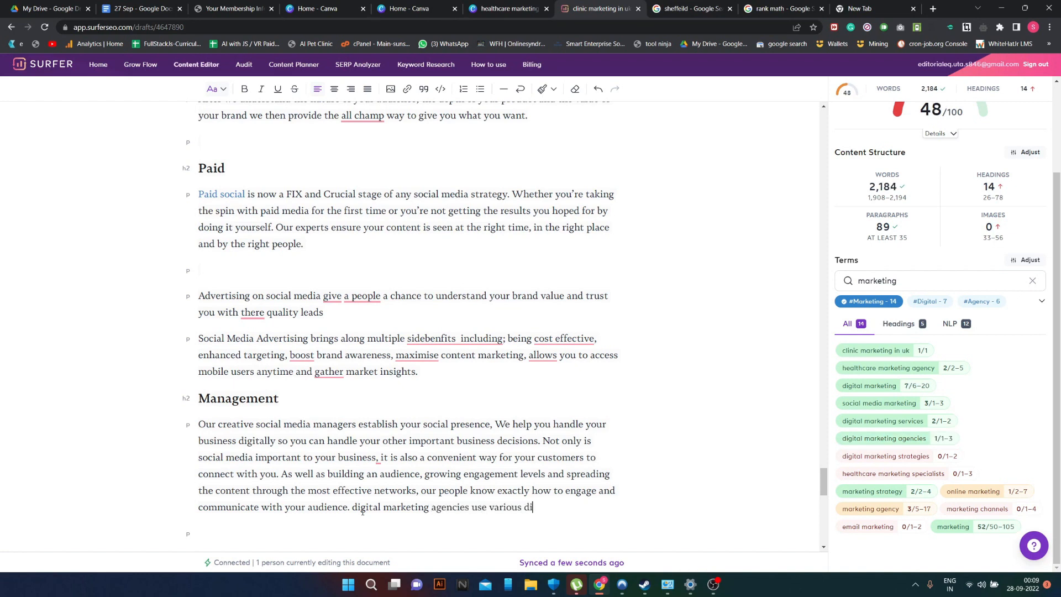
pyautogui.write('gital mar')
pyautogui.press('Tab')
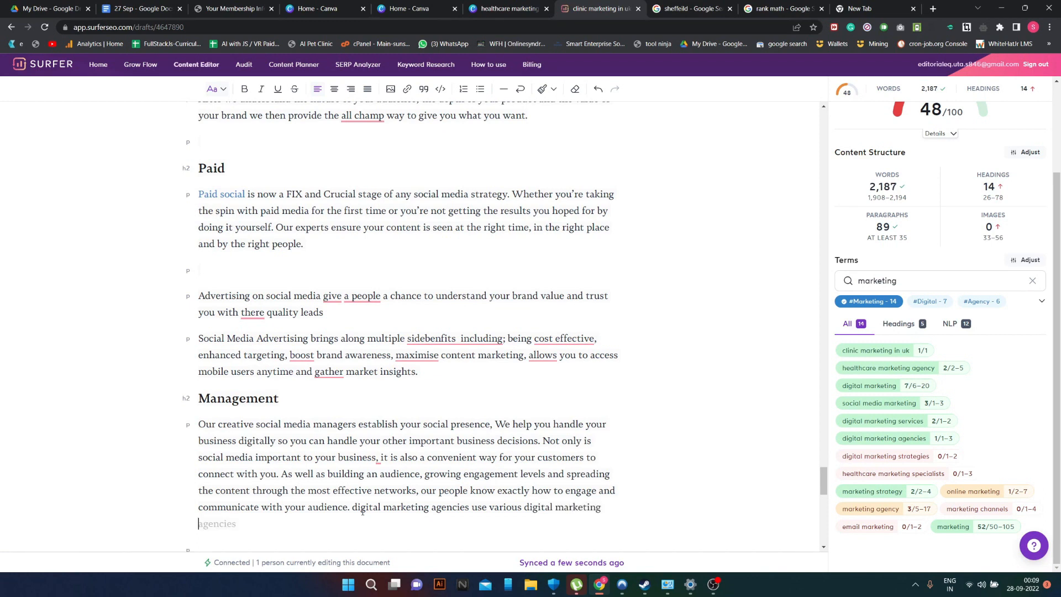
pyautogui.write('stratergies')
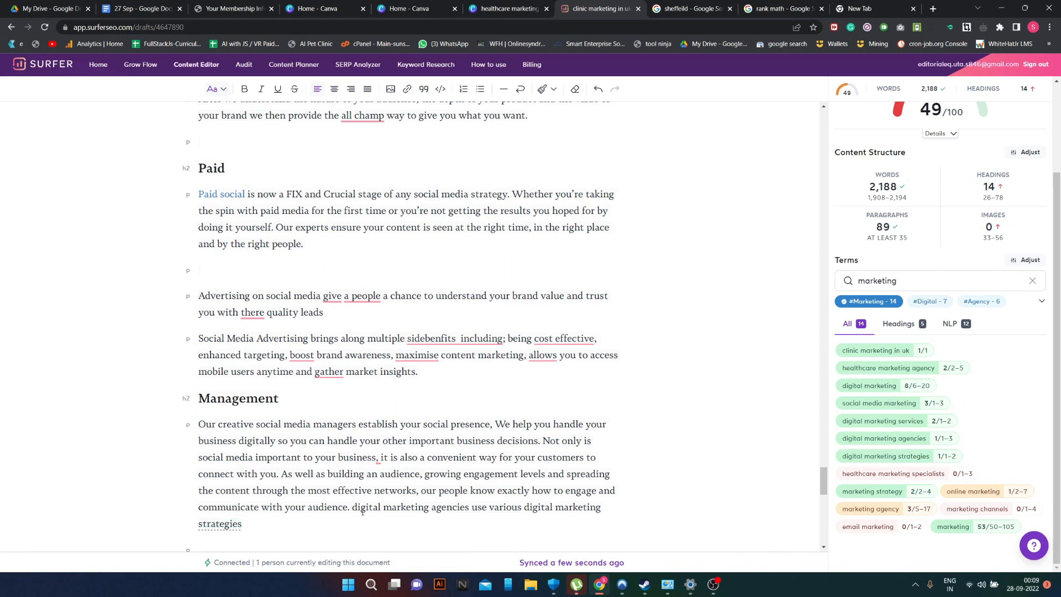
# - Continue the new Management sentence with "with the help of healthcare marketing specialists"
pyautogui.write(' with the ')
pyautogui.write('help of ')
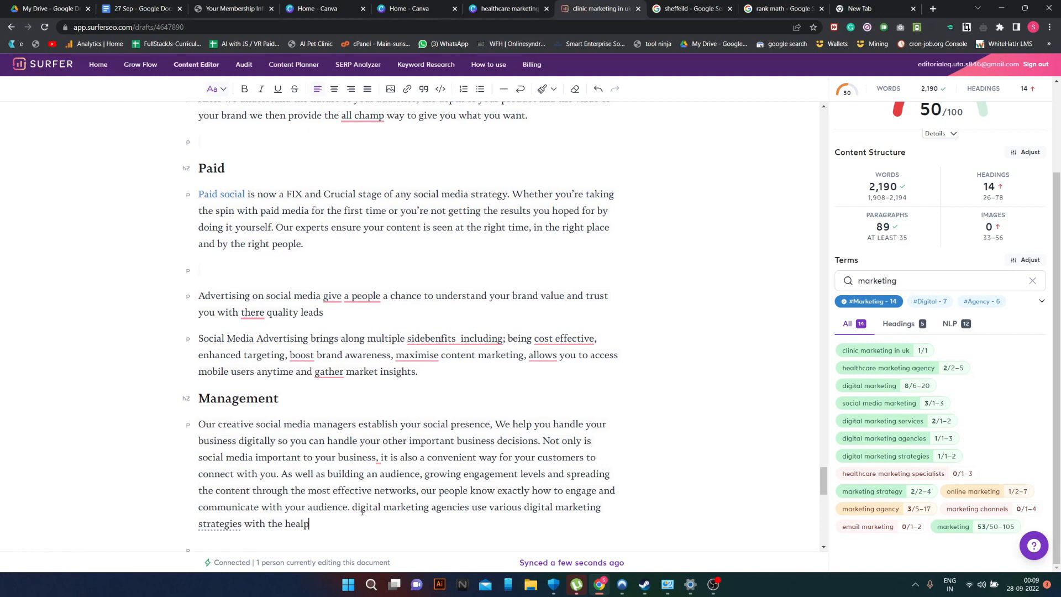
pyautogui.write('he')
pyautogui.write('alt')
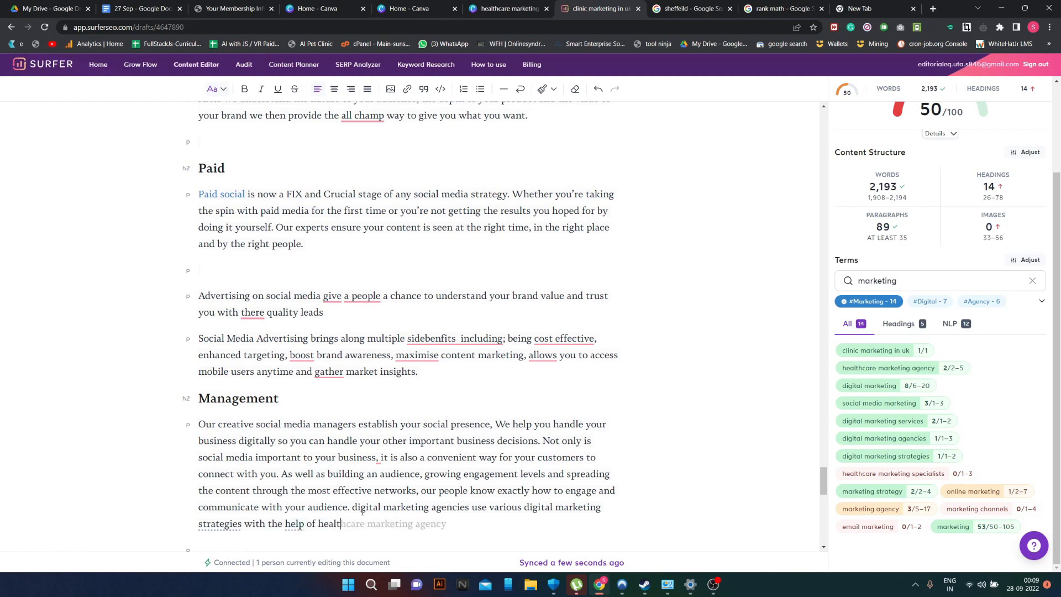
pyautogui.write('hcare marketing spec')
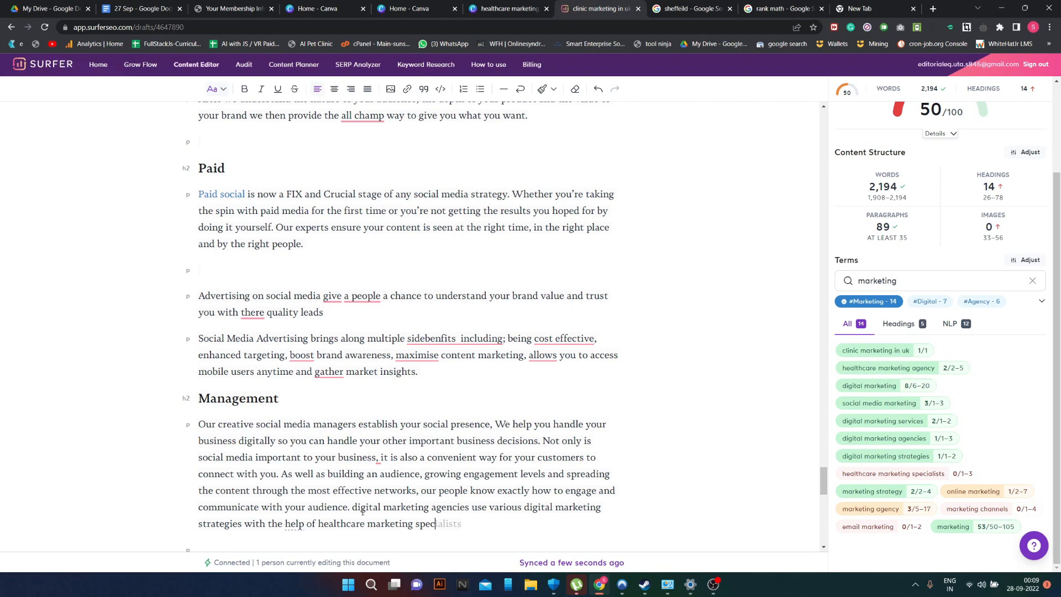
pyautogui.write('ialists')
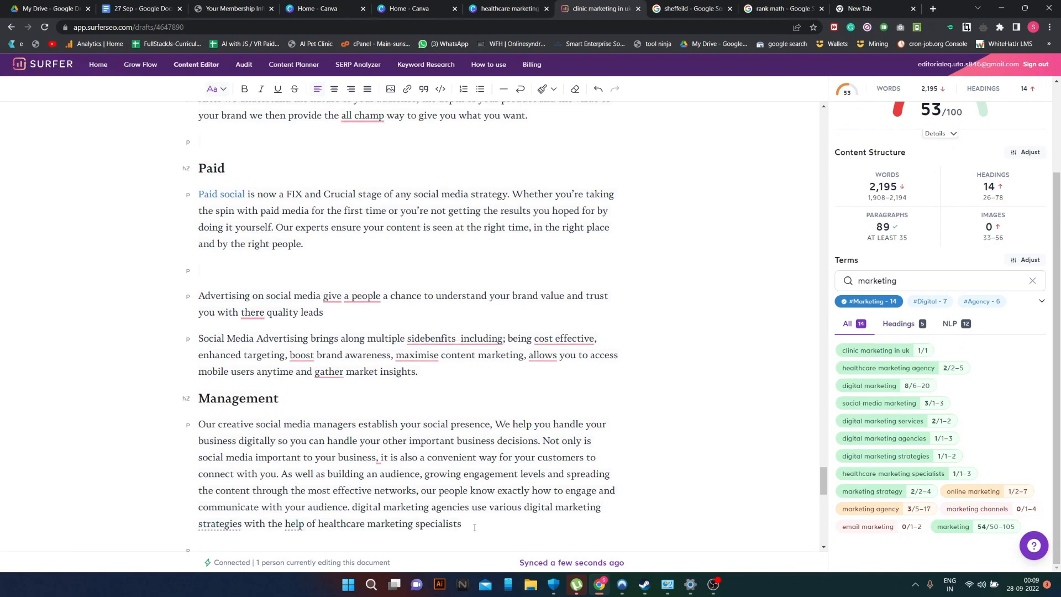
# - Finish the last Management sentence with "that helps to finalize a marketing channel that helps in patient lead generation"
pyautogui.write('.')
pyautogui.press('BackSpace')
pyautogui.write('that h')
pyautogui.write('elps to finalize a markei')
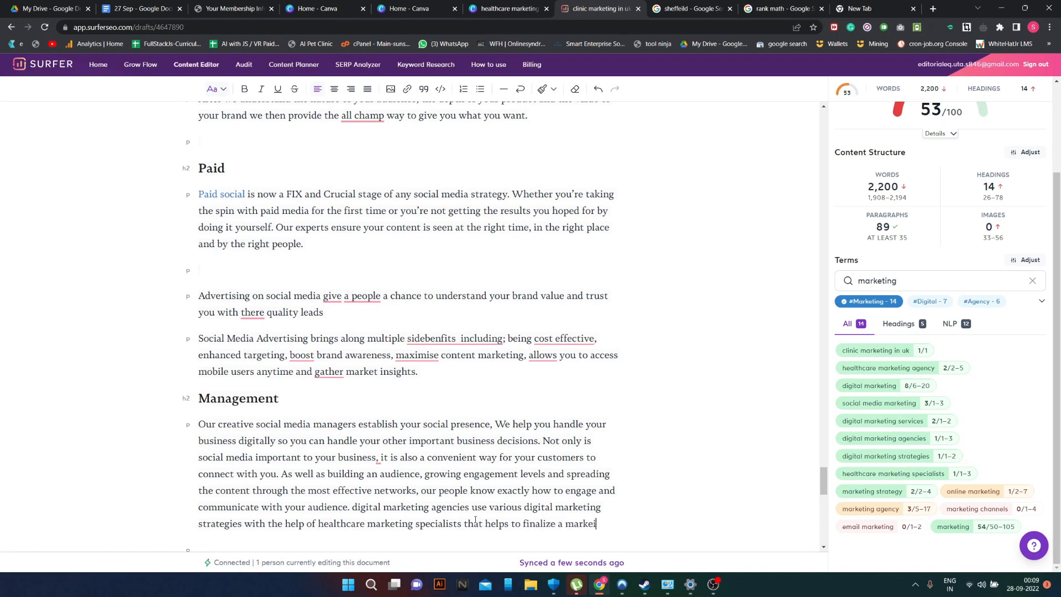
pyautogui.press('BackSpace')
pyautogui.write('ting ')
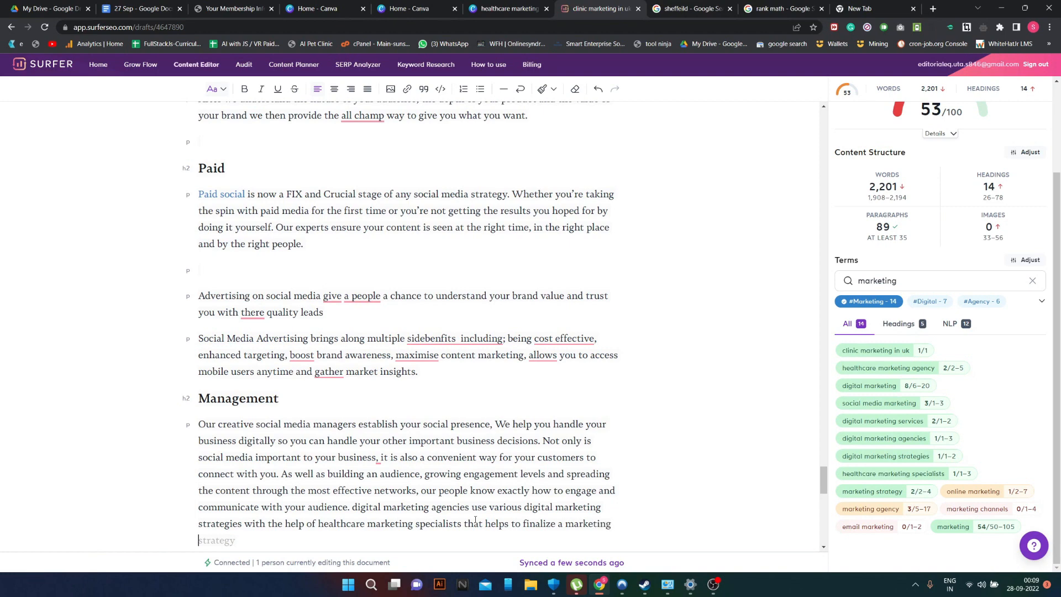
pyautogui.write('channel that ')
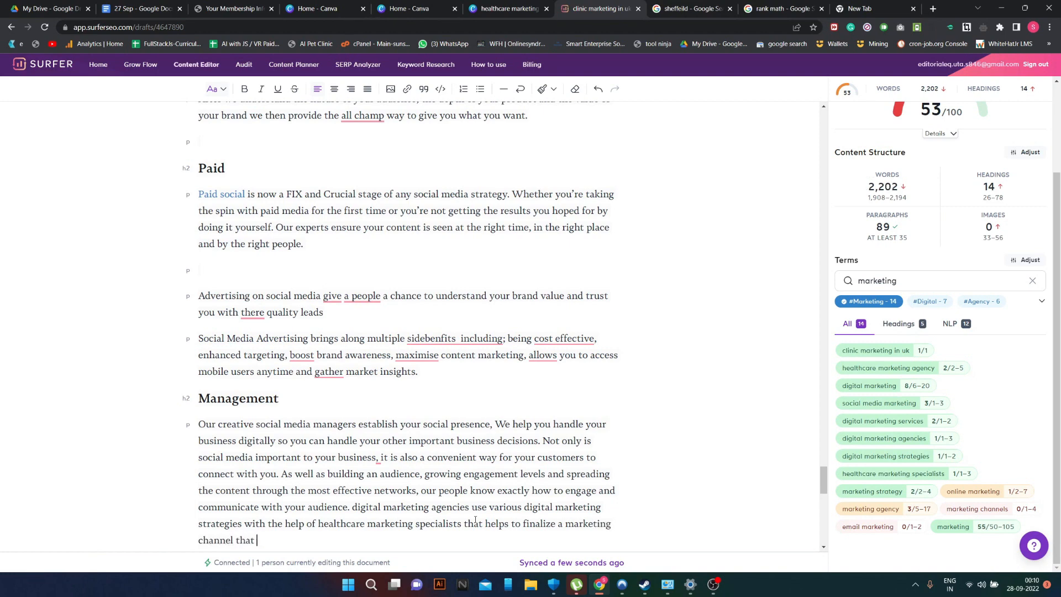
pyautogui.write('helps in patient lead')
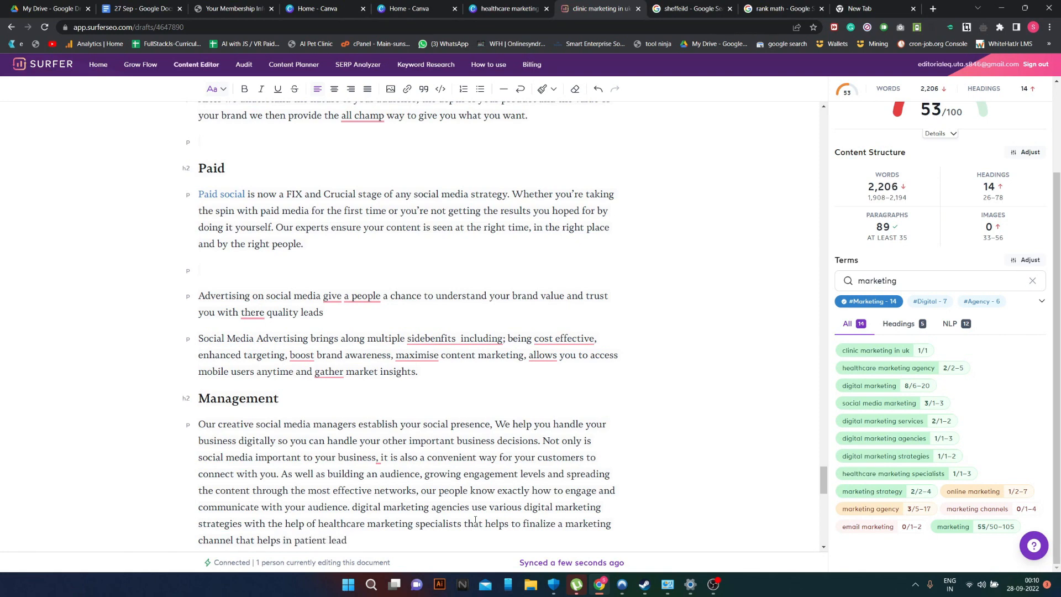
pyautogui.write(' hgeneration')
pyautogui.press('Return')
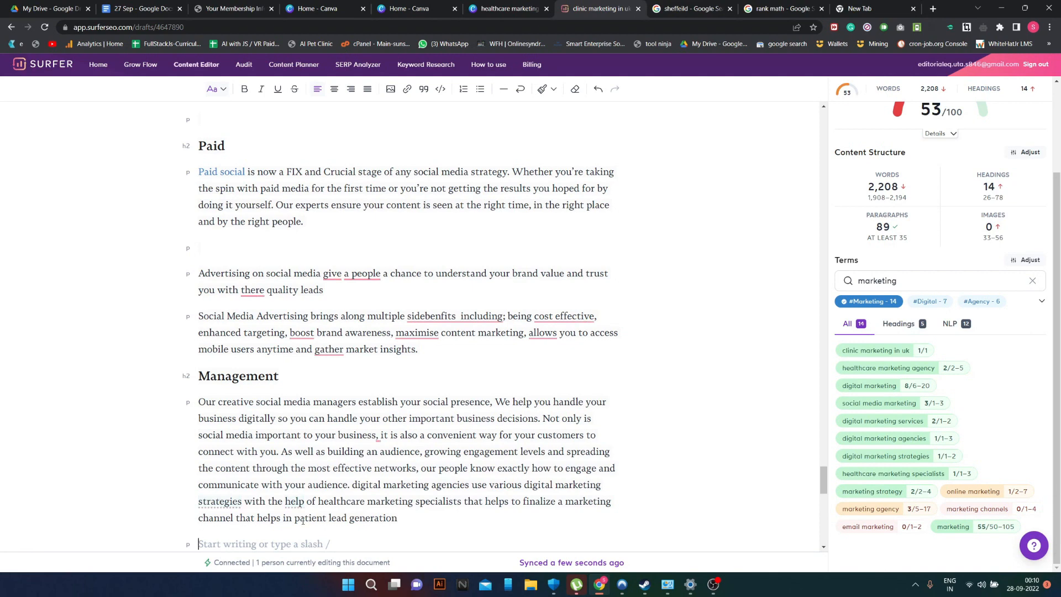
# - Change "channel" to "channels" in the new Management sentence and accept the suggested verb form "help"
pyautogui.click(236, 518)
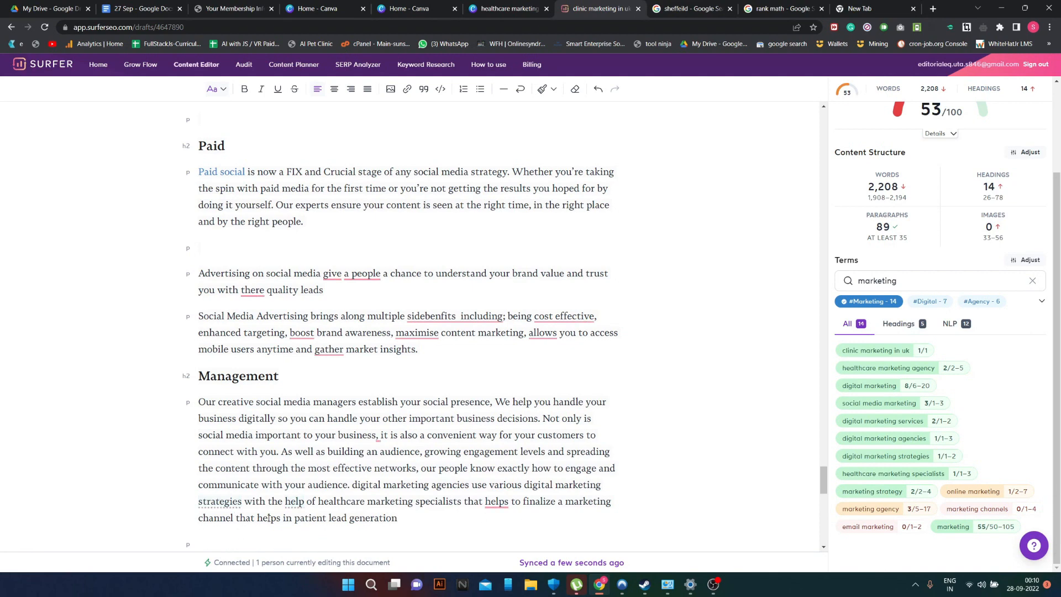
pyautogui.write('s')
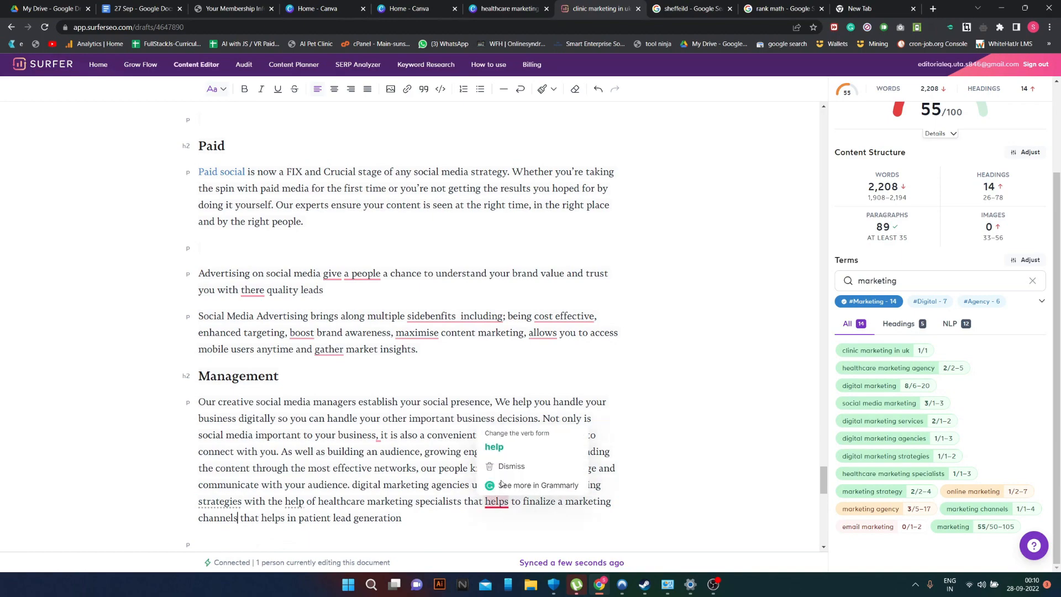
pyautogui.click(494, 434)
# - Convert the bold line "Benefits of Social Media in the Healthcare Industries" into an H2 heading
pyautogui.scroll(12, 410, 509)
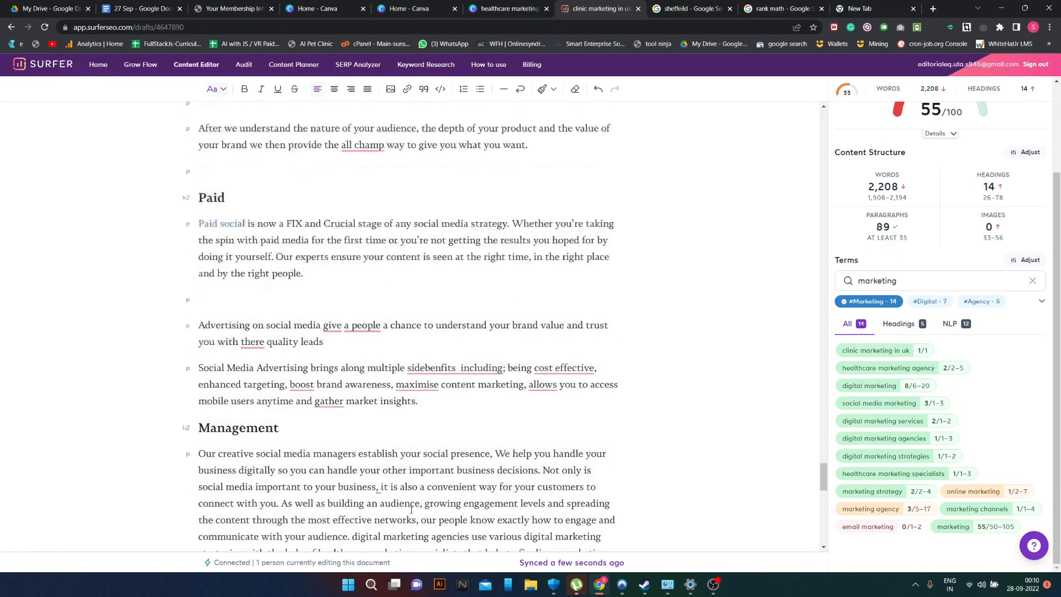
pyautogui.scroll(10, 341, 474)
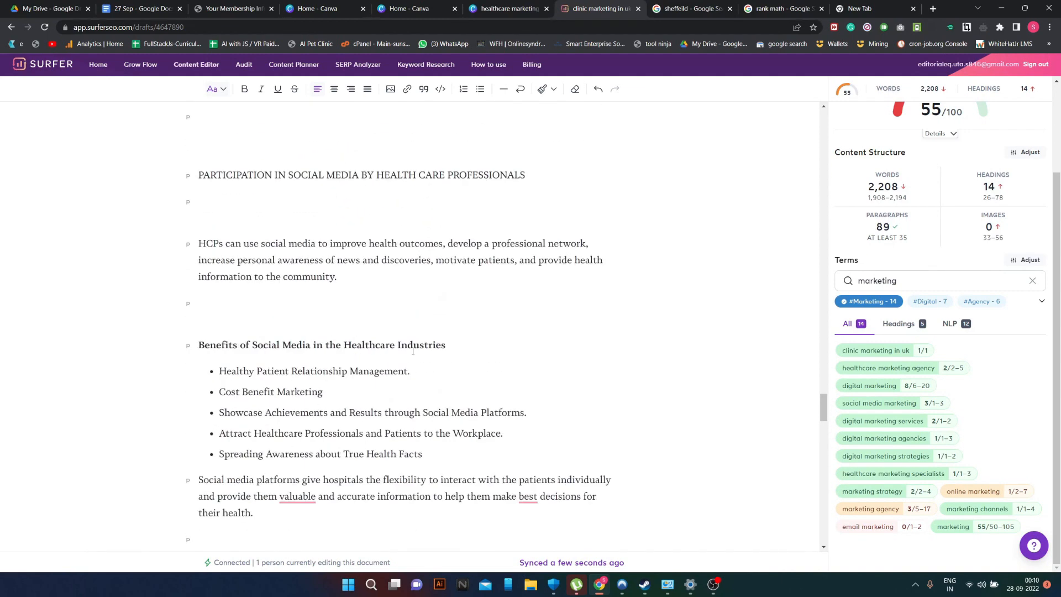
pyautogui.moveTo(451, 345); pyautogui.dragTo(196, 346)
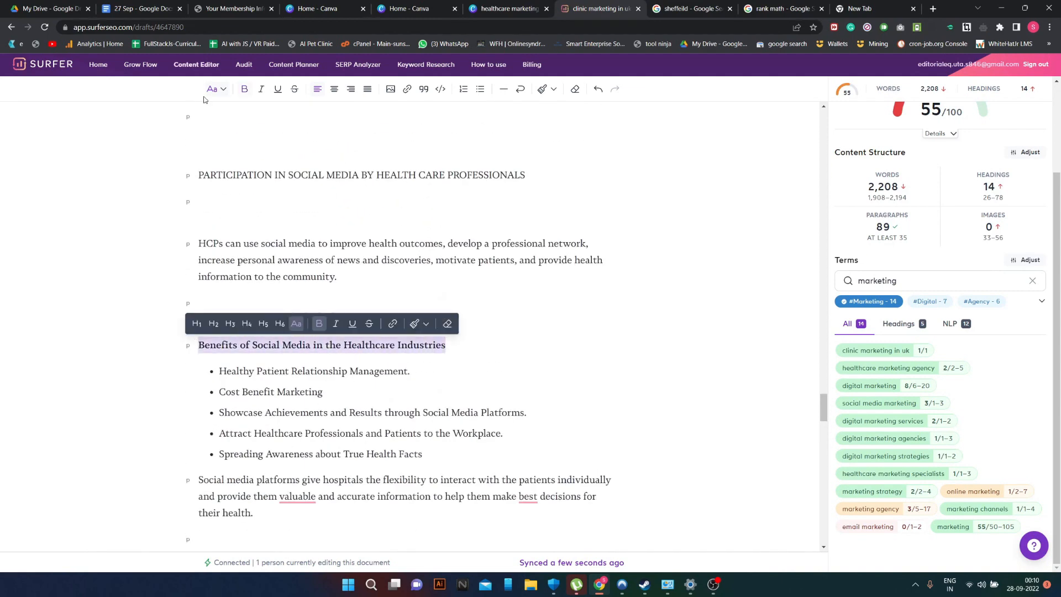
pyautogui.click(214, 331)
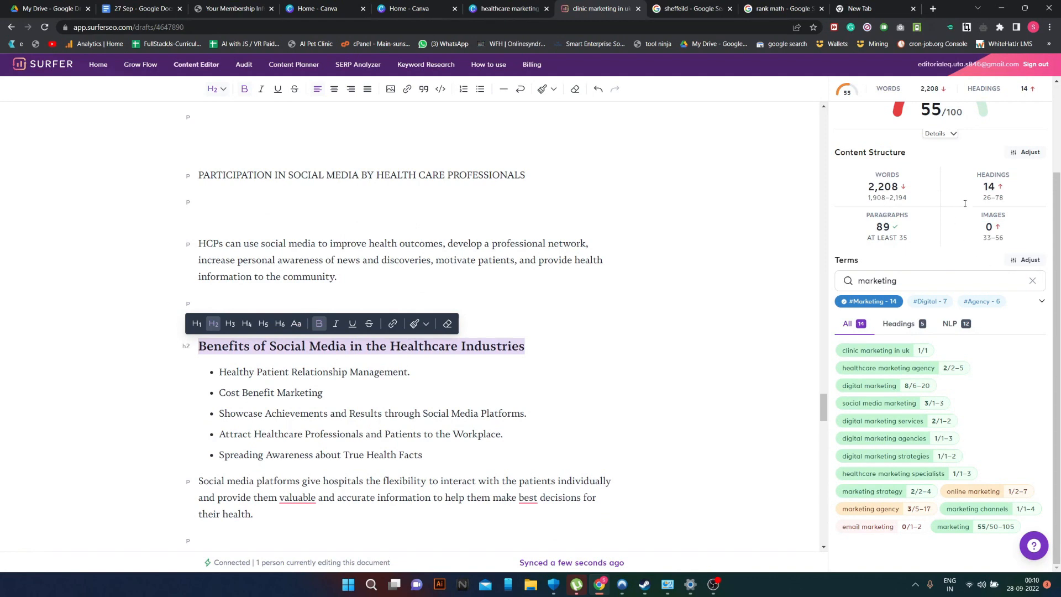
pyautogui.click(363, 346)
# - Delete the line "PARTICIPATION IN SOCIAL MEDIA BY HEALTH CARE PROFESSIONALS" and its leftover empty paragraph under the Advantages heading
pyautogui.scroll(4, 399, 386)
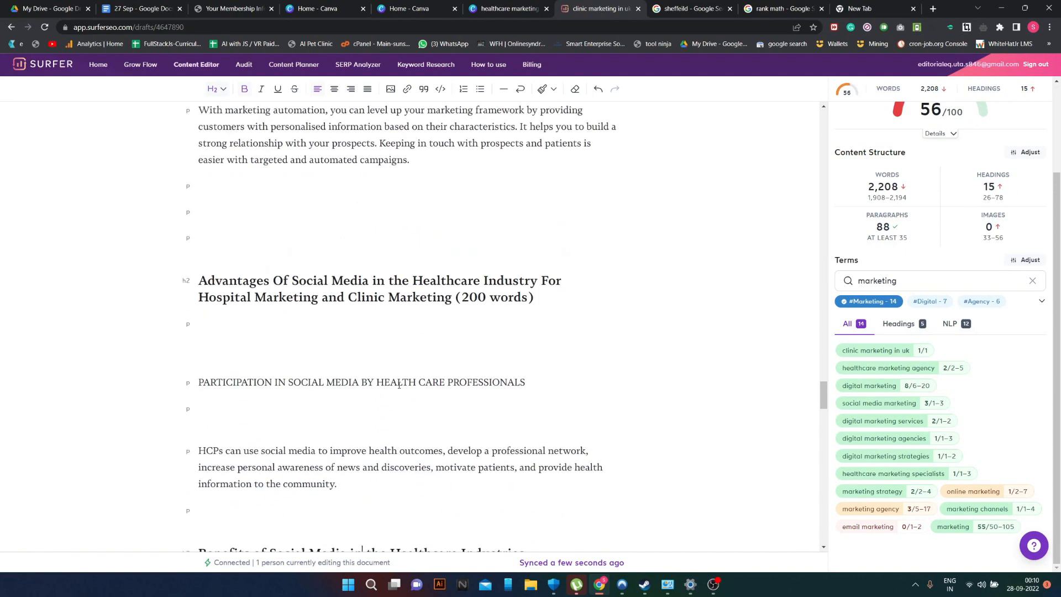
pyautogui.scroll(1, 399, 385)
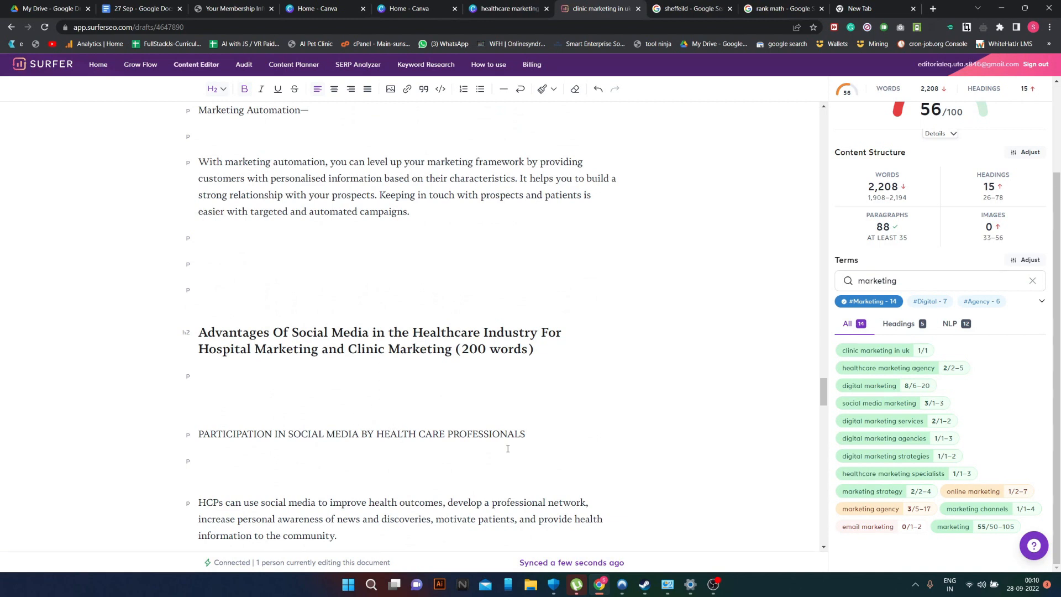
pyautogui.moveTo(548, 434); pyautogui.dragTo(180, 441)
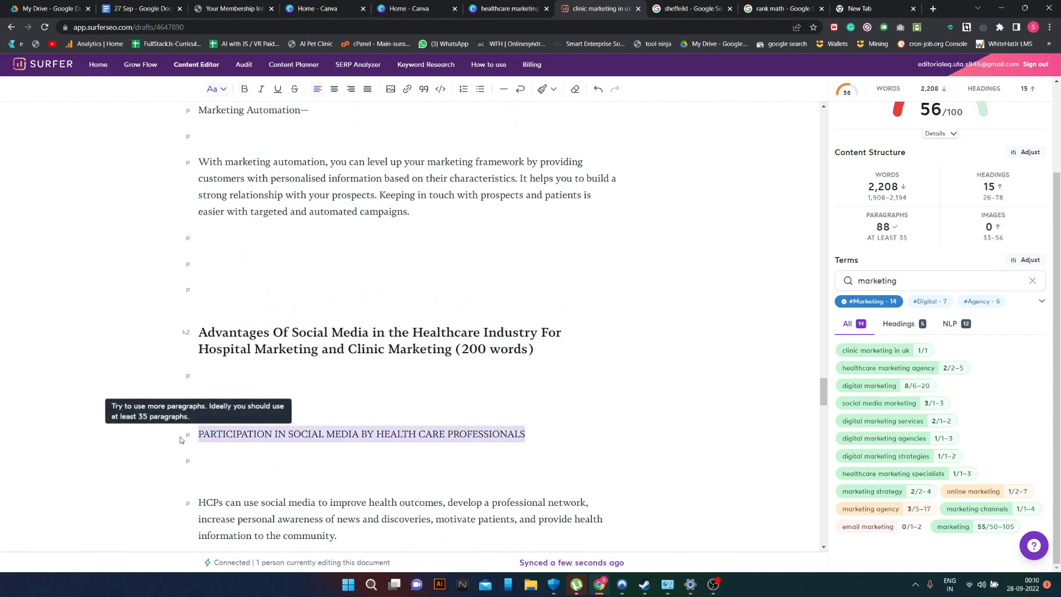
pyautogui.press('BackSpace')
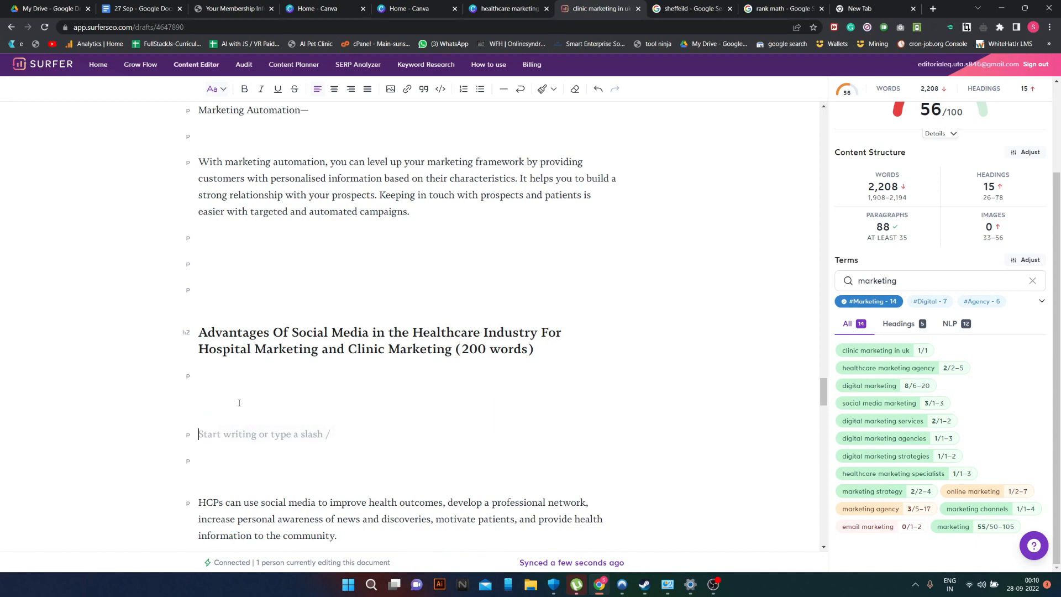
pyautogui.press('BackSpace')
pyautogui.press('BackSpace')
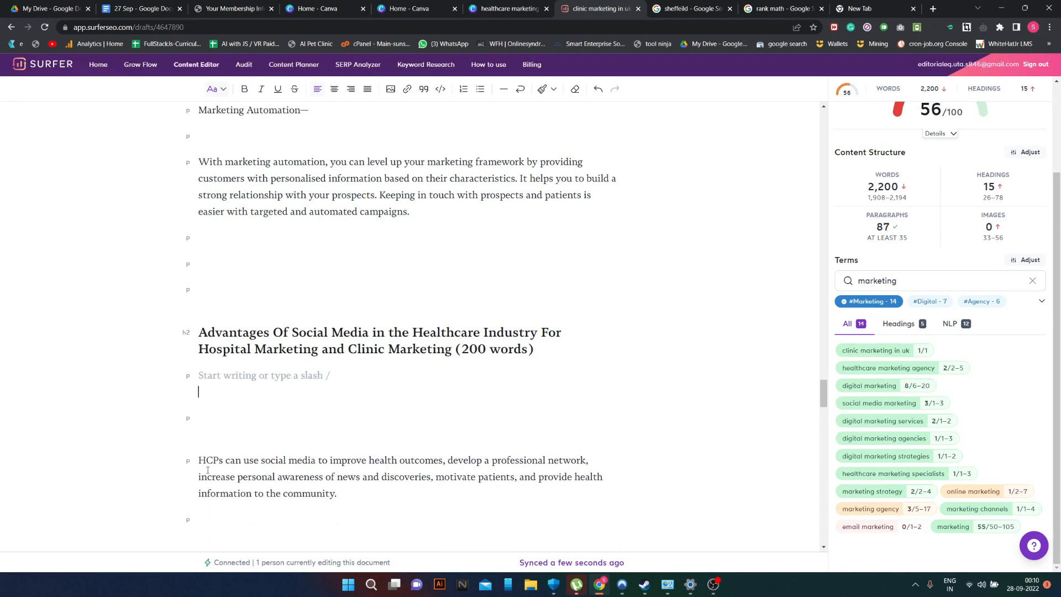
# - Convert the "Marketing Automation" line into an H2 heading and remove its trailing dash
pyautogui.scroll(4, 247, 303)
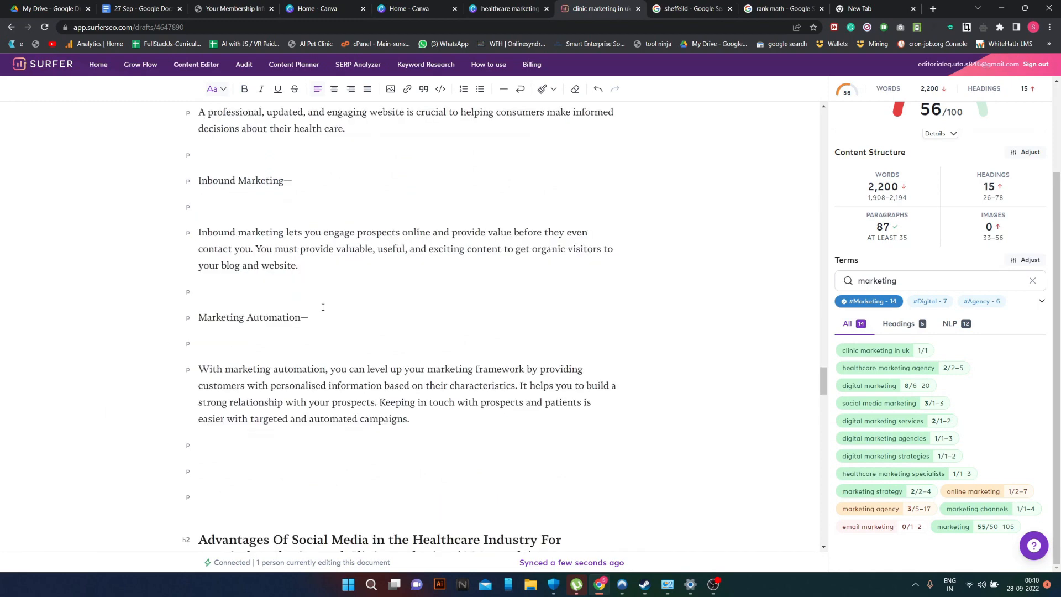
pyautogui.moveTo(320, 319); pyautogui.dragTo(197, 318)
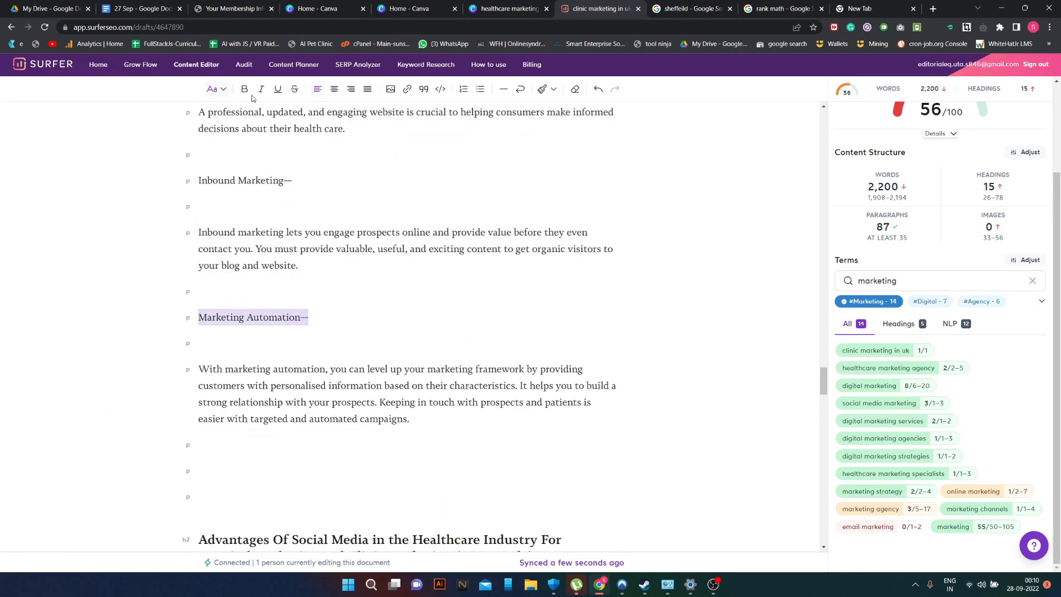
pyautogui.moveTo(323, 319); pyautogui.dragTo(176, 319)
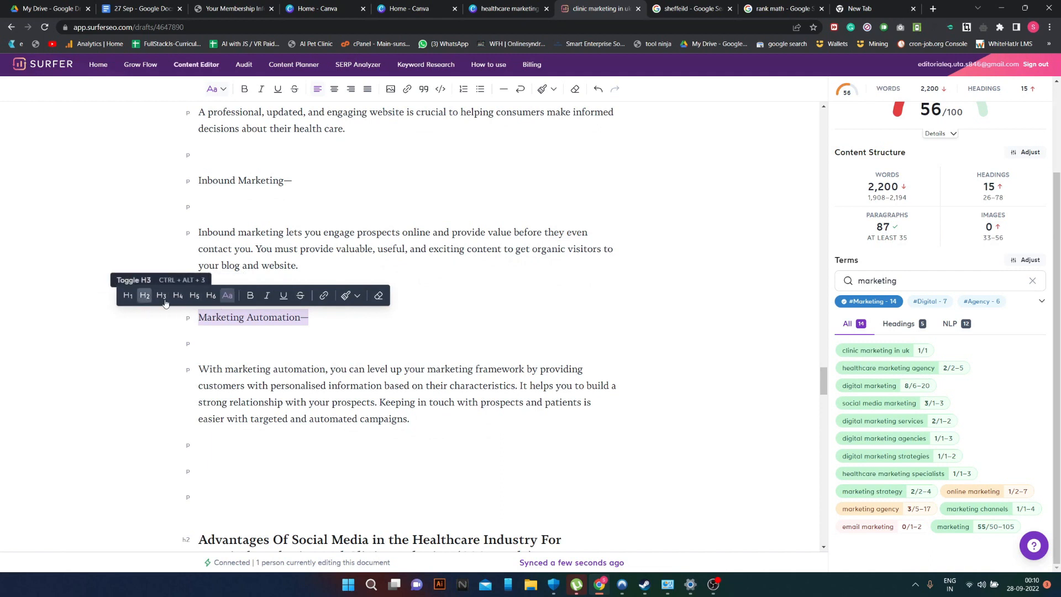
pyautogui.click(145, 295)
pyautogui.click(342, 318)
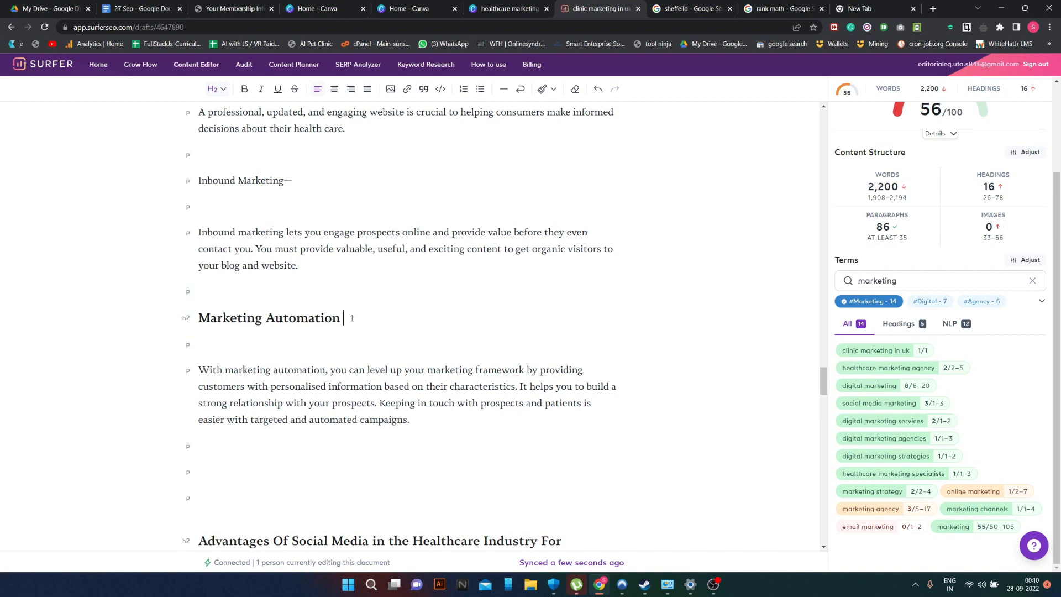
# - Extend the "Marketing Automation" heading with "With The Help of a marketing agency"
pyautogui.write('With The Heakp')
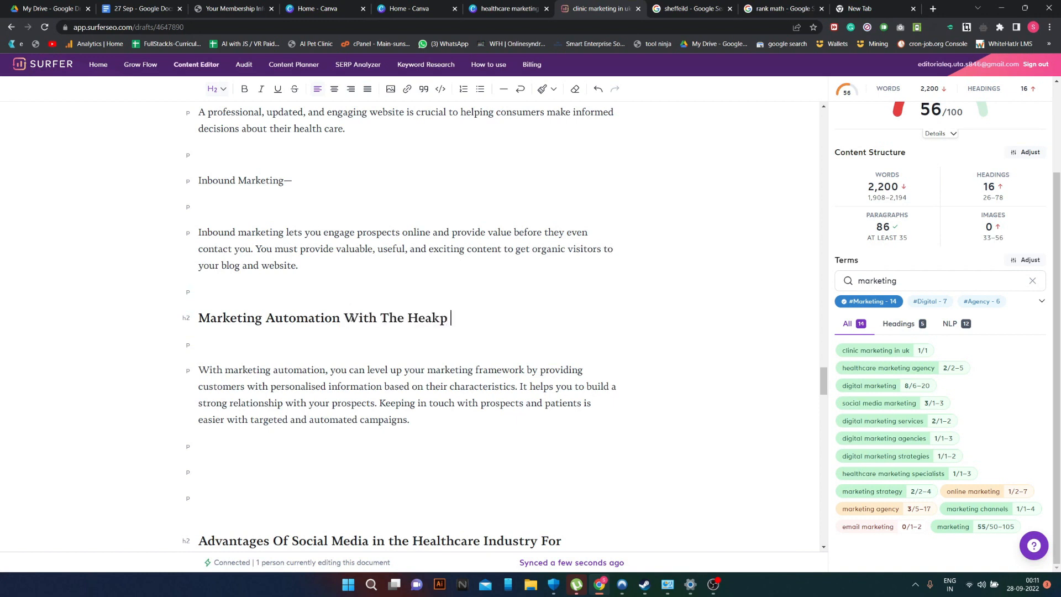
pyautogui.press('BackSpace')
pyautogui.press('BackSpace')
pyautogui.write('l')
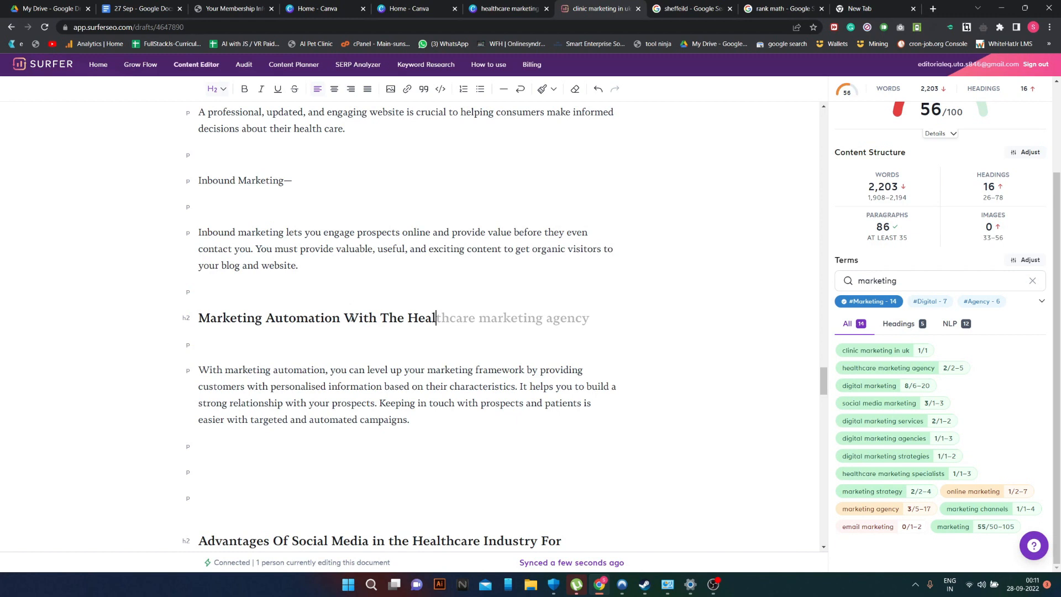
pyautogui.write('p of')
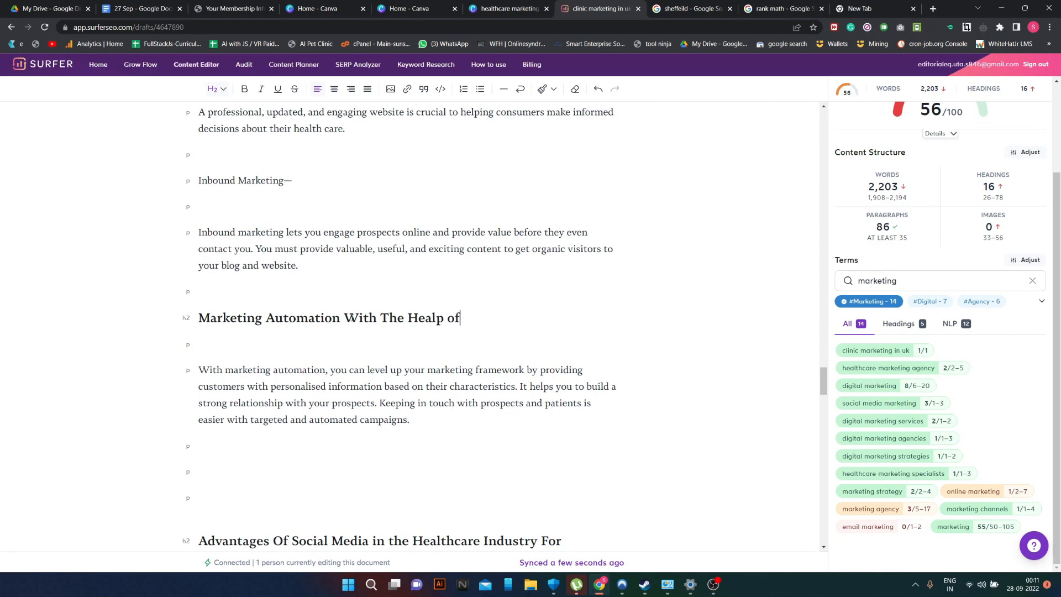
pyautogui.press('BackSpace')
pyautogui.press('BackSpace')
pyautogui.press('BackSpace')
pyautogui.press('BackSpace')
pyautogui.press('BackSpace')
pyautogui.press('BackSpace')
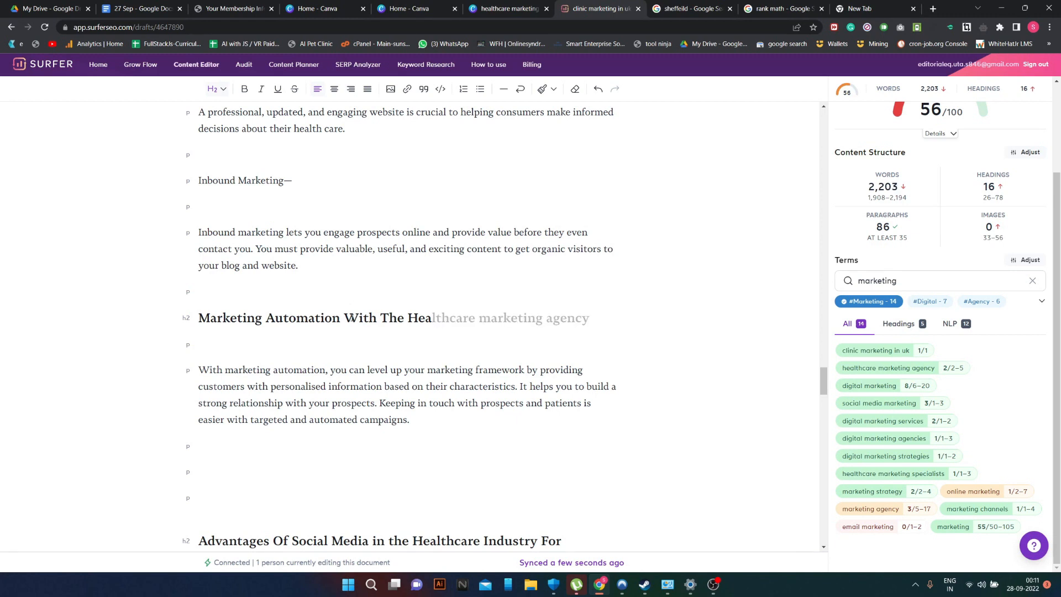
pyautogui.press('BackSpace')
pyautogui.write('lp of')
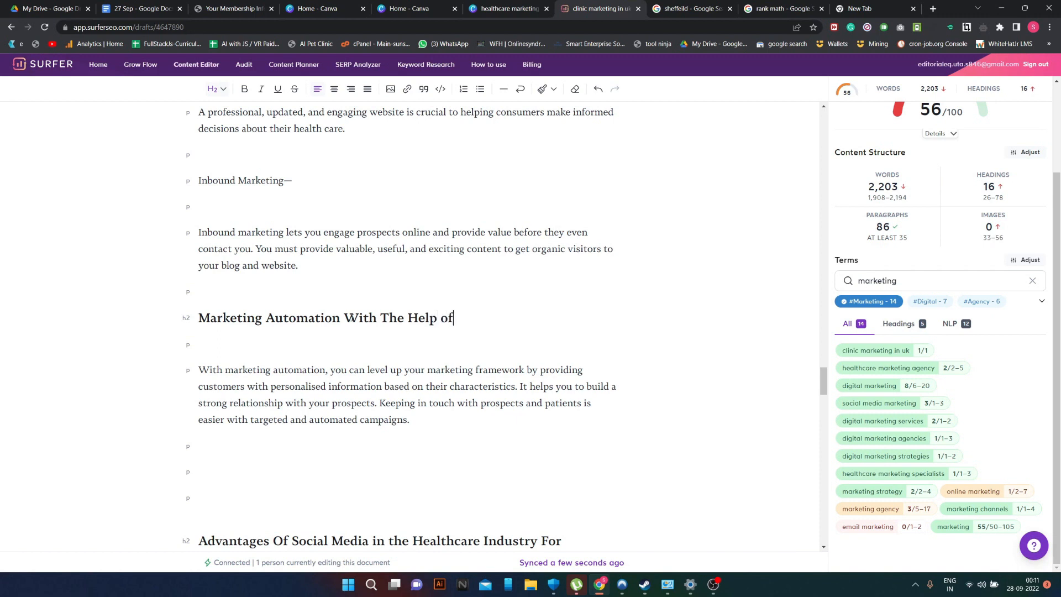
pyautogui.write(' a mark')
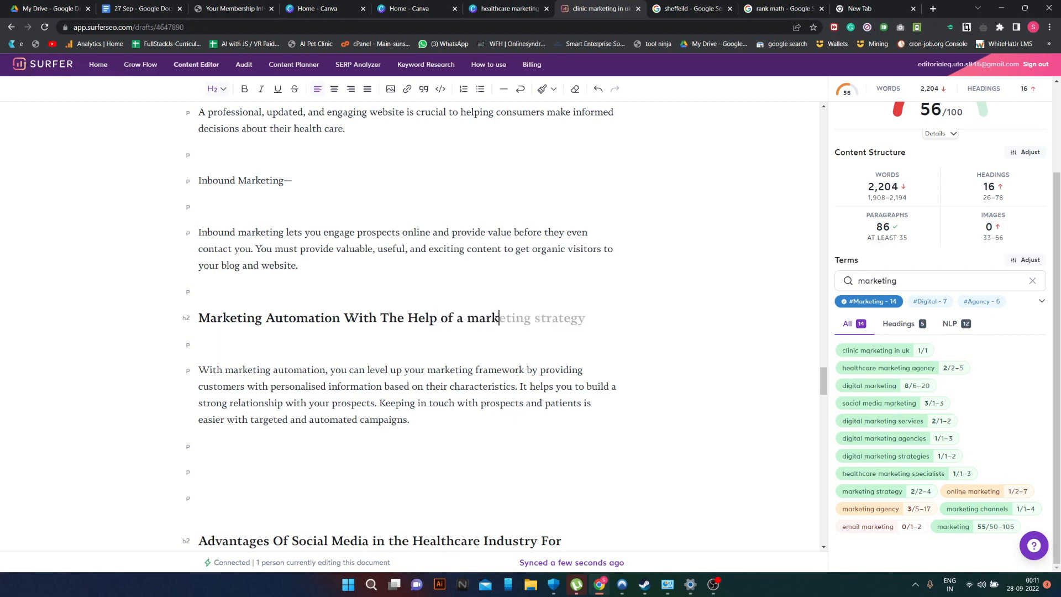
pyautogui.write('eting agency')
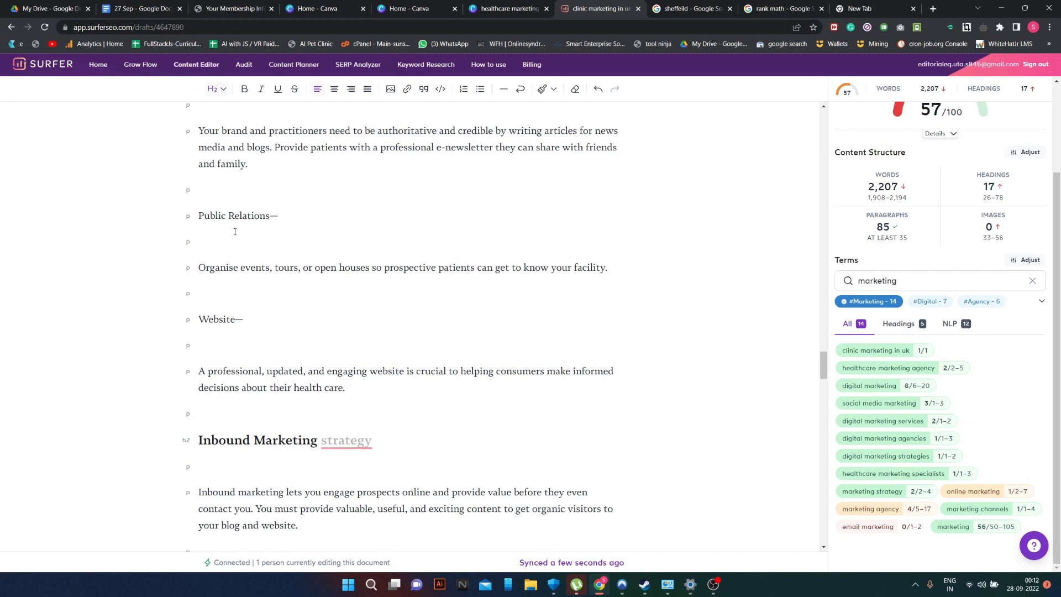
# - Extend the "Inbound Marketing" heading with "With Marketing Agency"
pyautogui.moveTo(324, 440)
pyautogui.moveTo(361, 446)
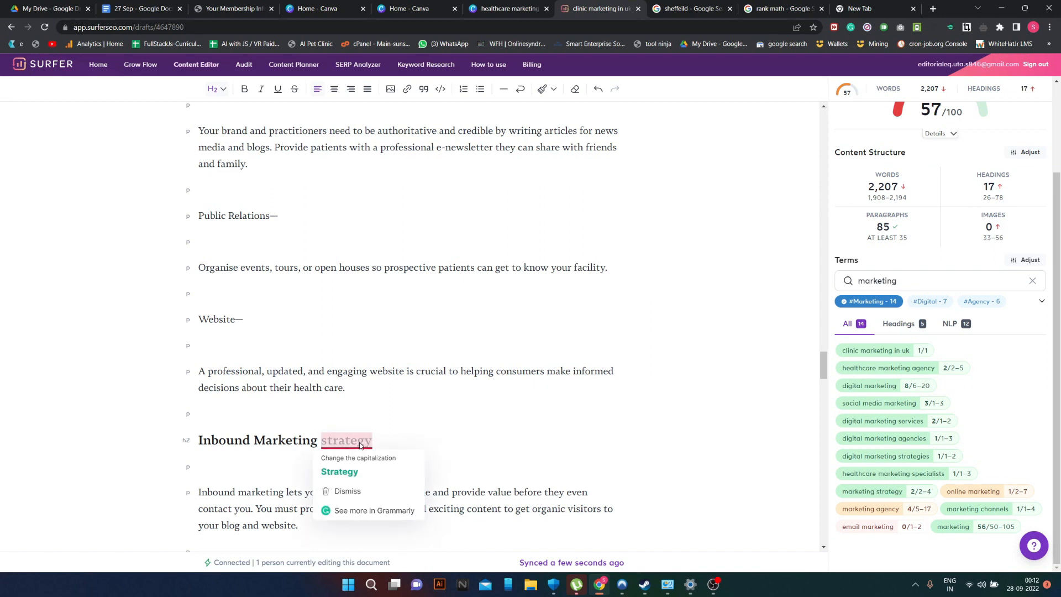
pyautogui.click(360, 473)
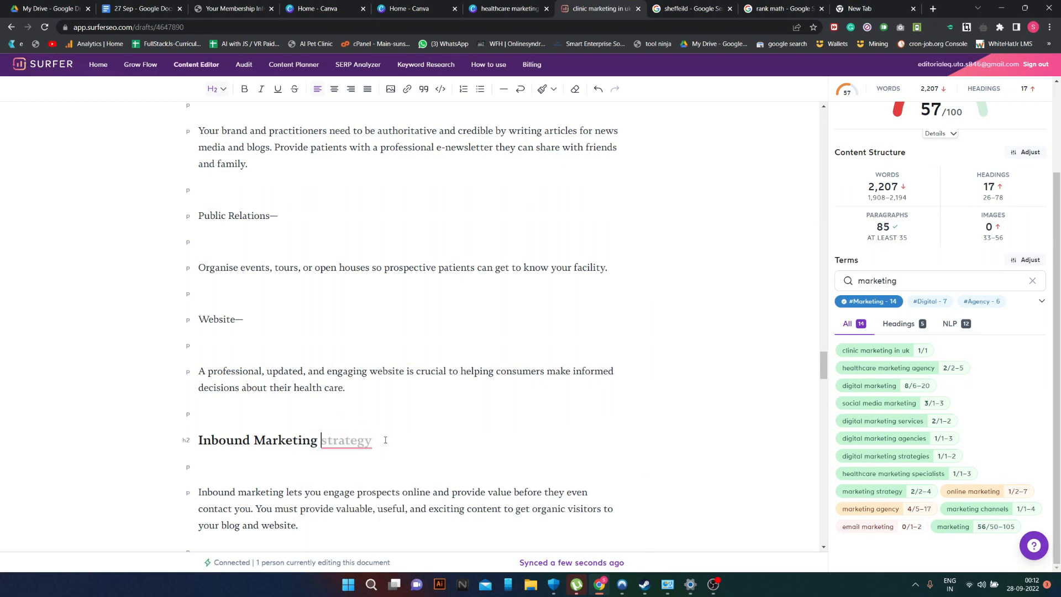
pyautogui.hotkey('ctrl', 'BackSpace')
pyautogui.write('With Ma')
pyautogui.write('rketing ')
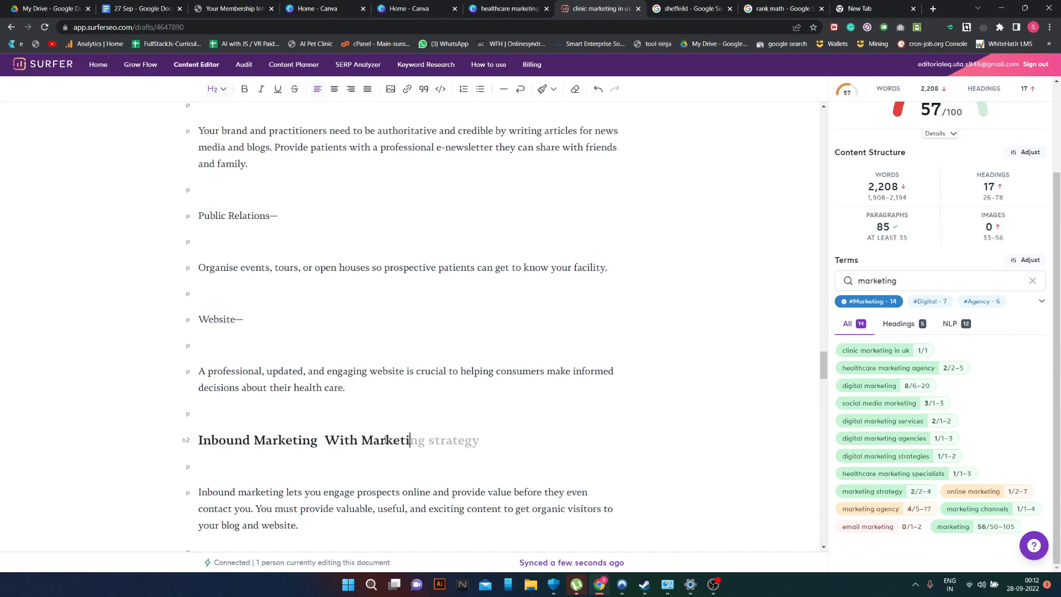
pyautogui.write('Agencyt')
pyautogui.press('BackSpace')
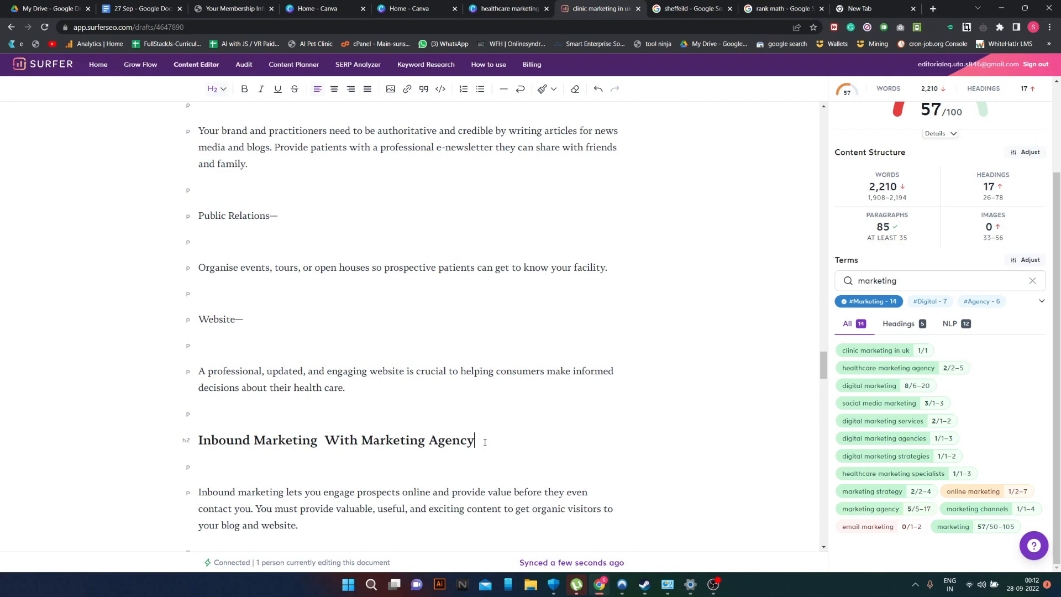
# - Replace the "Website—" line above the Inbound Marketing section with "Medical website Design and Development"
pyautogui.scroll(3, 485, 442)
pyautogui.scroll(-1, 307, 415)
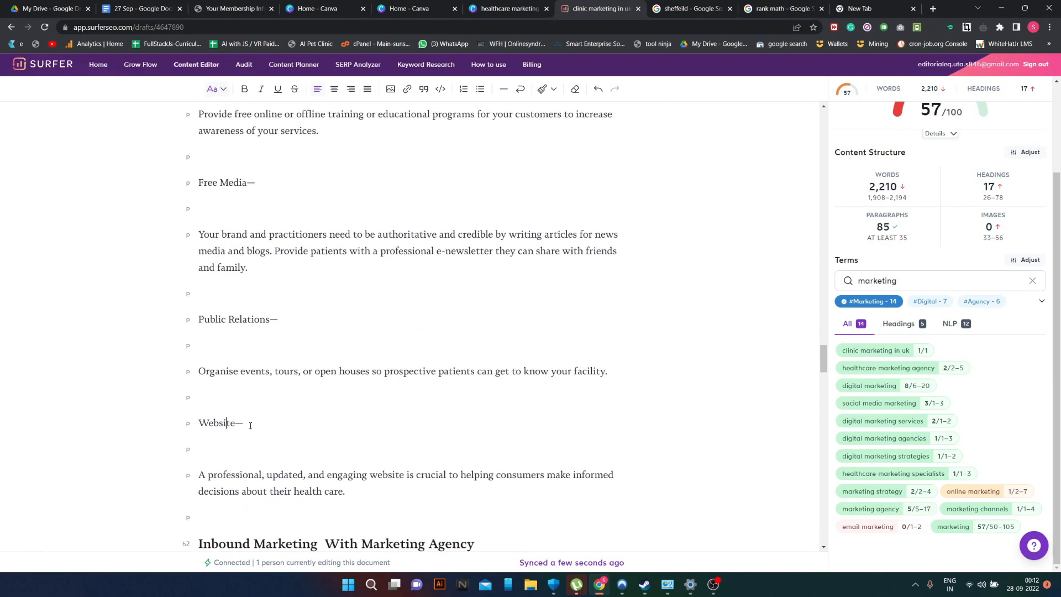
pyautogui.moveTo(244, 423); pyautogui.dragTo(189, 425)
pyautogui.write('Medi')
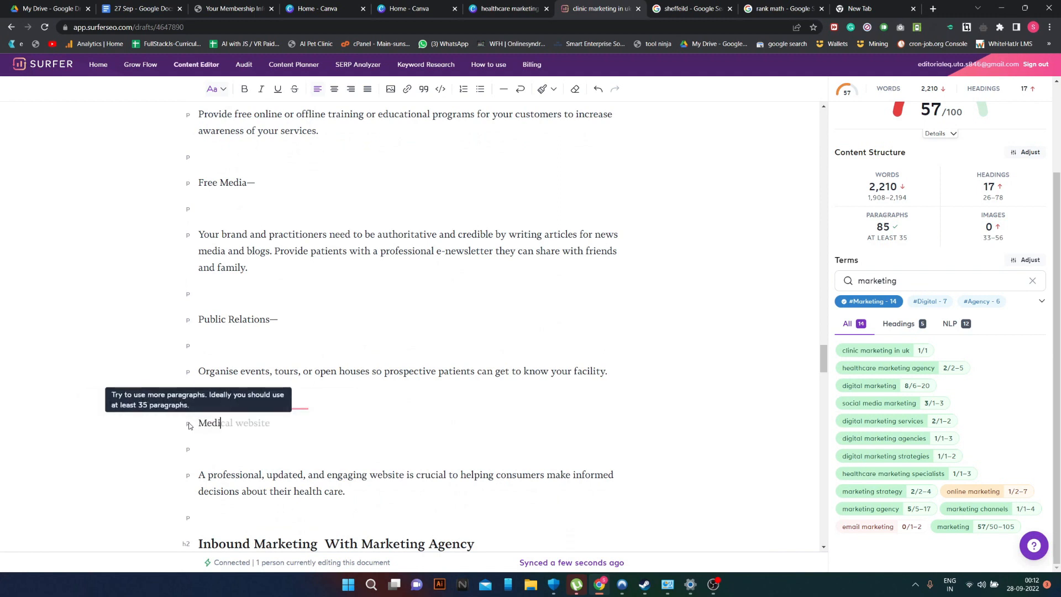
pyautogui.press('Tab')
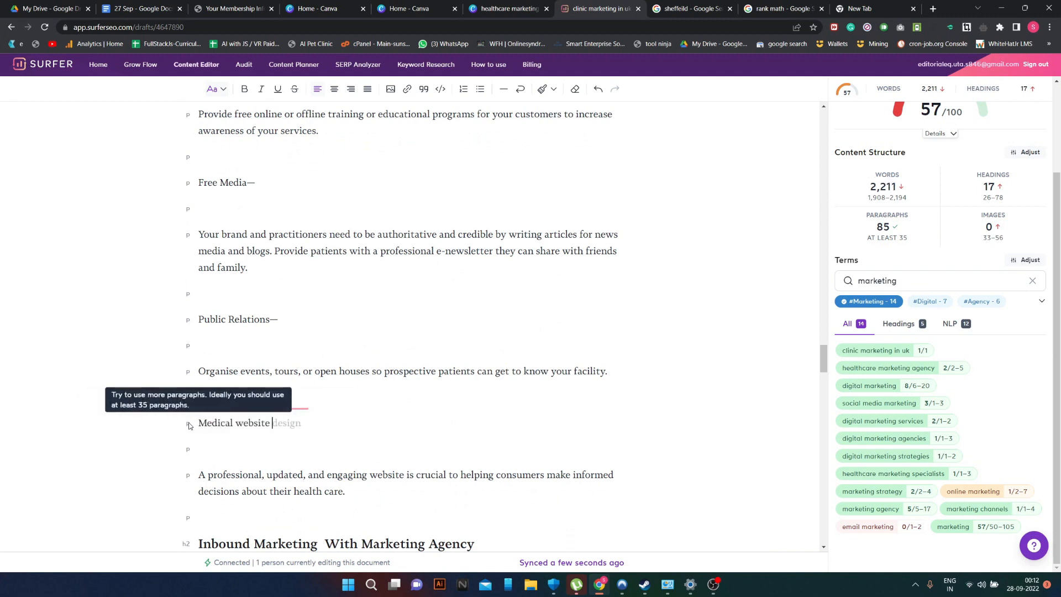
pyautogui.write('Design and Development')
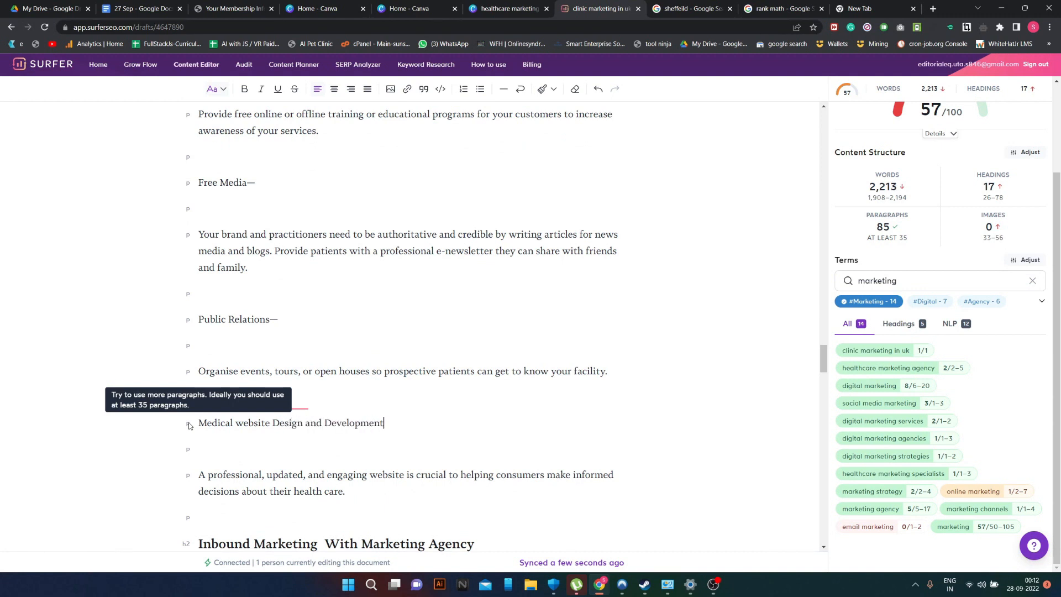
# - Convert the "Medical website Design and Development" line into an H2 heading
pyautogui.moveTo(384, 423); pyautogui.dragTo(199, 420)
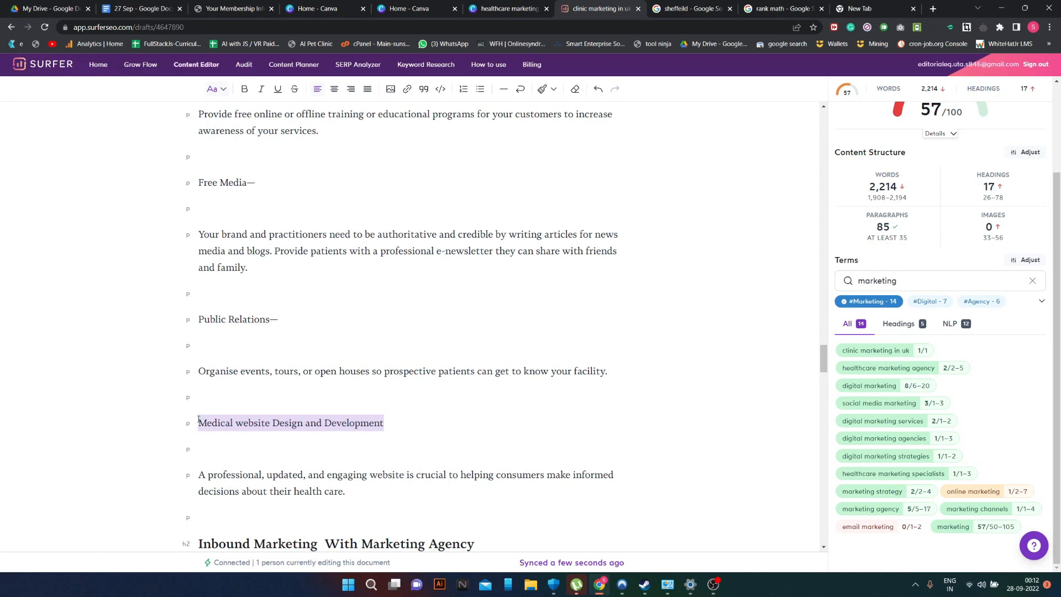
pyautogui.click(182, 401)
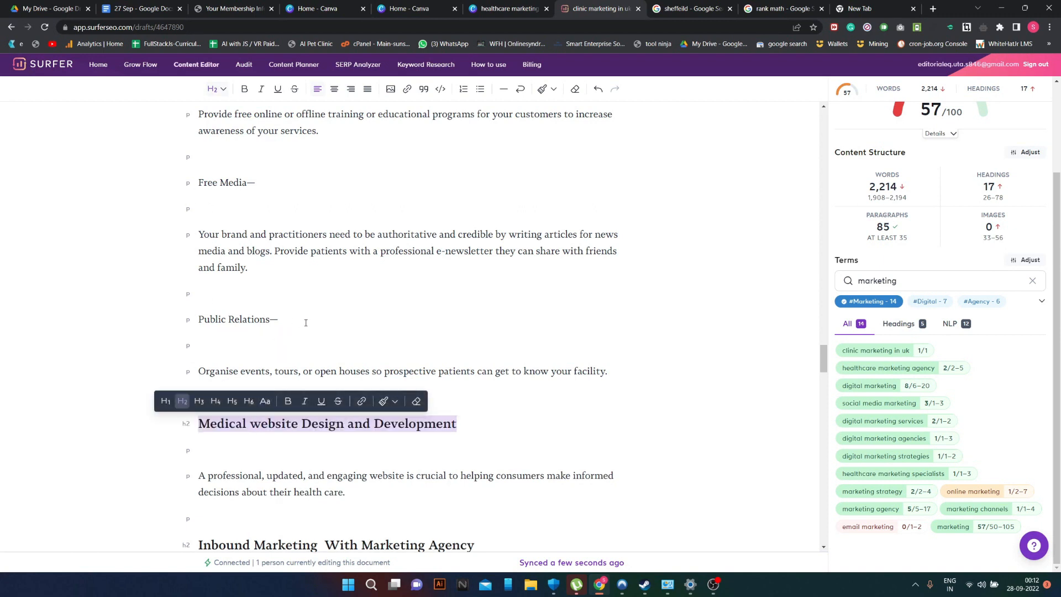
# - Reword the "Public Relations—" line as "Public Relations For Doctor Reputation" and convert it into an H2 heading
pyautogui.moveTo(280, 320); pyautogui.dragTo(198, 319)
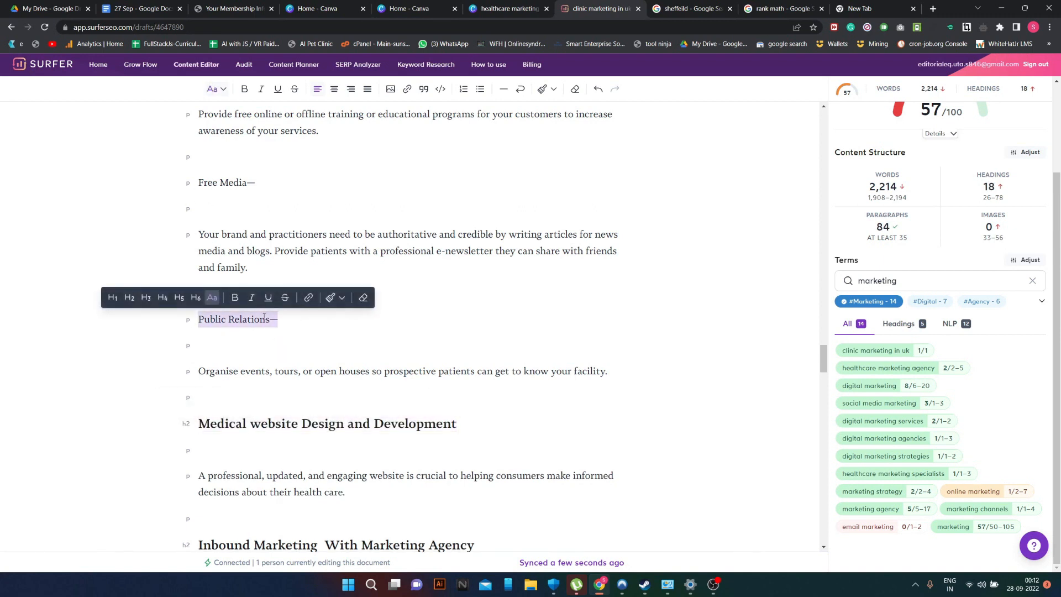
pyautogui.click(284, 318)
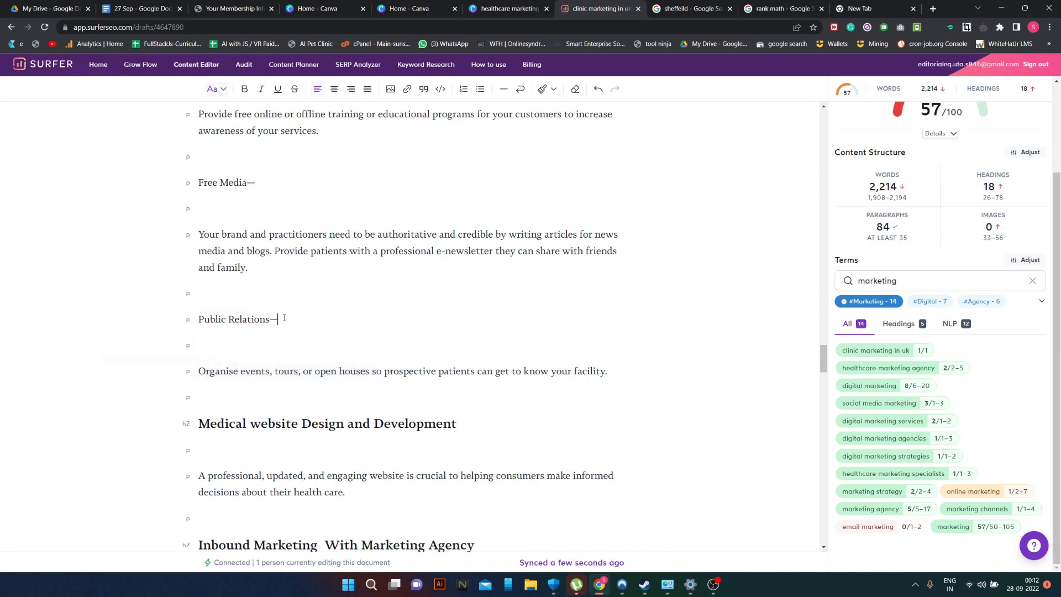
pyautogui.write('For Doctor Reputatio')
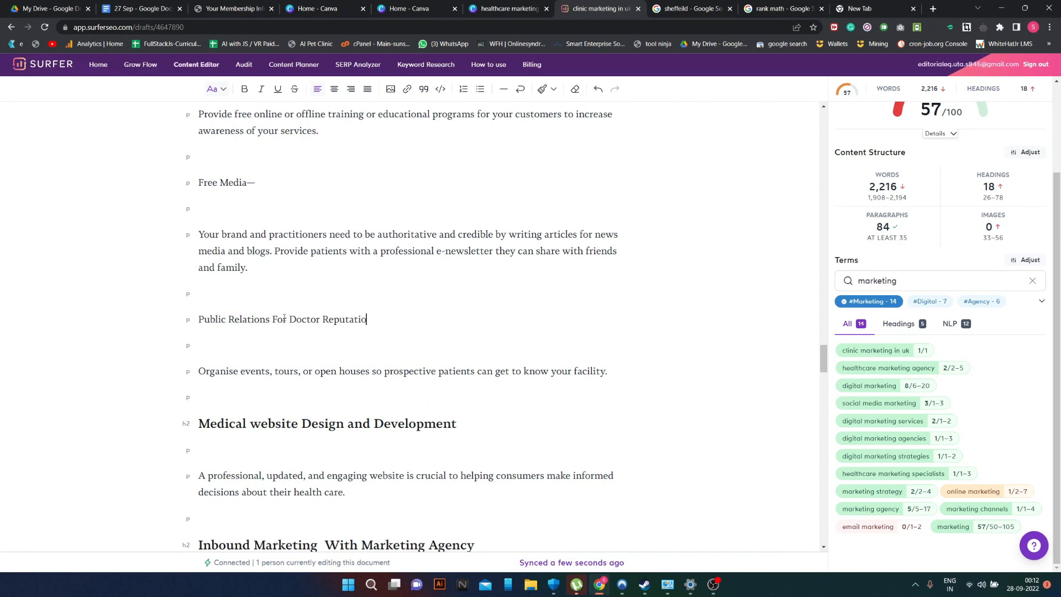
pyautogui.write('n')
pyautogui.moveTo(376, 319); pyautogui.dragTo(195, 308)
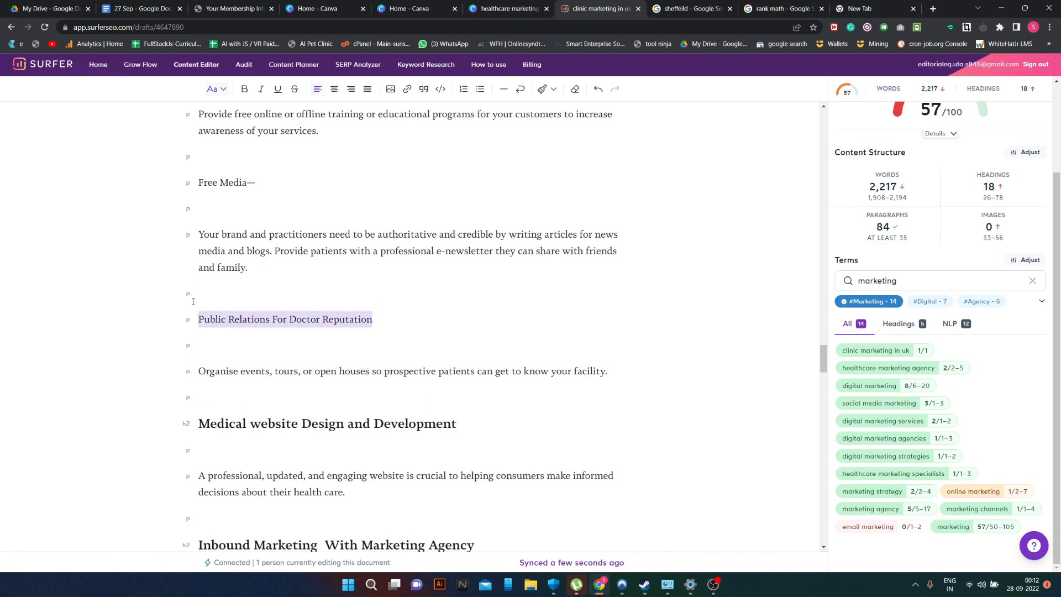
pyautogui.click(221, 319)
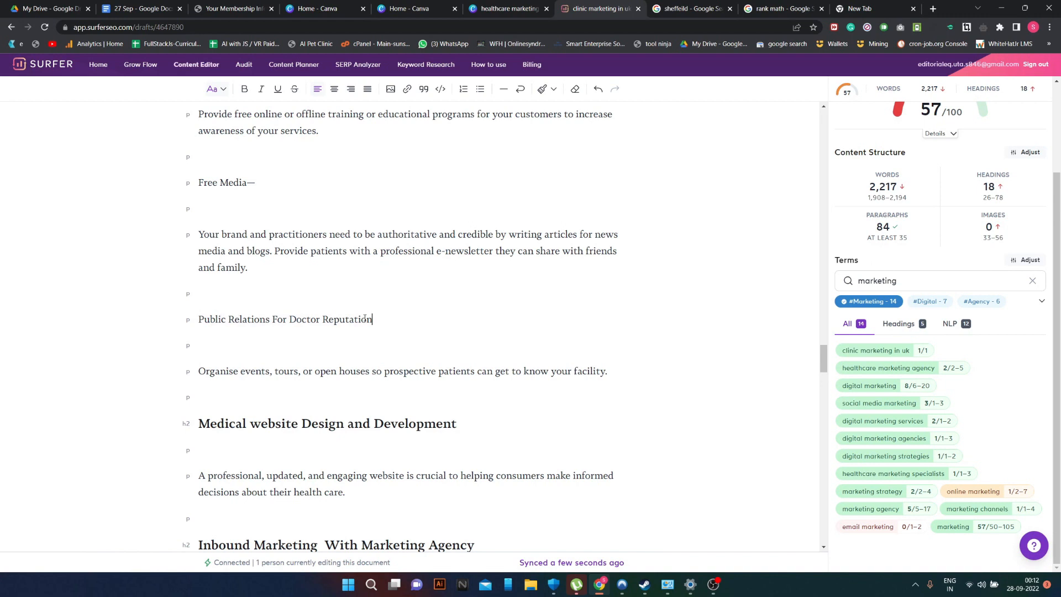
pyautogui.moveTo(365, 319); pyautogui.dragTo(165, 320)
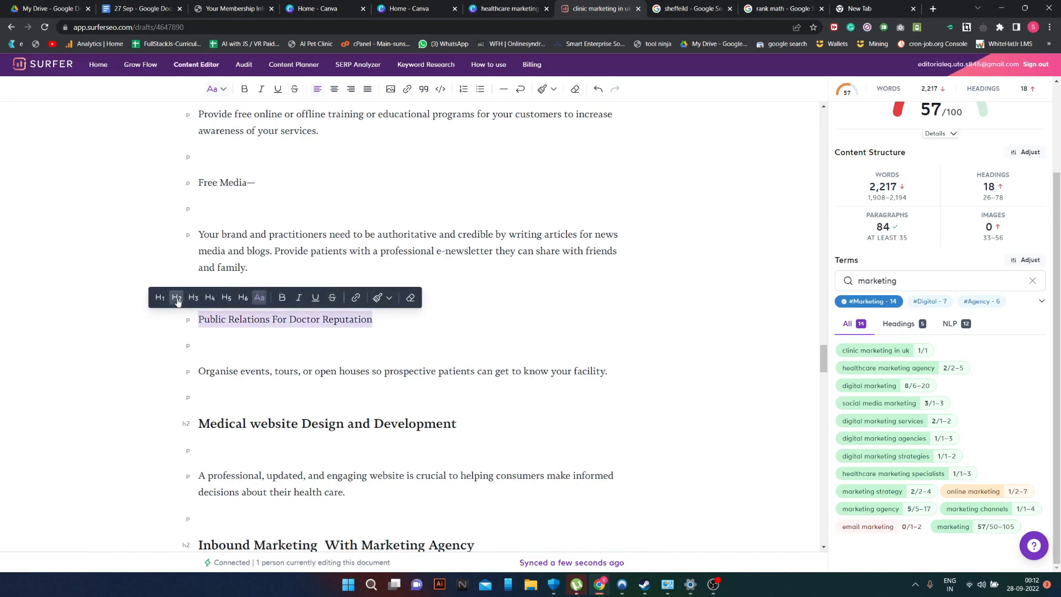
pyautogui.click(177, 299)
pyautogui.click(326, 345)
pyautogui.click(317, 396)
pyautogui.scroll(-1, 318, 397)
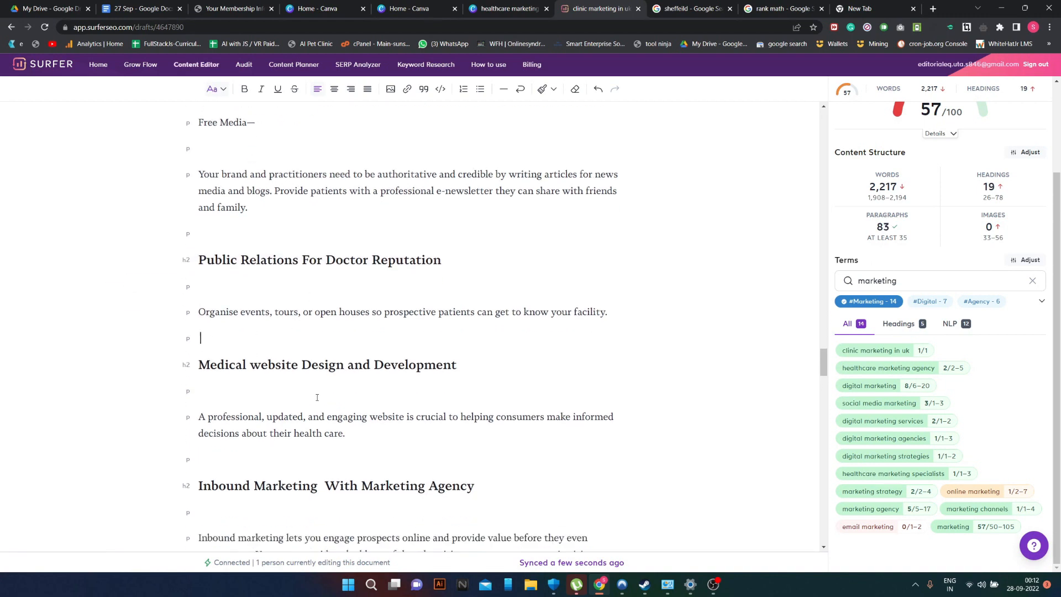
pyautogui.scroll(-1, 317, 397)
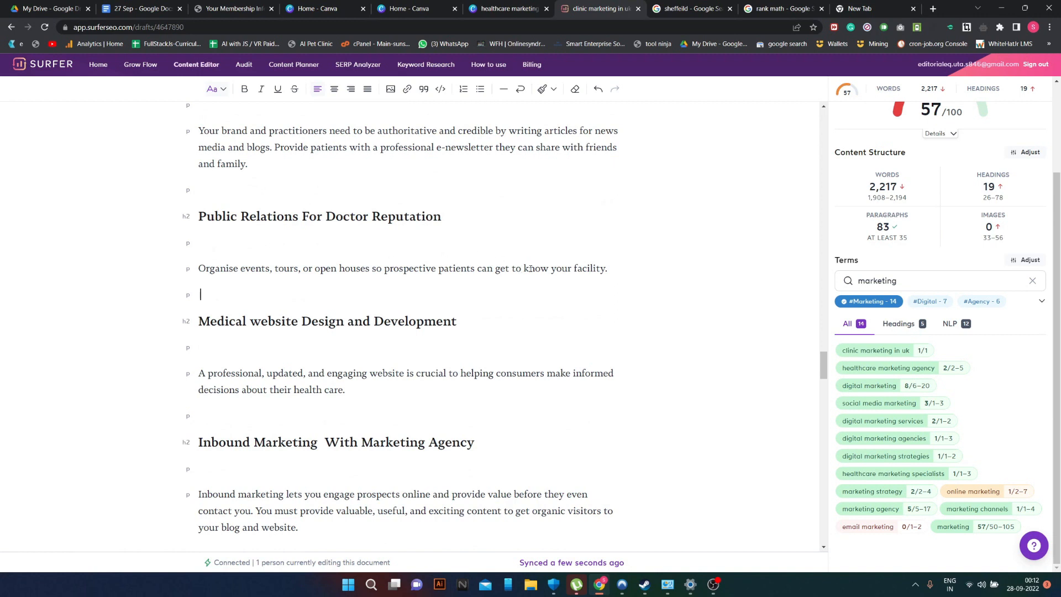
# - Examine the outline builder's suggested headings, including the subheadings under "Featured work"
pyautogui.scroll(2, 962, 295)
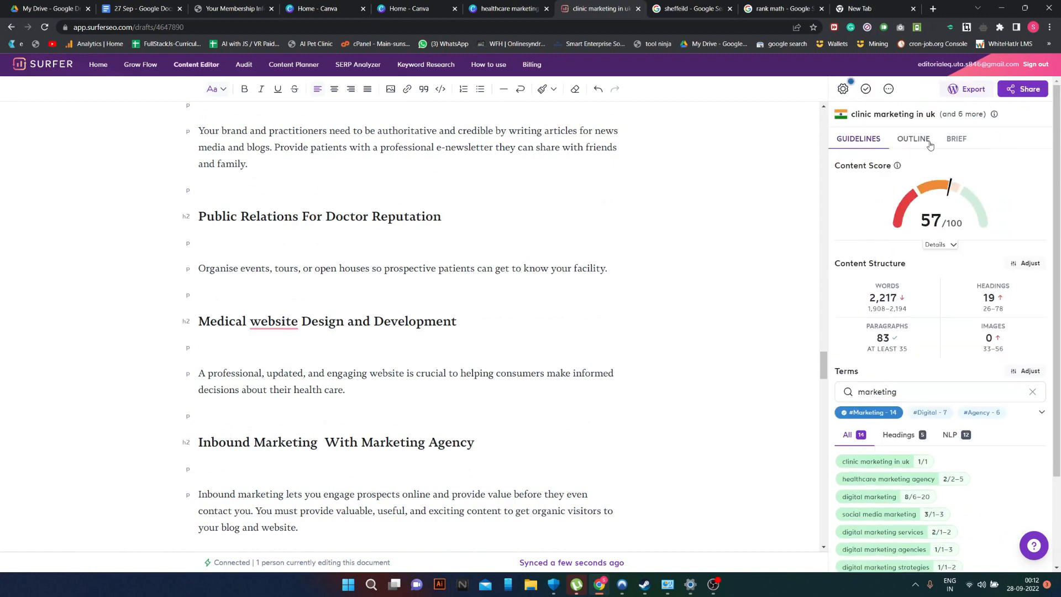
pyautogui.click(907, 140)
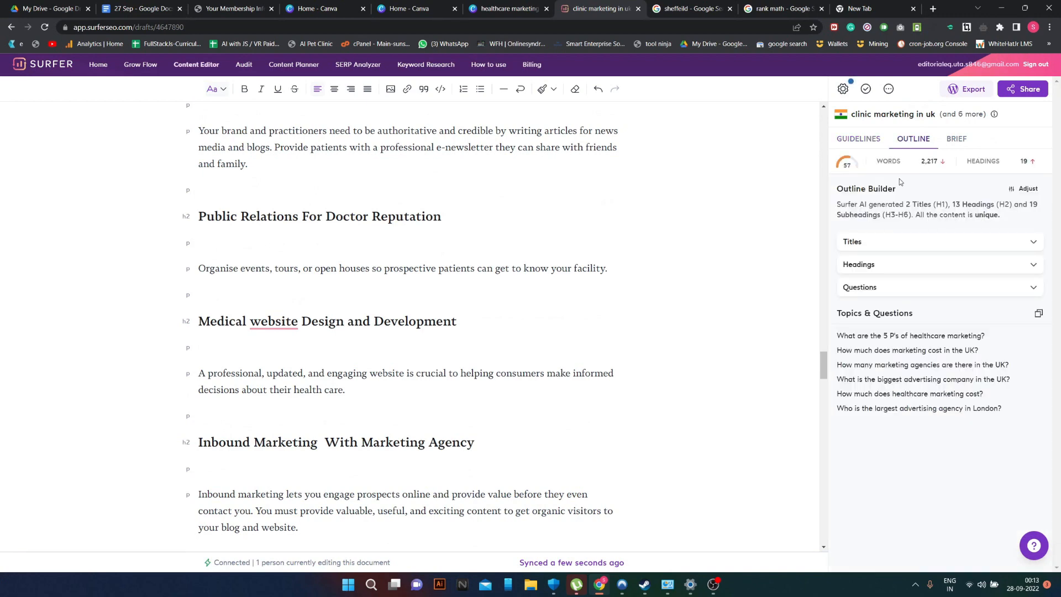
pyautogui.click(891, 265)
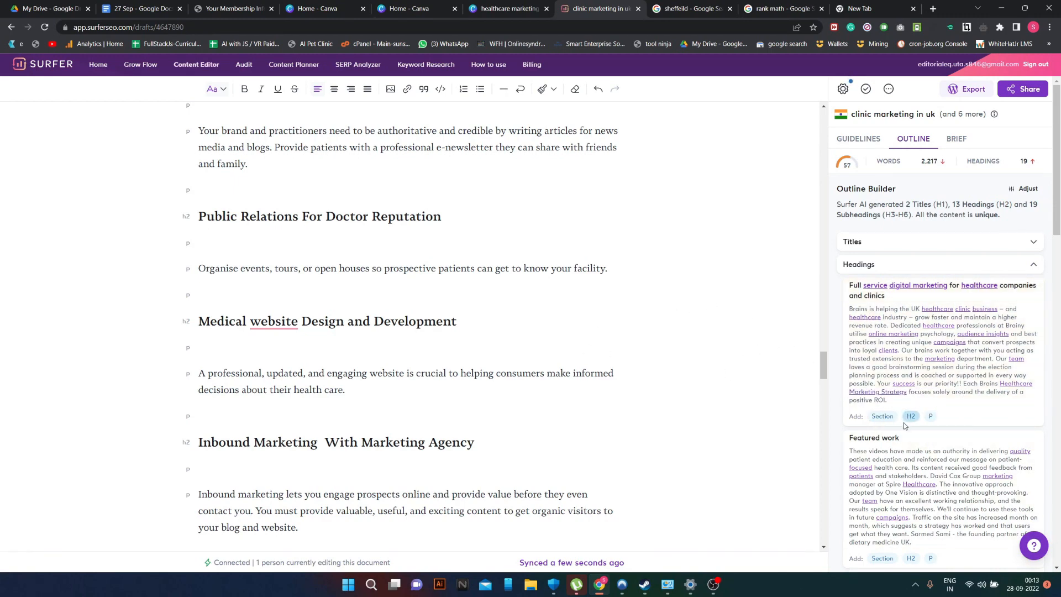
pyautogui.scroll(-3, 905, 424)
pyautogui.scroll(-2, 906, 425)
pyautogui.scroll(5, 679, 301)
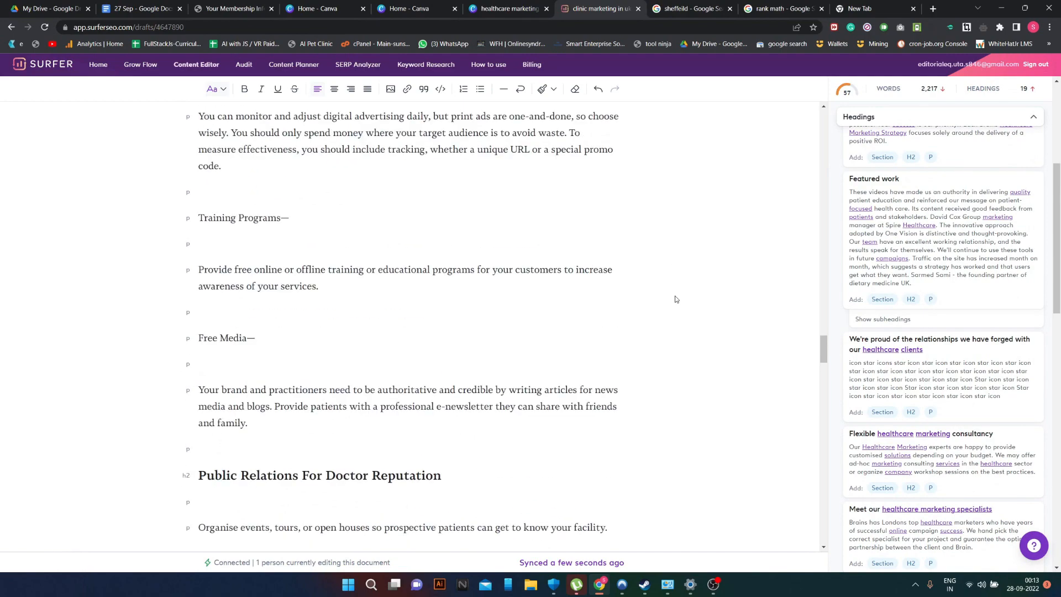
pyautogui.scroll(2, 679, 301)
pyautogui.click(883, 319)
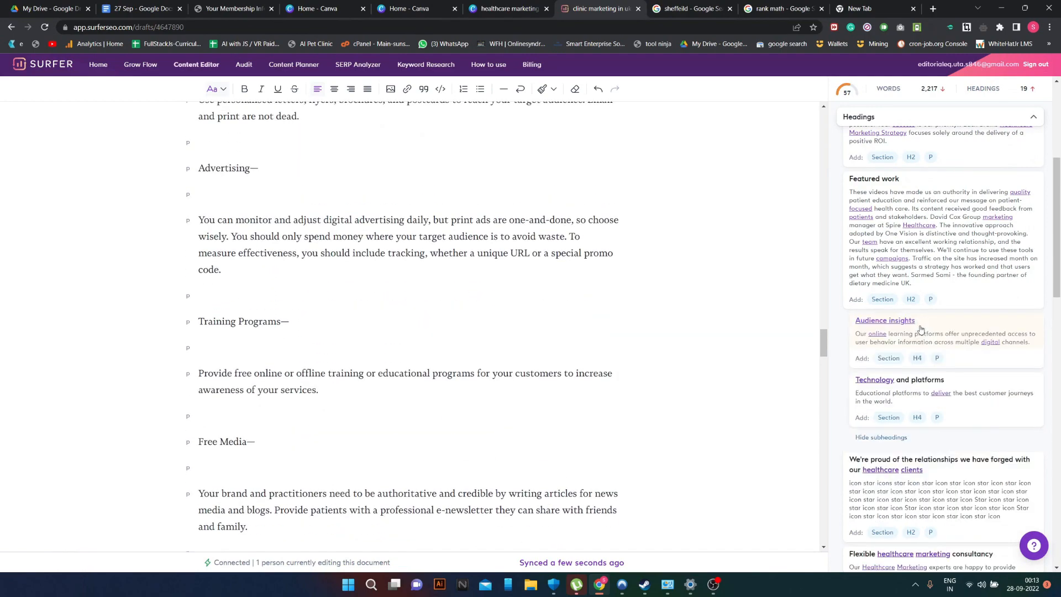
# - Delete the website section before "3. Medical SEO For Lead Generation", including its numbered list of five questions
pyautogui.scroll(10, 485, 340)
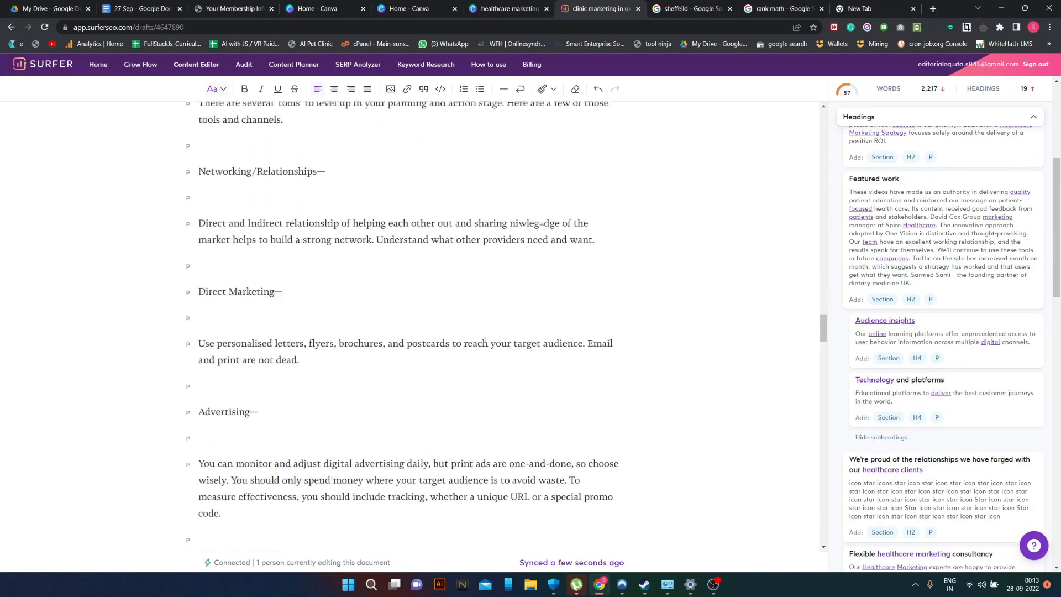
pyautogui.scroll(5, 486, 339)
pyautogui.scroll(-3, 470, 348)
pyautogui.scroll(9, 429, 351)
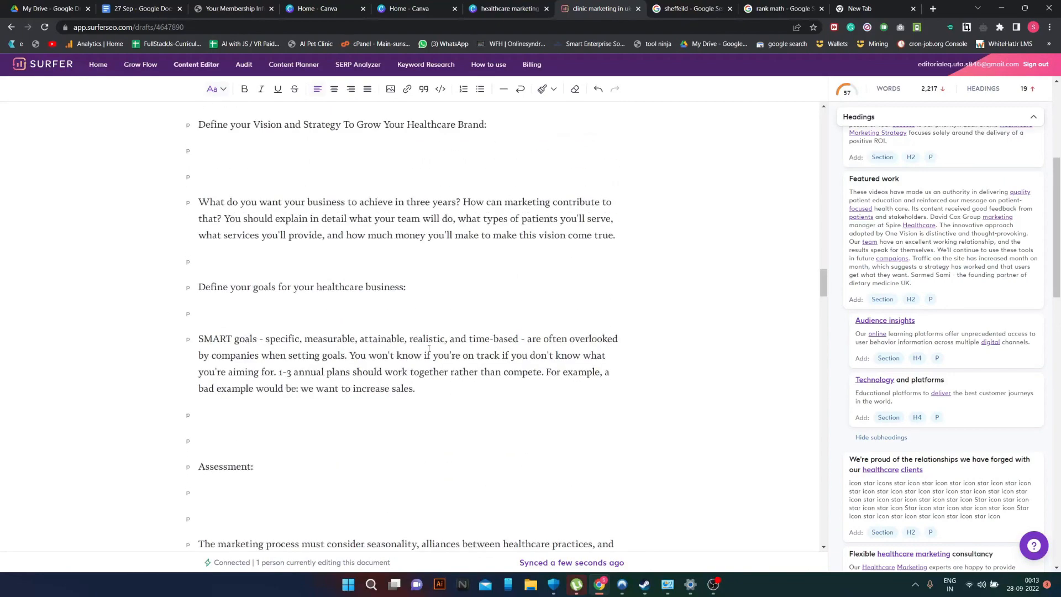
pyautogui.scroll(8, 420, 349)
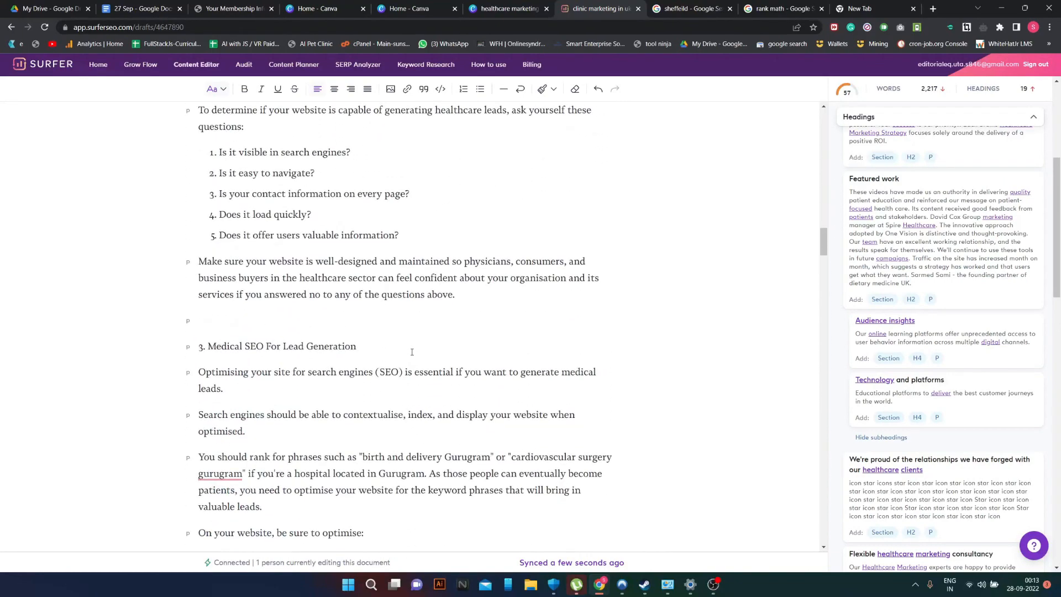
pyautogui.scroll(4, 420, 376)
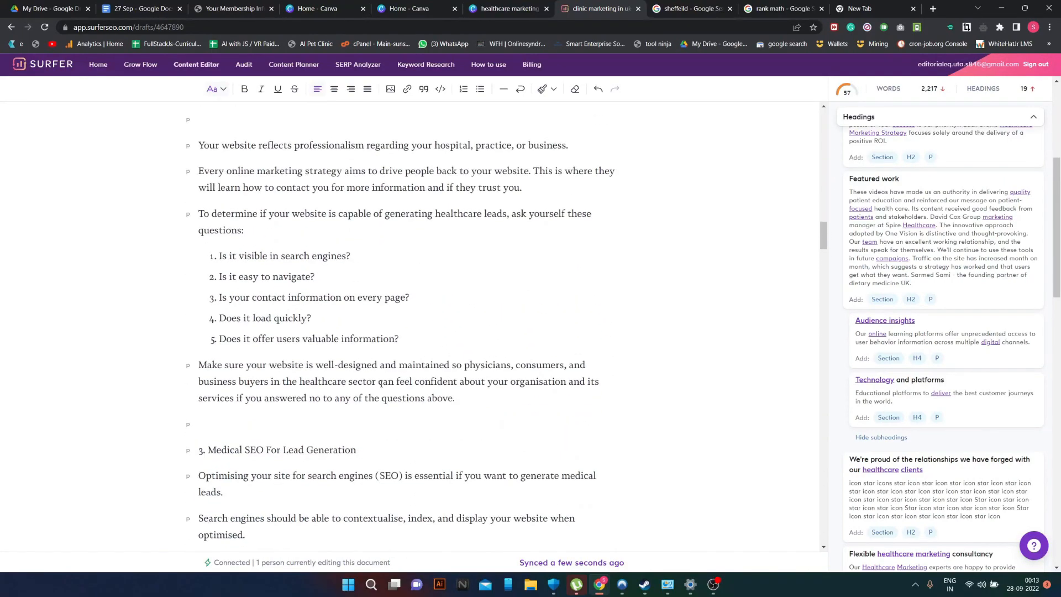
pyautogui.scroll(1, 433, 398)
pyautogui.moveTo(469, 501); pyautogui.dragTo(194, 197)
pyautogui.press('BackSpace')
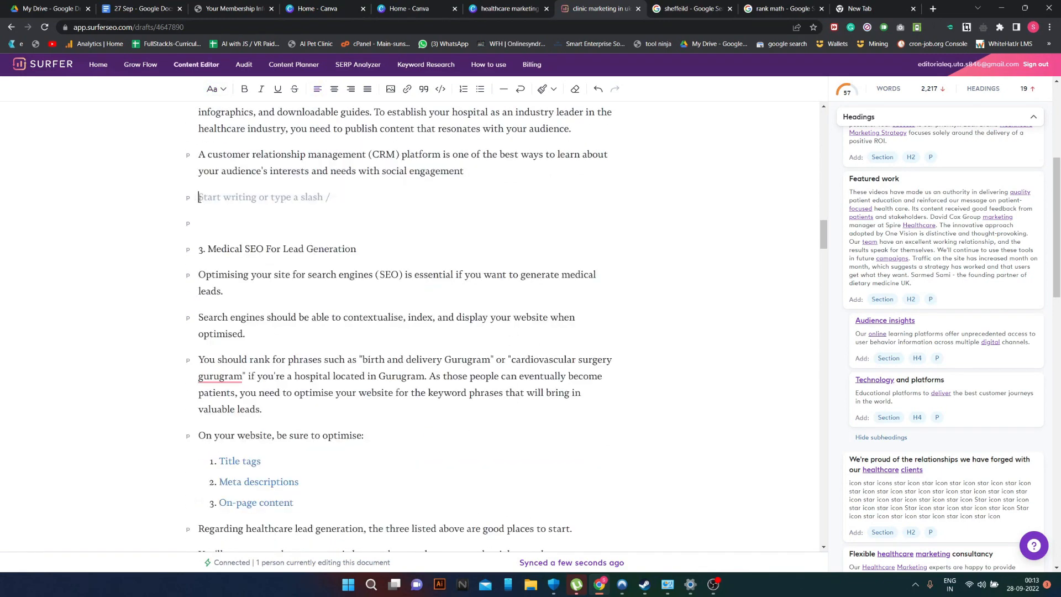
# - Insert the suggested section "Full service digital marketing for healthcare companies and clinics", heading and paragraph, in place of the deleted text
pyautogui.scroll(5, 943, 263)
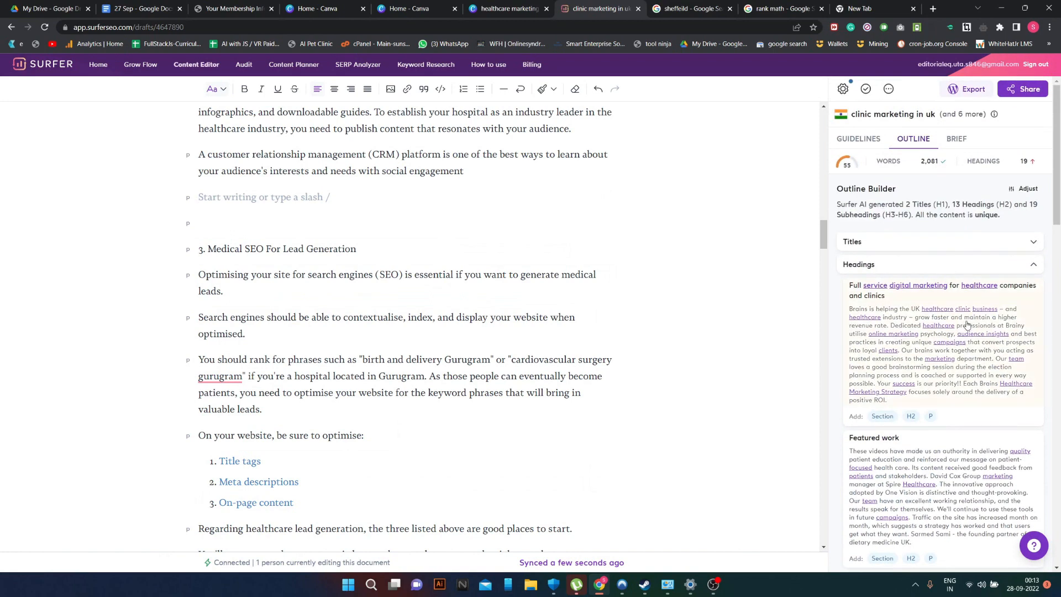
pyautogui.click(882, 416)
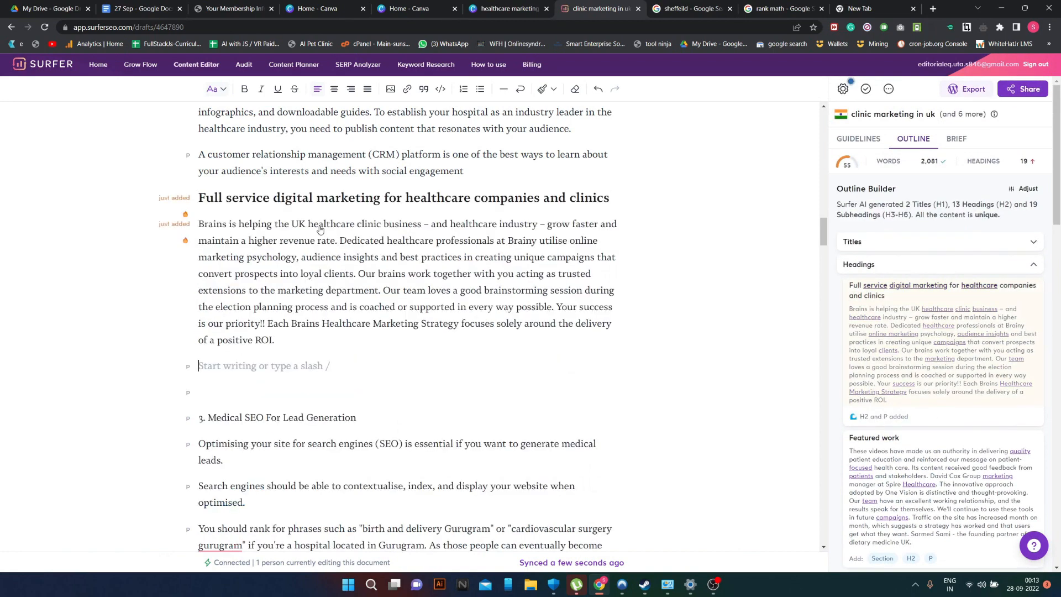
pyautogui.scroll(1, 274, 216)
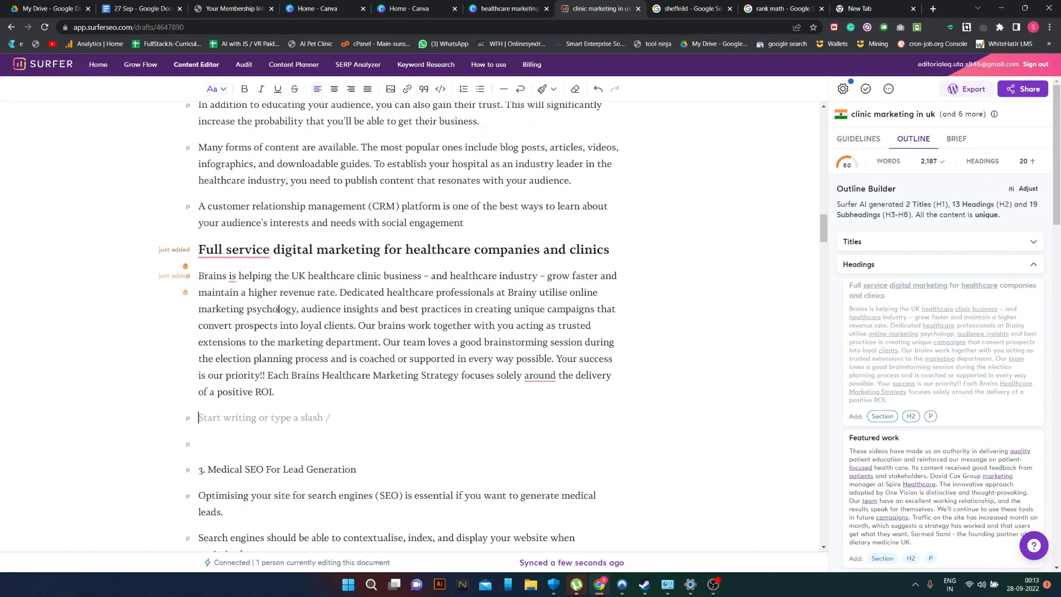
# - Accept the grammar corrections "are", "Full-service" and "on" in the inserted section, and bring back the content guidelines
pyautogui.moveTo(232, 278)
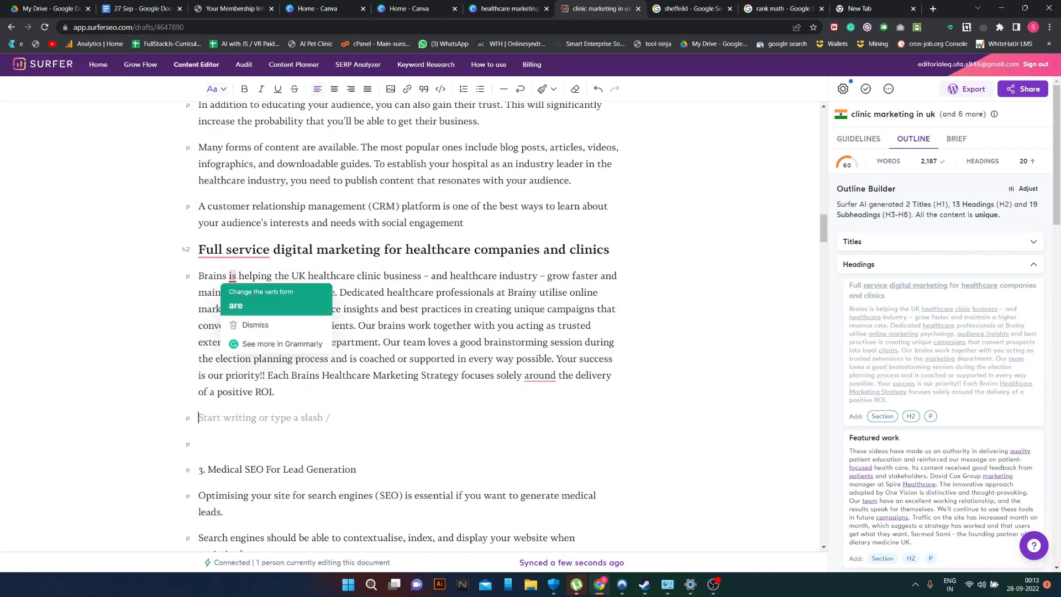
pyautogui.click(238, 303)
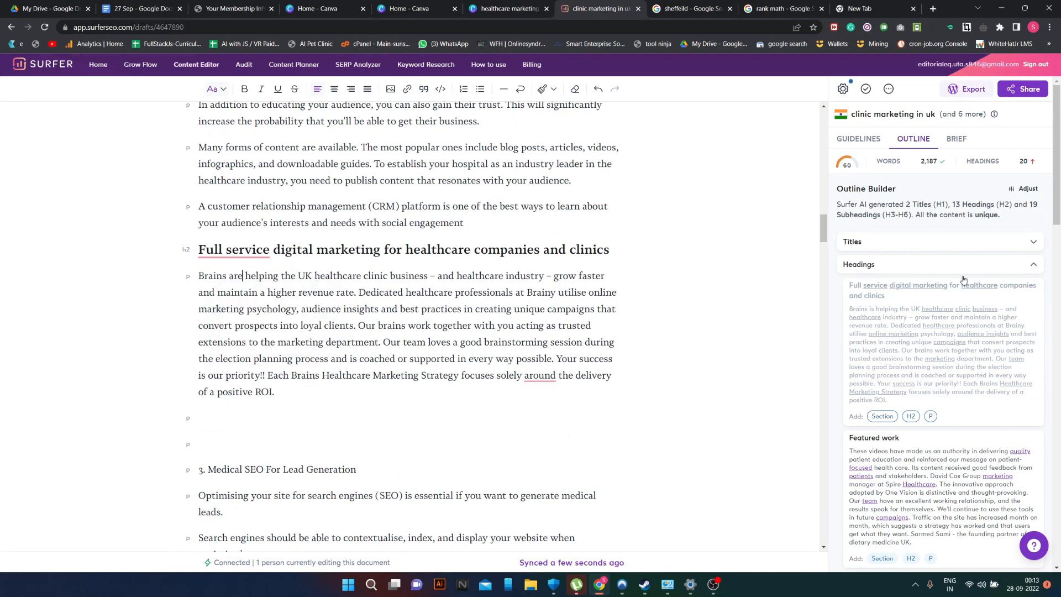
pyautogui.click(859, 139)
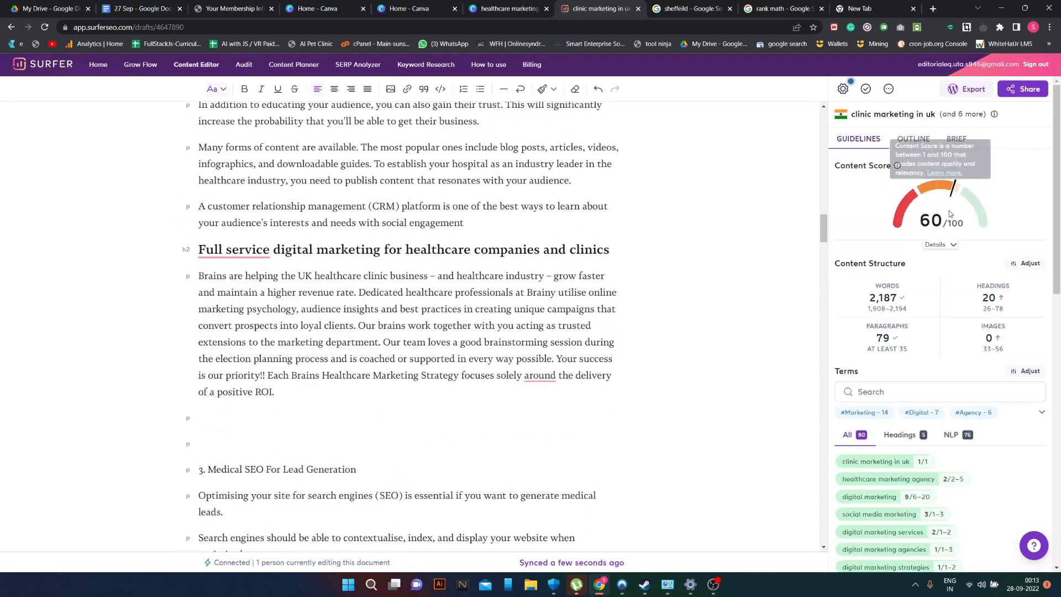
pyautogui.scroll(-4, 966, 384)
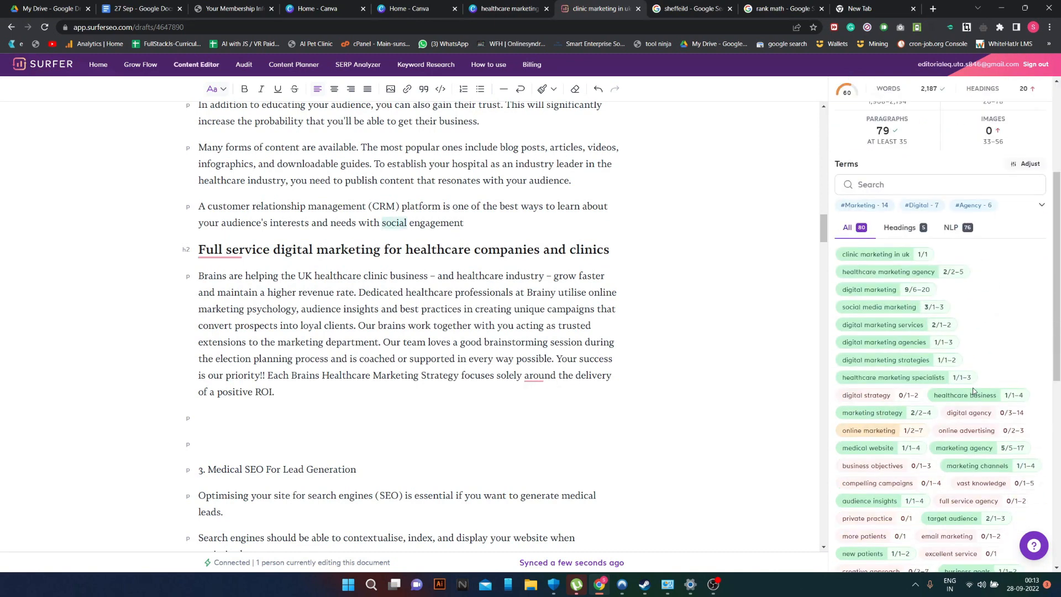
pyautogui.click(213, 251)
pyautogui.click(224, 280)
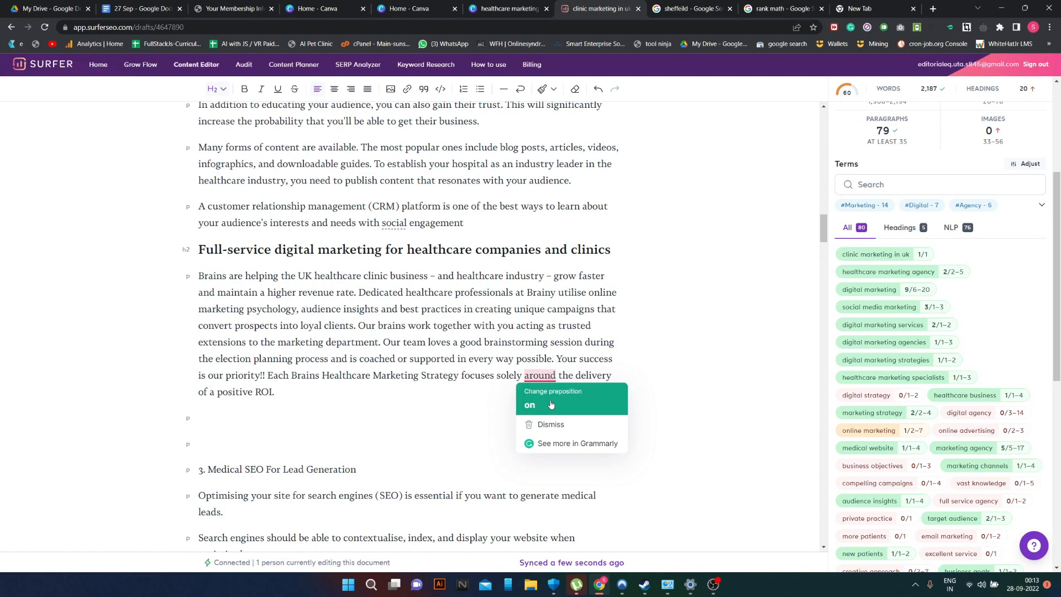
pyautogui.click(544, 401)
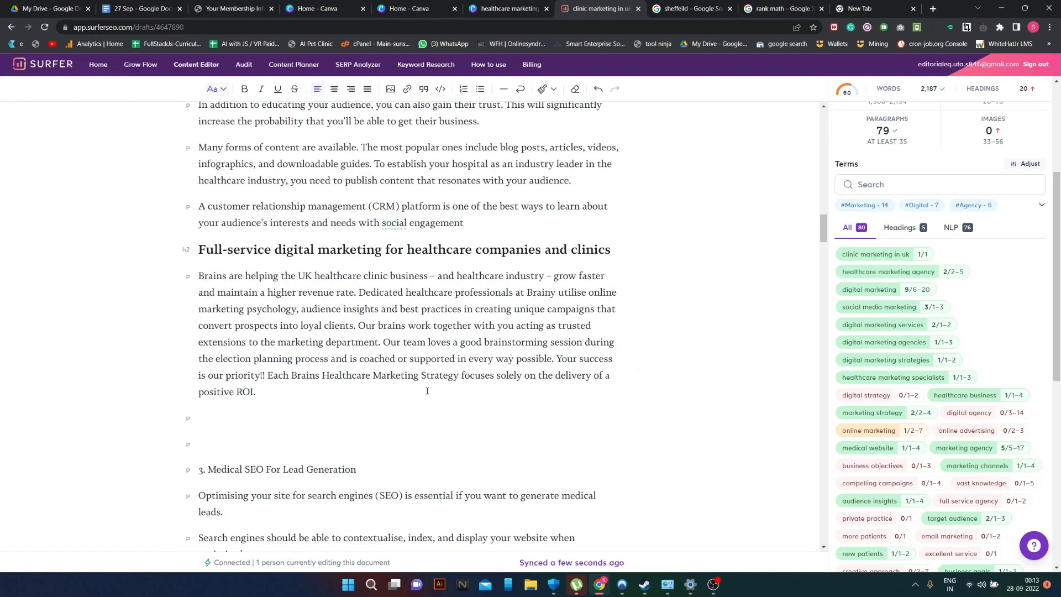
# - Delete the "3. Medical SEO For Lead Generation" section up to the "Free Detailed Roadmap For Healthcare Marketing" line
pyautogui.scroll(-5, 316, 462)
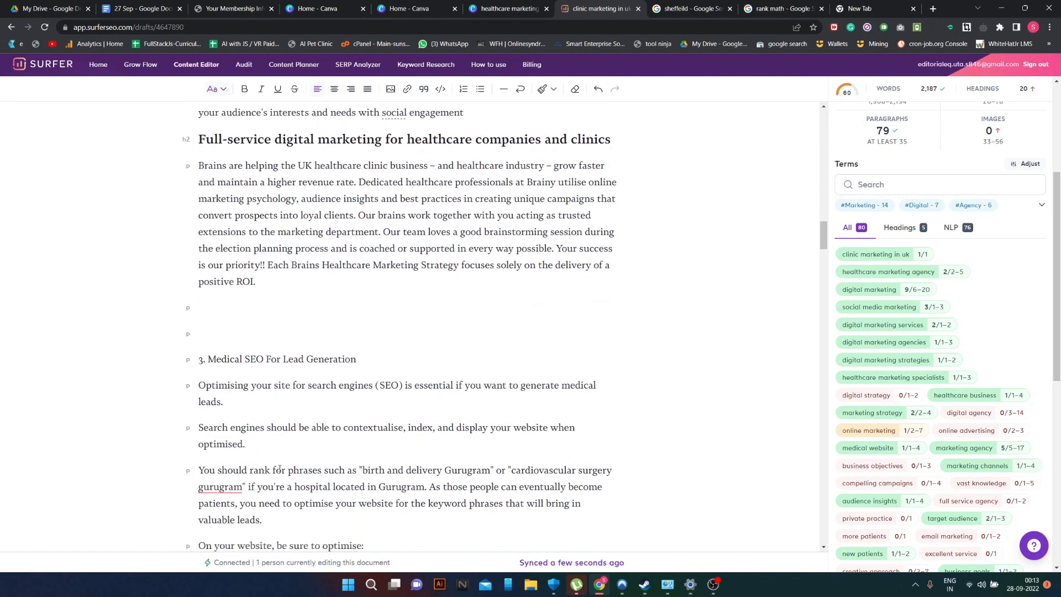
pyautogui.scroll(-1, 334, 464)
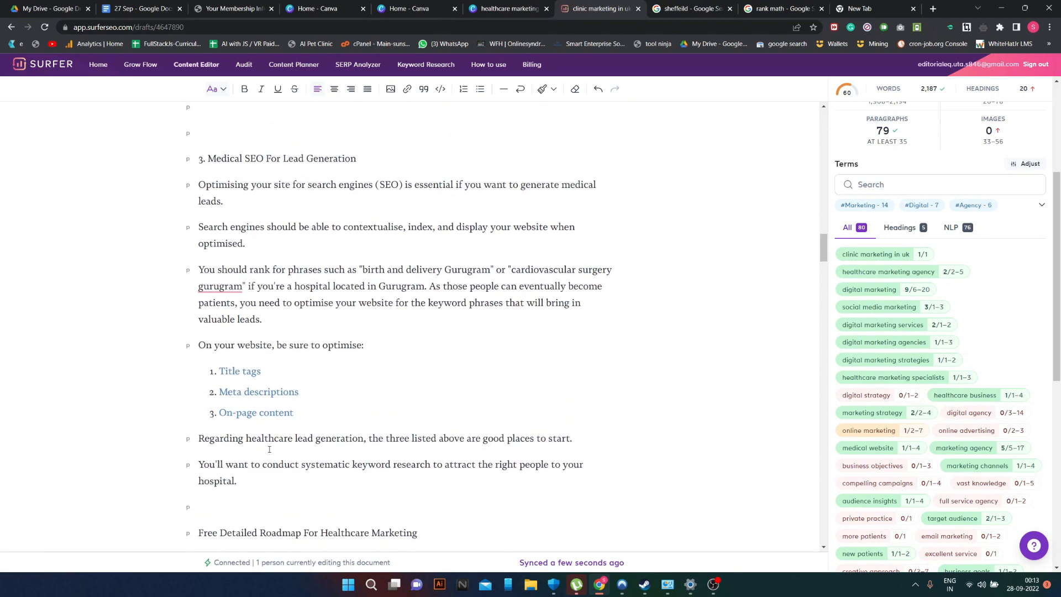
pyautogui.moveTo(254, 456); pyautogui.dragTo(197, 309)
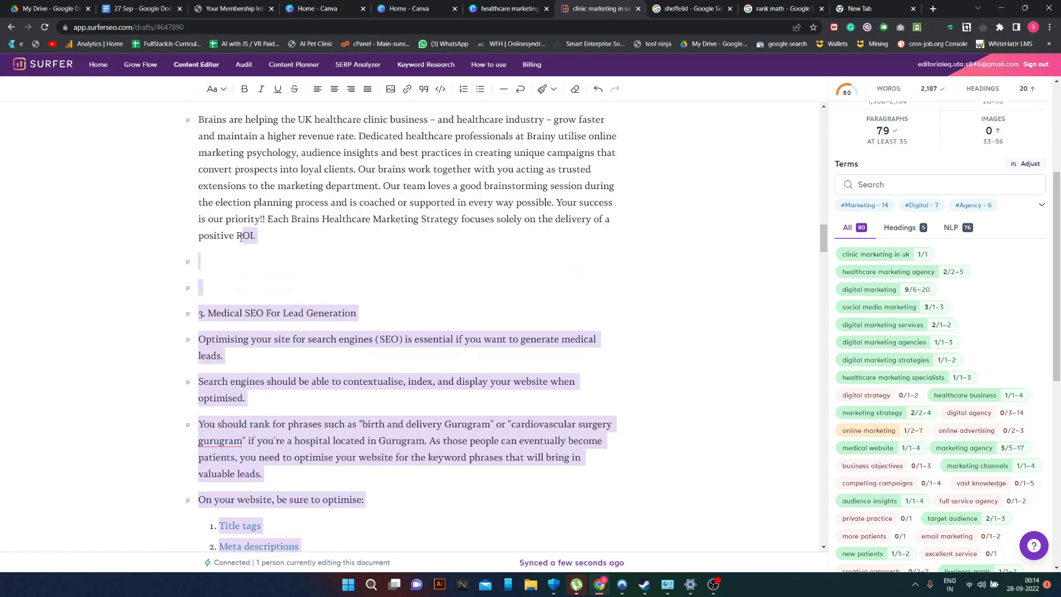
pyautogui.press('BackSpace')
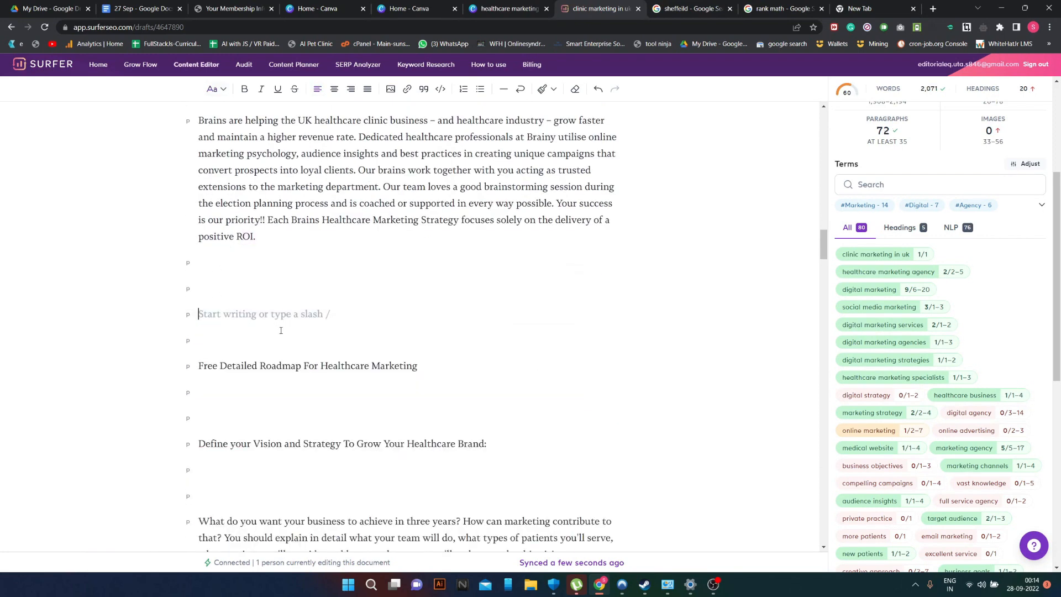
# - Remove the number "1." from the start of the "Content Marketing via social media marketing" heading
pyautogui.scroll(6, 323, 363)
pyautogui.scroll(3, 322, 363)
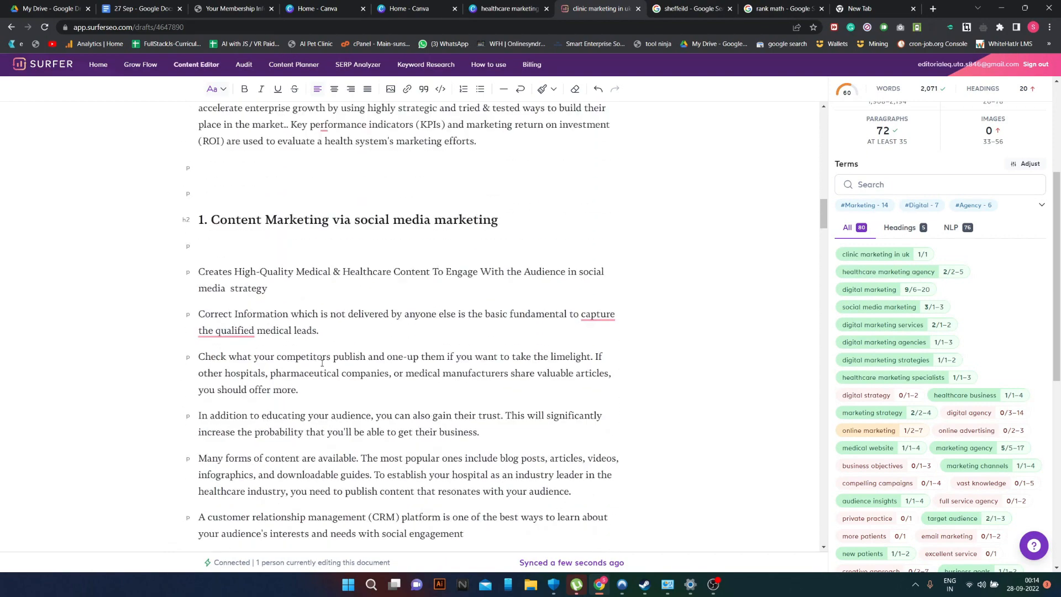
pyautogui.scroll(10, 322, 363)
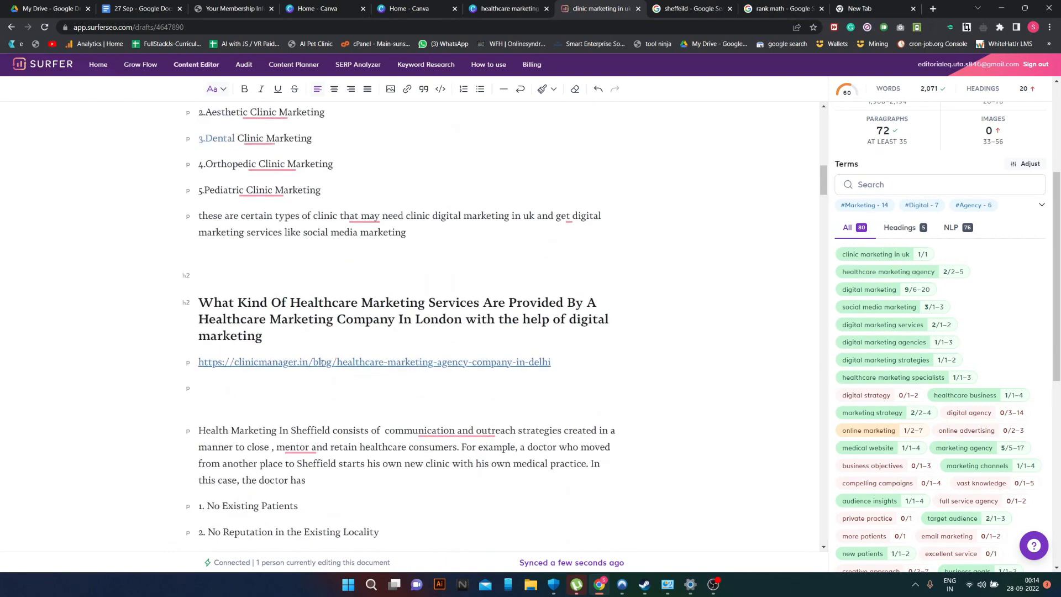
pyautogui.scroll(-7, 322, 363)
pyautogui.click(210, 376)
pyautogui.press('BackSpace')
pyautogui.press('BackSpace')
pyautogui.press('BackSpace')
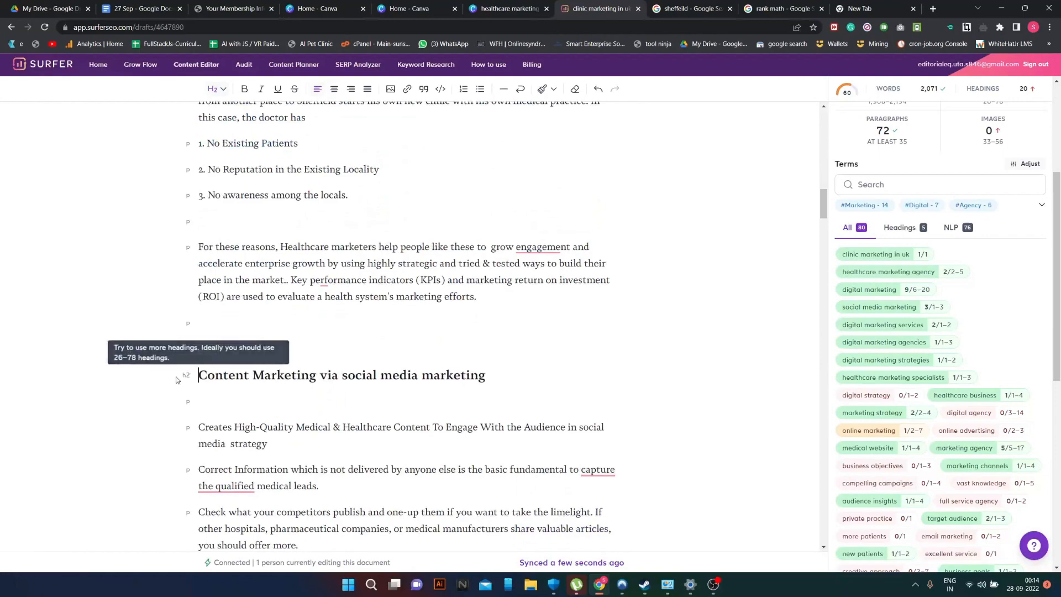
# - Delete the "Networking/Relationships—" line with an adjacent blank line, and remove the period after "tools and channels"
pyautogui.scroll(4, 334, 365)
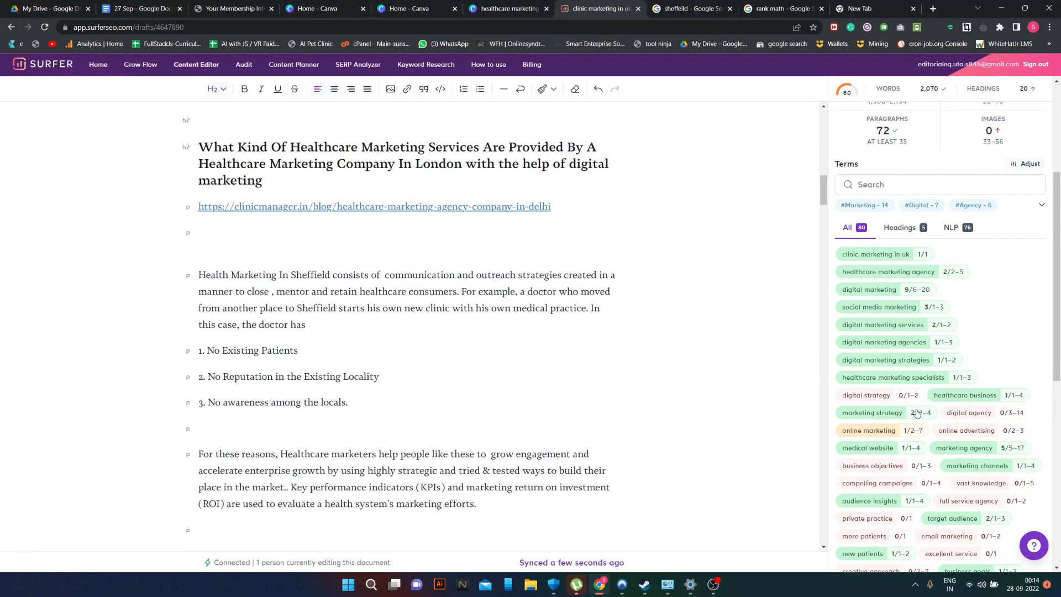
pyautogui.scroll(-11, 473, 398)
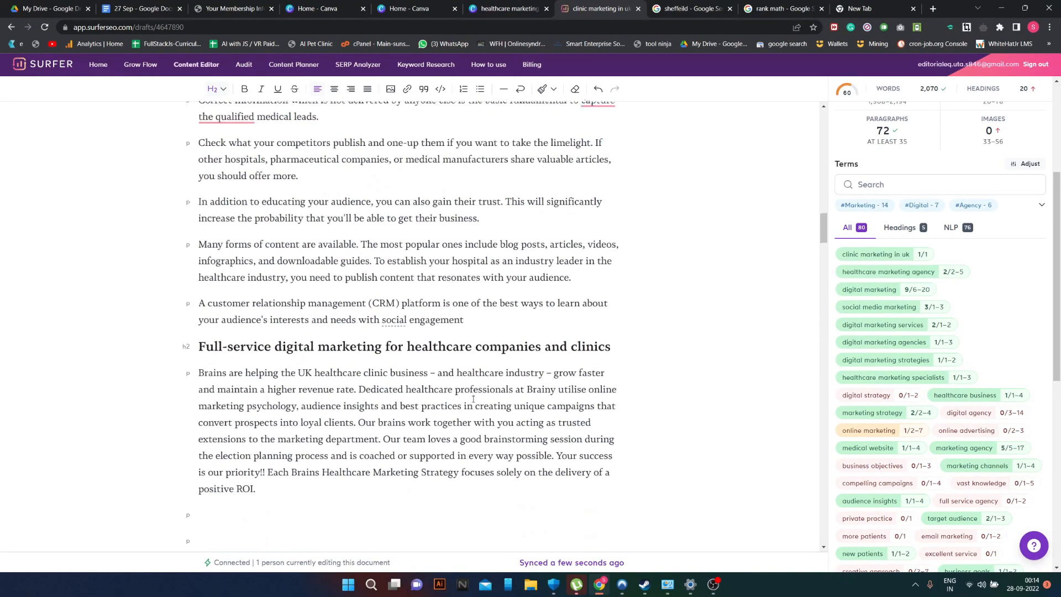
pyautogui.scroll(-12, 473, 399)
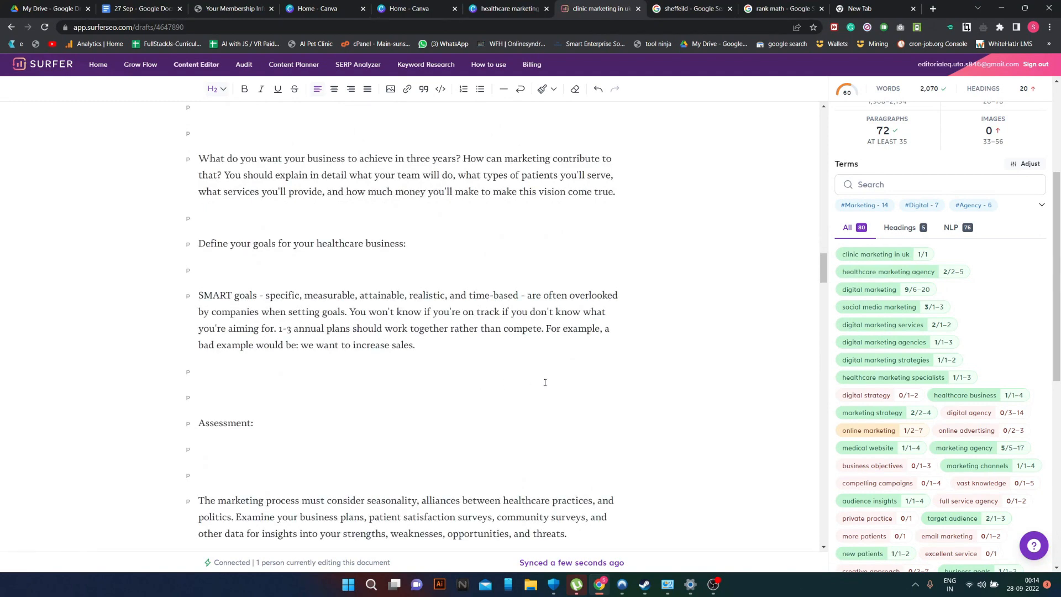
pyautogui.scroll(-9, 545, 382)
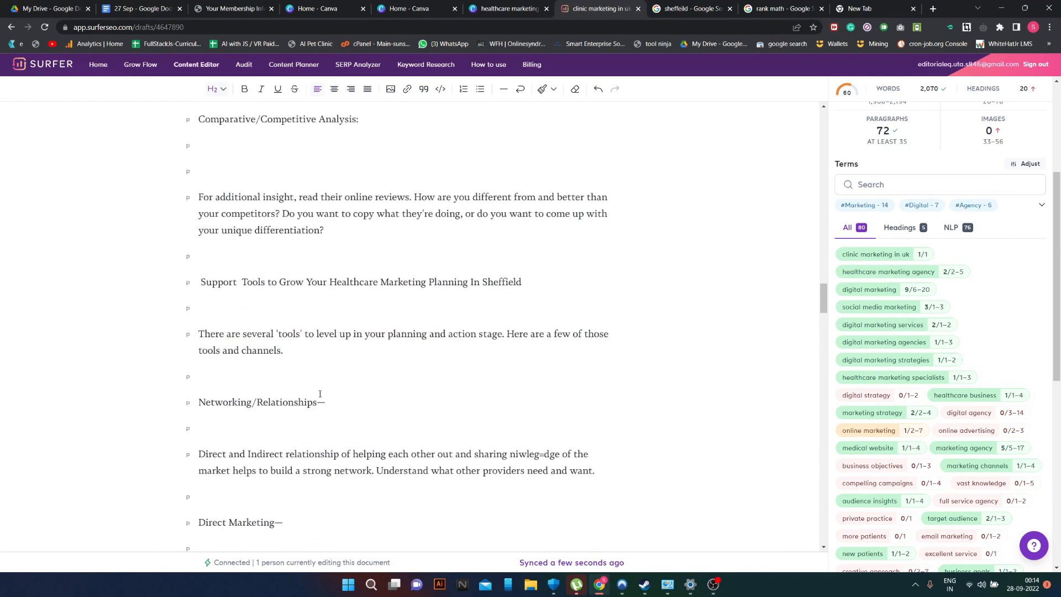
pyautogui.moveTo(325, 402); pyautogui.dragTo(198, 402)
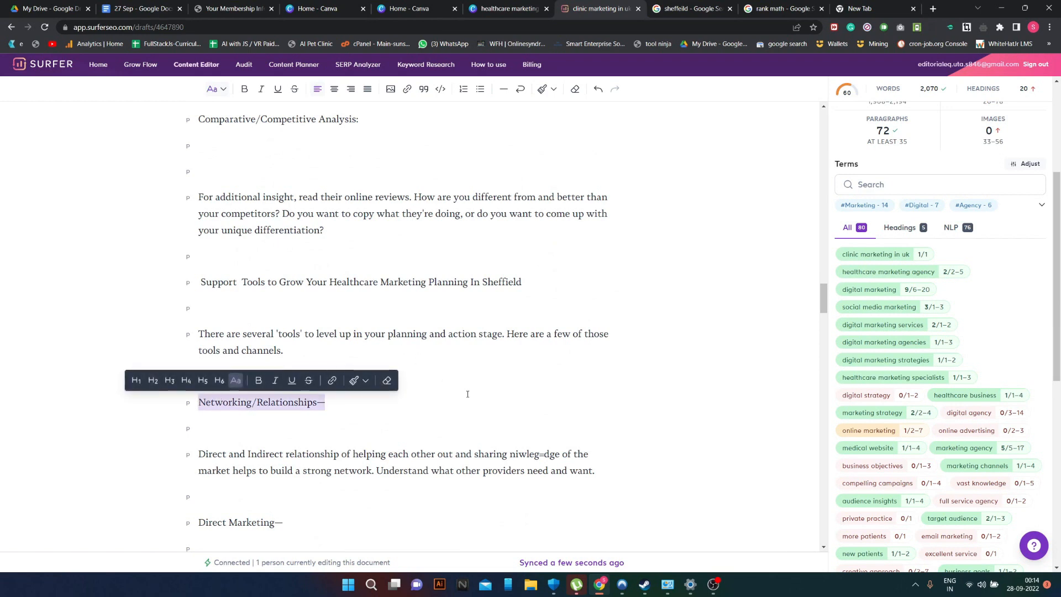
pyautogui.press('BackSpace')
pyautogui.press('BackSpace')
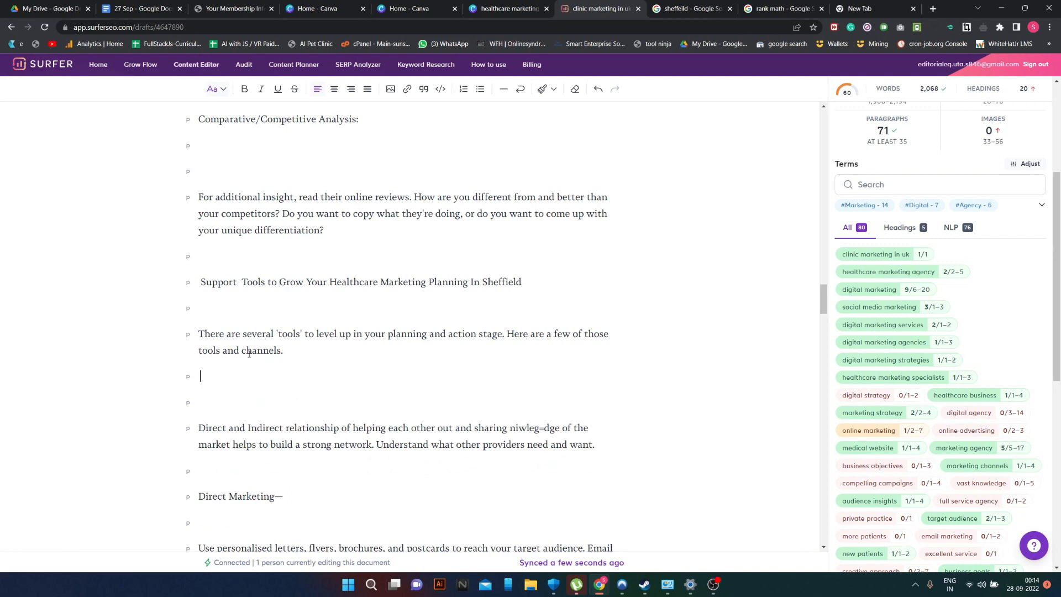
pyautogui.press('BackSpace')
pyautogui.press('BackSpace')
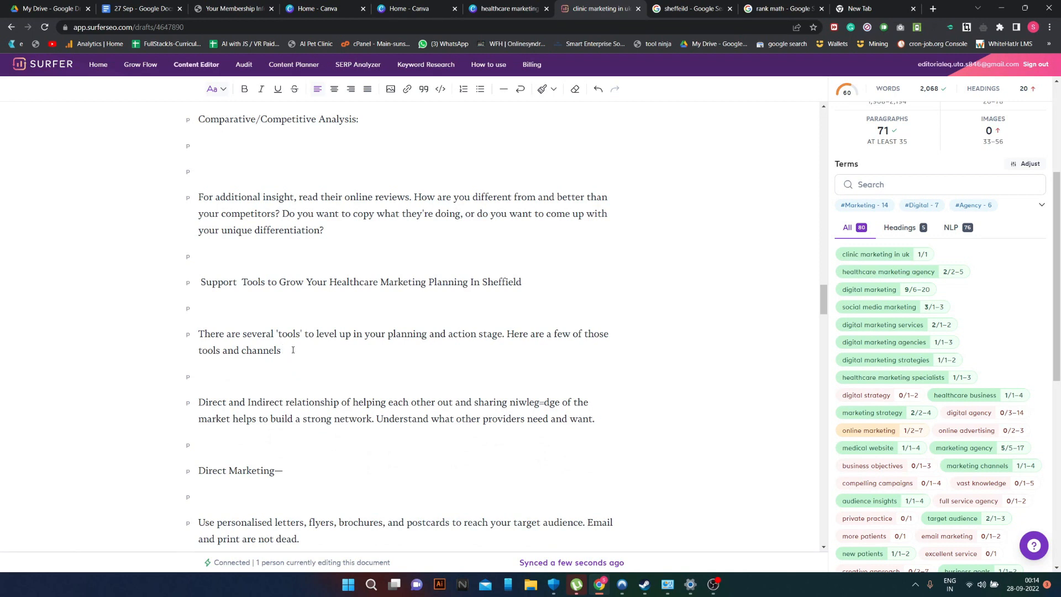
# - Continue the tools paragraph with "that helps to build up a digital strategy that can be only implemented by a online advertising company"
pyautogui.write('that helps to build up a digital ')
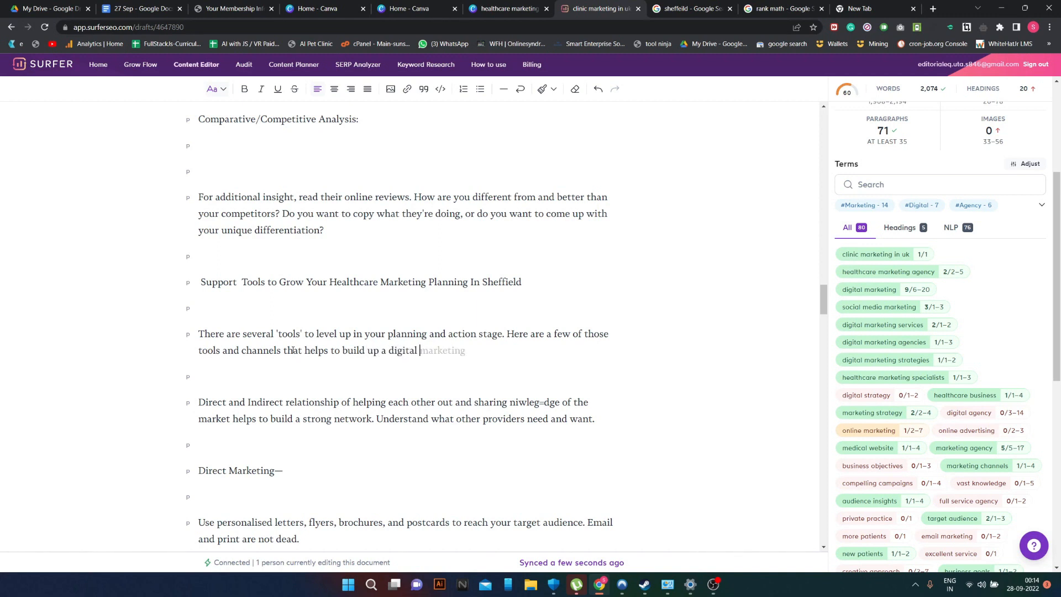
pyautogui.write('strategy')
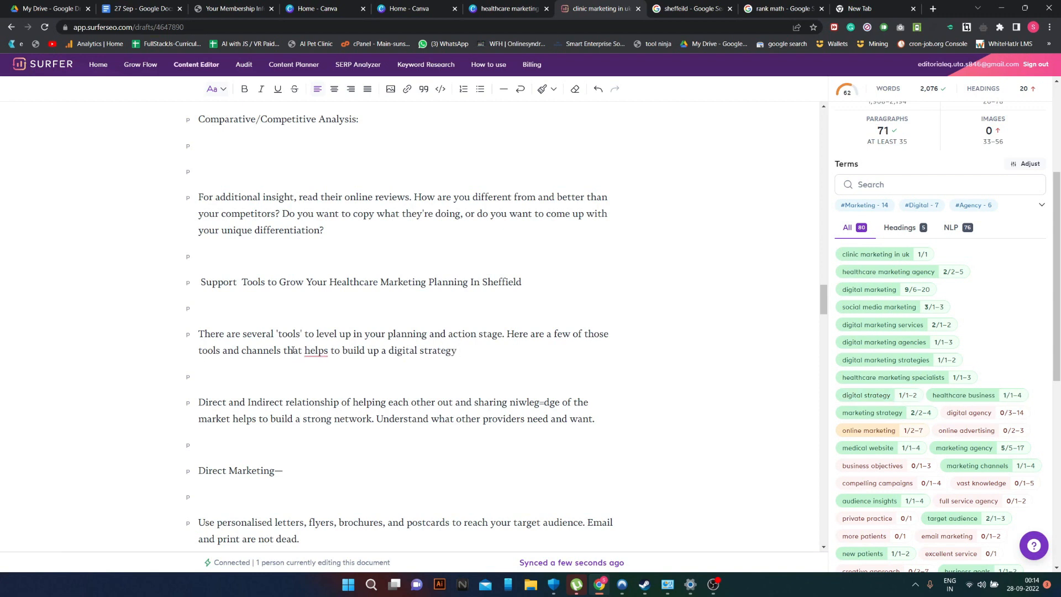
pyautogui.write(' that can be only implement')
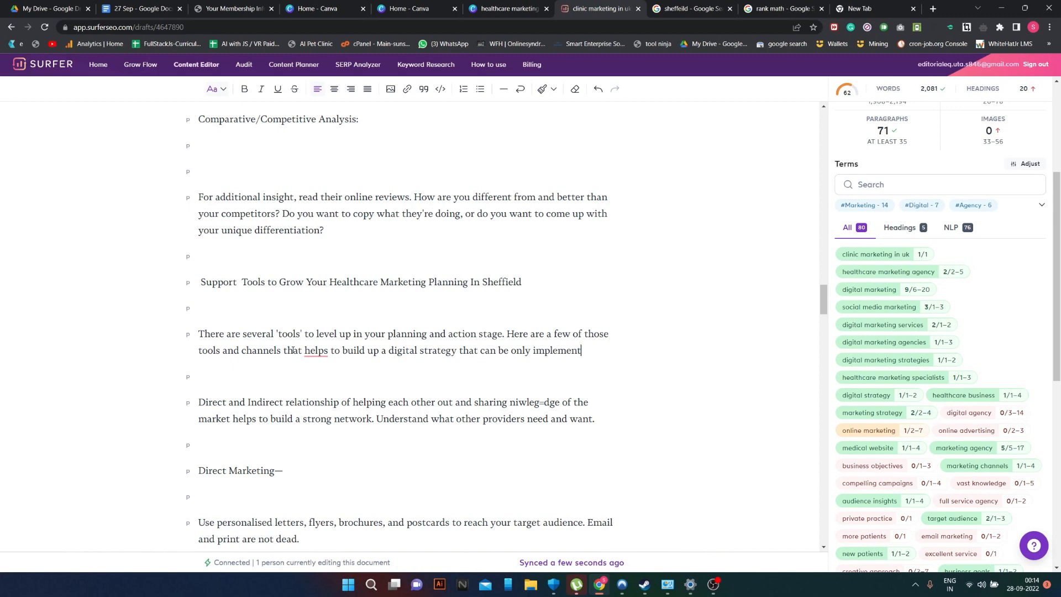
pyautogui.write('ed by  a online ')
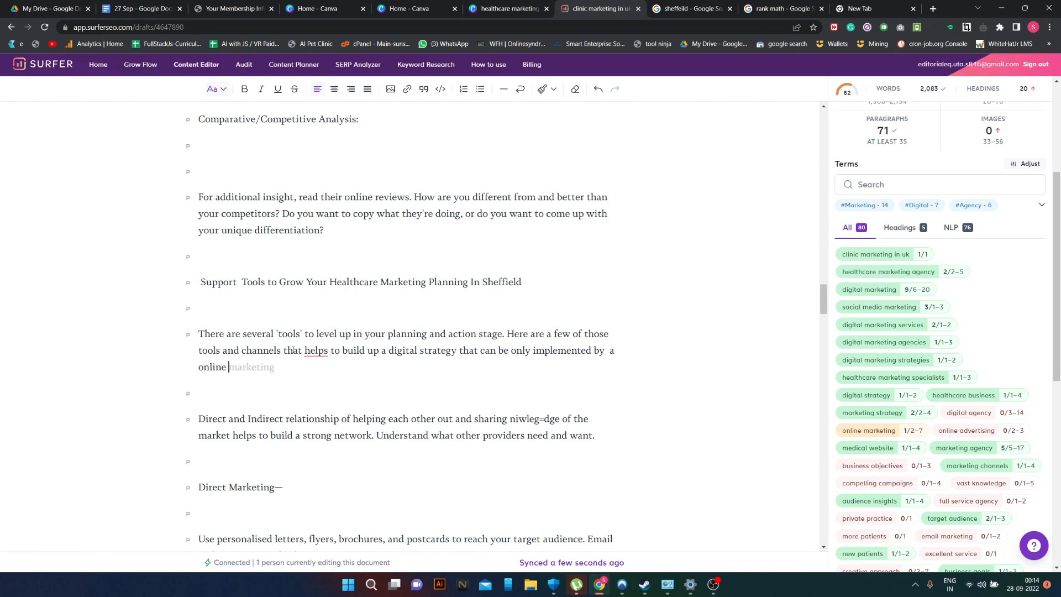
pyautogui.write('adverti')
pyautogui.press('Tab')
pyautogui.write('company ')
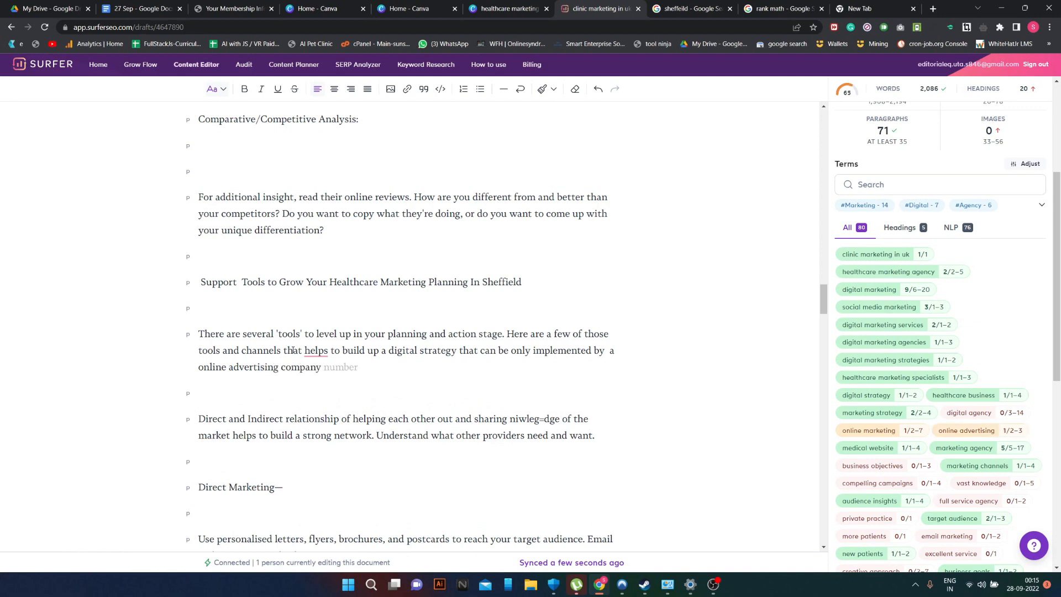
# - Add "that has vast knowledge for doctors who are having private practice so that those clinic's can have more patients" to the tools paragraph
pyautogui.write('that has vast')
pyautogui.press('Tab')
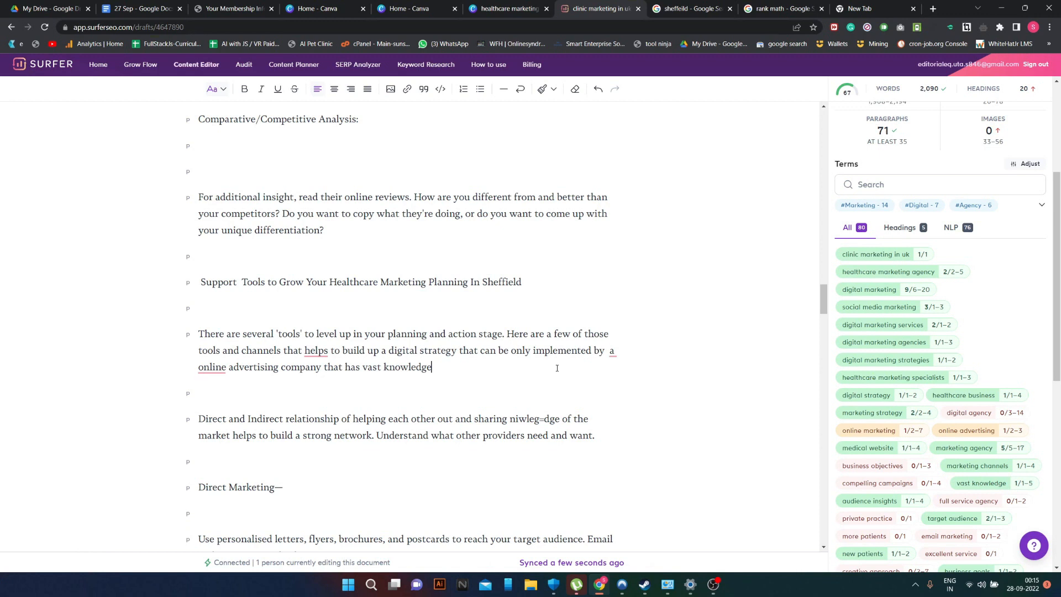
pyautogui.write('for doctors who  are having')
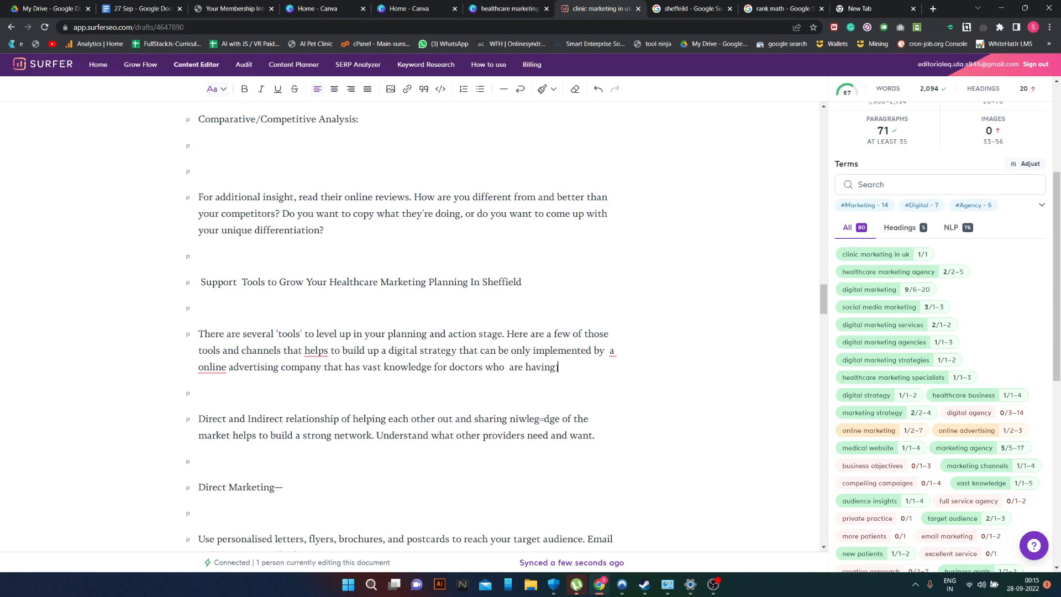
pyautogui.write(' private')
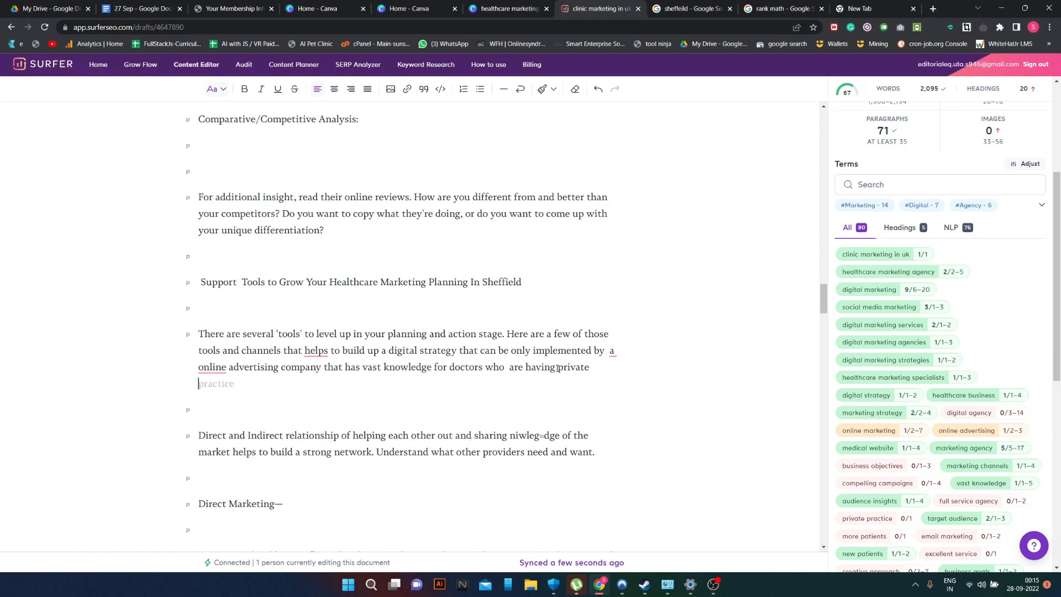
pyautogui.write(' practice')
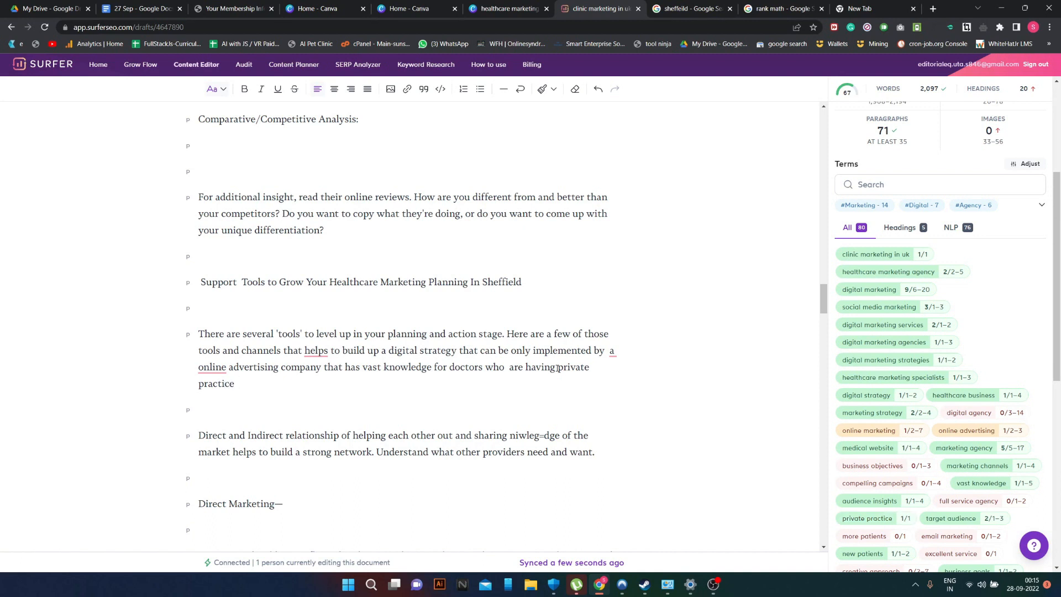
pyautogui.write(' so that those ')
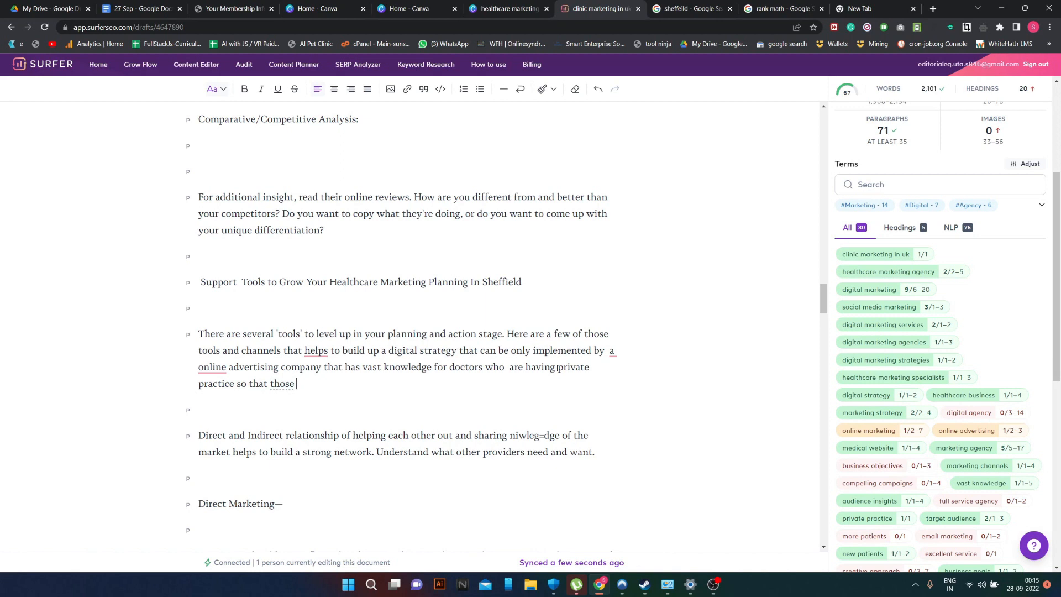
pyautogui.write(" clinic's can have more")
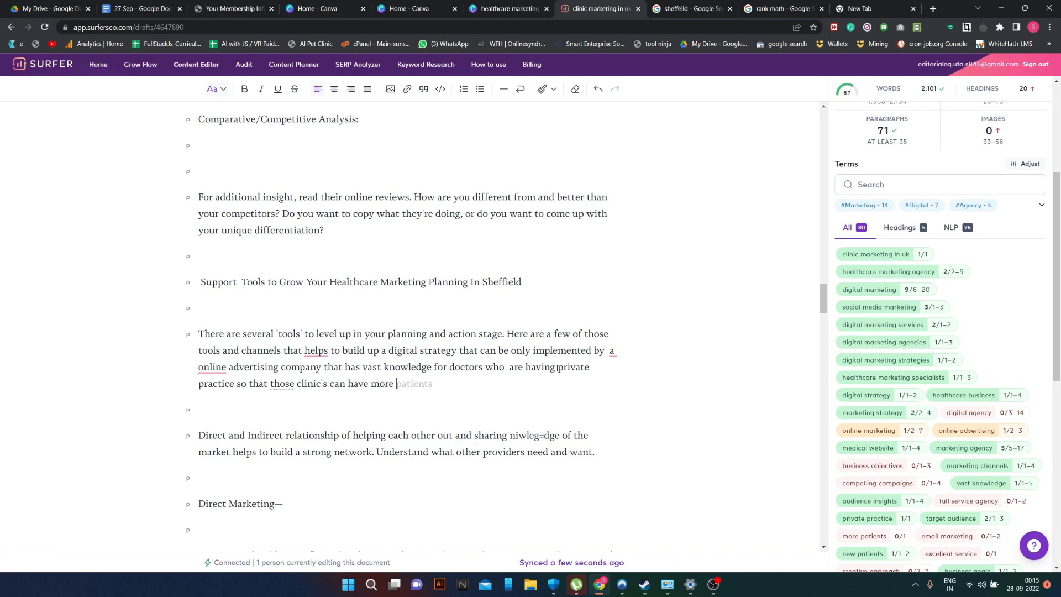
pyautogui.press('Tab')
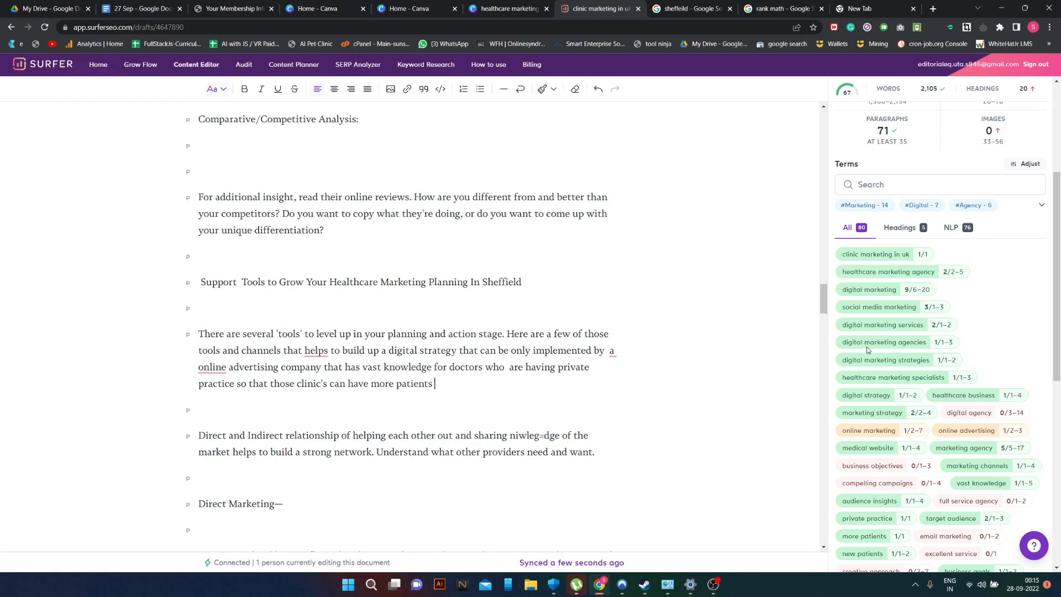
# - Extend the tools paragraph with "and reach to other potential patients with the help of right channels in the business objectives"
pyautogui.scroll(-3, 956, 409)
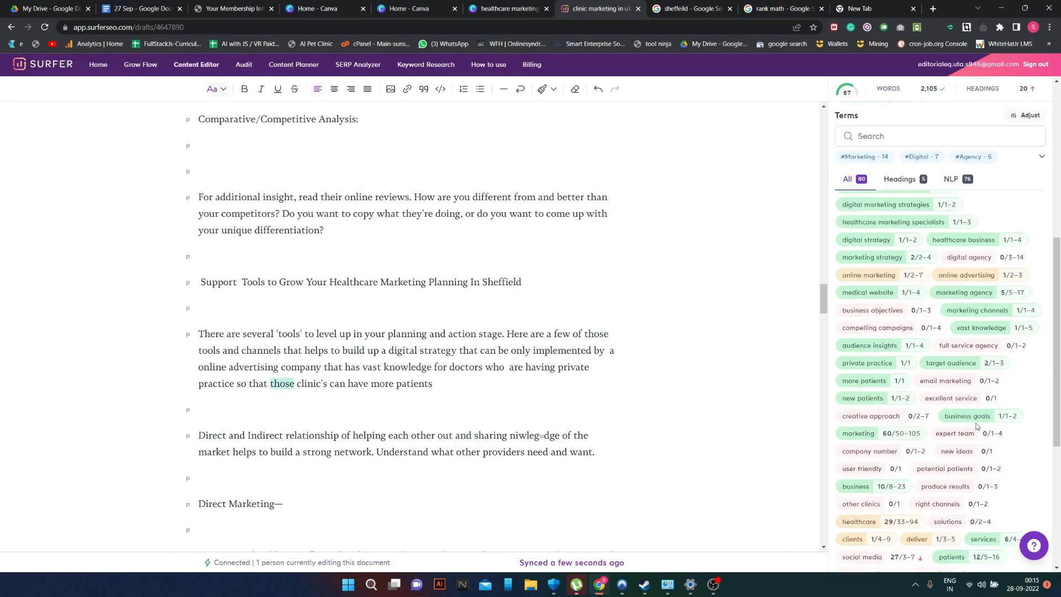
pyautogui.scroll(-1, 979, 438)
pyautogui.moveTo(992, 419)
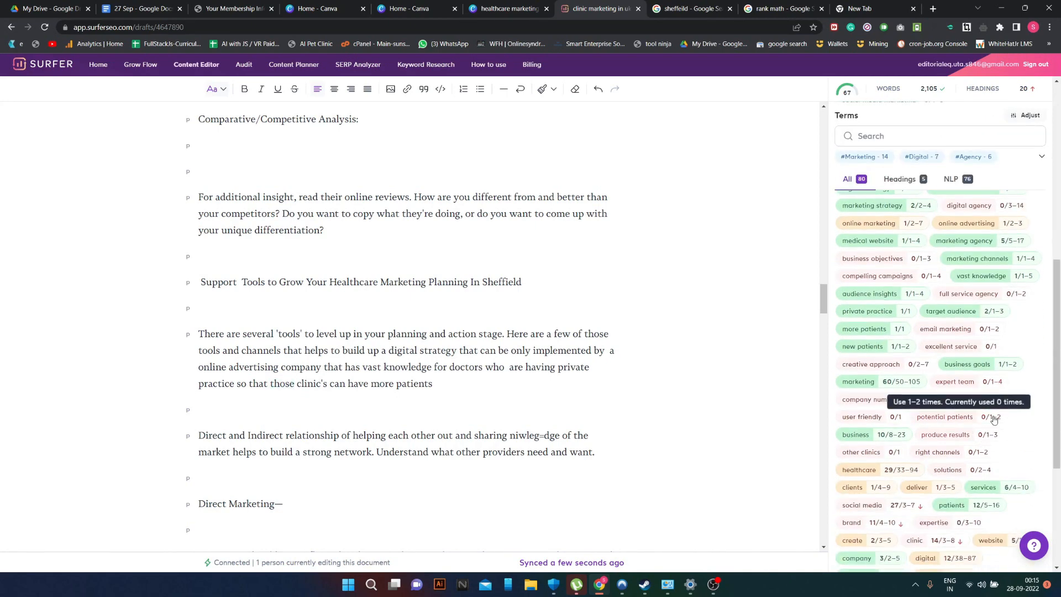
pyautogui.write('and reach to other poten')
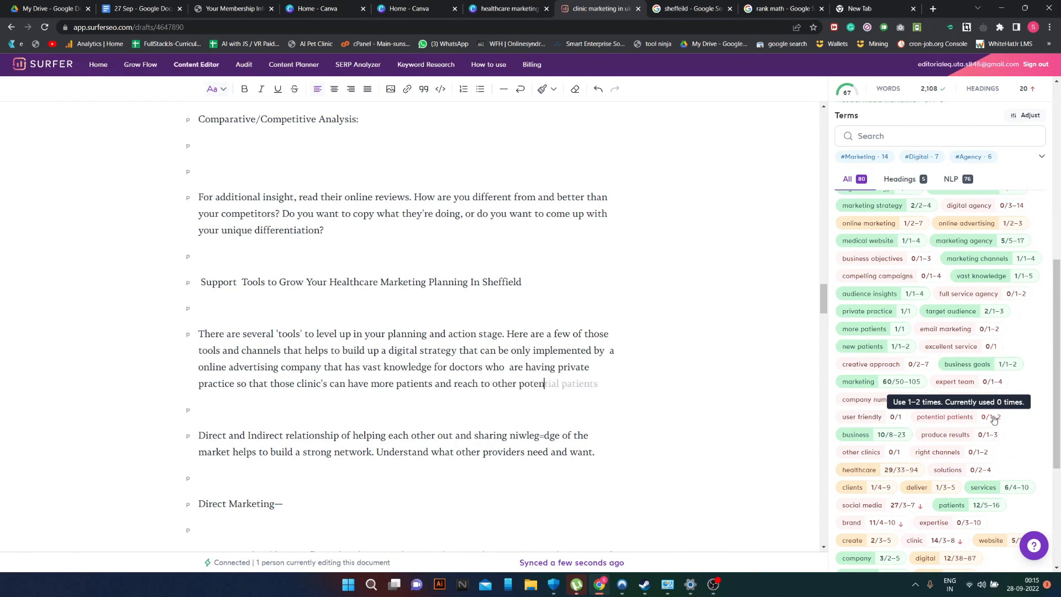
pyautogui.press('Tab')
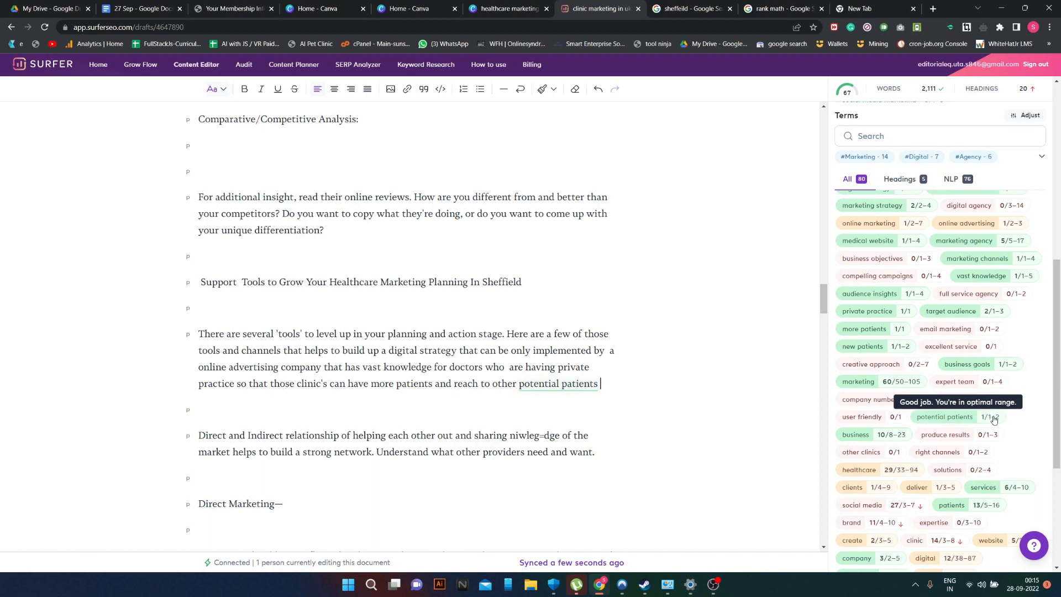
pyautogui.write('with the')
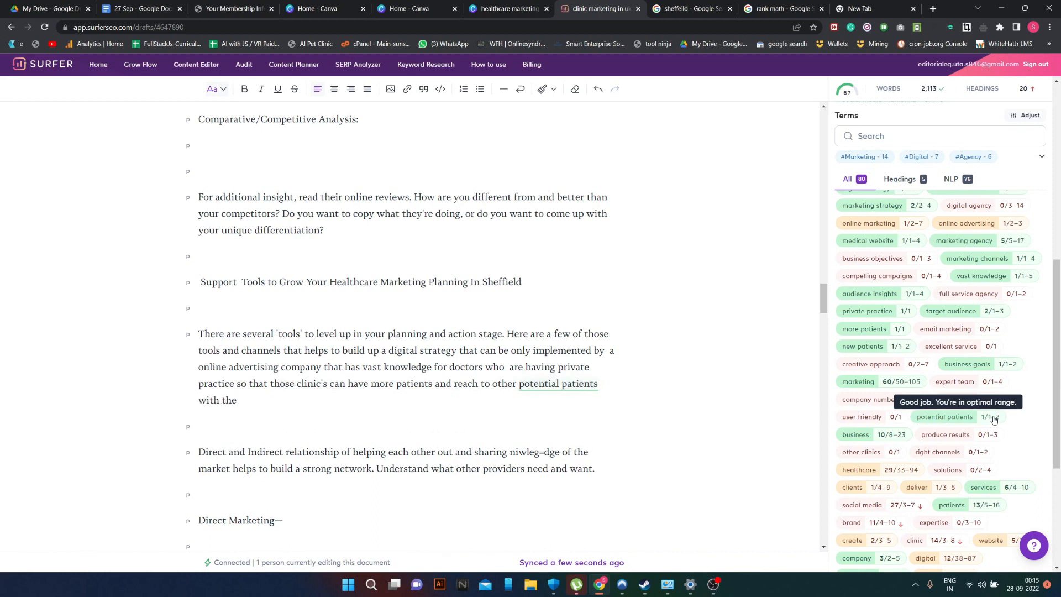
pyautogui.write(' help of right channels in the ')
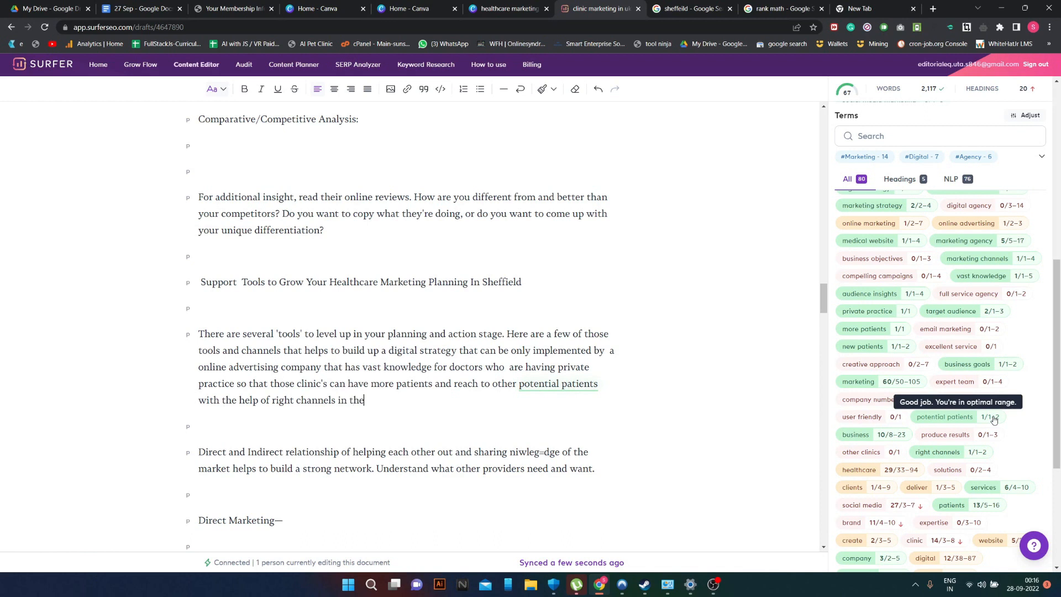
pyautogui.write('business objectives')
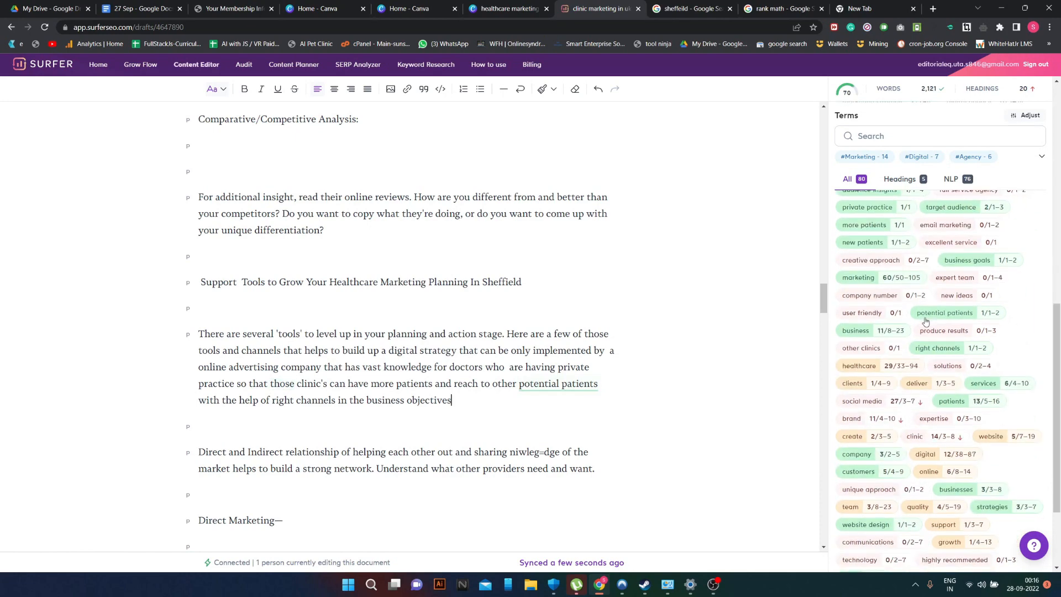
# - Check the content score and heading target, and filter the suggested terms by #Digital
pyautogui.scroll(3, 927, 319)
pyautogui.scroll(5, 926, 318)
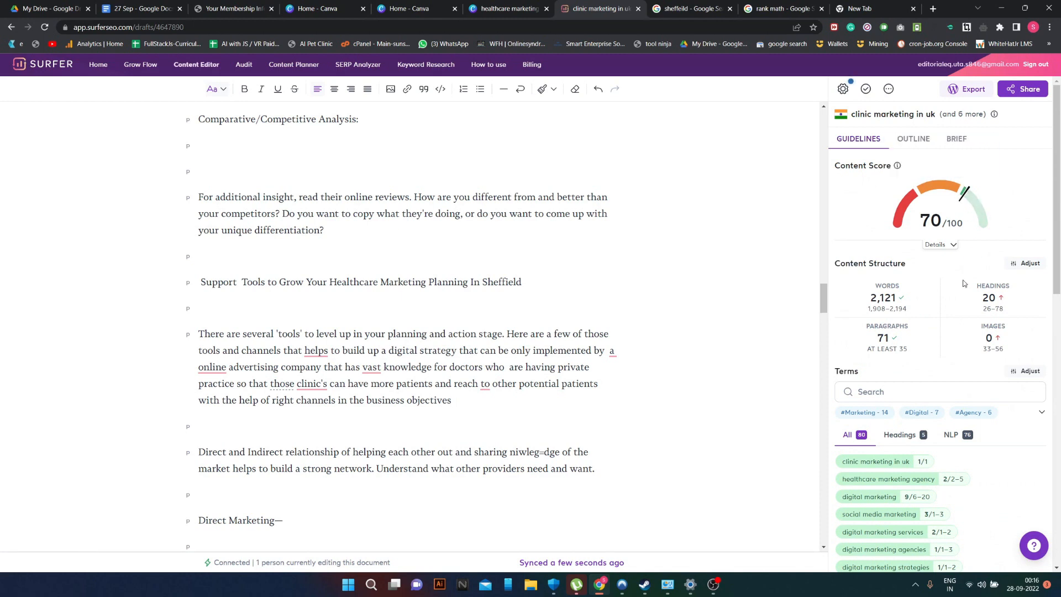
pyautogui.moveTo(964, 286)
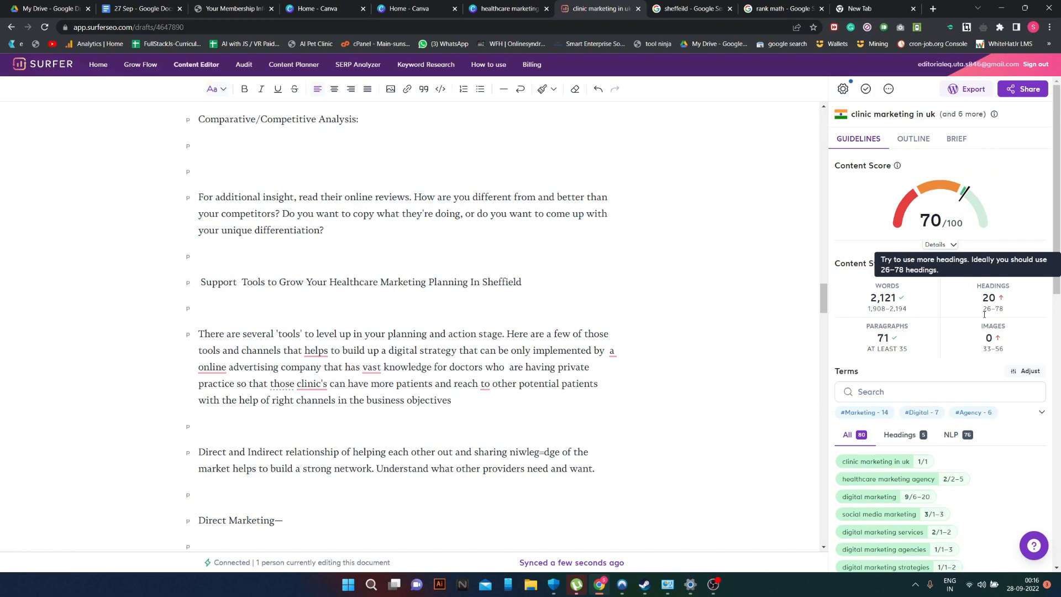
pyautogui.scroll(-3, 985, 314)
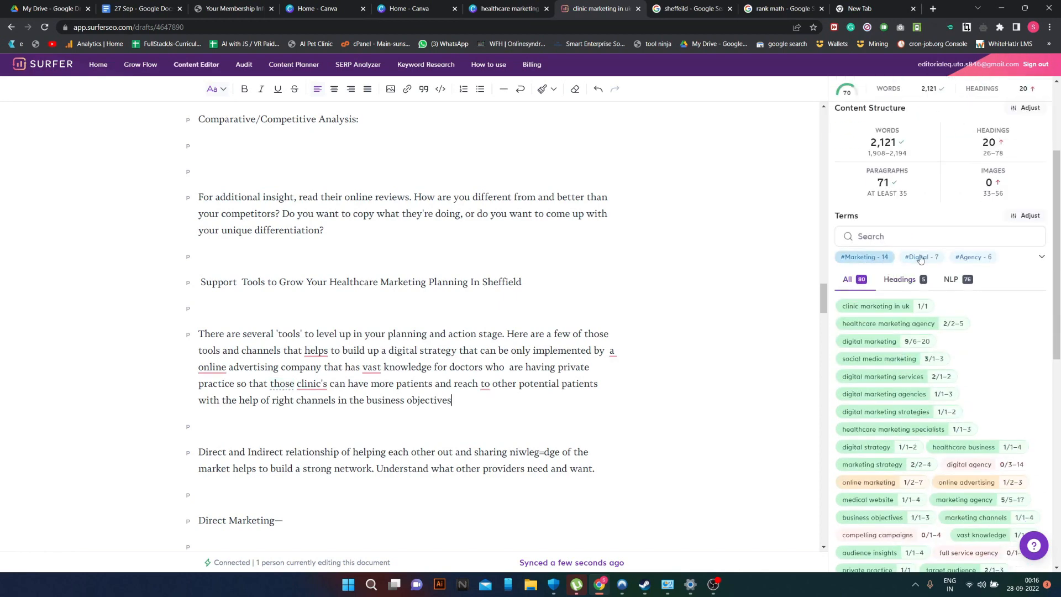
pyautogui.click(921, 259)
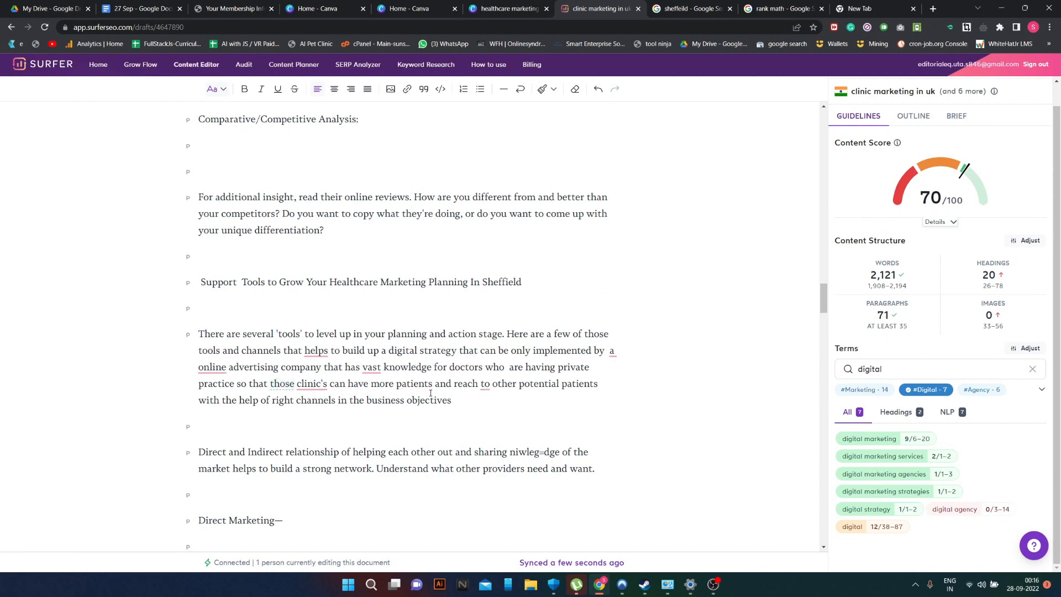
# - Extend the tools paragraph with "that are fullfied by digital agency located in london"
pyautogui.moveTo(436, 401); pyautogui.dragTo(443, 401)
pyautogui.click(453, 402)
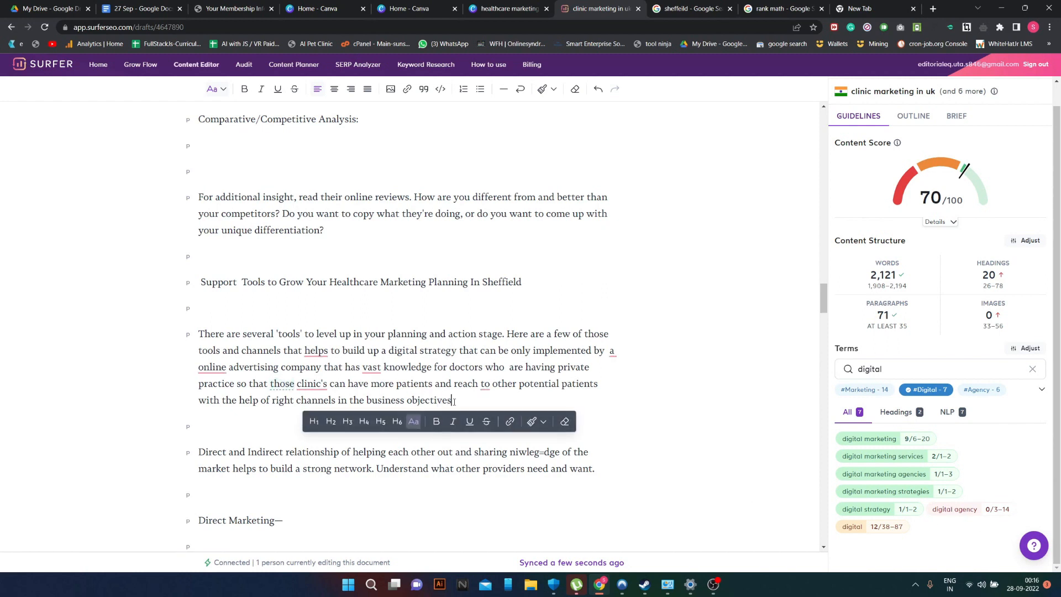
pyautogui.write('that are')
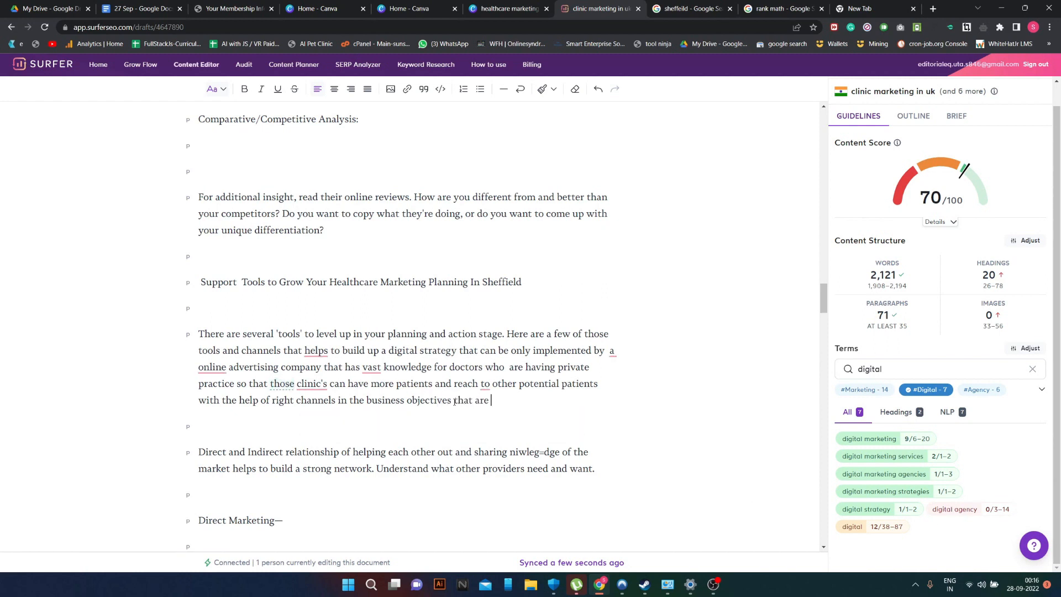
pyautogui.write(' fullfied by digirt')
pyautogui.press('BackSpace')
pyautogui.press('BackSpace')
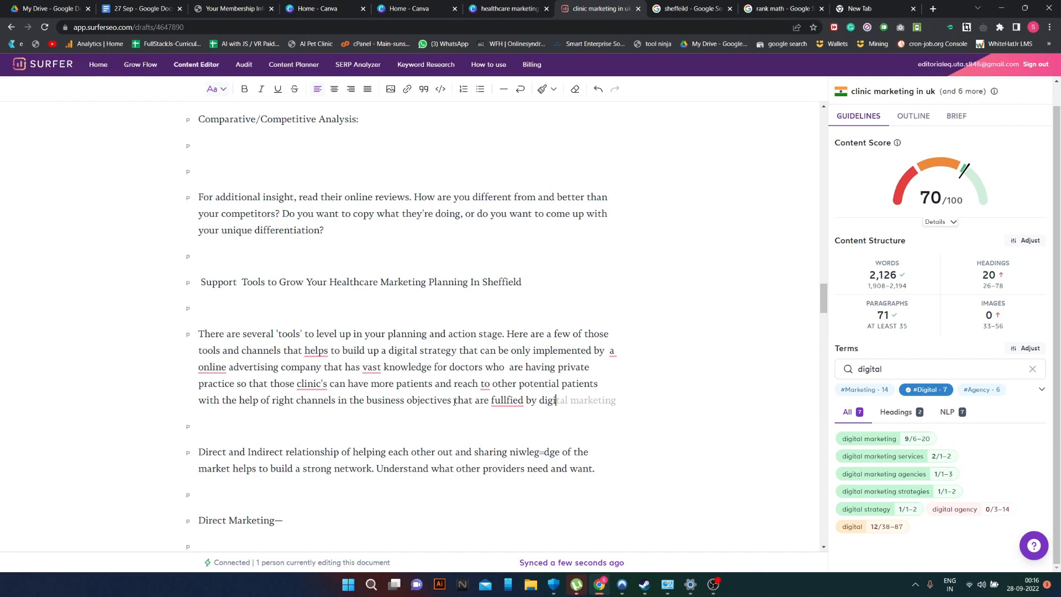
pyautogui.write('tal agency locat')
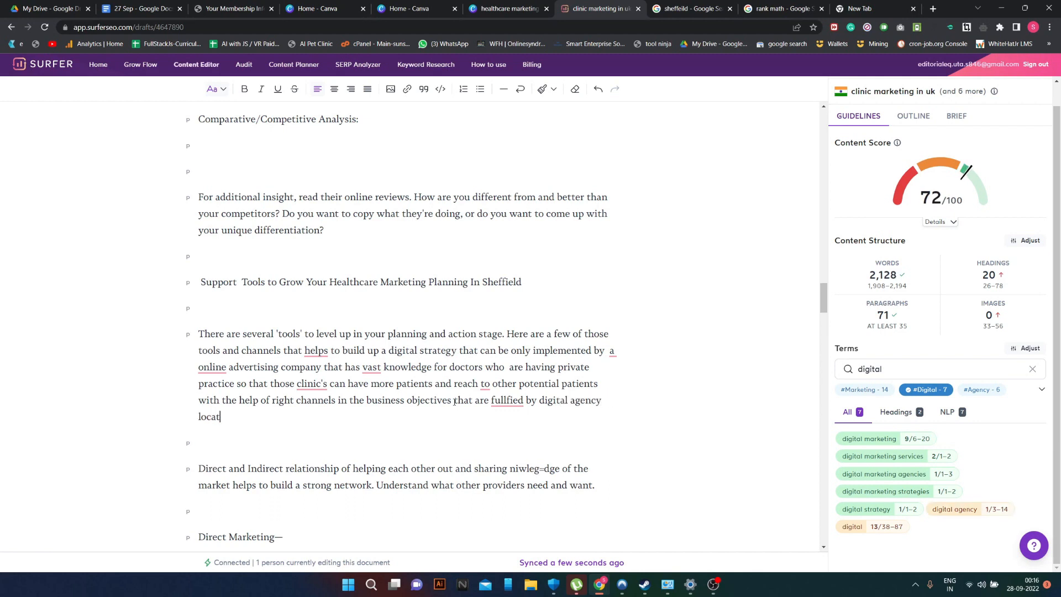
pyautogui.write('ed in')
pyautogui.write(' london')
# - Insert "Digital" before "Tools" in the line about growing healthcare marketing planning in Sheffield, keeping single spacing
pyautogui.write('Digi')
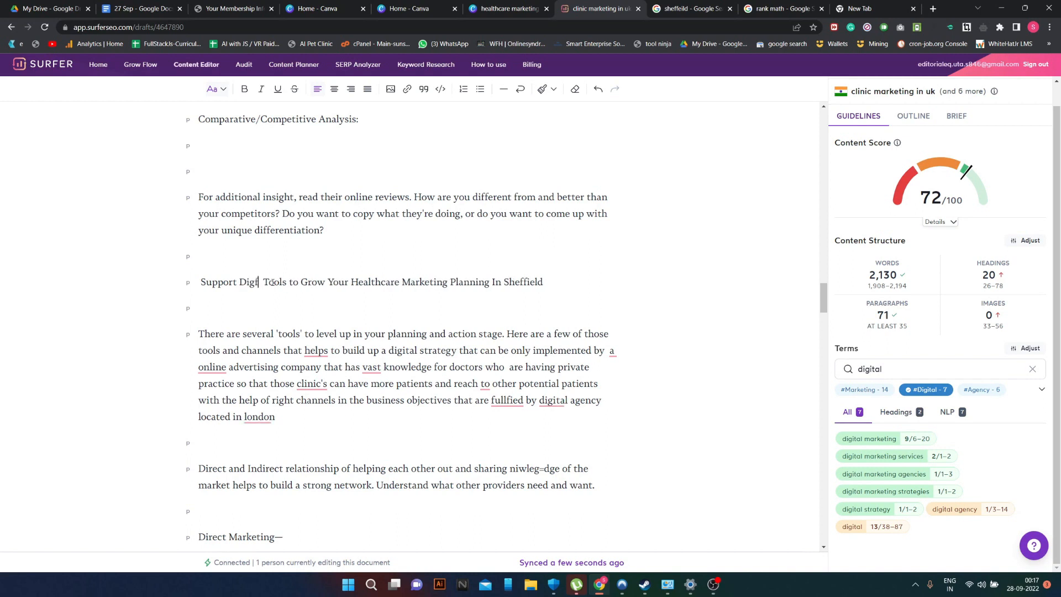
pyautogui.write('tal')
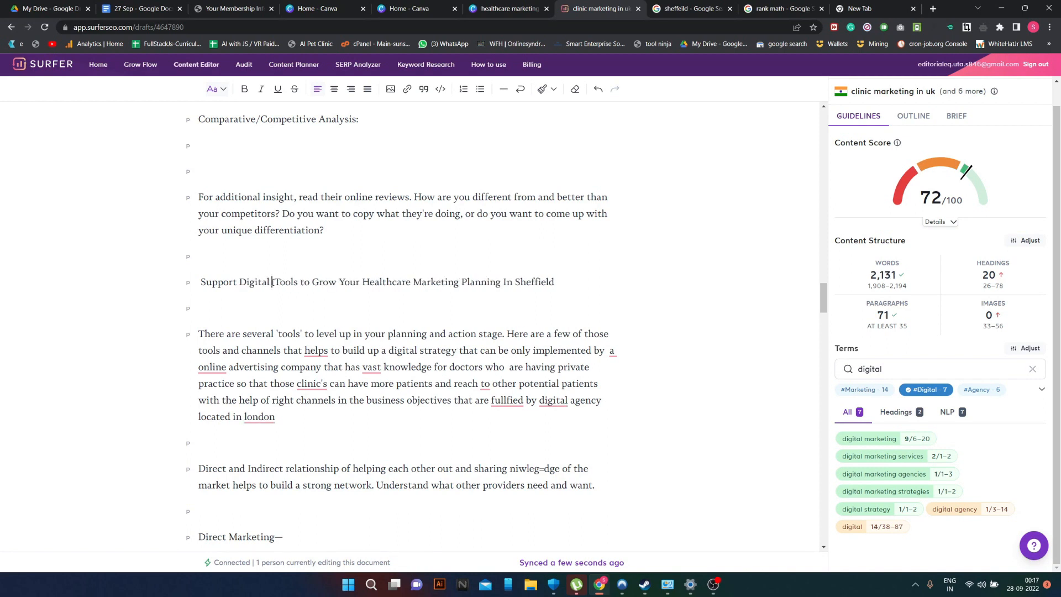
pyautogui.press('BackSpace')
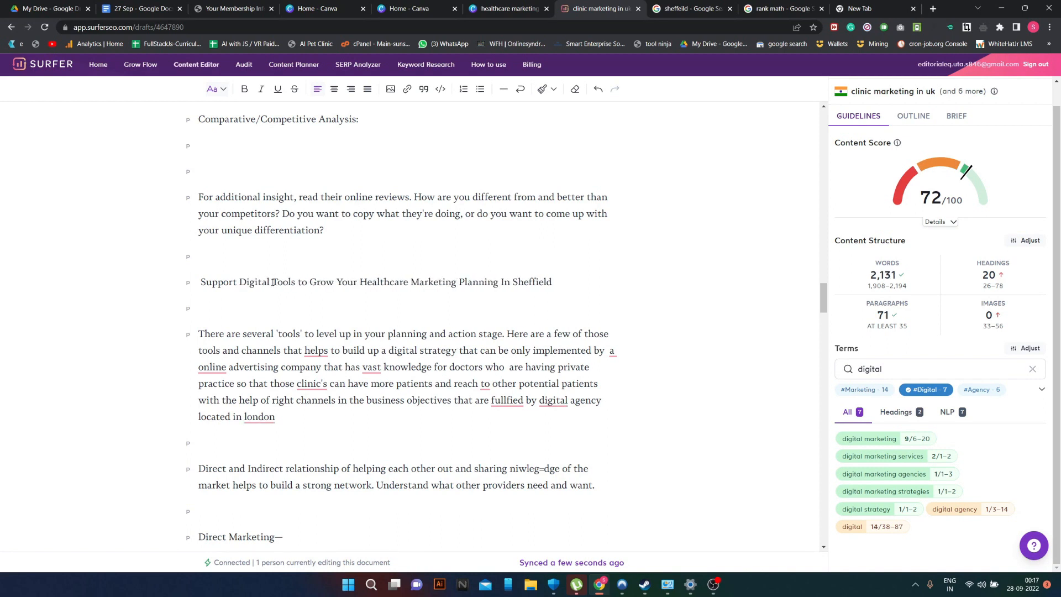
pyautogui.click(415, 323)
pyautogui.click(565, 325)
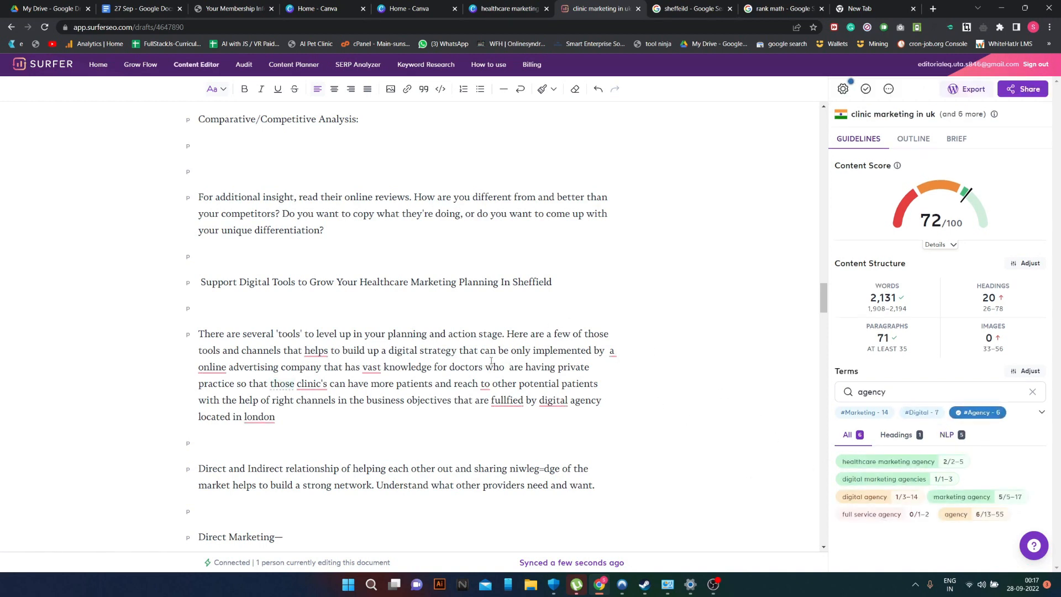
# - Reword the competitive analysis line as "Comparative/Competitive Analysis By A Full Service Agency" and format it as an H2 heading
pyautogui.scroll(4, 332, 331)
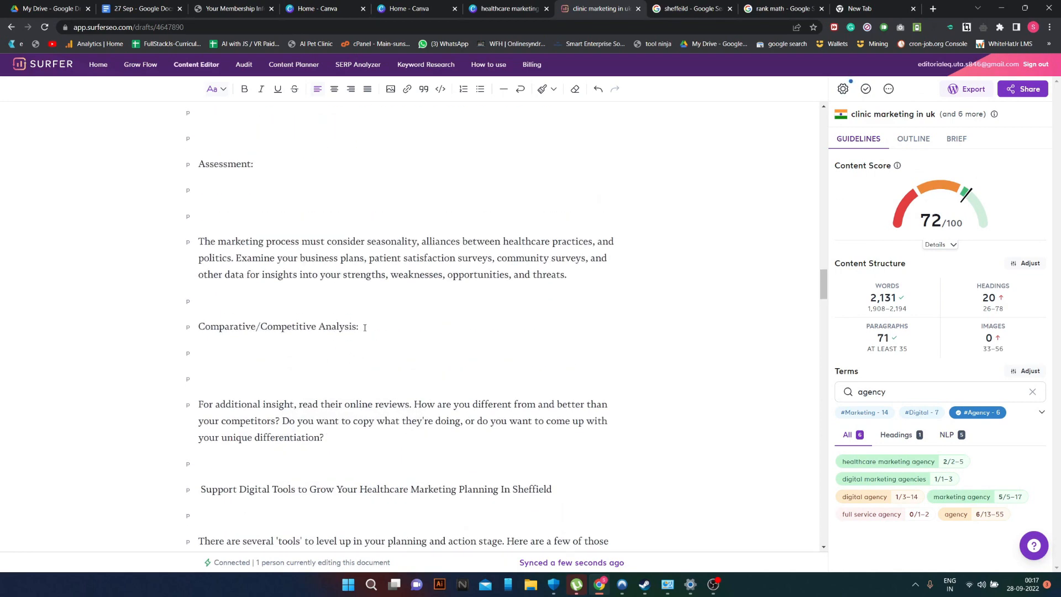
pyautogui.write('By A Full Servi')
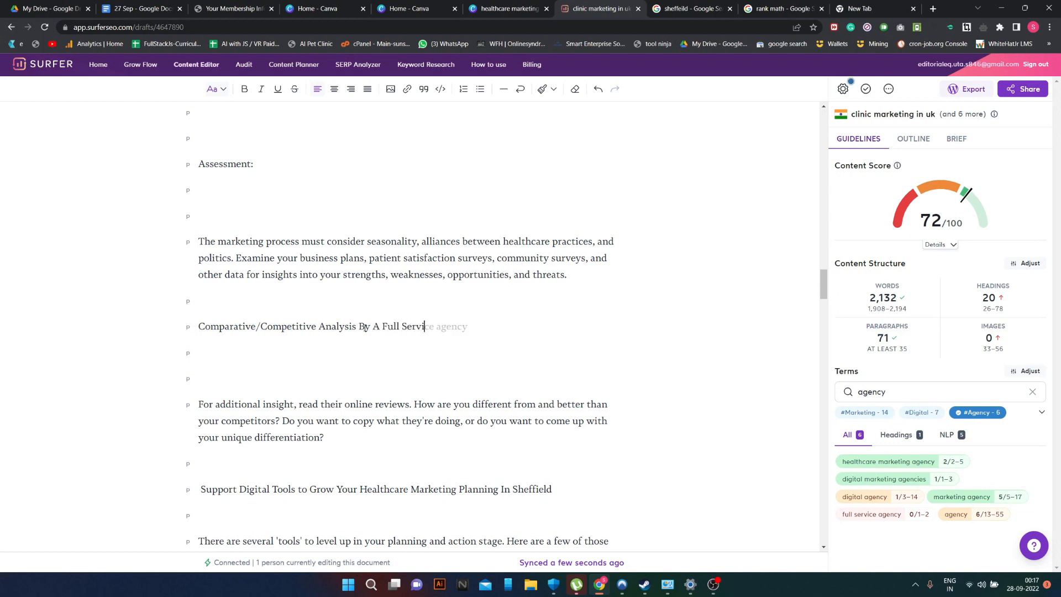
pyautogui.write('ce Agency')
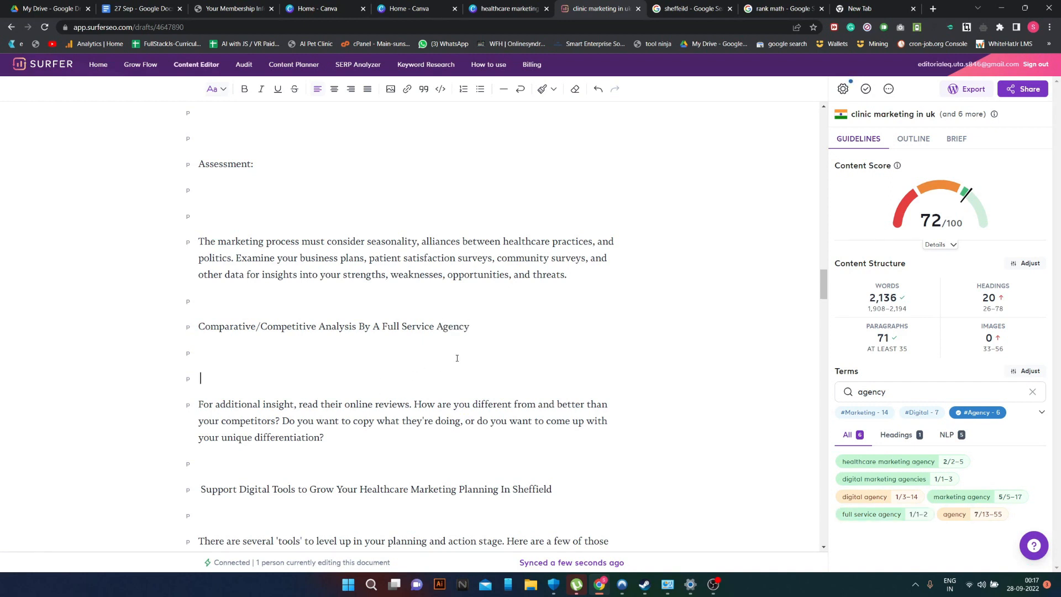
pyautogui.moveTo(469, 326); pyautogui.dragTo(176, 326)
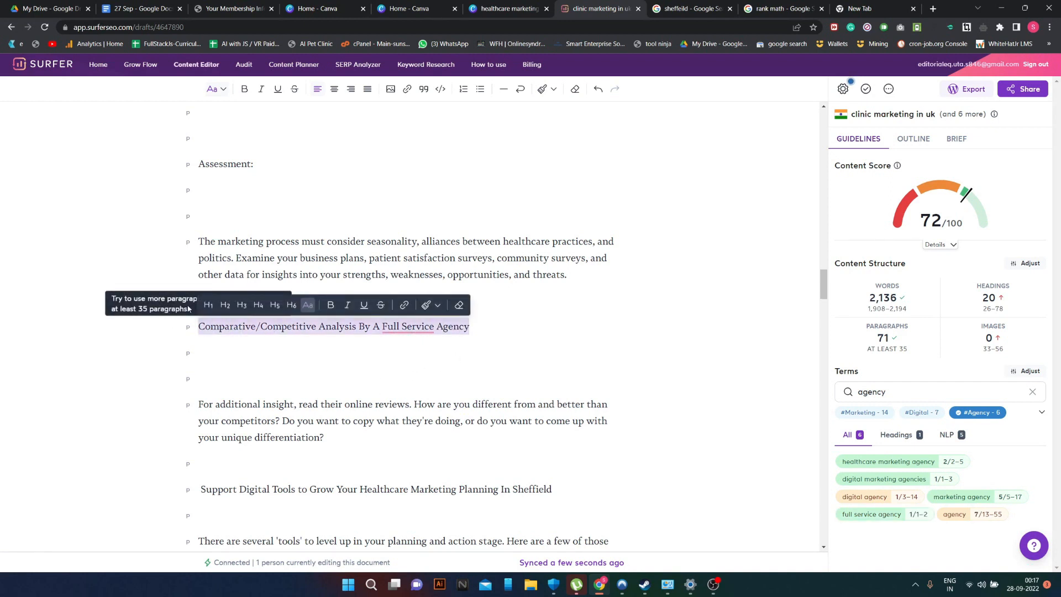
pyautogui.click(225, 305)
# - Remove the extra blank line and leading space before "For additional insight", and correct the heading above to "Full-Service"
pyautogui.click(203, 407)
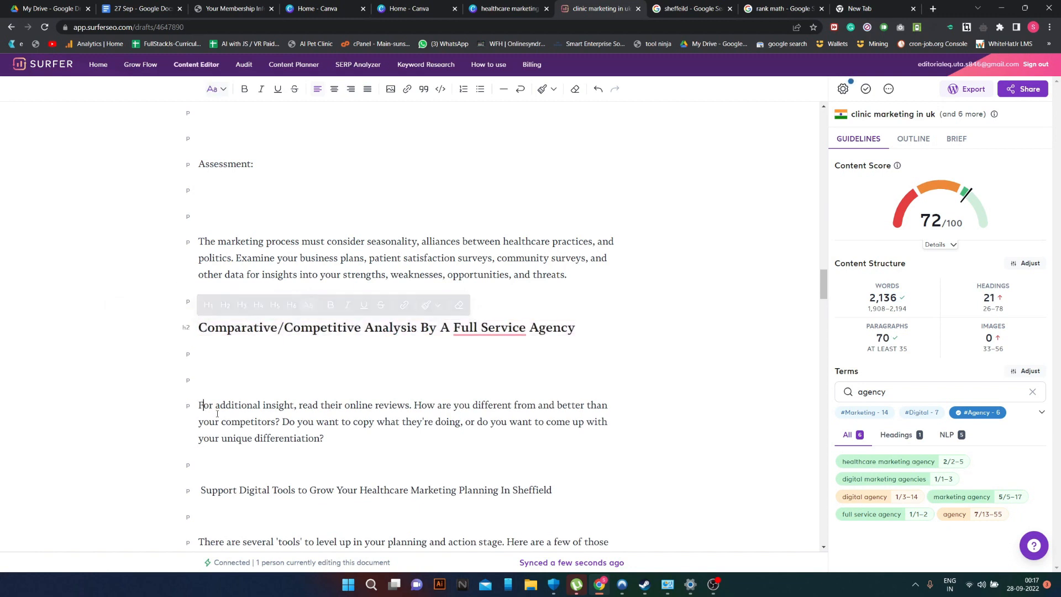
pyautogui.press('BackSpace')
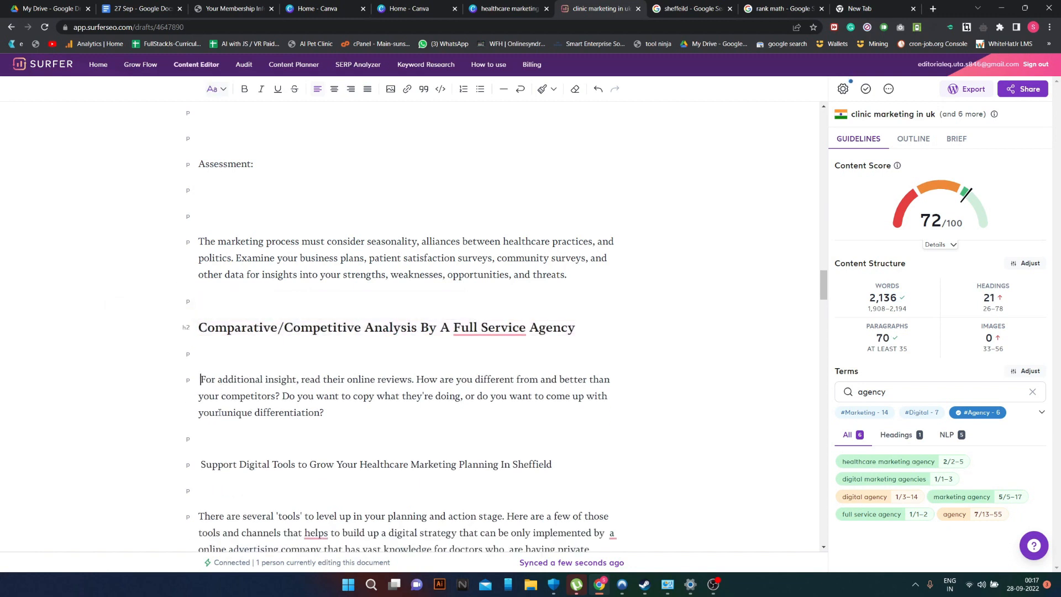
pyautogui.press('BackSpace')
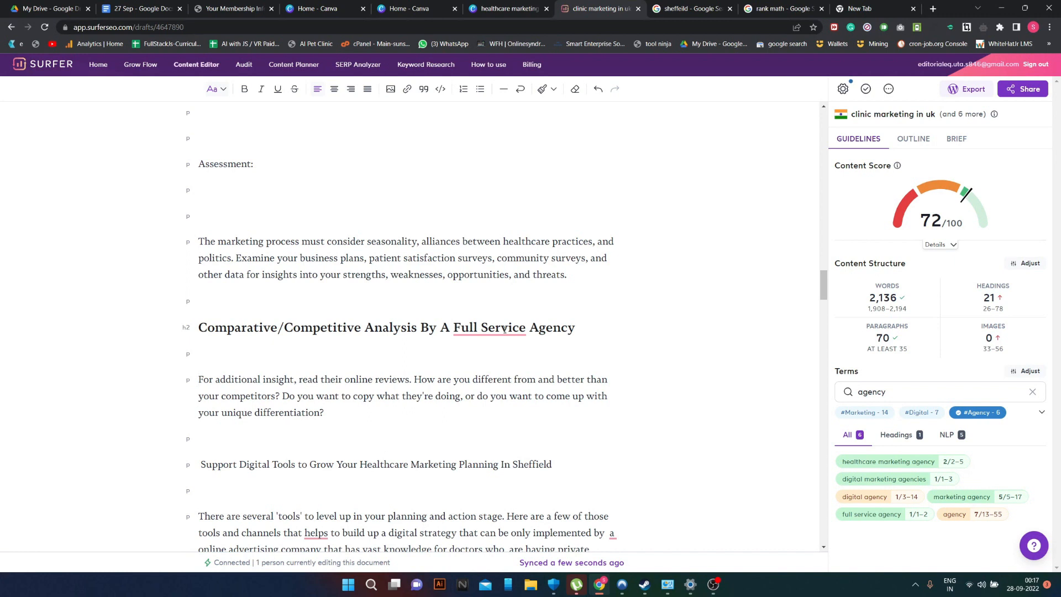
pyautogui.click(504, 329)
pyautogui.click(510, 355)
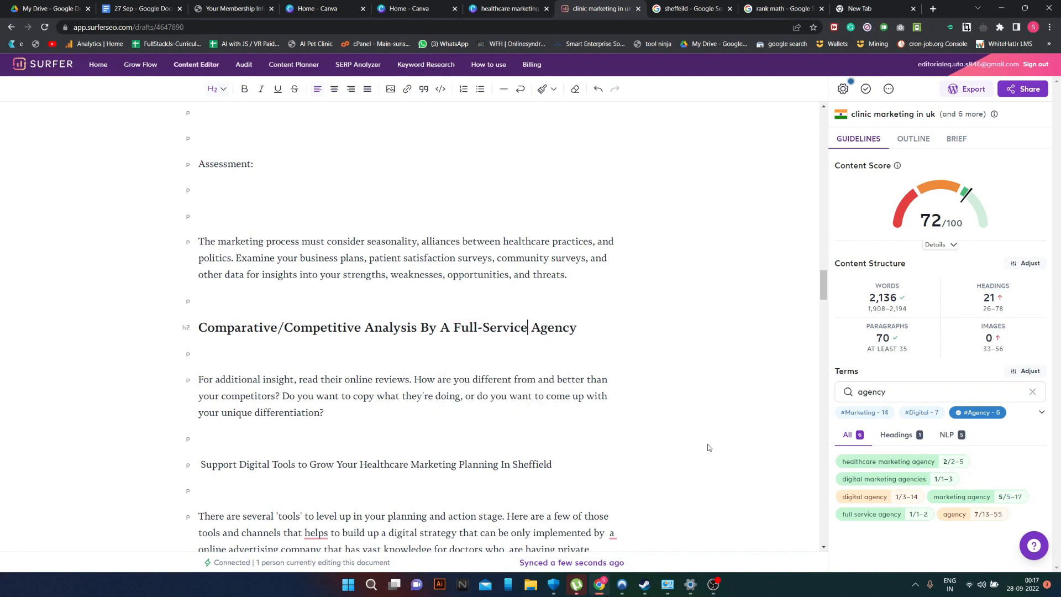
# - Examine the outline suggestions, the brief's competitor links, the heading terms and the full list of suggested terms
pyautogui.moveTo(885, 162)
pyautogui.click(912, 138)
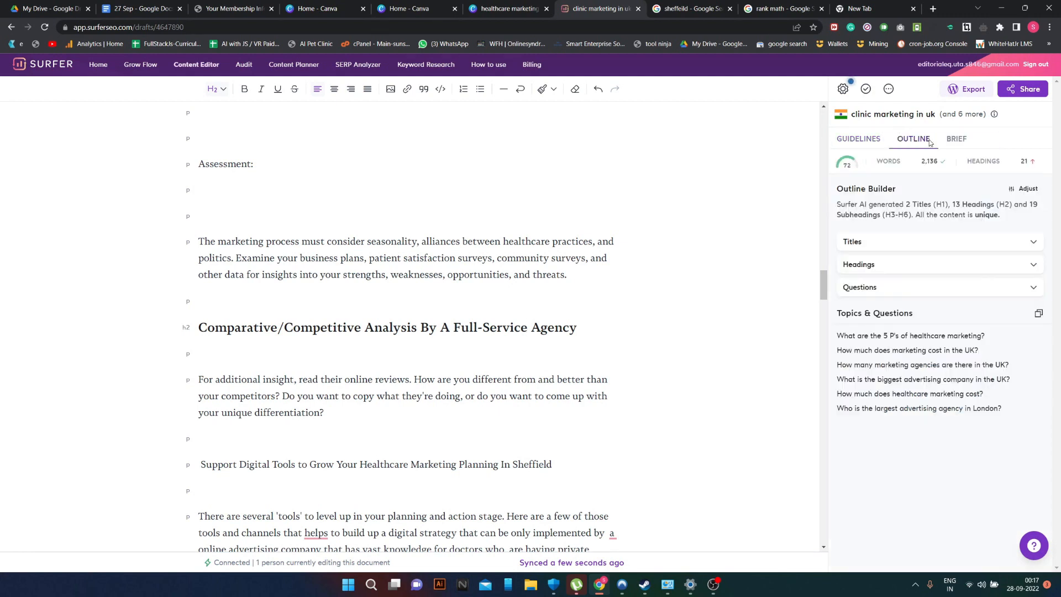
pyautogui.click(858, 143)
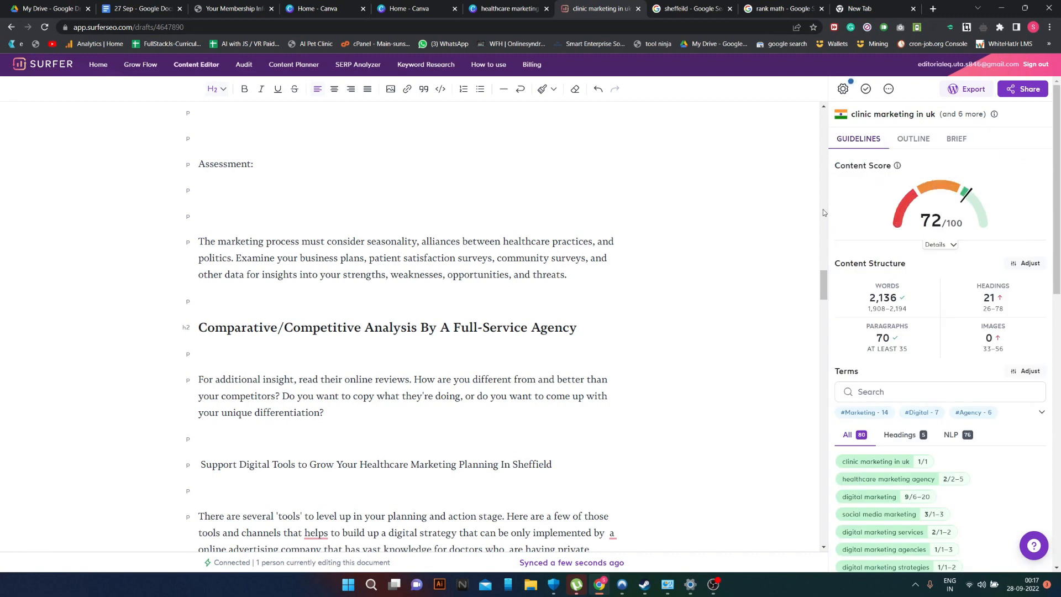
pyautogui.click(965, 143)
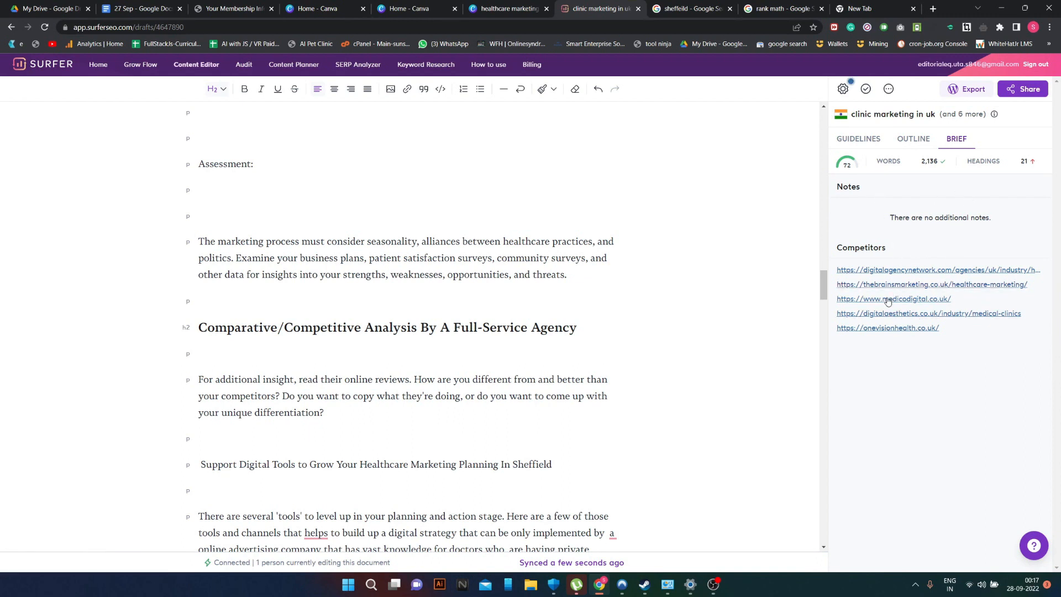
pyautogui.click(866, 140)
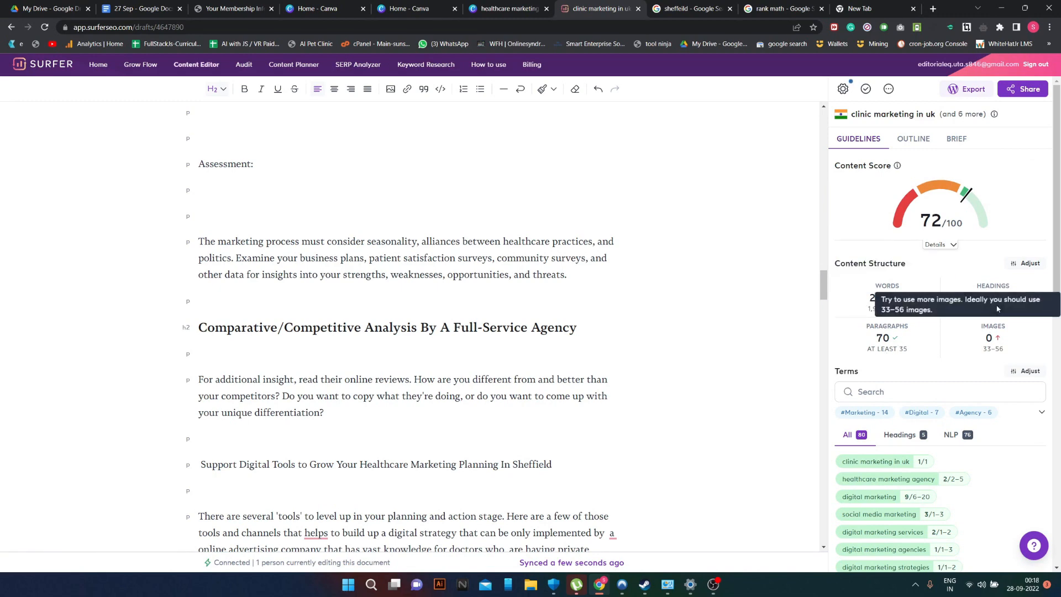
pyautogui.scroll(-3, 933, 369)
pyautogui.scroll(5, 494, 365)
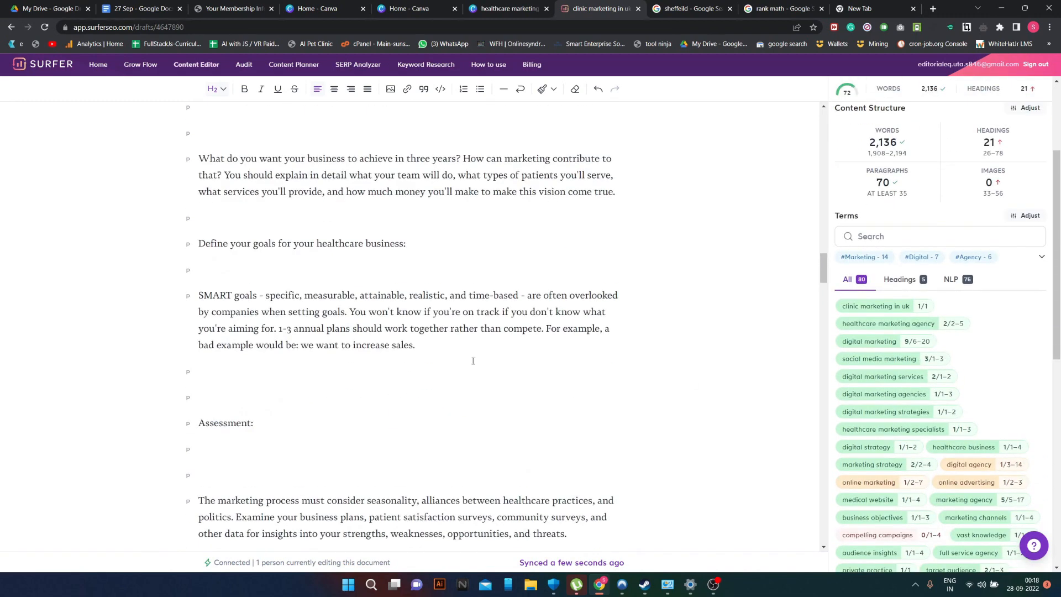
pyautogui.click(899, 280)
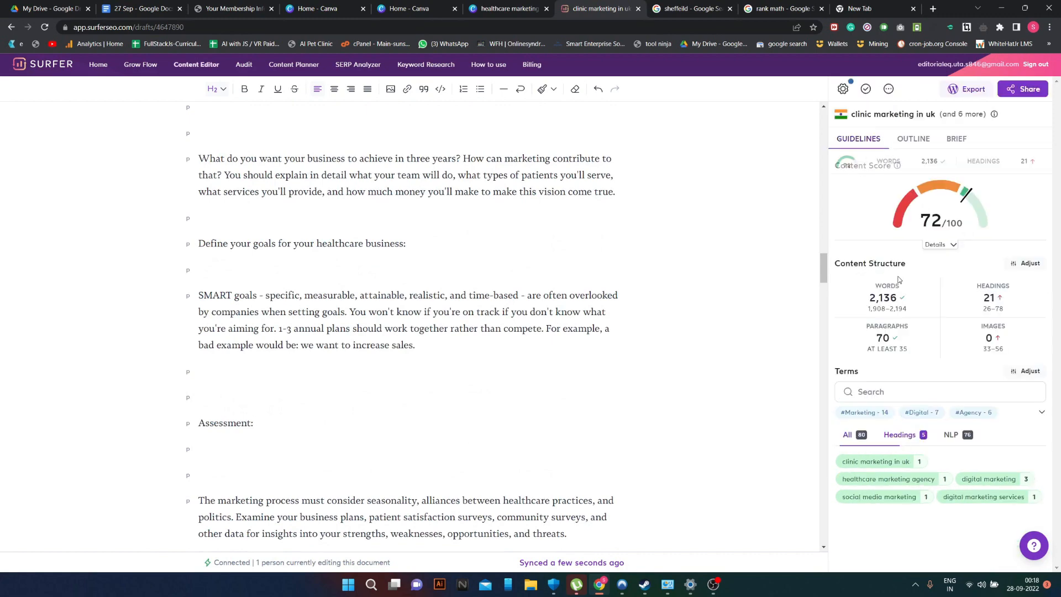
pyautogui.click(848, 435)
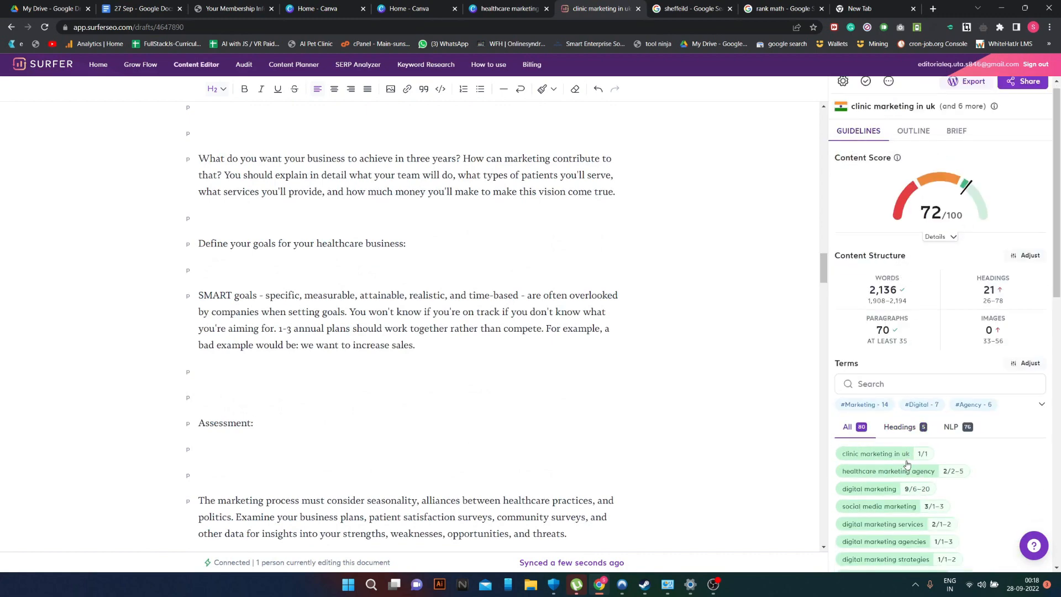
pyautogui.scroll(-5, 907, 463)
pyautogui.scroll(-3, 908, 463)
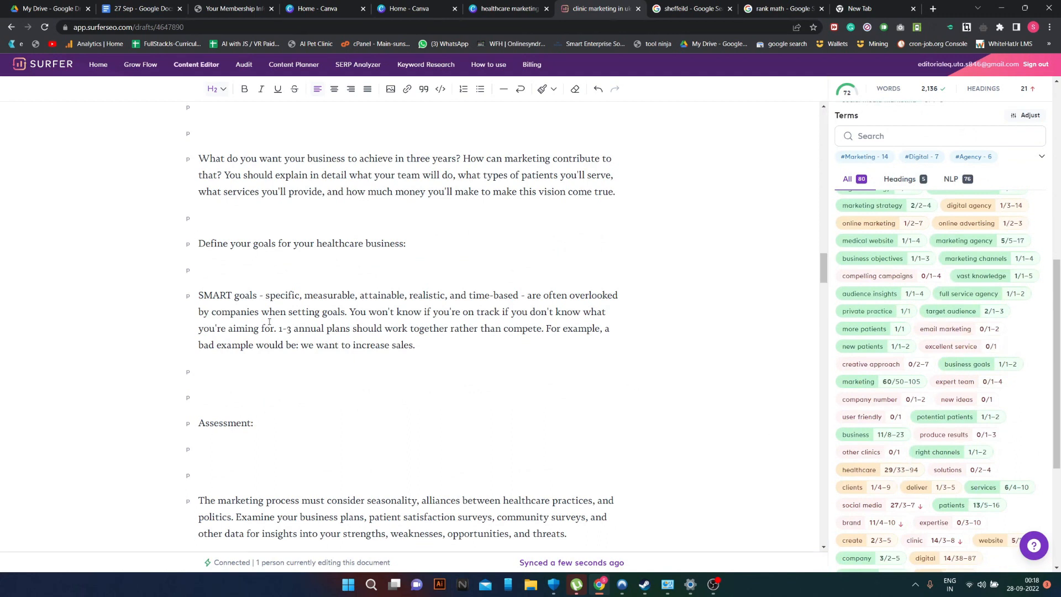
# - Reword the "Assessment:" line as "Assessment For Email marketing with compelling campaigns"
pyautogui.click(265, 424)
pyautogui.write('For Email')
pyautogui.press('Tab')
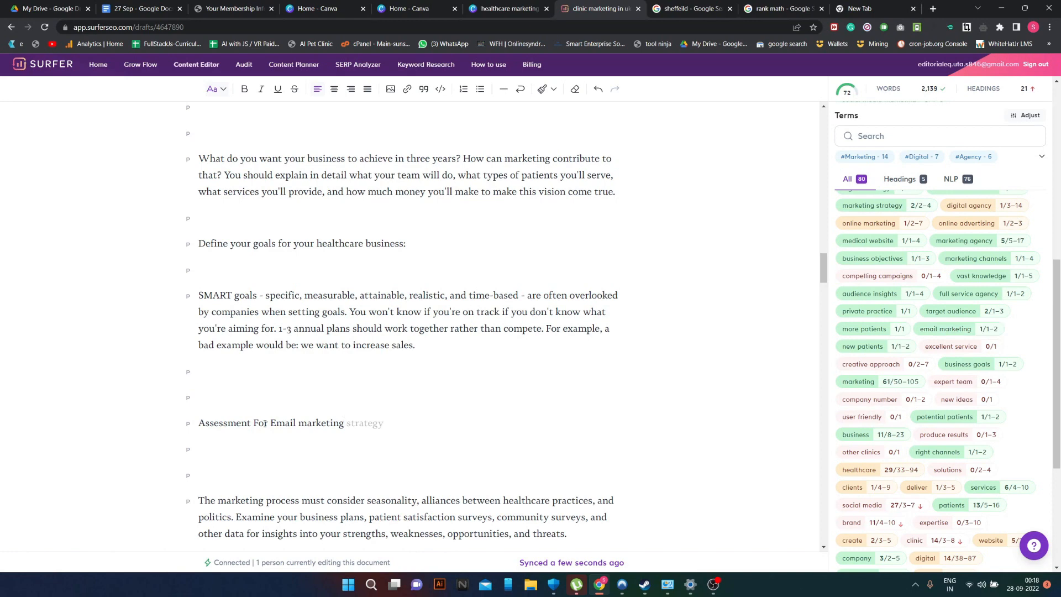
pyautogui.write('with compelling ')
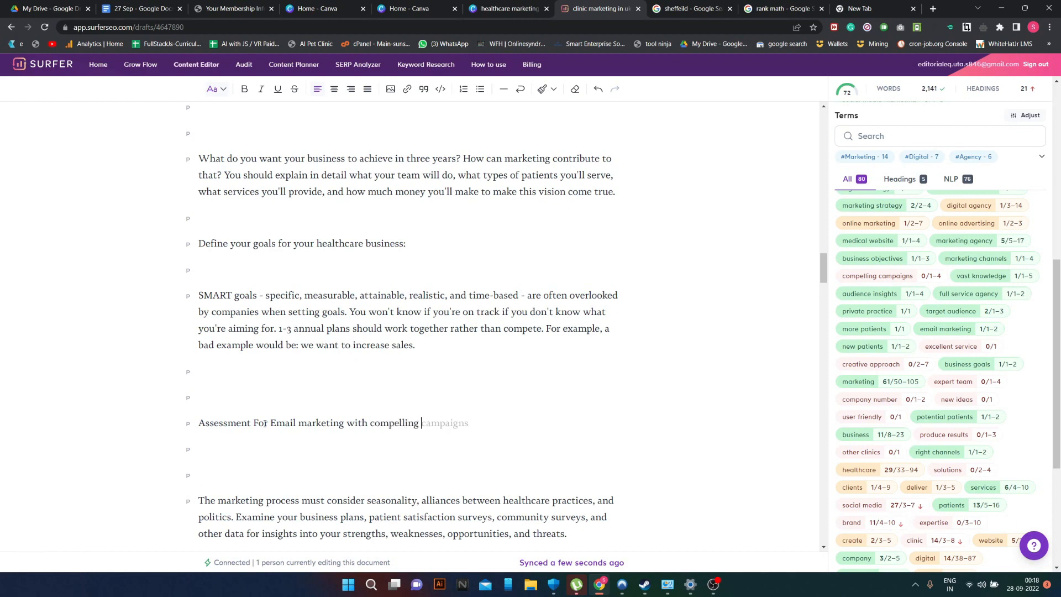
pyautogui.write('cam')
pyautogui.press('Tab')
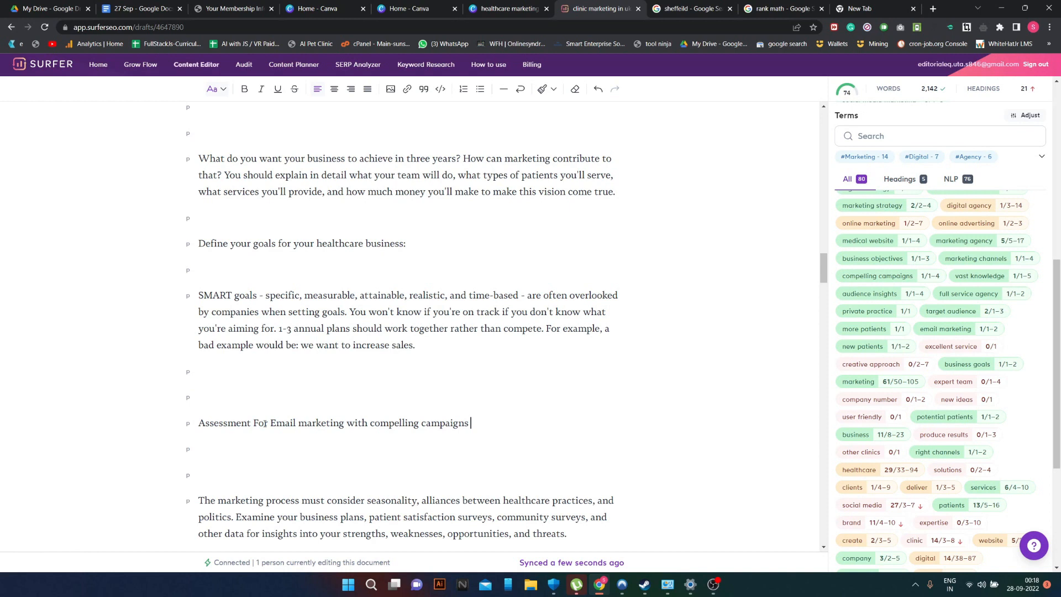
# - Add "that have very creative approach" to the Assessment line and format the whole line as an H2 heading
pyautogui.write('that have very creative')
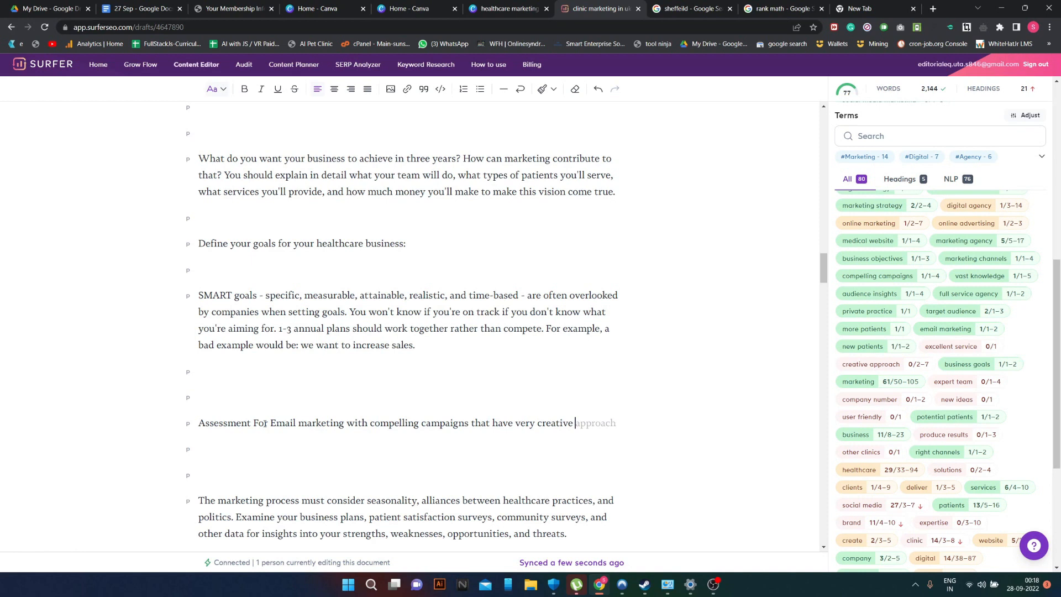
pyautogui.press('Tab')
pyautogui.moveTo(615, 423); pyautogui.dragTo(197, 425)
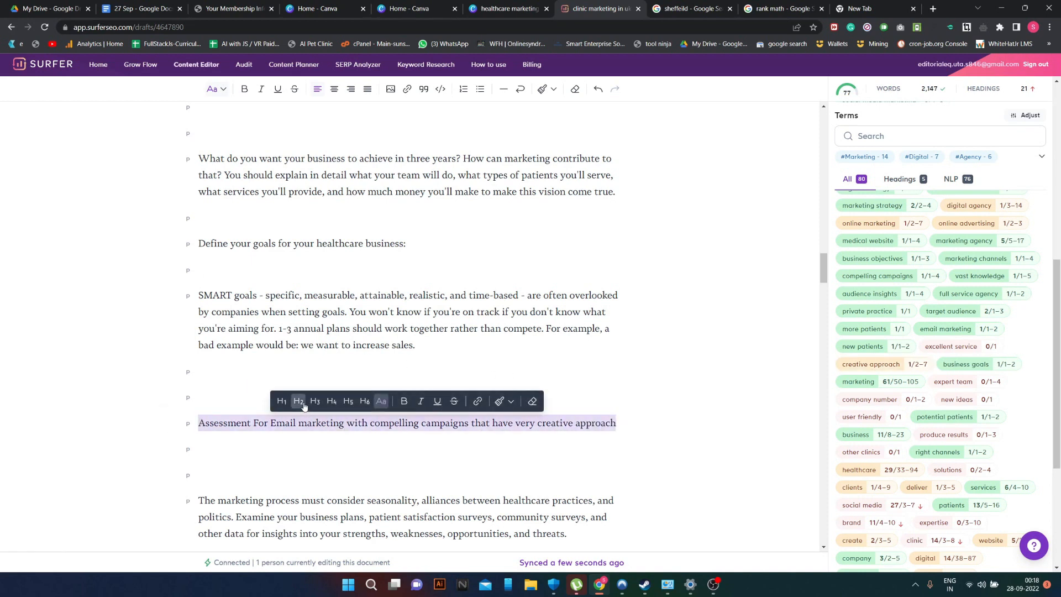
pyautogui.click(301, 404)
# - Review the suggested terms and correct the Assessment heading's wording to "have a very creative approach"
pyautogui.scroll(-2, 744, 306)
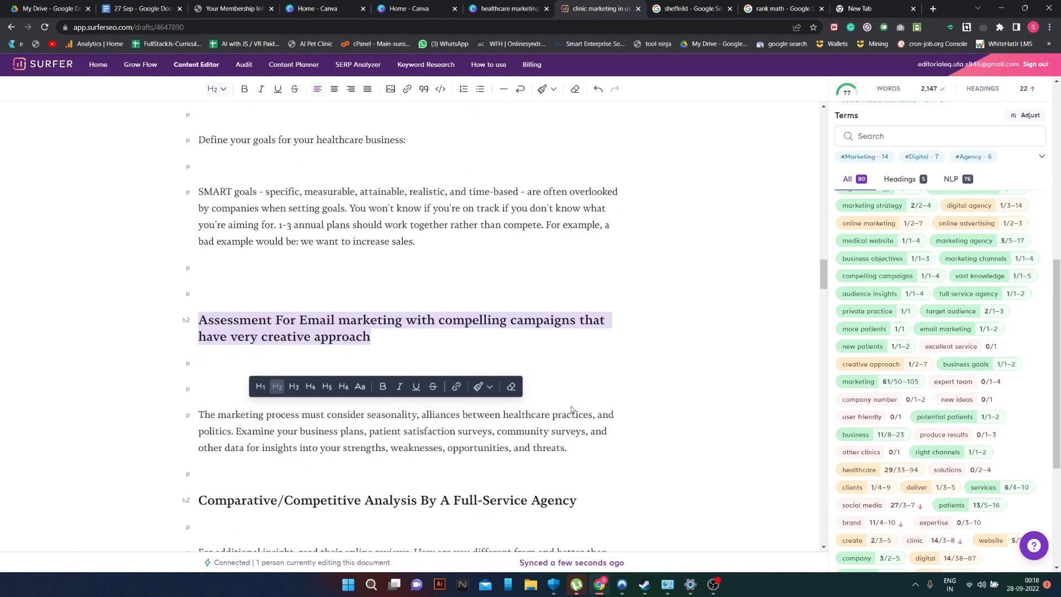
pyautogui.scroll(-4, 990, 375)
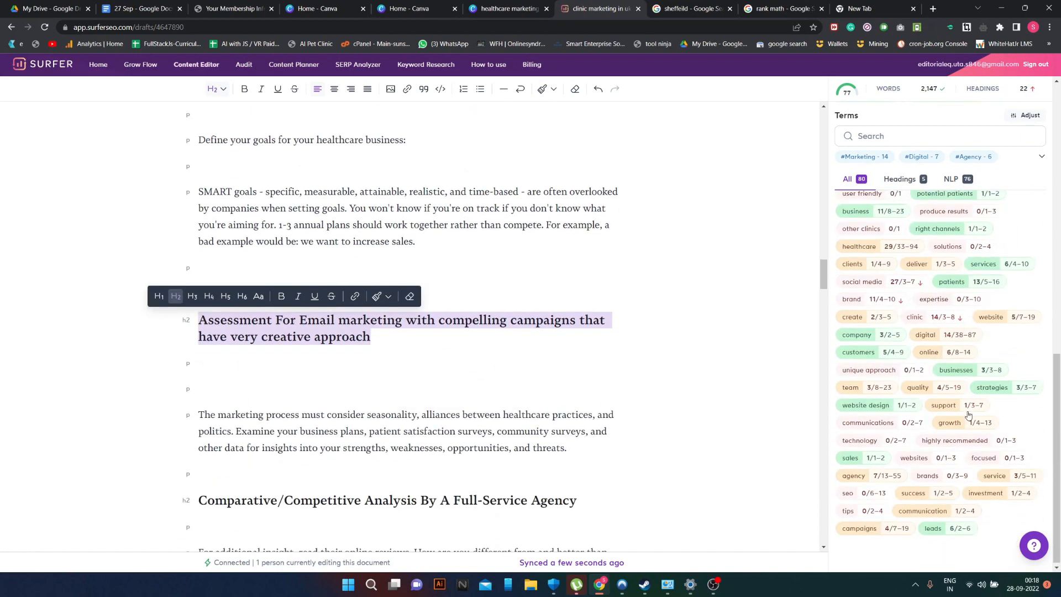
pyautogui.scroll(8, 968, 414)
pyautogui.scroll(2, 968, 414)
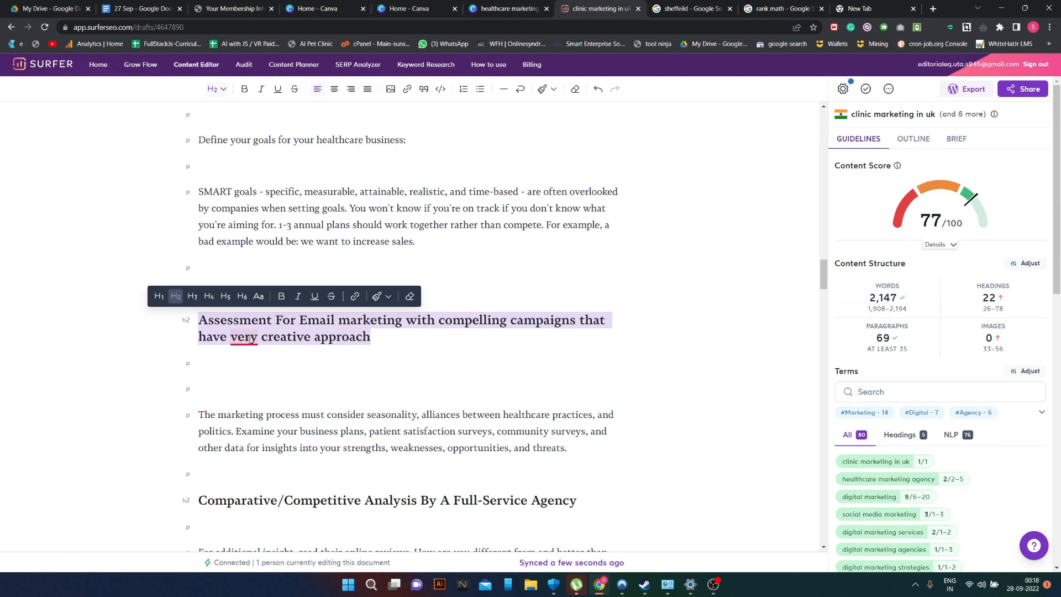
pyautogui.moveTo(243, 337)
pyautogui.click(251, 368)
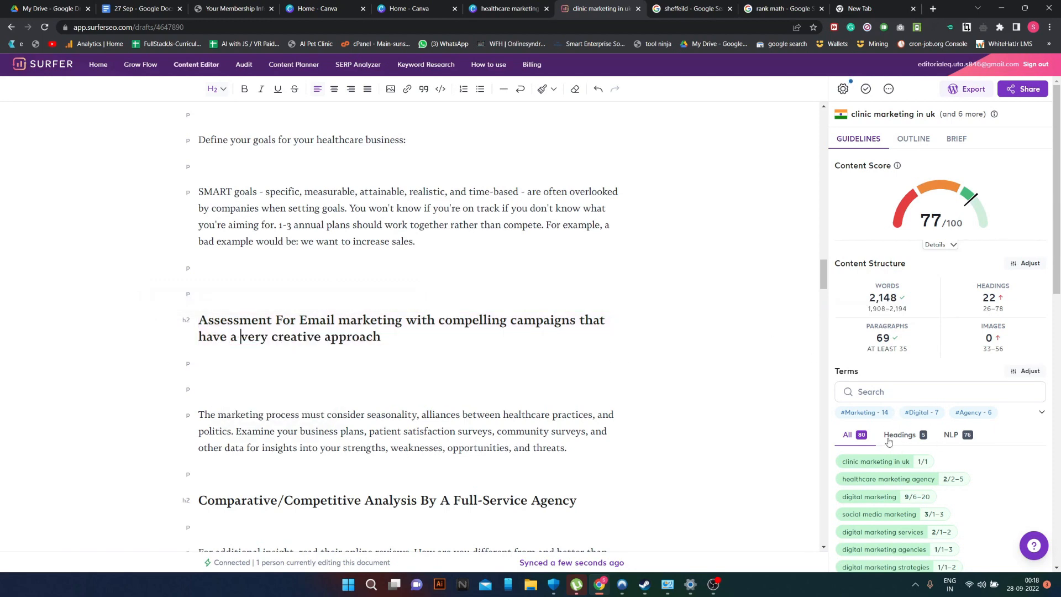
# - Look through the rest of the suggested terms for keywords that are still underused in the article
pyautogui.scroll(-3, 896, 437)
pyautogui.scroll(-8, 898, 369)
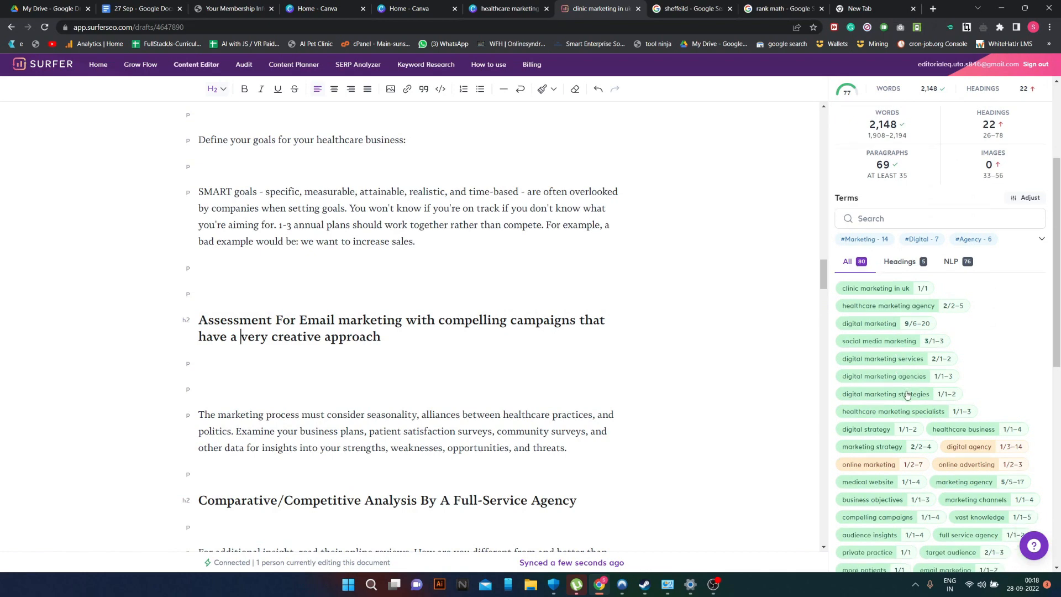
pyautogui.scroll(-1, 913, 443)
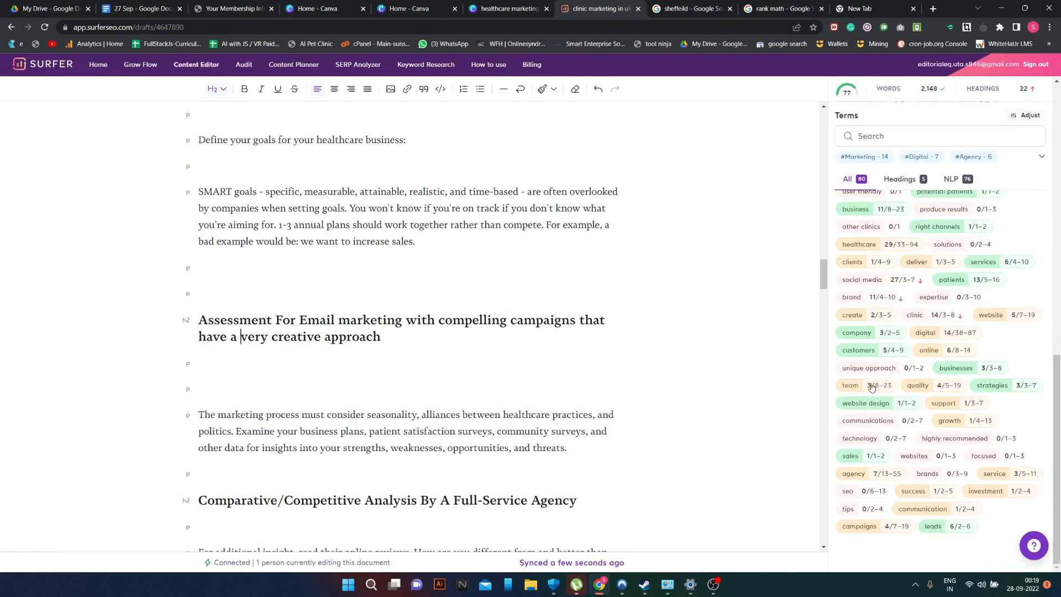
# - Change the location at the end of the "Support Digital Tools to Grow Your Healthcare Marketing Planning In" line to "London"
pyautogui.scroll(-1, 335, 369)
pyautogui.scroll(-1, 334, 369)
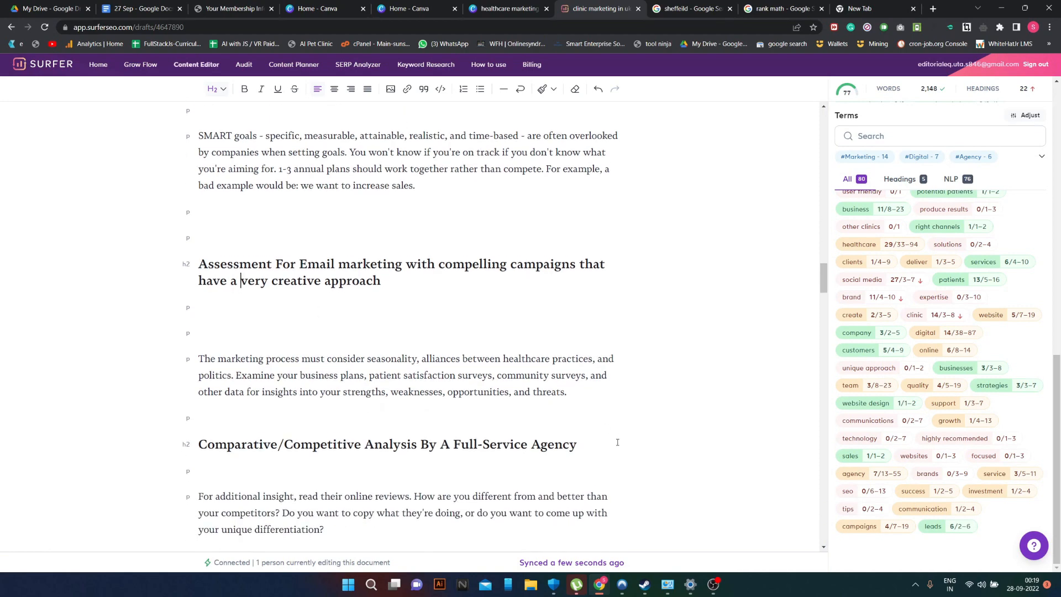
pyautogui.scroll(-1, 385, 413)
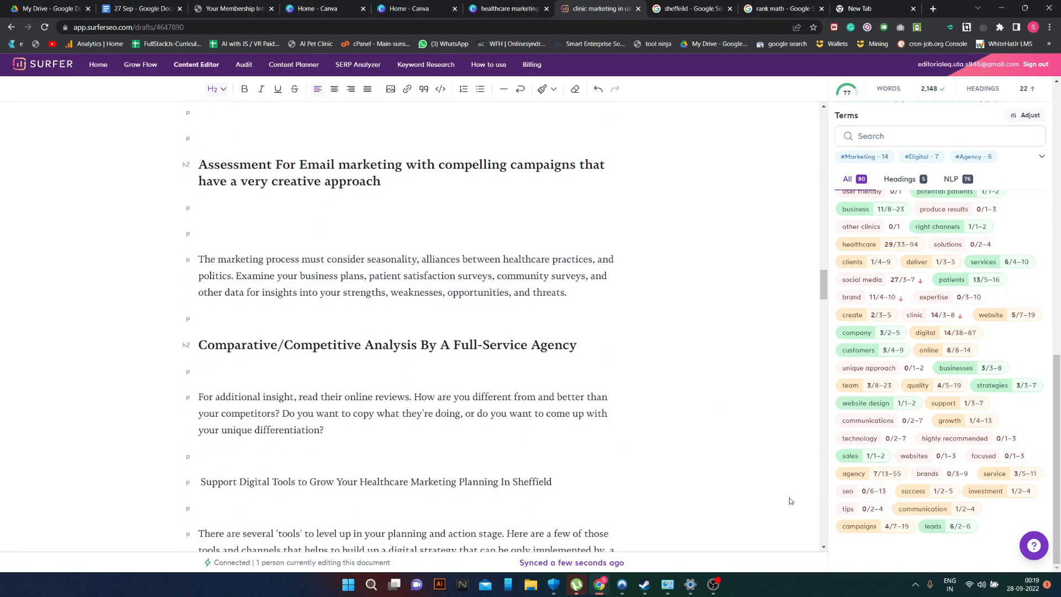
pyautogui.click(555, 483)
pyautogui.press('BackSpace')
pyautogui.press('BackSpace')
pyautogui.press('BackSpace')
pyautogui.press('BackSpace')
pyautogui.press('BackSpace')
pyautogui.press('BackSpace')
pyautogui.press('BackSpace')
pyautogui.press('BackSpace')
pyautogui.press('BackSpace')
pyautogui.write('Londoan')
pyautogui.press('BackSpace')
pyautogui.press('BackSpace')
pyautogui.write('n')
# - Extend the paragraph about planning tools after "located in London" with ". these tools helps in SEO,websites, technology,"
pyautogui.scroll(-2, 494, 493)
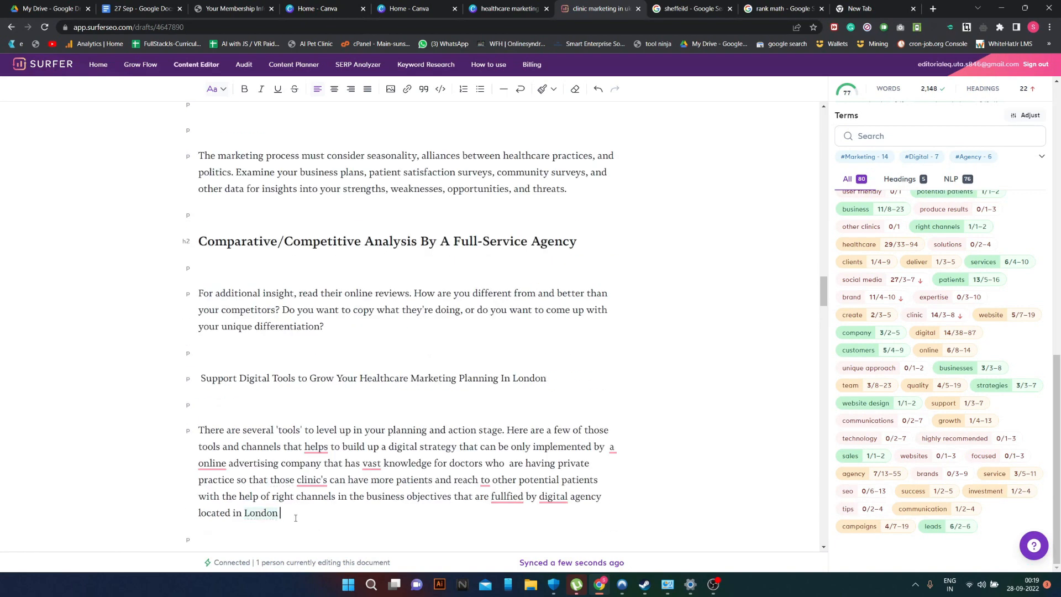
pyautogui.press('BackSpace')
pyautogui.write('. these tools helps in ')
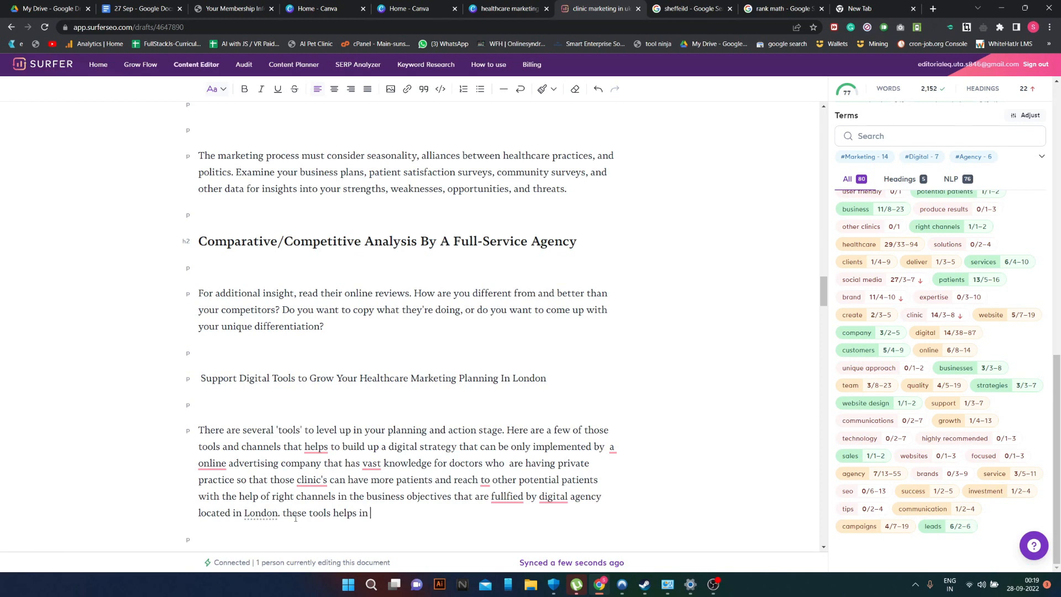
pyautogui.write('SEO,')
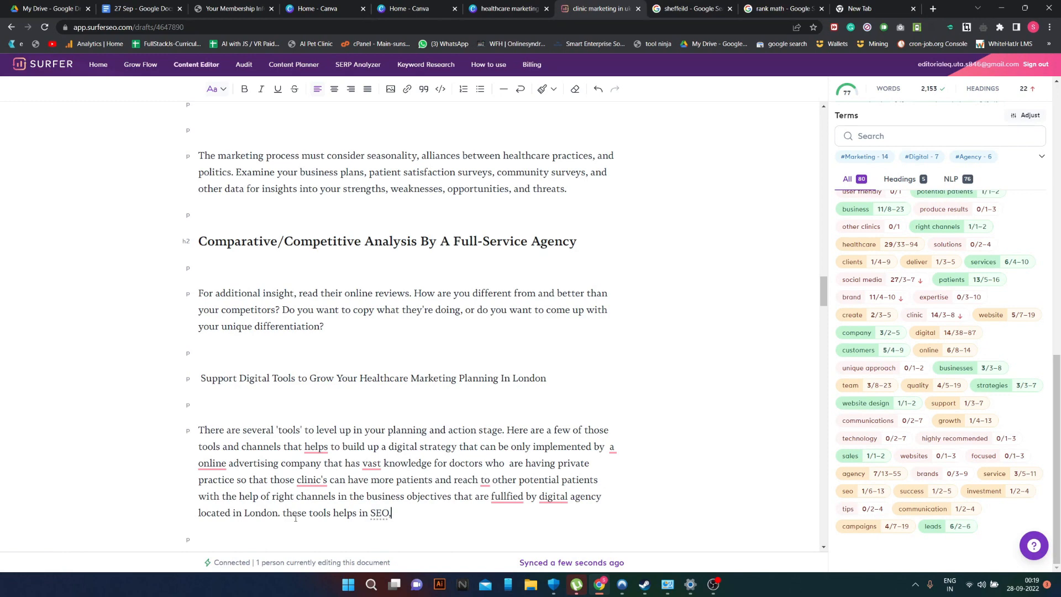
pyautogui.write('websites')
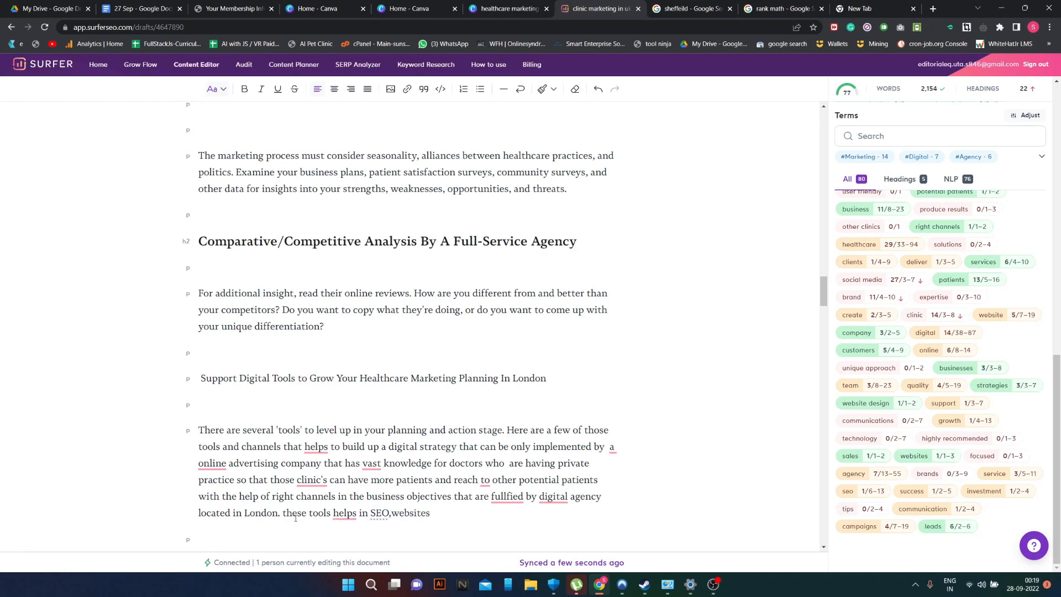
pyautogui.write(', technologyu')
pyautogui.press('BackSpace')
pyautogui.write(',')
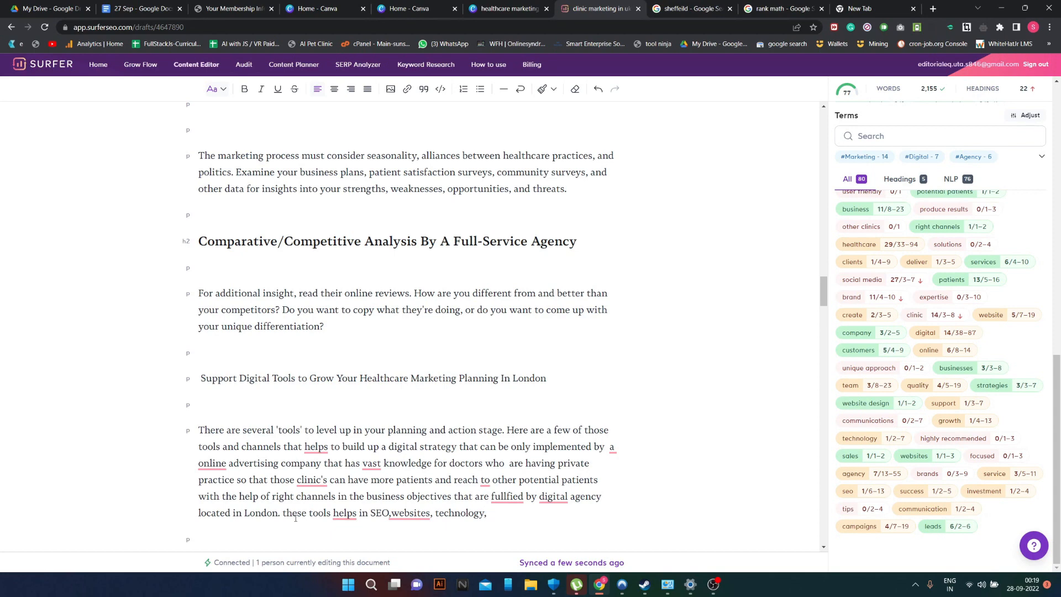
# - Add the term "unique approach," to the end of the planning tools paragraph
pyautogui.write('unique a')
pyautogui.write('pprochg')
pyautogui.press('BackSpace')
pyautogui.write('h')
pyautogui.press('BackSpace')
pyautogui.press('BackSpace')
pyautogui.press('BackSpace')
pyautogui.write('ach,')
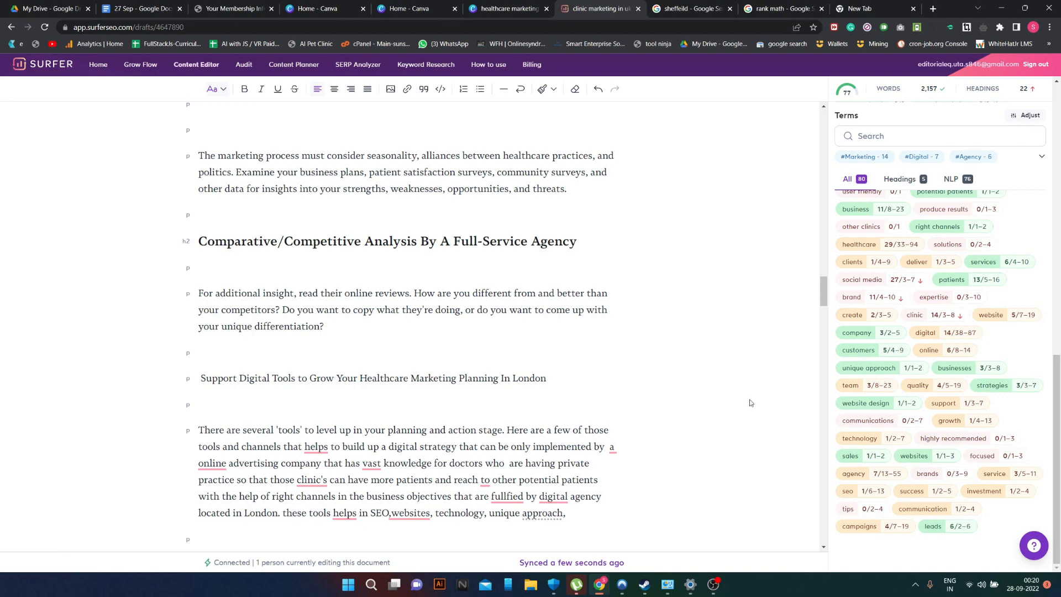
# - Accept the capitalization correction "Website" in the "Medical website Design and Development" heading
pyautogui.scroll(2, 885, 277)
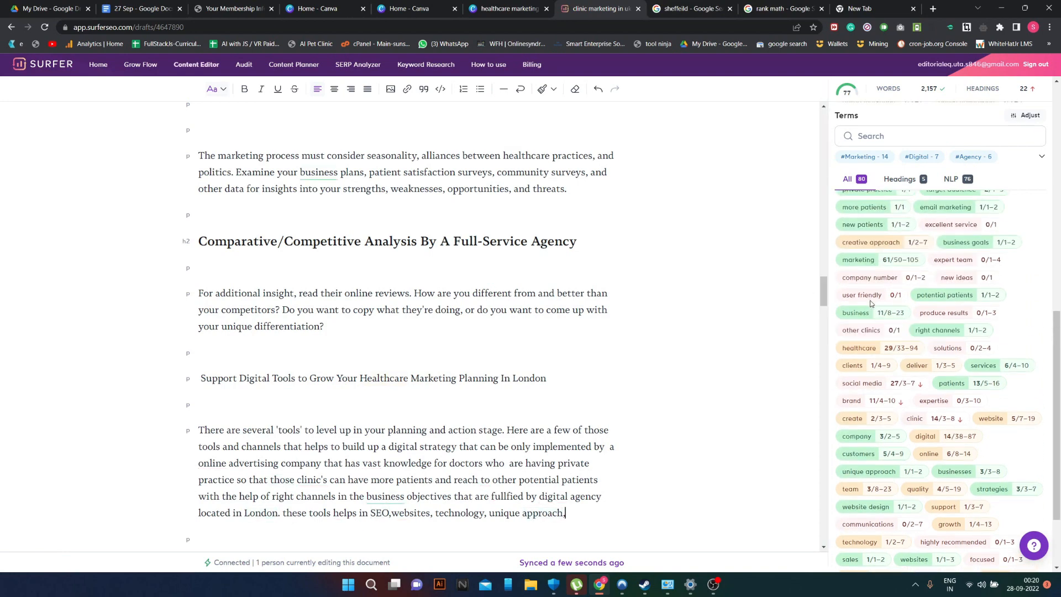
pyautogui.scroll(-7, 355, 411)
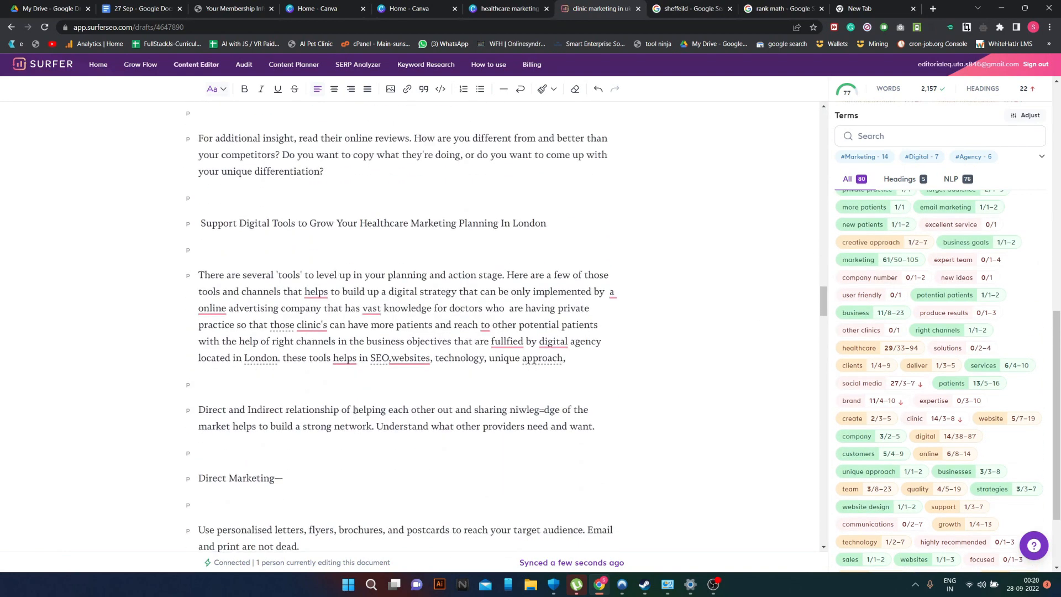
pyautogui.scroll(-10, 288, 387)
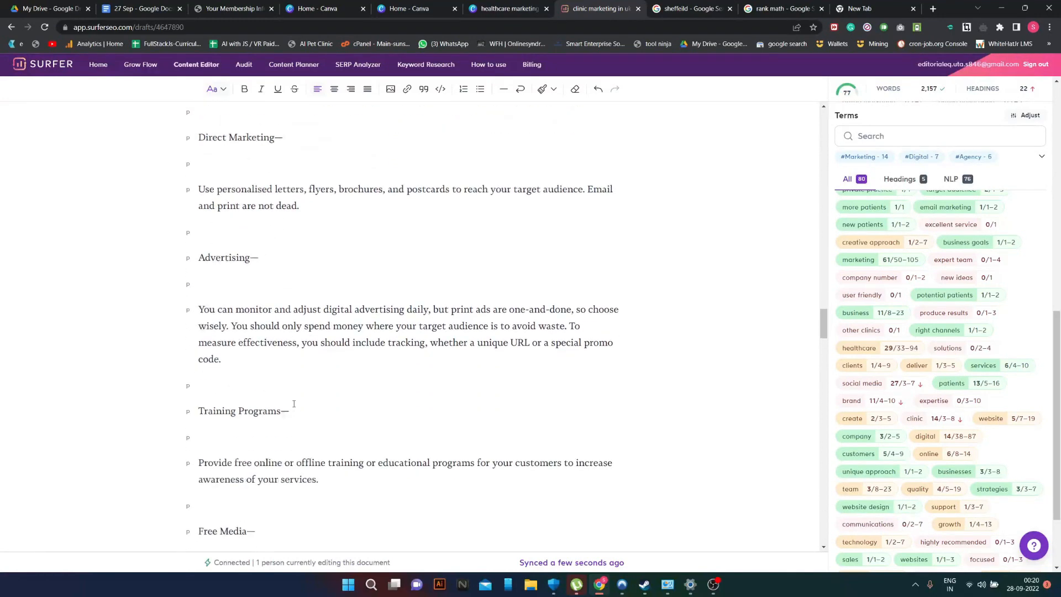
pyautogui.scroll(-4, 295, 403)
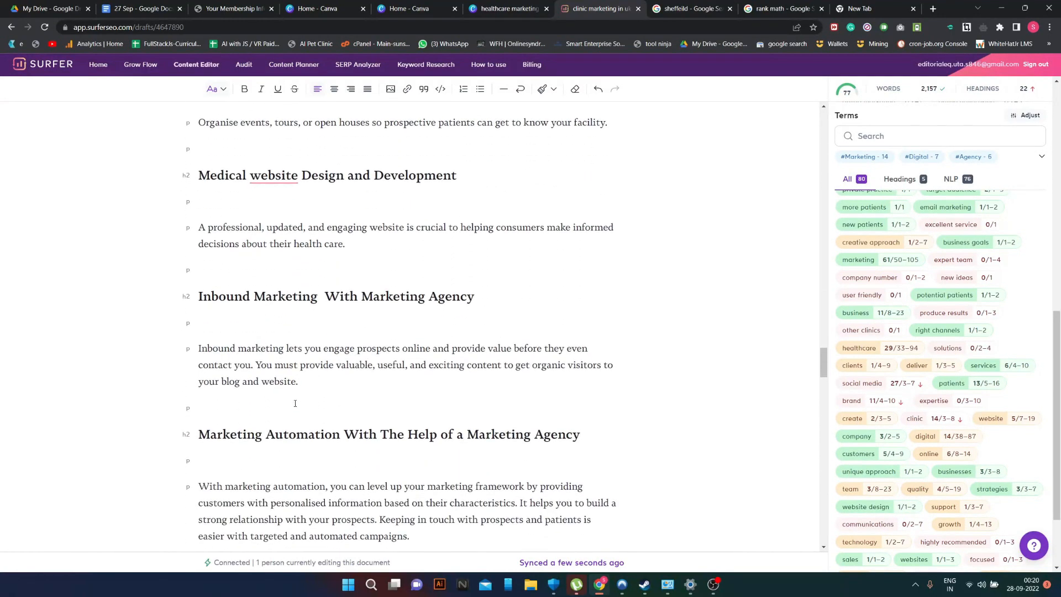
pyautogui.scroll(3, 295, 401)
pyautogui.click(284, 188)
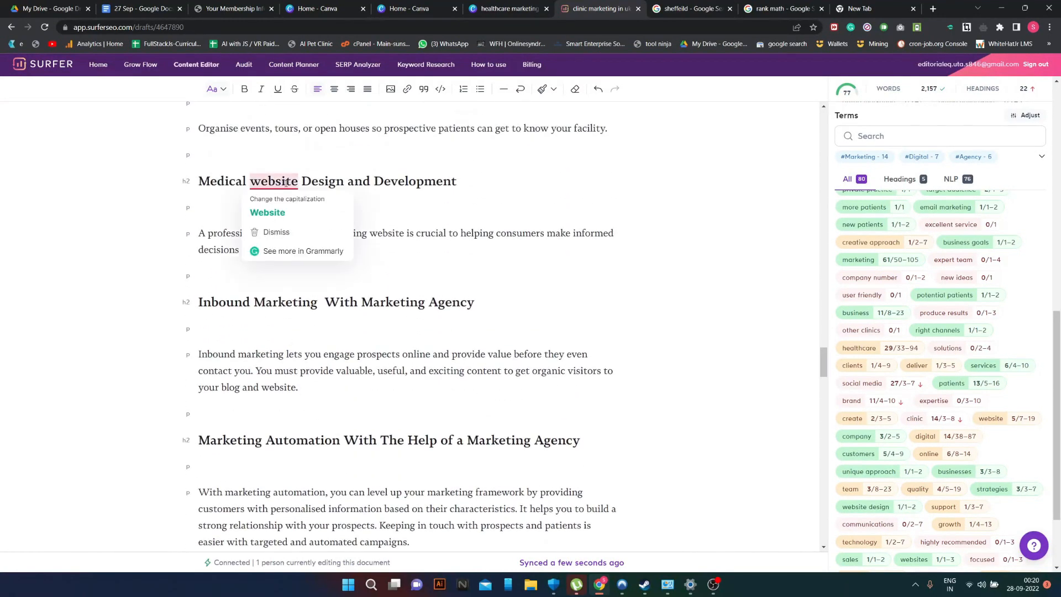
pyautogui.click(265, 210)
# - Add "user friendly brand solutions by persons who has expertise in" after "health care." in the medical website paragraph
pyautogui.click(353, 254)
pyautogui.write('user ')
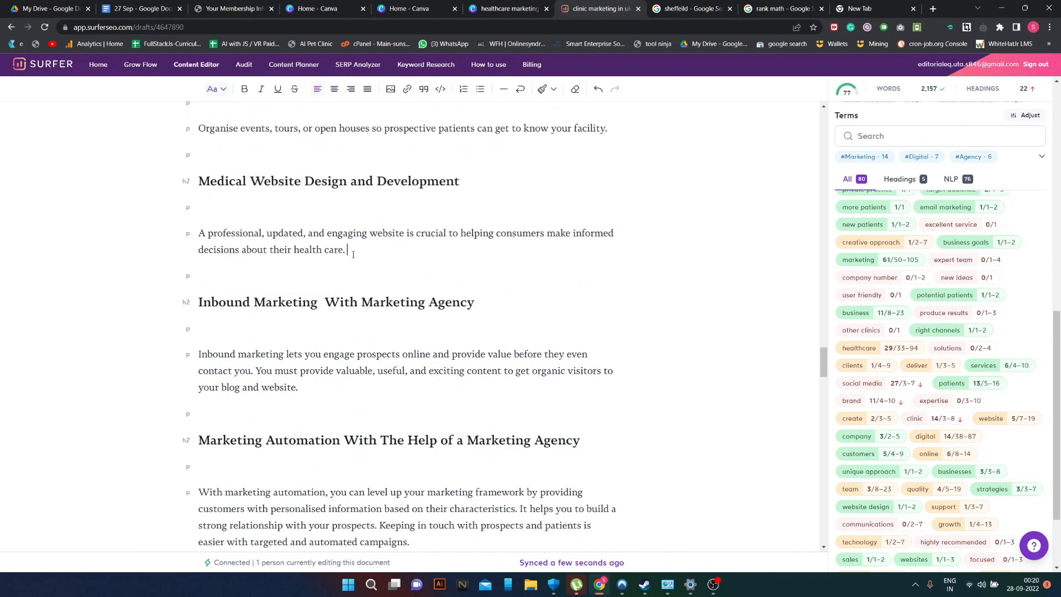
pyautogui.write('friendly')
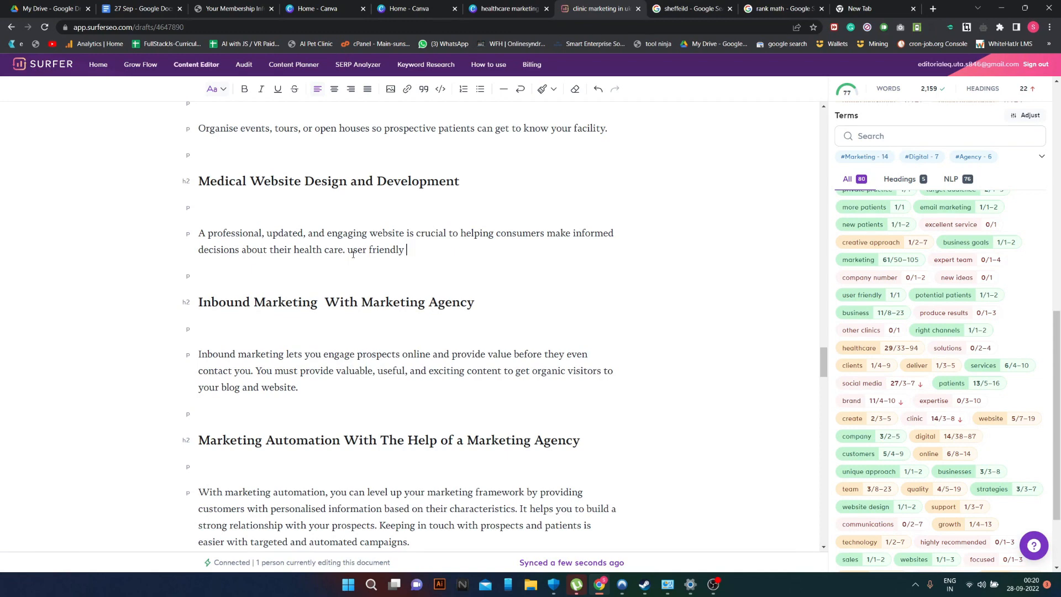
pyautogui.write('brand solut')
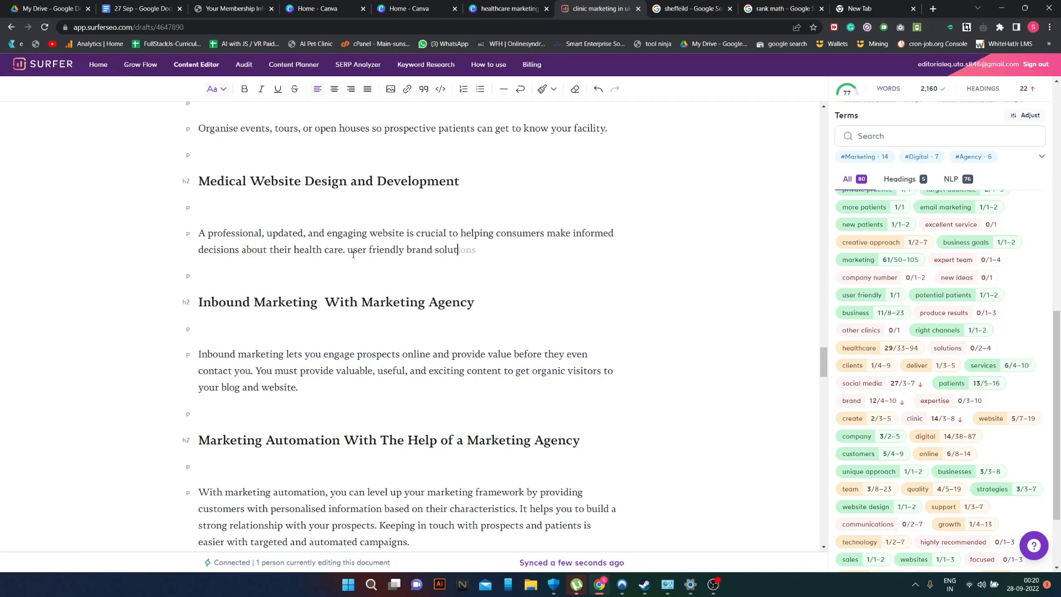
pyautogui.press('Tab')
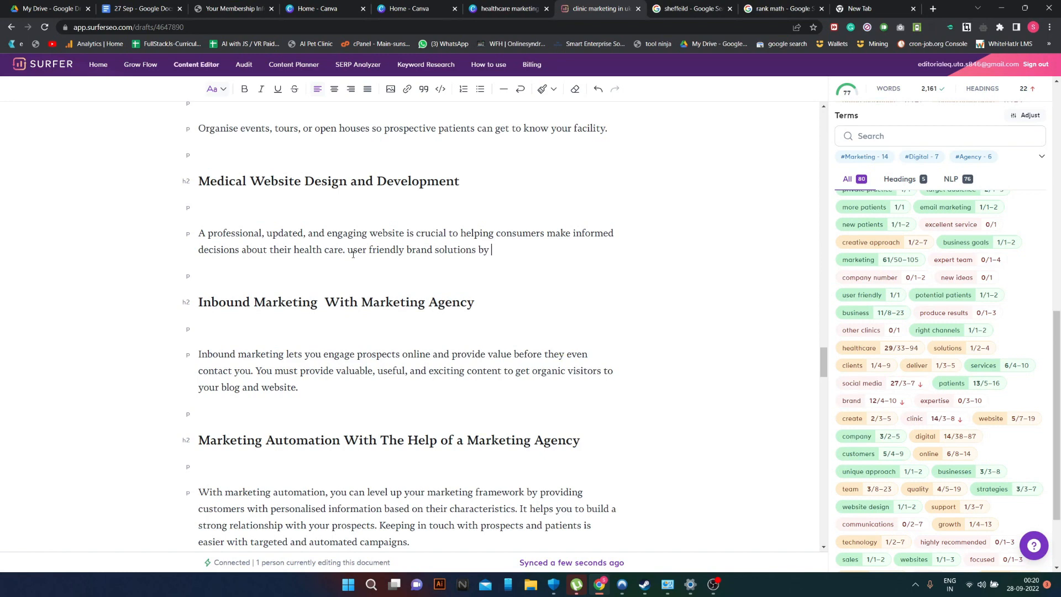
pyautogui.write('persons whi')
pyautogui.press('BackSpace')
pyautogui.write('o has exper')
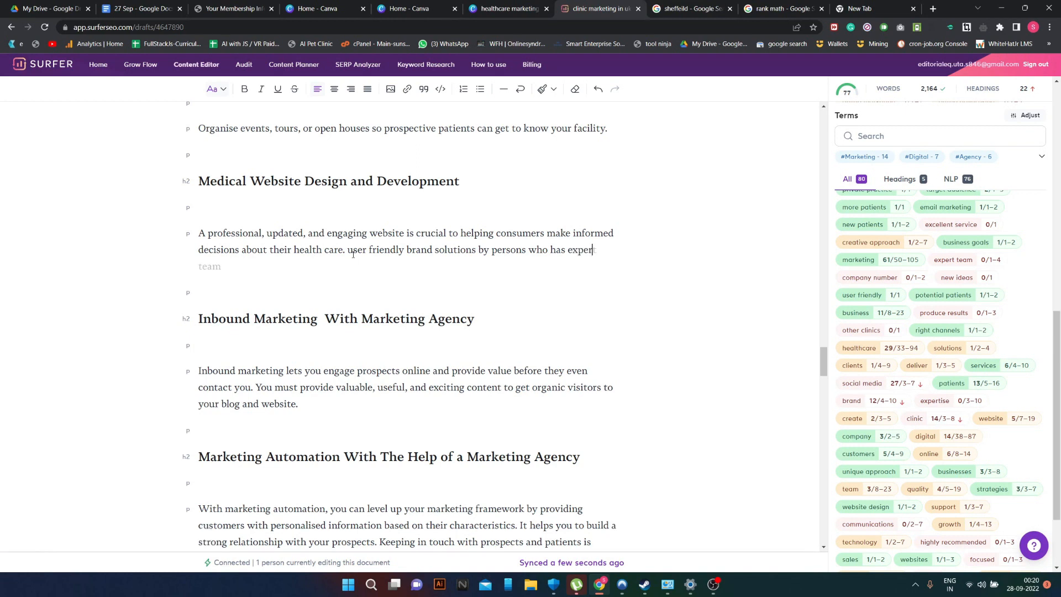
pyautogui.write('tise')
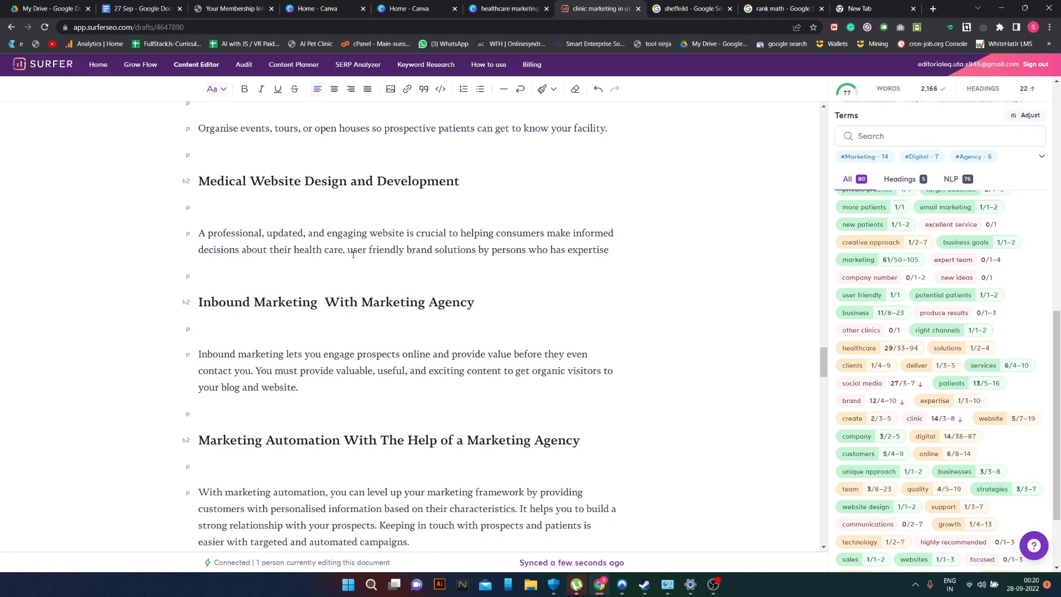
pyautogui.write(' in ')
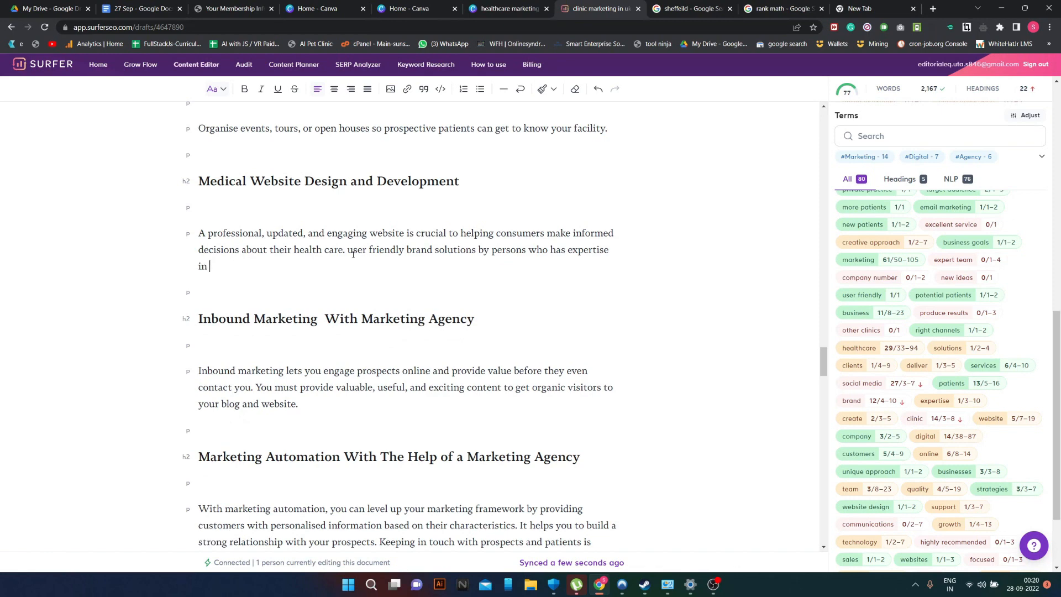
# - Continue the medical website sentence with "getting new ideas" and correct "has" to "have"
pyautogui.write('new')
pyautogui.press('Tab')
pyautogui.click(207, 266)
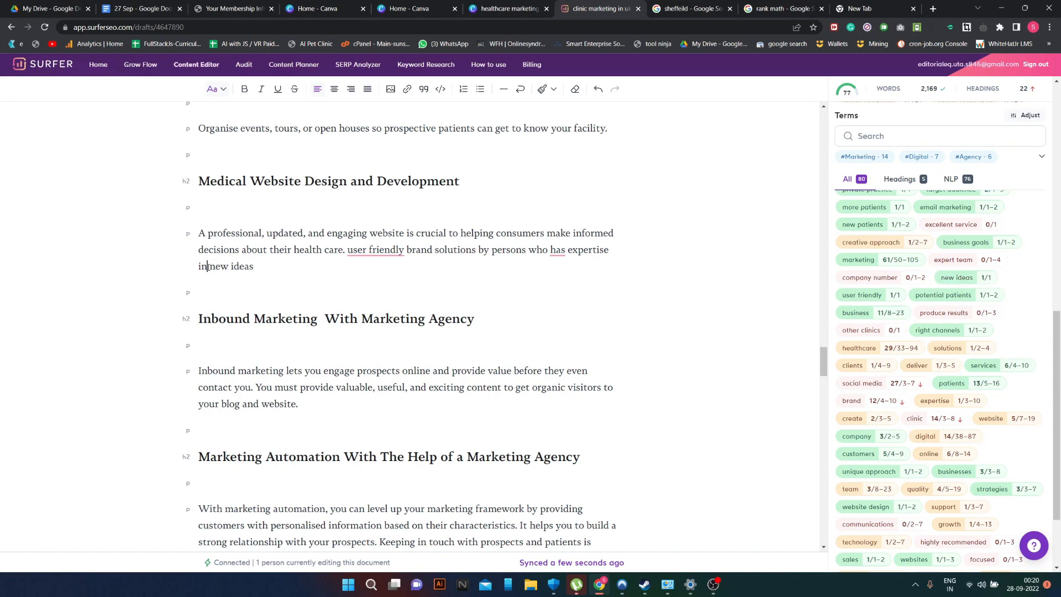
pyautogui.write('getting')
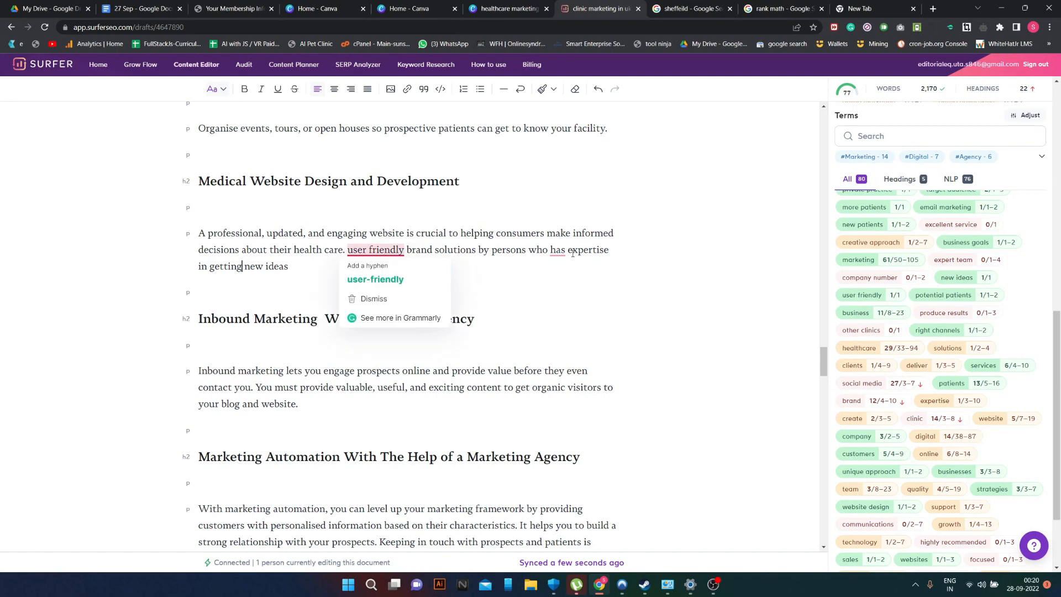
pyautogui.moveTo(555, 250)
pyautogui.click(561, 279)
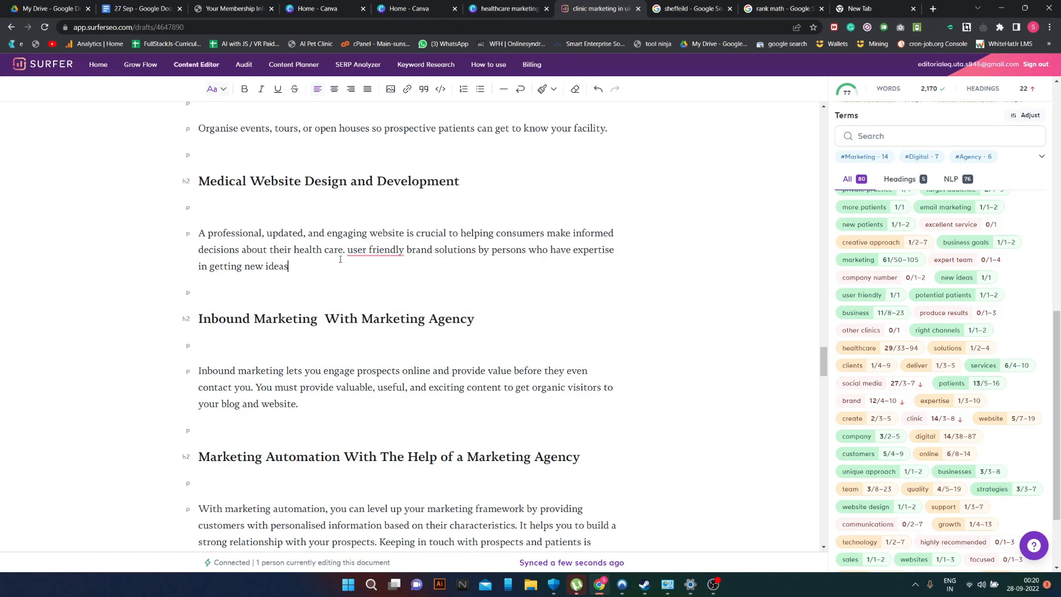
# - Extend the medical website sentence with "for online advertising as a digital agency that provide excellent service"
pyautogui.scroll(3, 974, 307)
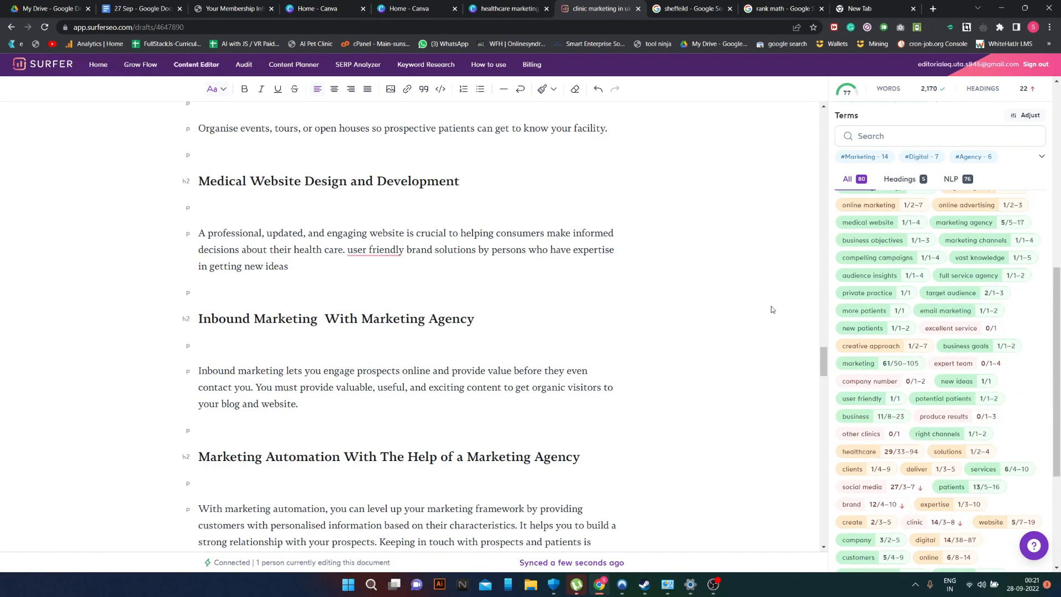
pyautogui.scroll(3, 995, 285)
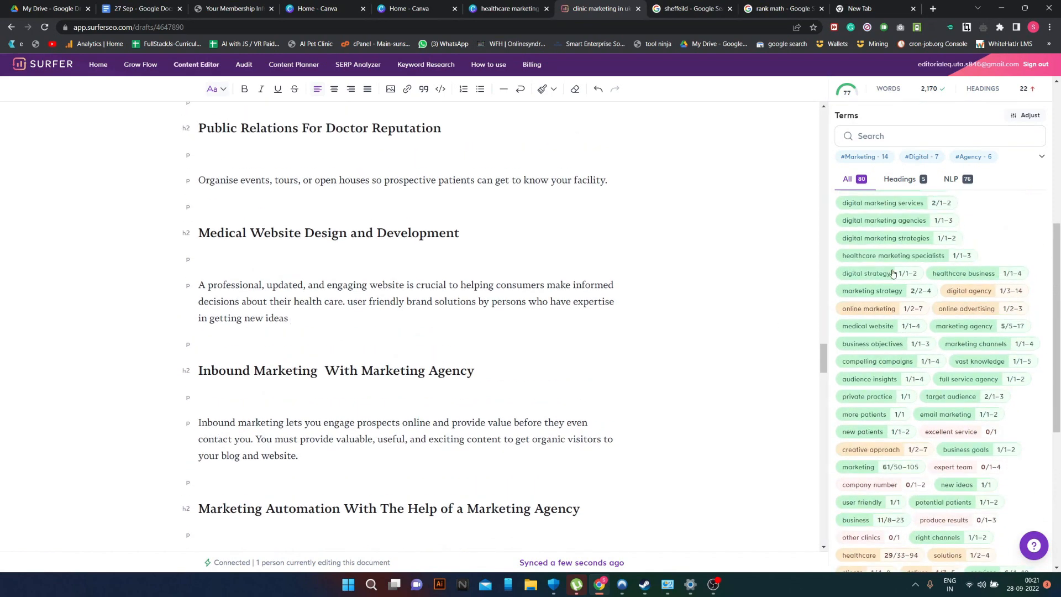
pyautogui.write('for onlin')
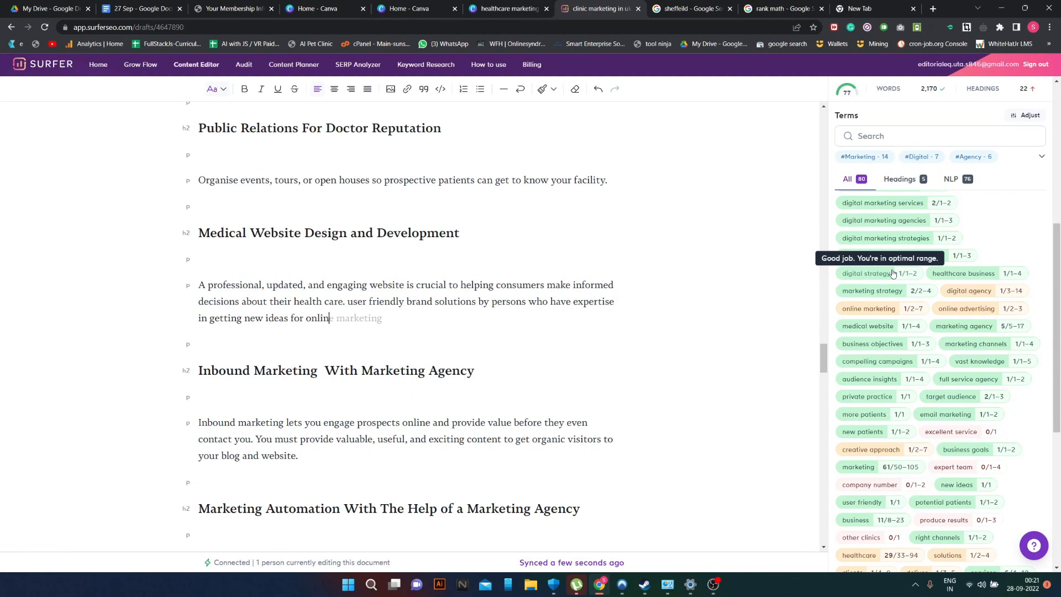
pyautogui.write('e advertising')
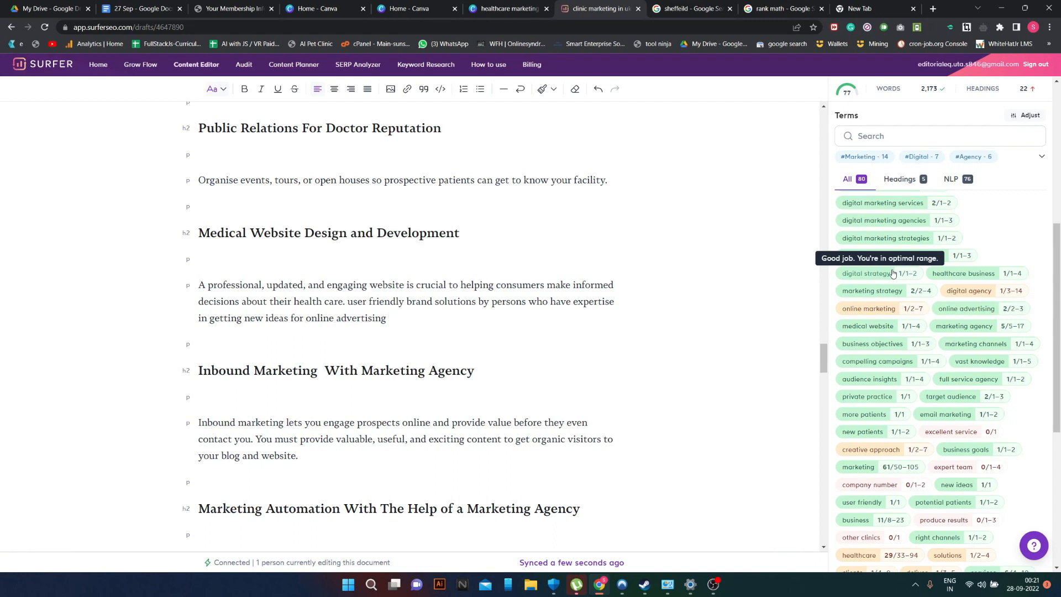
pyautogui.write(' as a digital agency that ')
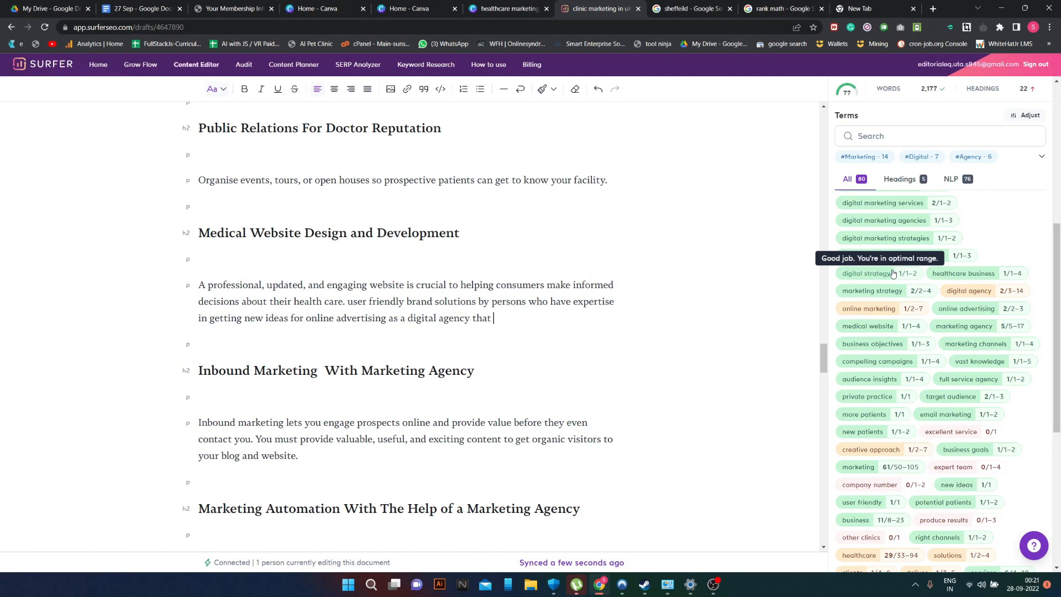
pyautogui.write('provide excellent service')
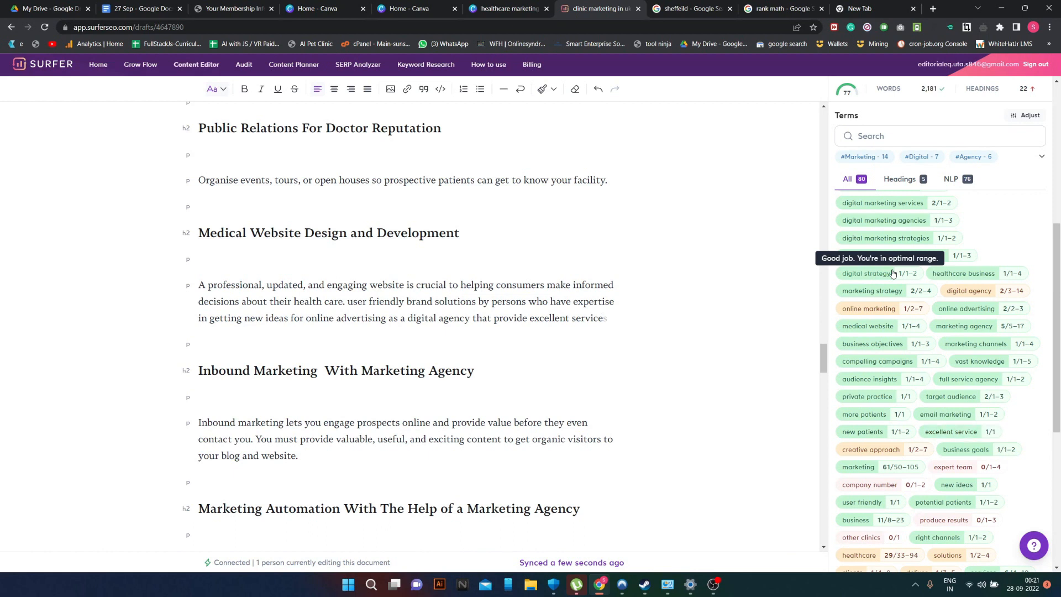
pyautogui.write('s')
# - Finish the medical website sentence with "with an expert team of creative approach menatality"
pyautogui.write(' with an ')
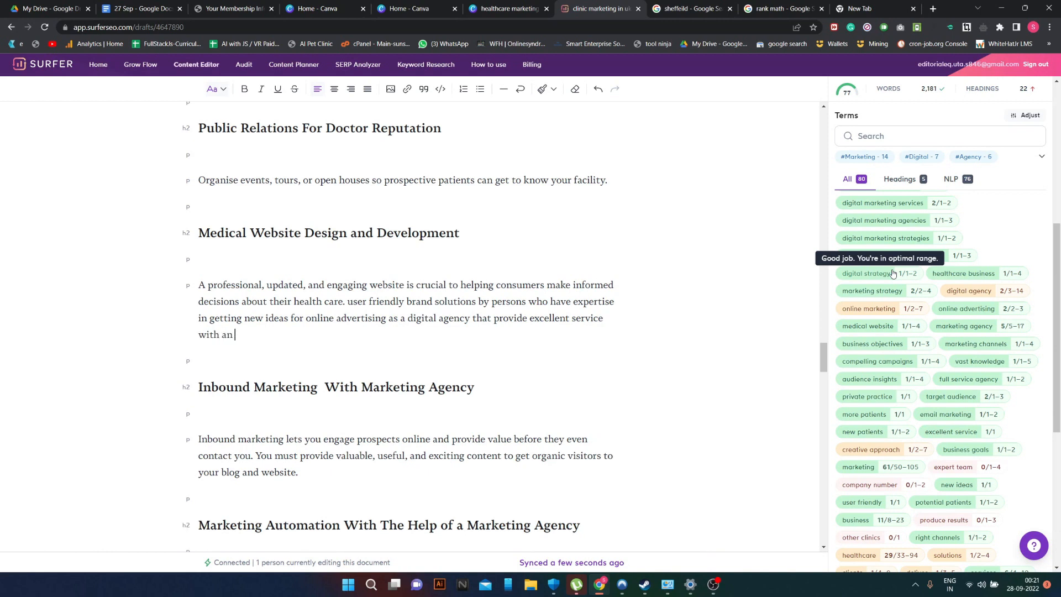
pyautogui.write('expert team of creative approach ')
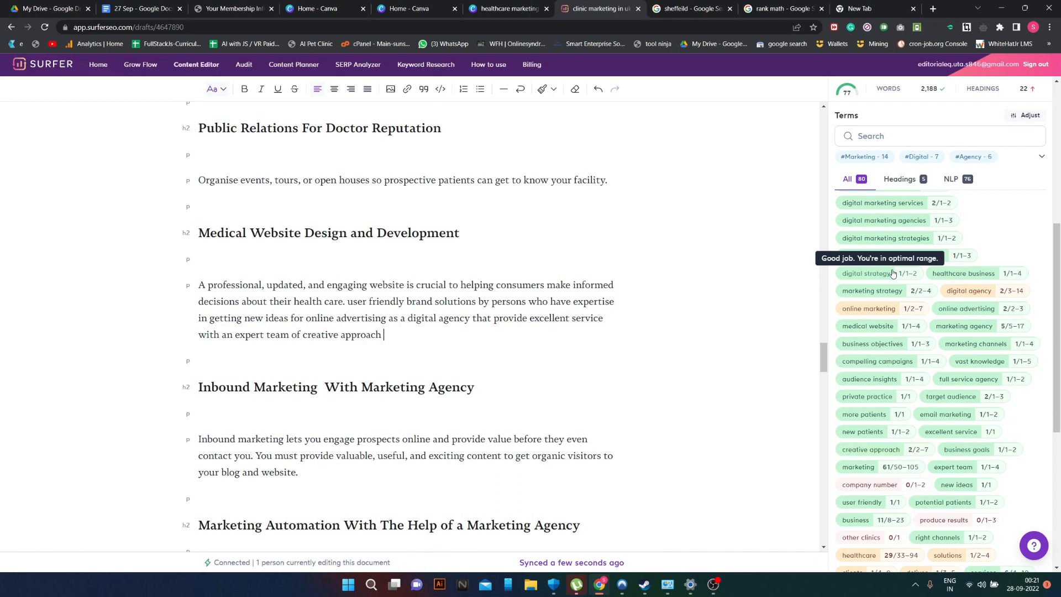
pyautogui.write('menatality')
# - Replace the "Free Media—" line with "Digital Media For Healthcare marketing agency"
pyautogui.scroll(6, 998, 235)
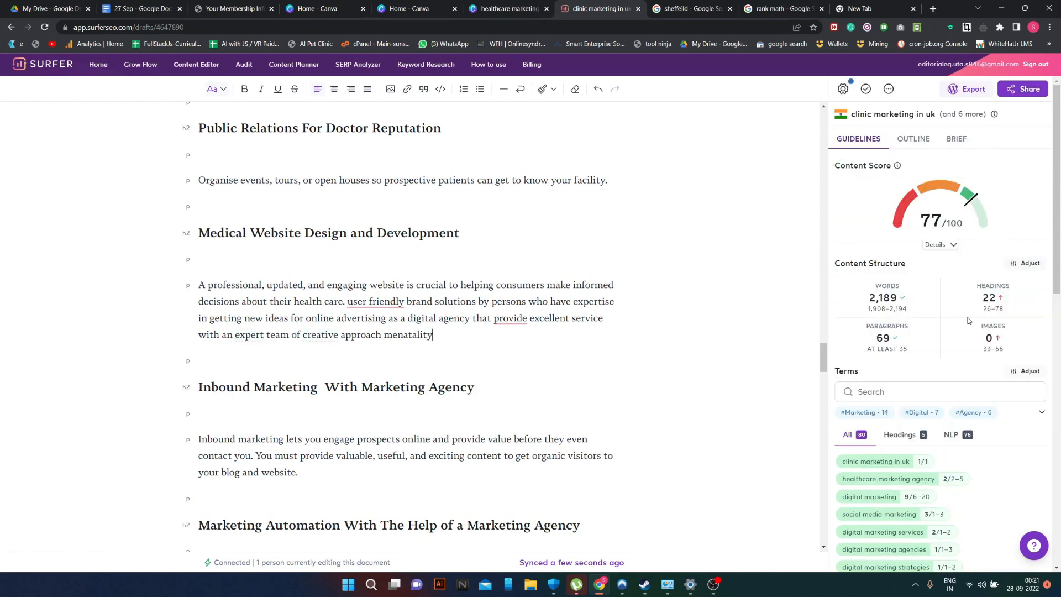
pyautogui.scroll(-4, 962, 320)
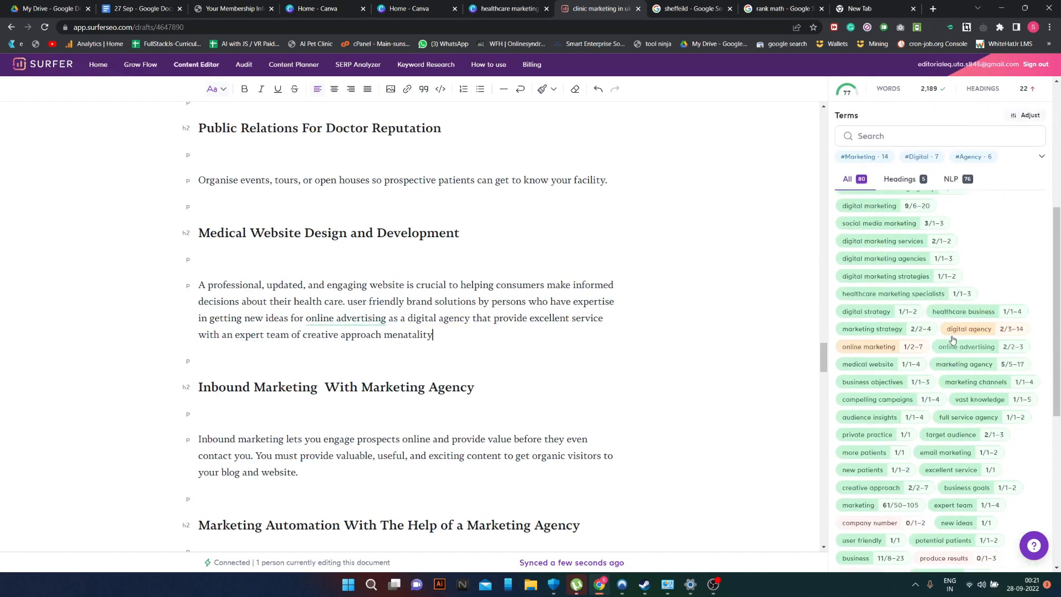
pyautogui.scroll(3, 964, 315)
pyautogui.scroll(8, 460, 310)
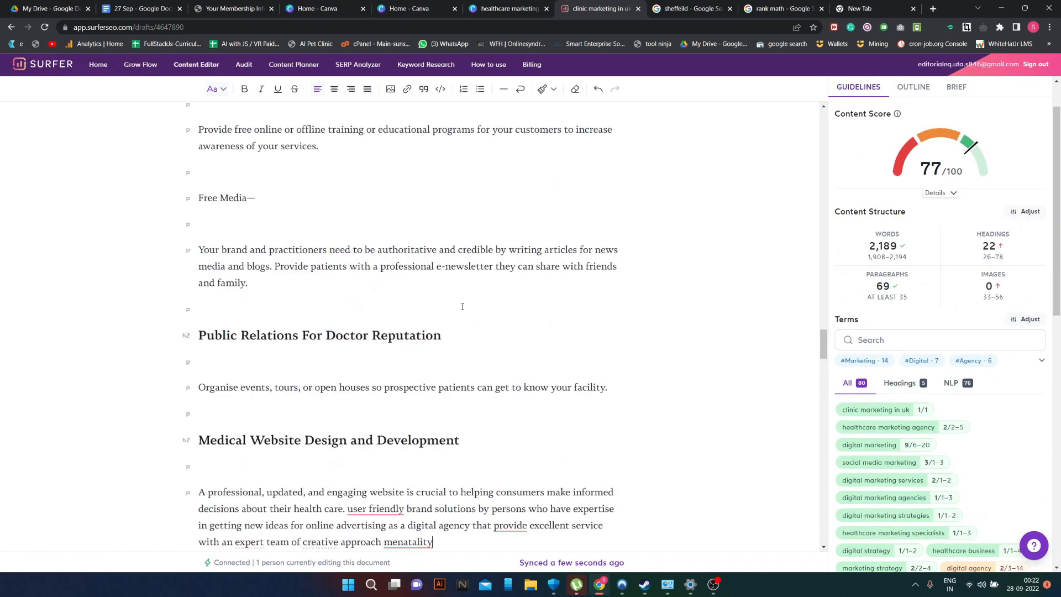
pyautogui.moveTo(264, 454); pyautogui.dragTo(192, 454)
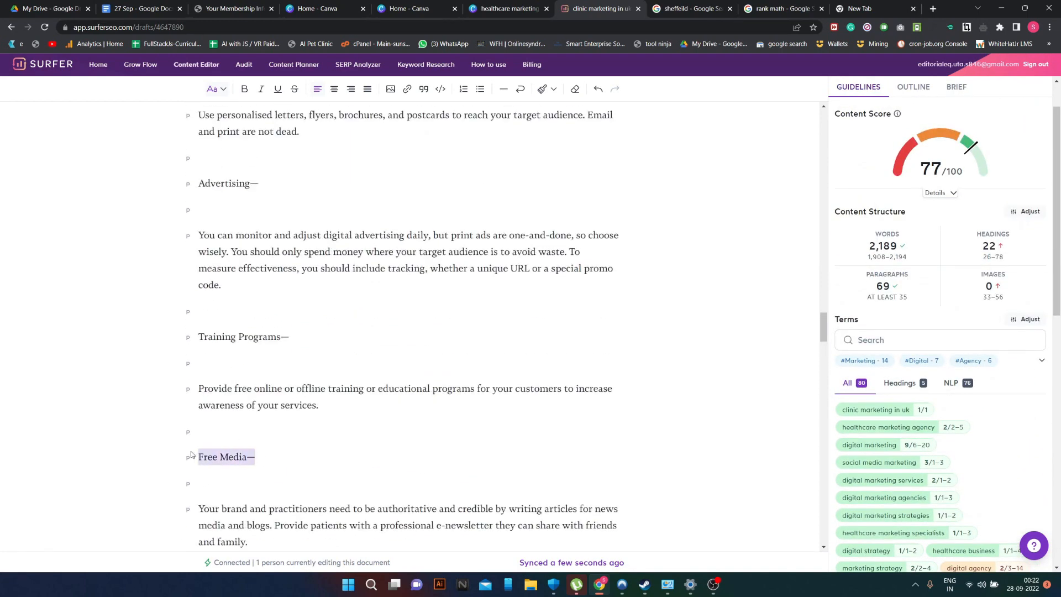
pyautogui.write('Digital ')
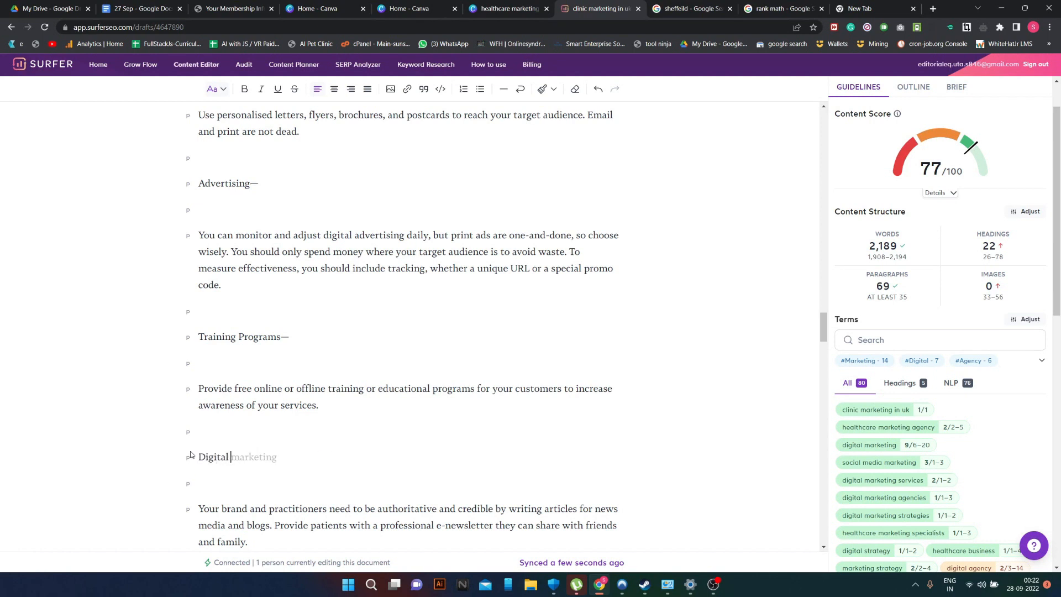
pyautogui.write('Media For Healthcare marketing agency')
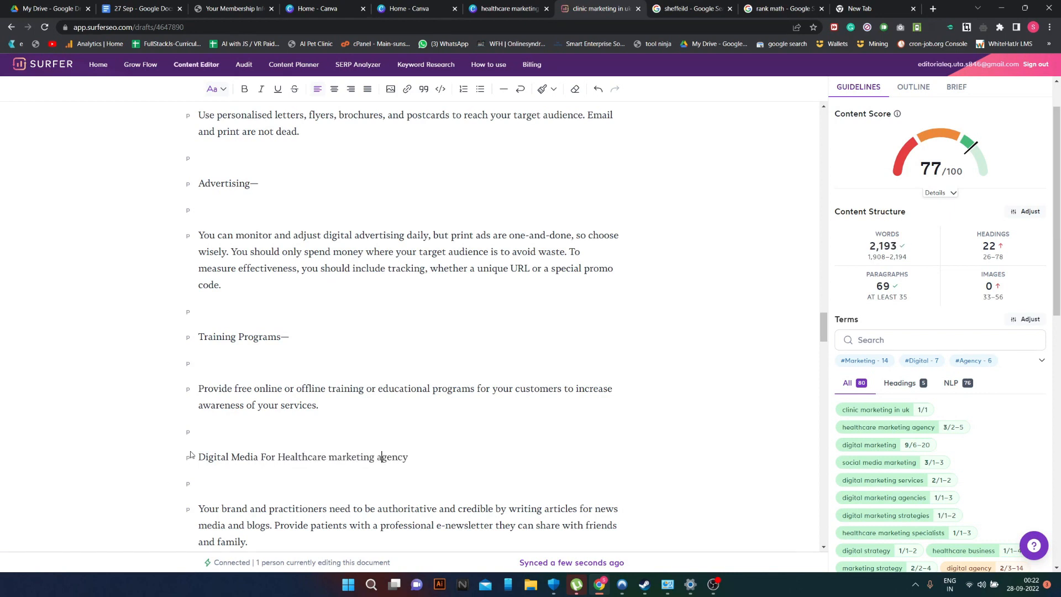
# - Capitalize "Marketing" and "Agency" in the Digital Media line
pyautogui.press('Left')
pyautogui.press('Left')
pyautogui.press('Left')
pyautogui.press('Left')
pyautogui.press('Left')
pyautogui.press('Left')
pyautogui.press('Left')
pyautogui.press('Left')
pyautogui.press('Left')
pyautogui.press('Left')
pyautogui.press('BackSpace')
pyautogui.write('M')
pyautogui.click(382, 458)
pyautogui.press('BackSpace')
pyautogui.write('A')
# - Format the line "Digital Media For Healthcare Marketing Agency" as an H2 heading
pyautogui.hotkey('ctrl', 'shift', 'Left')
pyautogui.hotkey('ctrl', 'shift', 'Left')
pyautogui.hotkey('ctrl', 'shift', 'Left')
pyautogui.hotkey('ctrl', 'shift', 'Left')
pyautogui.hotkey('ctrl', 'shift', 'Left')
pyautogui.hotkey('ctrl', 'shift', 'Left')
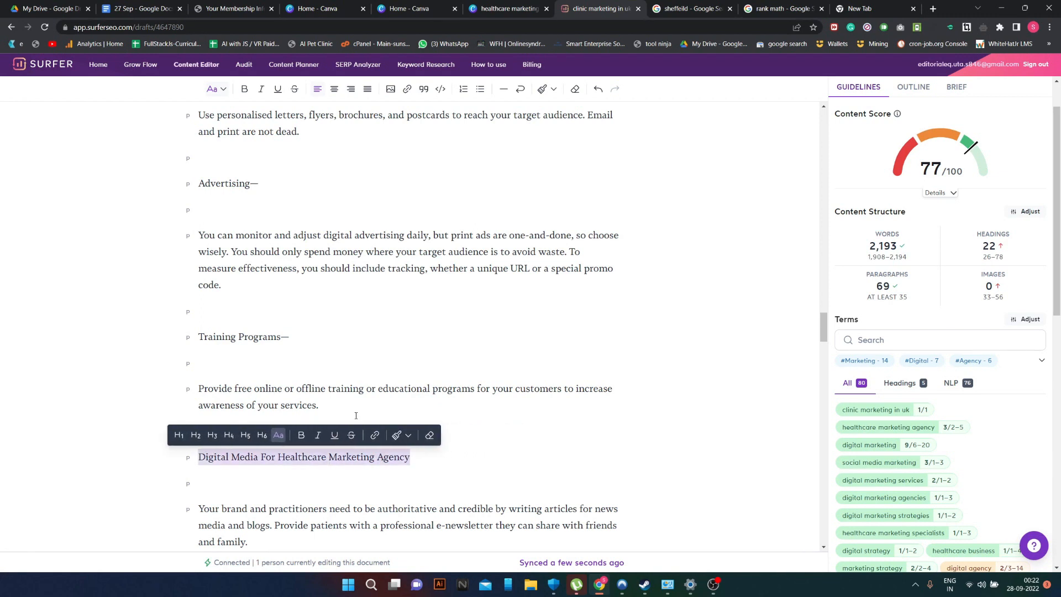
pyautogui.click(195, 435)
pyautogui.click(621, 387)
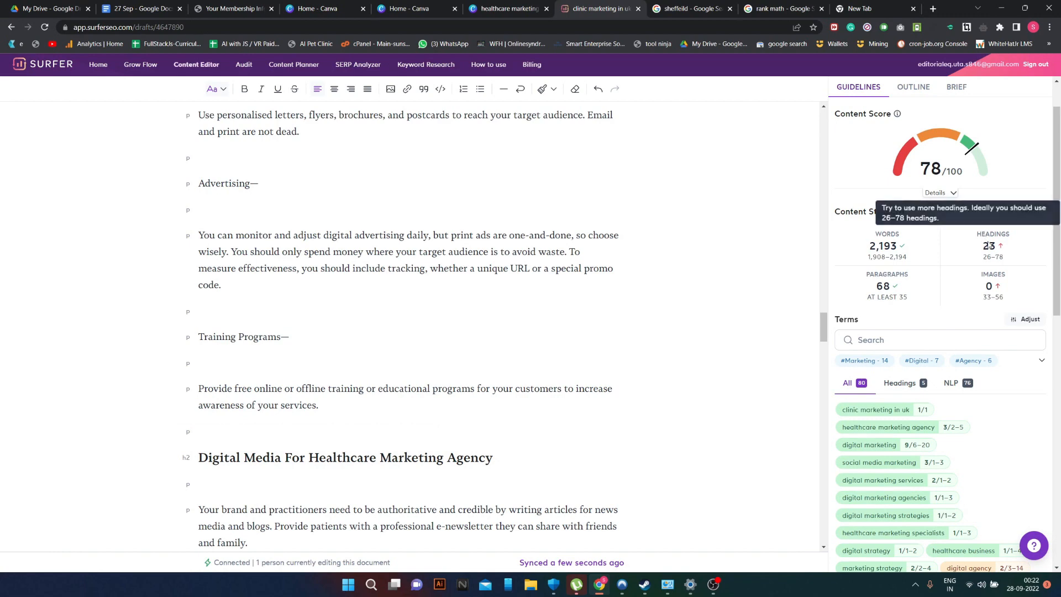
# - Change "Training Programs—" to "Training Programs For Doctors Who Re Looking For Online Marketing" and format it as an H2 heading
pyautogui.scroll(-3, 937, 472)
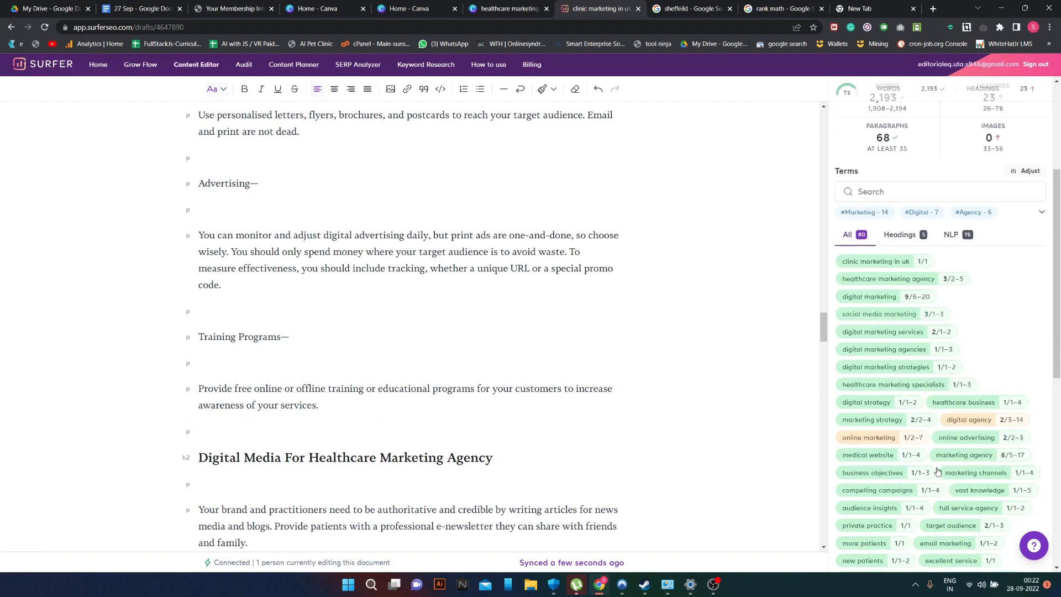
pyautogui.scroll(2, 353, 354)
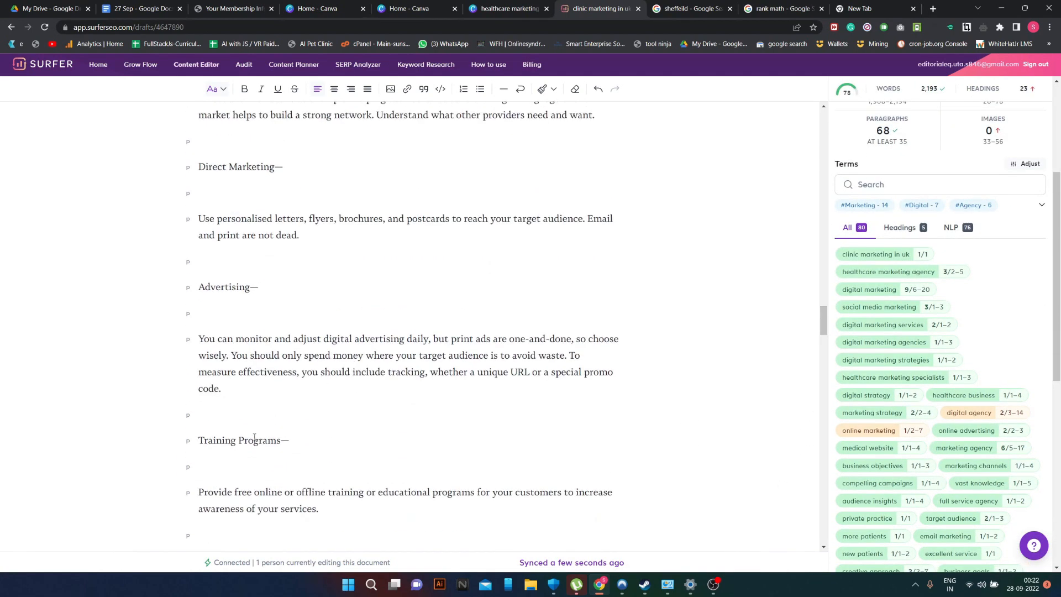
pyautogui.click(300, 437)
pyautogui.write('For Doctors Who Re Looking')
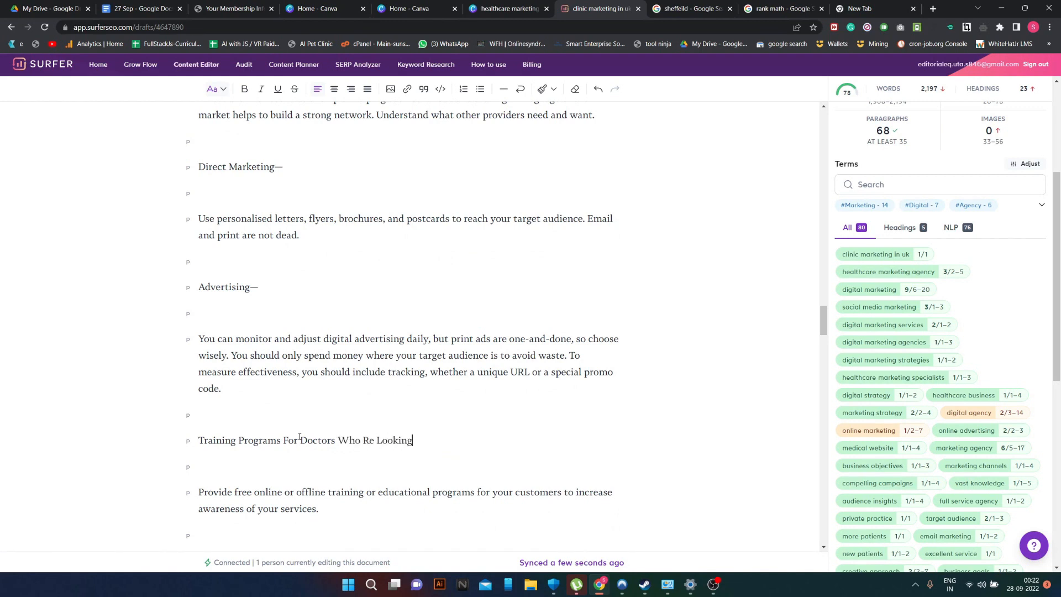
pyautogui.write(' For Online Marketing')
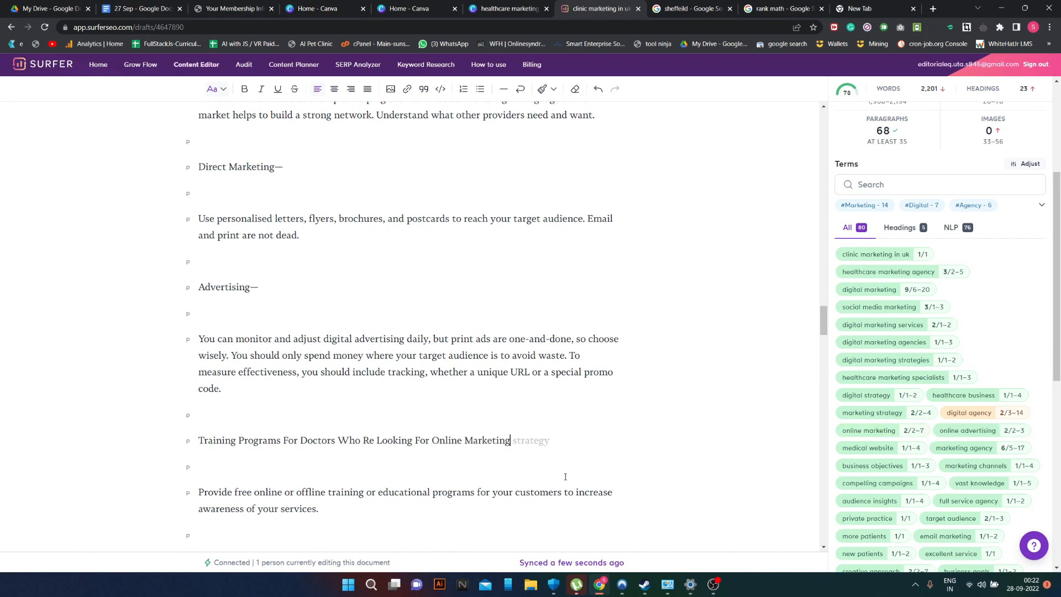
pyautogui.click(399, 438)
pyautogui.moveTo(515, 443); pyautogui.dragTo(198, 441)
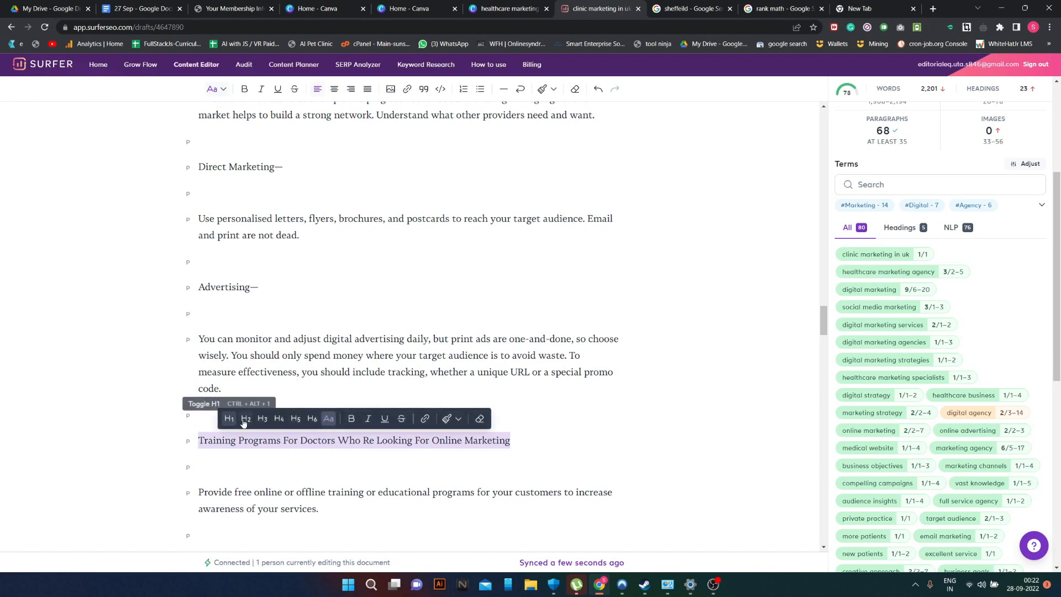
pyautogui.click(245, 419)
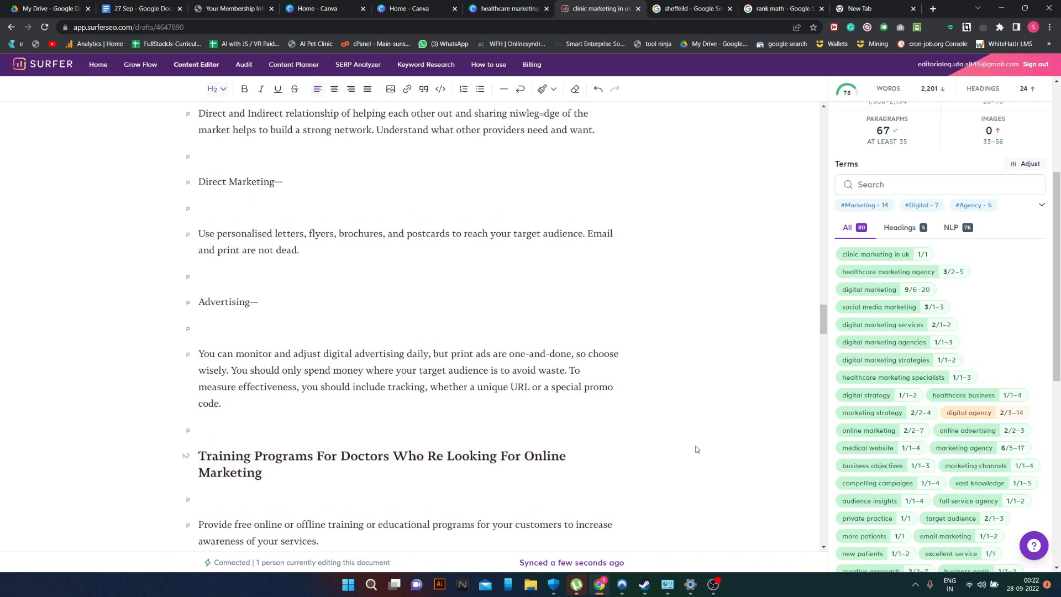
# - Check the suggested terms and insert "Highly Recommended" before "Advertising—"
pyautogui.scroll(1, 696, 449)
pyautogui.scroll(4, 828, 323)
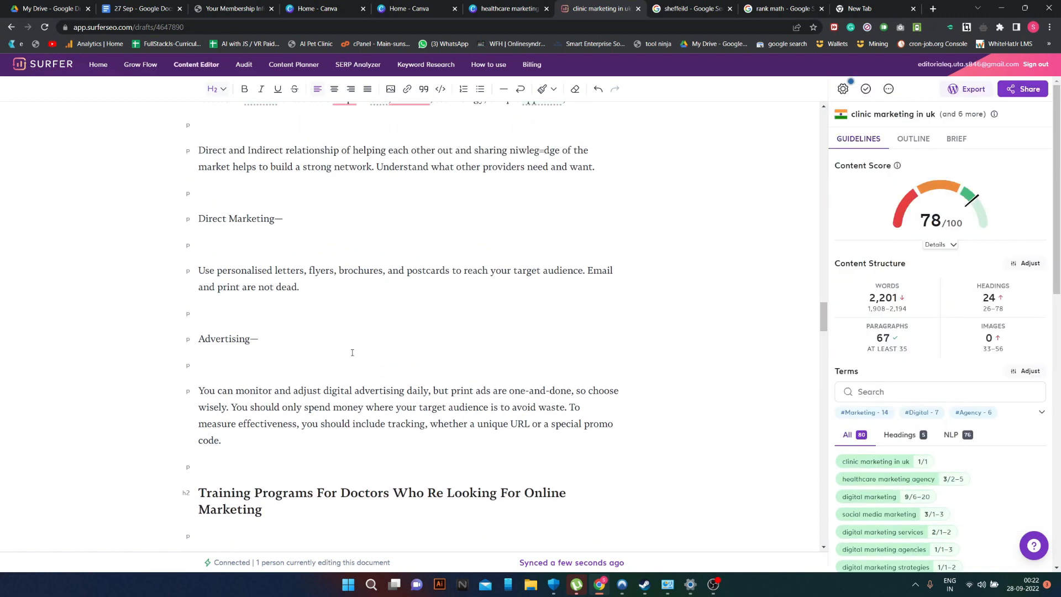
pyautogui.moveTo(990, 299)
pyautogui.scroll(1, 266, 362)
pyautogui.scroll(2, 266, 361)
pyautogui.scroll(-5, 987, 463)
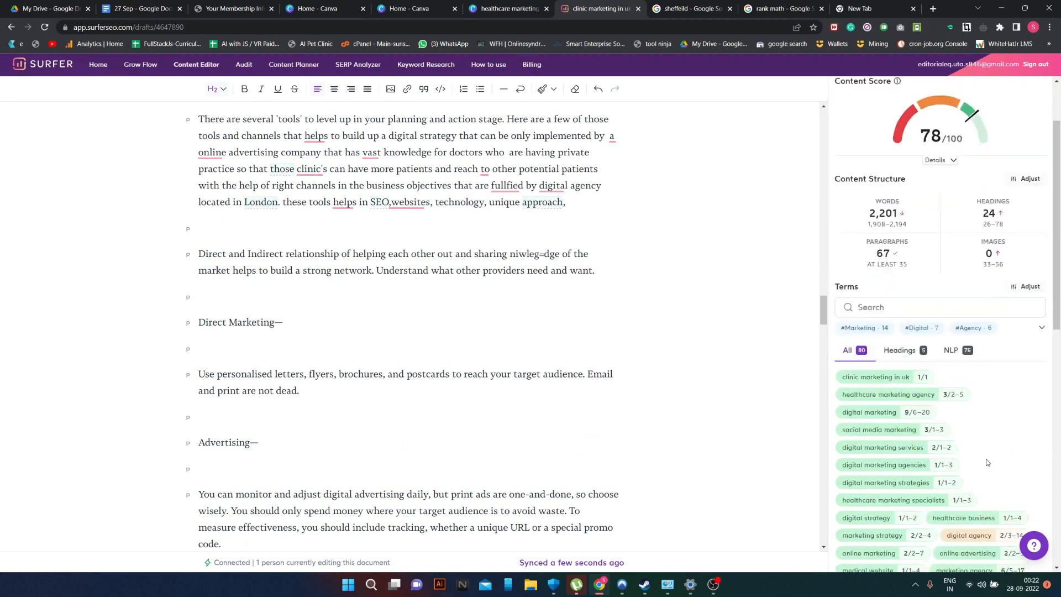
pyautogui.scroll(-4, 986, 463)
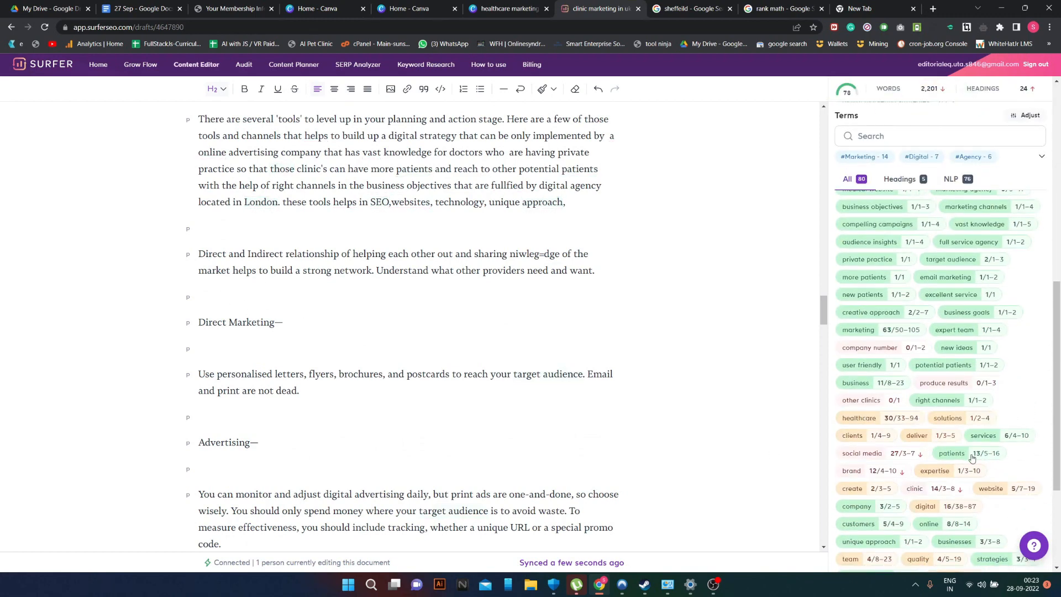
pyautogui.scroll(-1, 972, 459)
pyautogui.scroll(-2, 972, 458)
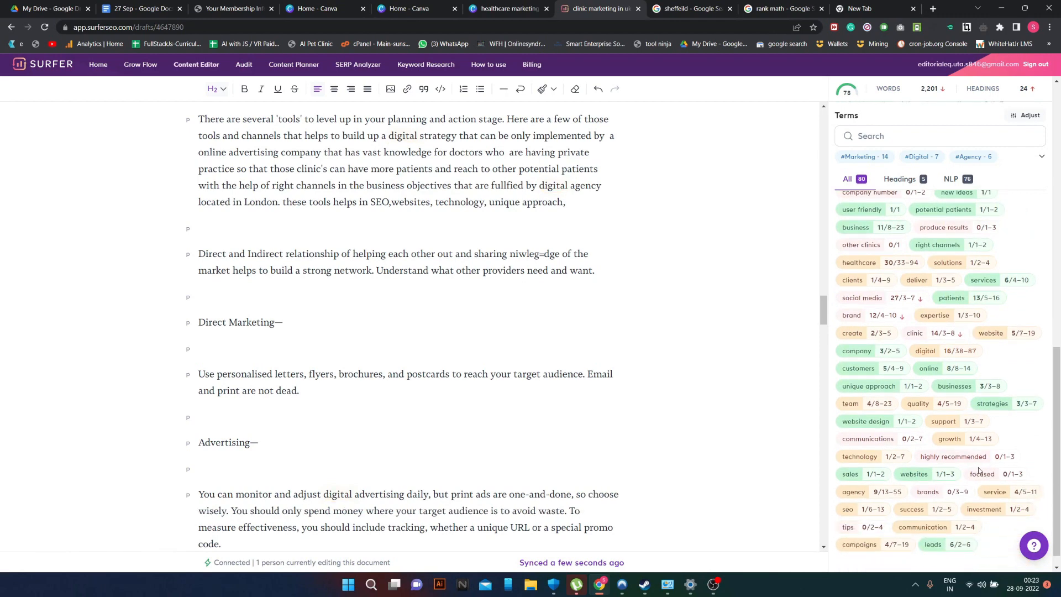
pyautogui.click(198, 443)
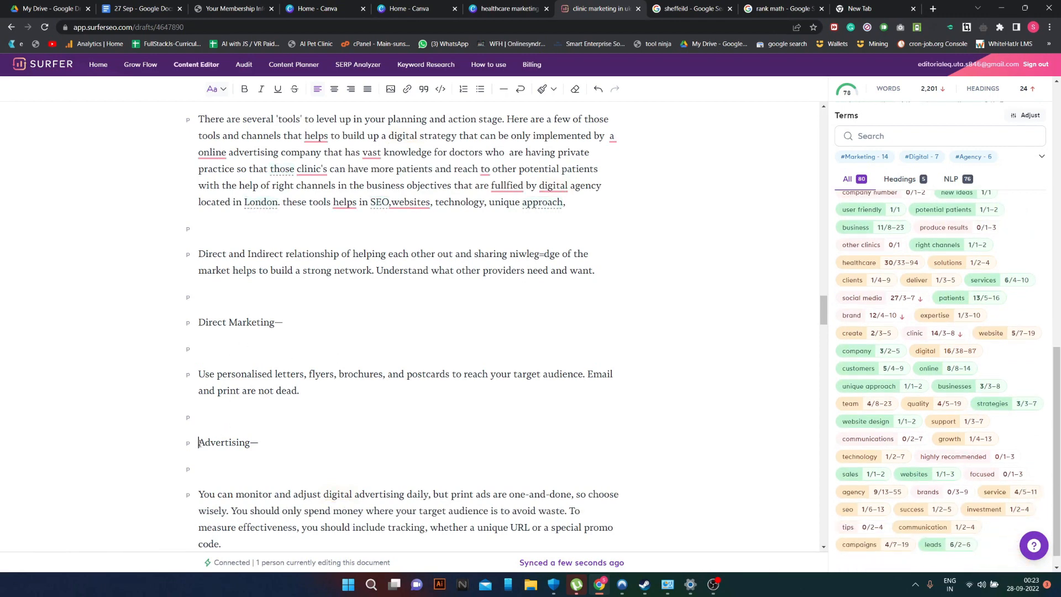
pyautogui.write('Highly Reco')
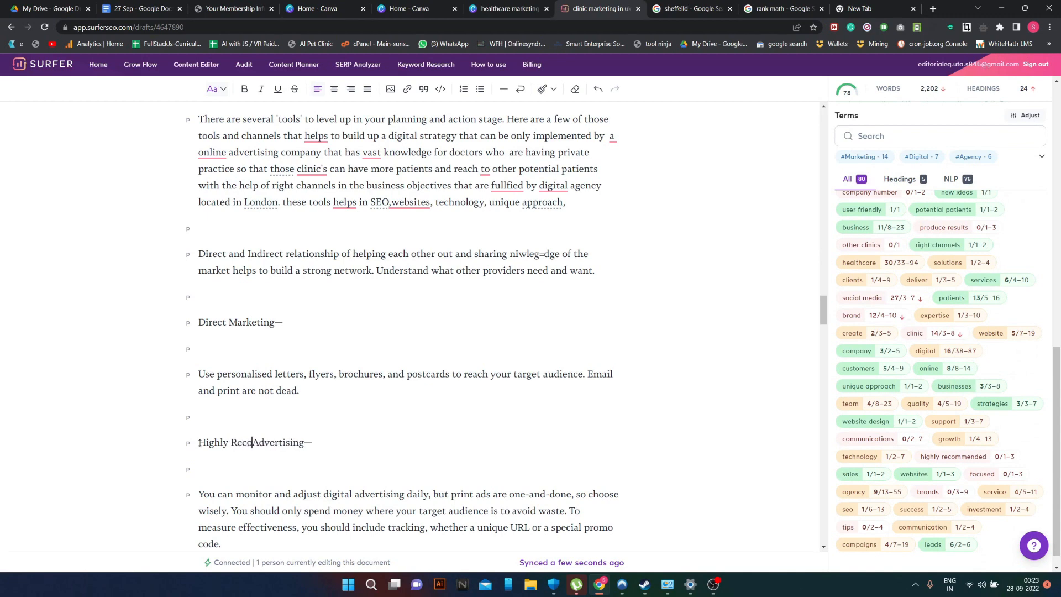
pyautogui.write('mmended')
# - Replace the dash after "Highly Recommended Advertising" with "For Doctors And Clinic's" and format the line as an H2 heading
pyautogui.click(362, 441)
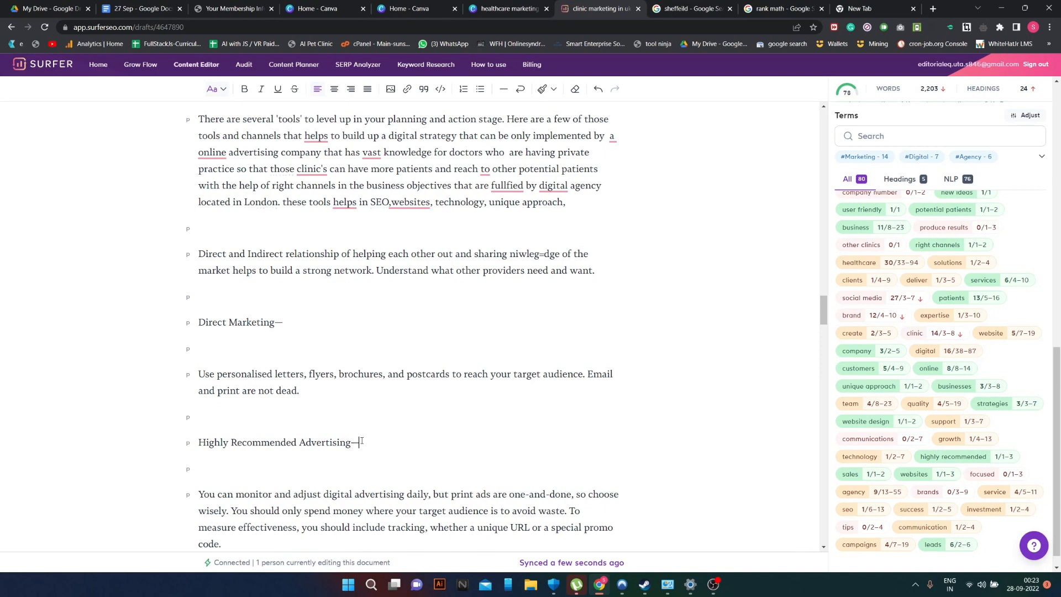
pyautogui.press('BackSpace')
pyautogui.write('For FD')
pyautogui.press('BackSpace')
pyautogui.press('BackSpace')
pyautogui.write("Doctors And Clinic's")
pyautogui.tripleClick(232, 441)
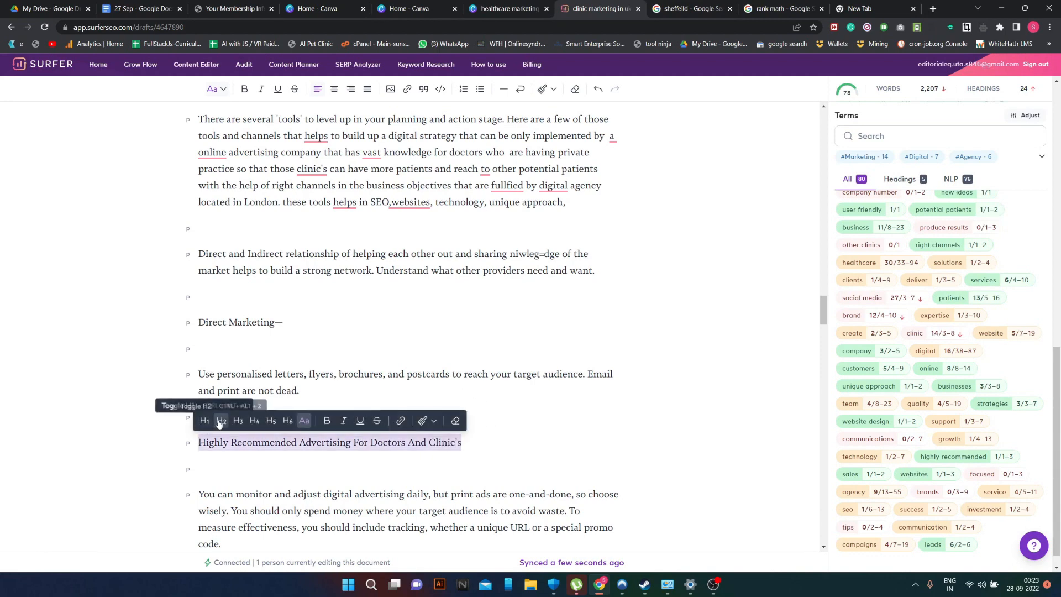
pyautogui.click(221, 421)
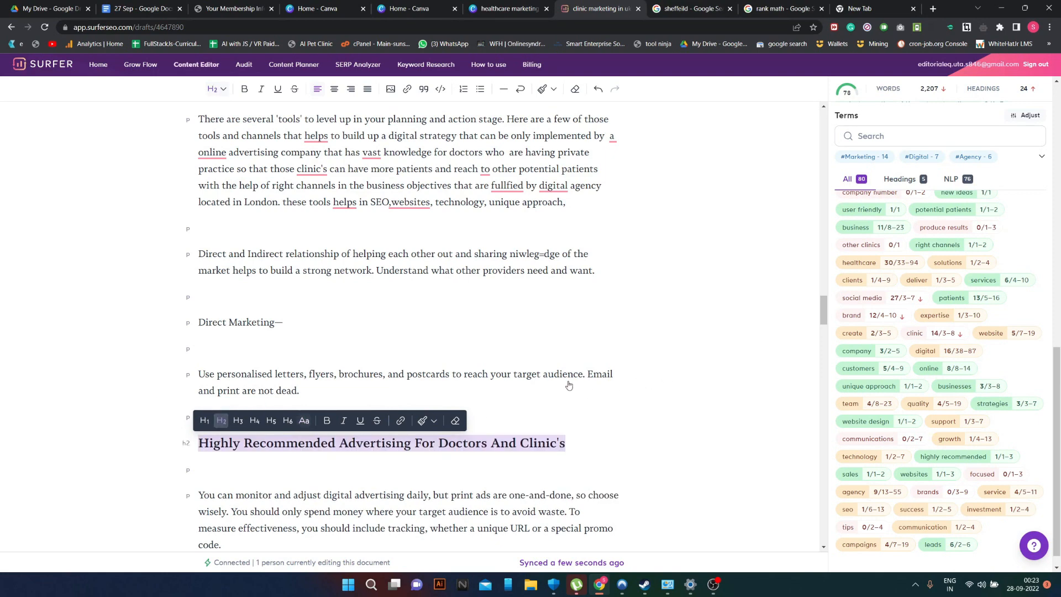
# - Replace the dash after "Direct Marketing" with "for produce results For New Patients"
pyautogui.scroll(2, 569, 385)
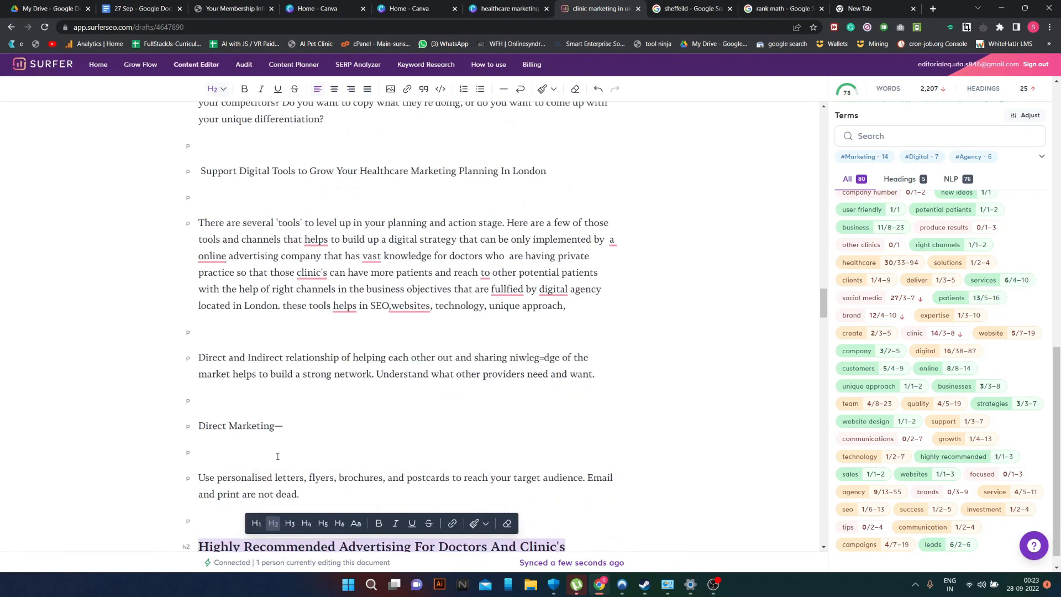
pyautogui.click(344, 427)
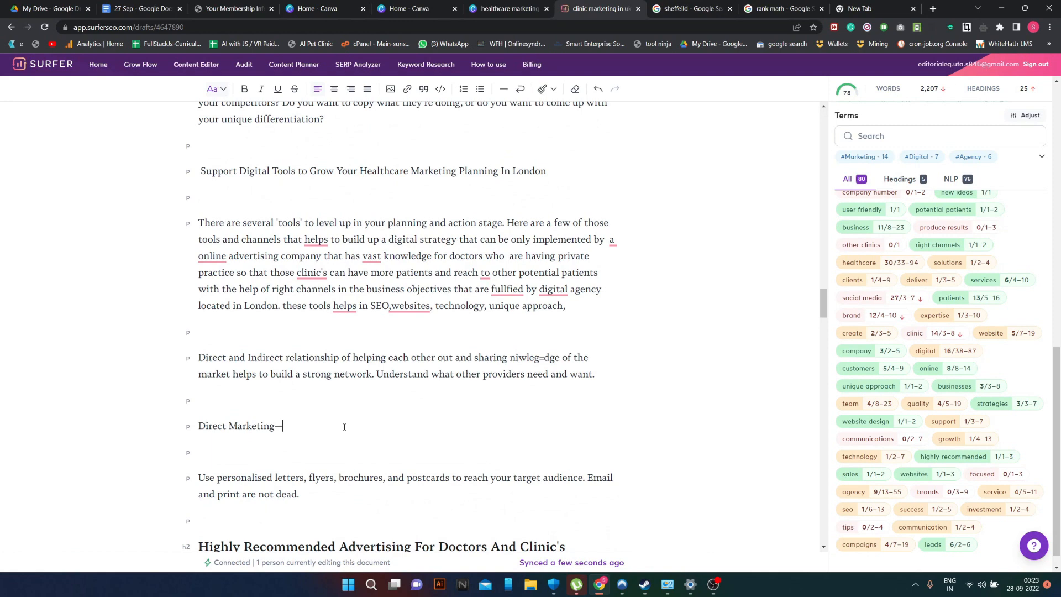
pyautogui.press('BackSpace')
pyautogui.write('with')
pyautogui.scroll(2, 953, 305)
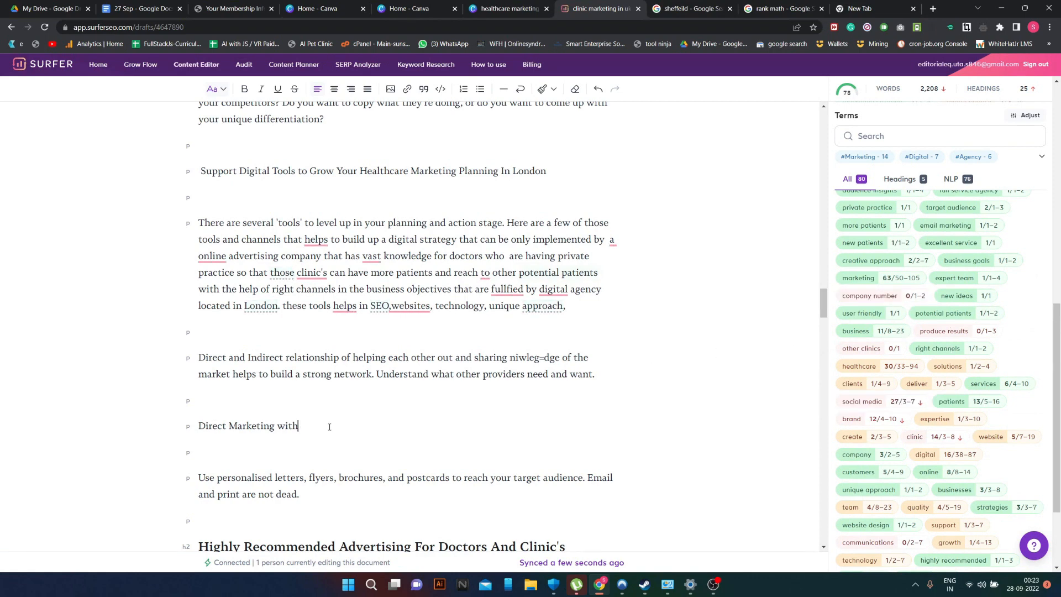
pyautogui.press('BackSpace')
pyautogui.press('BackSpace')
pyautogui.press('BackSpace')
pyautogui.press('BackSpace')
pyautogui.write('for produce results ad new Patie')
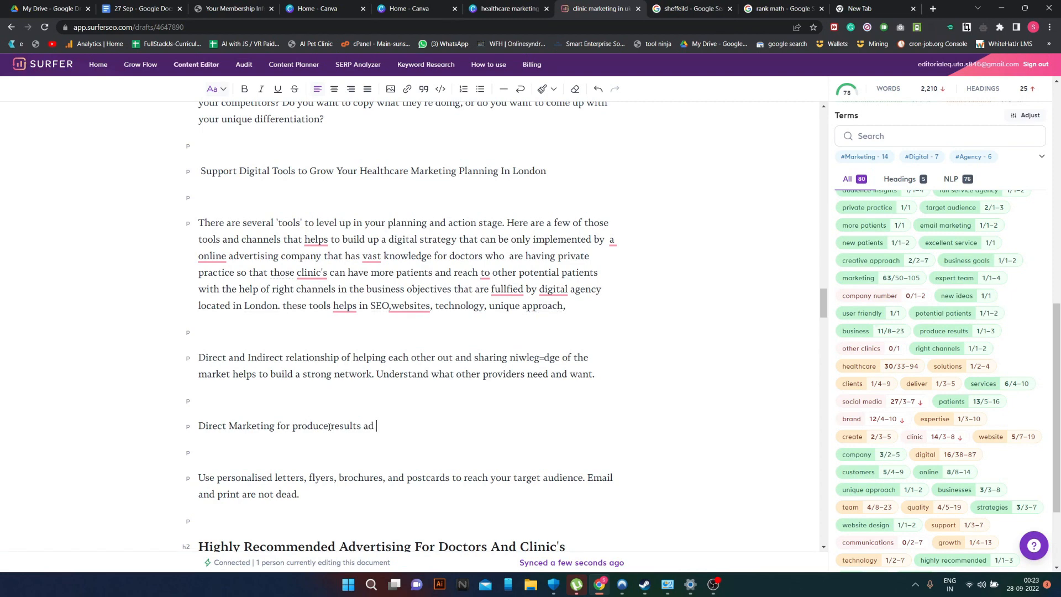
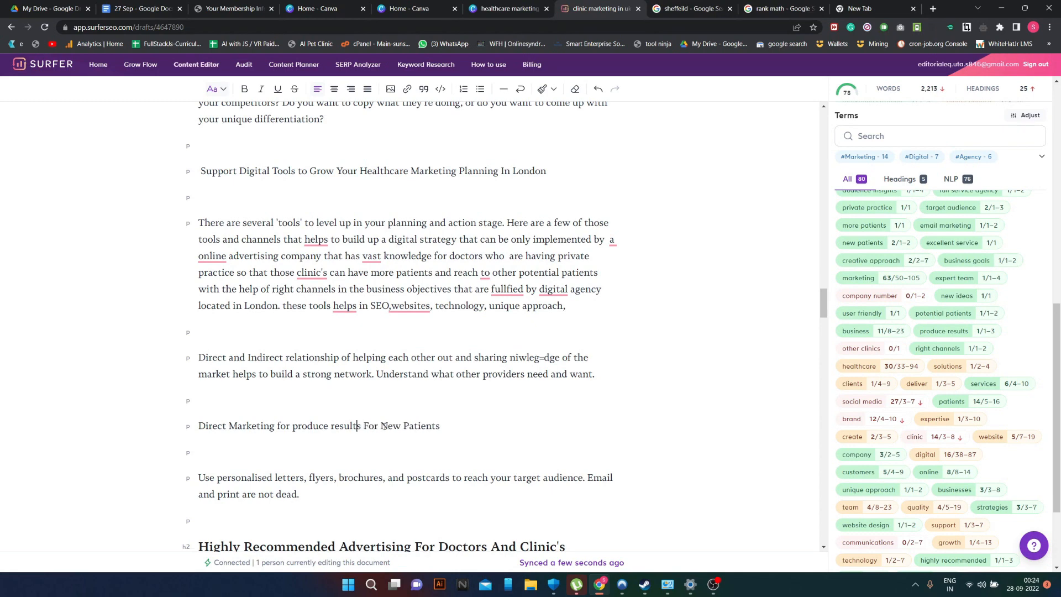
# - Capitalize "Results", "Produce" and the first "For" in the Direct Marketing line
pyautogui.press('BackSpace')
pyautogui.write('R')
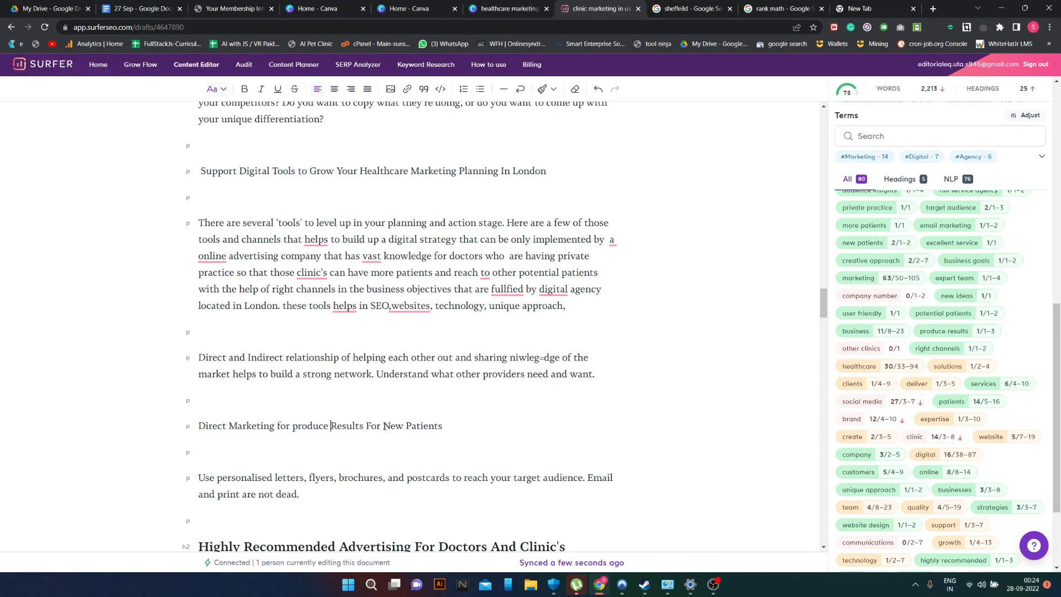
pyautogui.press('BackSpace')
pyautogui.write('P')
pyautogui.press('Left')
pyautogui.press('Left')
pyautogui.press('Left')
pyautogui.press('Left')
pyautogui.press('BackSpace')
pyautogui.write('F')
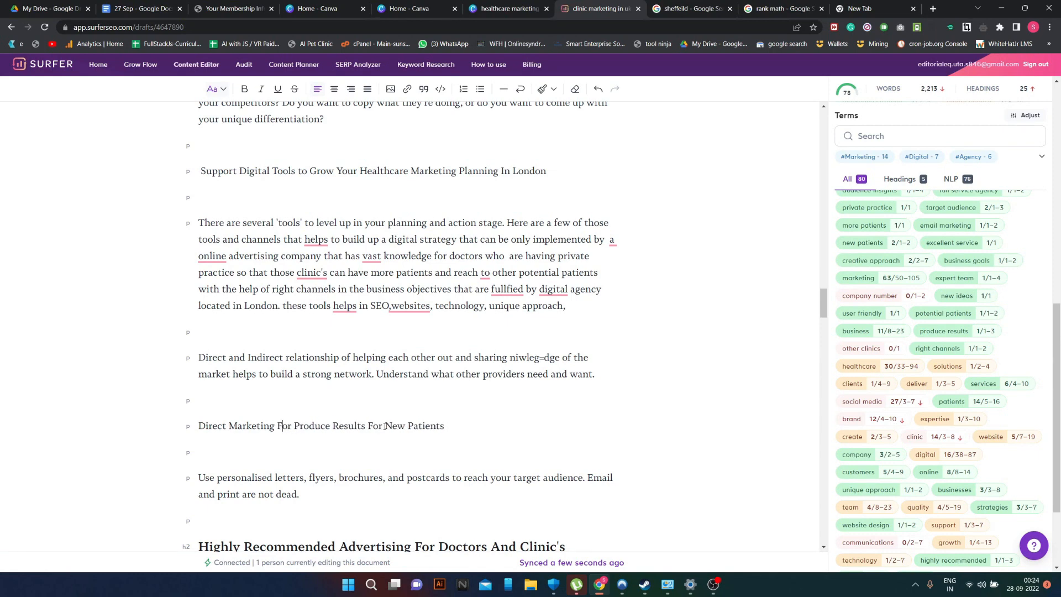
# - Format "Direct Marketing For Produce Results For New Patients" as an H2 heading and check the content score
pyautogui.moveTo(458, 430); pyautogui.dragTo(199, 427)
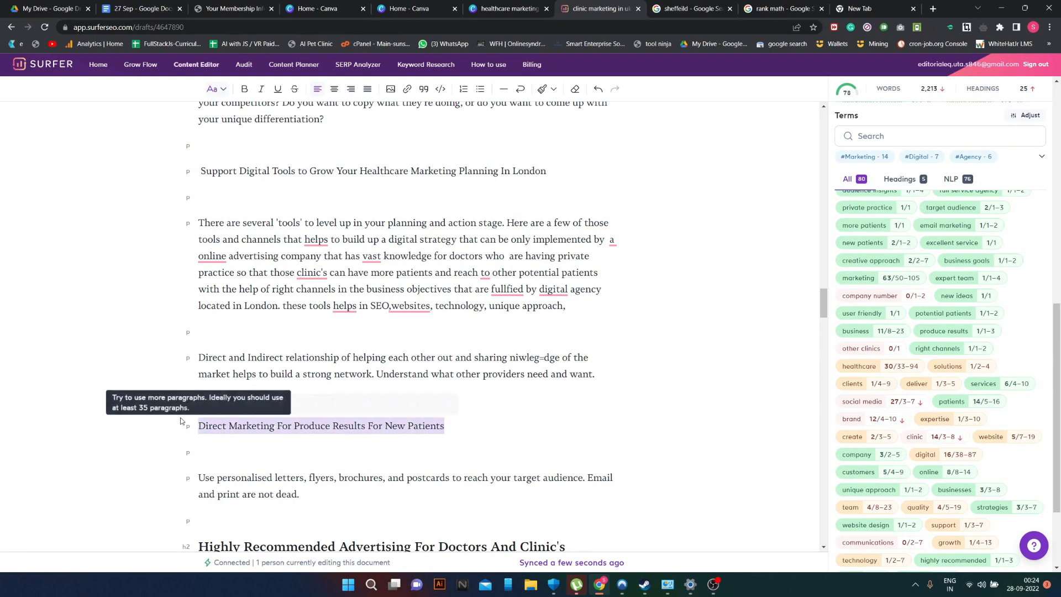
pyautogui.click(213, 404)
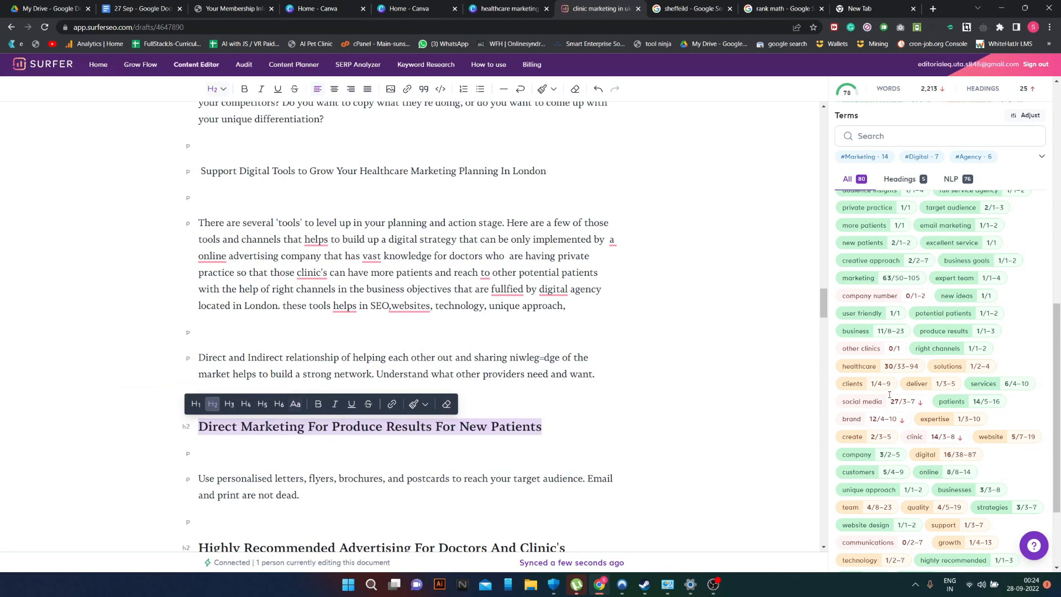
pyautogui.scroll(10, 890, 395)
pyautogui.moveTo(973, 211)
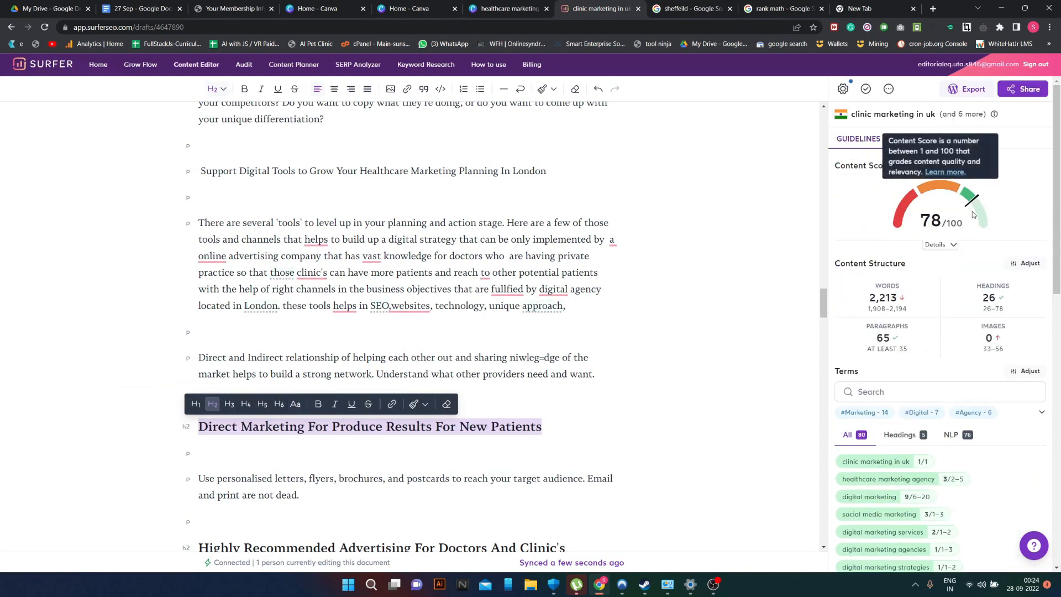
pyautogui.click(1008, 226)
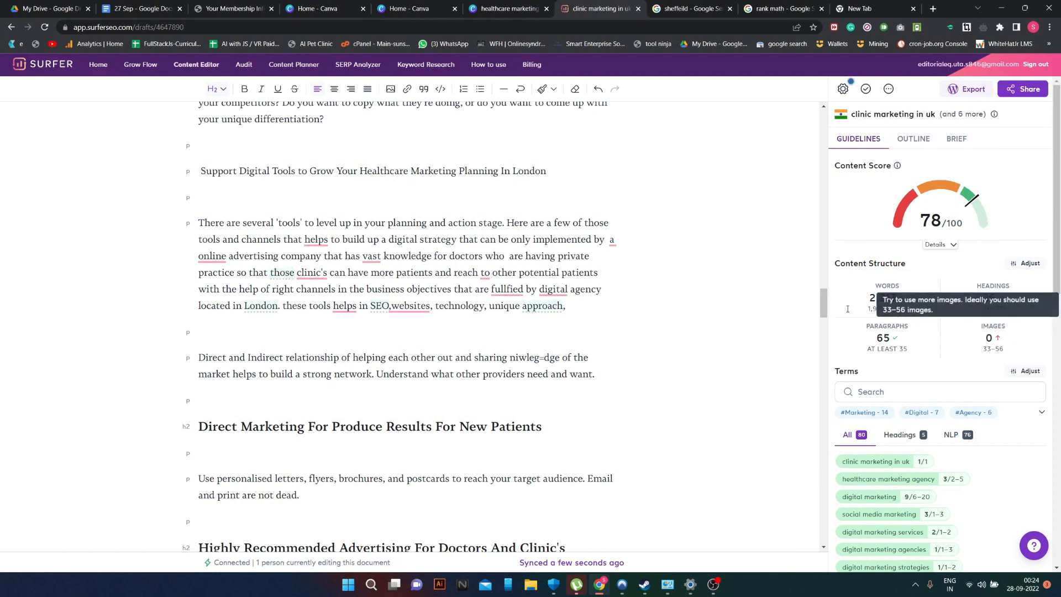
# - Accept the grammar corrections "an online" and "clinics" in the digital tools paragraph
pyautogui.moveTo(200, 257)
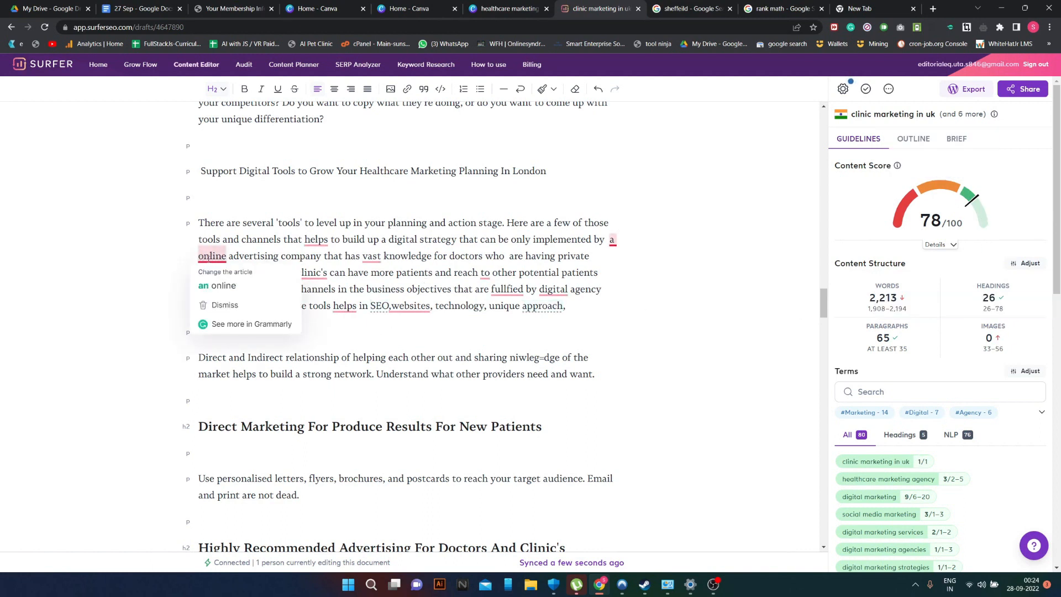
pyautogui.click(221, 279)
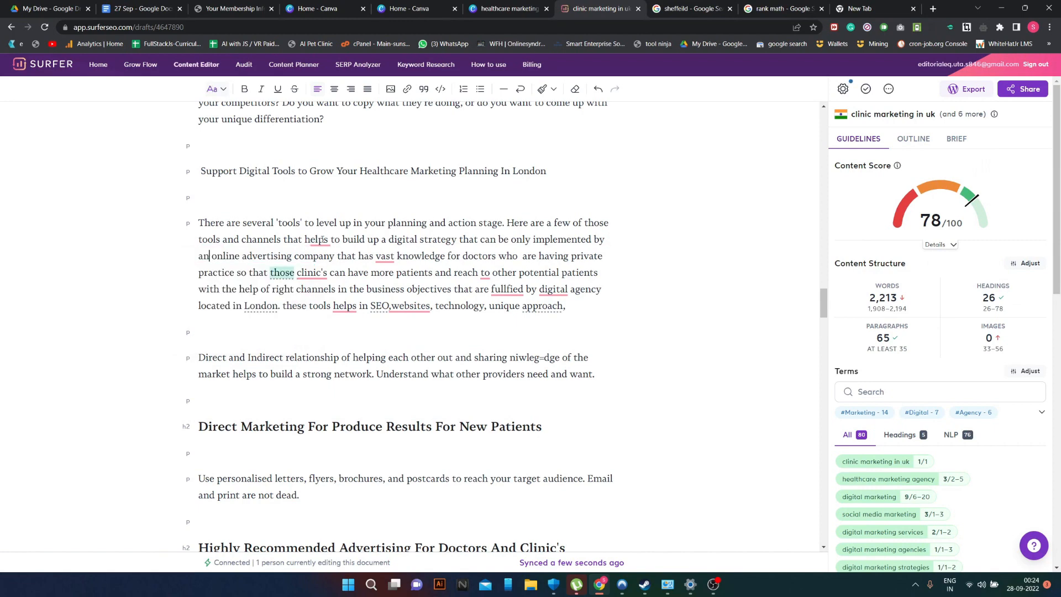
pyautogui.moveTo(324, 273)
pyautogui.click(311, 301)
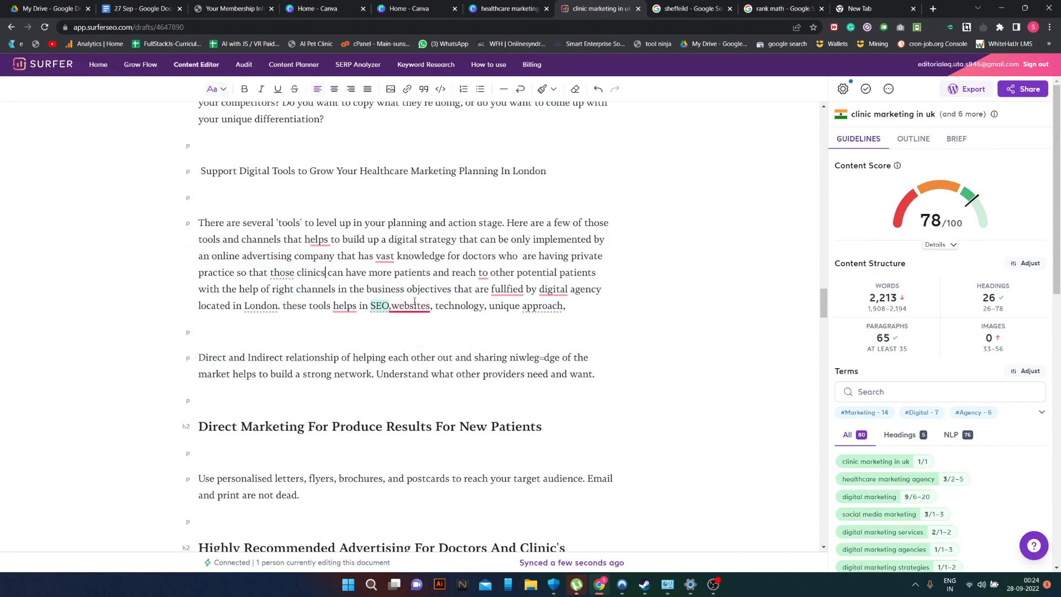
# - Check the article's image requirement and suggested terms, and switch to the Canva healthcare marketing design to duplicate the "In The Uk, US, Australia & India" page
pyautogui.scroll(15, 632, 315)
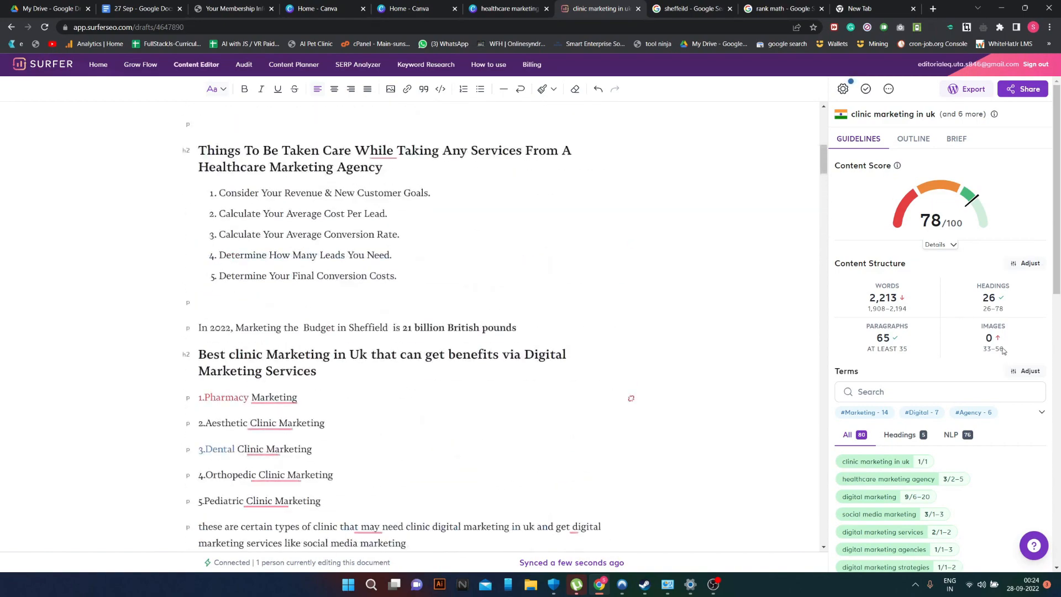
pyautogui.moveTo(998, 338)
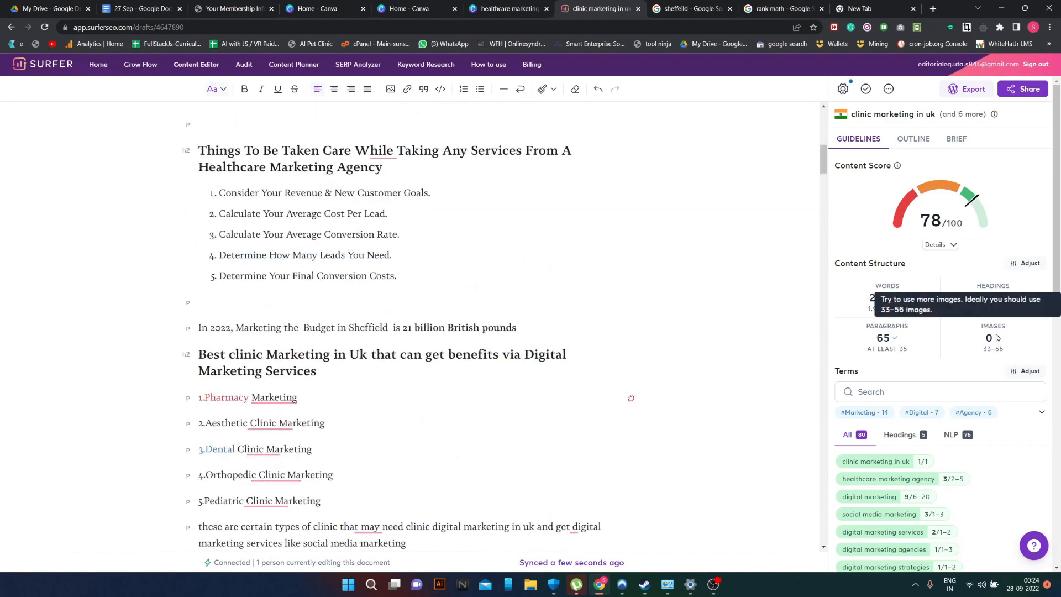
pyautogui.scroll(-15, 1005, 372)
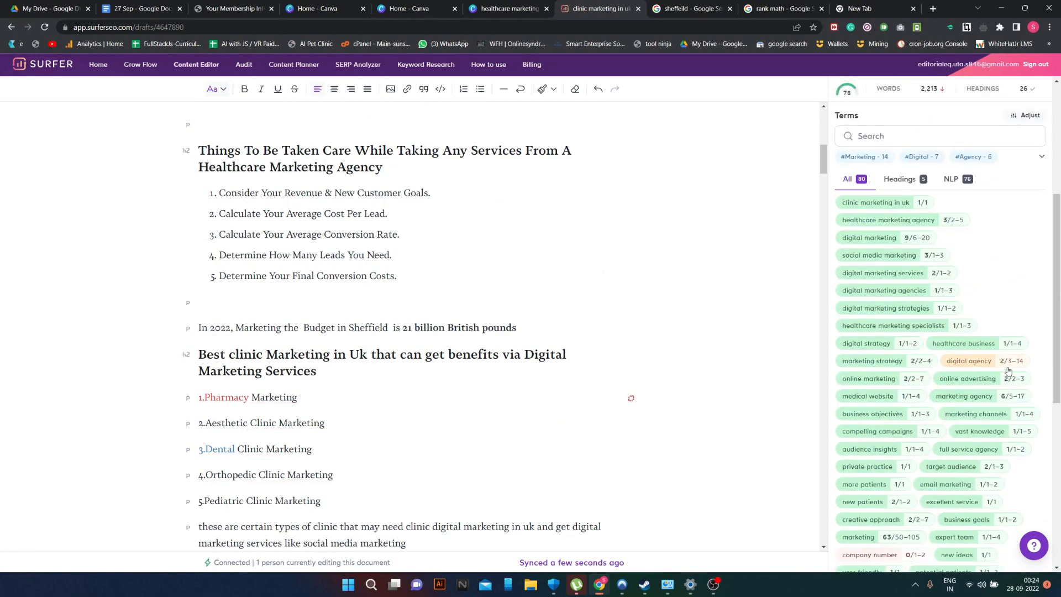
pyautogui.scroll(4, 295, 415)
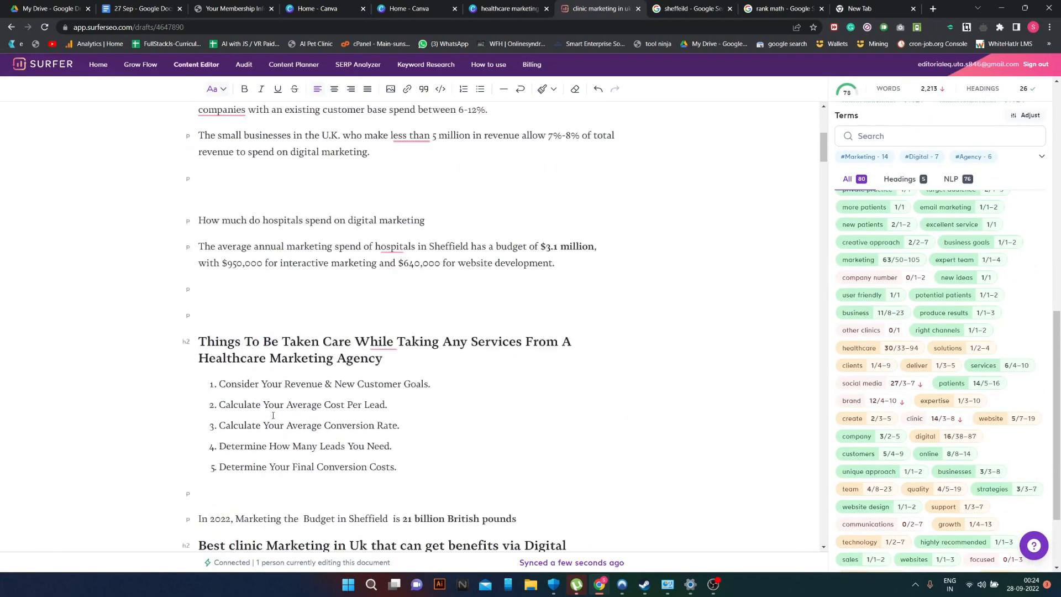
pyautogui.scroll(-5, 292, 437)
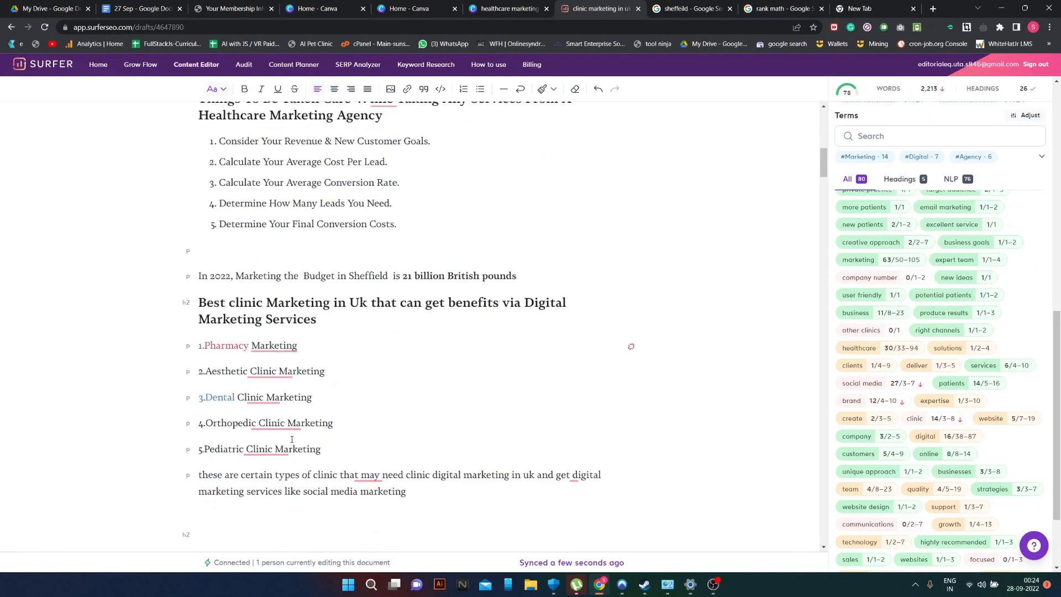
pyautogui.click(524, 6)
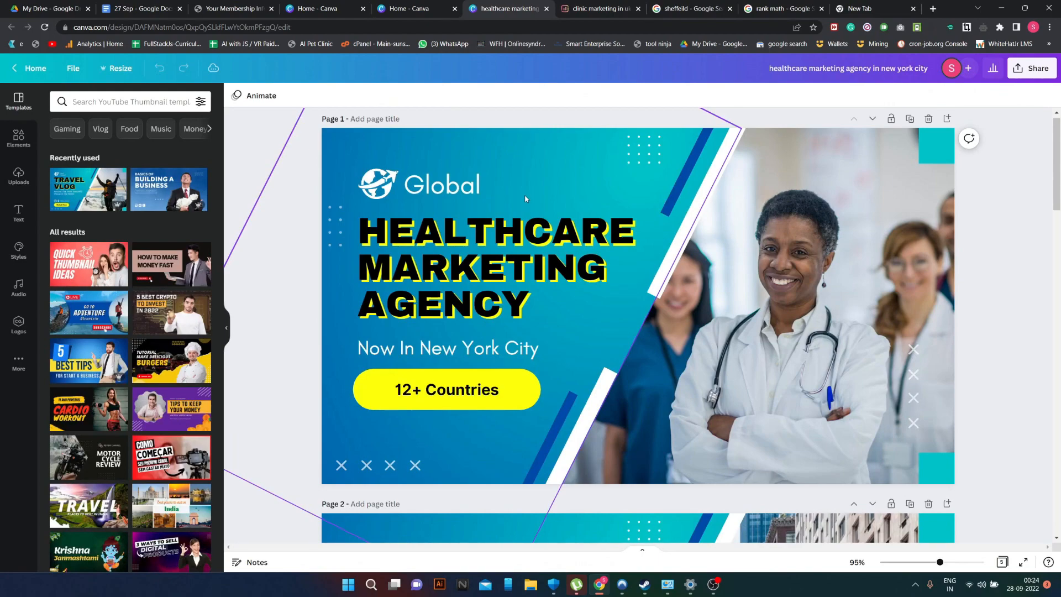
pyautogui.scroll(-20, 552, 117)
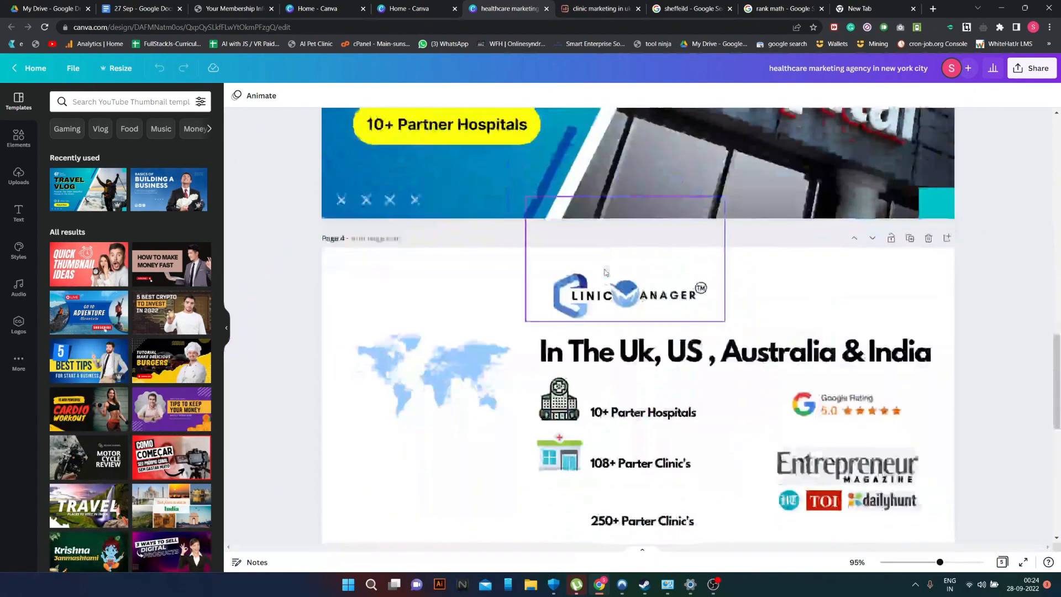
pyautogui.scroll(12, 608, 277)
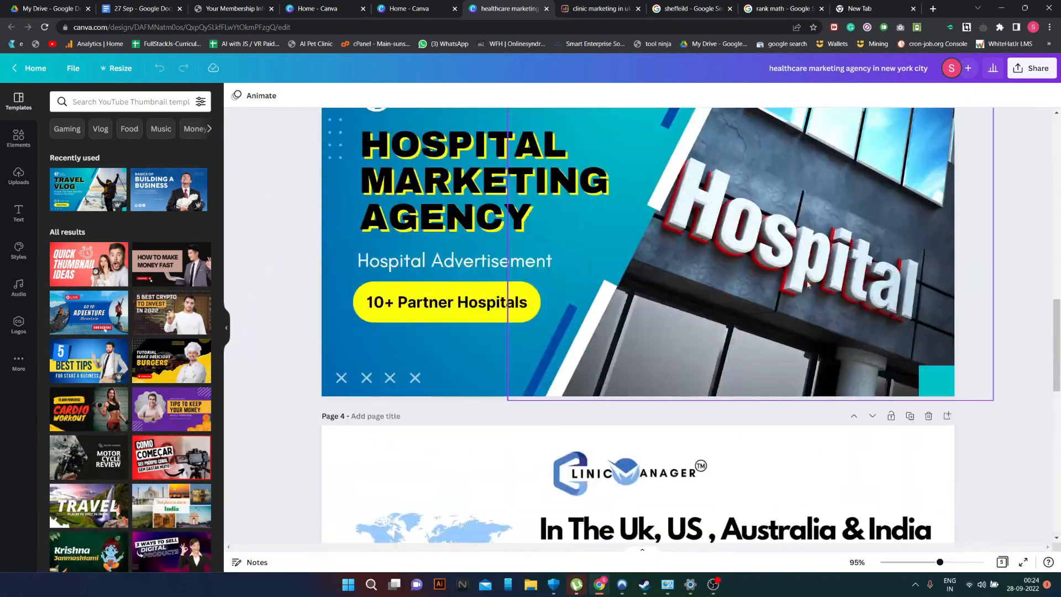
pyautogui.scroll(-4, 781, 303)
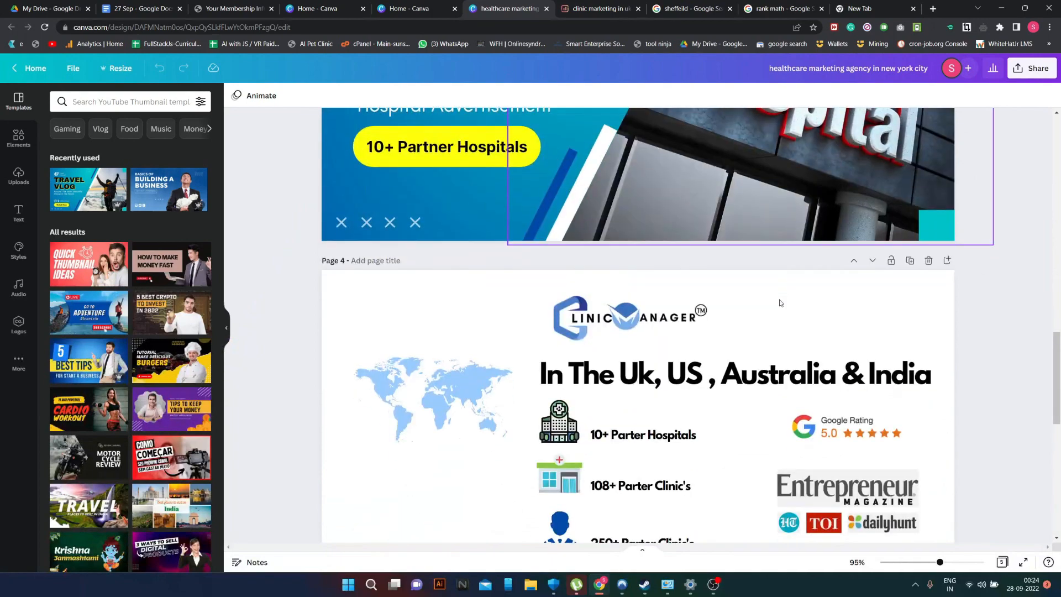
pyautogui.click(909, 260)
# - Return to the Surfer article and select its main title to check the wording for the image
pyautogui.click(630, 7)
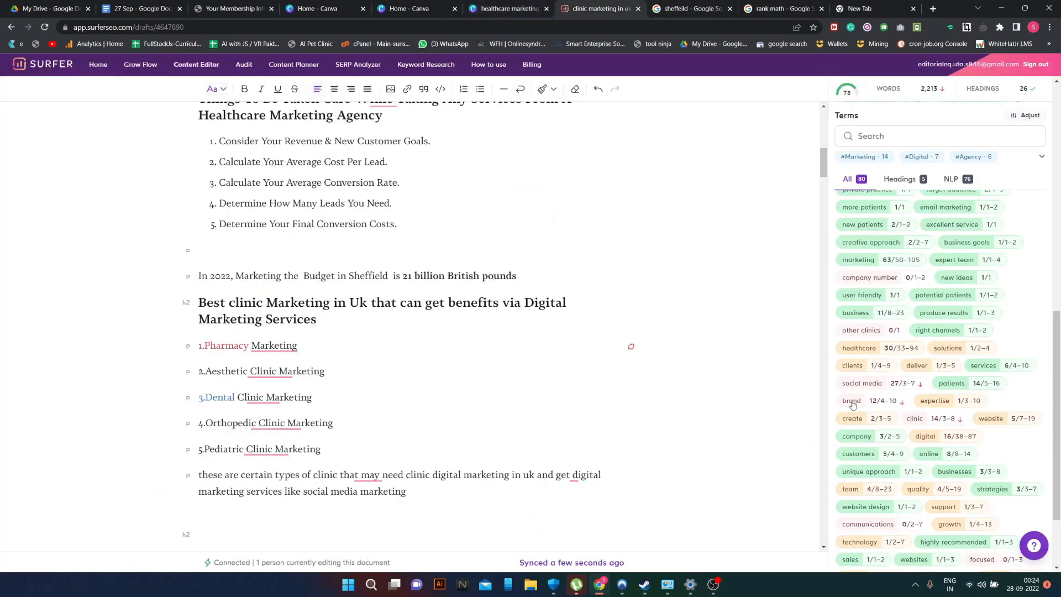
pyautogui.scroll(7, 451, 309)
pyautogui.scroll(3, 453, 319)
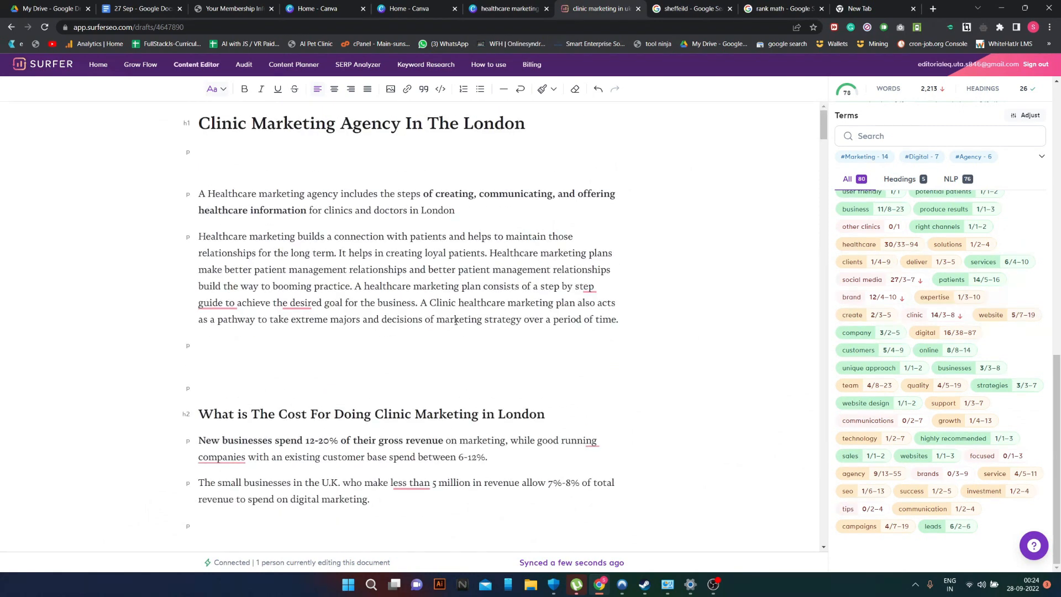
pyautogui.moveTo(517, 129); pyautogui.dragTo(188, 111)
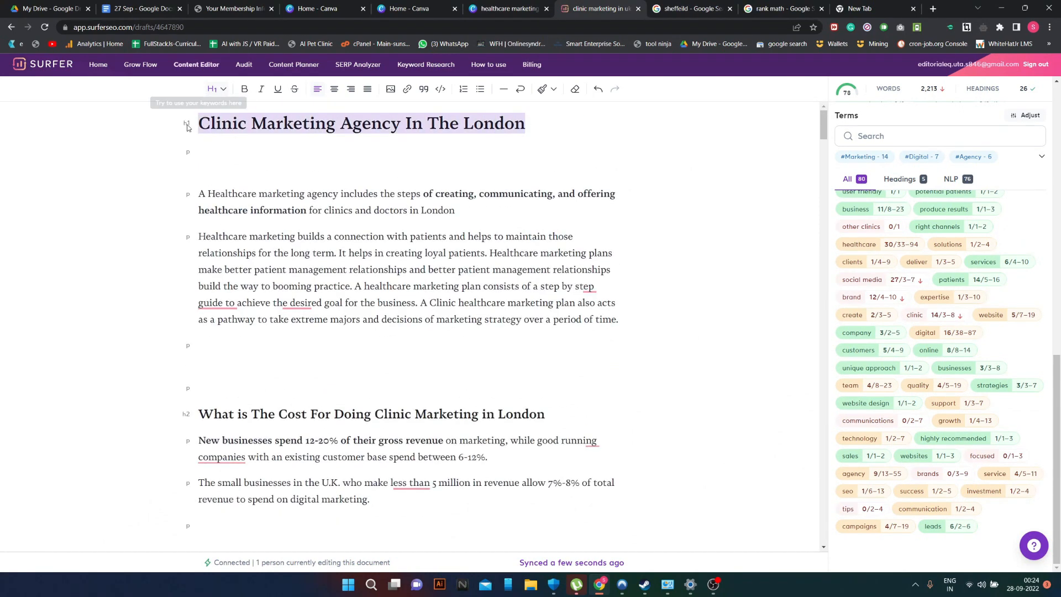
# - Switch to the Canva design, duplicate the "Hospital Marketing Agency" page and move the copy to the end of the design
pyautogui.click(491, 7)
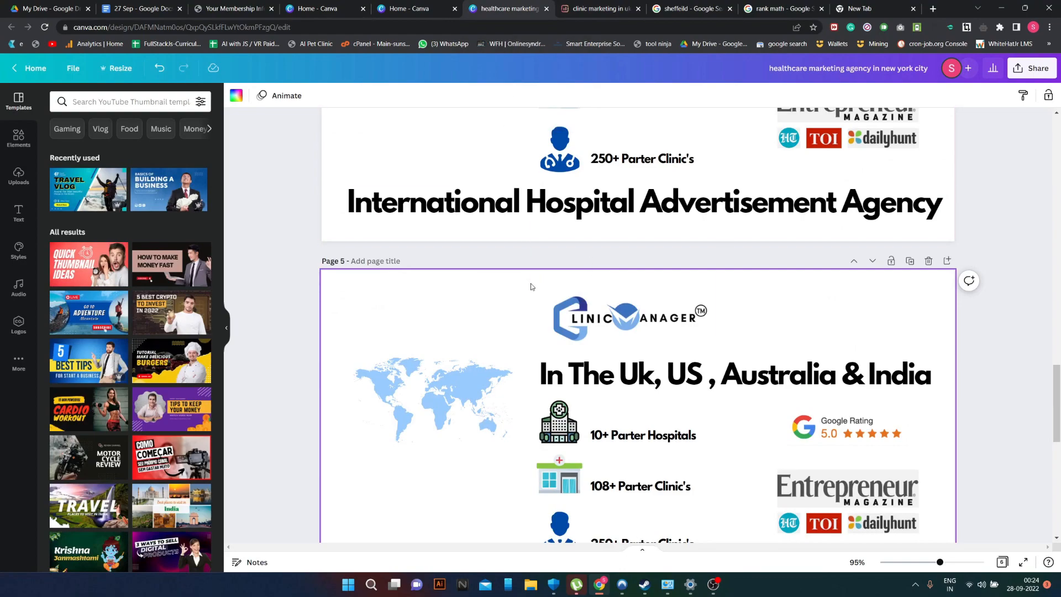
pyautogui.scroll(-6, 603, 310)
pyautogui.scroll(-4, 617, 357)
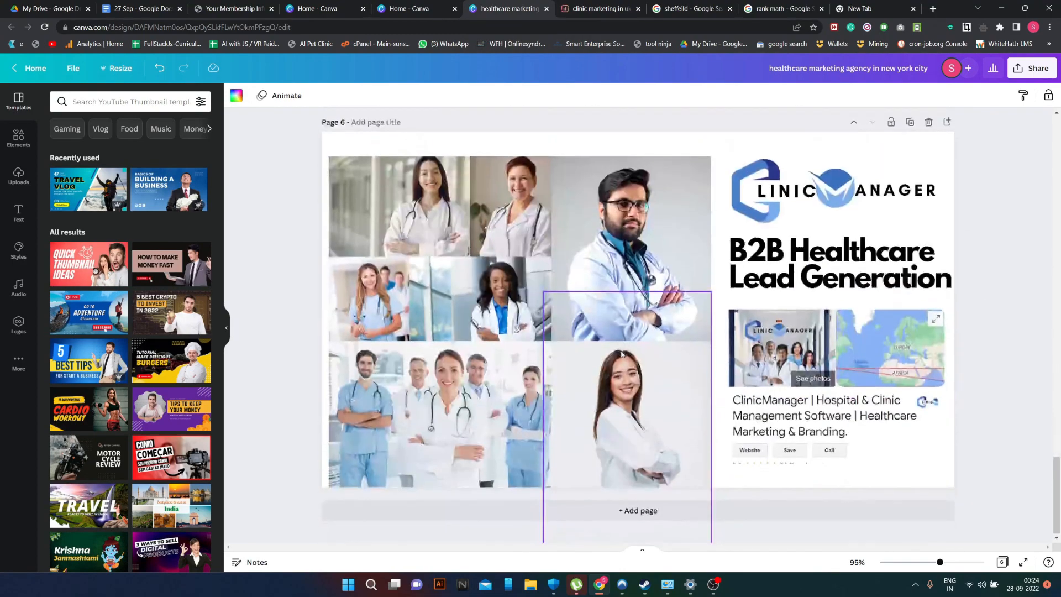
pyautogui.scroll(20, 663, 349)
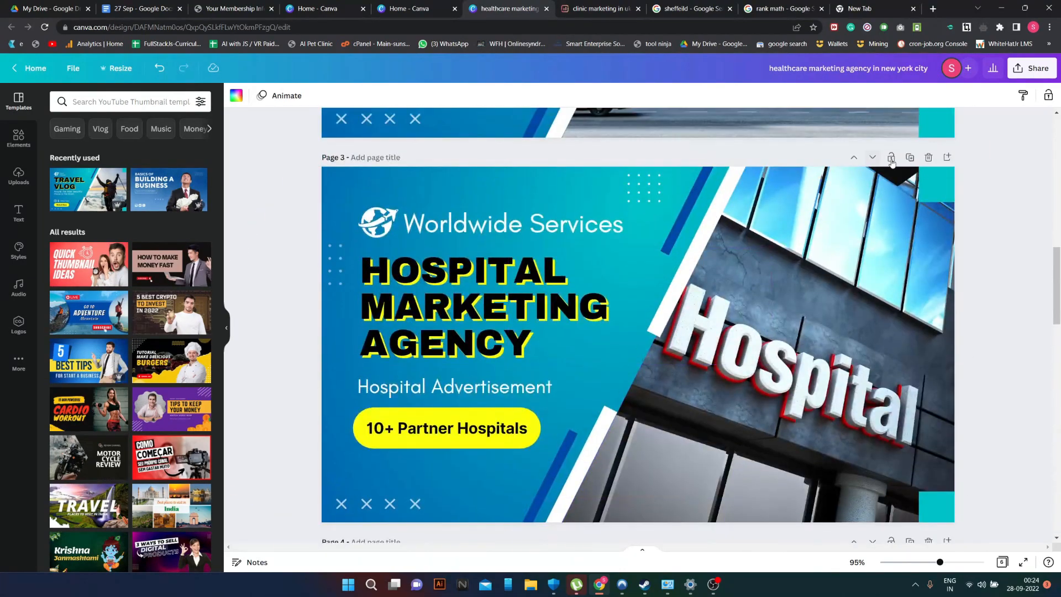
pyautogui.click(910, 157)
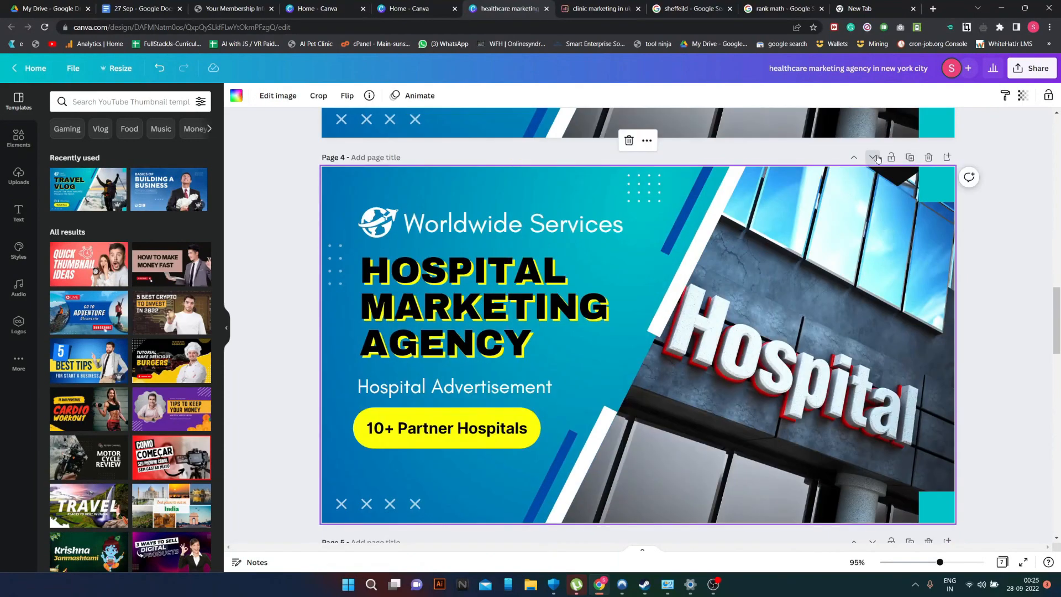
pyautogui.click(874, 158)
pyautogui.click(872, 157)
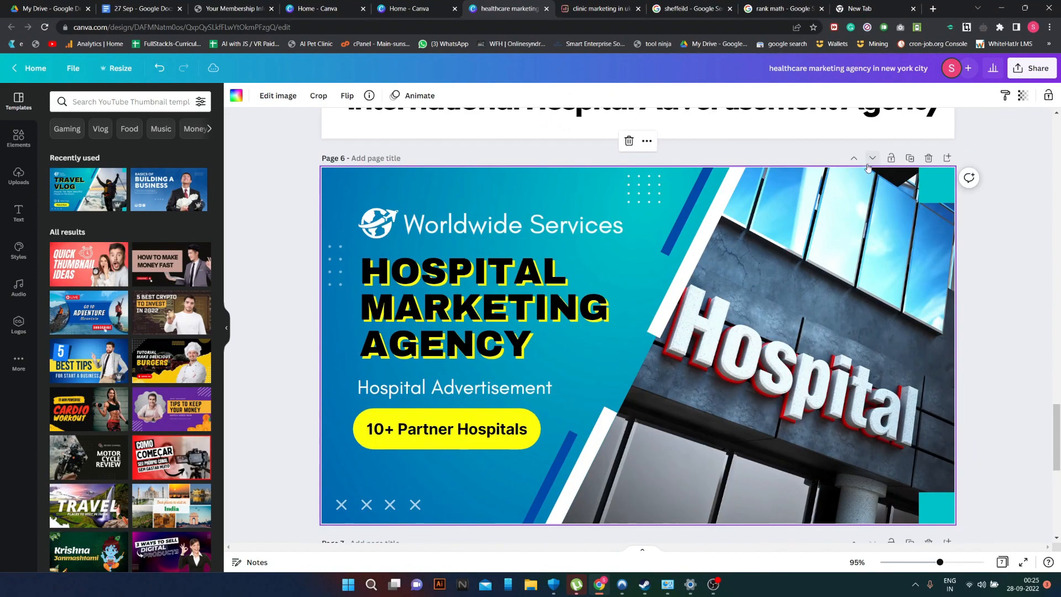
pyautogui.click(872, 158)
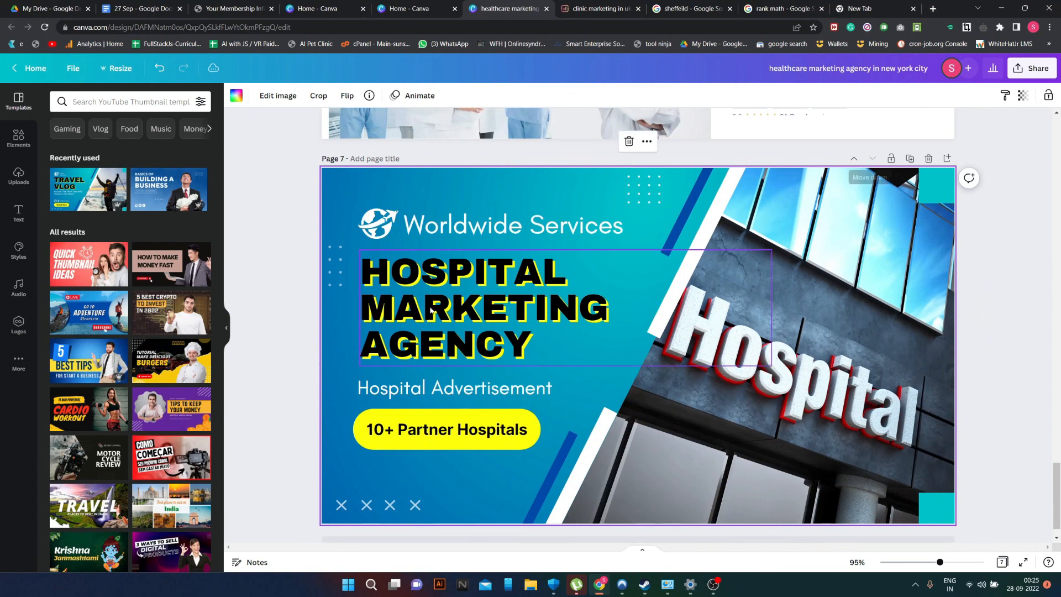
# - Replace the main heading on the last page with "CLINIC MARKETING IN LONDON", split over two lines after "MARKETING"
pyautogui.click(431, 311)
pyautogui.moveTo(531, 354); pyautogui.dragTo(362, 268)
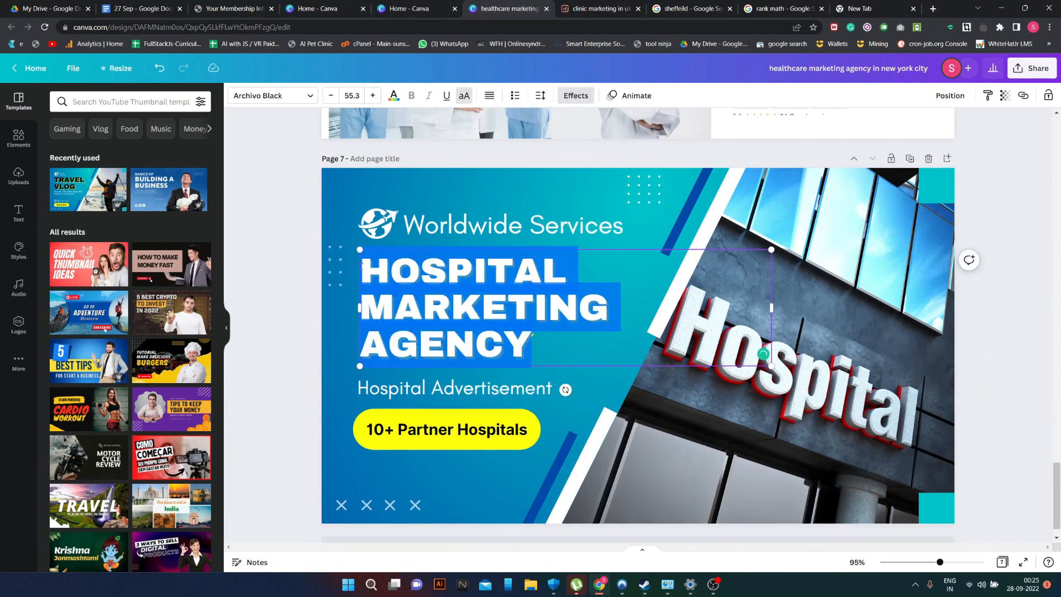
pyautogui.write('CLINIC MA')
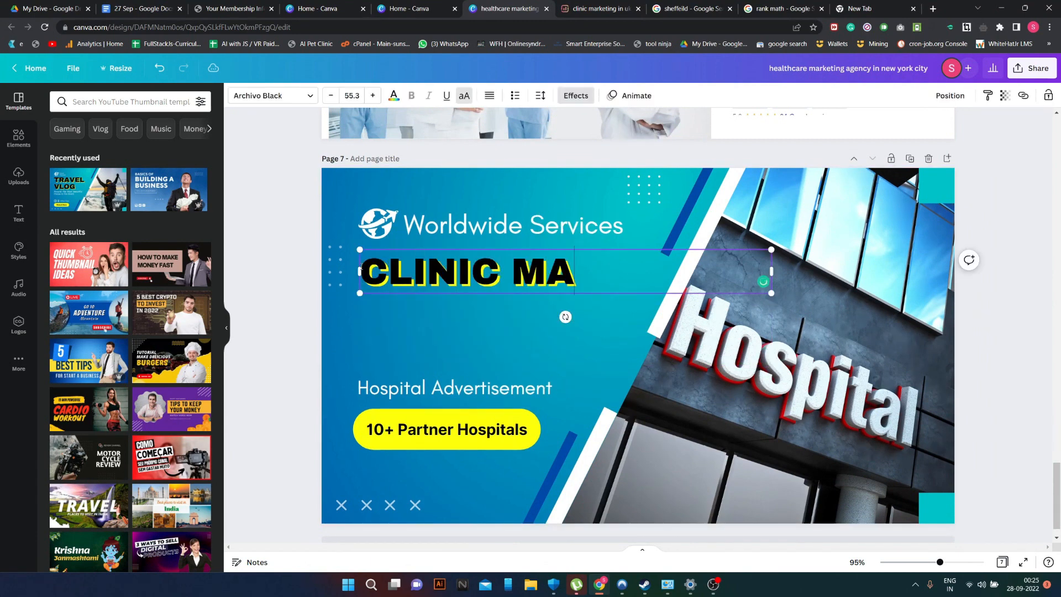
pyautogui.write('RKETING')
pyautogui.press('Return')
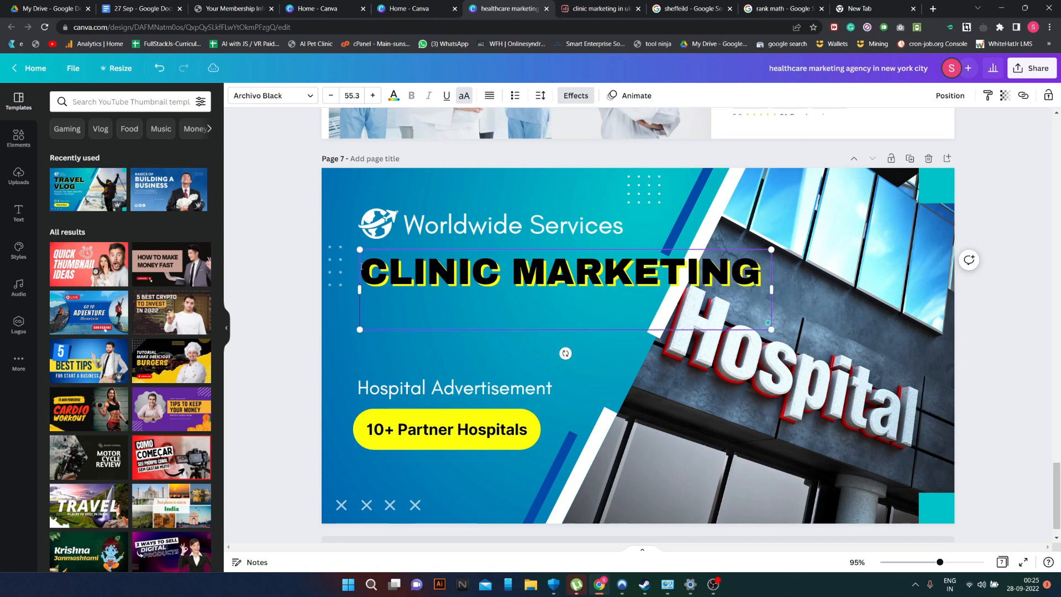
pyautogui.write('IN LONDON')
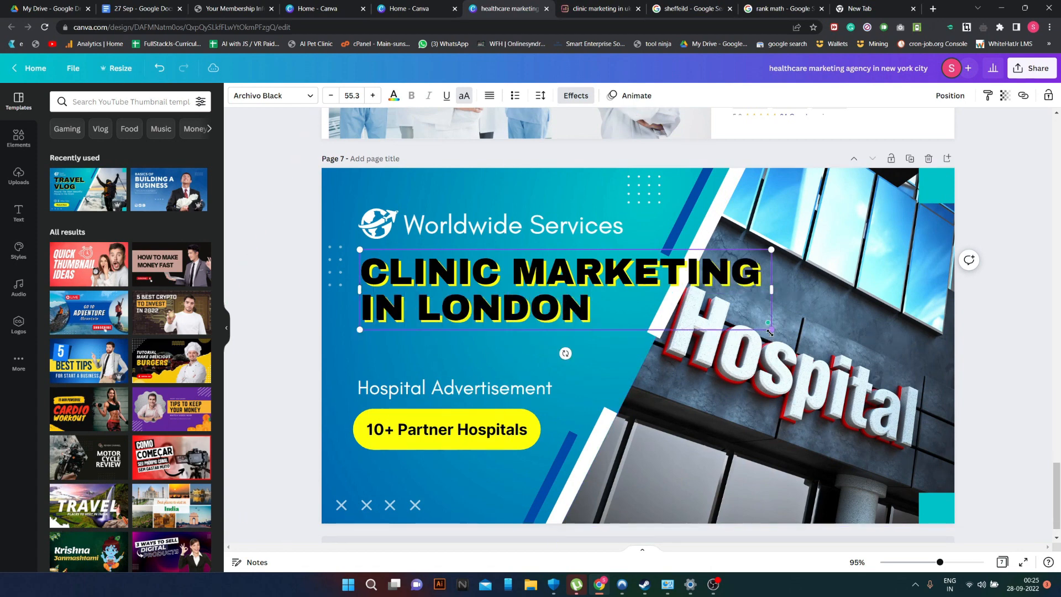
# - Shrink the "CLINIC MARKETING IN LONDON" heading, move it slightly down, and lower the globe logo and "Worldwide Services" text to sit just above it
pyautogui.moveTo(772, 330); pyautogui.dragTo(691, 314)
pyautogui.click(753, 293)
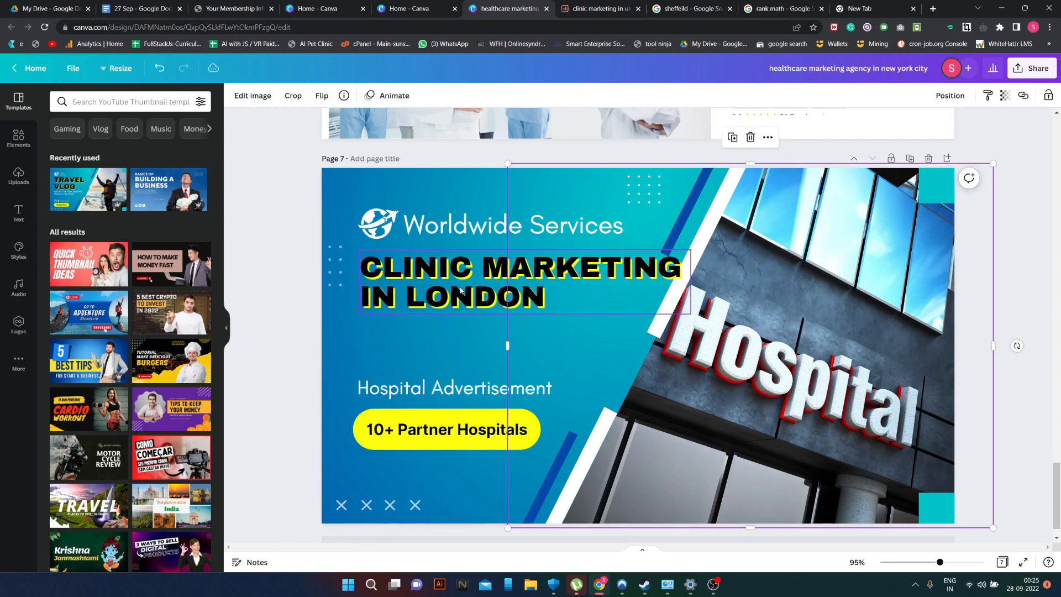
pyautogui.moveTo(440, 294); pyautogui.dragTo(419, 284)
pyautogui.click(388, 242)
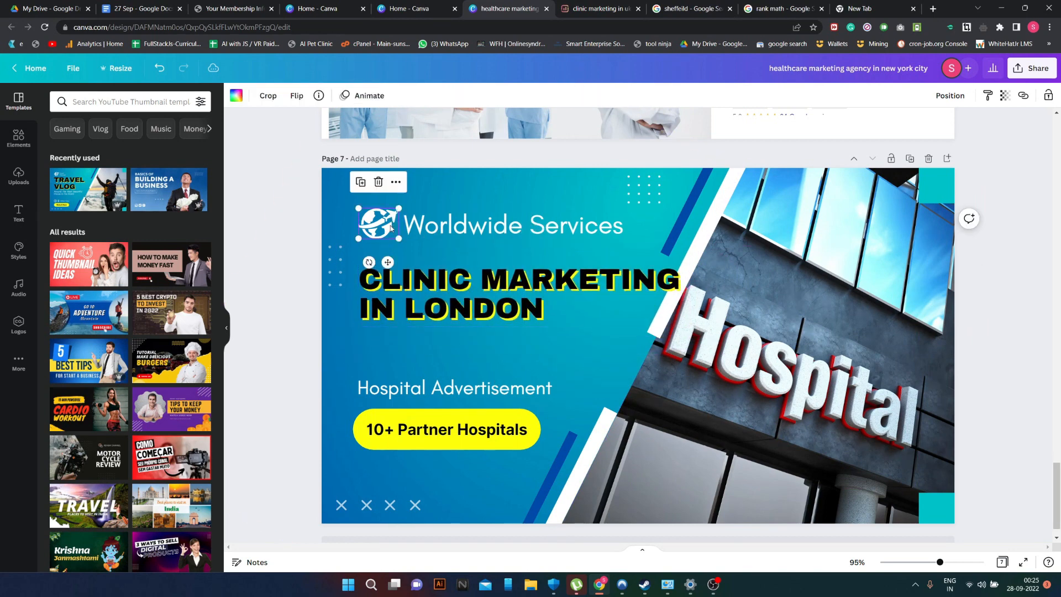
pyautogui.moveTo(388, 241); pyautogui.dragTo(443, 248)
# - Replace the "Hospital Advertisement" subtitle with "Clinic Marketing"
pyautogui.click(497, 388)
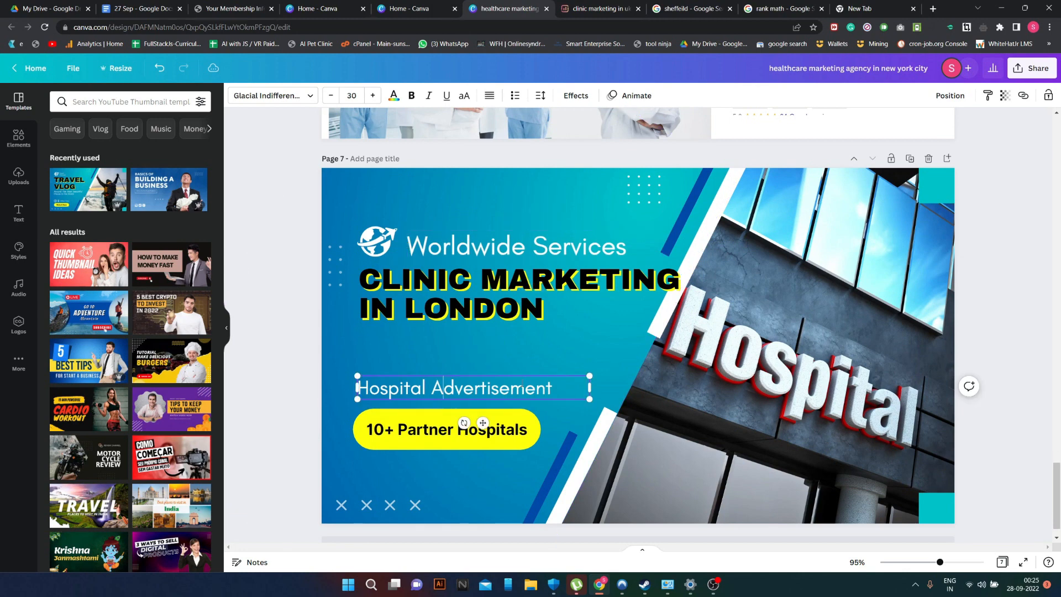
pyautogui.click(522, 387)
pyautogui.write('Clinic Marketing')
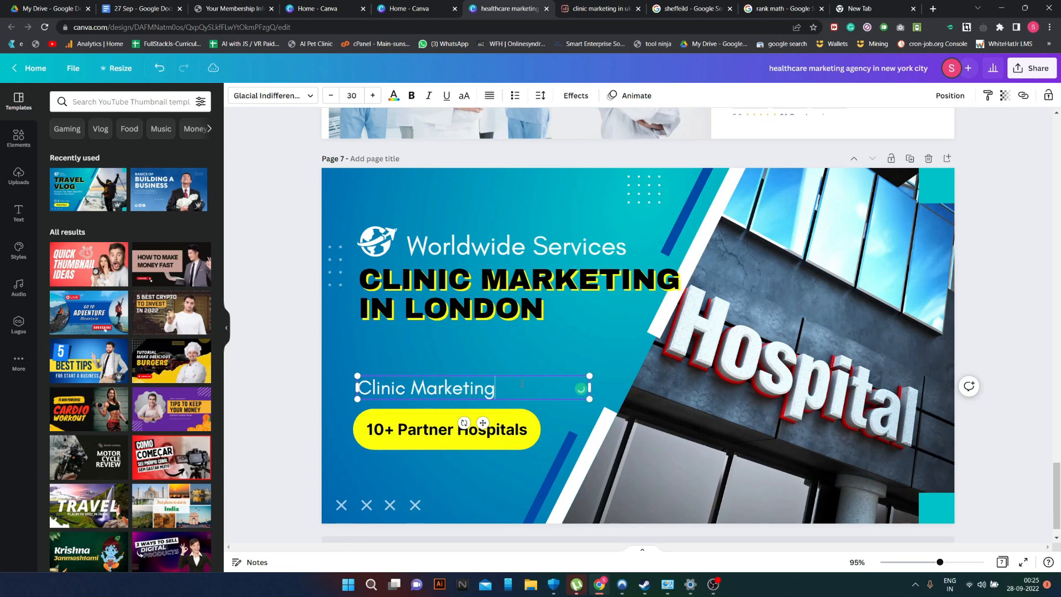
# - Change the yellow badge text to "10+ Partner Clincs"
pyautogui.click(506, 436)
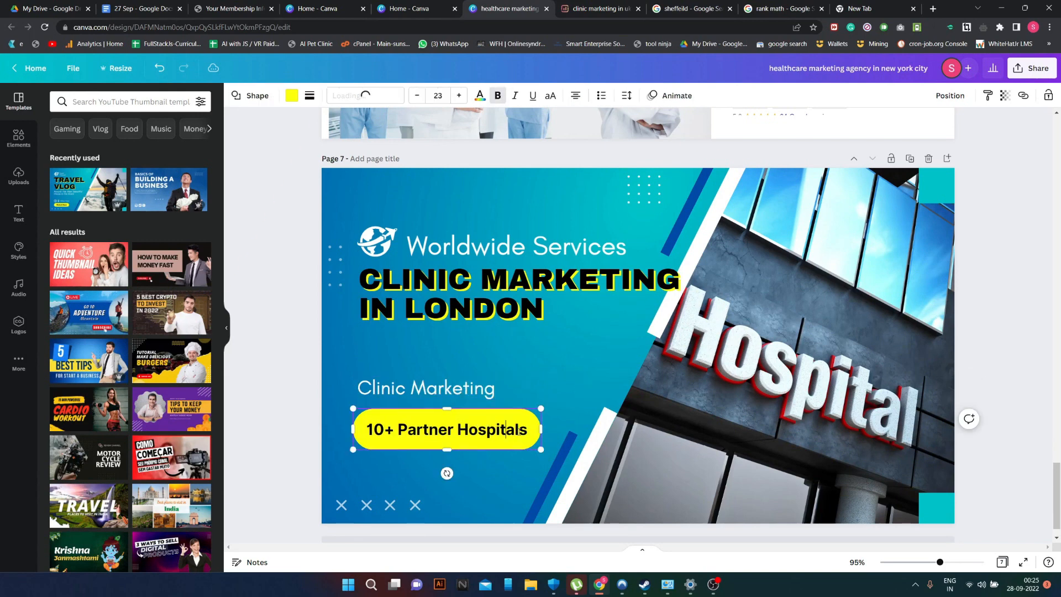
pyautogui.click(530, 435)
pyautogui.press('BackSpace')
pyautogui.press('BackSpace')
pyautogui.press('BackSpace')
pyautogui.press('BackSpace')
pyautogui.press('BackSpace')
pyautogui.press('BackSpace')
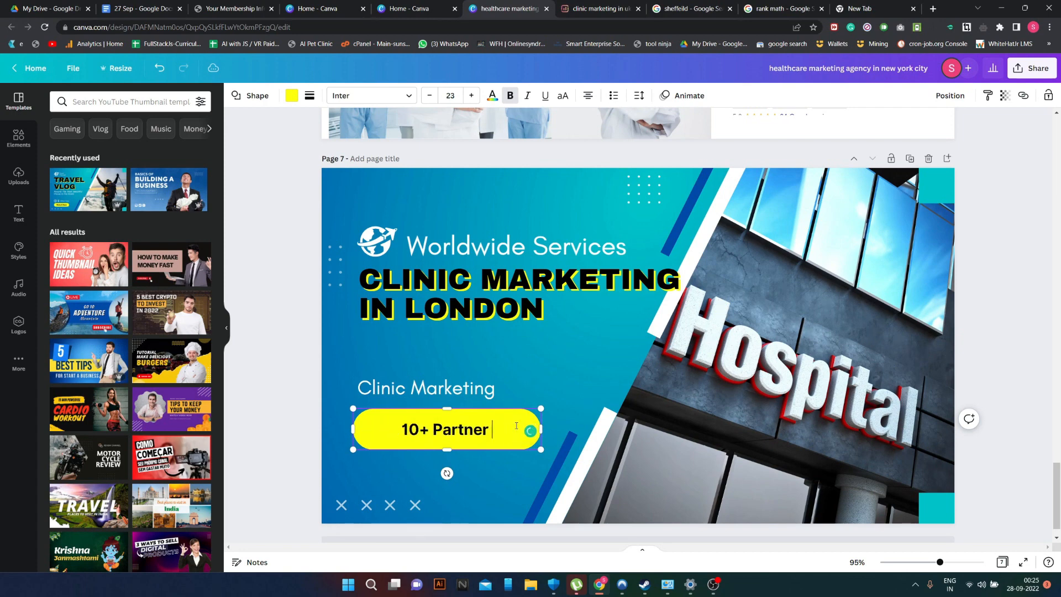
pyautogui.write('Clincs')
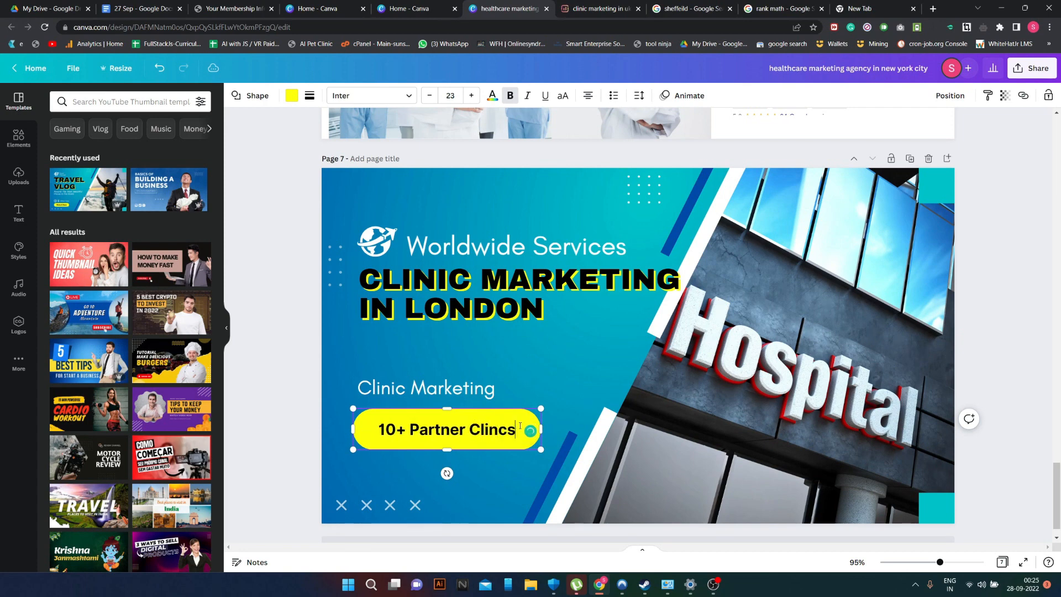
pyautogui.scroll(15, 595, 250)
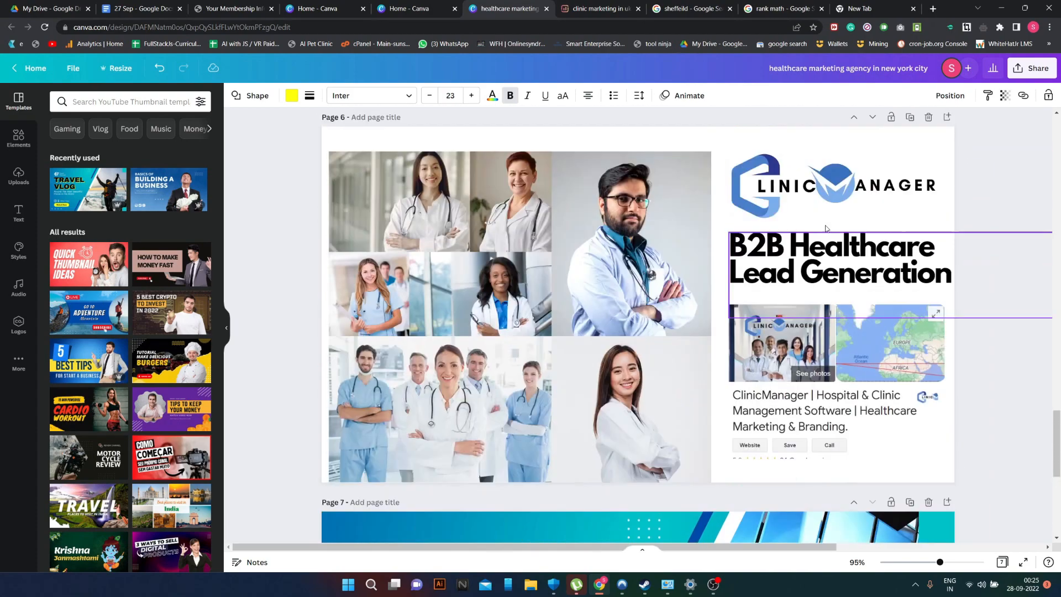
pyautogui.scroll(-10, 785, 333)
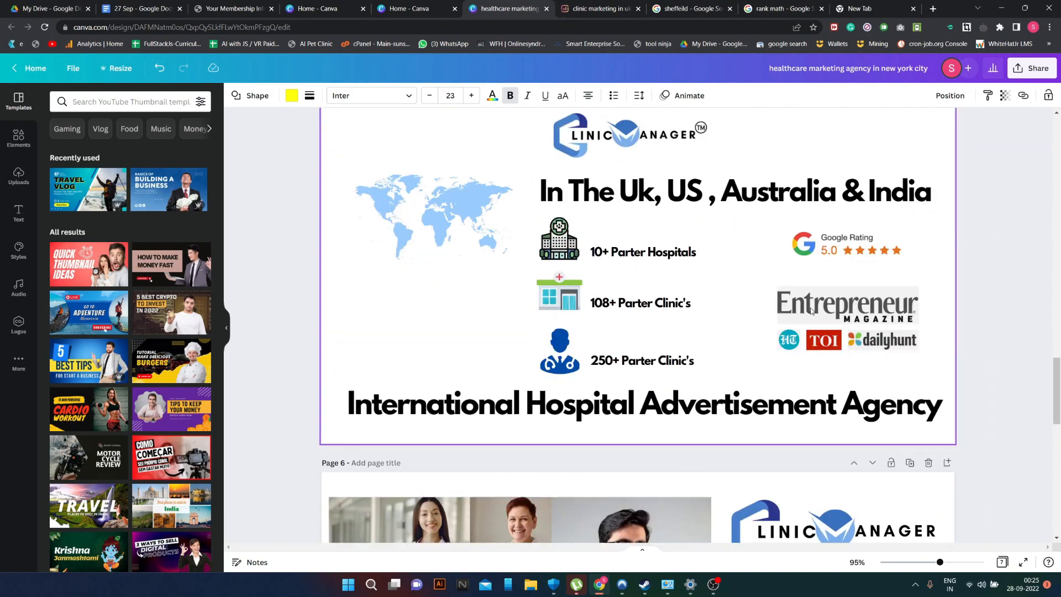
pyautogui.scroll(-4, 785, 333)
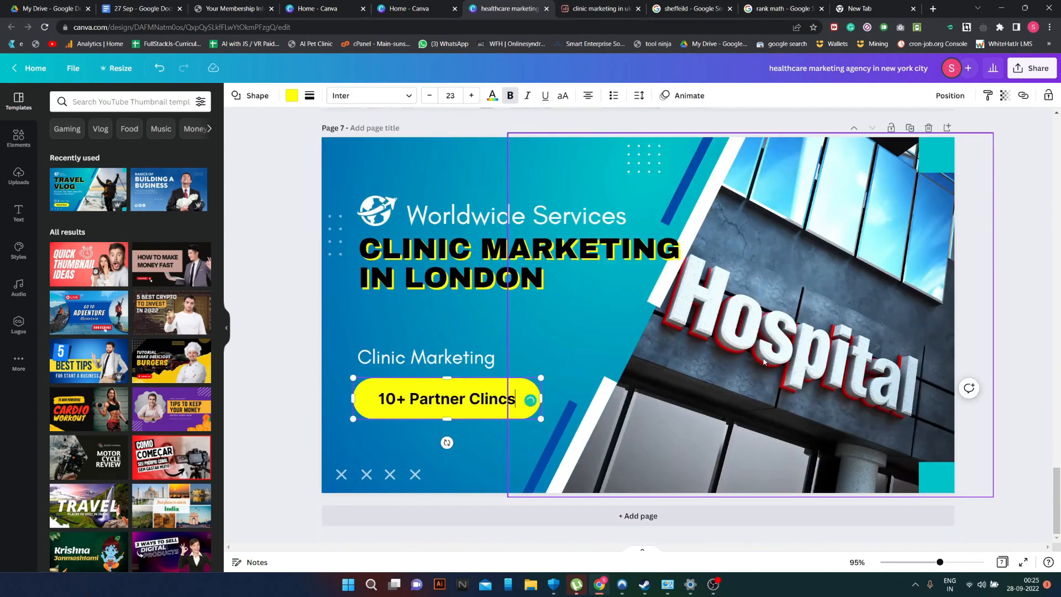
# - Switch to the Surfer article, copy the heading "What is The Cost For Doing Clinic Marketing in London", and return to the Canva design
pyautogui.scroll(8, 764, 360)
pyautogui.scroll(15, 766, 363)
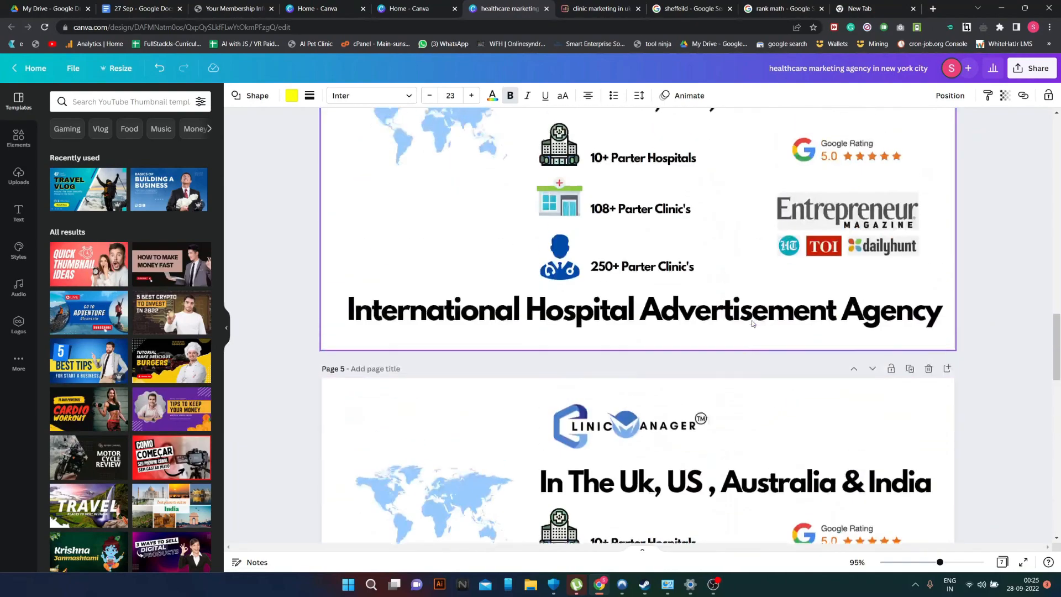
pyautogui.scroll(2, 752, 324)
pyautogui.scroll(-6, 752, 324)
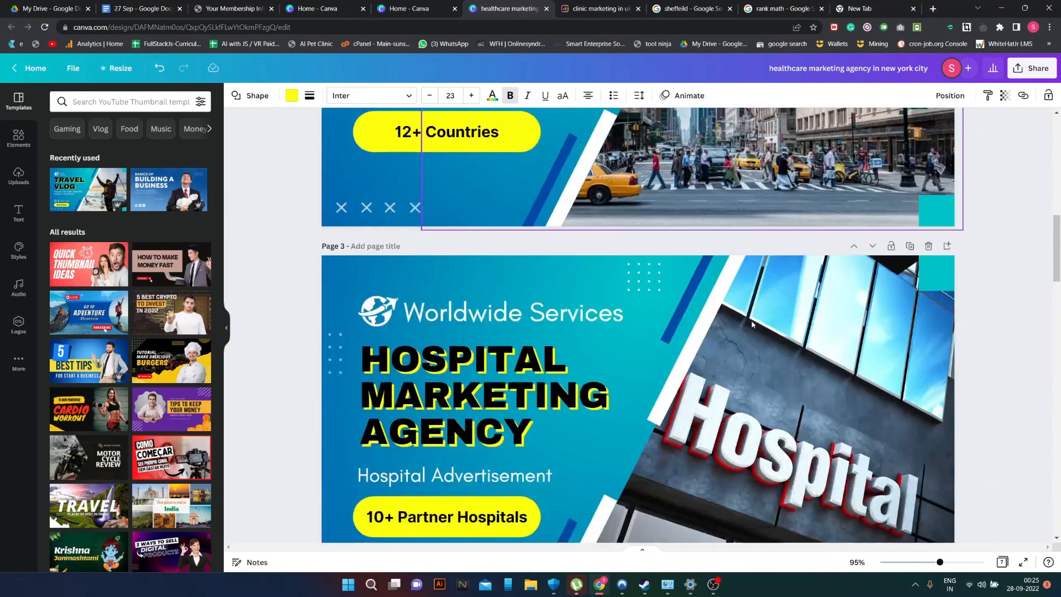
pyautogui.click(602, 8)
pyautogui.scroll(-2, 515, 311)
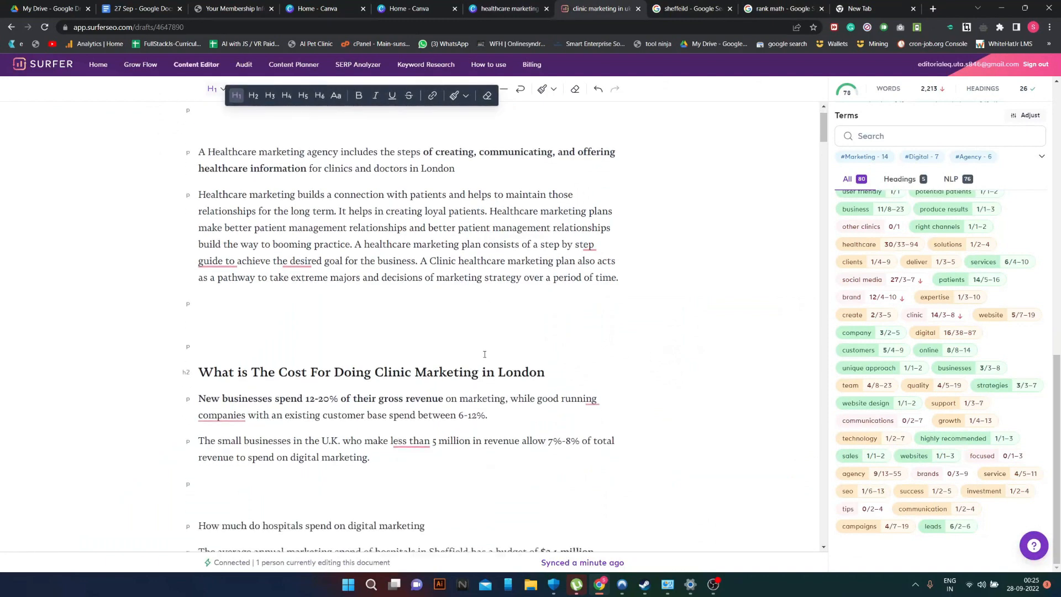
pyautogui.moveTo(545, 309); pyautogui.dragTo(207, 304)
pyautogui.click(495, 8)
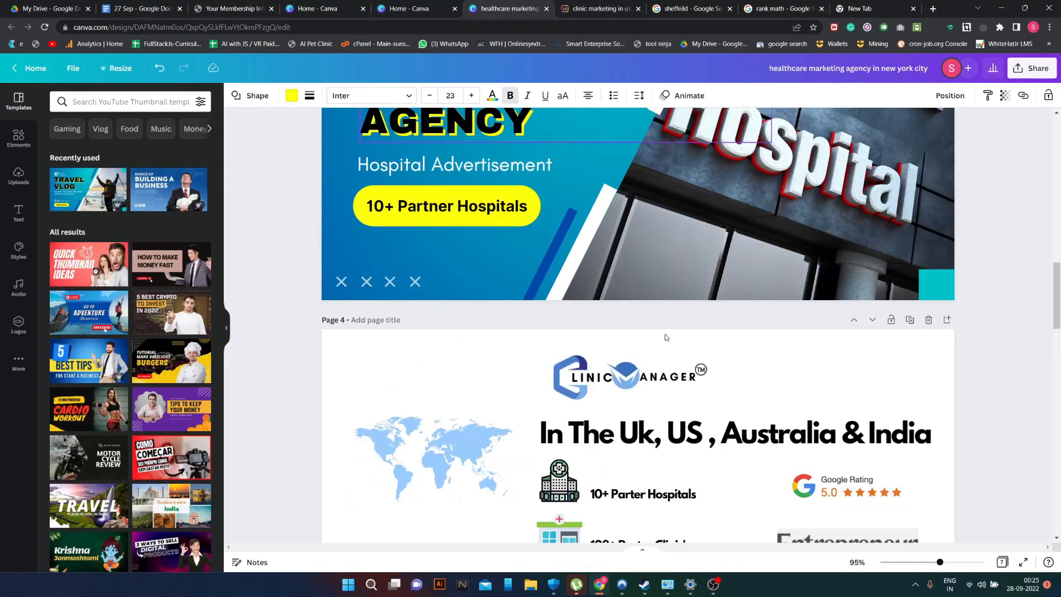
# - Search the elements for "london" and replace the hospital photo on page 7 with the daytime photo of Big Ben beside the bridge
pyautogui.scroll(-10, 712, 361)
pyautogui.scroll(-3, 712, 360)
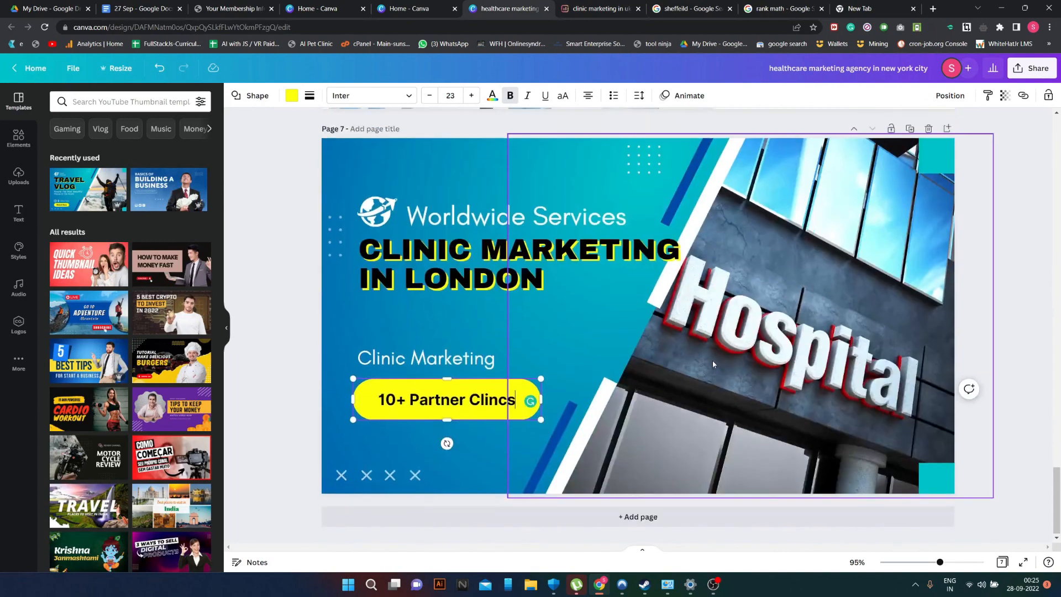
pyautogui.click(19, 137)
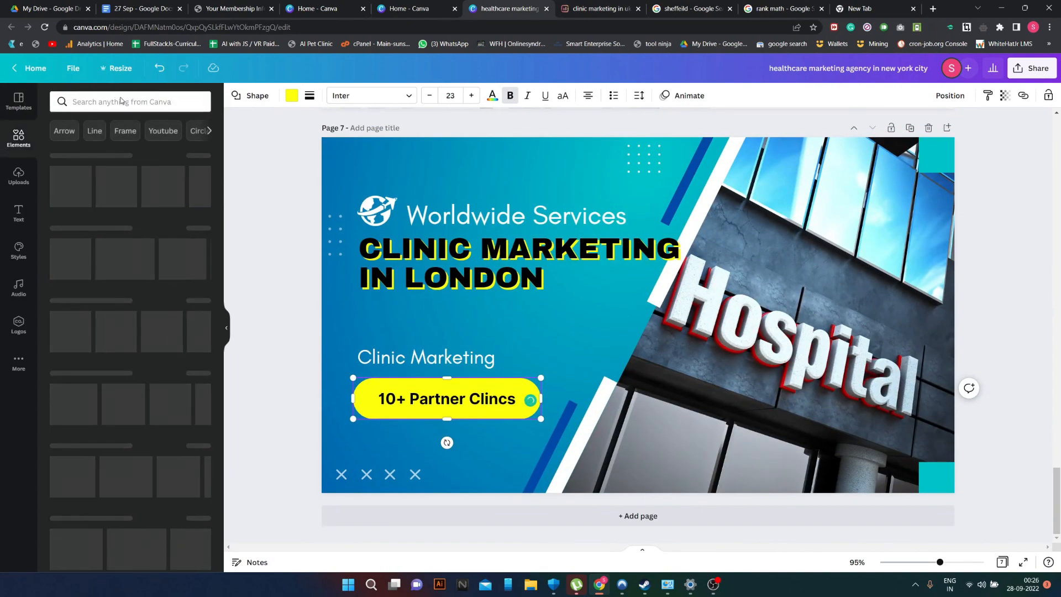
pyautogui.click(122, 101)
pyautogui.write('london')
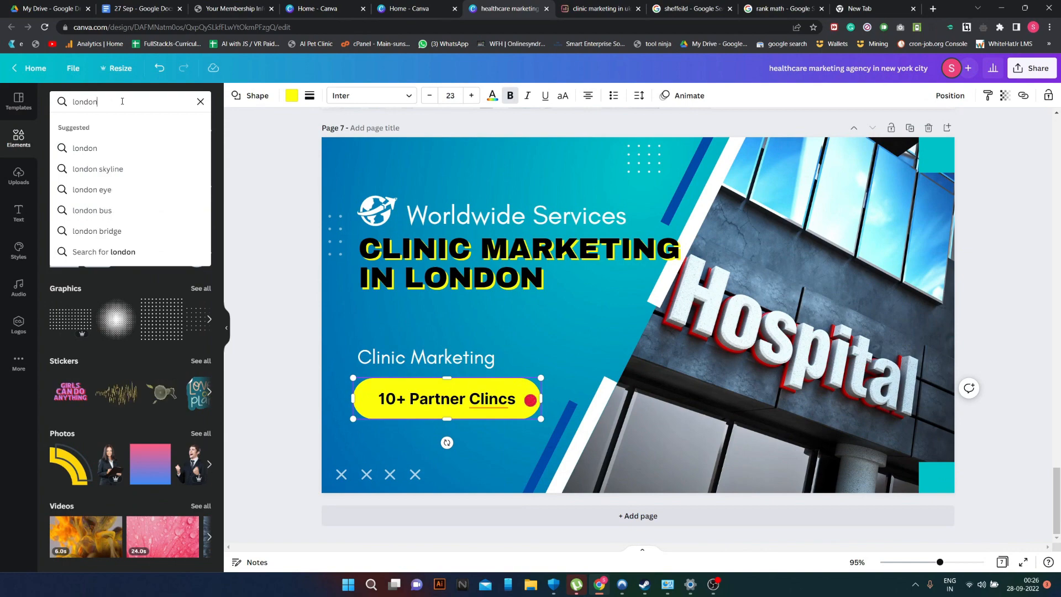
pyautogui.click(128, 149)
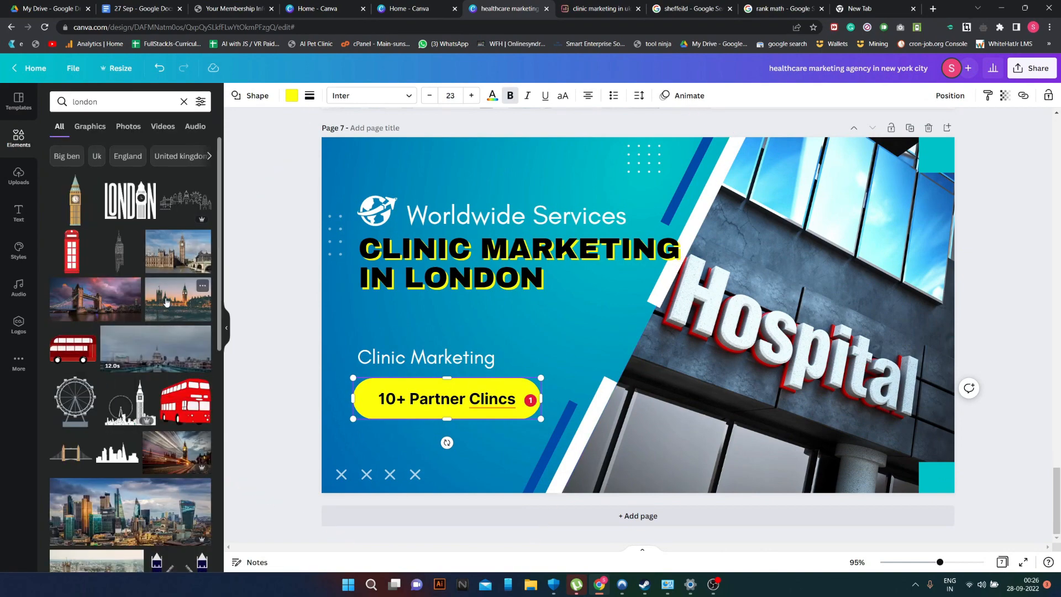
pyautogui.moveTo(203, 260); pyautogui.dragTo(630, 362)
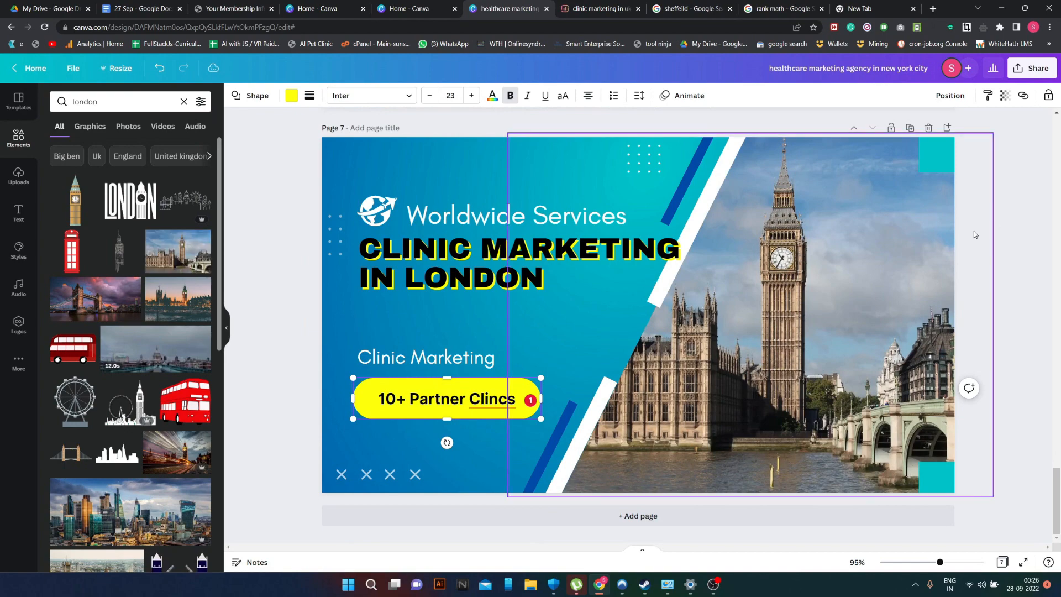
pyautogui.scroll(-1, 630, 362)
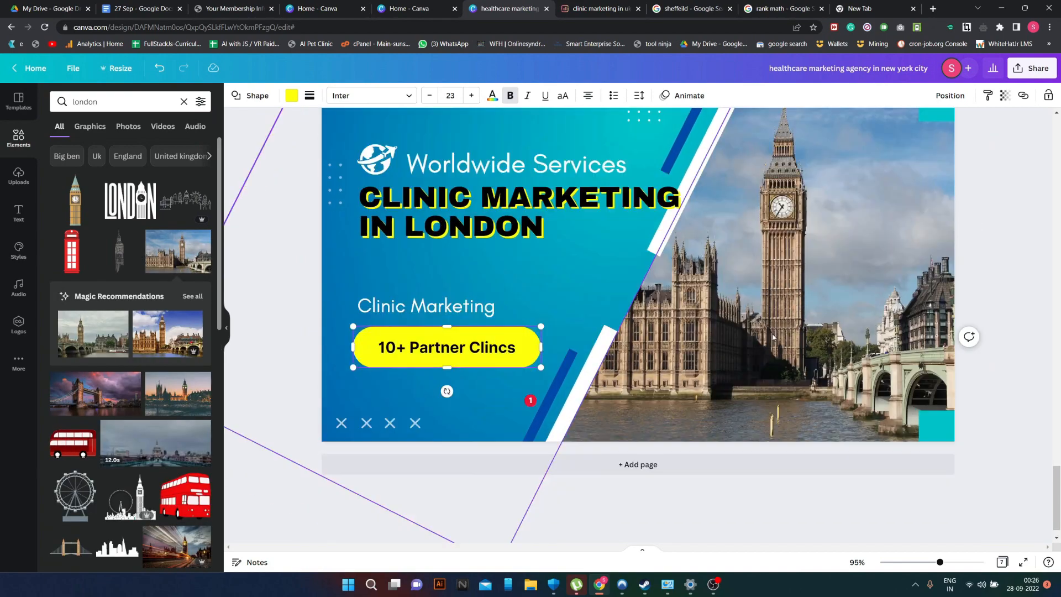
pyautogui.scroll(1, 531, 398)
pyautogui.click(530, 398)
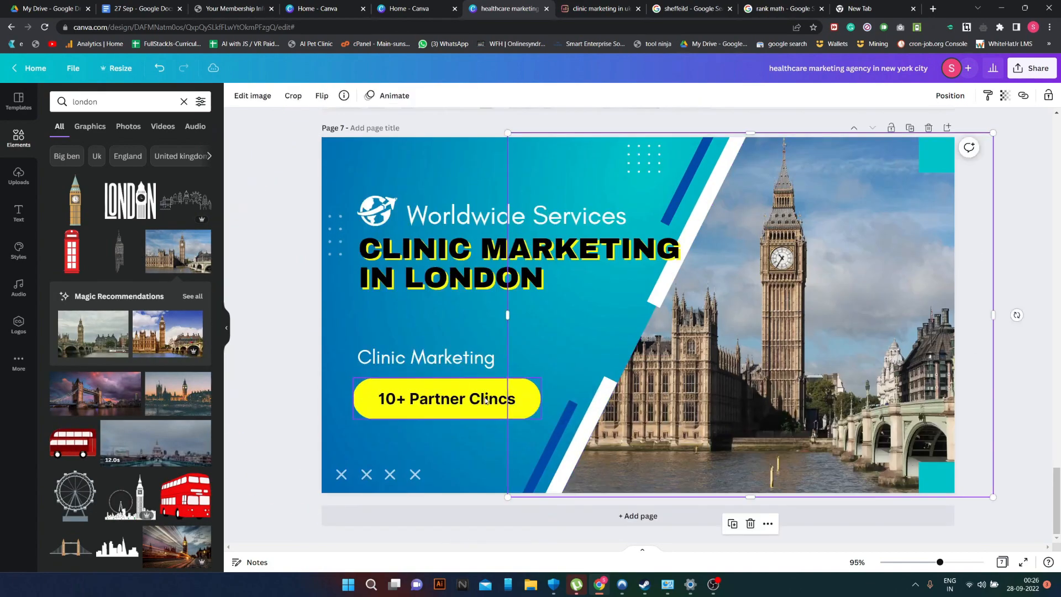
pyautogui.scroll(3, 719, 223)
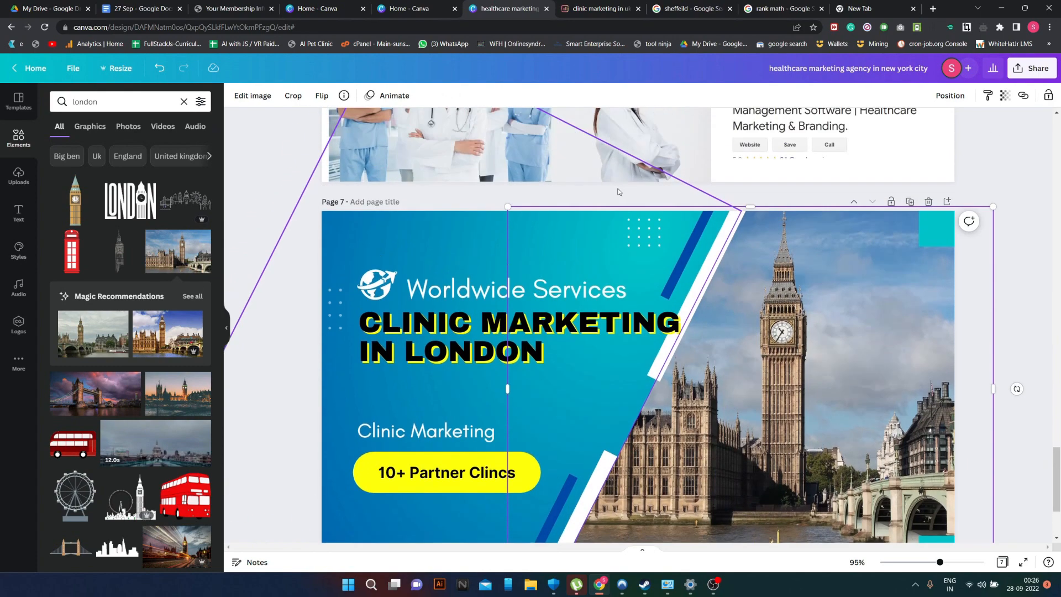
pyautogui.scroll(-3, 724, 225)
# - Add a blank page after page 7 and search the elements for "hospital in london"
pyautogui.click(638, 517)
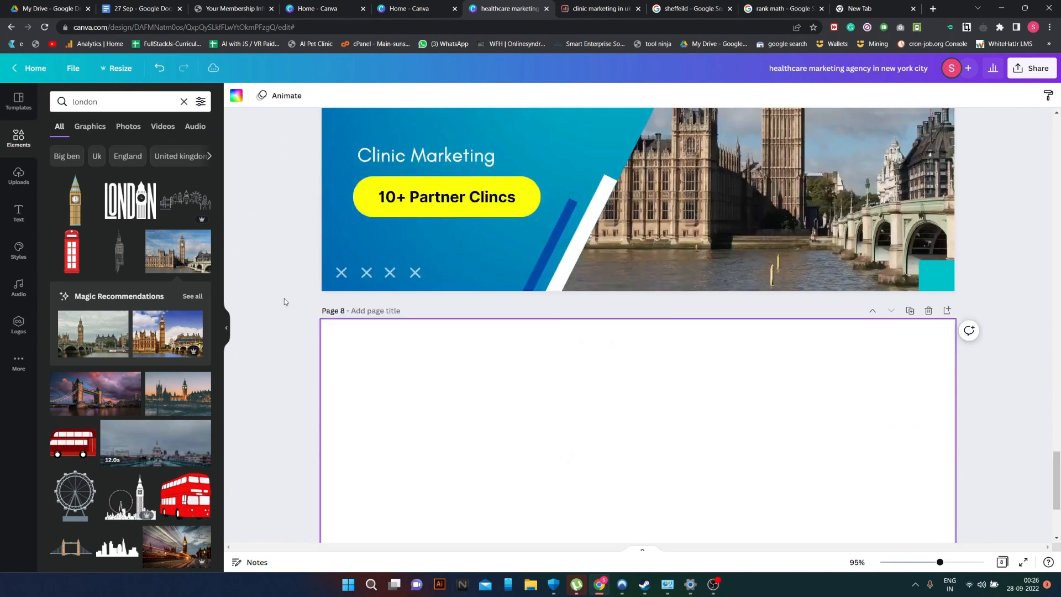
pyautogui.click(73, 99)
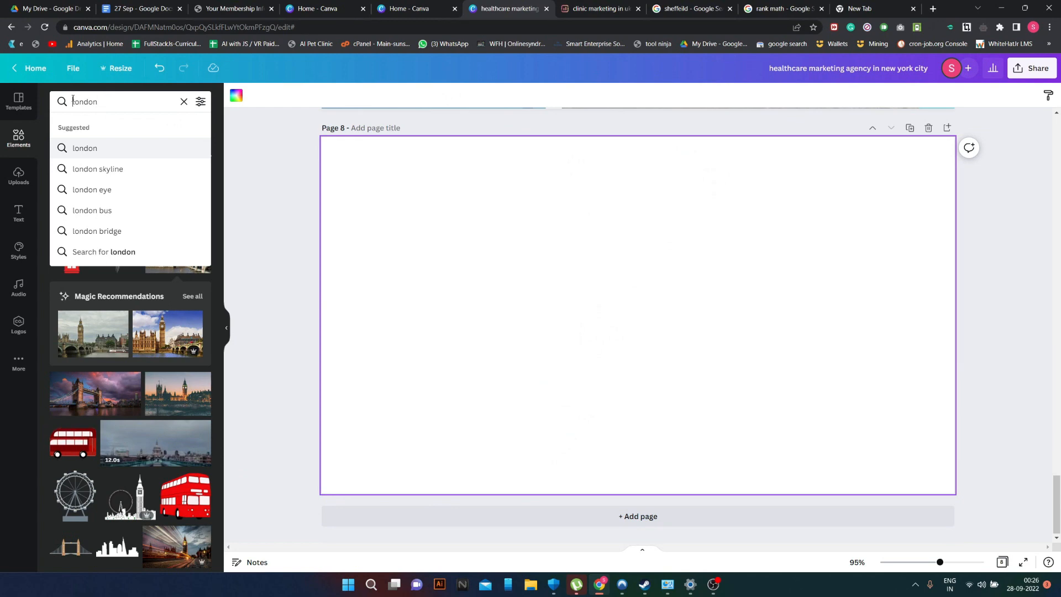
pyautogui.write('hospital ')
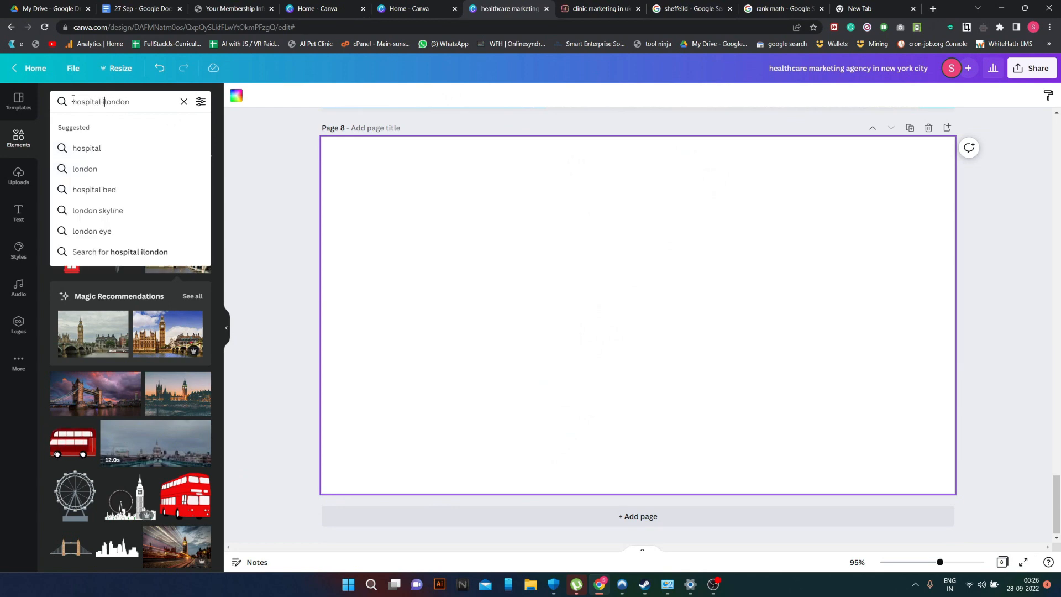
pyautogui.write('in')
pyautogui.press('Return')
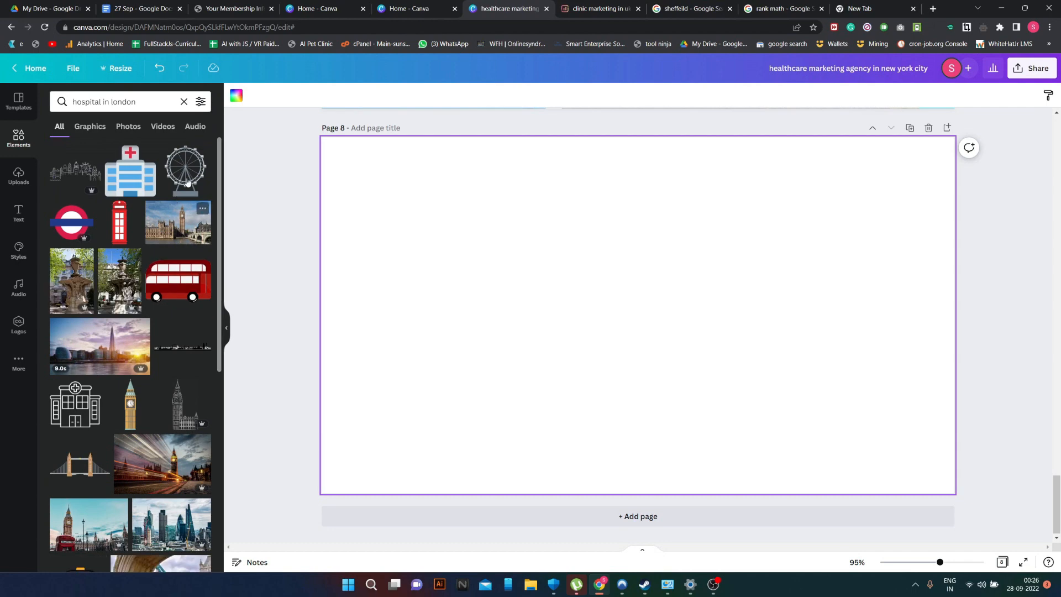
pyautogui.scroll(-5, 149, 238)
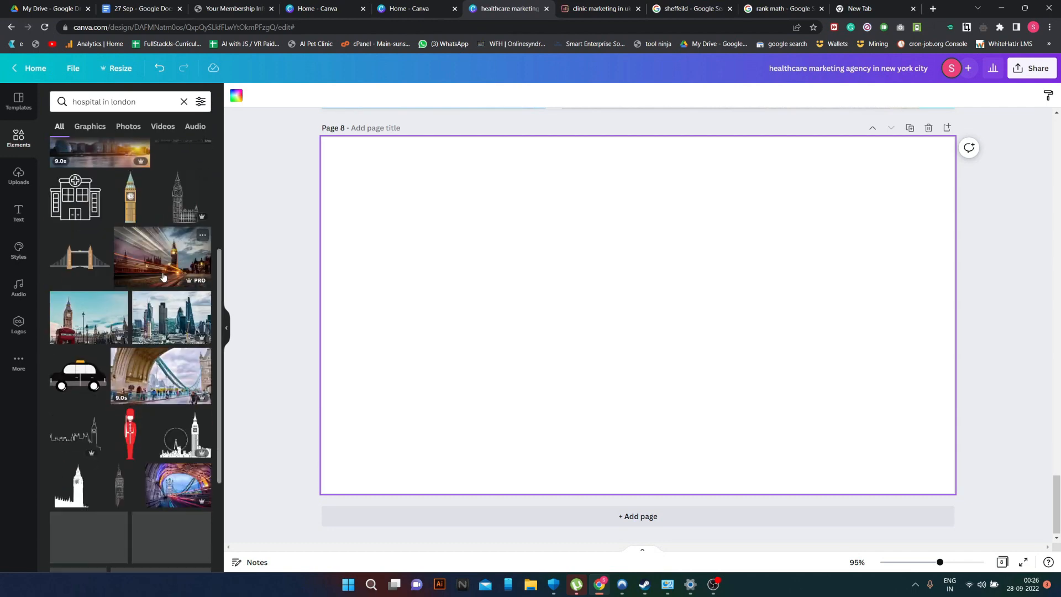
# - Insert the photo of Big Ben with the red telephone box on page 8 and enlarge it to fill the page
pyautogui.click(94, 321)
pyautogui.moveTo(636, 350); pyautogui.dragTo(536, 317)
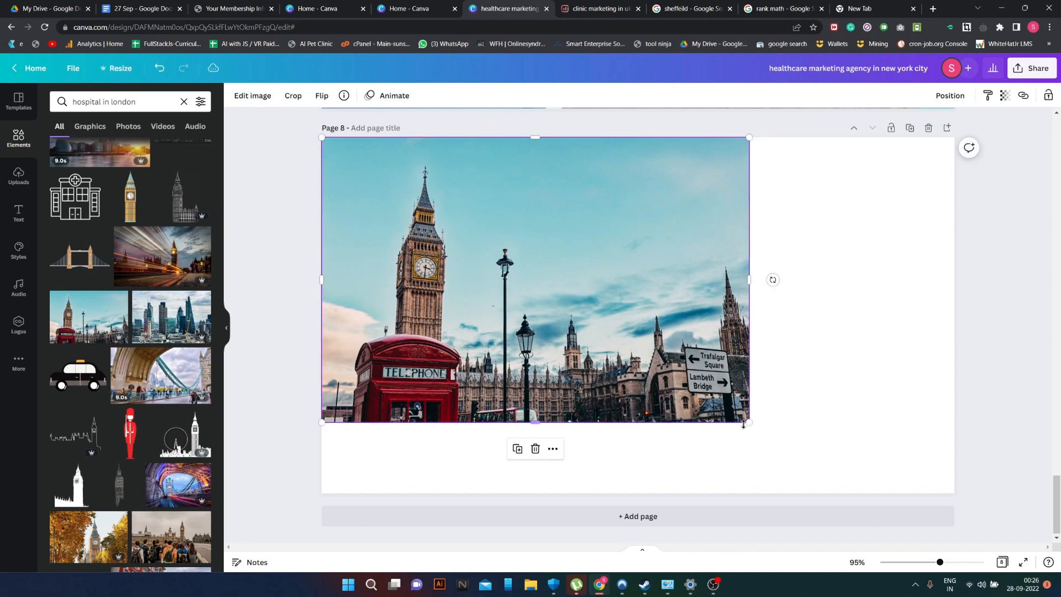
pyautogui.moveTo(761, 429); pyautogui.dragTo(1015, 471)
pyautogui.moveTo(774, 382); pyautogui.dragTo(771, 319)
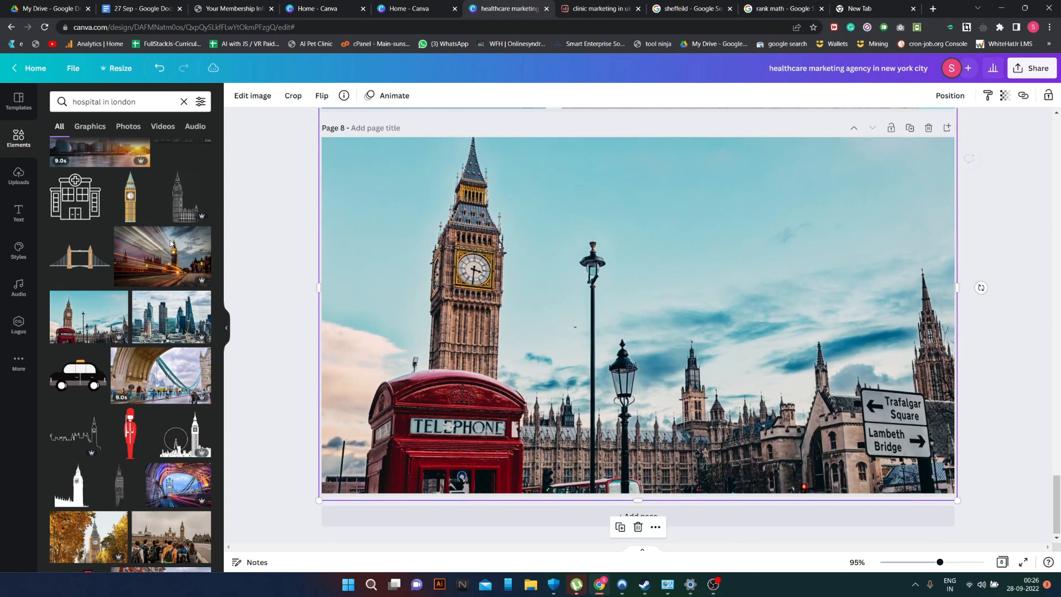
# - Add the "cold, smooth & tasty." text combination, remove its subtitle, and replace its heading with "What is The Cost For Doing Clinic Marketing in London"
pyautogui.click(22, 222)
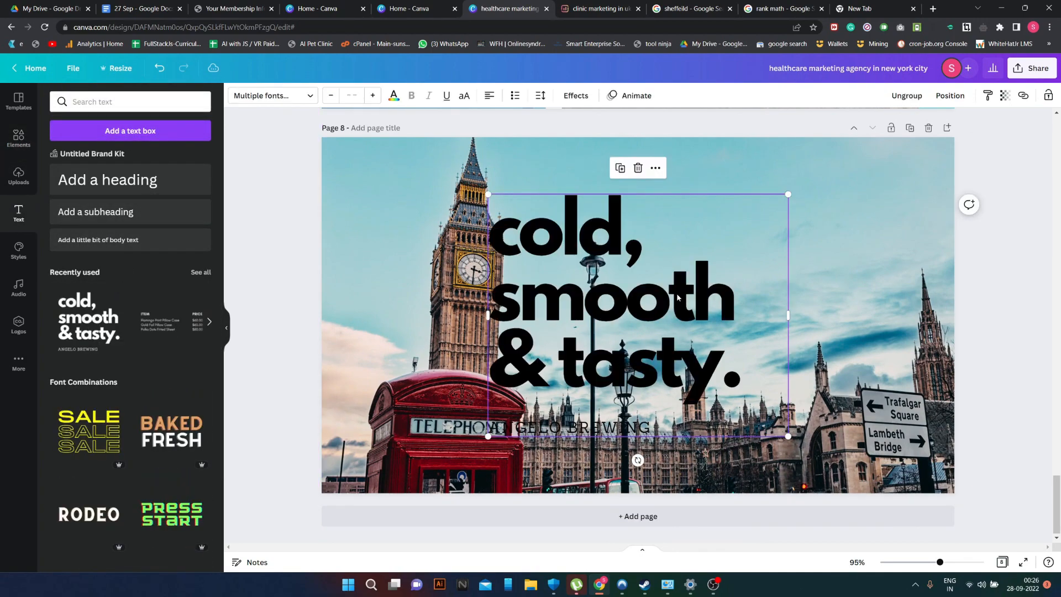
pyautogui.moveTo(676, 293); pyautogui.dragTo(798, 248)
pyautogui.click(702, 381)
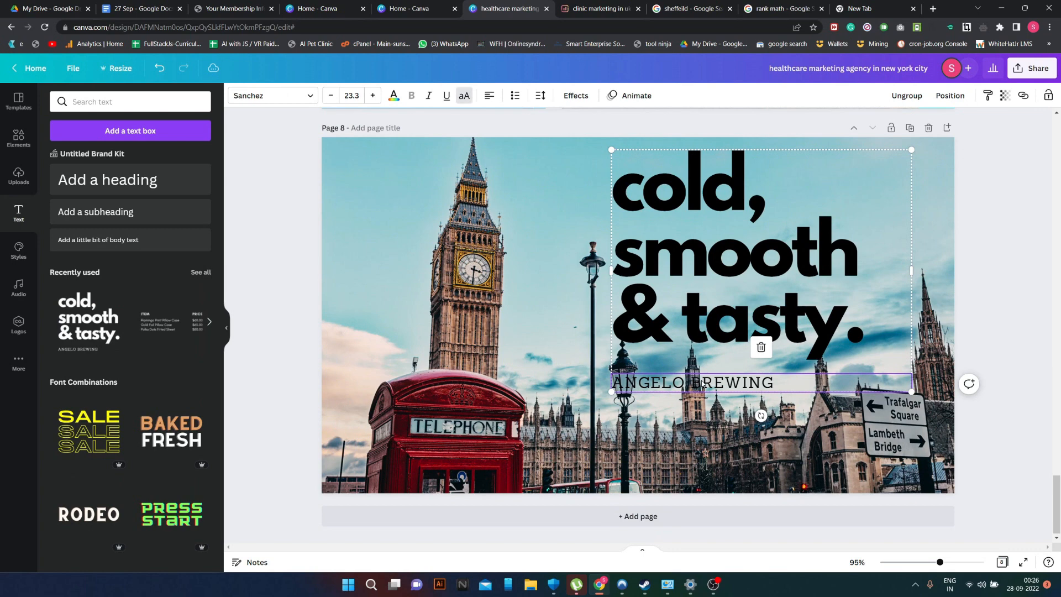
pyautogui.press('Delete')
pyautogui.press('Return')
pyautogui.write('The Best For Doing Clinic Marketing in London')
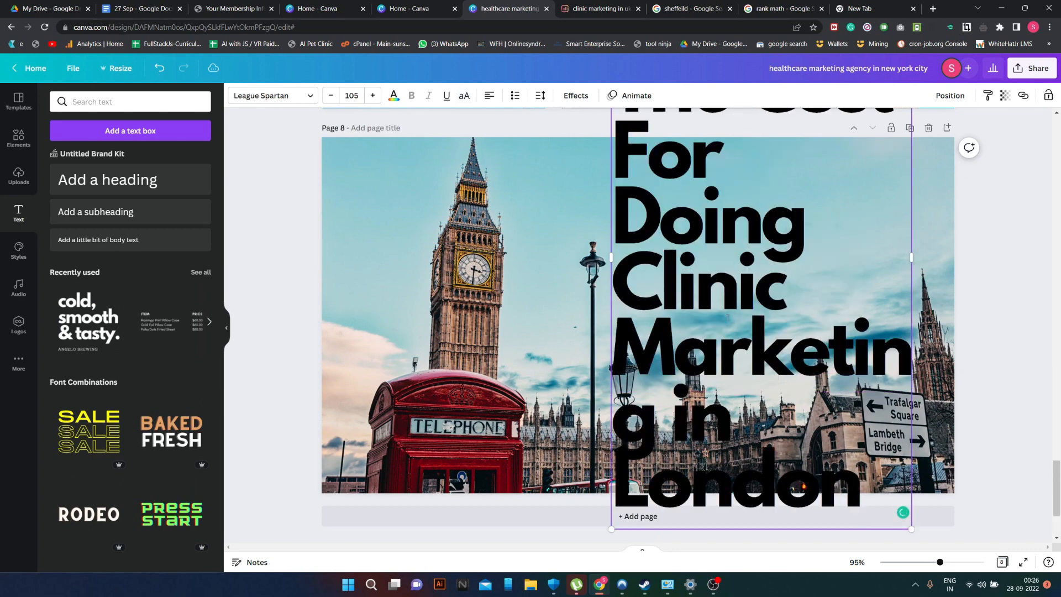
# - Set the page 8 heading's font size to 70 and its colour to white
pyautogui.click(351, 94)
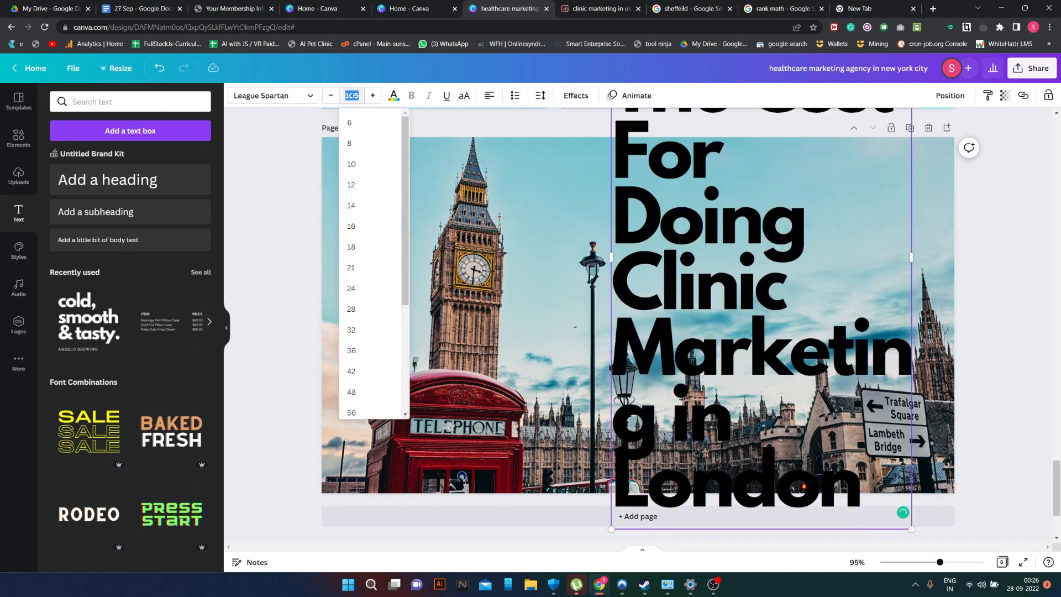
pyautogui.write('70')
pyautogui.press('Return')
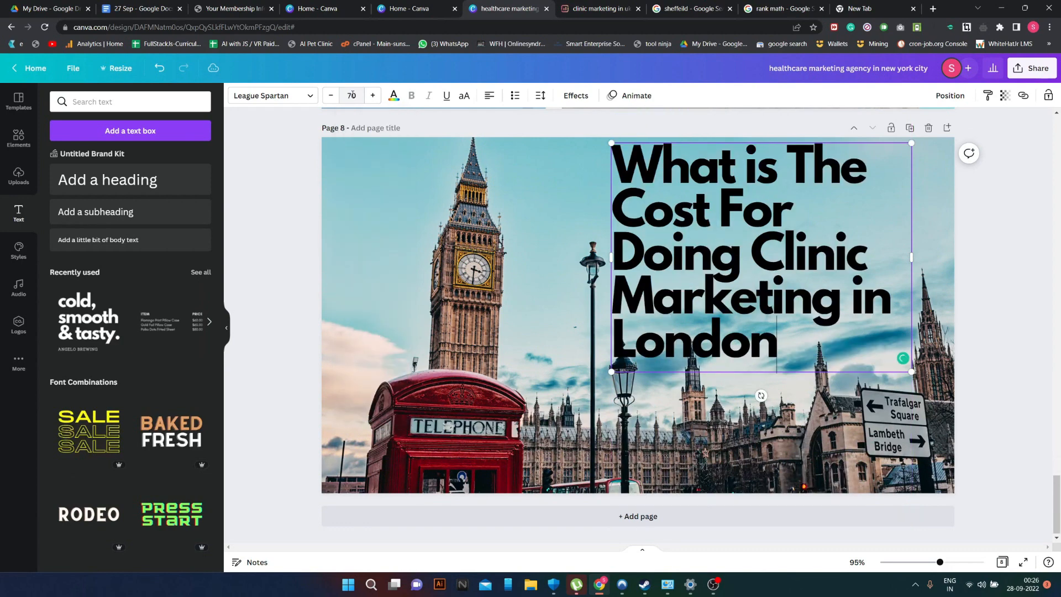
pyautogui.click(393, 98)
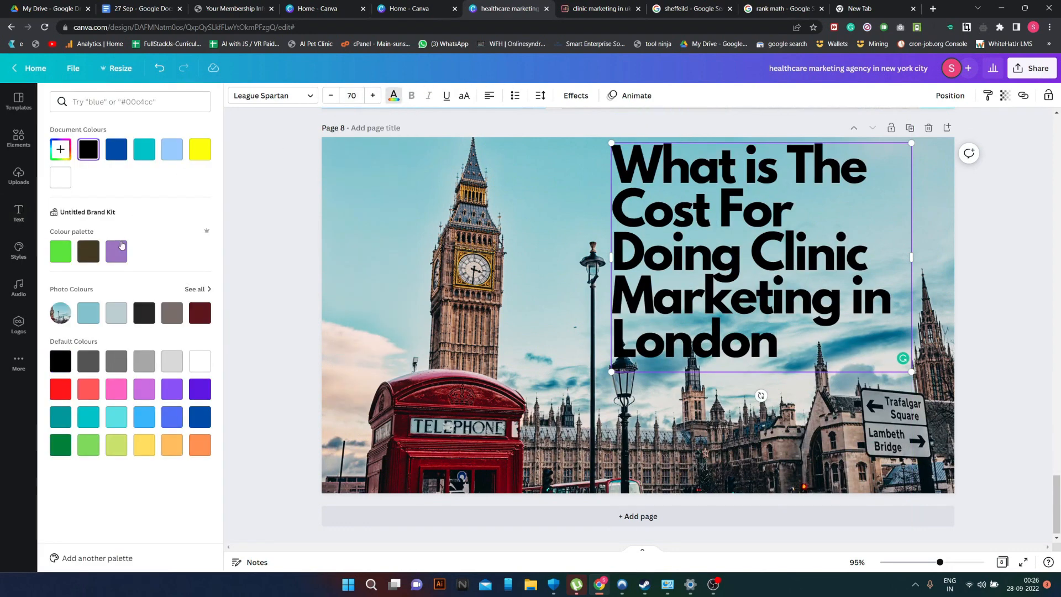
pyautogui.click(66, 186)
# - Apply the Lift text effect to the page 8 heading at intensity 100
pyautogui.click(576, 98)
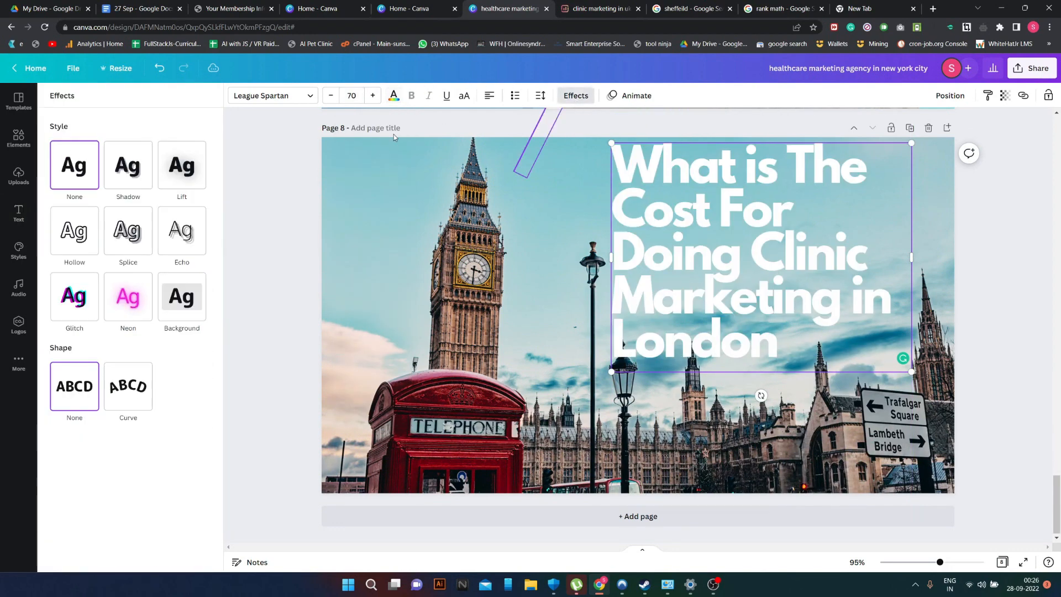
pyautogui.click(176, 176)
pyautogui.moveTo(128, 227); pyautogui.dragTo(215, 227)
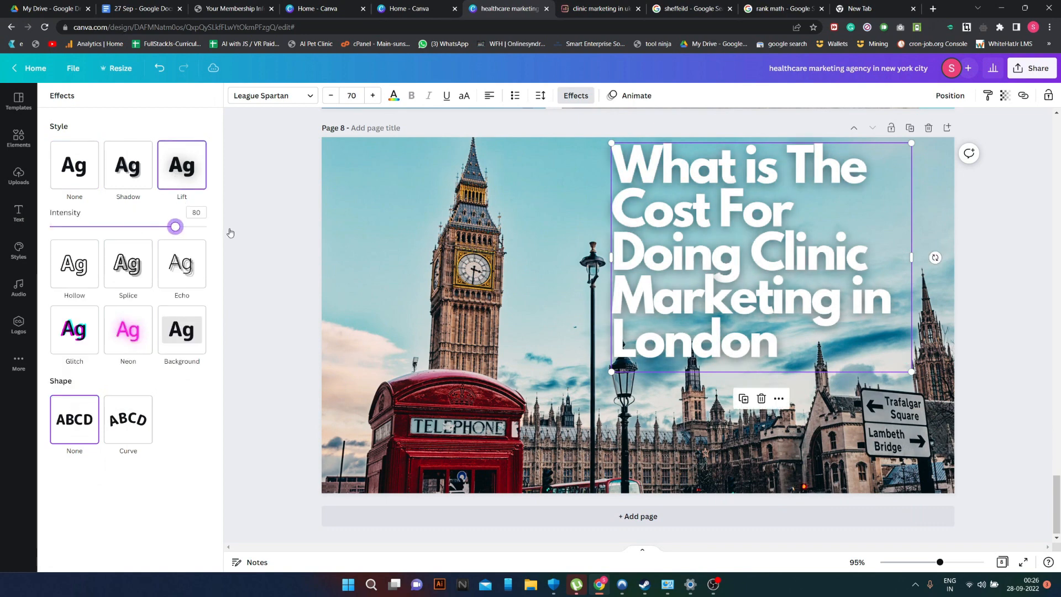
# - Move the heading beside the clock tower and widen its text box so the wording wraps onto three lines
pyautogui.moveTo(678, 235); pyautogui.dragTo(585, 257)
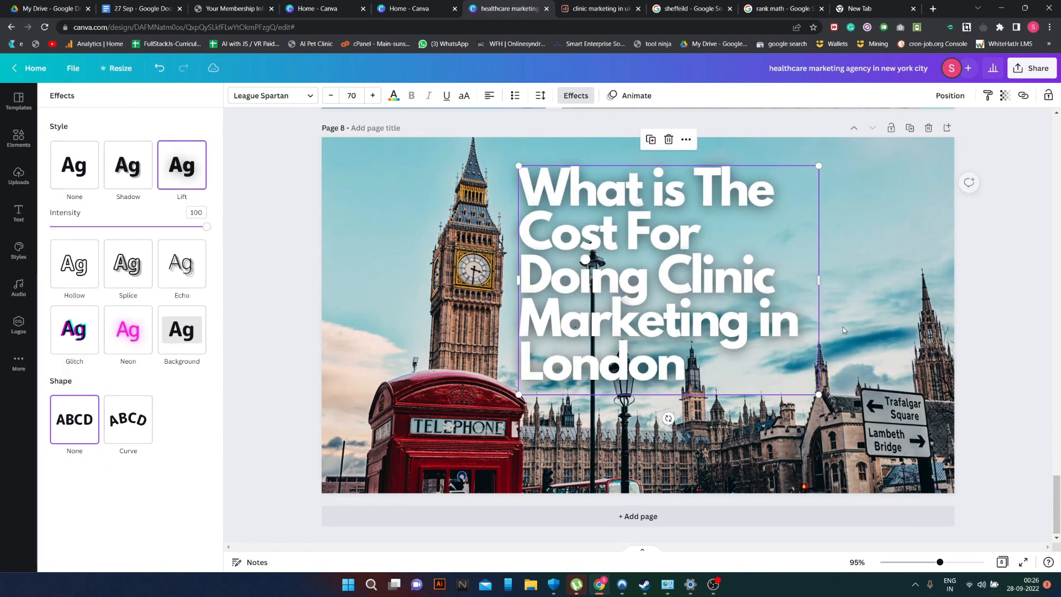
pyautogui.moveTo(820, 280); pyautogui.dragTo(942, 279)
pyautogui.moveTo(788, 264); pyautogui.dragTo(775, 249)
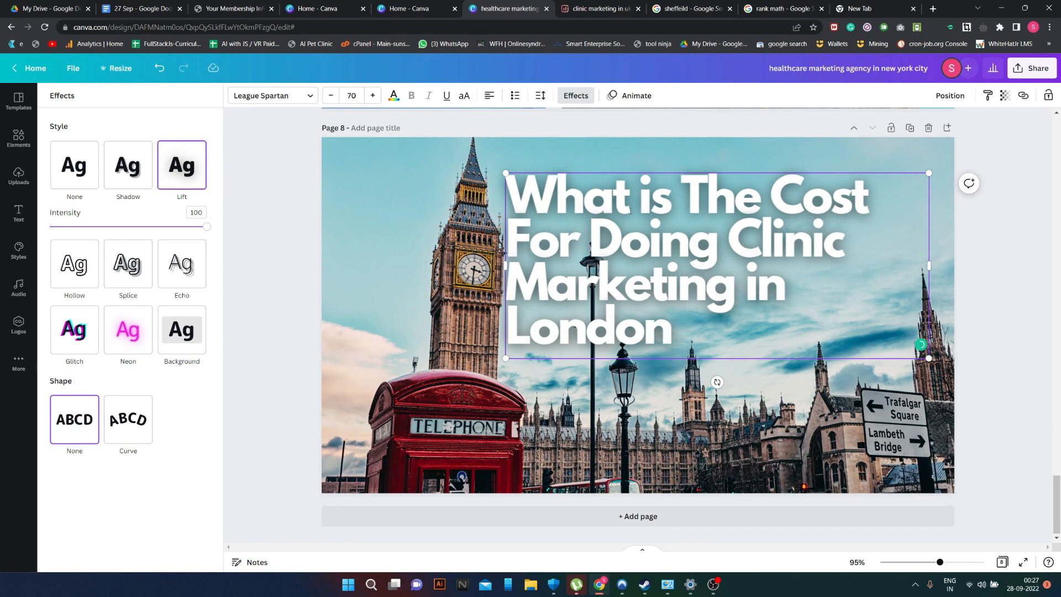
pyautogui.press('BackSpace')
pyautogui.moveTo(931, 267); pyautogui.dragTo(974, 264)
pyautogui.click(792, 263)
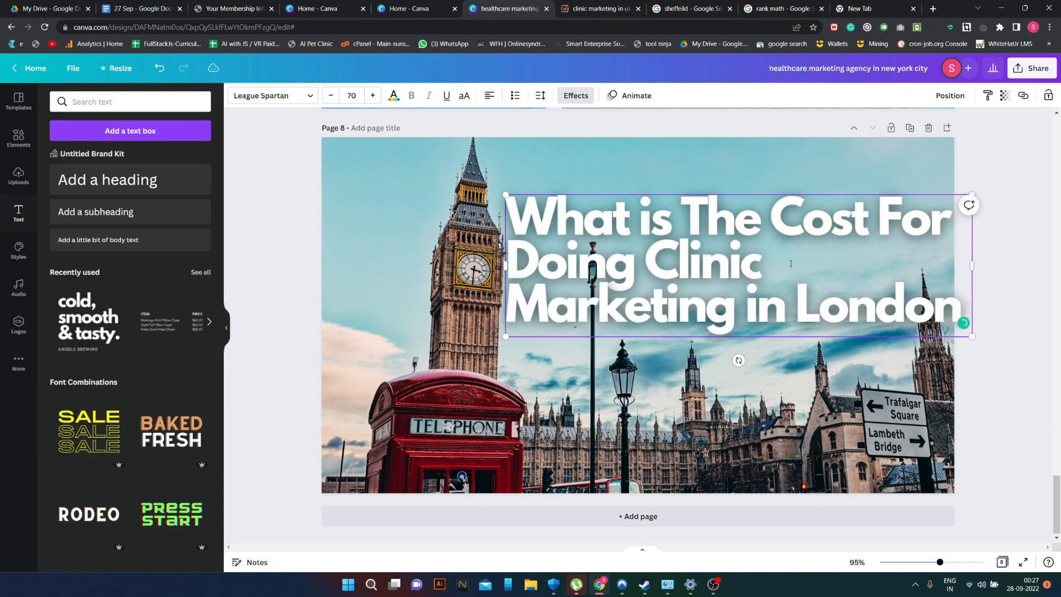
# - Move the heading to the lower part of the photo and widen its text box so the wording fits on two lines
pyautogui.moveTo(673, 287); pyautogui.dragTo(597, 304)
pyautogui.click(492, 183)
pyautogui.moveTo(574, 228); pyautogui.dragTo(398, 350)
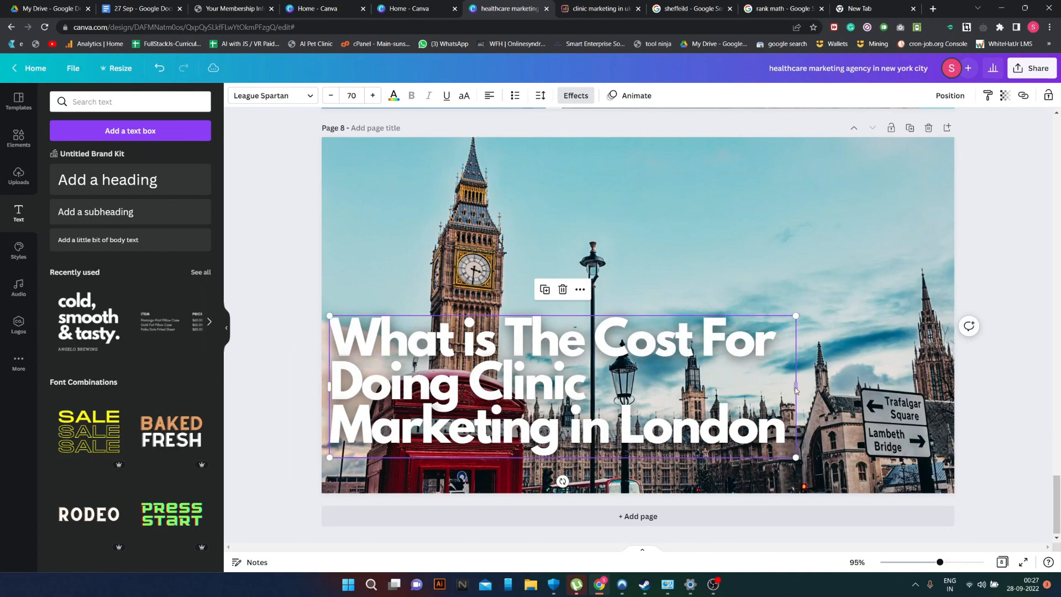
pyautogui.moveTo(746, 384); pyautogui.dragTo(947, 380)
pyautogui.moveTo(762, 366); pyautogui.dragTo(752, 405)
# - Reduce the heading's font size to about 57 and move it up across the clock tower
pyautogui.click(331, 96)
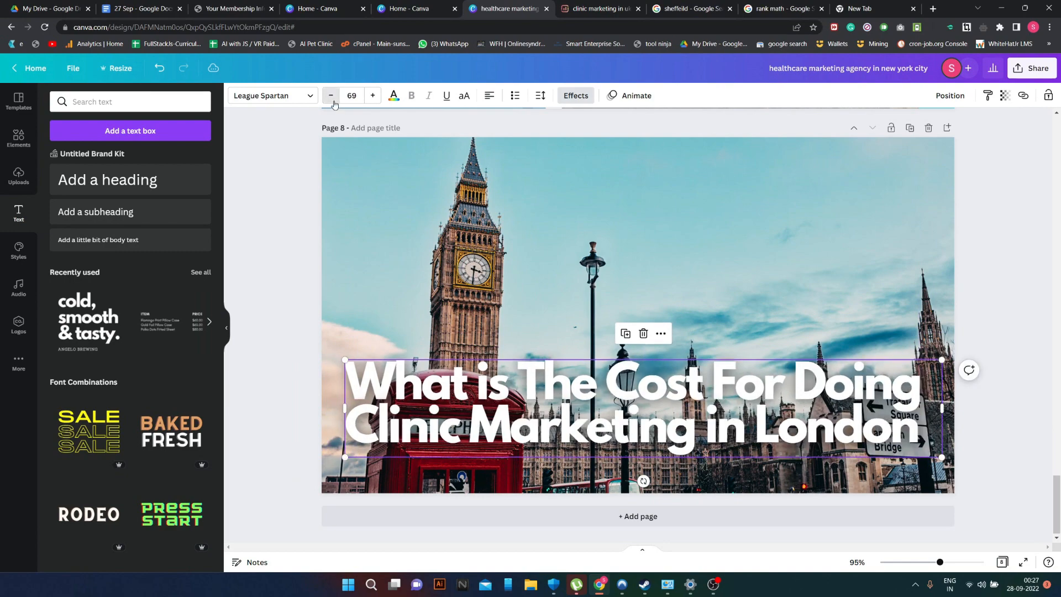
pyautogui.click(331, 96)
pyautogui.click(331, 96)
pyautogui.click(331, 96)
pyautogui.click(331, 96)
pyautogui.click(331, 95)
pyautogui.click(332, 95)
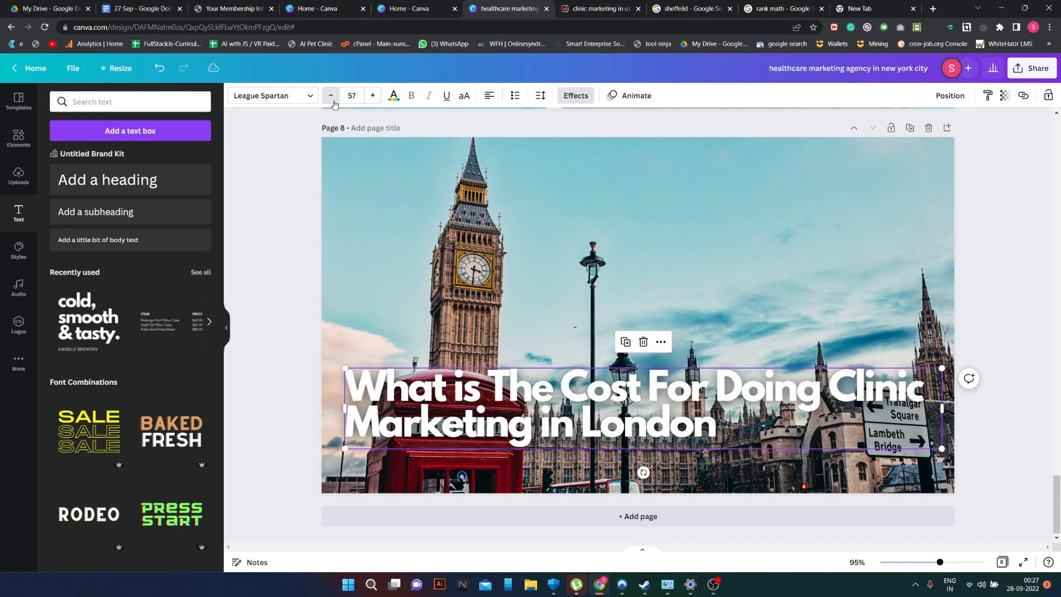
pyautogui.click(331, 95)
pyautogui.moveTo(622, 392); pyautogui.dragTo(630, 244)
pyautogui.click(982, 171)
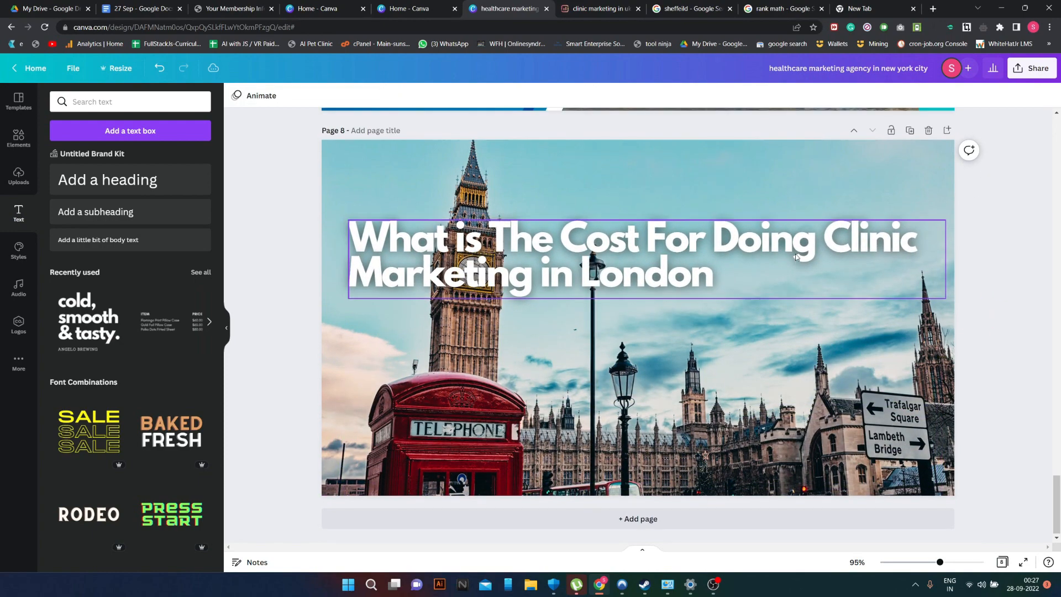
pyautogui.scroll(10, 784, 287)
pyautogui.scroll(-8, 774, 301)
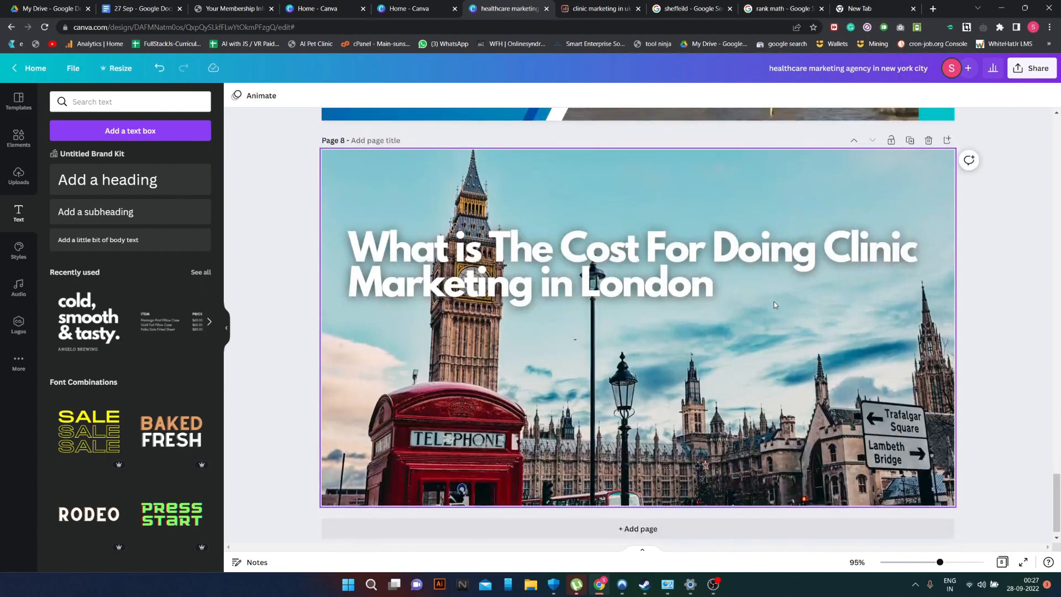
pyautogui.scroll(10, 774, 301)
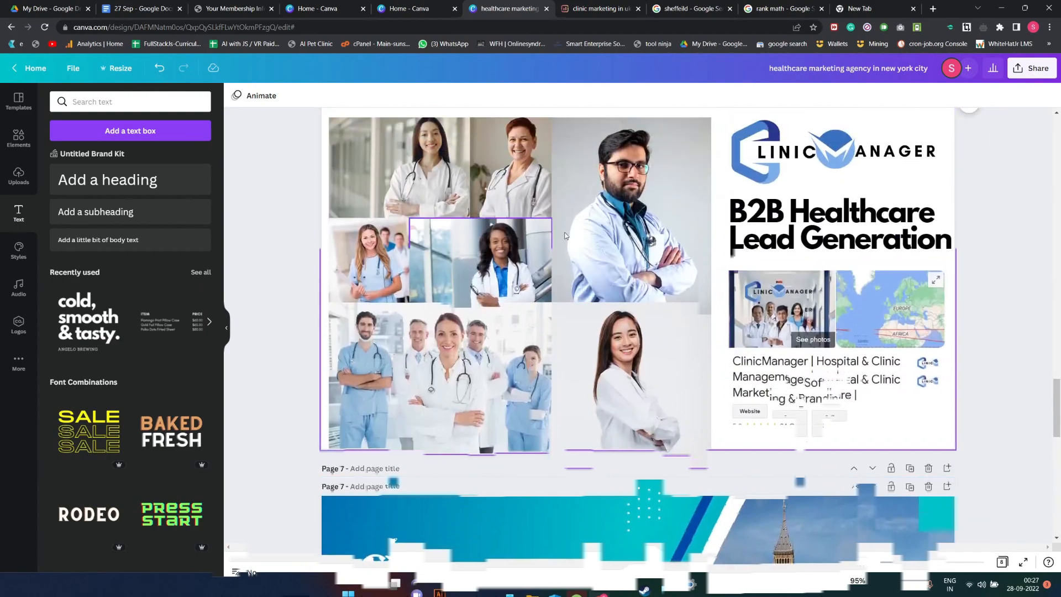